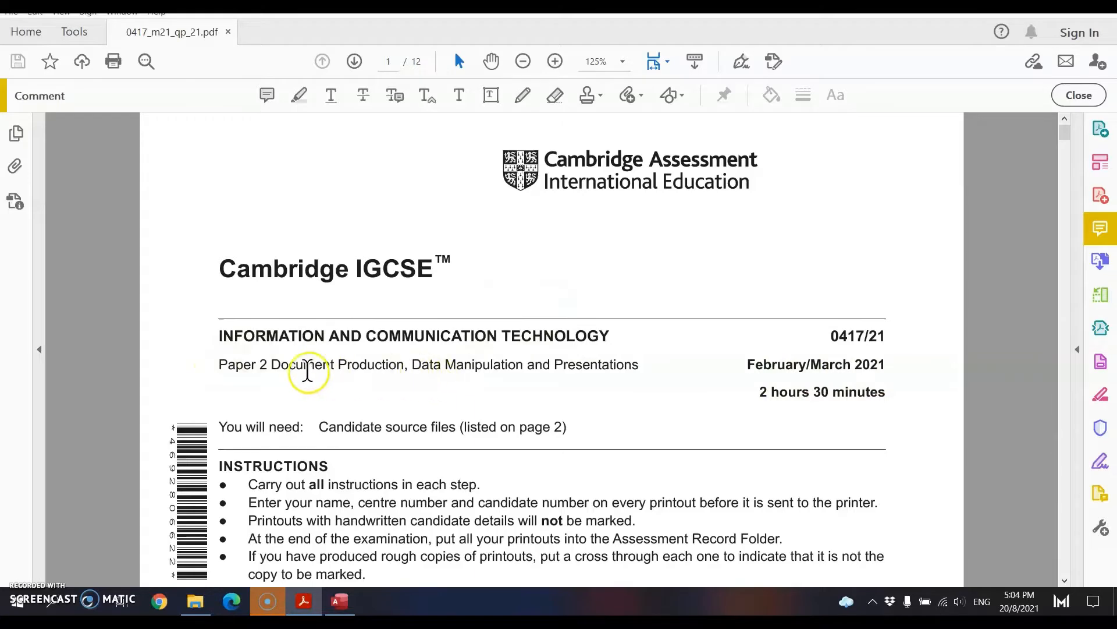
# Read through the exam paper's cover page and the Task 1 – Evidence Document instructions.
pyautogui.doubleClick(421, 367)
pyautogui.moveTo(474, 365); pyautogui.dragTo(534, 386)
pyautogui.scroll(-5, 539, 382)
pyautogui.scroll(-20, 543, 381)
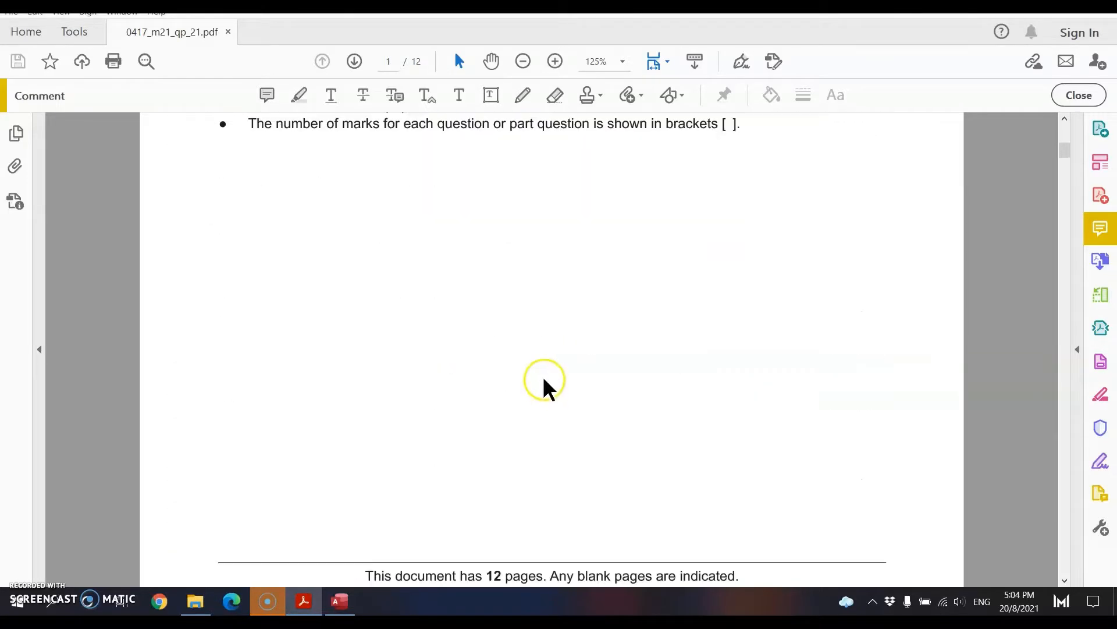
pyautogui.scroll(-20, 543, 371)
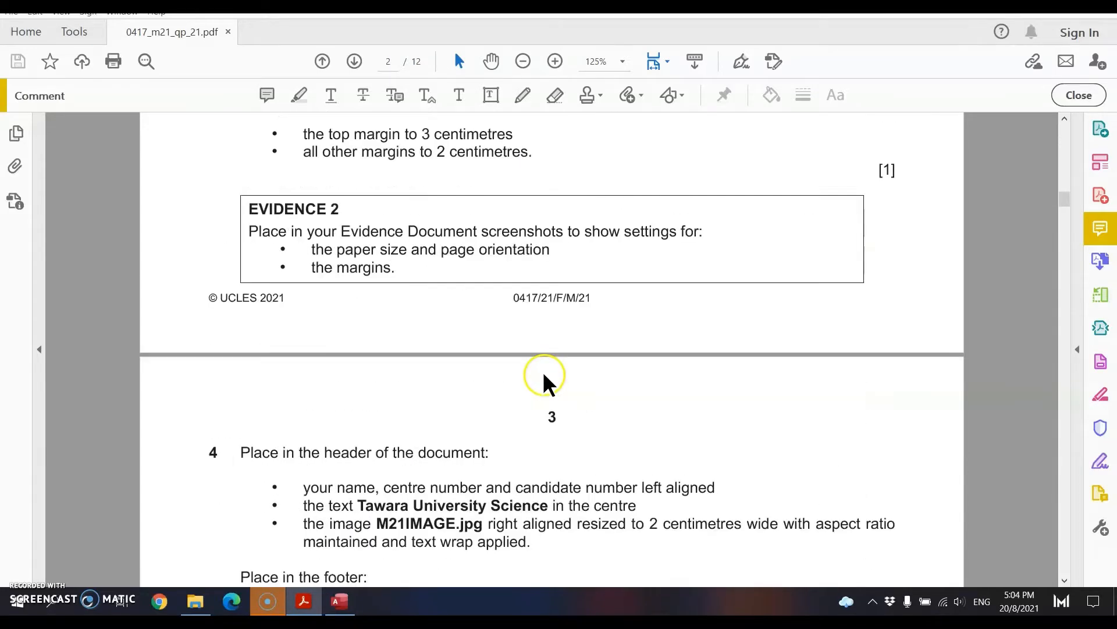
pyautogui.scroll(20, 541, 370)
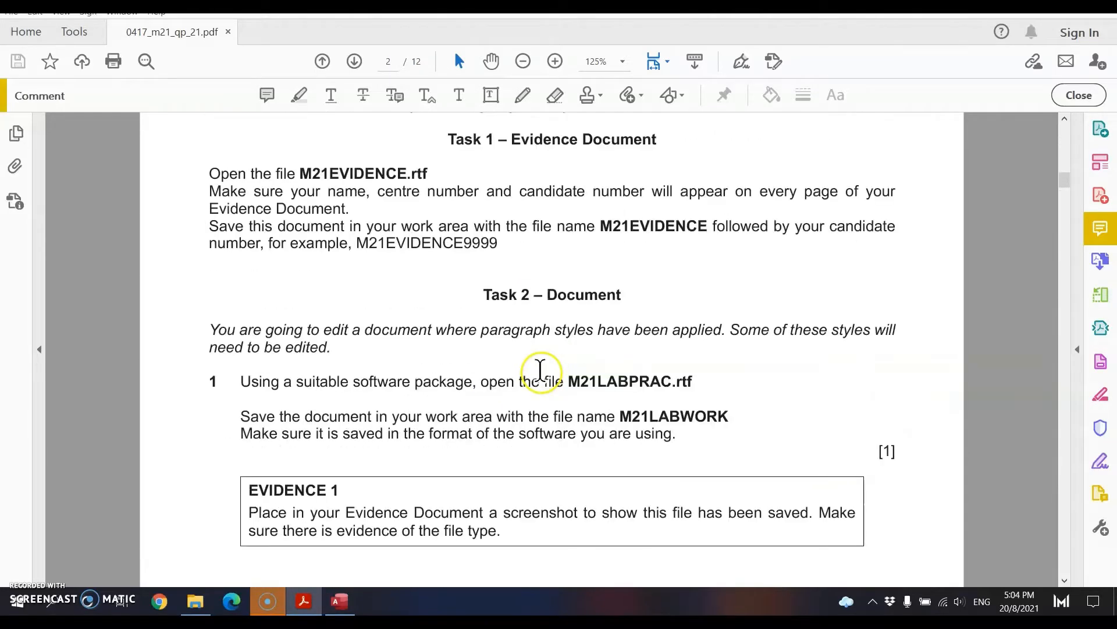
pyautogui.scroll(2, 539, 371)
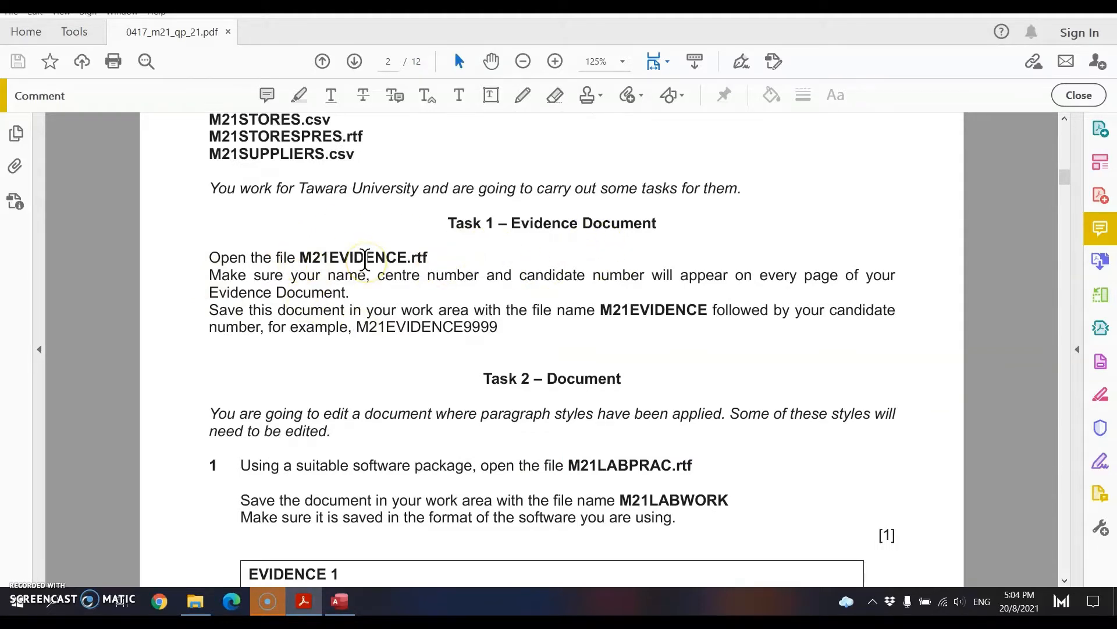
pyautogui.scroll(-19, 394, 272)
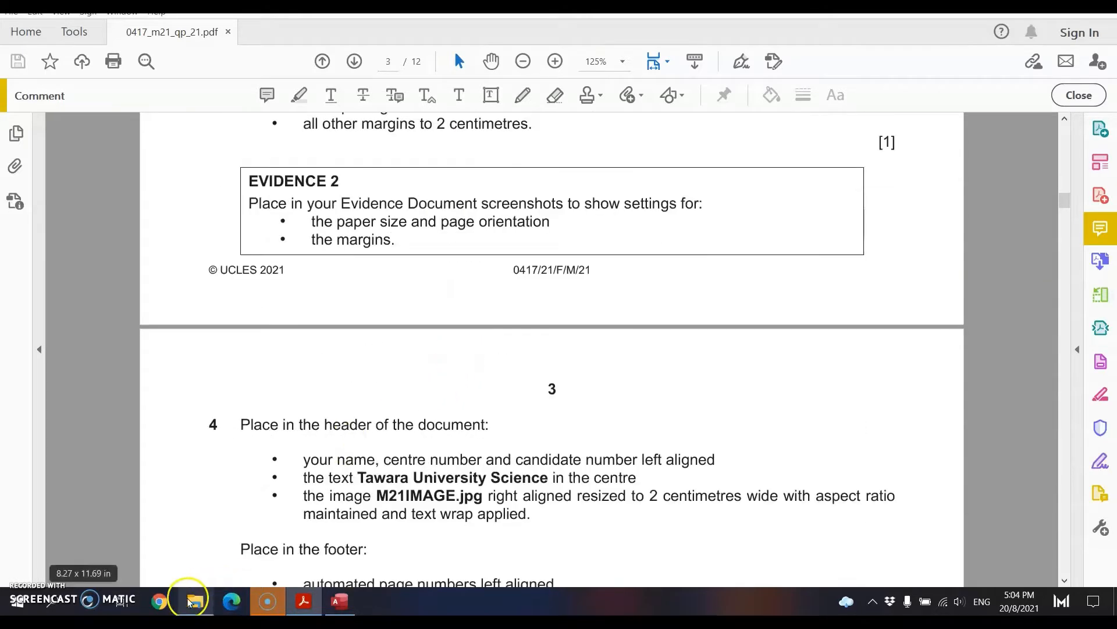
# Switch to File Explorer and copy M21EVIDENCE.rtf from the zipped March 2021 confidential source files folder.
pyautogui.click(195, 600)
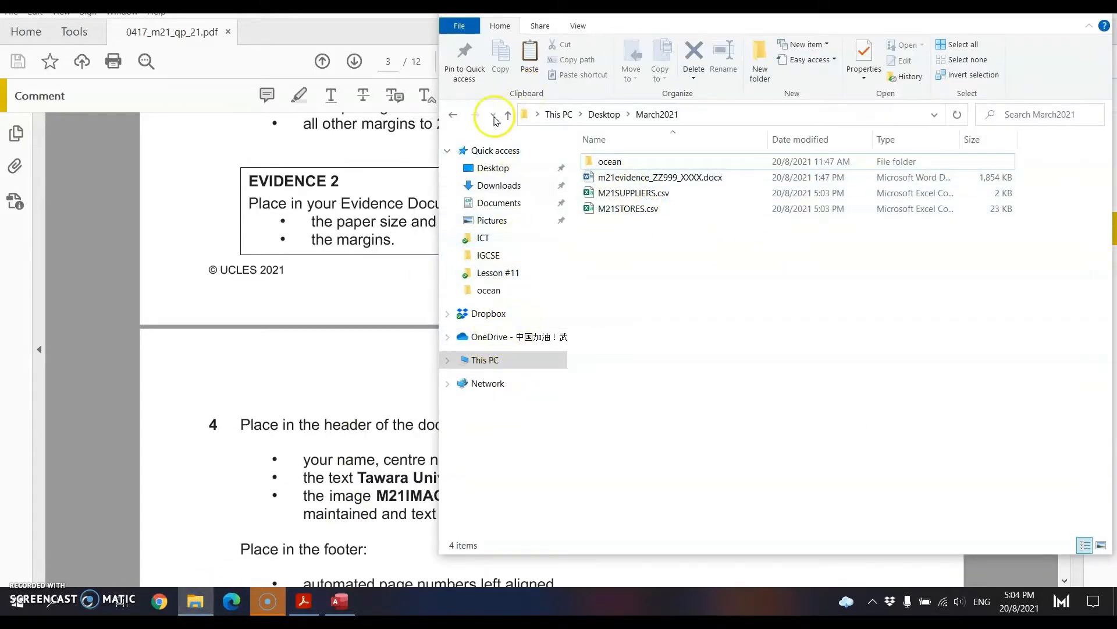
pyautogui.click(493, 115)
pyautogui.click(498, 164)
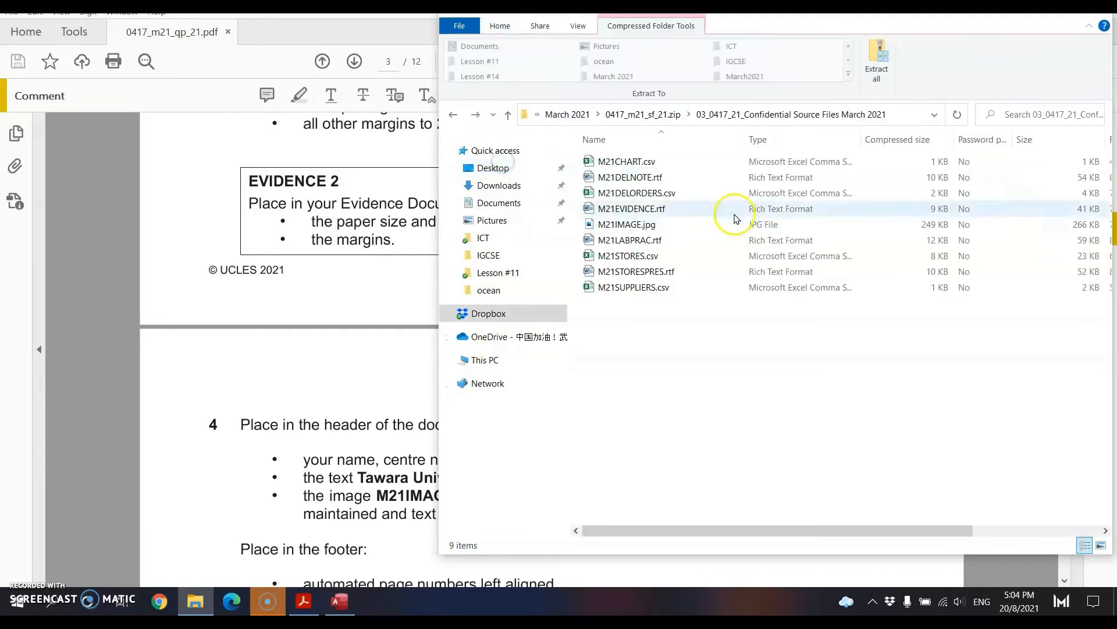
pyautogui.click(653, 211)
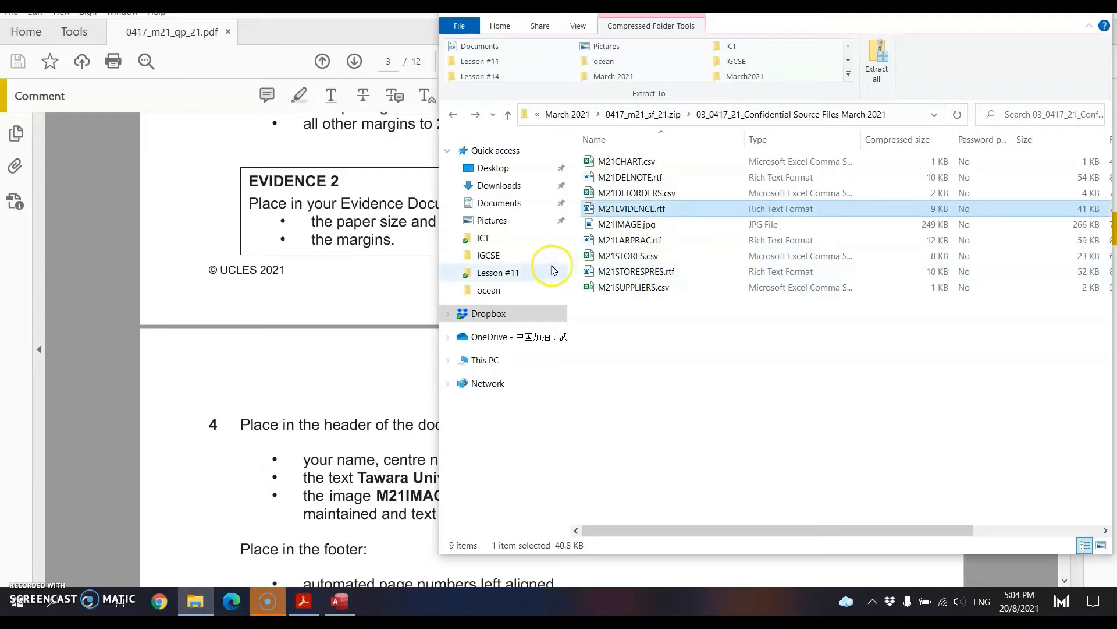
# Create a folder named "Paper 2" inside the Desktop's March2021 folder and open it.
pyautogui.click(493, 169)
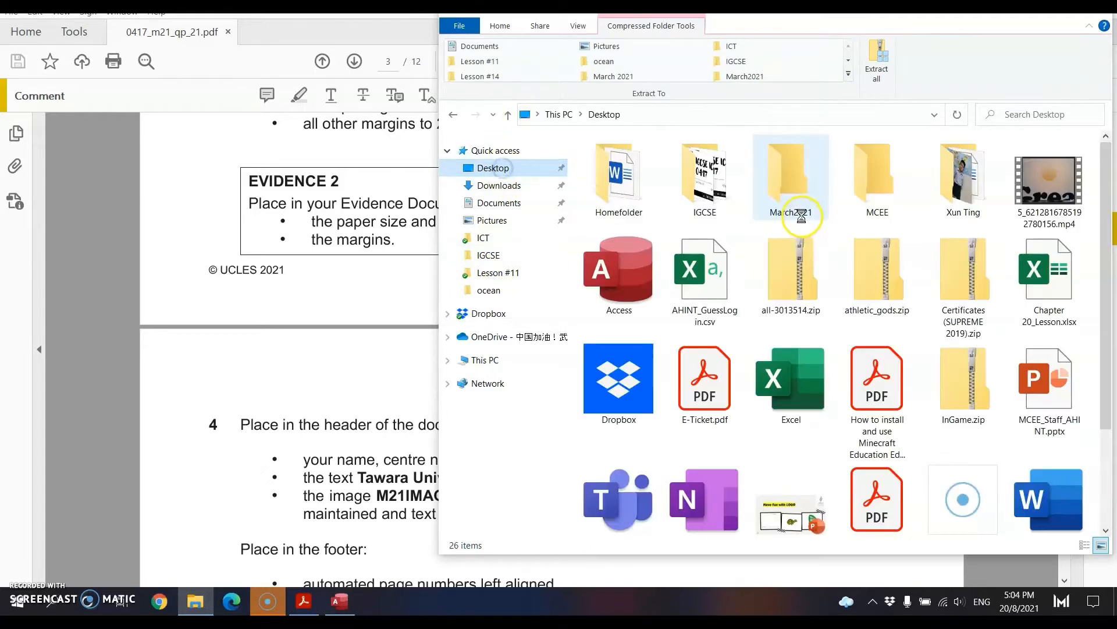
pyautogui.doubleClick(791, 188)
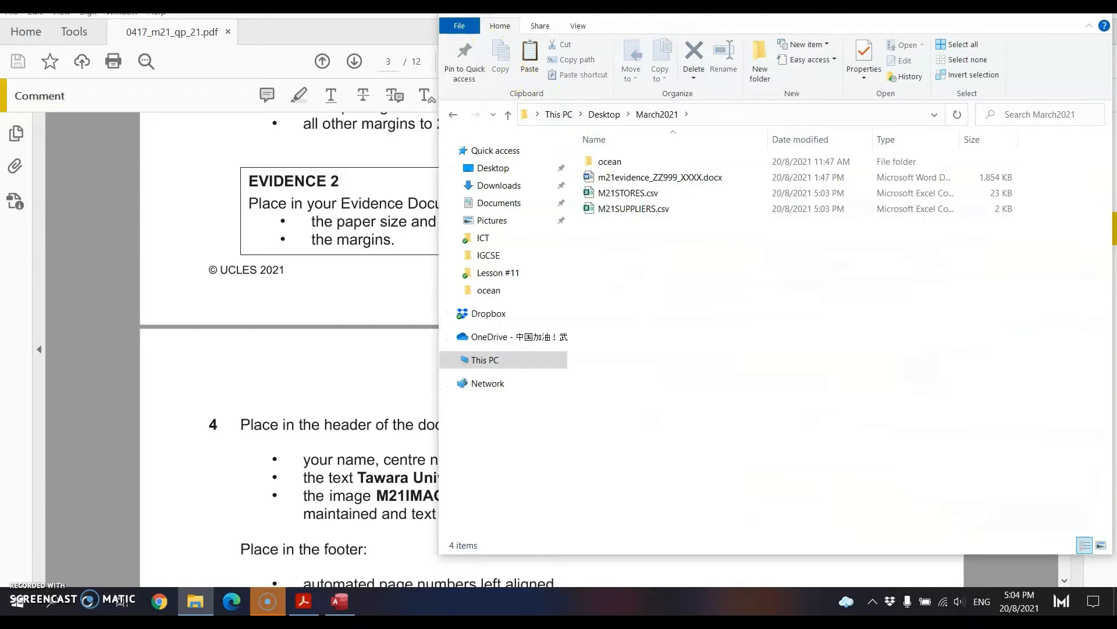
pyautogui.hotkey('ctrl', 'shift', 'n')
pyautogui.write('Paper 2')
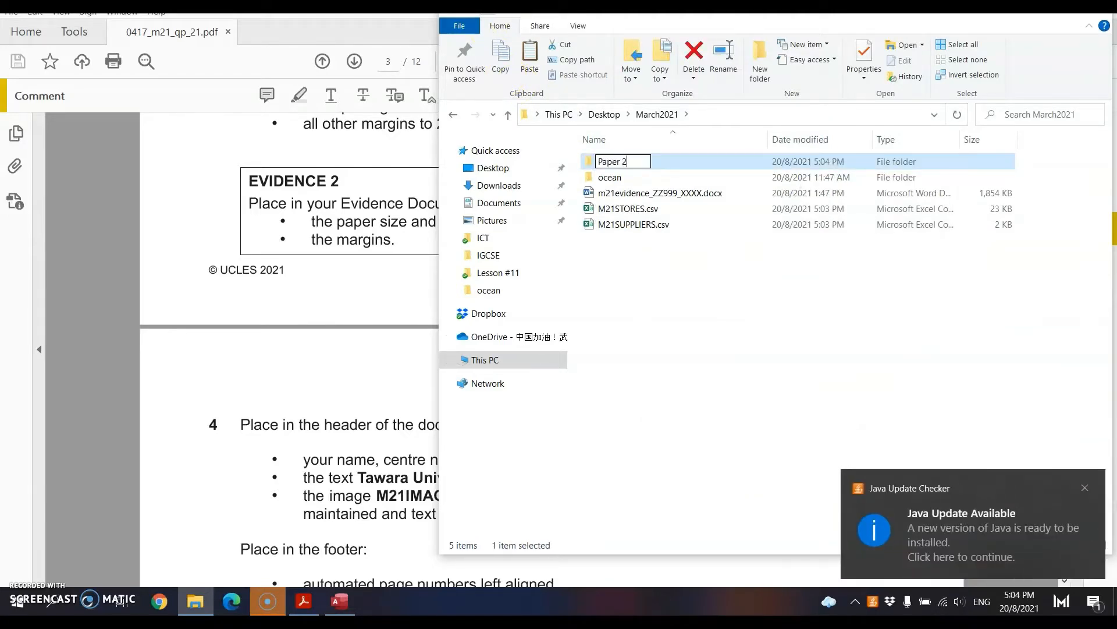
pyautogui.press('Return')
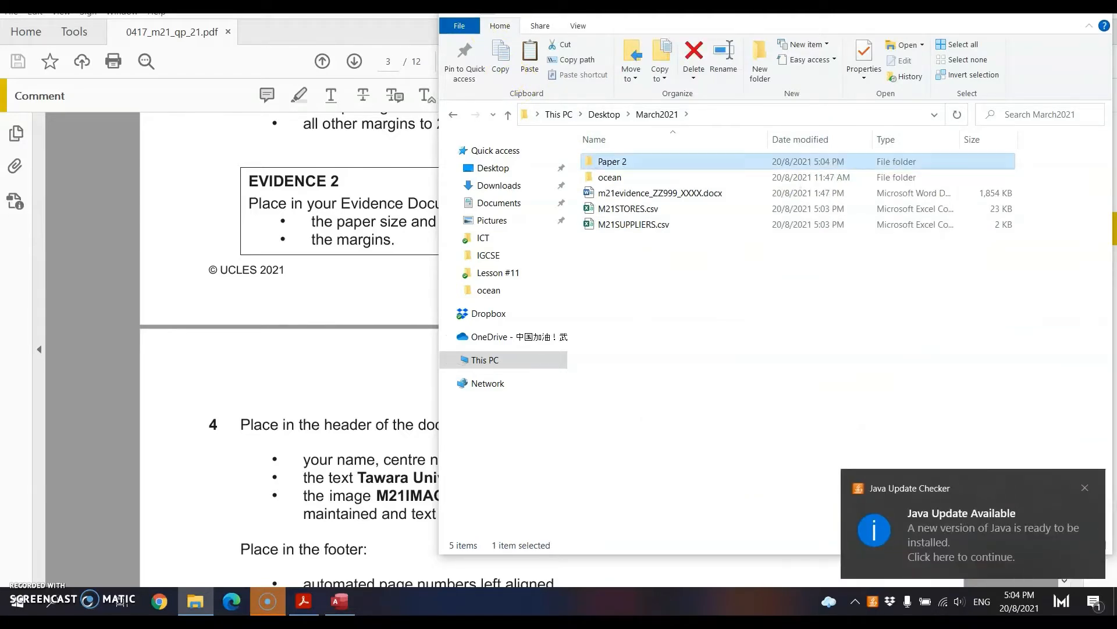
pyautogui.press('Return')
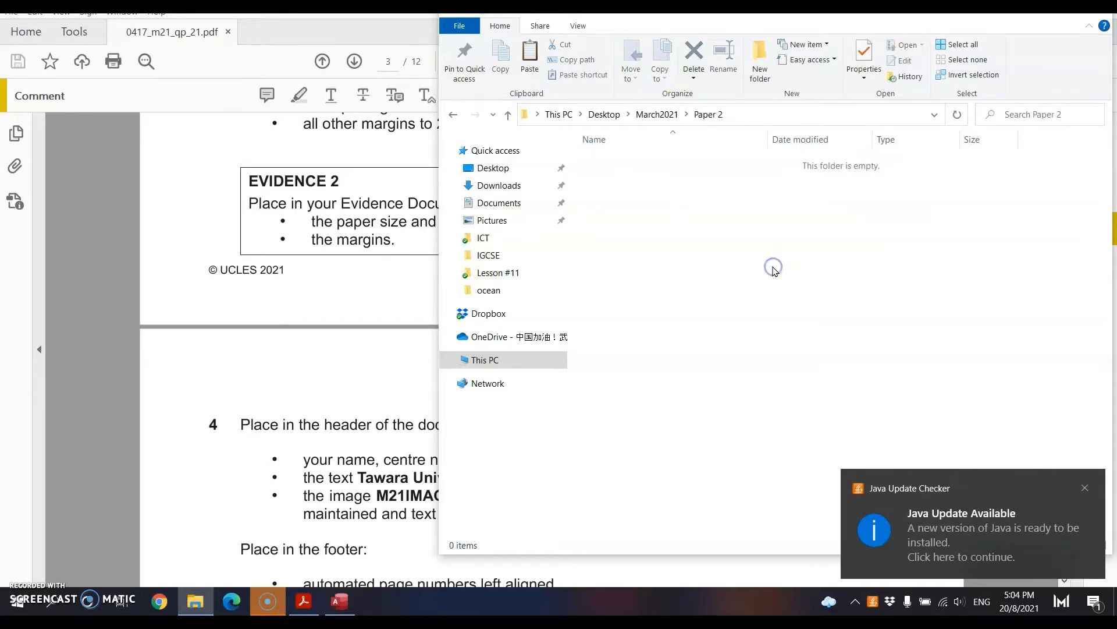
# Paste M21EVIDENCE.rtf into the March2021 folder and open it in Word with editing enabled.
pyautogui.click(657, 114)
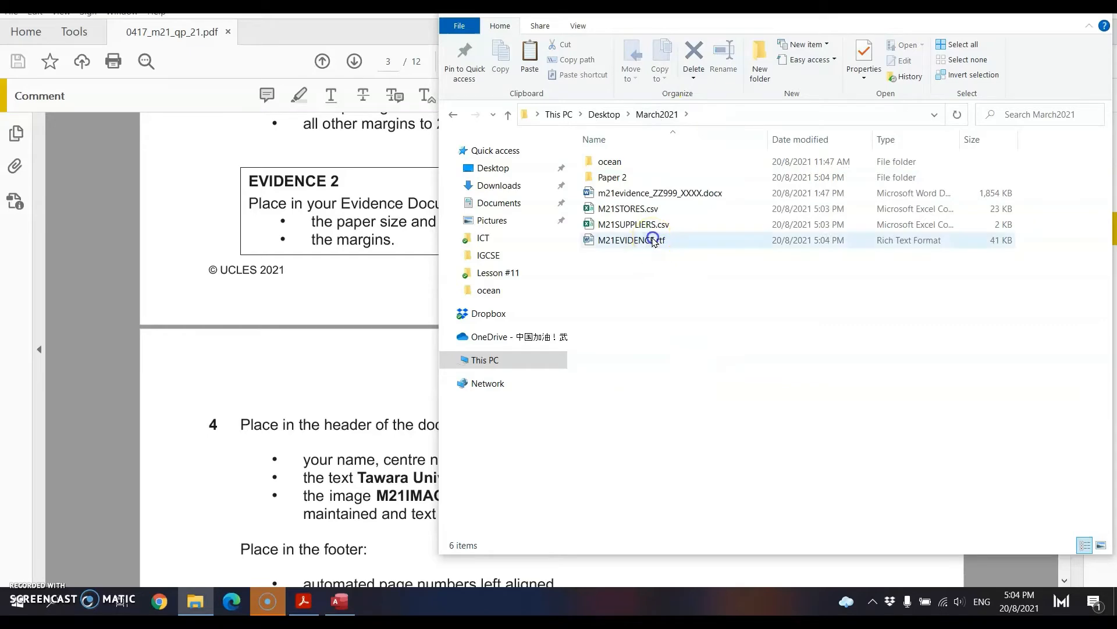
pyautogui.click(652, 239)
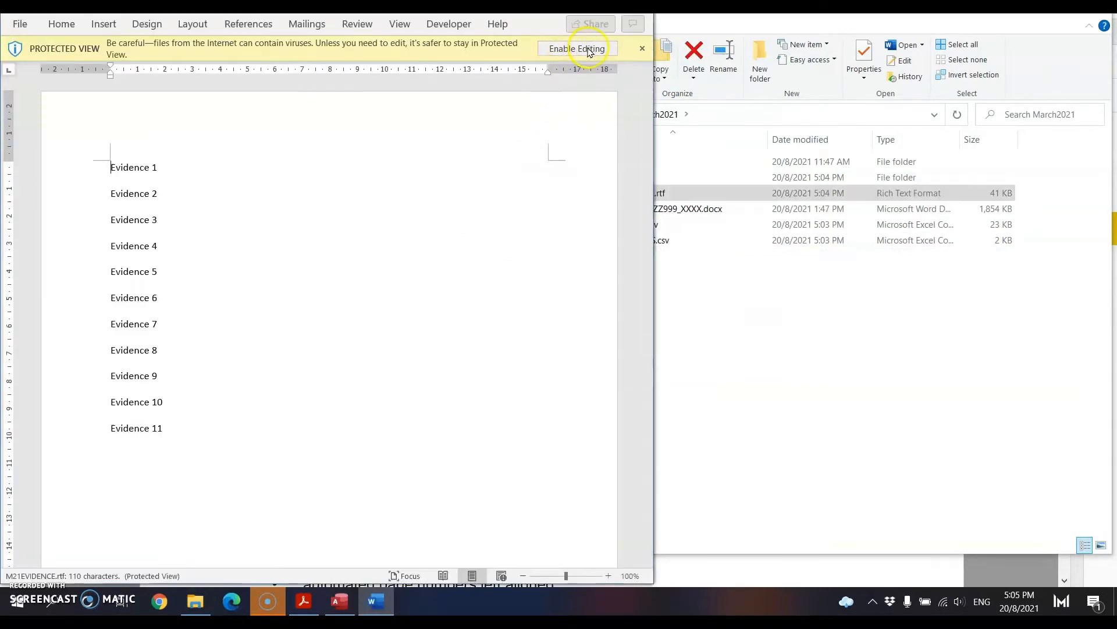
pyautogui.click(585, 48)
pyautogui.click(61, 19)
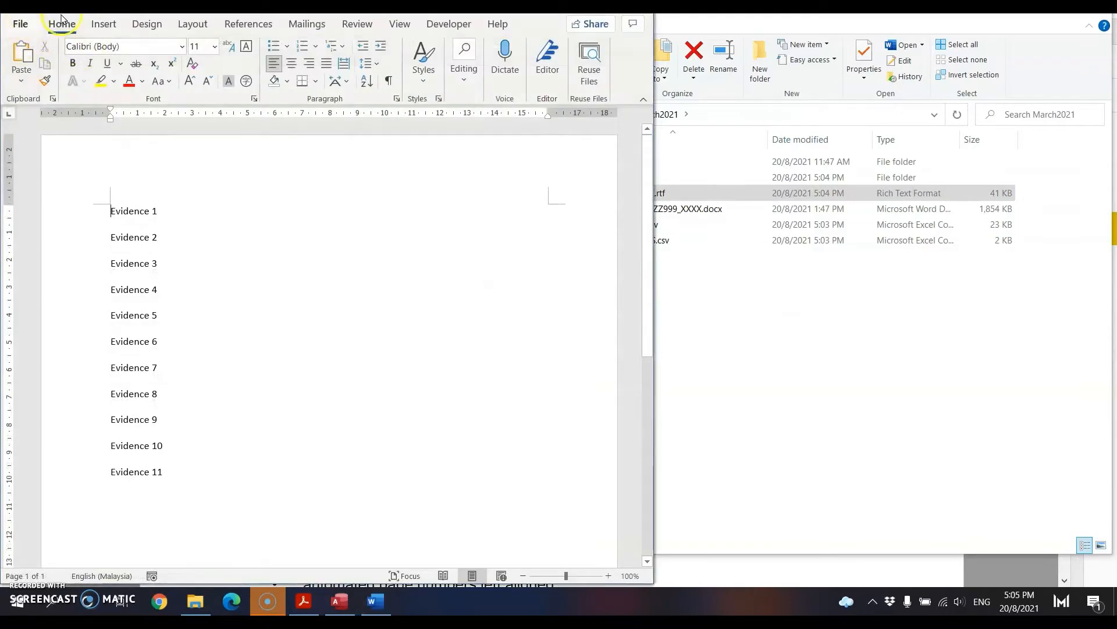
# Begin saving a copy of the evidence document in the Paper 2 folder, with Word Document (*.docx) as its file type.
pyautogui.click(20, 24)
pyautogui.click(67, 219)
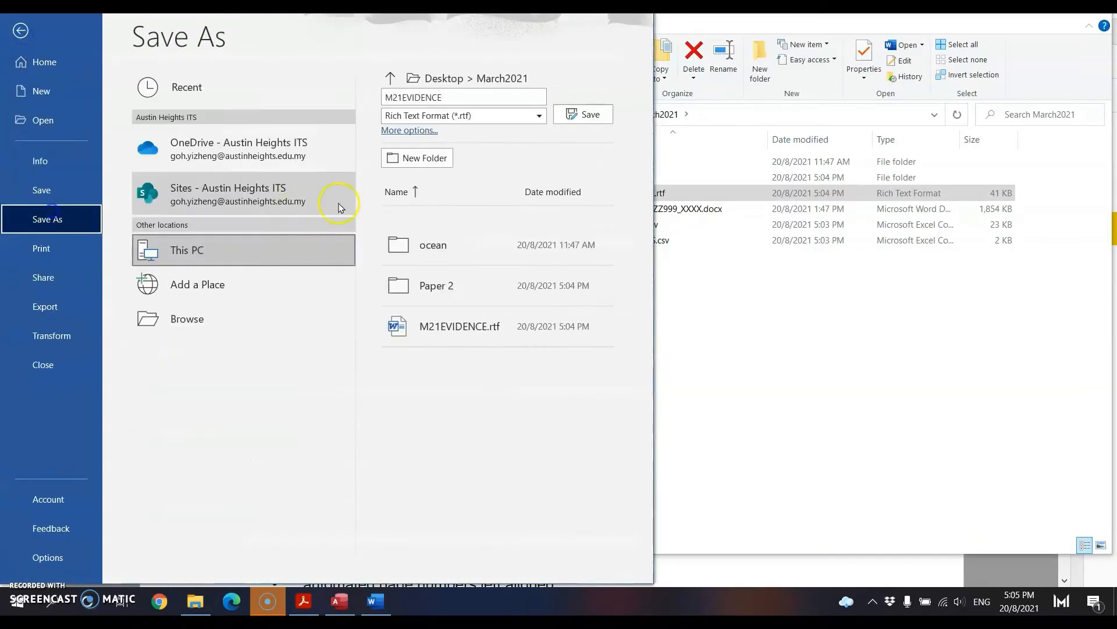
pyautogui.click(236, 324)
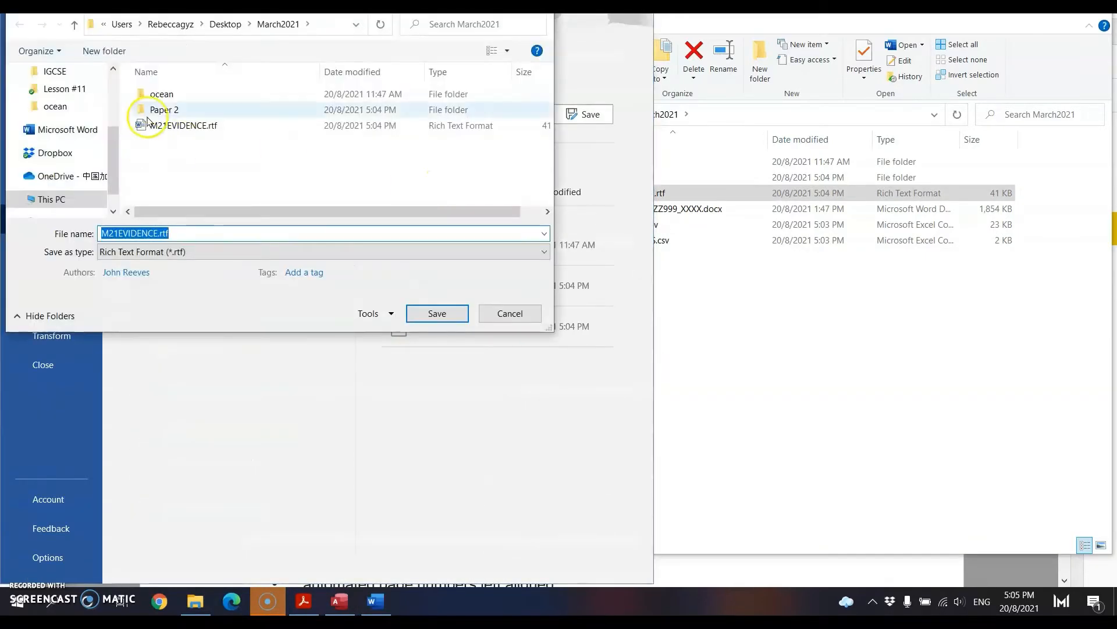
pyautogui.doubleClick(171, 114)
pyautogui.click(192, 253)
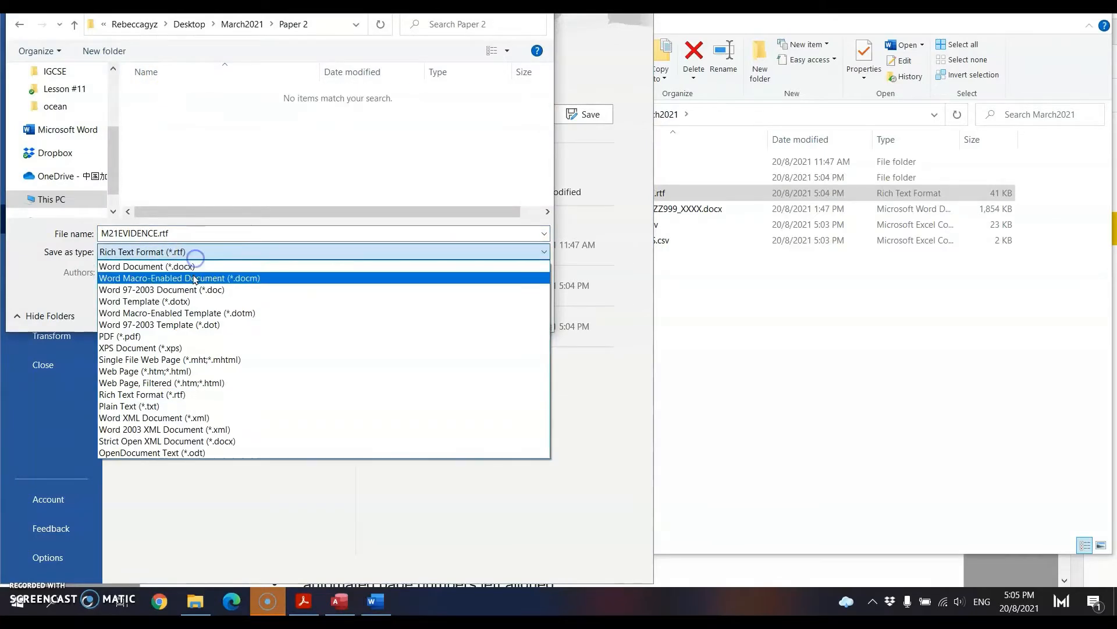
pyautogui.click(193, 267)
# Switch to the exam paper and copy the required file name M21EVIDENCE from the Task 1 instructions.
pyautogui.click(757, 573)
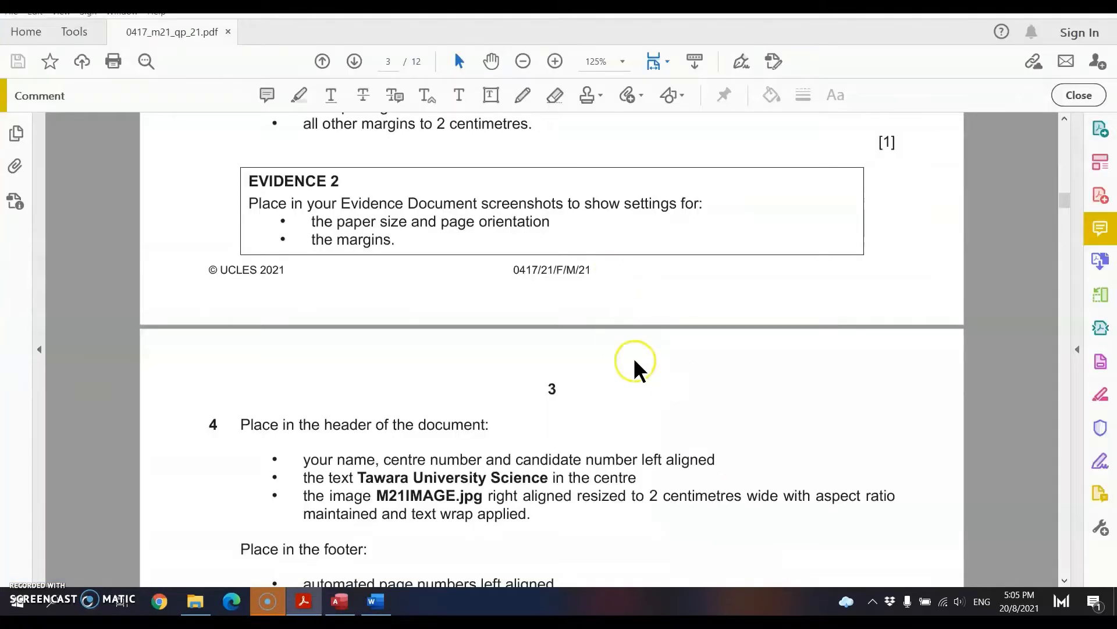
pyautogui.scroll(8, 634, 358)
pyautogui.scroll(4, 481, 304)
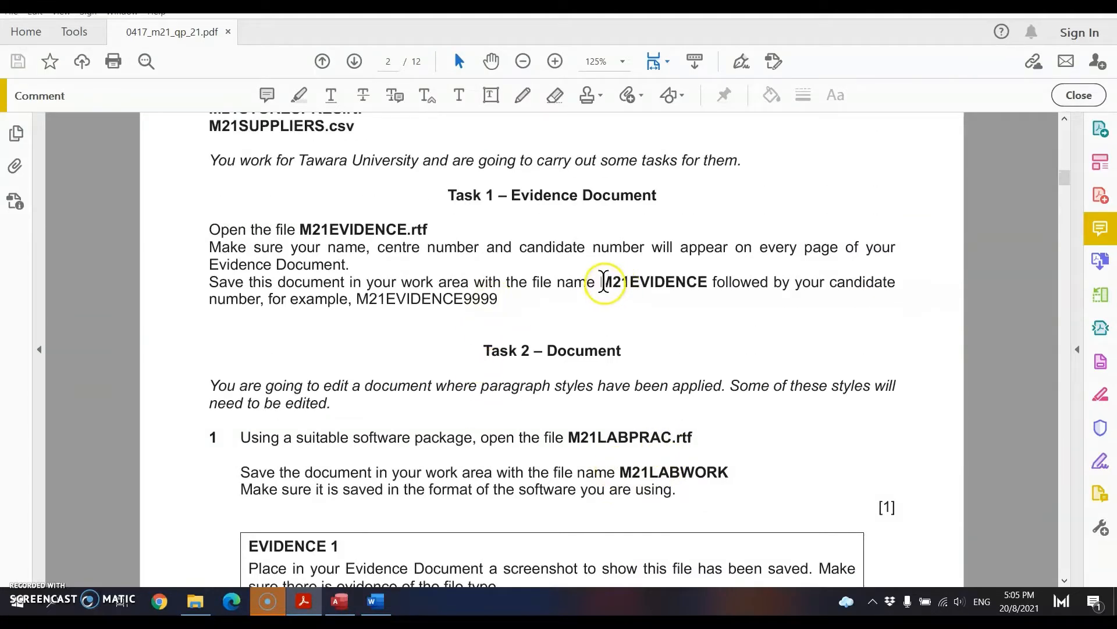
pyautogui.moveTo(604, 282); pyautogui.dragTo(708, 282)
pyautogui.hotkey('ctrl', 'c')
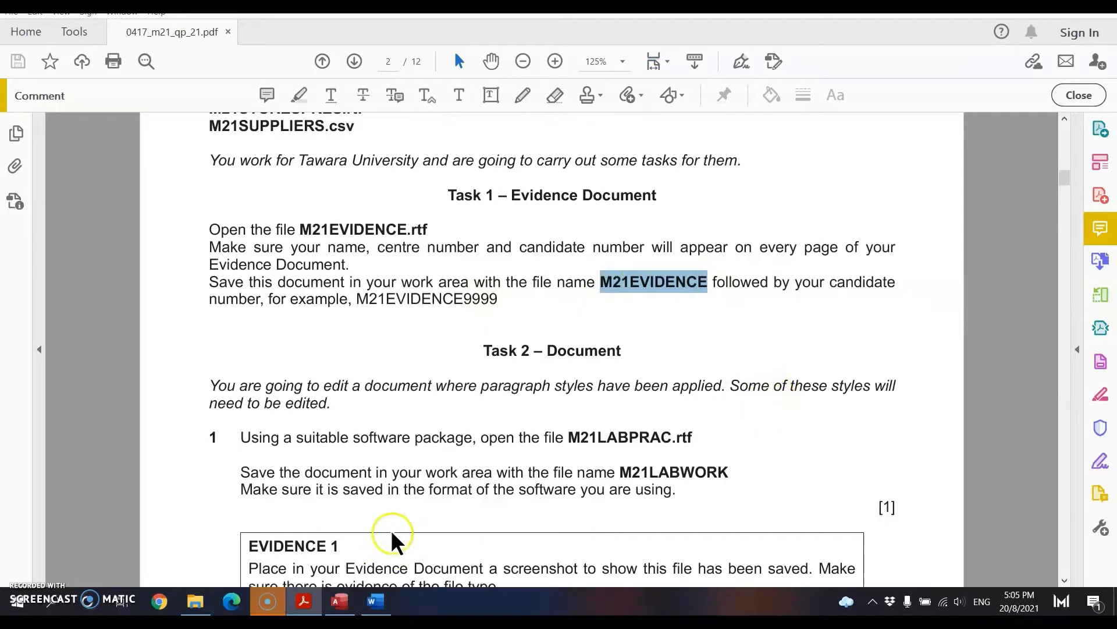
# Name the evidence document M21EVIDENCEXXXX in Word's save dialog and save it, accepting the upgrade to the newest file format.
pyautogui.click(373, 603)
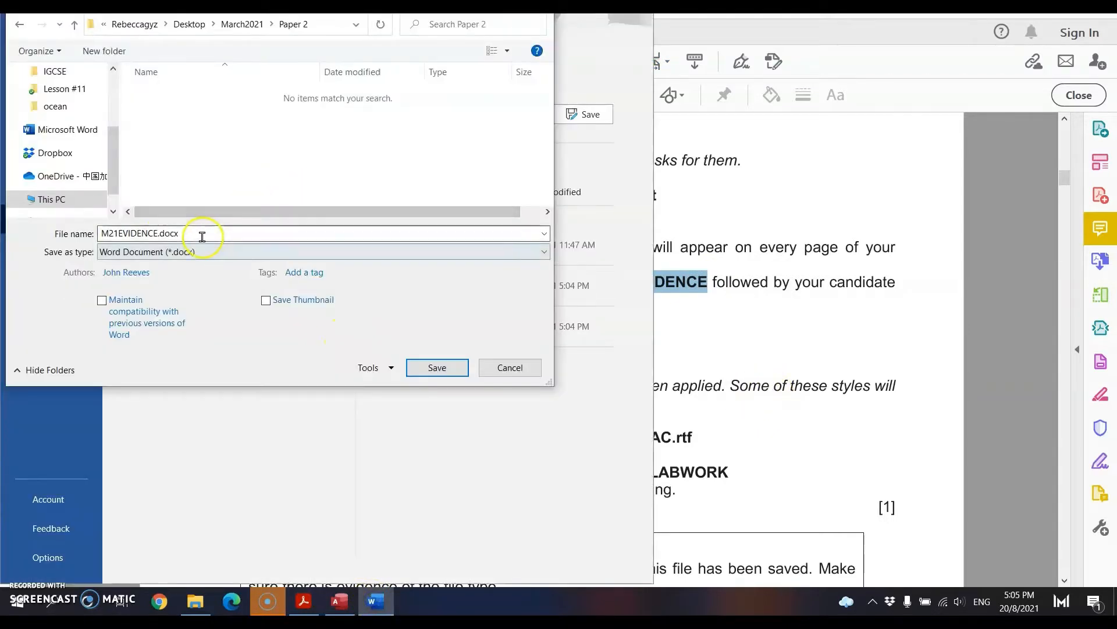
pyautogui.moveTo(201, 234); pyautogui.dragTo(91, 233)
pyautogui.hotkey('ctrl', 'v')
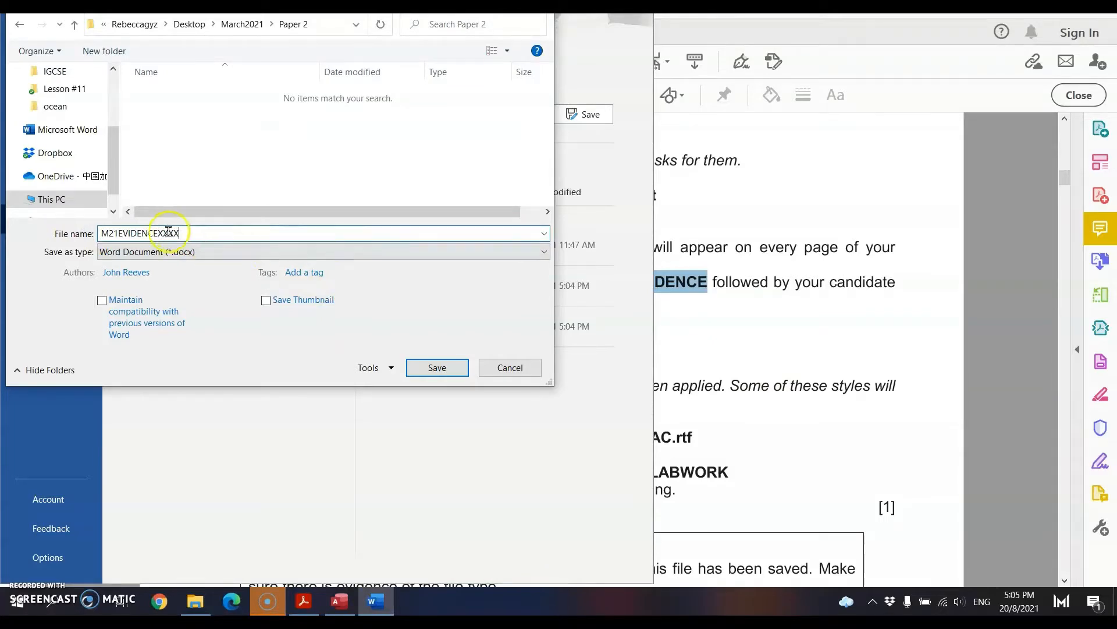
pyautogui.click(437, 368)
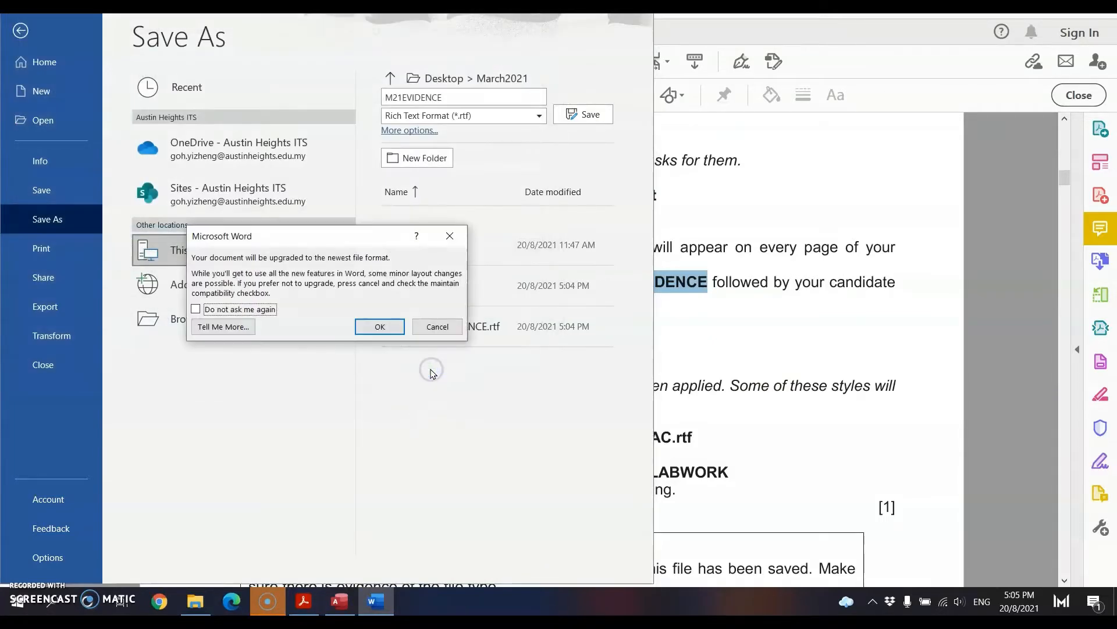
pyautogui.click(379, 326)
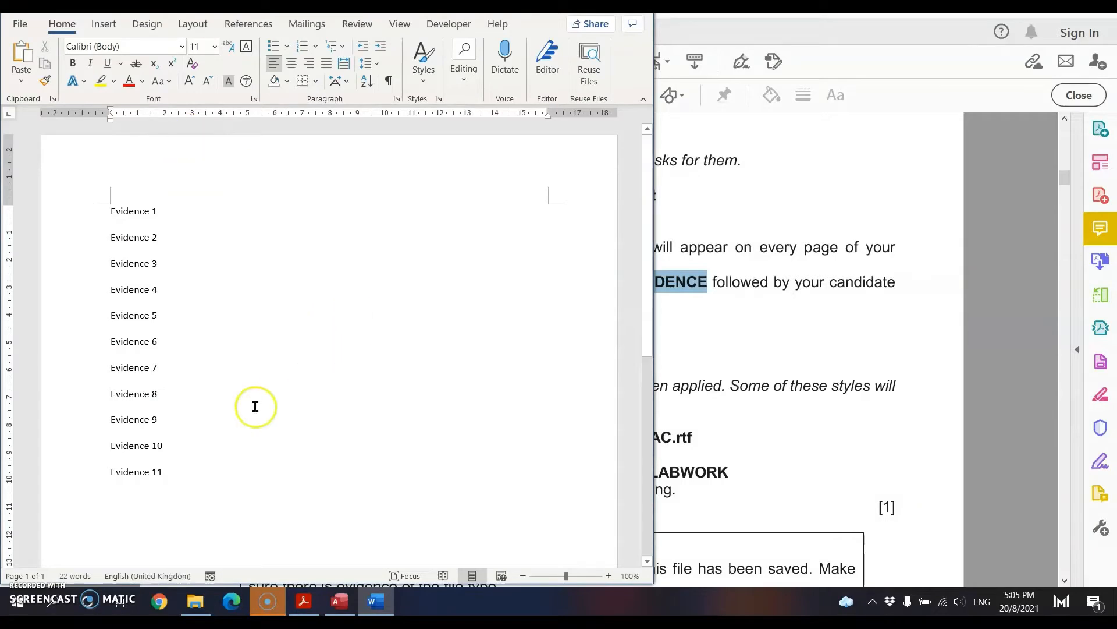
# Highlight "all currency values" and "same currency symbol" in the exam paper's Task 3 – Database introduction.
pyautogui.click(823, 340)
pyautogui.scroll(-4, 823, 340)
pyautogui.scroll(-20, 823, 340)
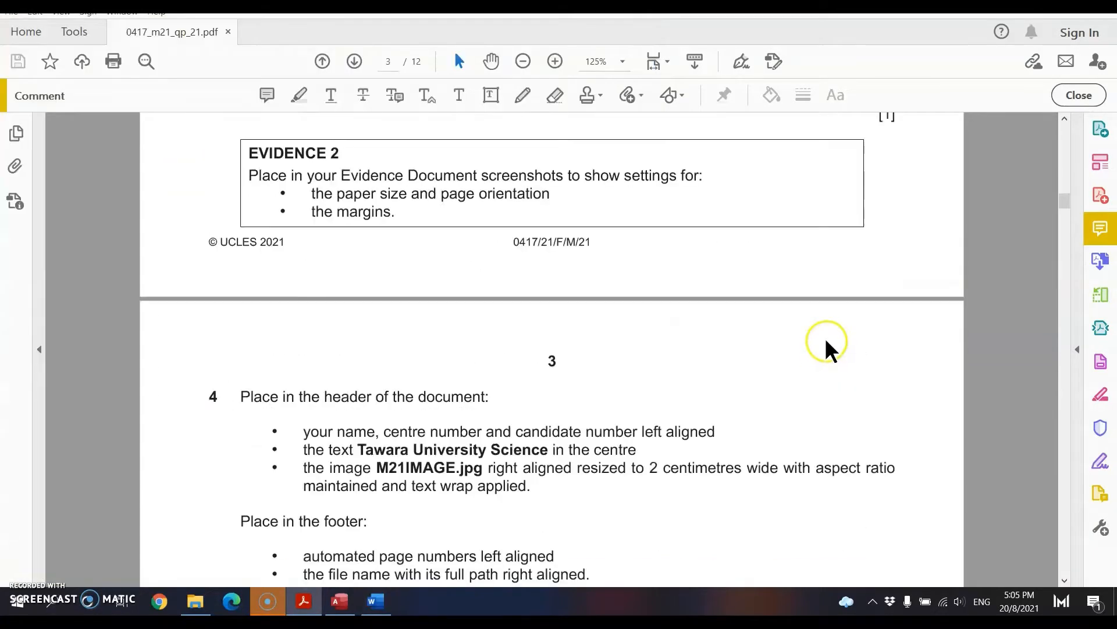
pyautogui.scroll(-15, 821, 339)
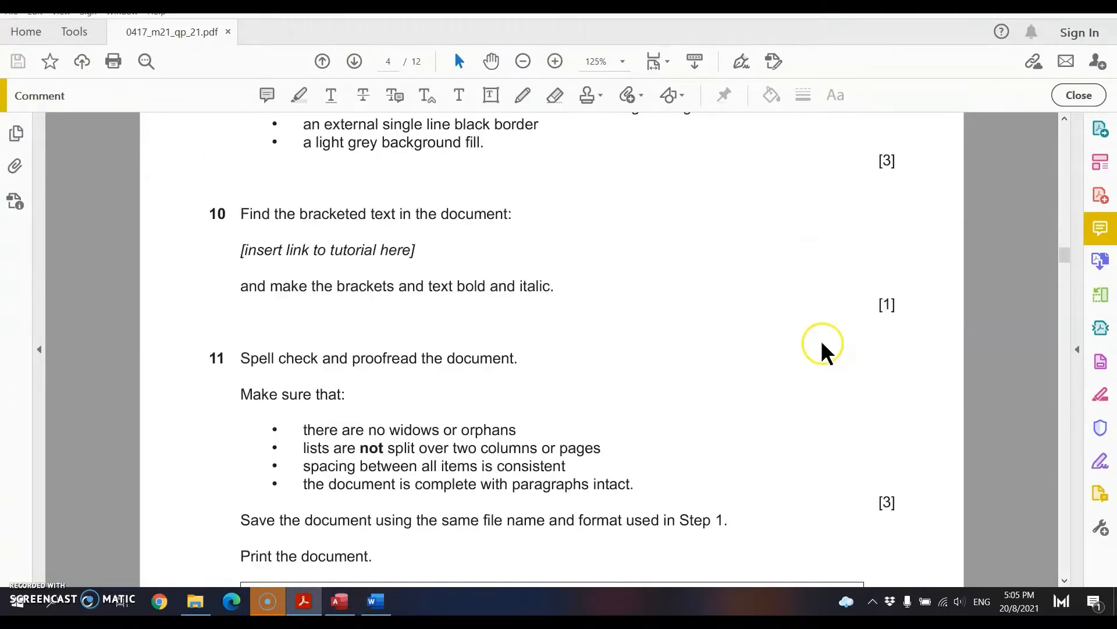
pyautogui.scroll(-1, 819, 342)
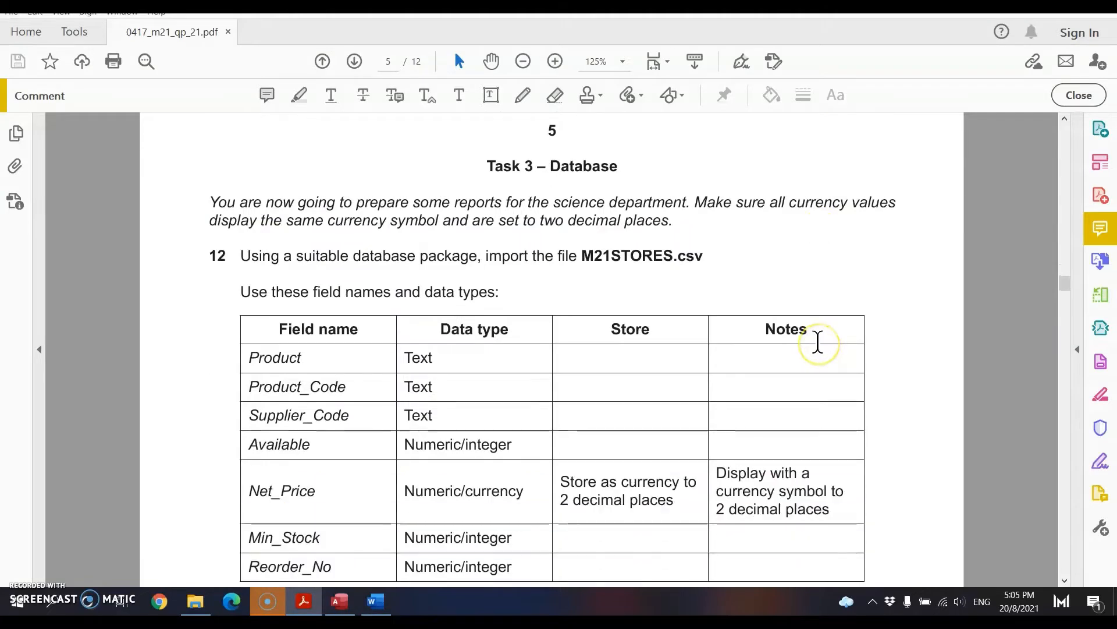
pyautogui.click(297, 97)
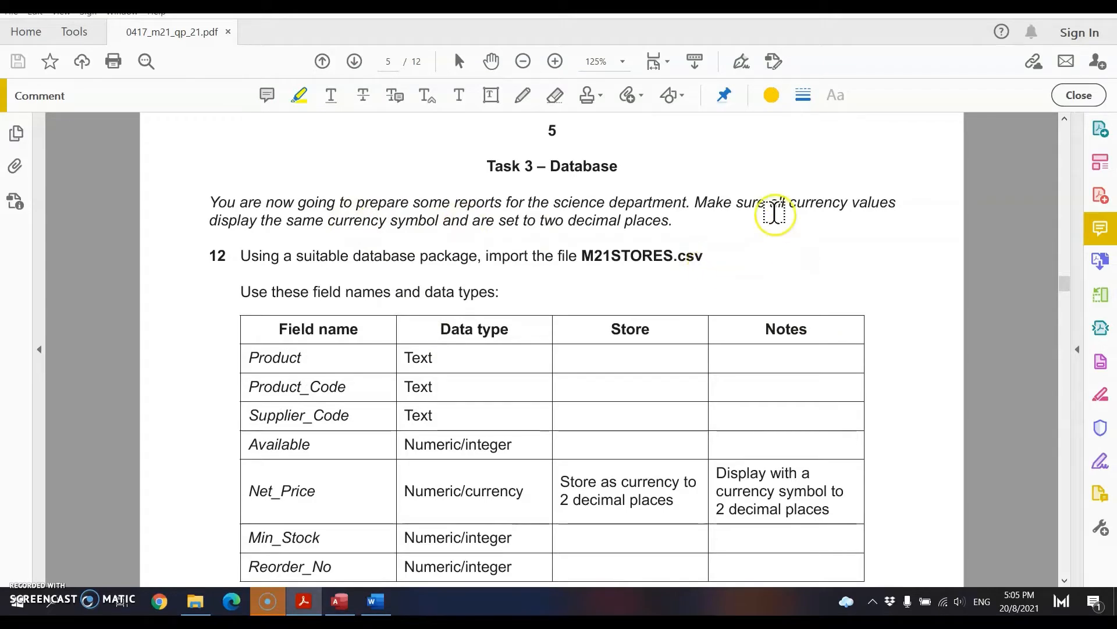
pyautogui.moveTo(771, 203); pyautogui.dragTo(896, 204)
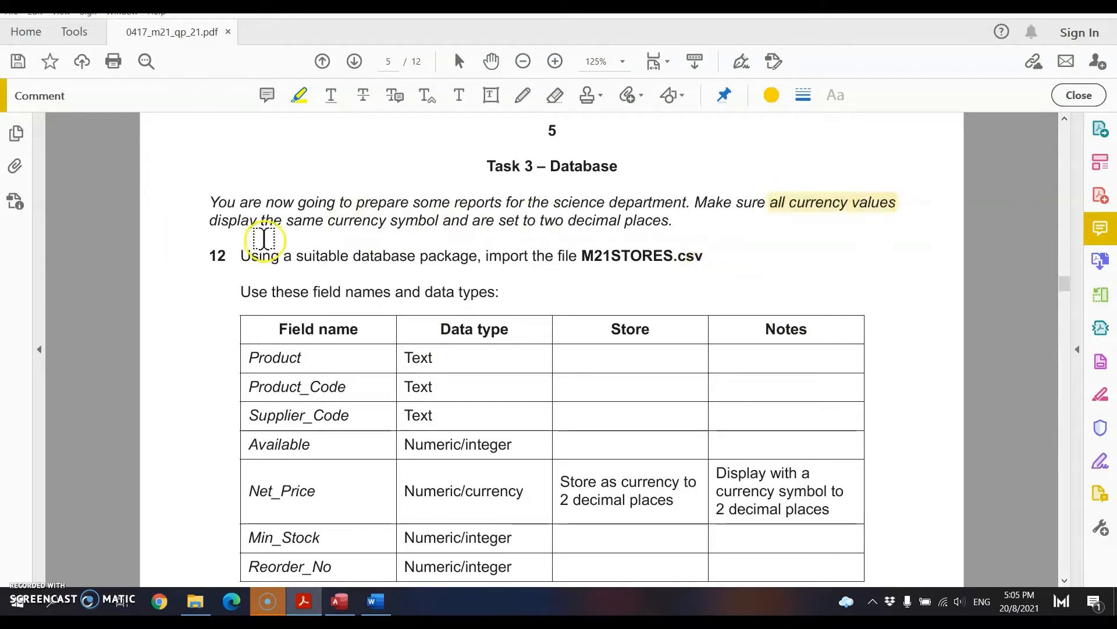
pyautogui.moveTo(288, 220); pyautogui.dragTo(409, 230)
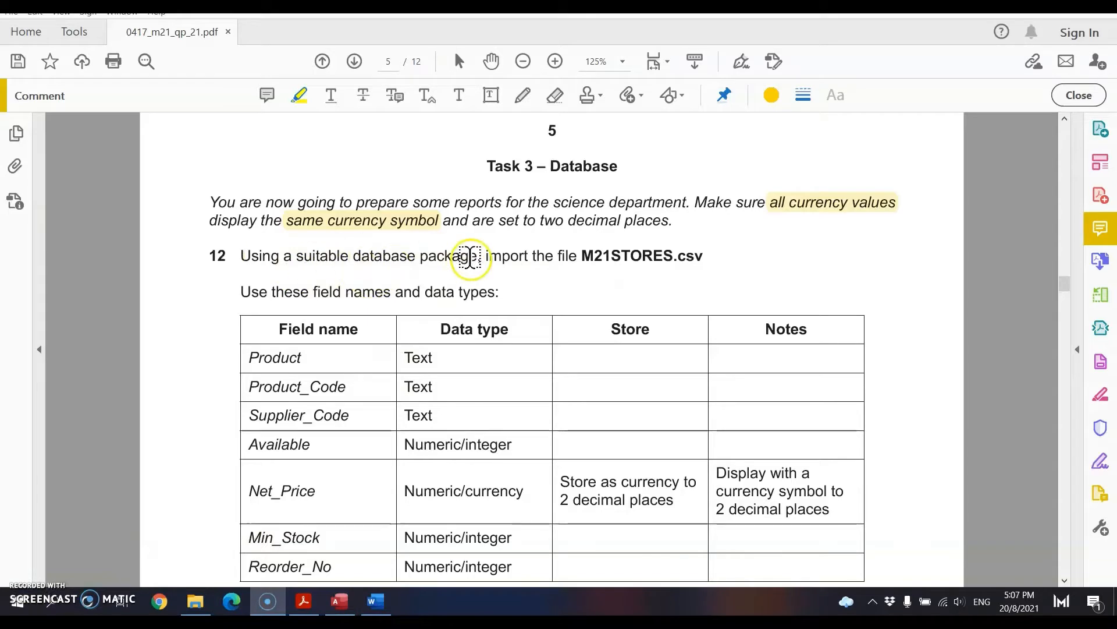
# Highlight "import" and the file name "M21STORES.csv" in question 12.
pyautogui.doubleClick(502, 257)
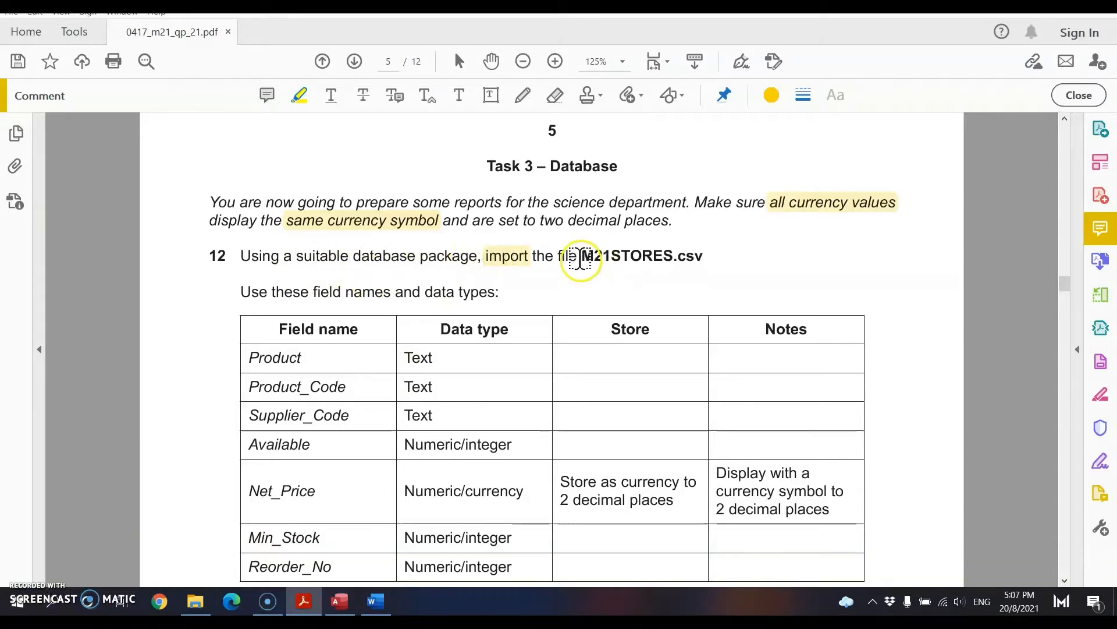
pyautogui.moveTo(581, 257); pyautogui.dragTo(706, 255)
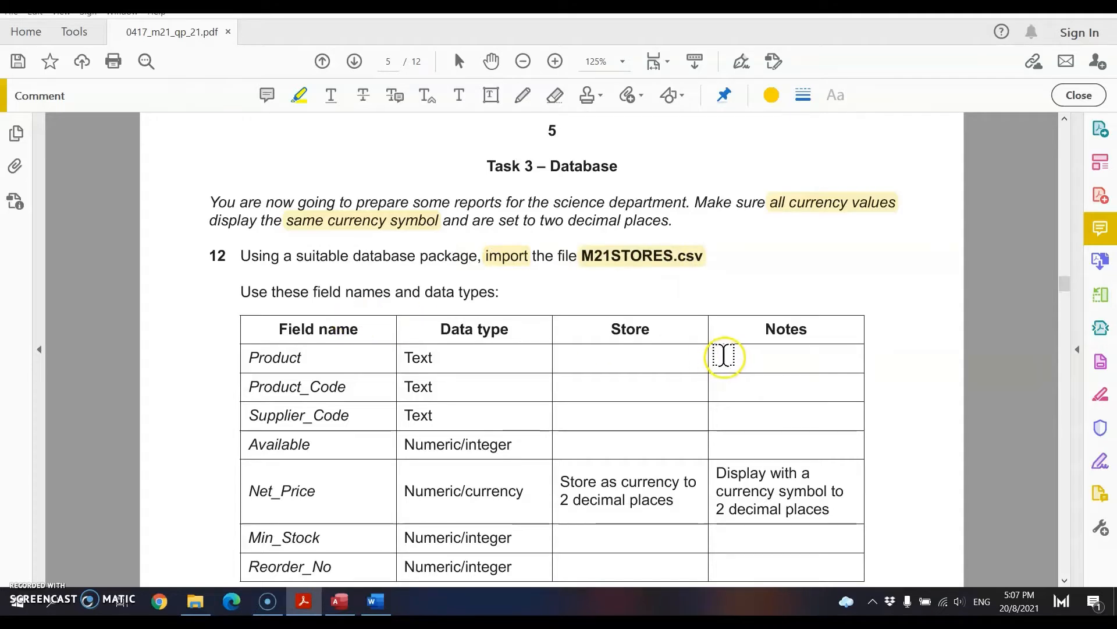
pyautogui.scroll(-3, 725, 354)
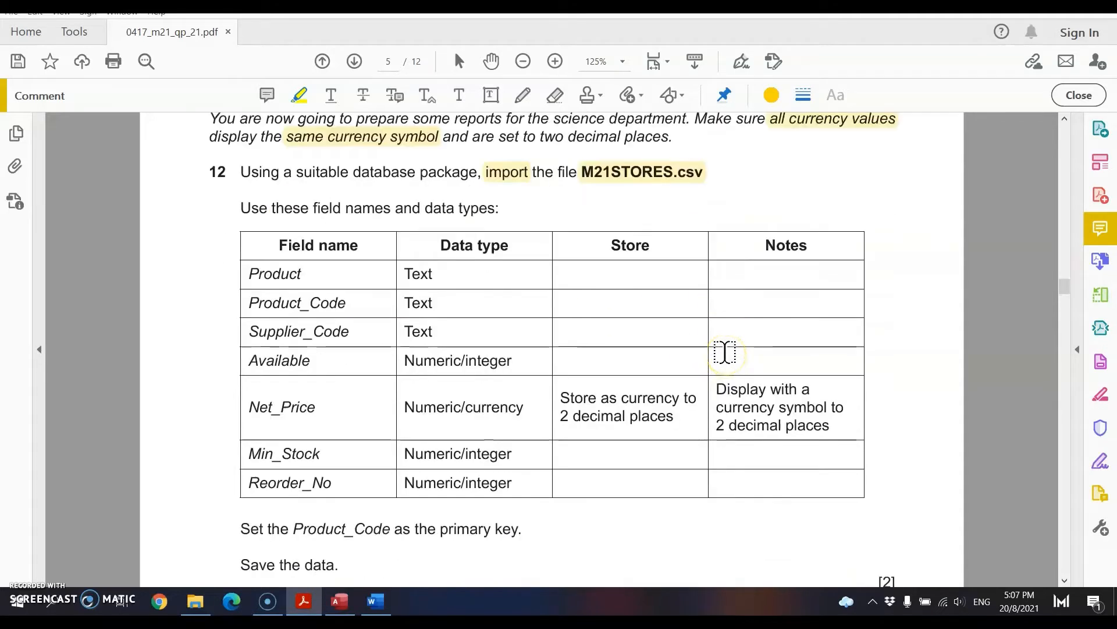
# Highlight "Product_Code" in question 12's primary key instruction and "primary key, field names and data types" in the EVIDENCE 4 box.
pyautogui.scroll(-1, 726, 352)
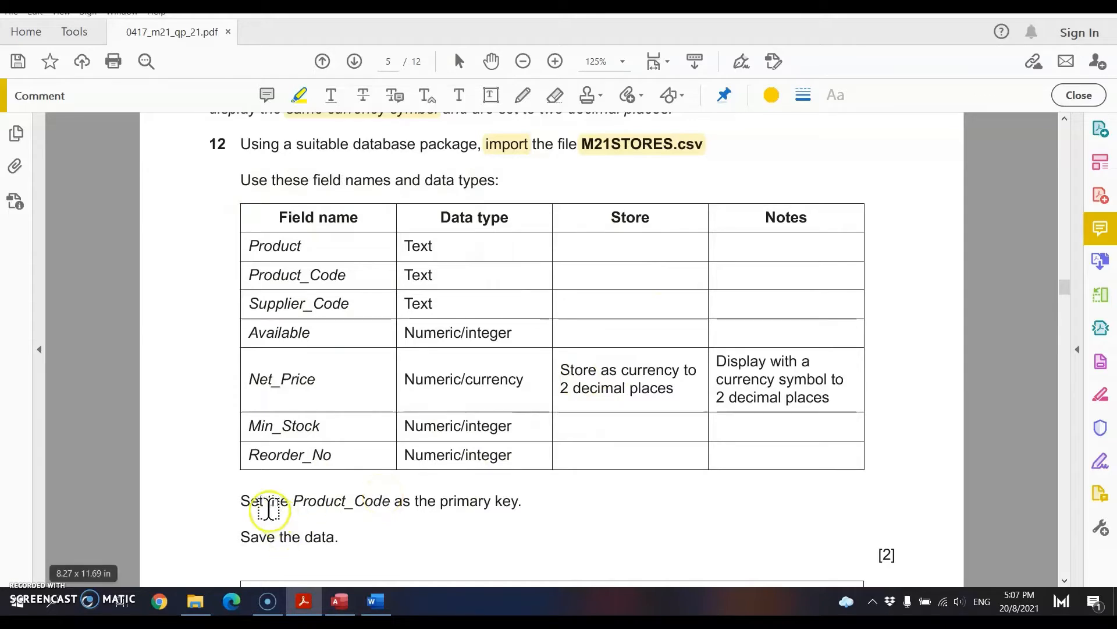
pyautogui.moveTo(295, 504); pyautogui.dragTo(390, 501)
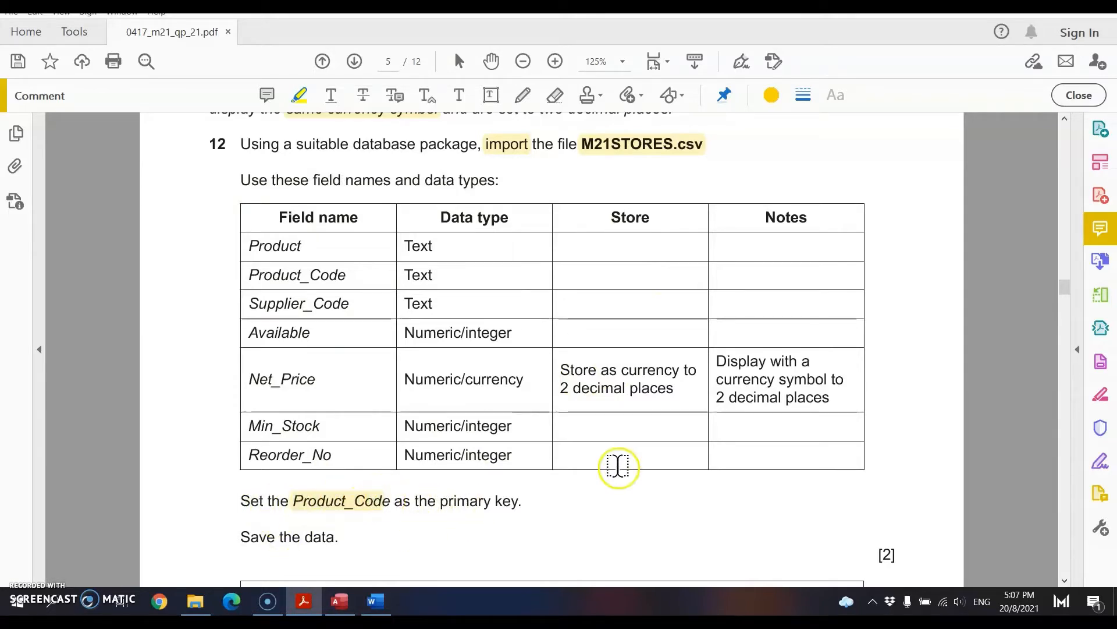
pyautogui.scroll(-1, 617, 466)
pyautogui.scroll(-1, 618, 469)
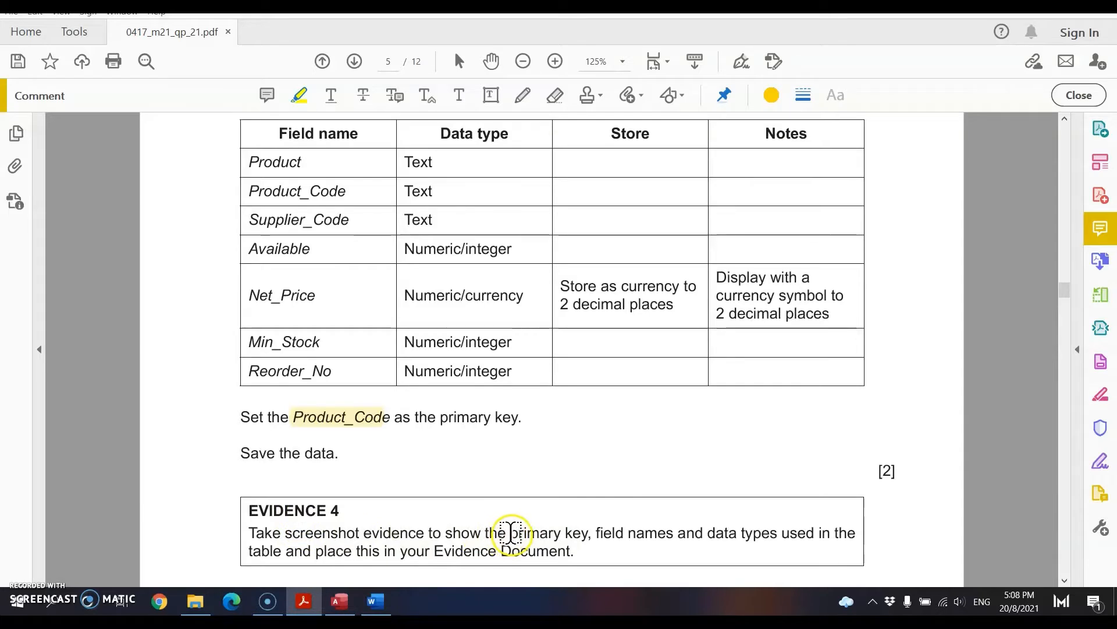
pyautogui.moveTo(509, 531); pyautogui.dragTo(778, 531)
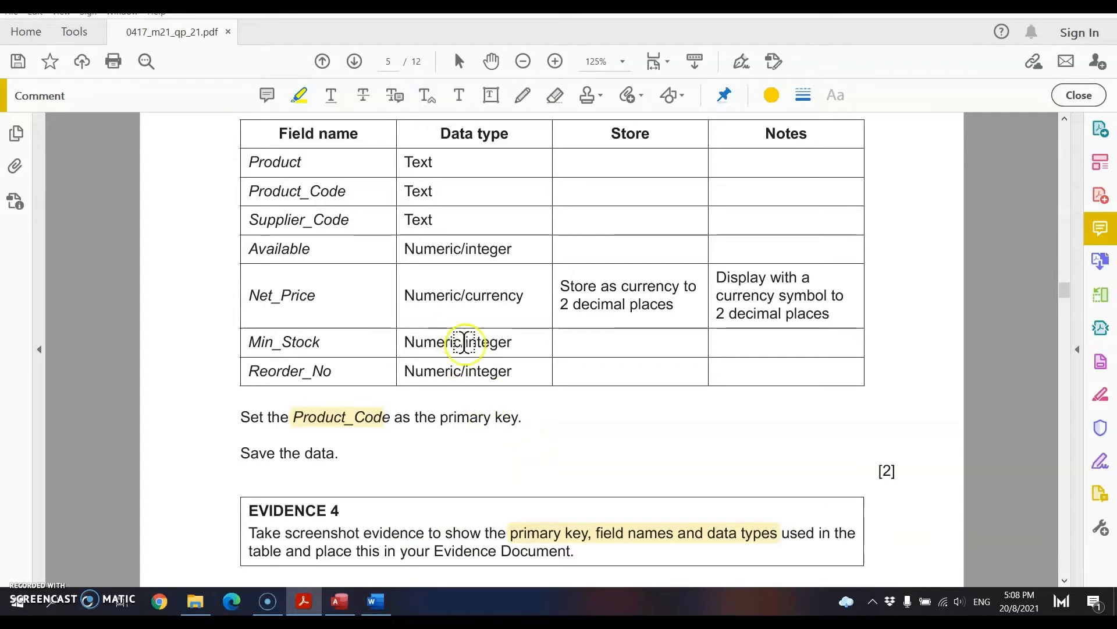
pyautogui.scroll(1, 650, 463)
pyautogui.scroll(2, 651, 463)
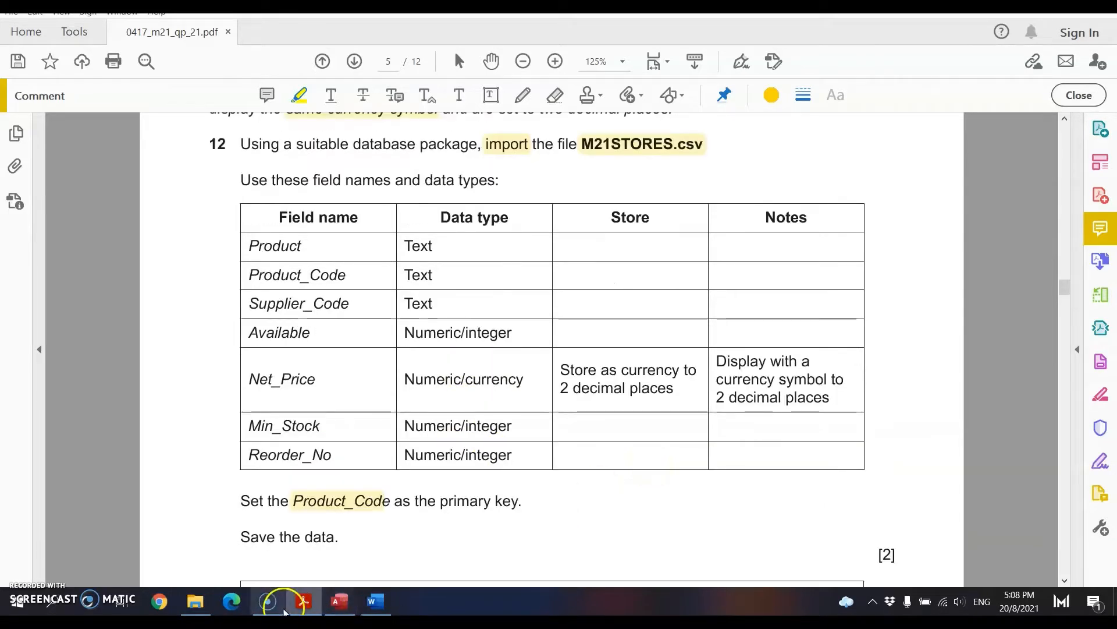
# Switch to Access, start a blank database and choose the Paper 2 folder inside March2021 on the Desktop as its location.
pyautogui.click(340, 601)
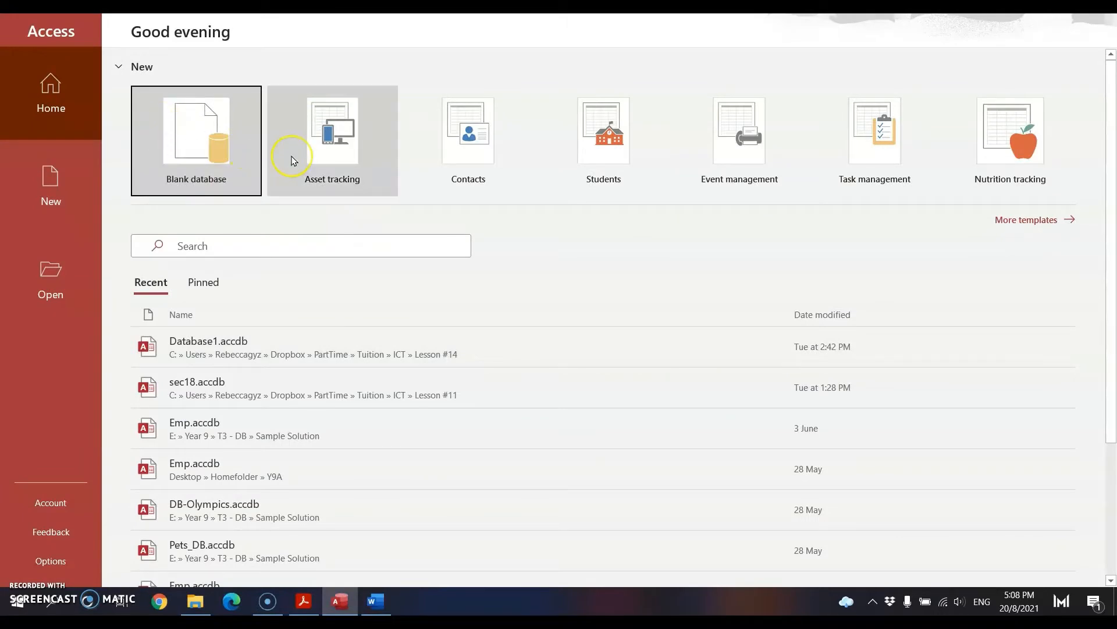
pyautogui.click(202, 144)
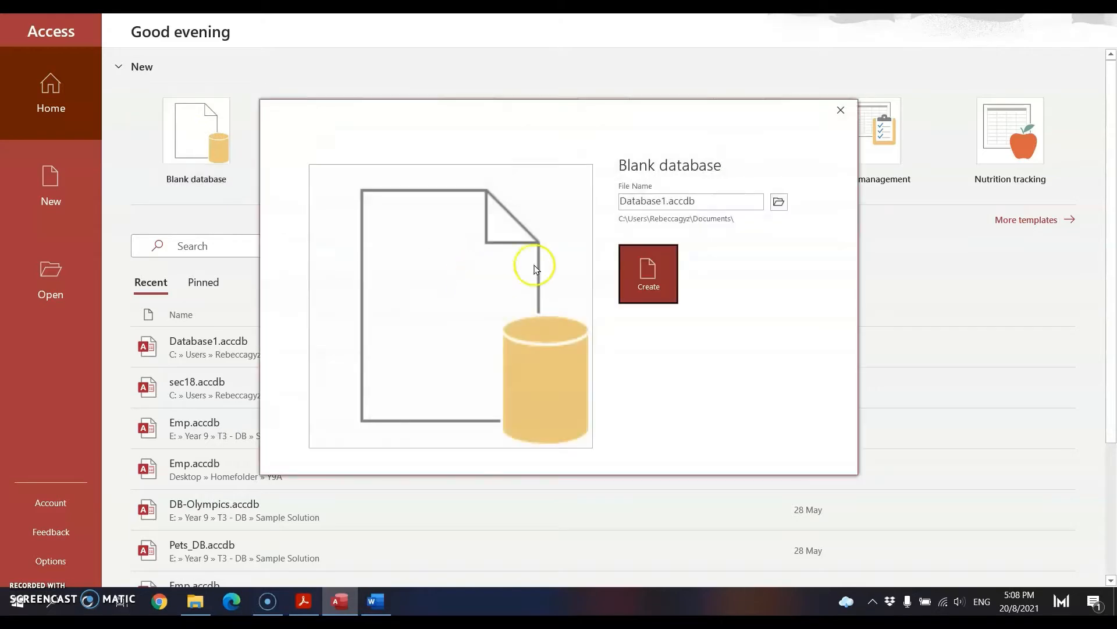
pyautogui.click(773, 200)
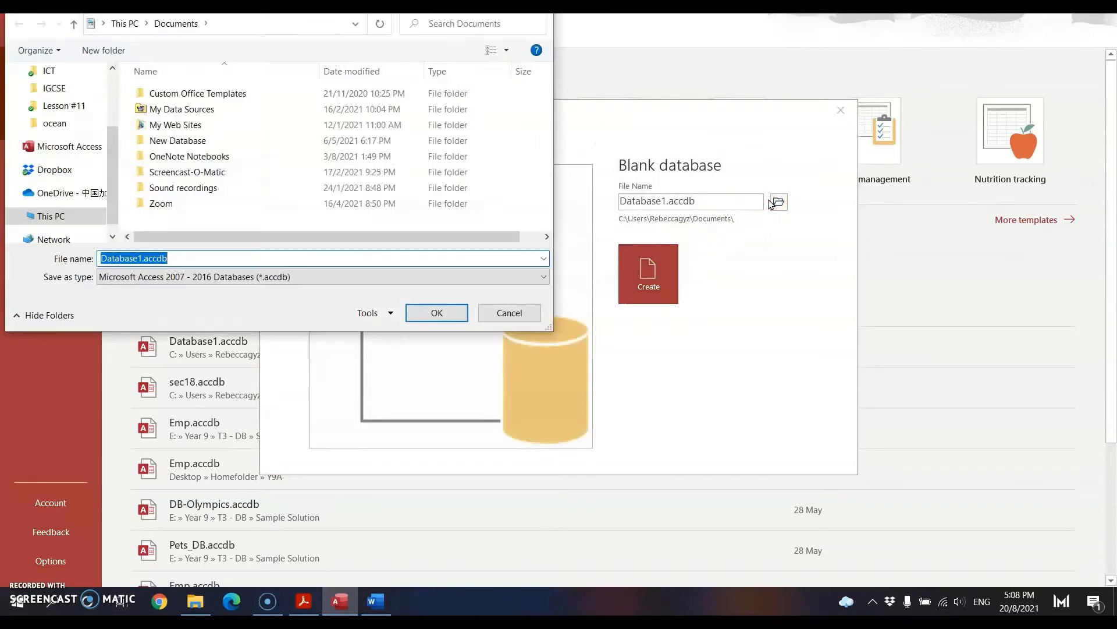
pyautogui.moveTo(115, 137); pyautogui.dragTo(115, 82)
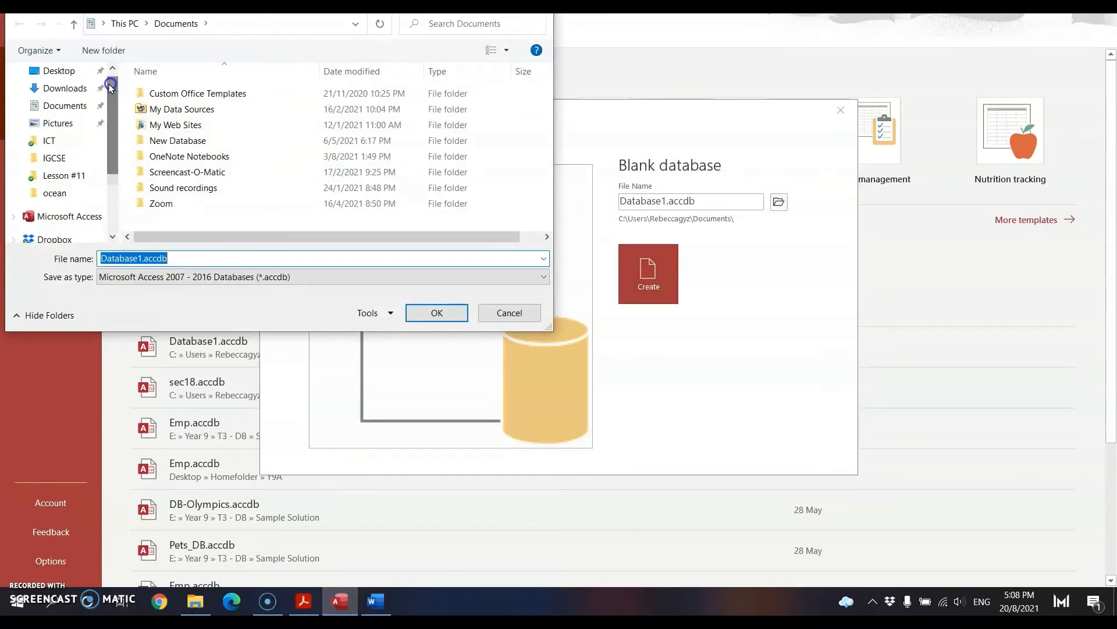
pyautogui.click(53, 71)
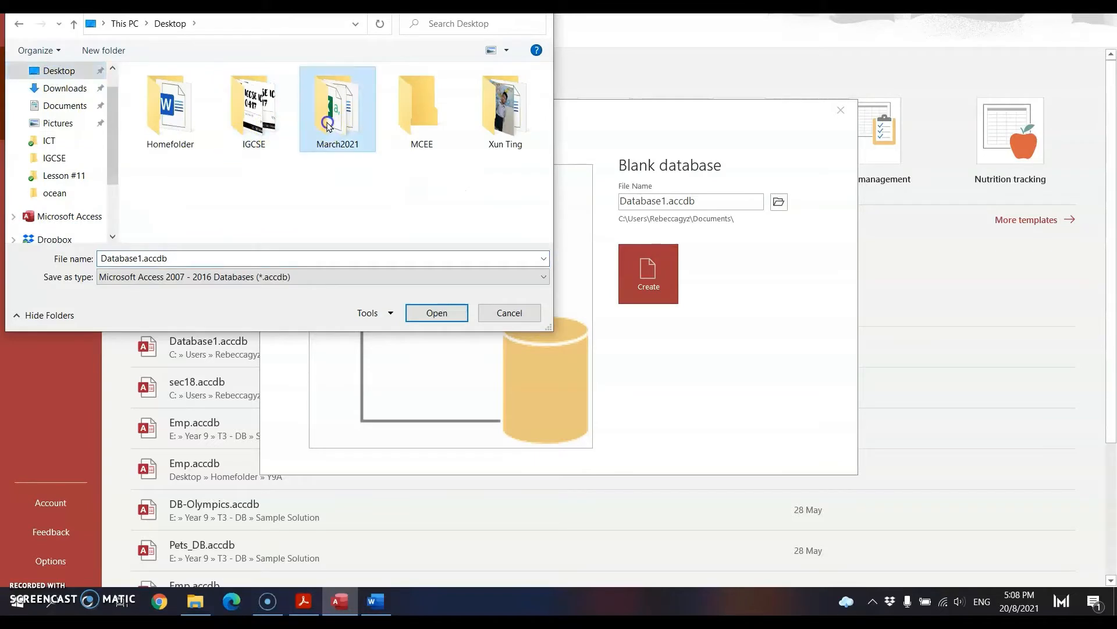
pyautogui.doubleClick(337, 111)
pyautogui.doubleClick(175, 109)
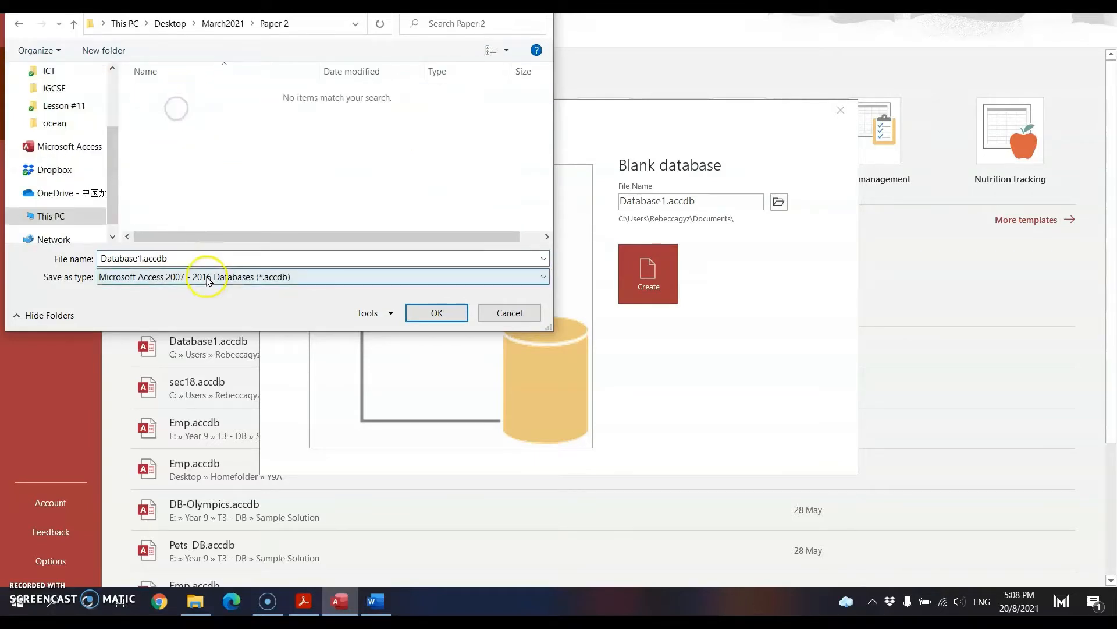
# Name the database Task3, create it and close the empty default table.
pyautogui.doubleClick(156, 258)
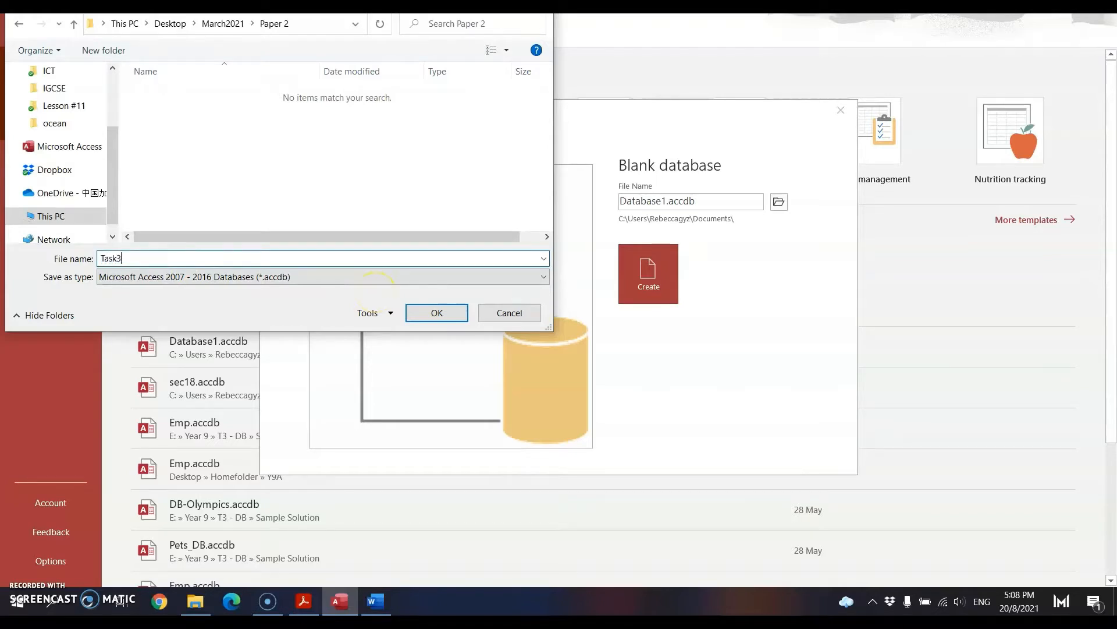
pyautogui.press('Return')
pyautogui.click(664, 288)
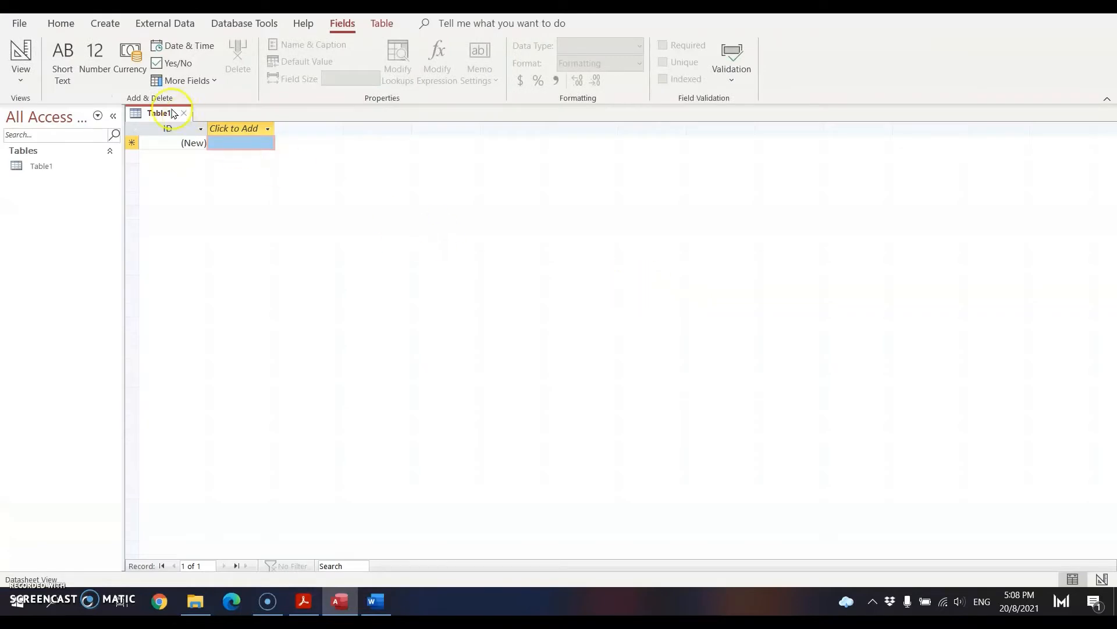
pyautogui.click(186, 115)
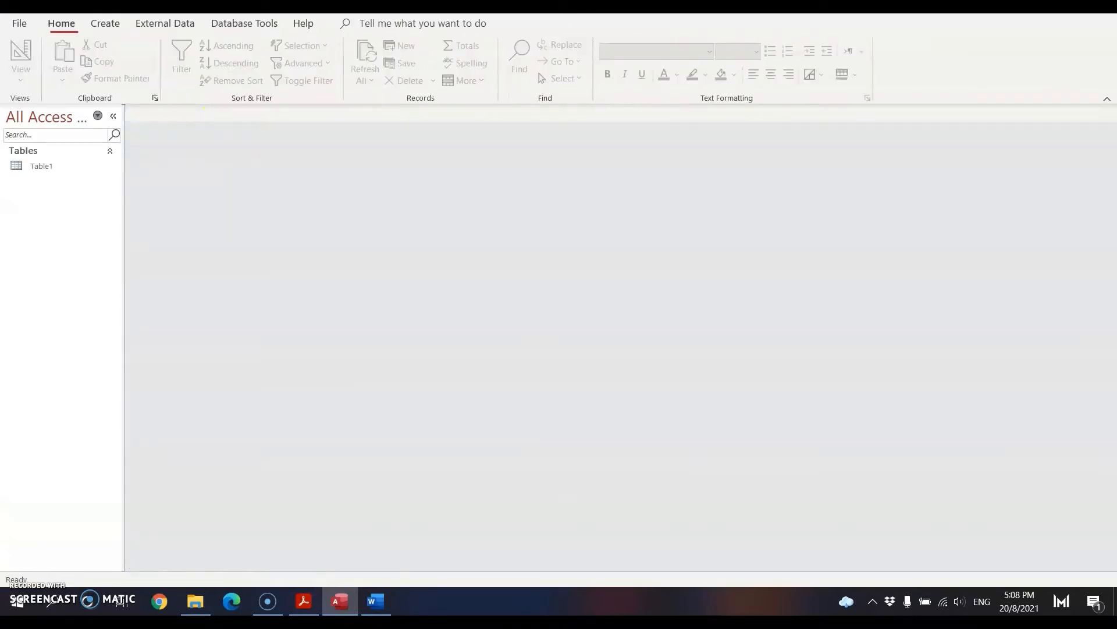
# Start importing a text file as a new external data source.
pyautogui.click(175, 24)
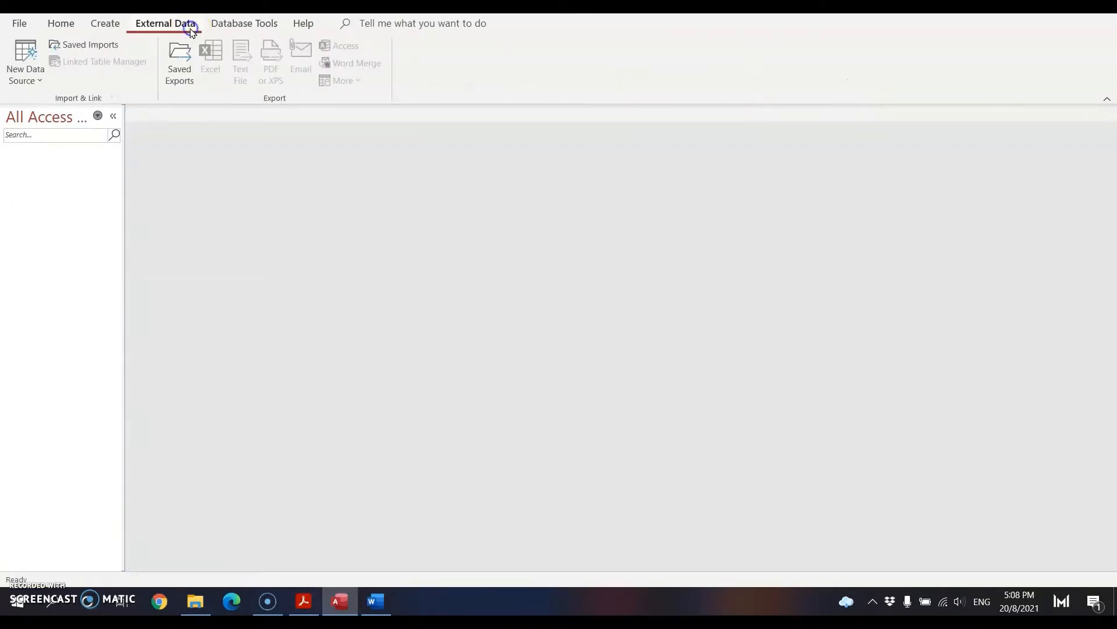
pyautogui.click(40, 70)
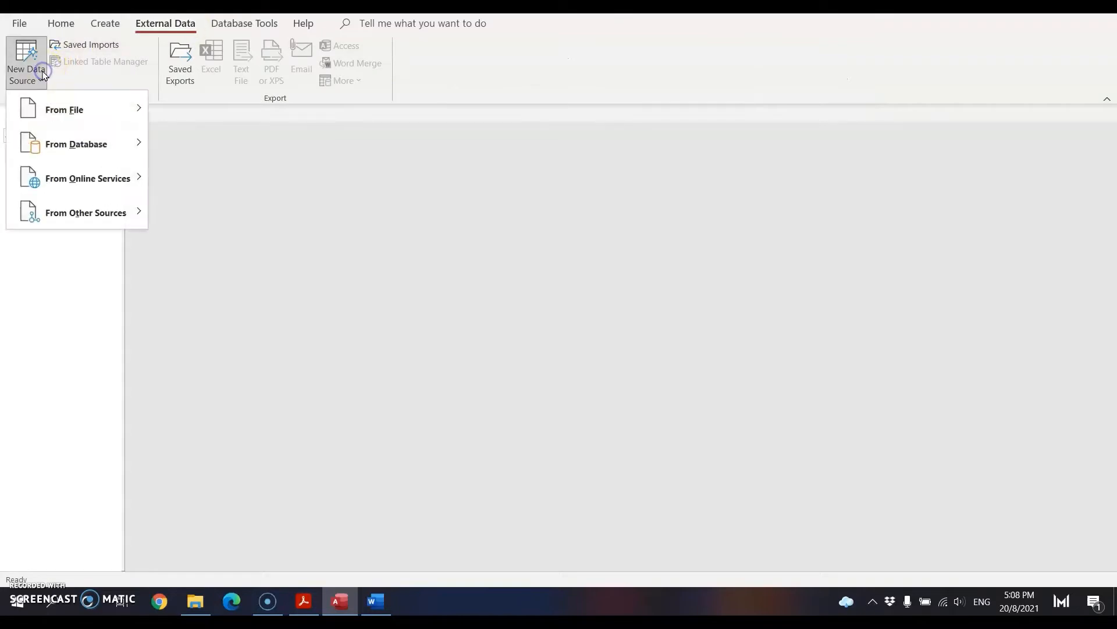
pyautogui.click(72, 110)
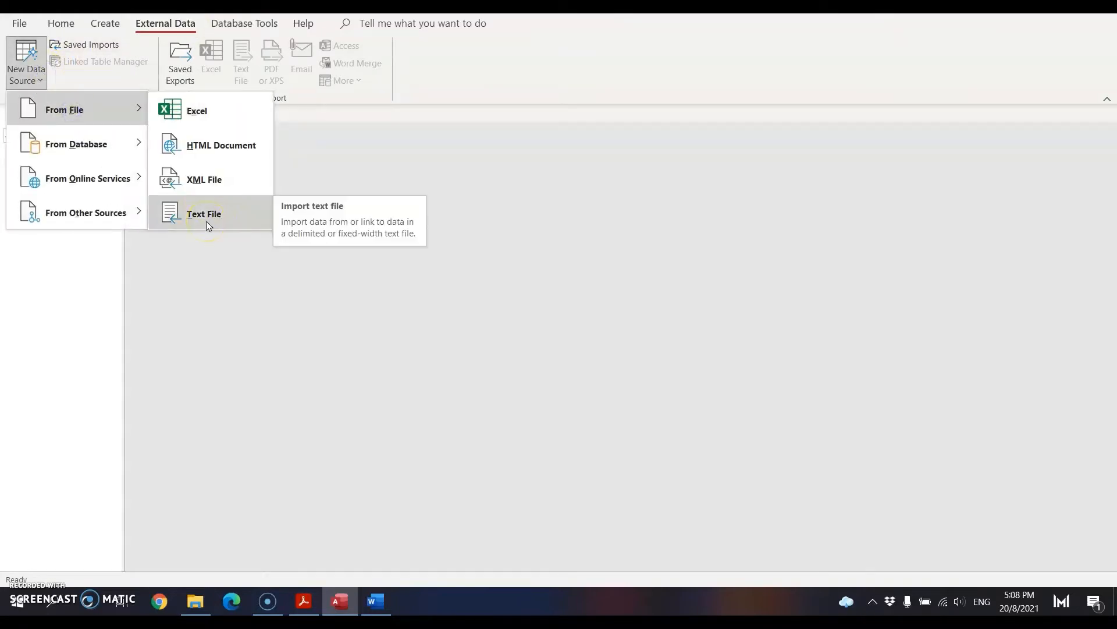
pyautogui.click(78, 106)
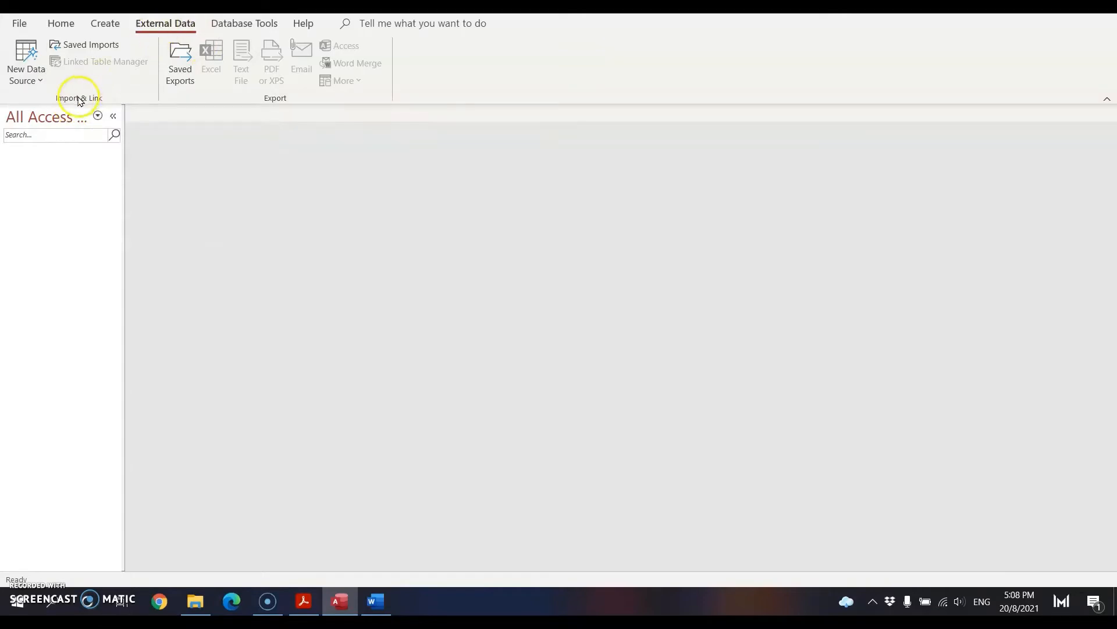
pyautogui.click(32, 74)
pyautogui.click(48, 100)
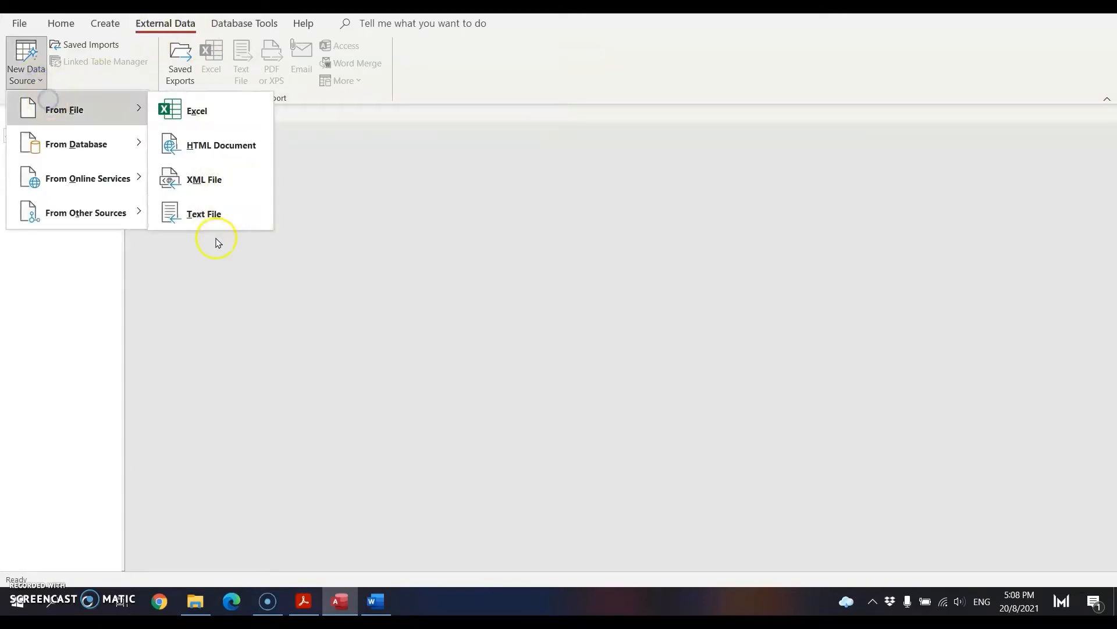
pyautogui.click(220, 215)
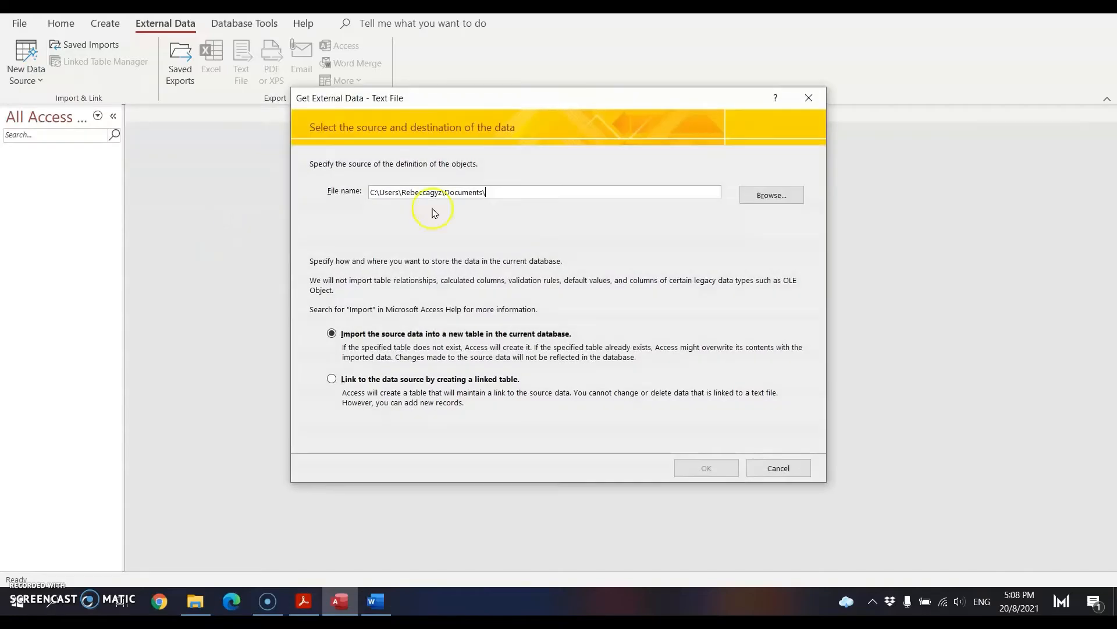
# Choose M21STORES.csv from the March2021 folder on the Desktop as the source and import it into a new table.
pyautogui.click(771, 196)
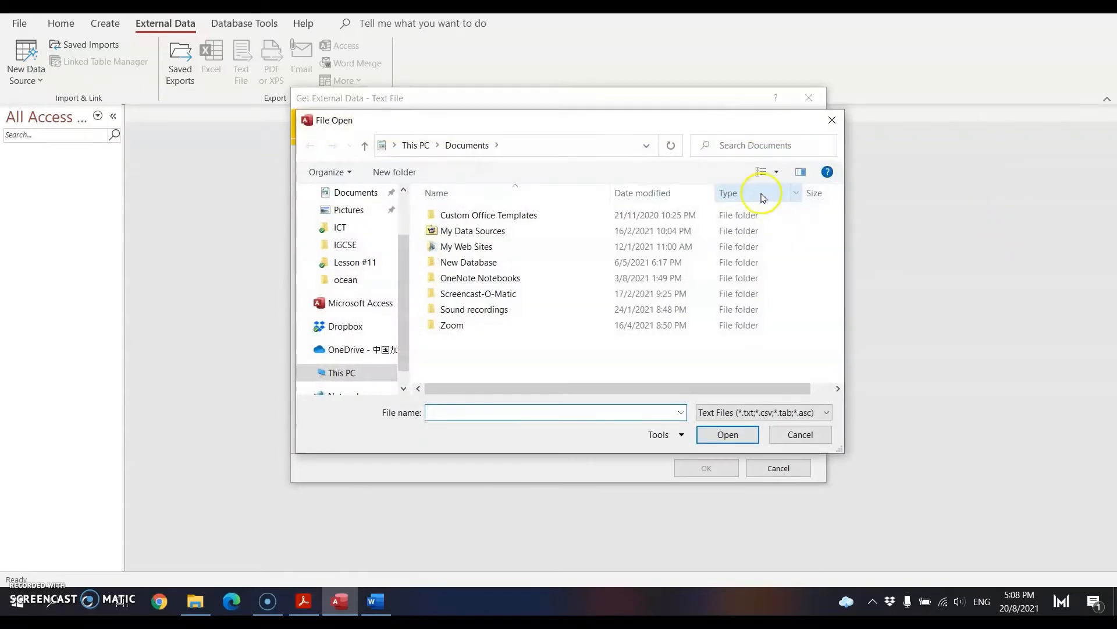
pyautogui.scroll(3, 397, 244)
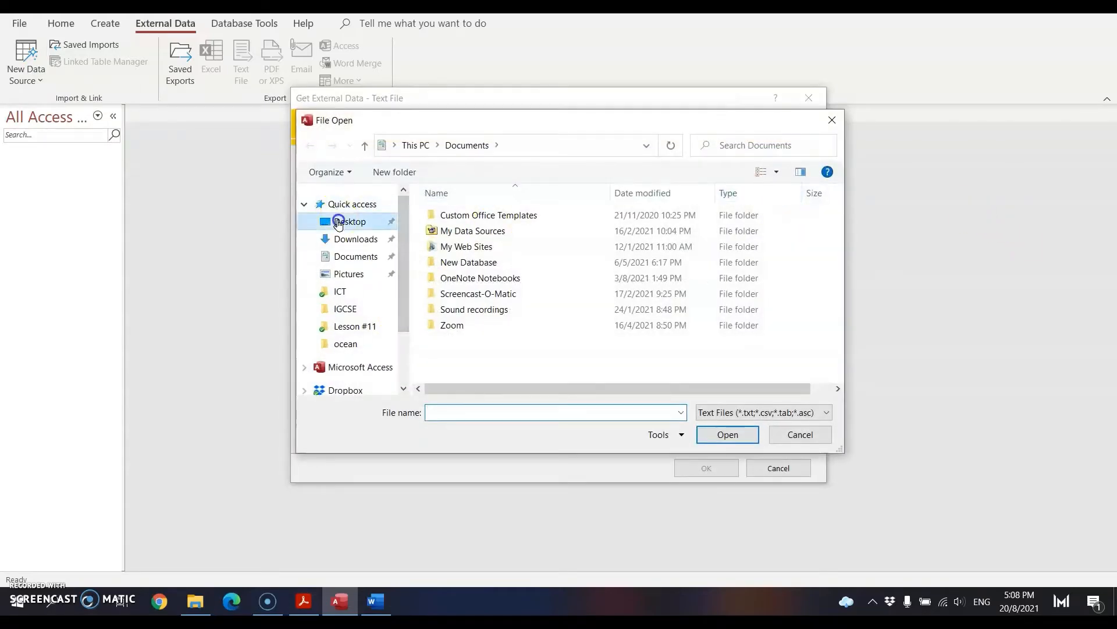
pyautogui.click(334, 221)
pyautogui.doubleClick(607, 248)
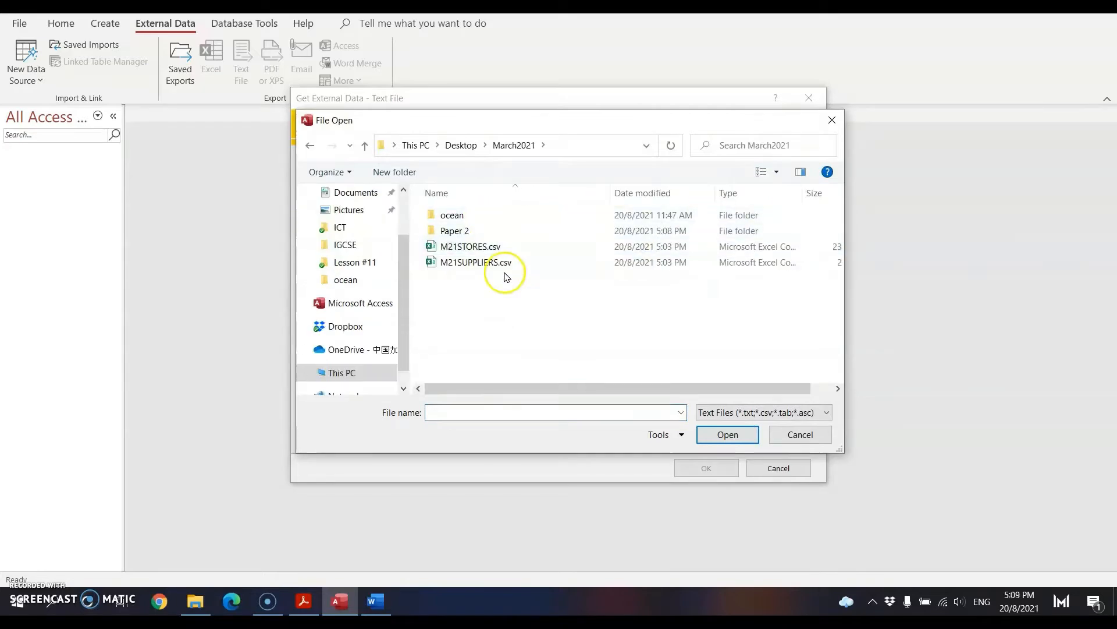
pyautogui.click(499, 247)
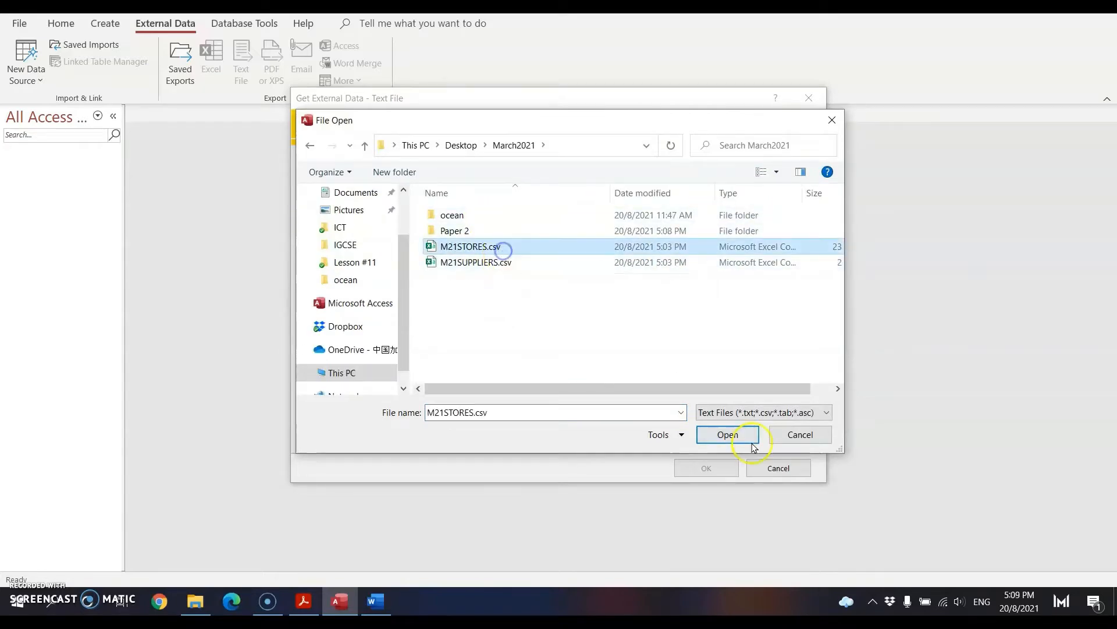
pyautogui.click(751, 438)
pyautogui.click(689, 466)
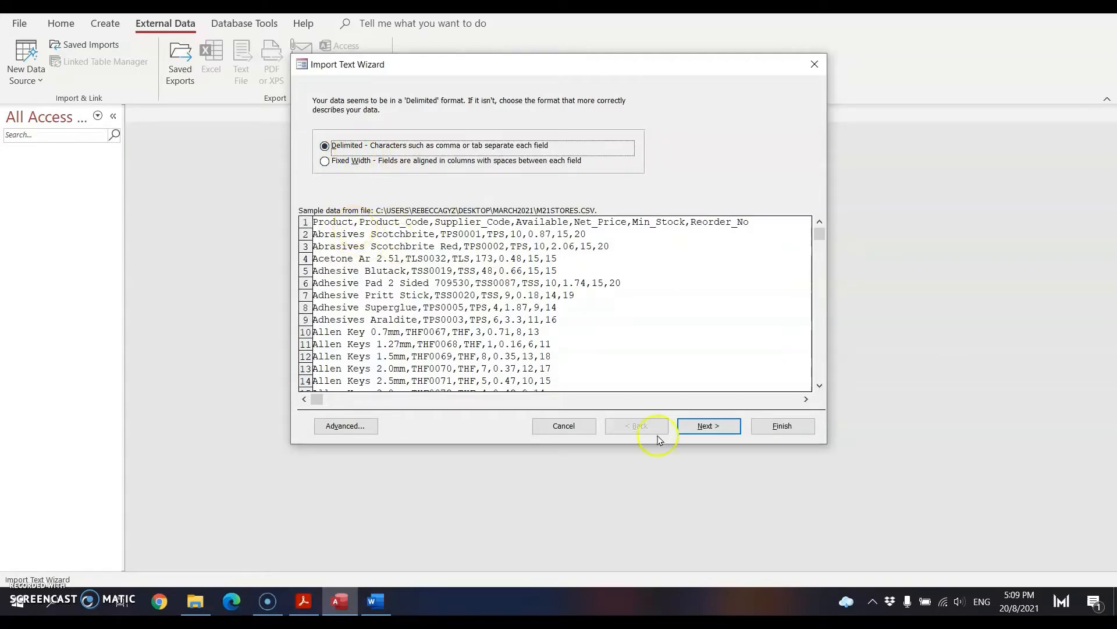
# Keep the delimited format, check the field names against the exam paper, and mark the first row as containing field names.
pyautogui.click(716, 427)
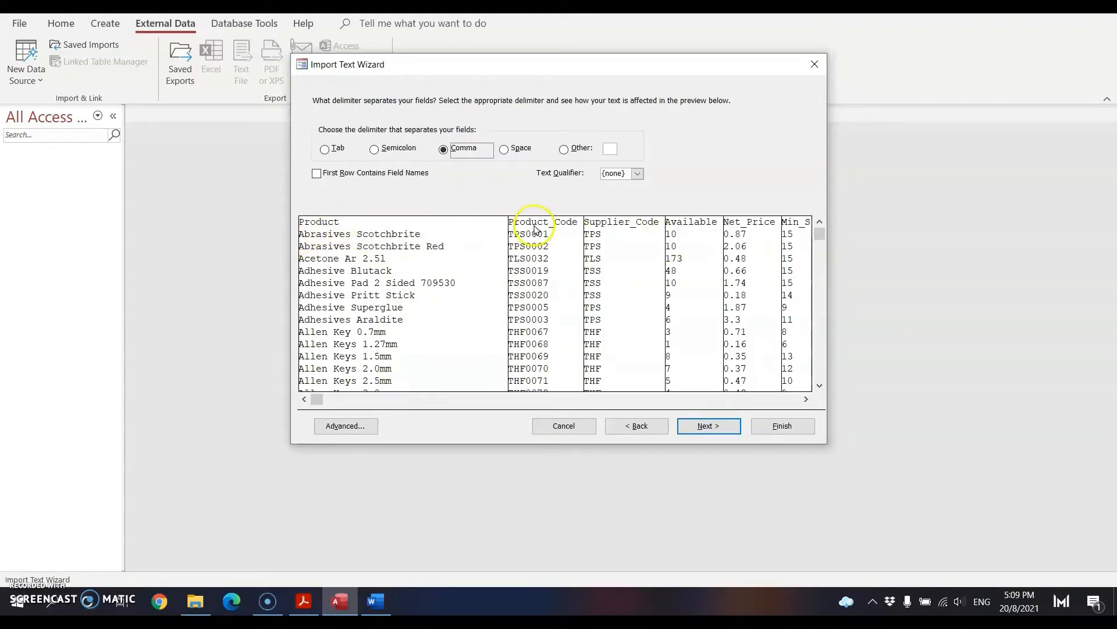
pyautogui.click(303, 601)
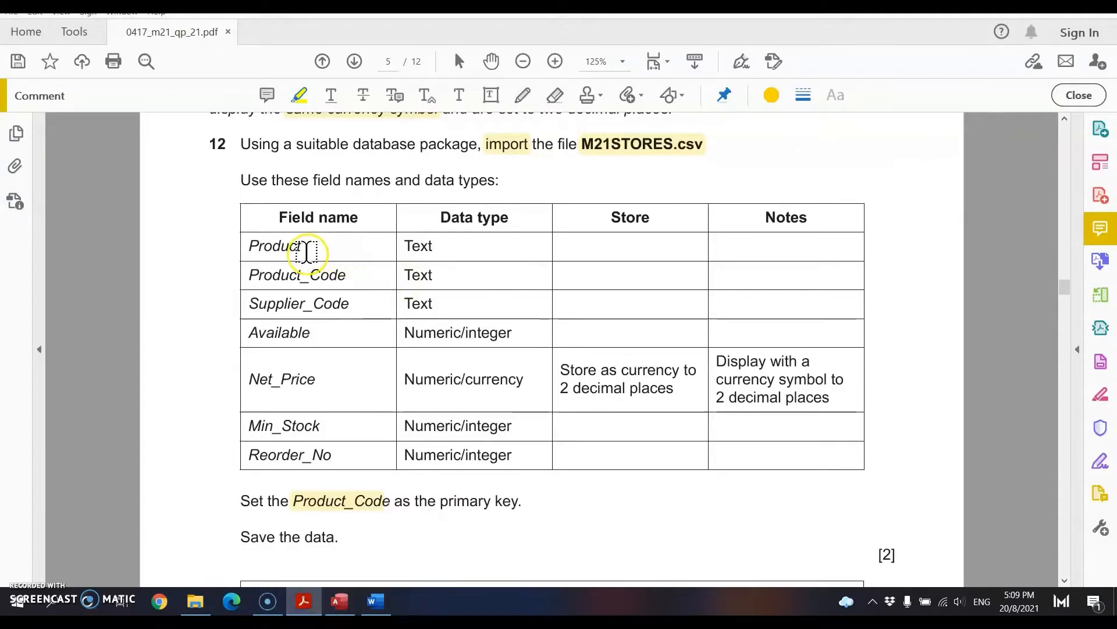
pyautogui.click(339, 601)
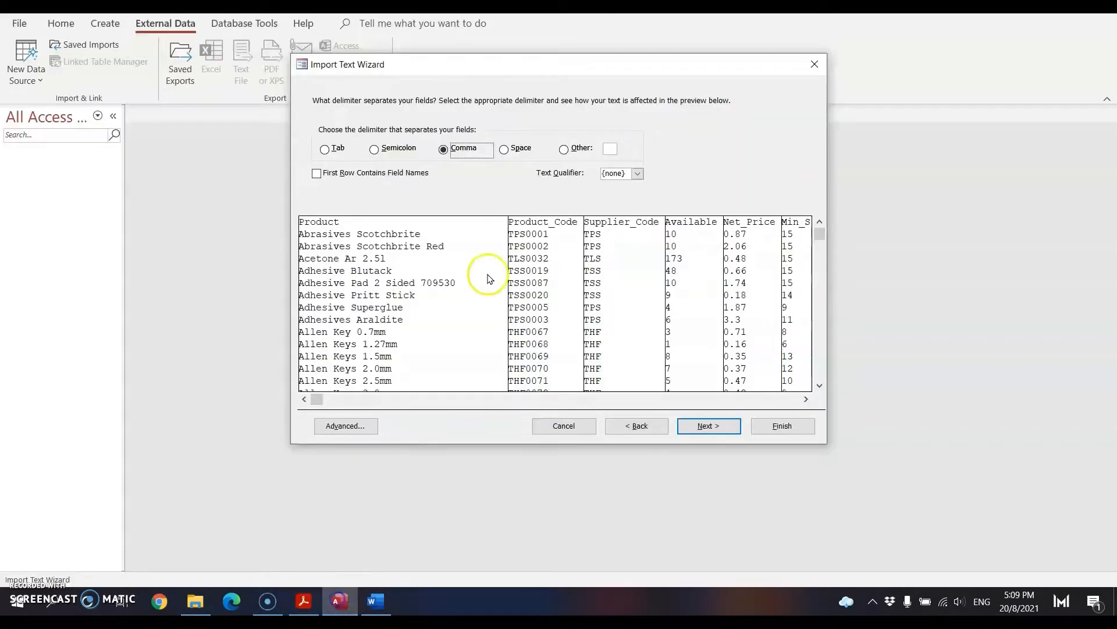
pyautogui.click(317, 174)
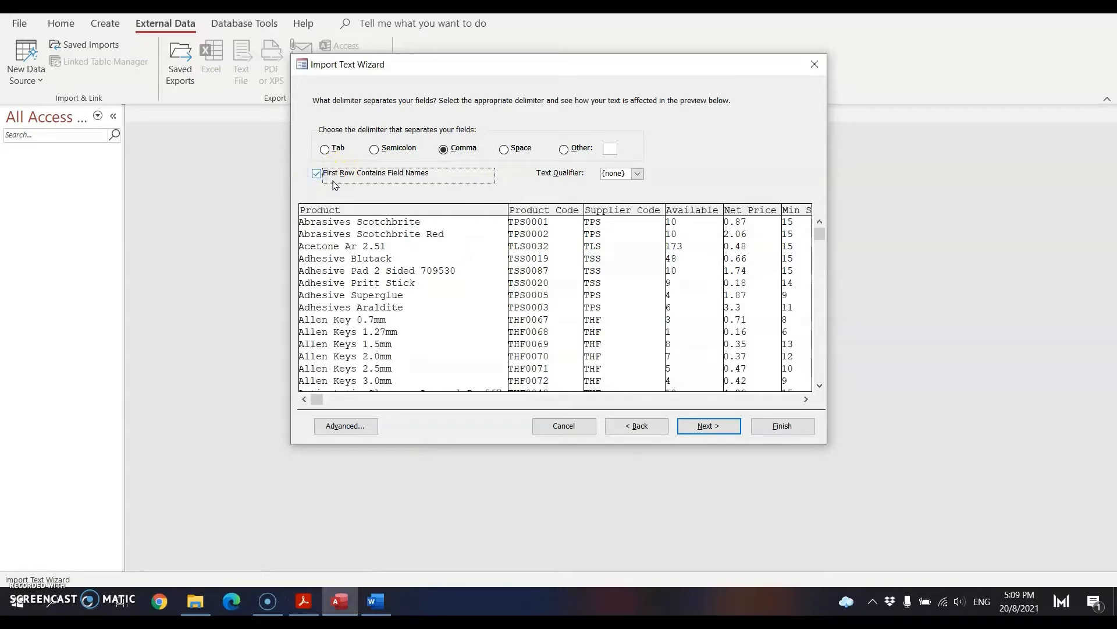
# Open the advanced import specification, then switch to the exam paper and highlight "Net_Price", "currency" and "decimal places" in the Net_Price row.
pyautogui.click(343, 426)
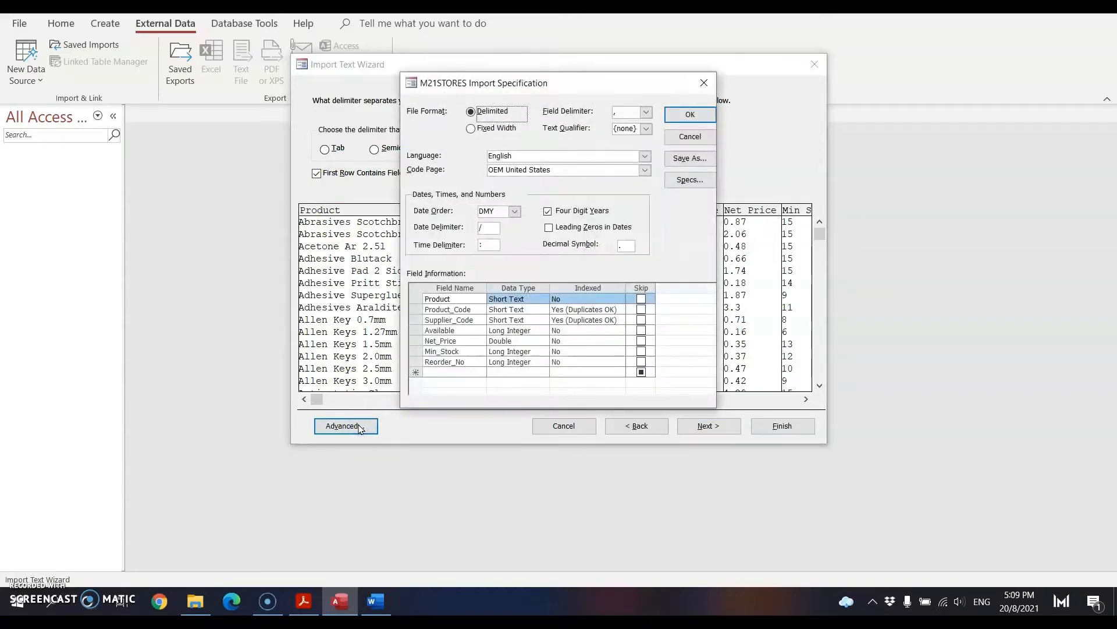
pyautogui.click(555, 309)
pyautogui.click(303, 601)
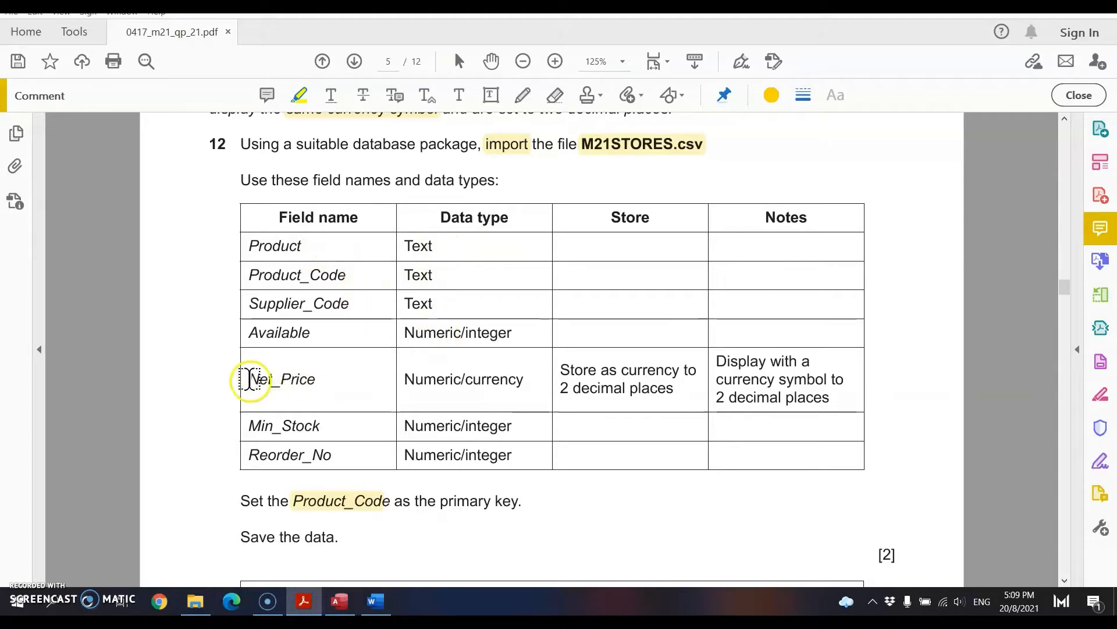
pyautogui.moveTo(249, 379); pyautogui.dragTo(318, 379)
pyautogui.moveTo(468, 379); pyautogui.dragTo(707, 386)
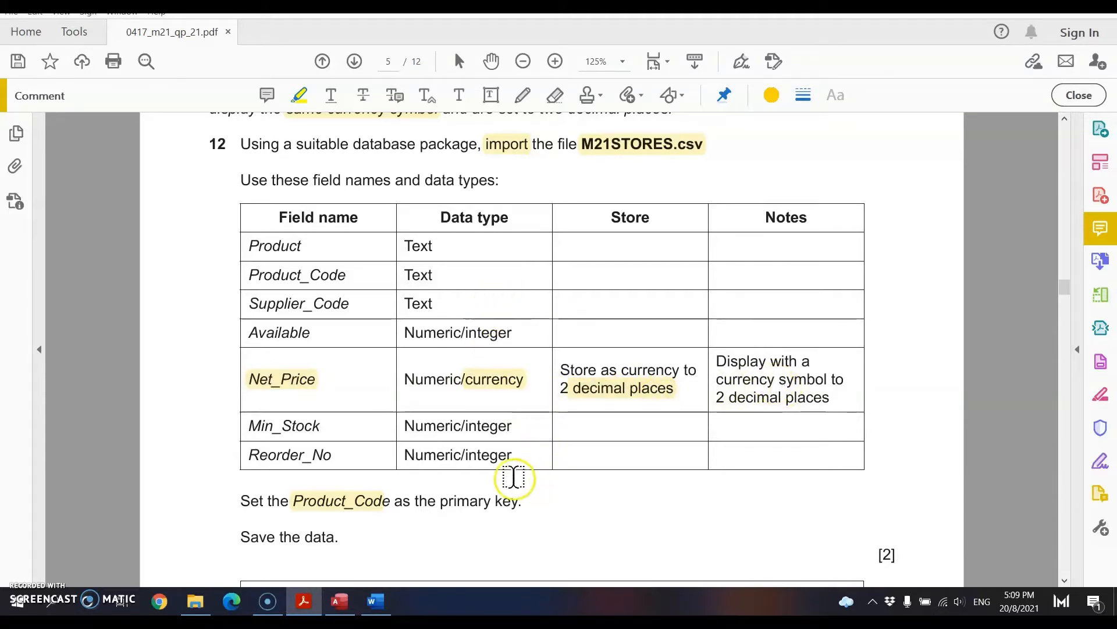
# Switch back to Access and set the Net_Price field's data type to Currency in the import specification.
pyautogui.click(342, 600)
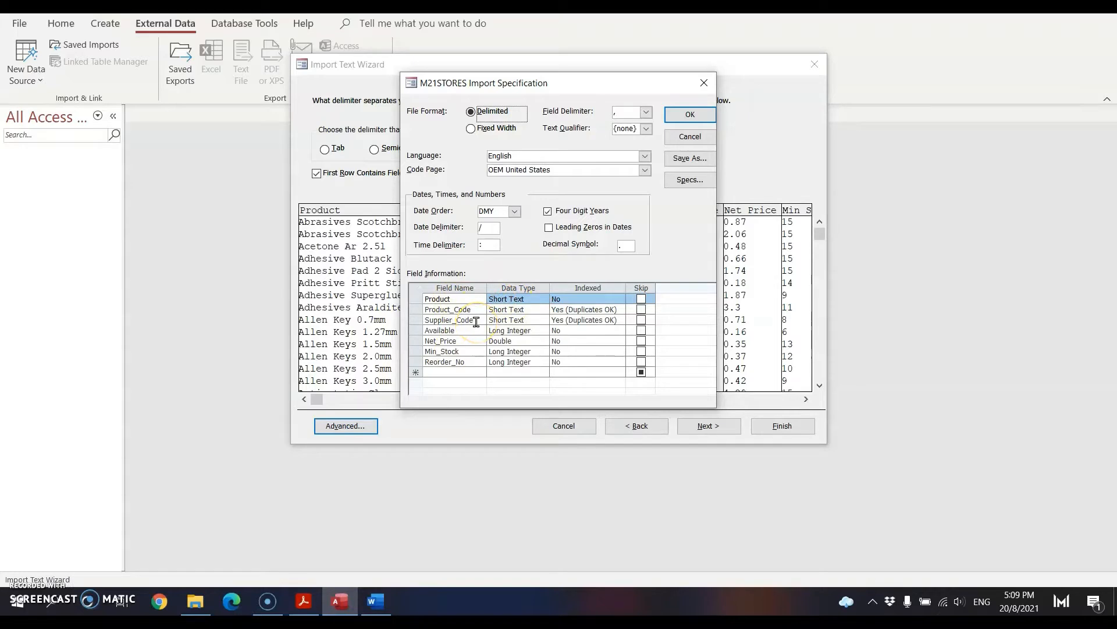
pyautogui.click(529, 339)
pyautogui.click(542, 340)
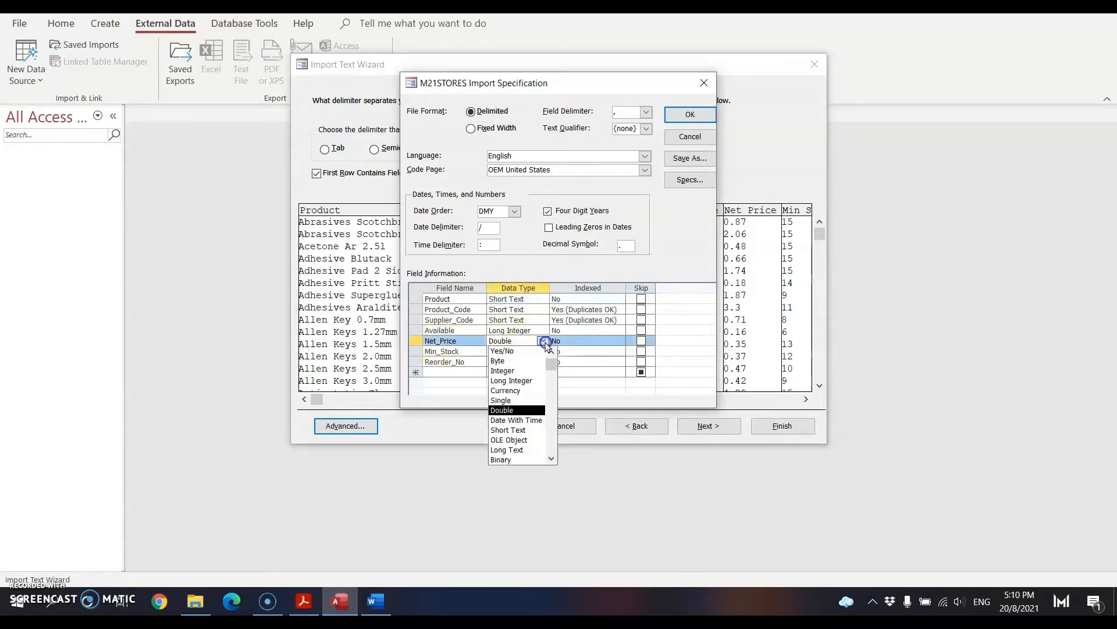
pyautogui.click(530, 391)
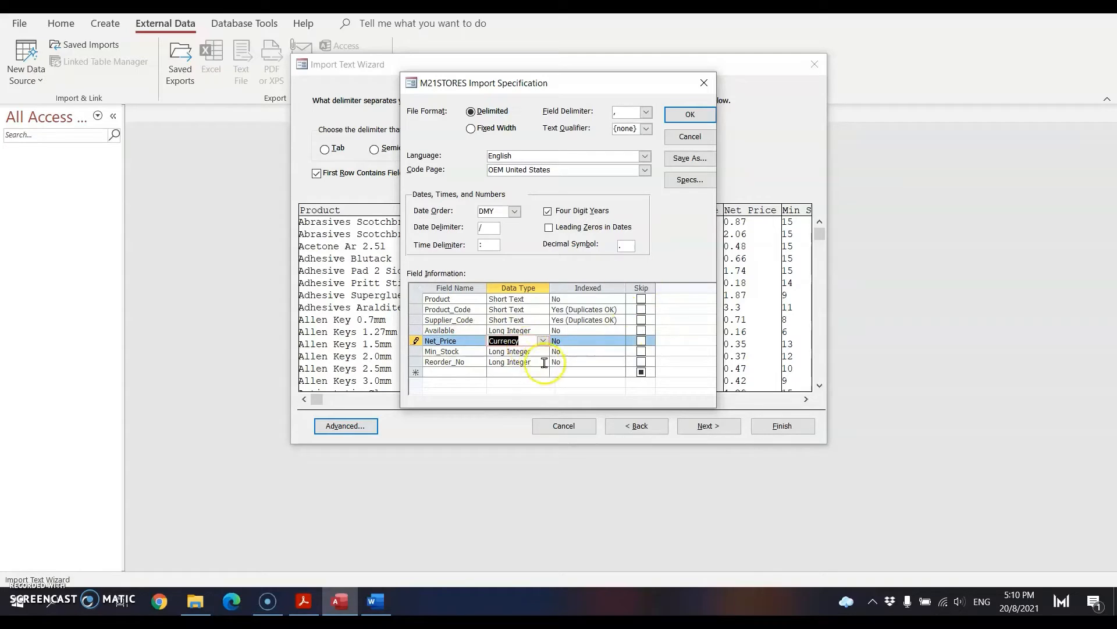
# Accept the import specification, review the Product_Code and Supplier_Code field options, and continue to the primary key settings.
pyautogui.click(689, 115)
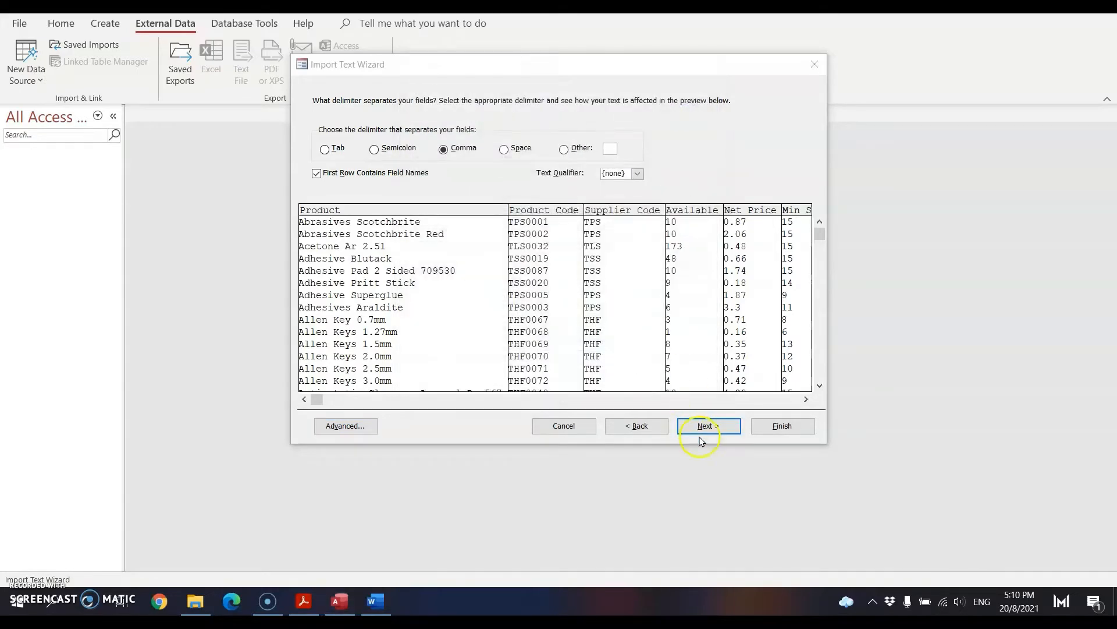
pyautogui.click(702, 432)
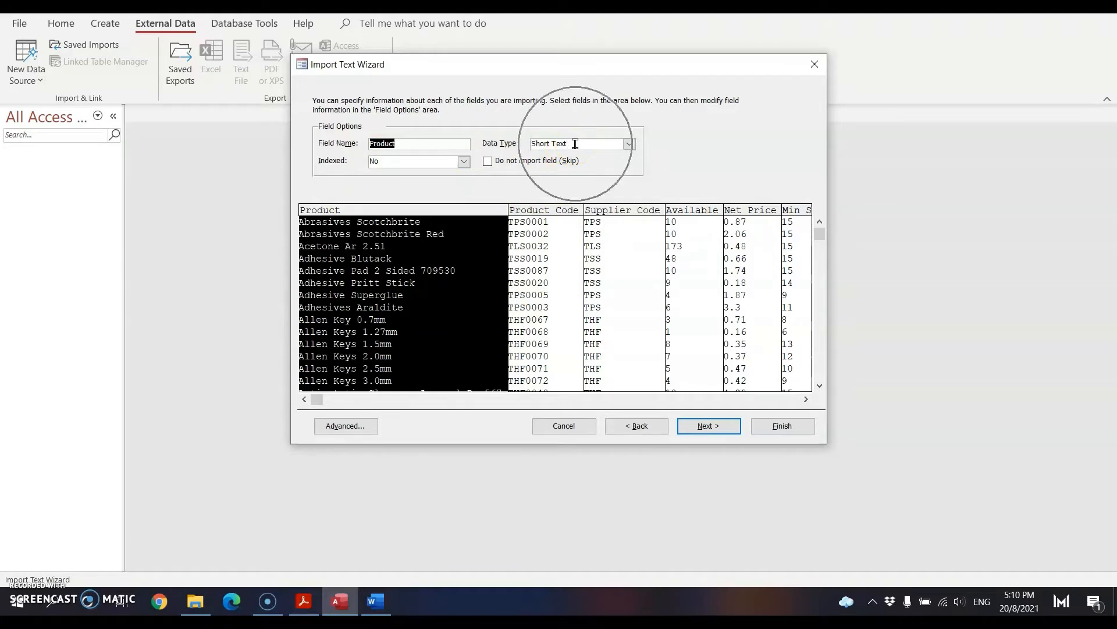
pyautogui.click(559, 248)
pyautogui.click(606, 249)
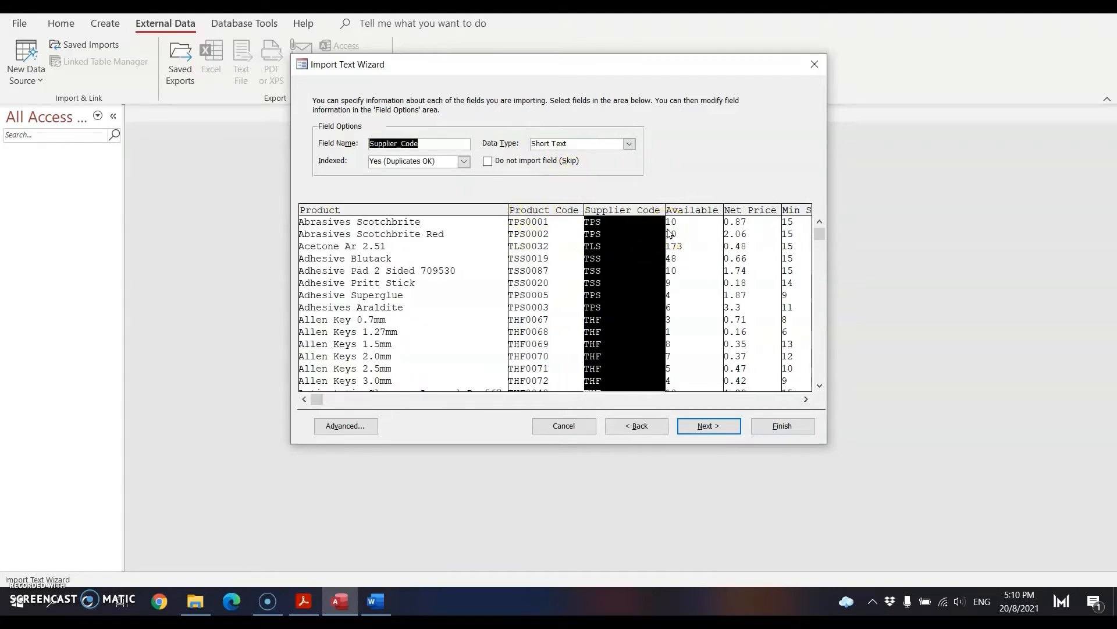
pyautogui.click(710, 426)
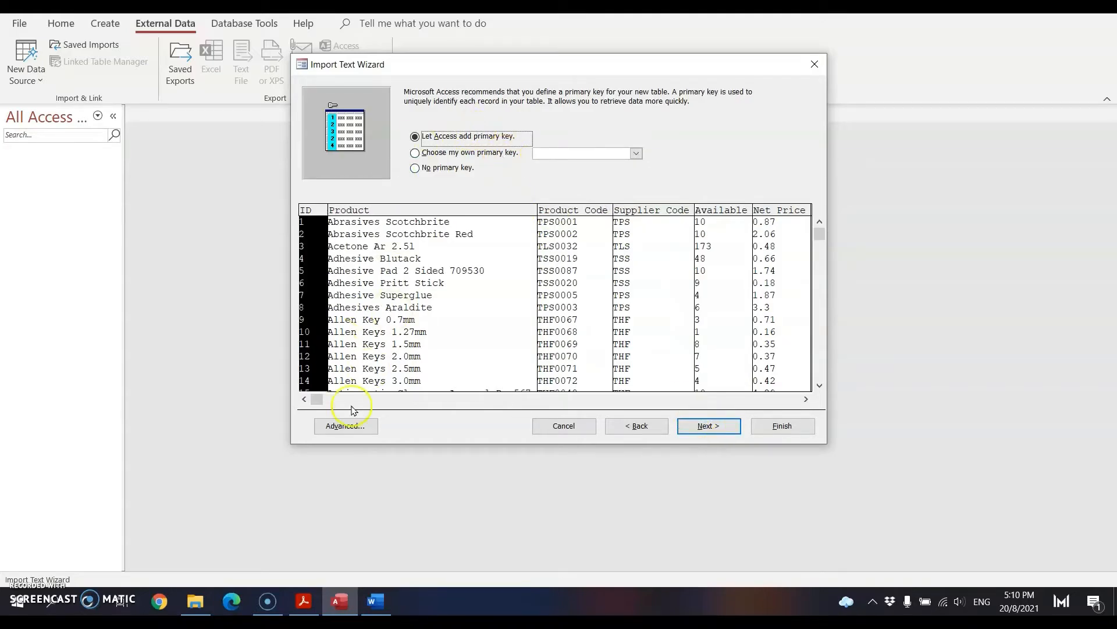
# Check the exam paper for the required primary key, choose Product_Code as the key, and finish the import into table M21STORES.
pyautogui.click(304, 600)
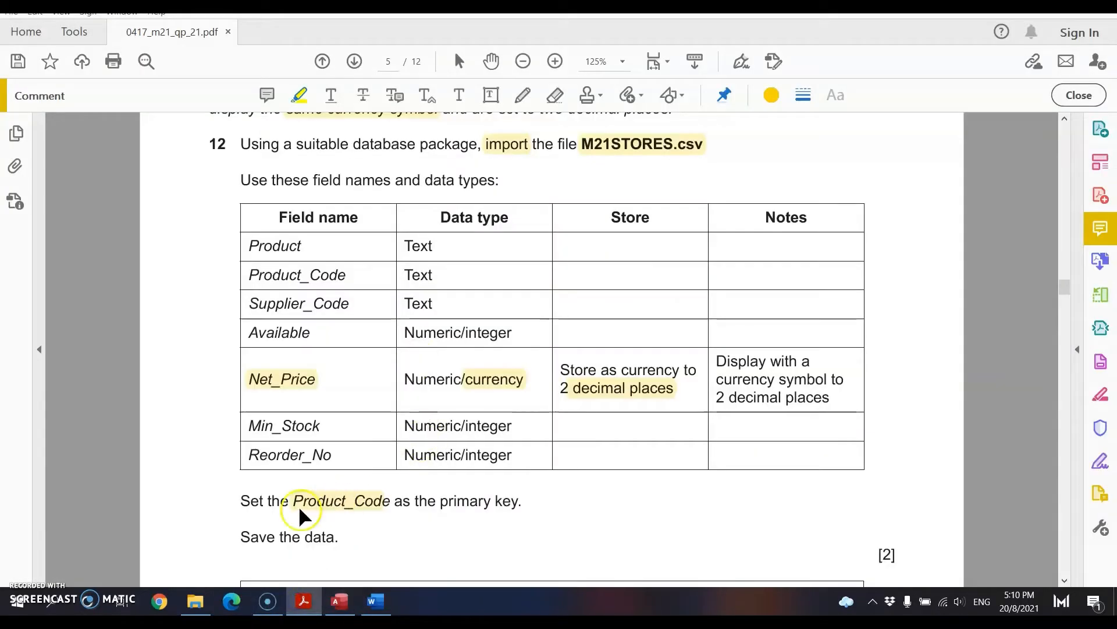
pyautogui.click(354, 604)
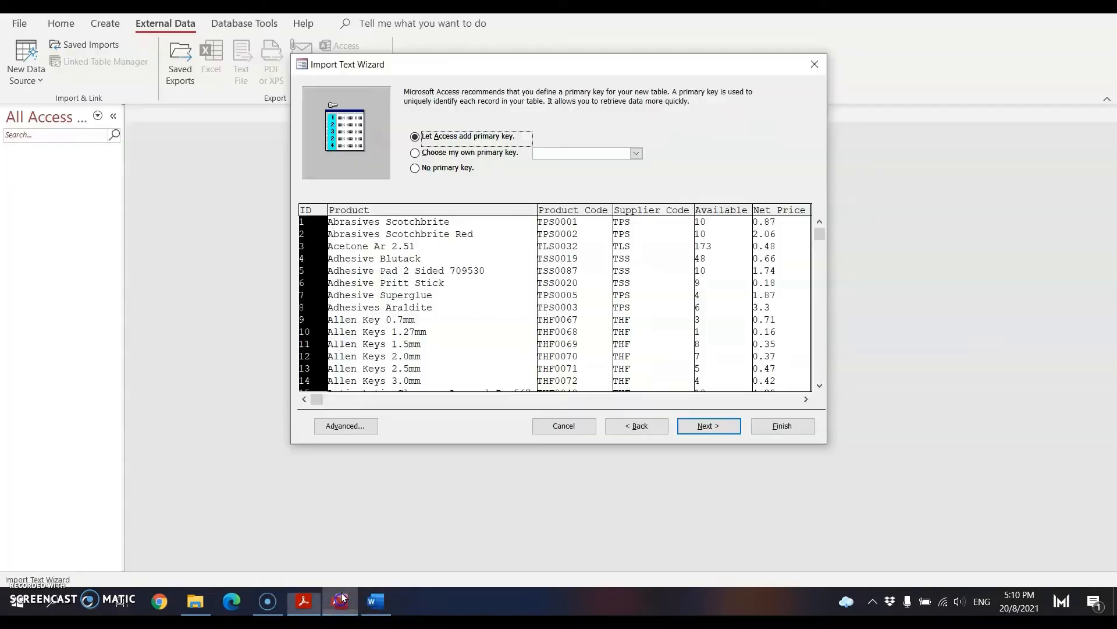
pyautogui.click(474, 153)
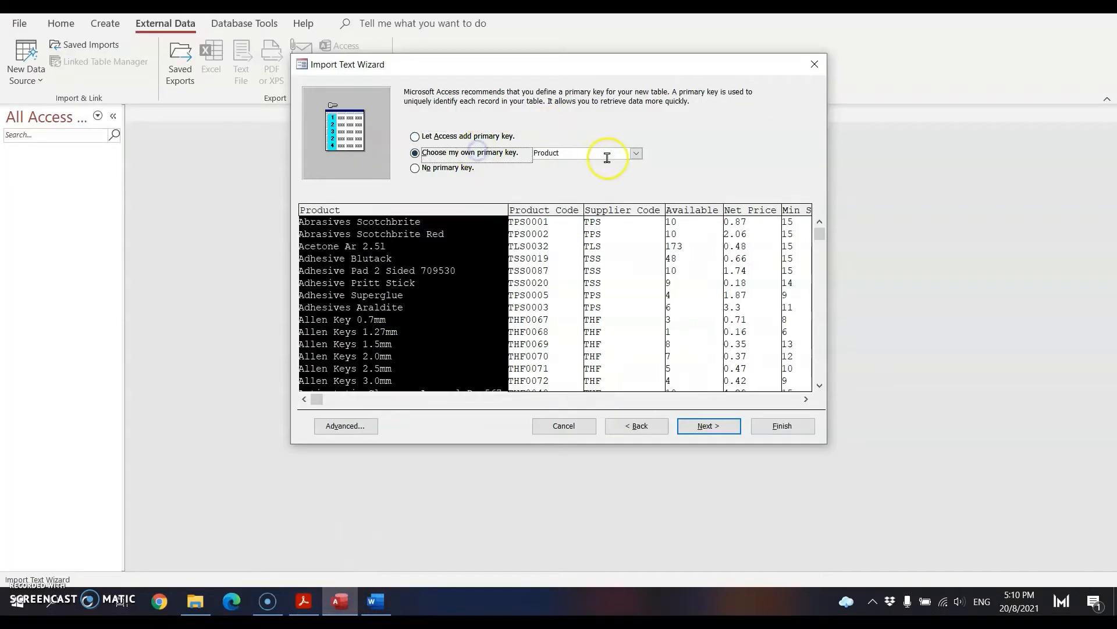
pyautogui.click(637, 154)
pyautogui.click(617, 172)
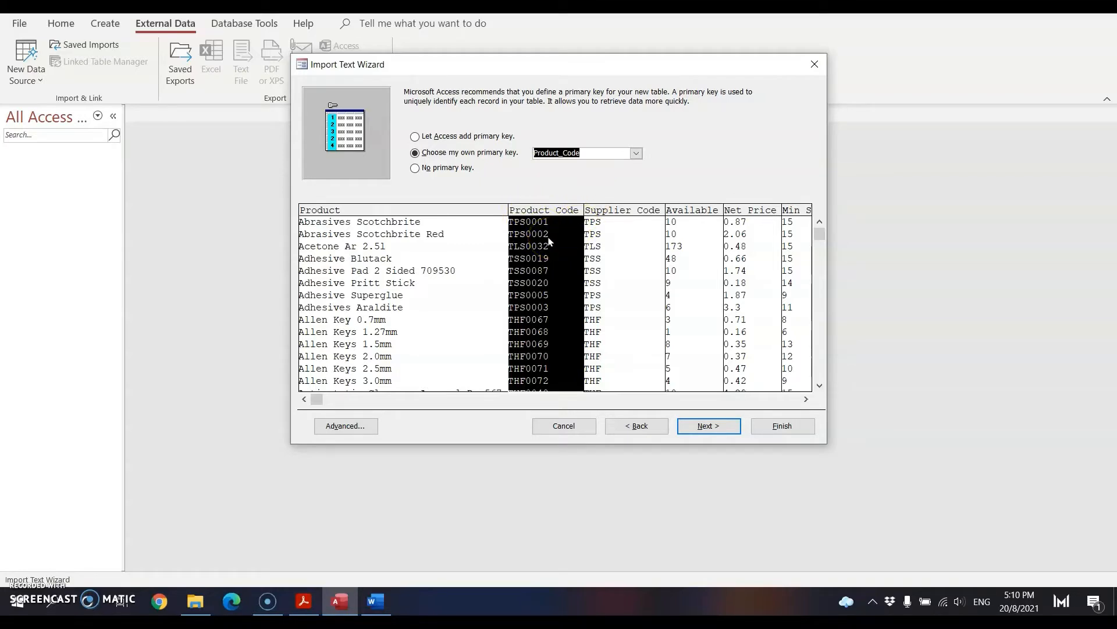
pyautogui.click(707, 427)
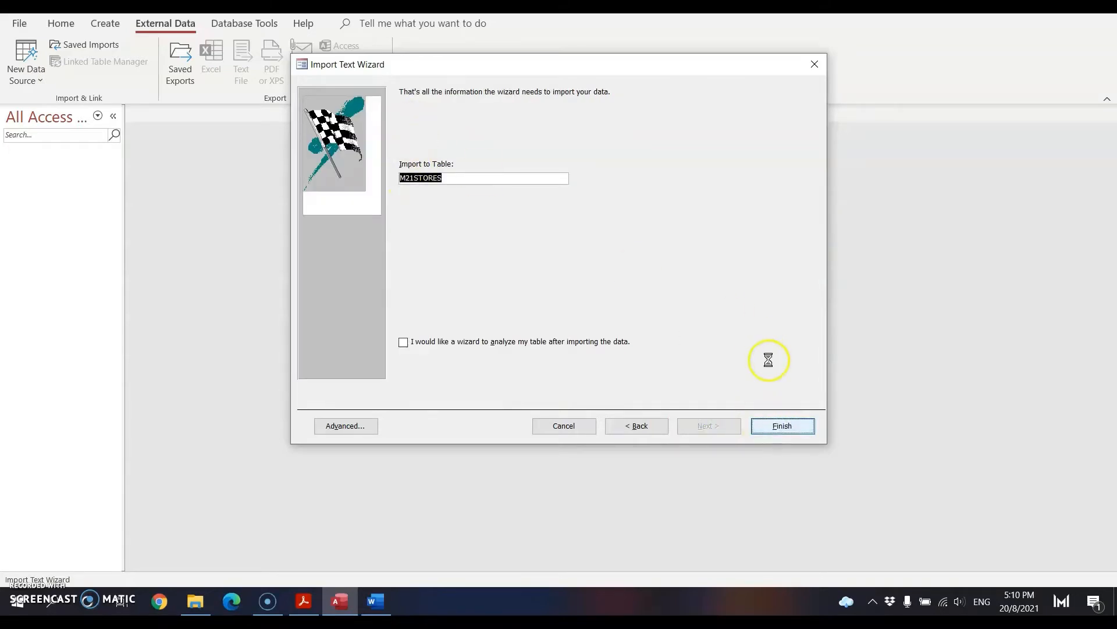
pyautogui.click(783, 485)
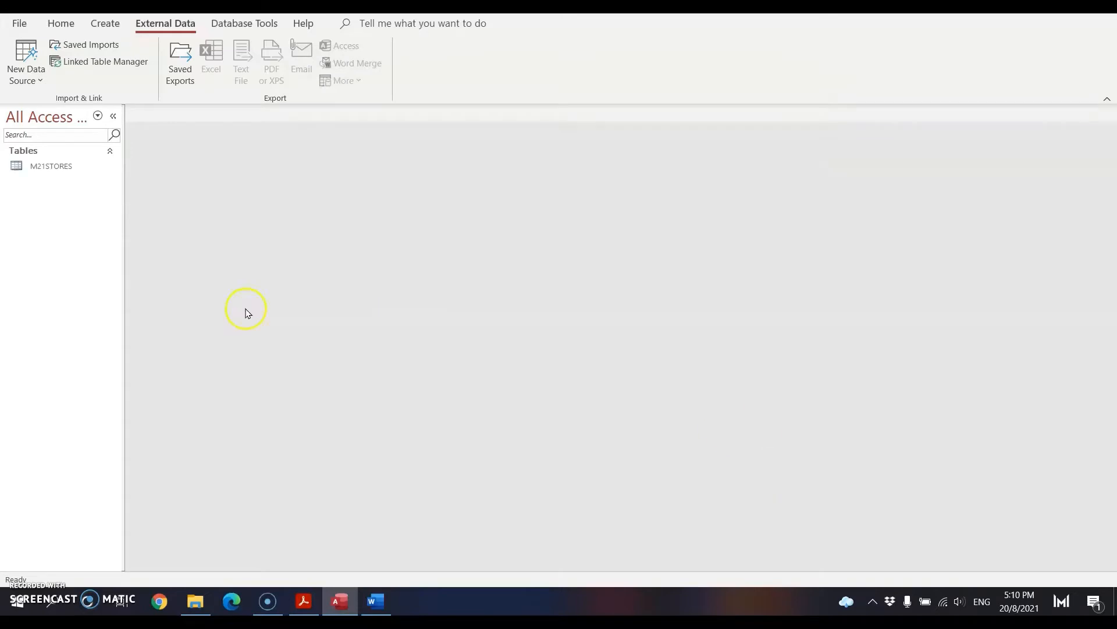
# Open the M21STORES table and fit the Product and Product_Code columns to the width of their contents.
pyautogui.doubleClick(60, 167)
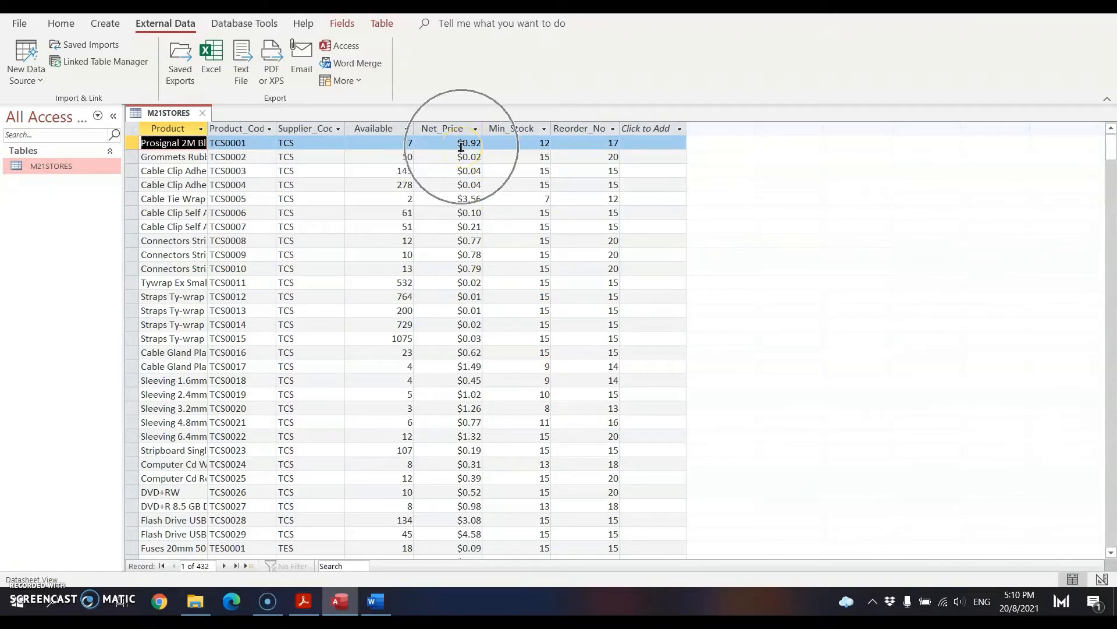
pyautogui.doubleClick(210, 128)
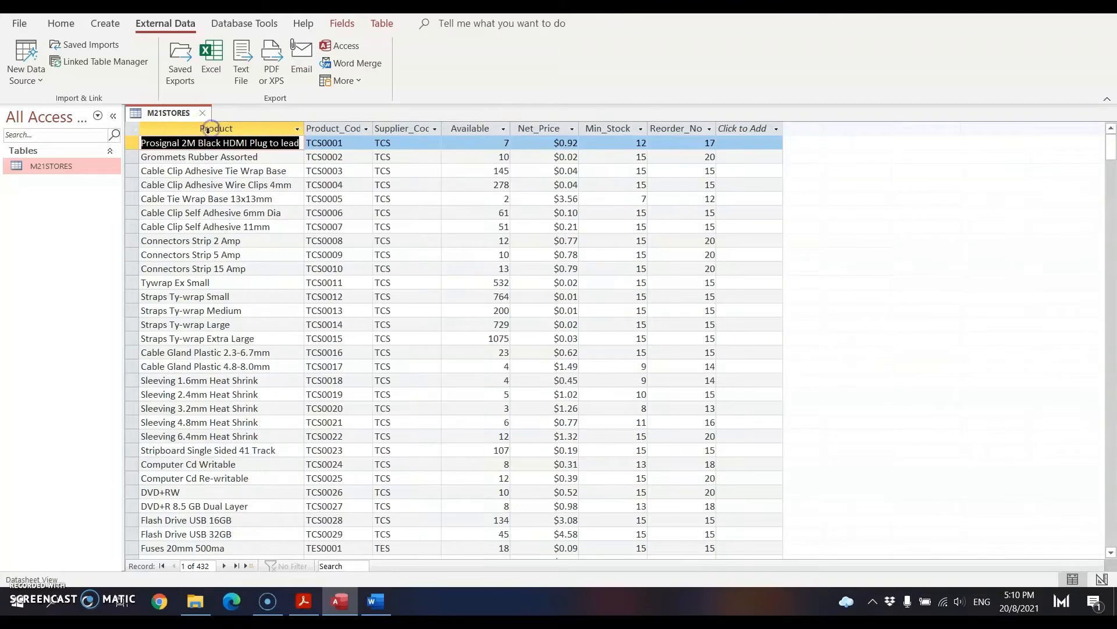
pyautogui.doubleClick(377, 124)
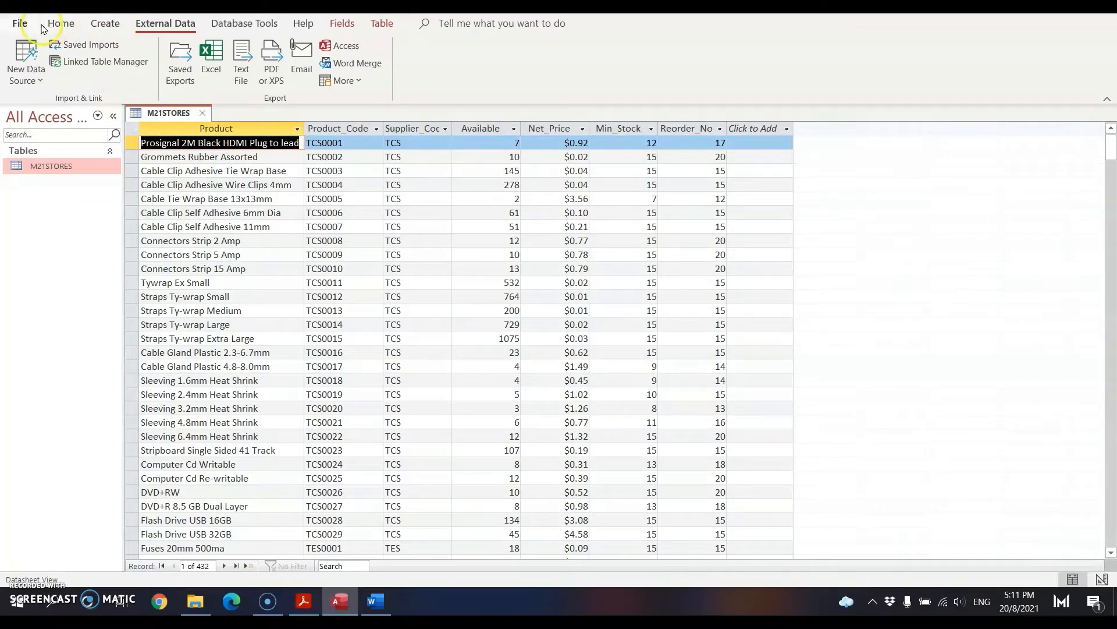
# Show M21STORES in Design view and set the Net_Price field's format to Currency with 2 decimal places.
pyautogui.click(58, 24)
pyautogui.click(21, 54)
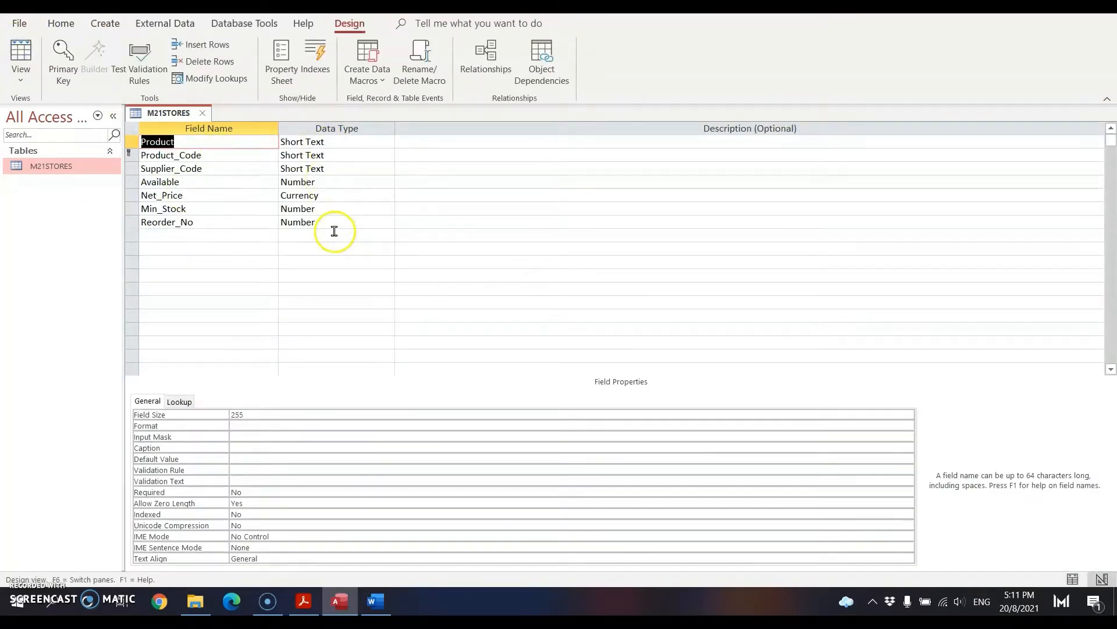
pyautogui.click(226, 193)
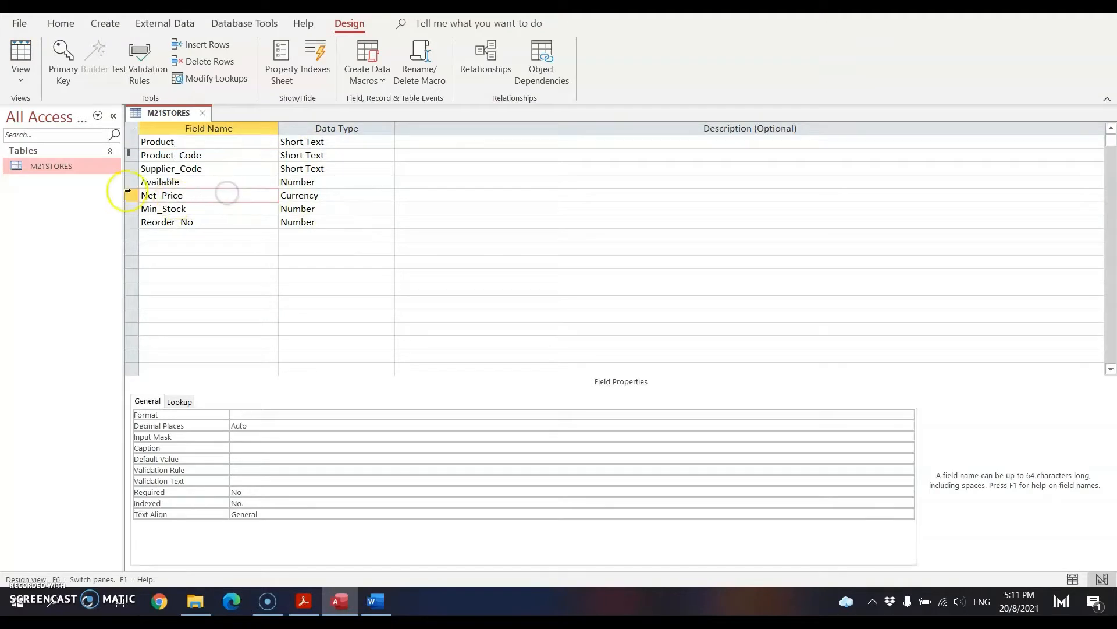
pyautogui.click(352, 196)
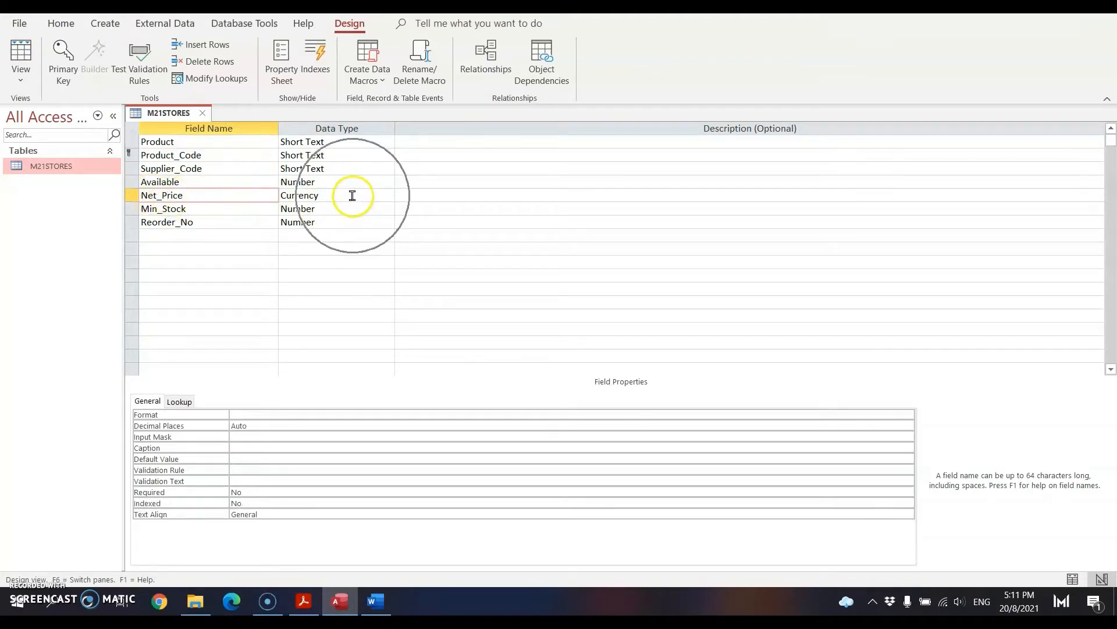
pyautogui.click(321, 414)
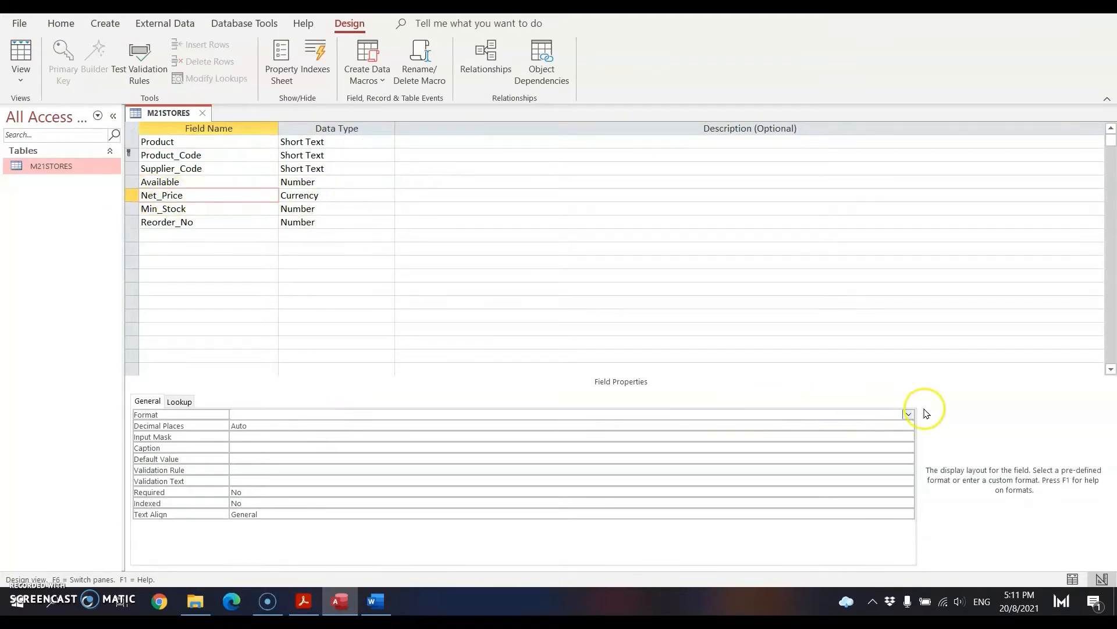
pyautogui.click(907, 415)
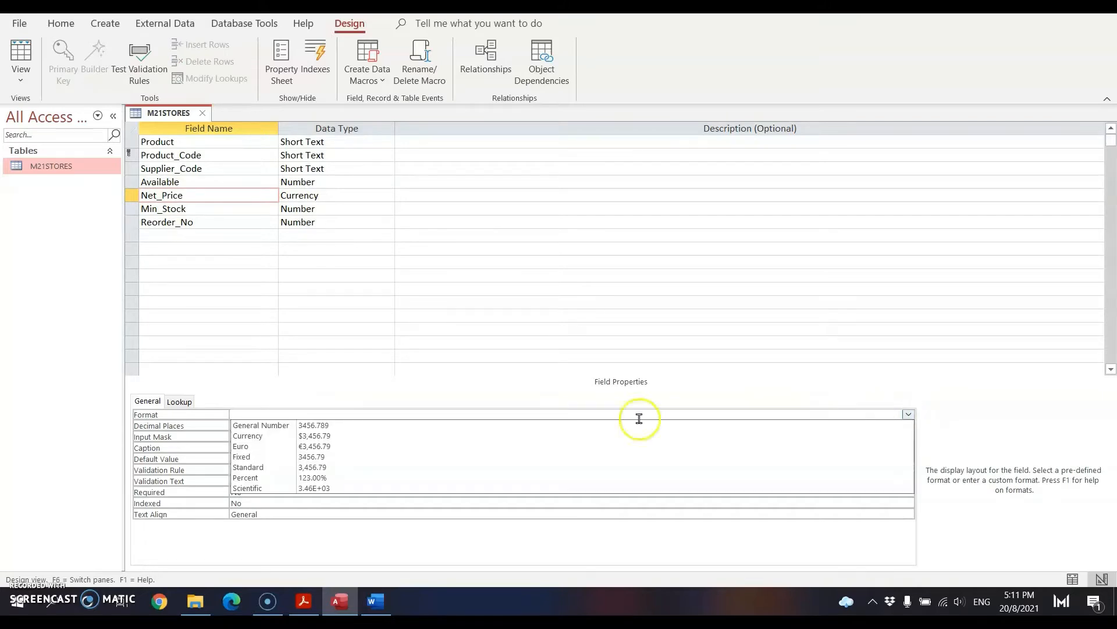
pyautogui.click(299, 435)
pyautogui.click(281, 426)
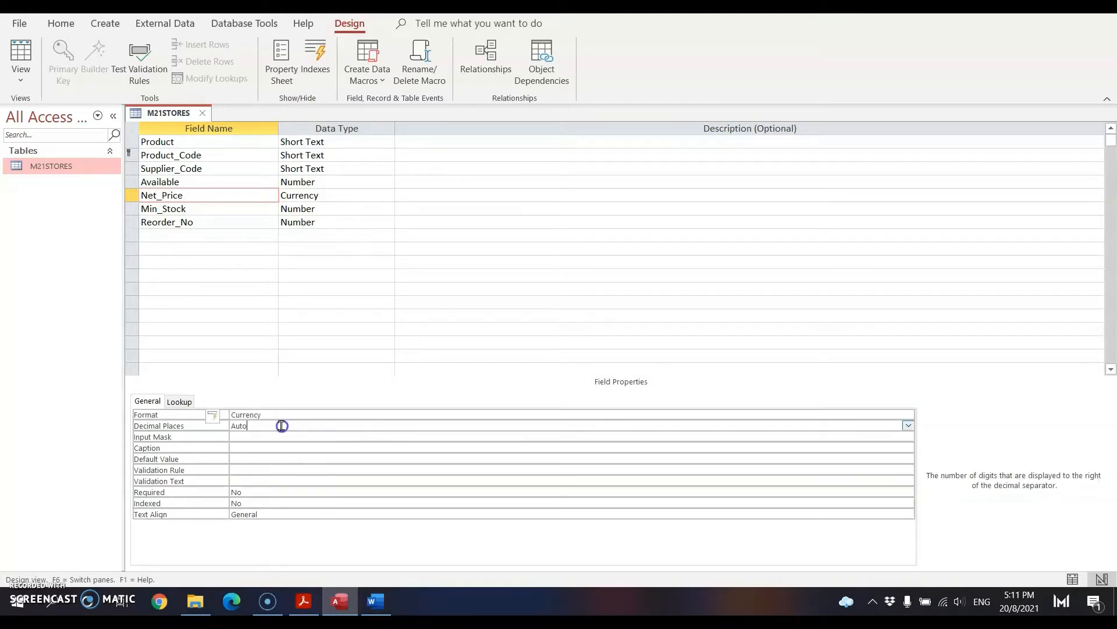
pyautogui.click(904, 425)
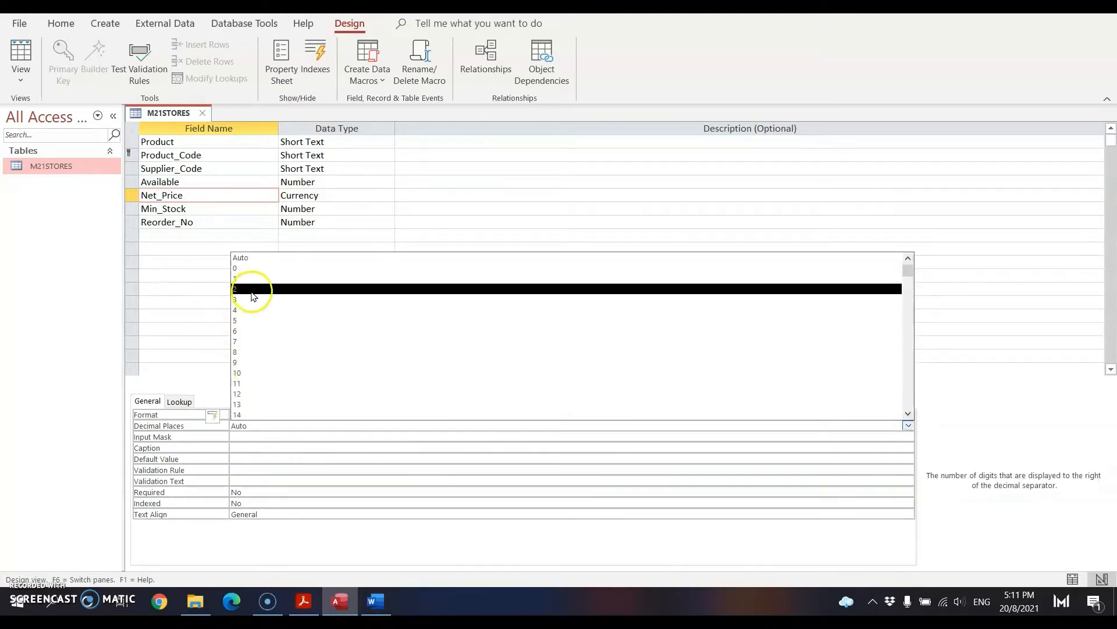
pyautogui.click(249, 292)
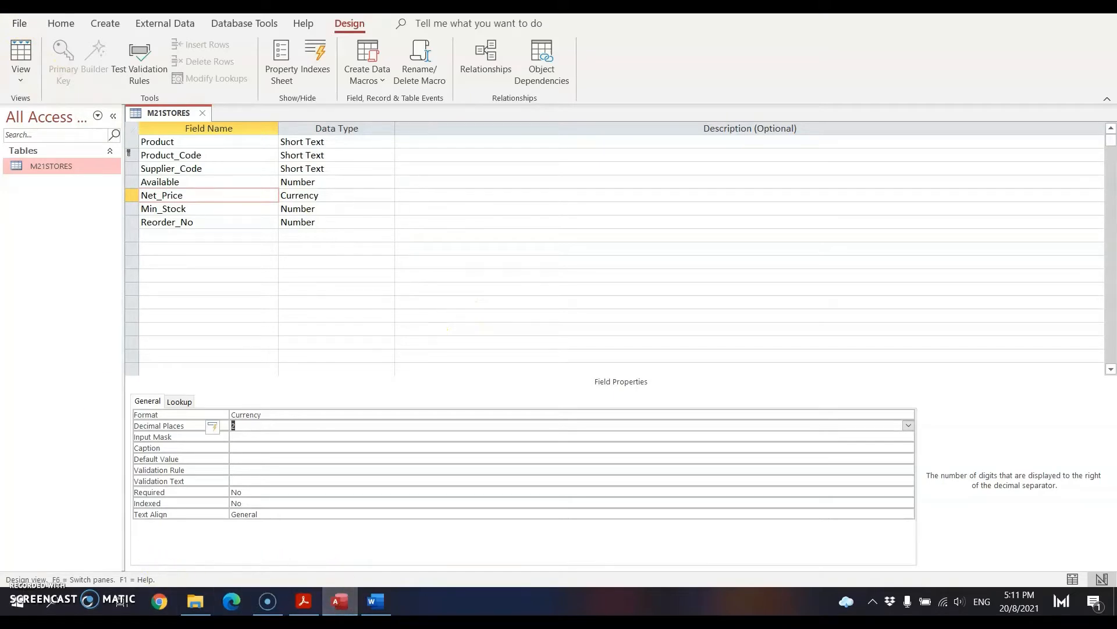
# Capture the M21STORES design with Snipping Tool, covering the primary key, field names, data types and Net_Price format properties.
pyautogui.click(17, 601)
pyautogui.click(356, 460)
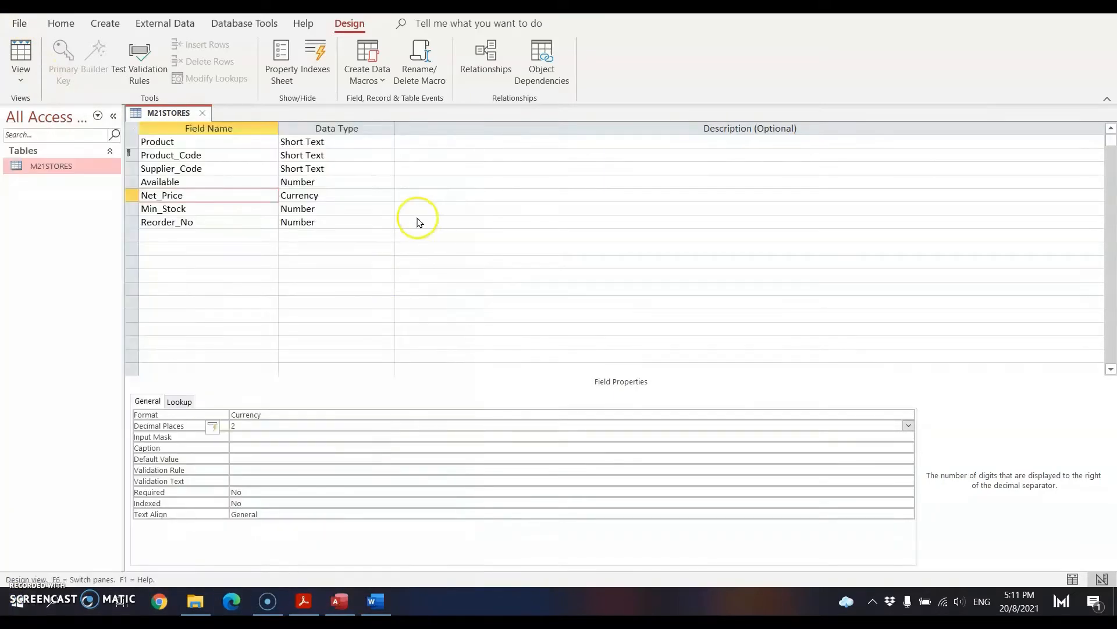
pyautogui.click(484, 133)
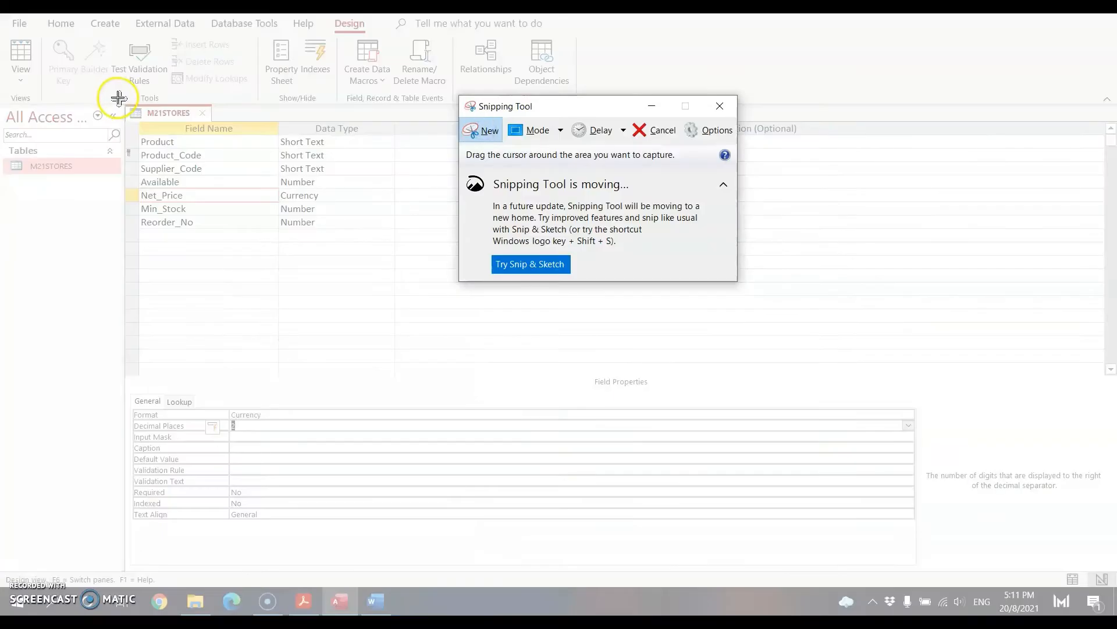
pyautogui.moveTo(117, 97); pyautogui.dragTo(405, 436)
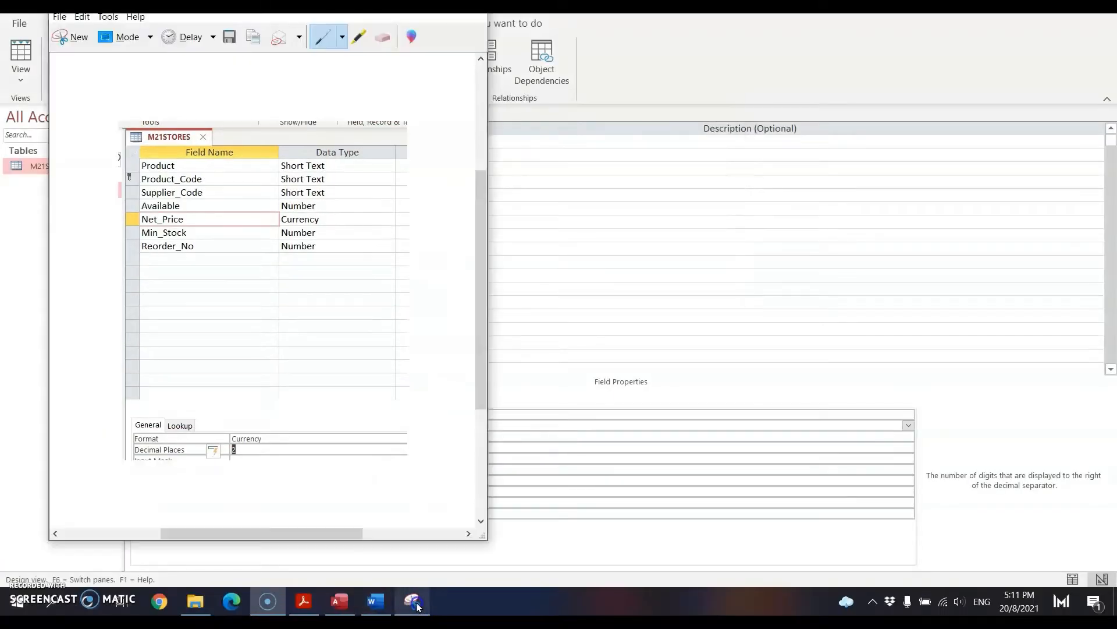
# Switch to the evidence document in Word and paste the table design screenshot under the Evidence 4 heading.
pyautogui.click(376, 601)
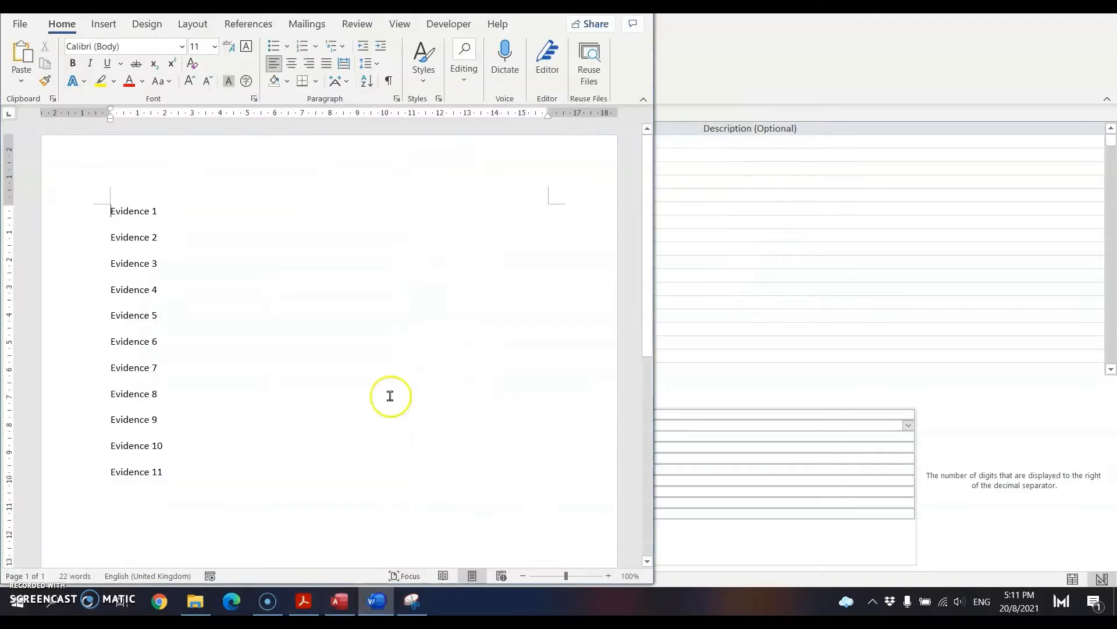
pyautogui.click(163, 296)
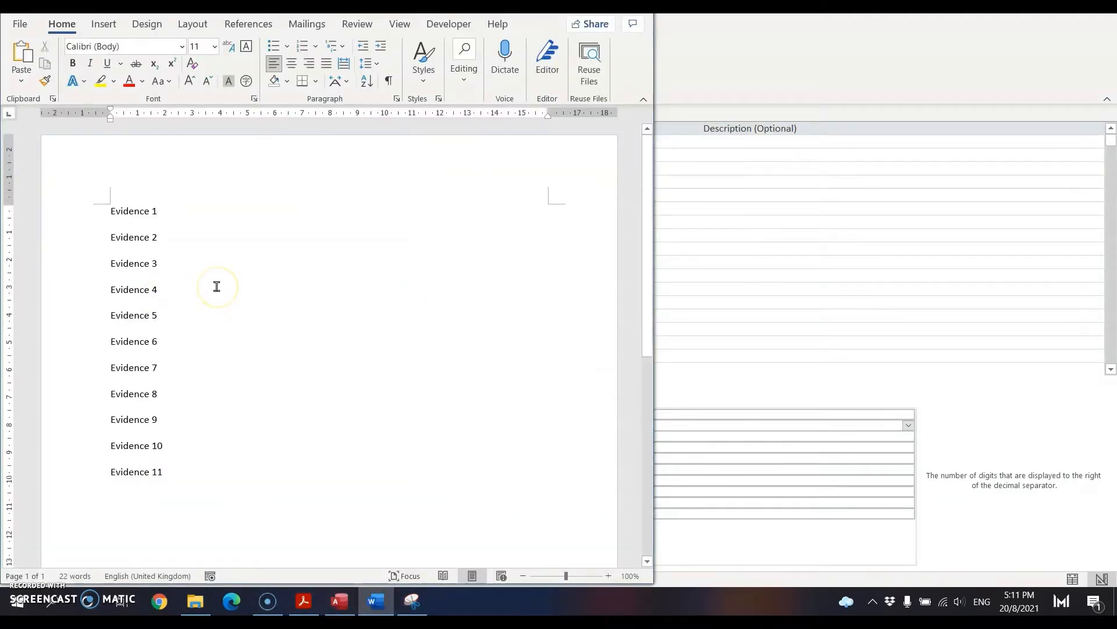
pyautogui.hotkey('ctrl', 'v')
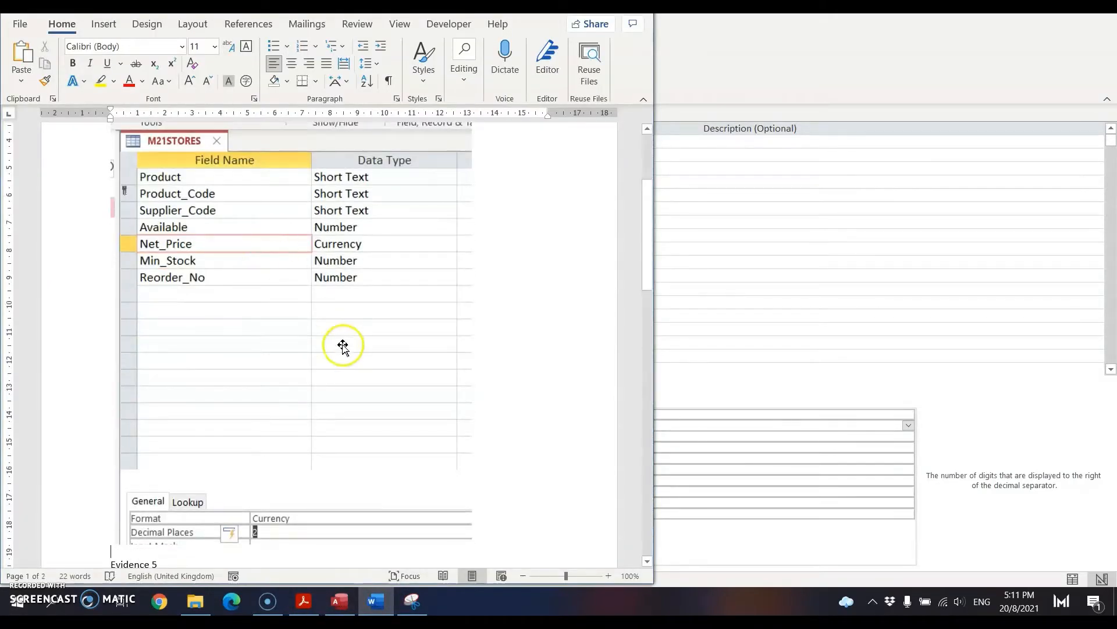
pyautogui.scroll(1, 343, 347)
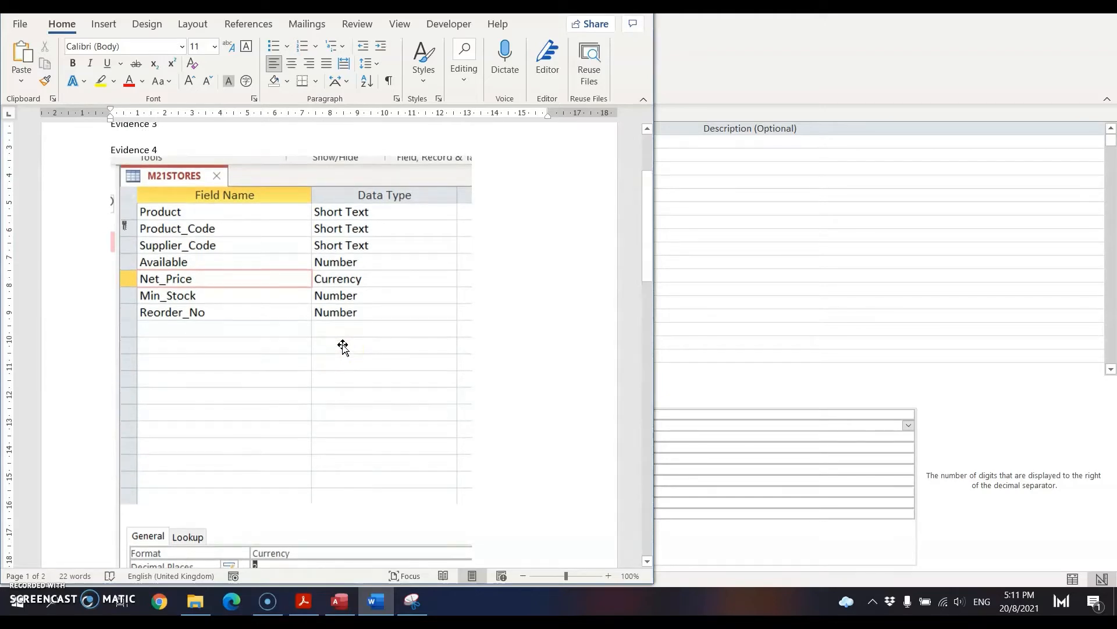
# Switch to the exam paper, highlight "M21SUPPLIERS.csv", "appropriate data types" and "Supplier_Code" in question 13, and return to Access.
pyautogui.click(303, 600)
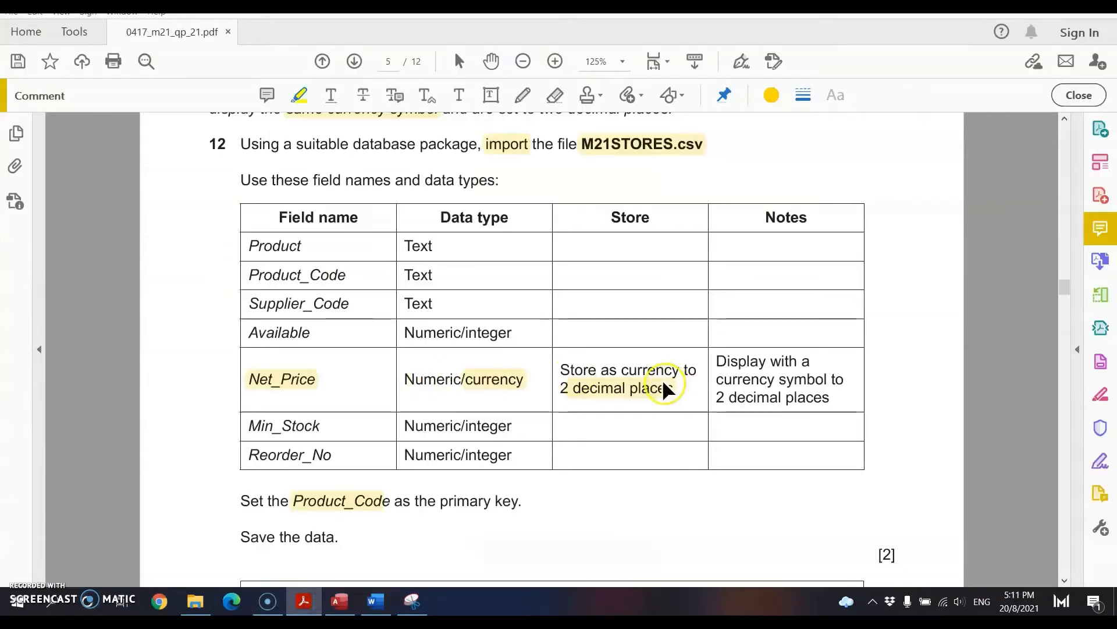
pyautogui.scroll(-8, 666, 388)
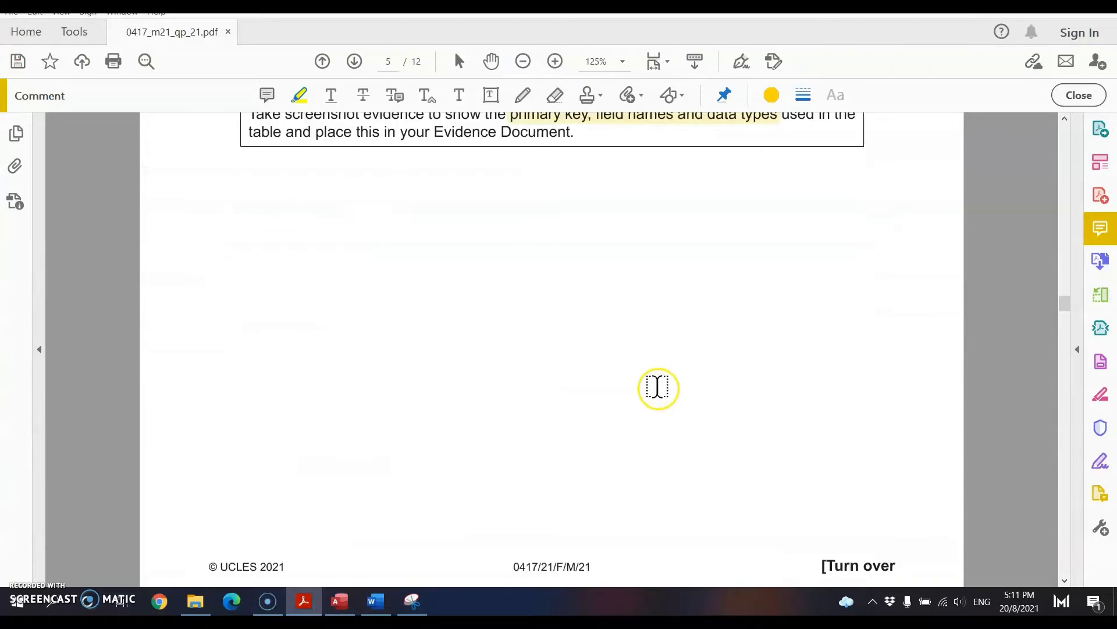
pyautogui.scroll(-8, 658, 387)
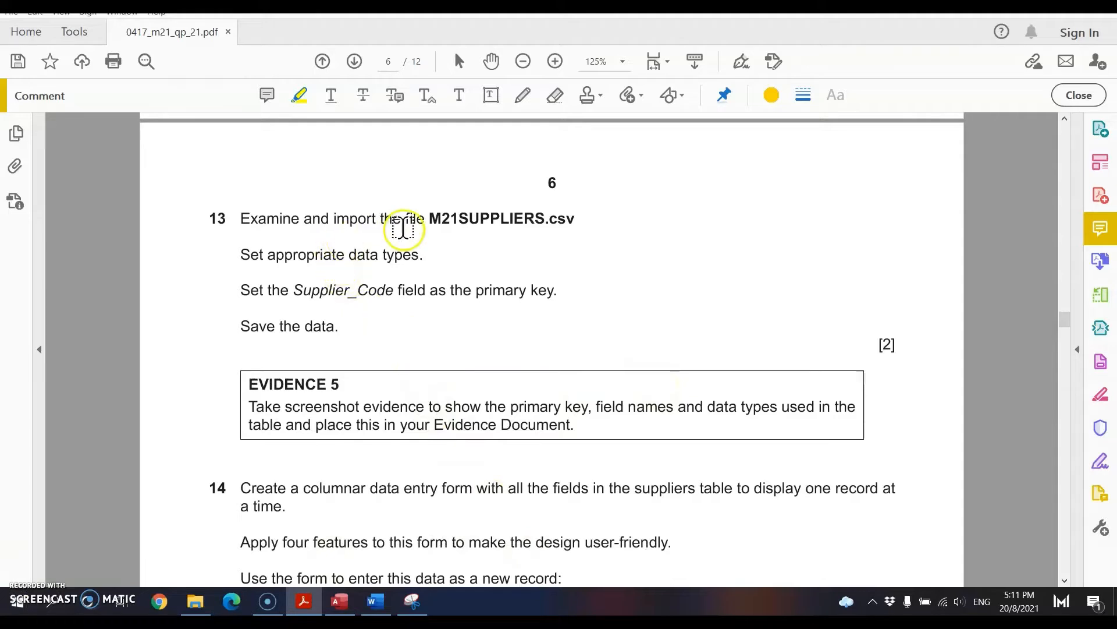
pyautogui.moveTo(431, 222); pyautogui.dragTo(570, 222)
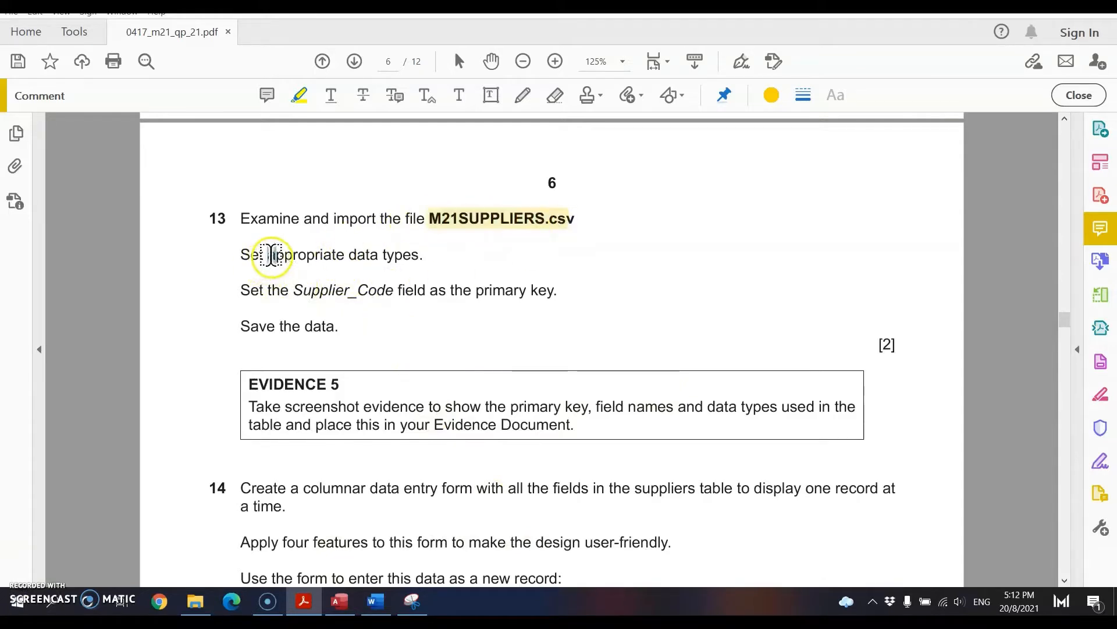
pyautogui.moveTo(271, 255); pyautogui.dragTo(422, 254)
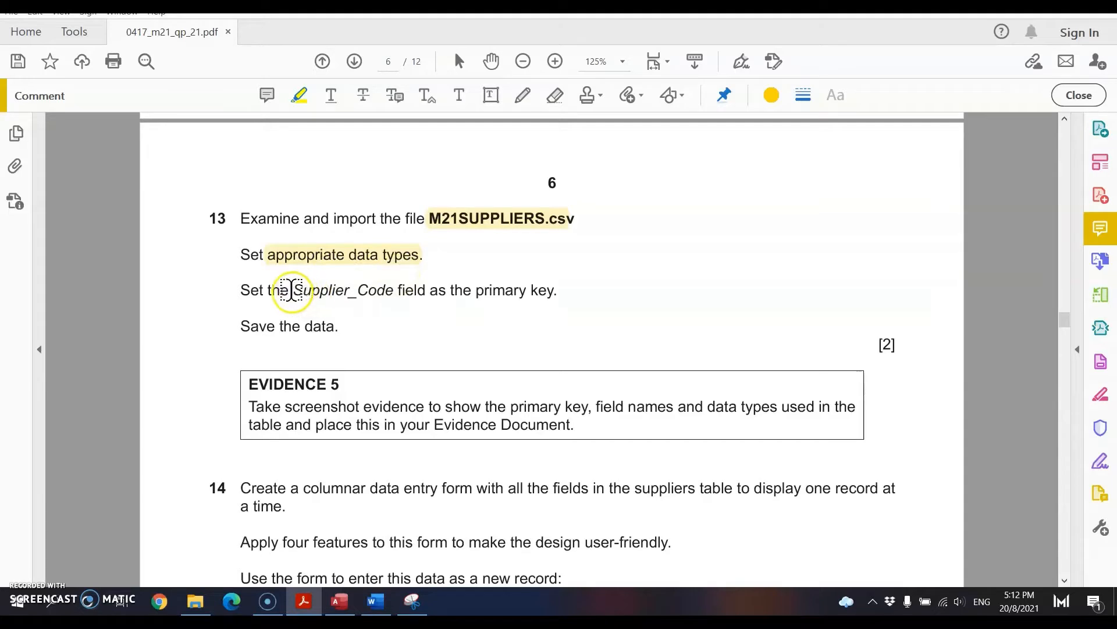
pyautogui.moveTo(292, 289); pyautogui.dragTo(393, 287)
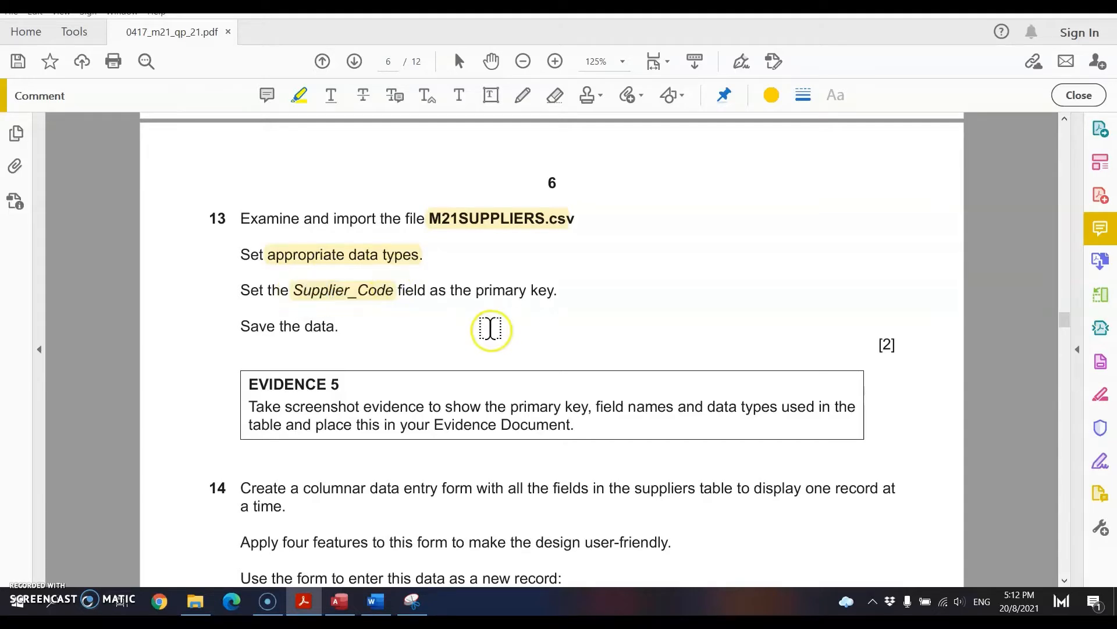
pyautogui.click(340, 598)
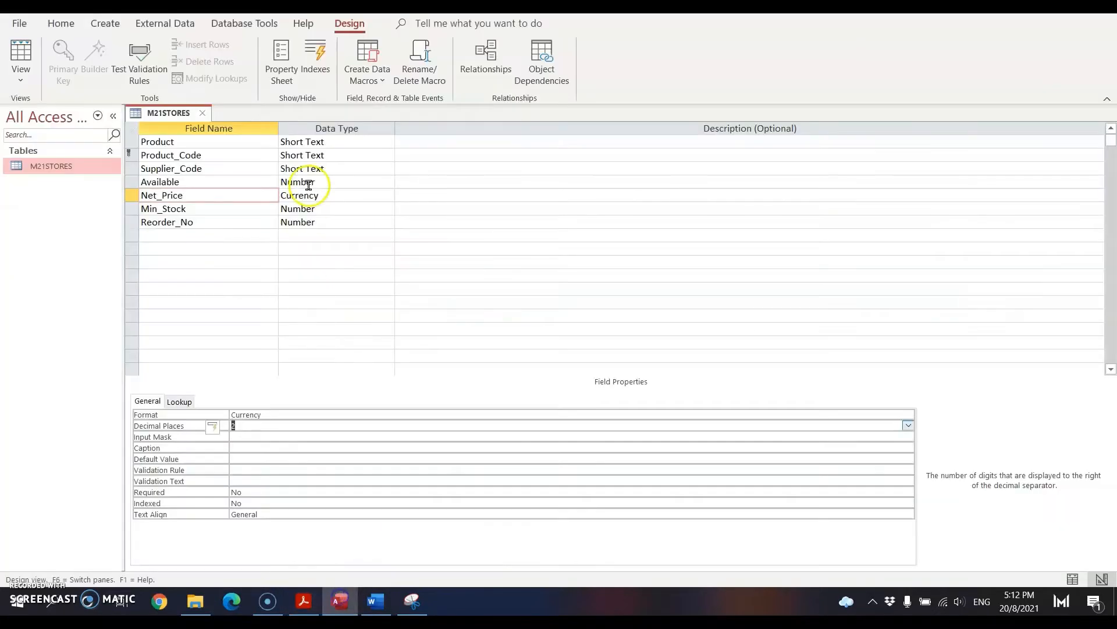
# Close the M21STORES table and start a text file import of M21SUPPLIERS.csv from the March2021 folder into a new table.
pyautogui.click(200, 113)
pyautogui.click(167, 25)
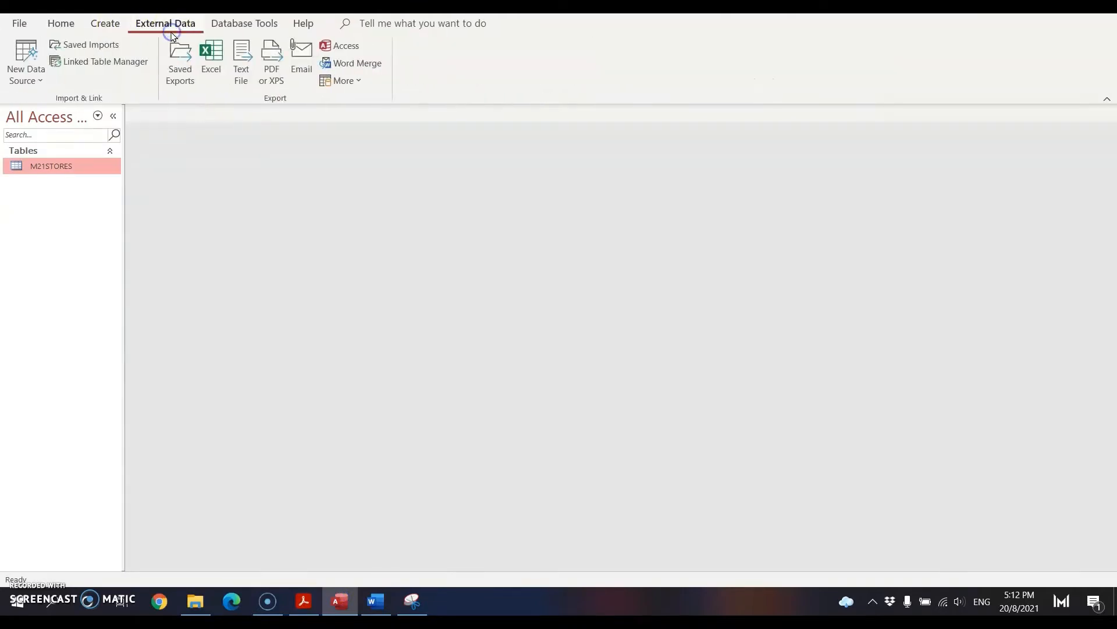
pyautogui.click(35, 82)
pyautogui.moveTo(42, 112)
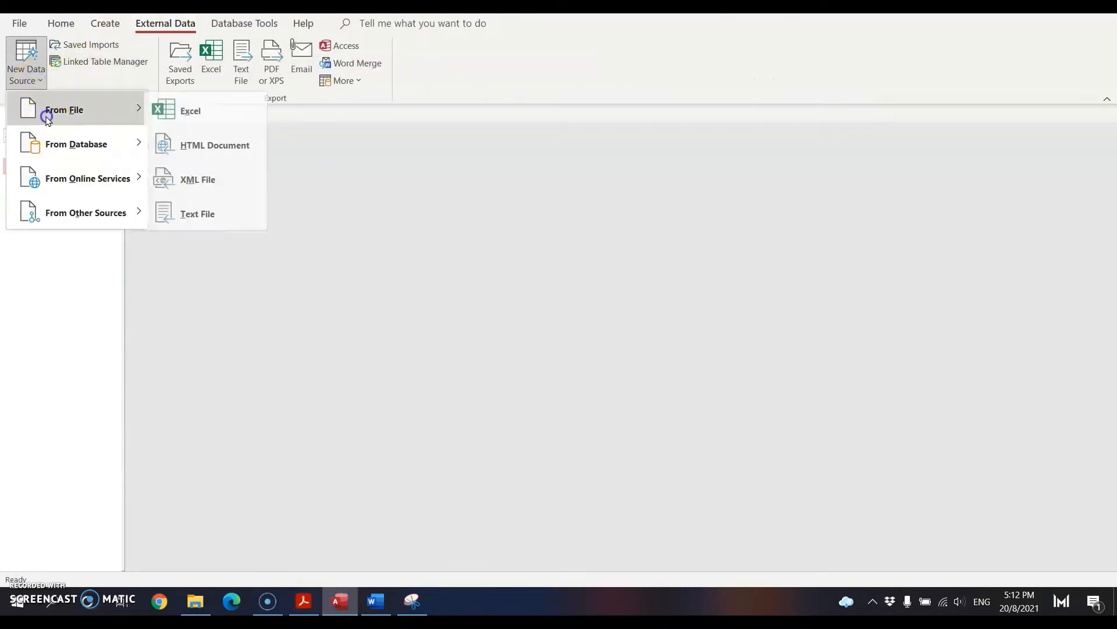
pyautogui.click(263, 224)
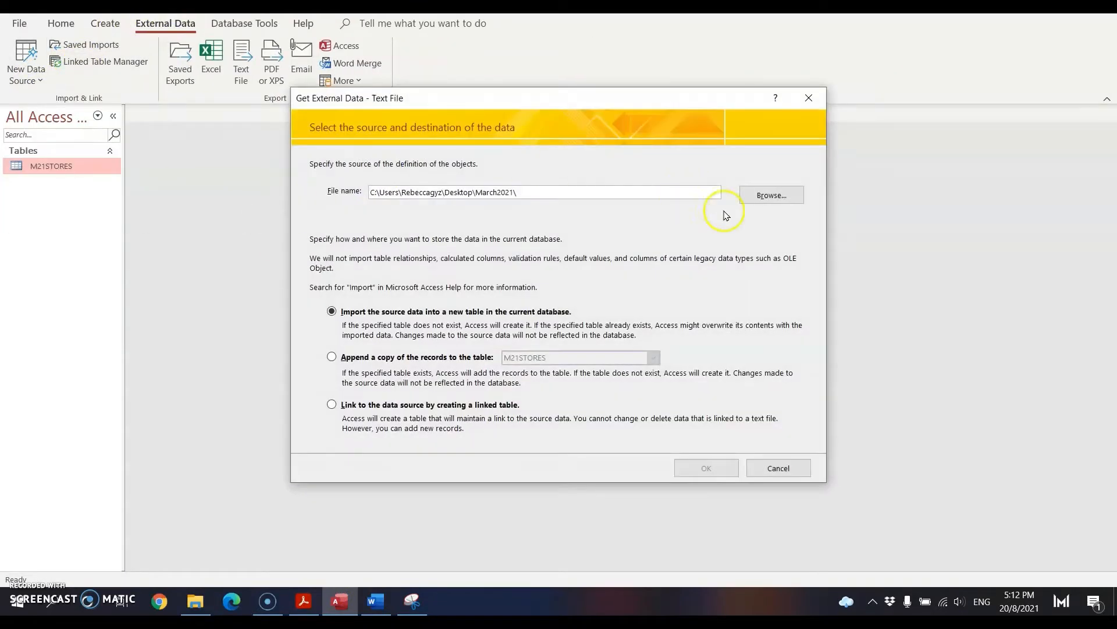
pyautogui.click(771, 195)
pyautogui.click(482, 262)
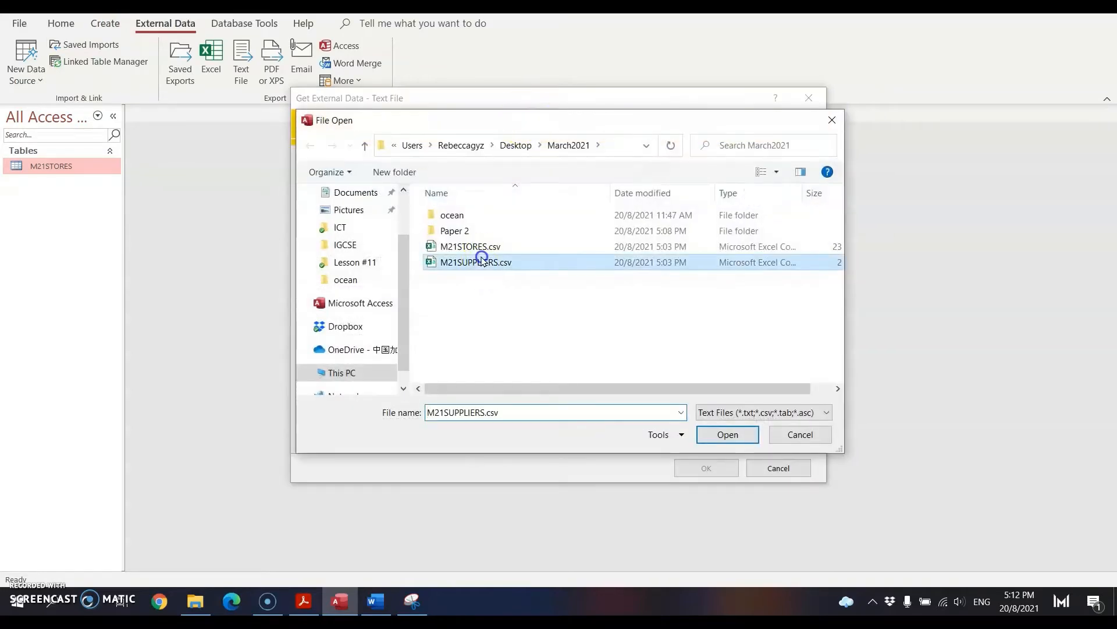
pyautogui.click(727, 435)
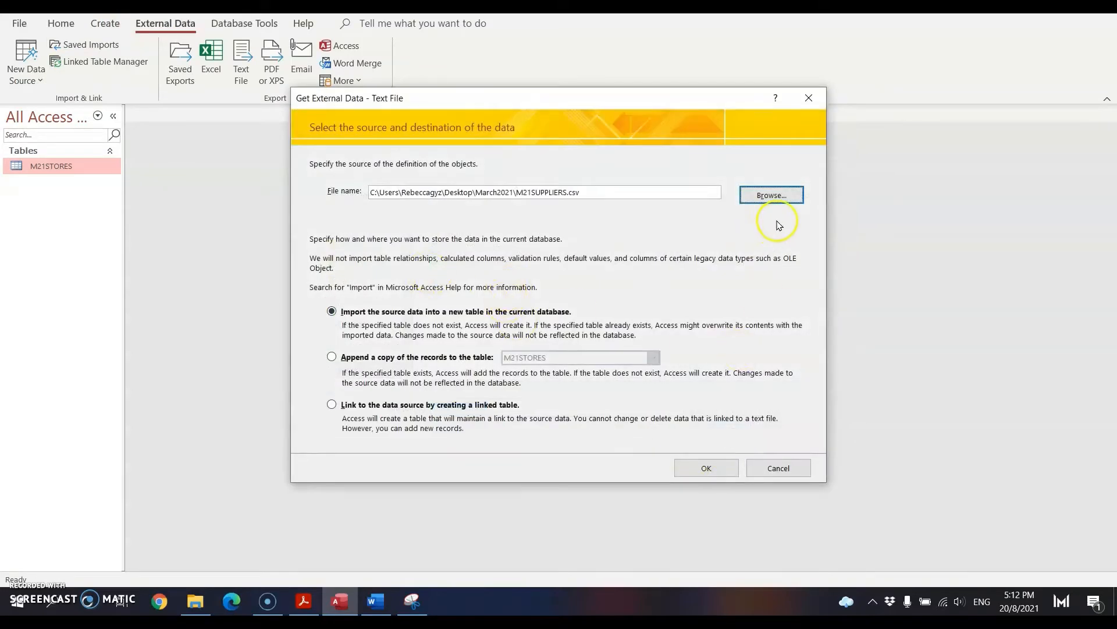
pyautogui.click(732, 478)
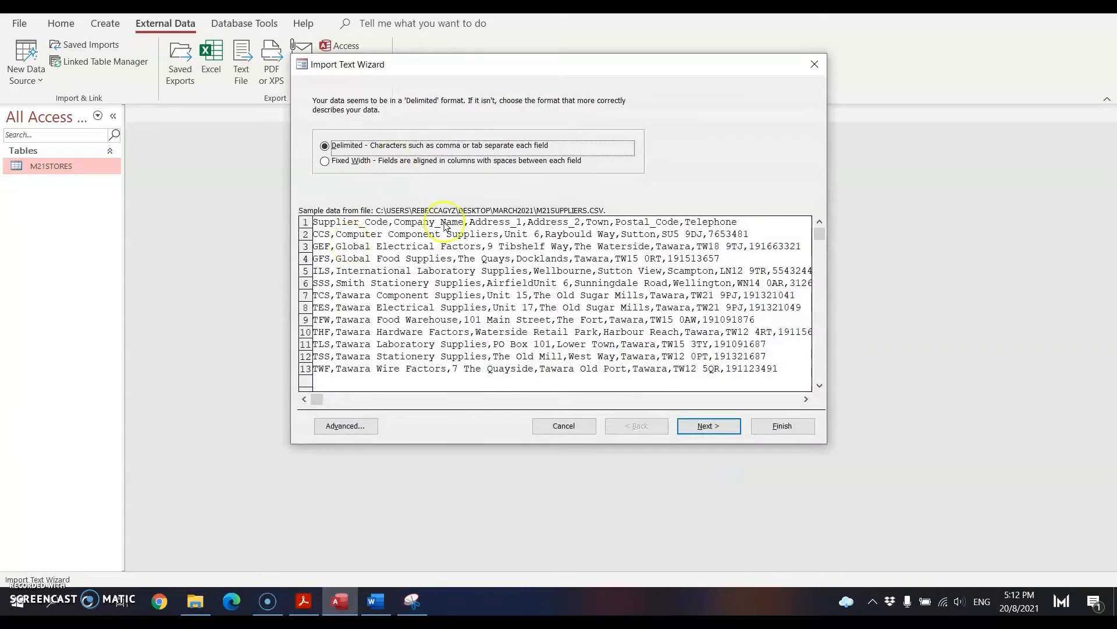
# Keep the delimited format with comma separators, set the first row as field names, and check the previewed columns through Telephone.
pyautogui.click(717, 431)
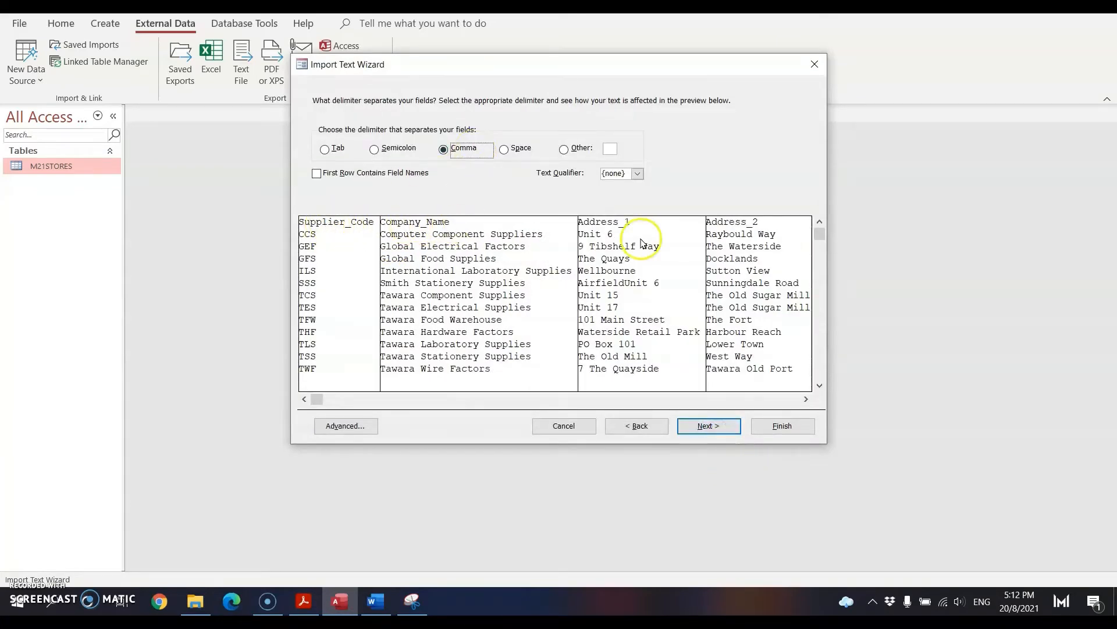
pyautogui.click(369, 175)
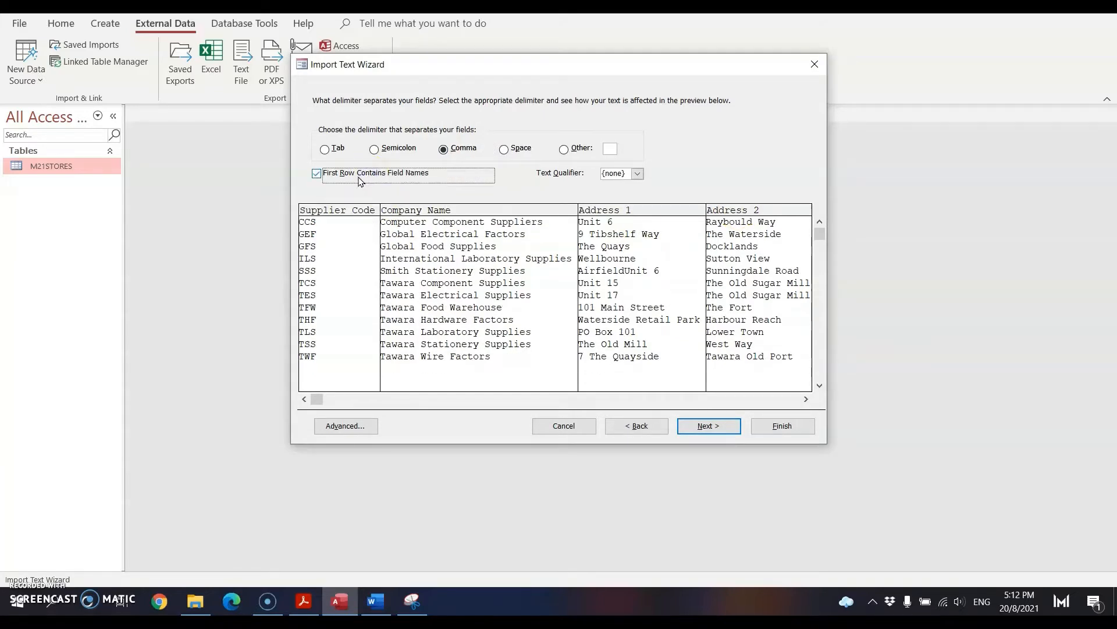
pyautogui.click(362, 399)
pyautogui.click(425, 402)
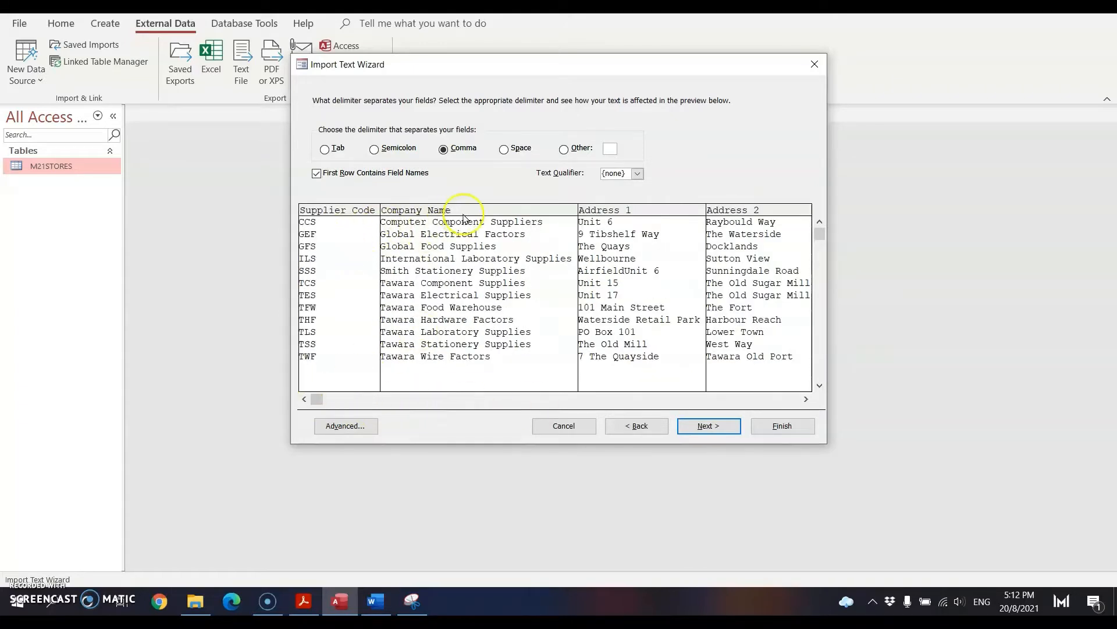
pyautogui.click(806, 398)
pyautogui.click(806, 399)
pyautogui.click(806, 398)
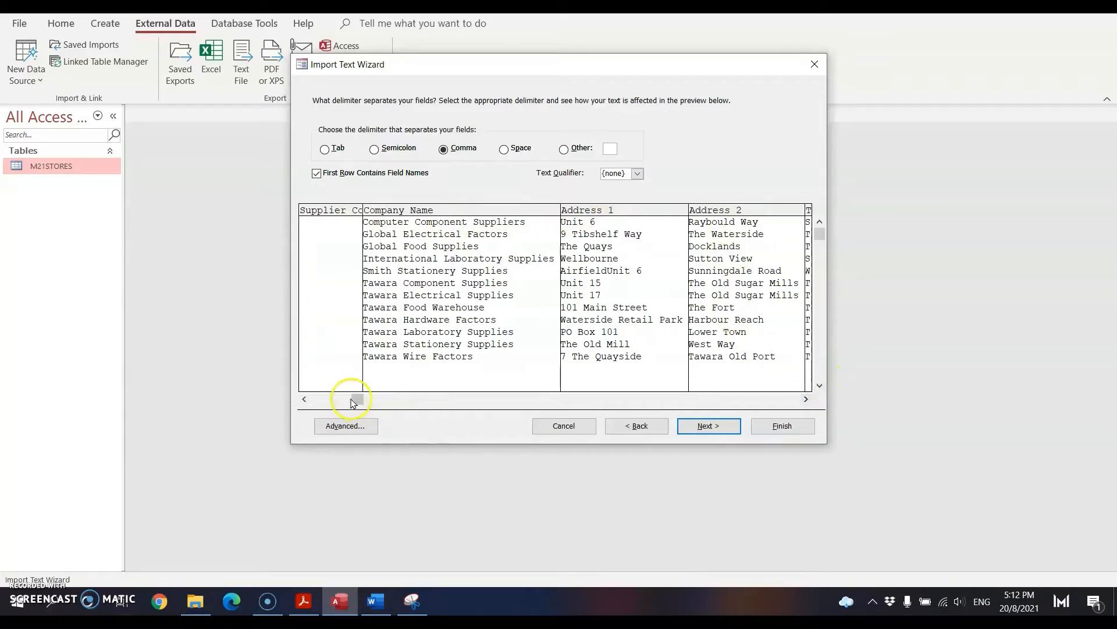
pyautogui.moveTo(356, 399); pyautogui.dragTo(656, 399)
pyautogui.click(712, 398)
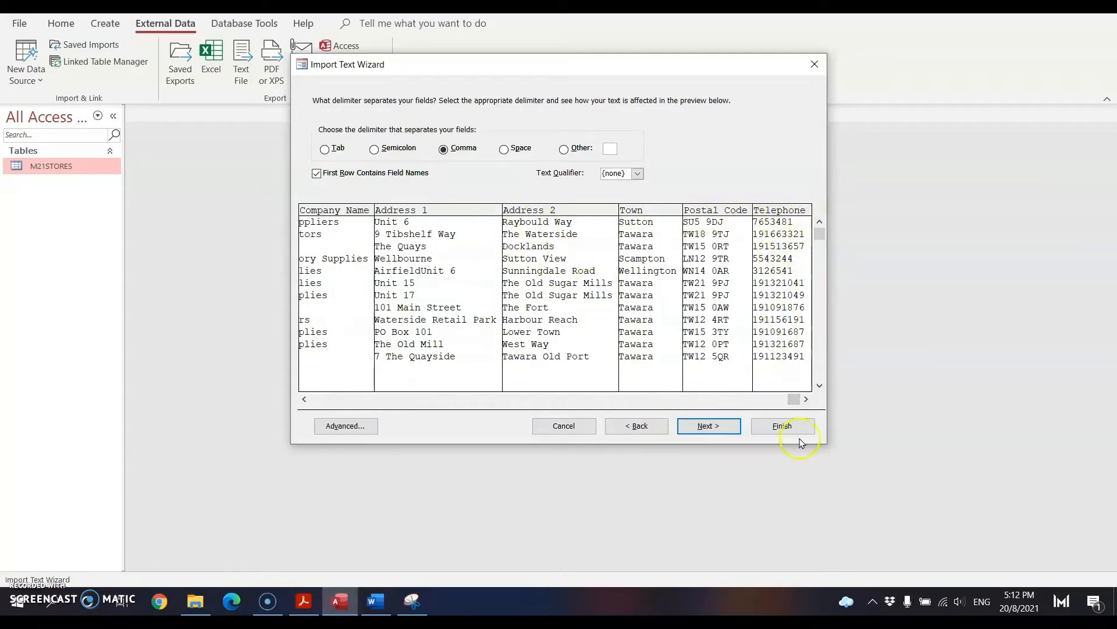
# Set the Telephone field's data type to Short Text in the advanced import specification and accept it.
pyautogui.click(348, 426)
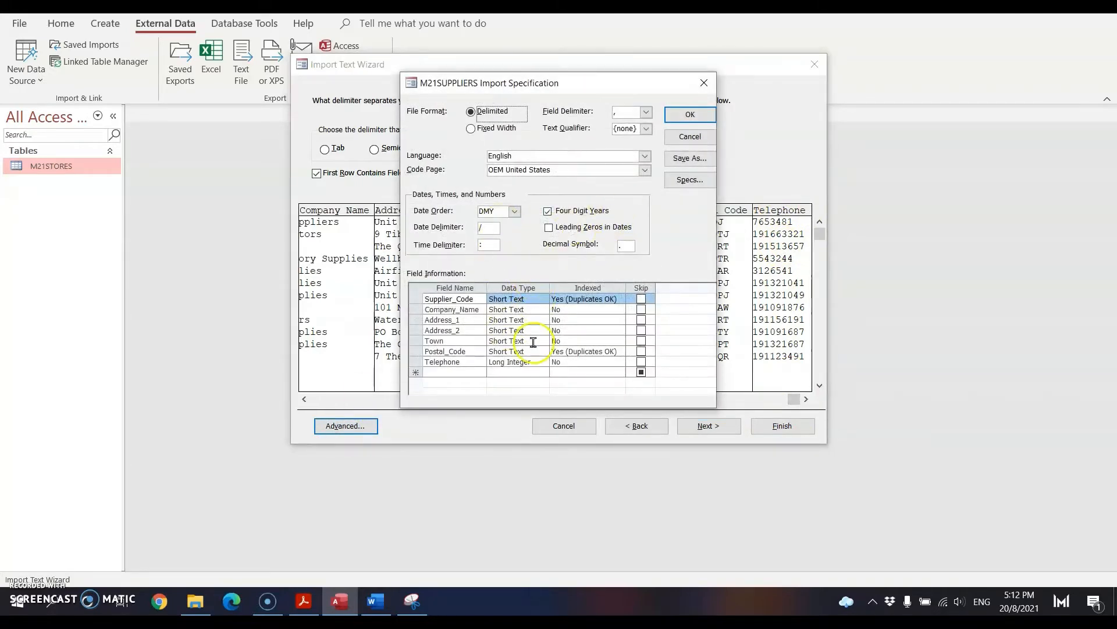
pyautogui.click(536, 361)
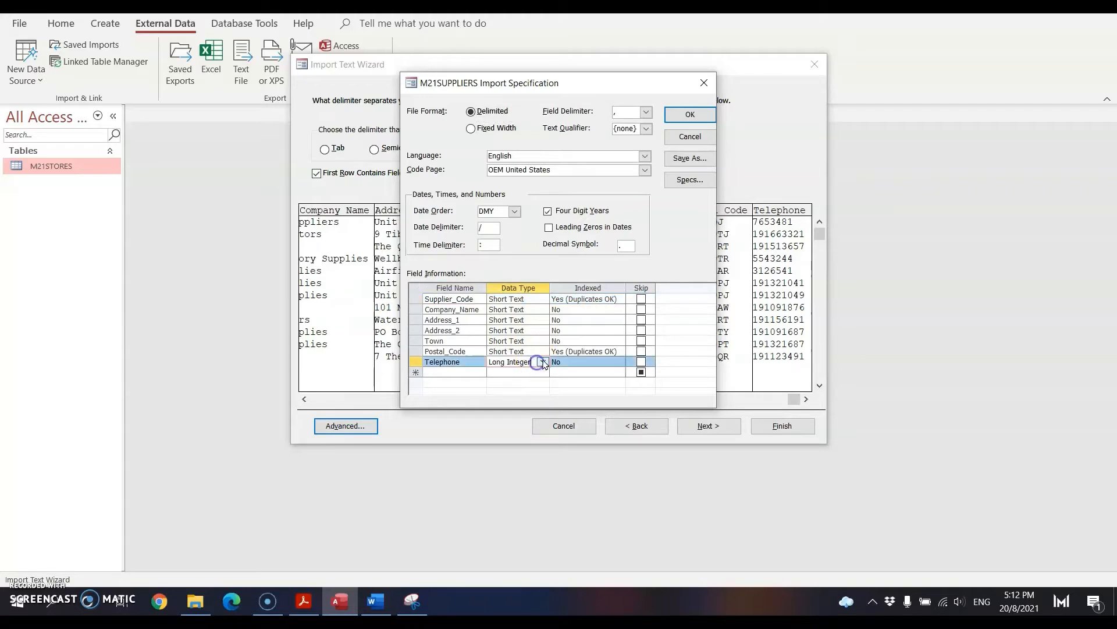
pyautogui.click(543, 362)
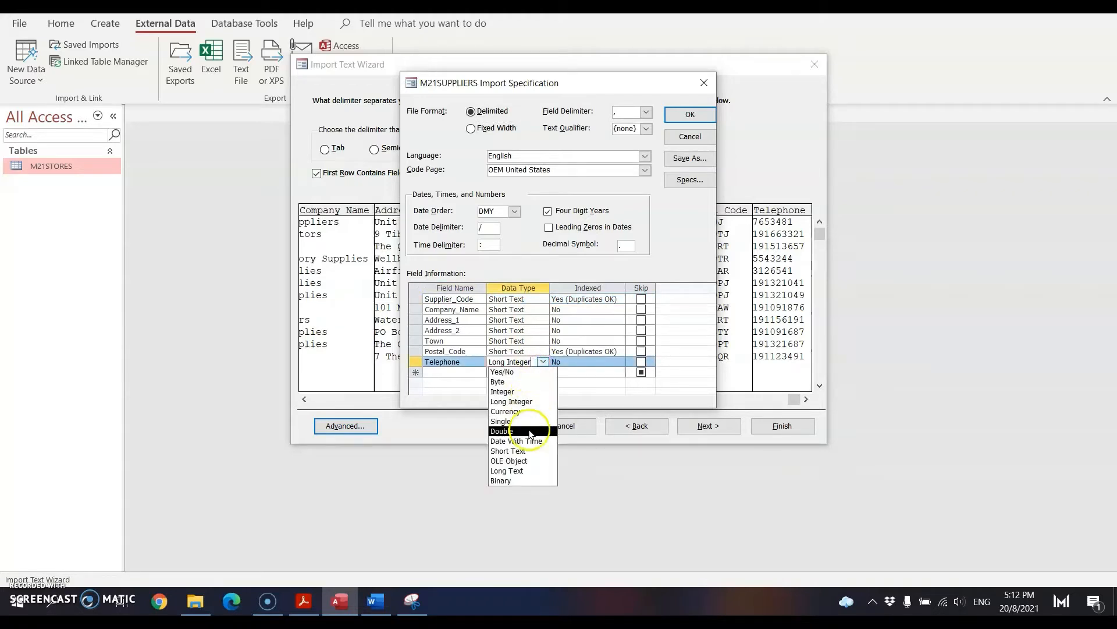
pyautogui.click(521, 450)
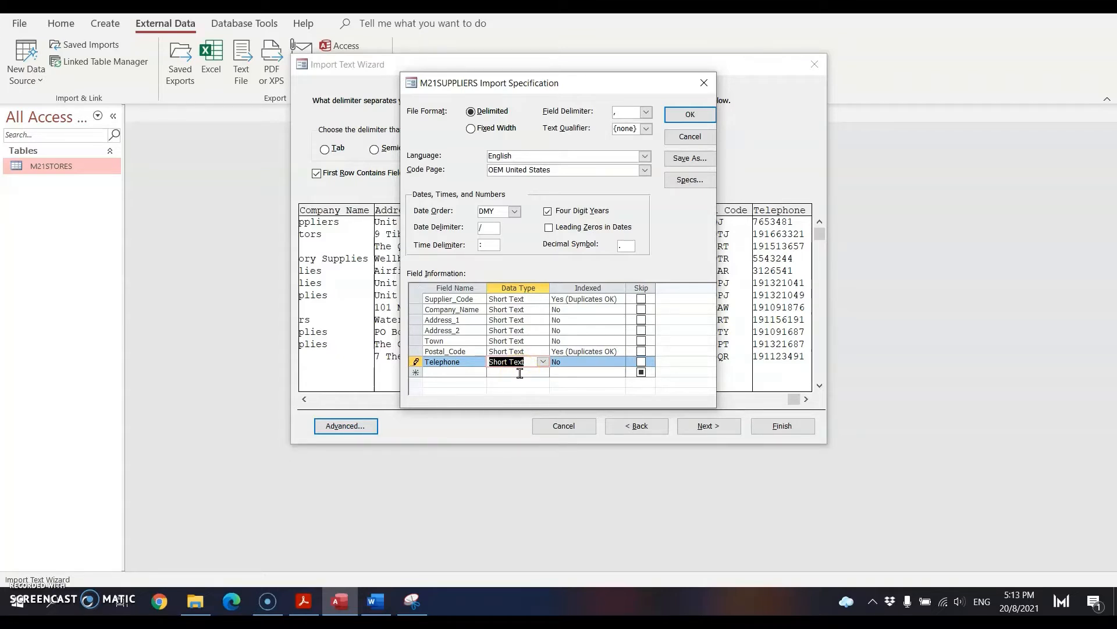
pyautogui.click(525, 372)
pyautogui.click(529, 359)
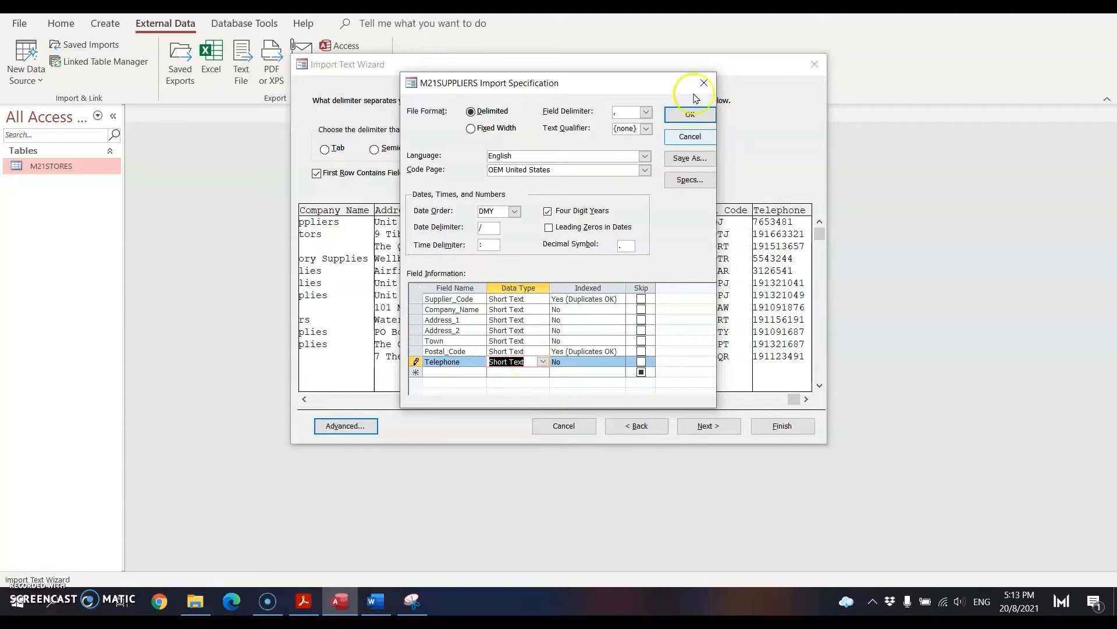
pyautogui.click(690, 114)
# Choose Supplier_Code as the primary key and finish importing to the M21SUPPLIERS table without saving the import steps.
pyautogui.click(708, 428)
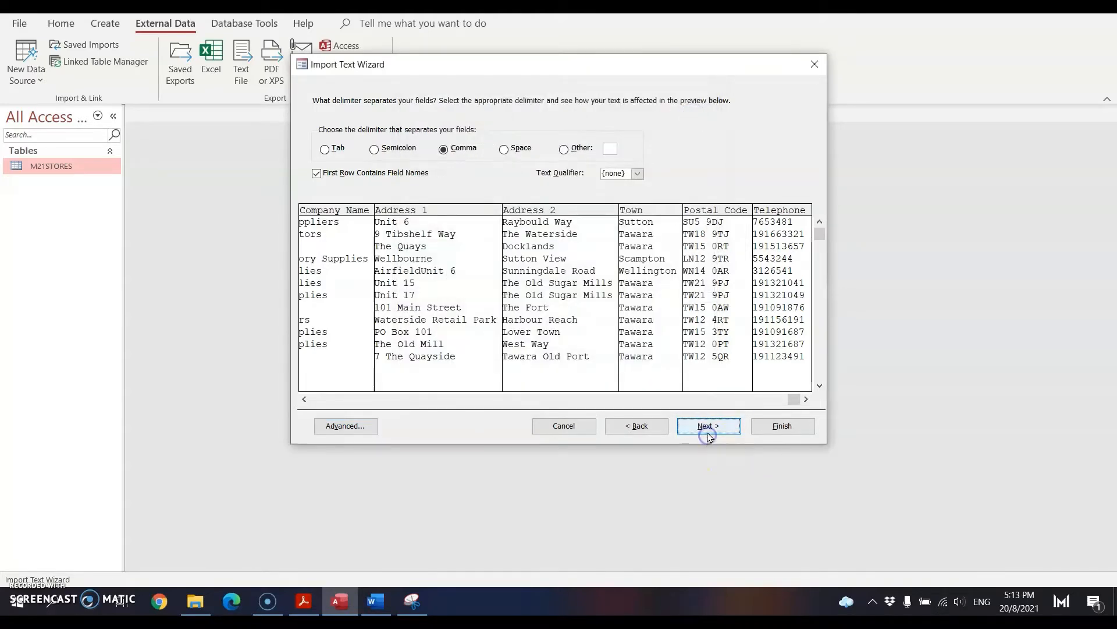
pyautogui.click(710, 427)
pyautogui.click(710, 426)
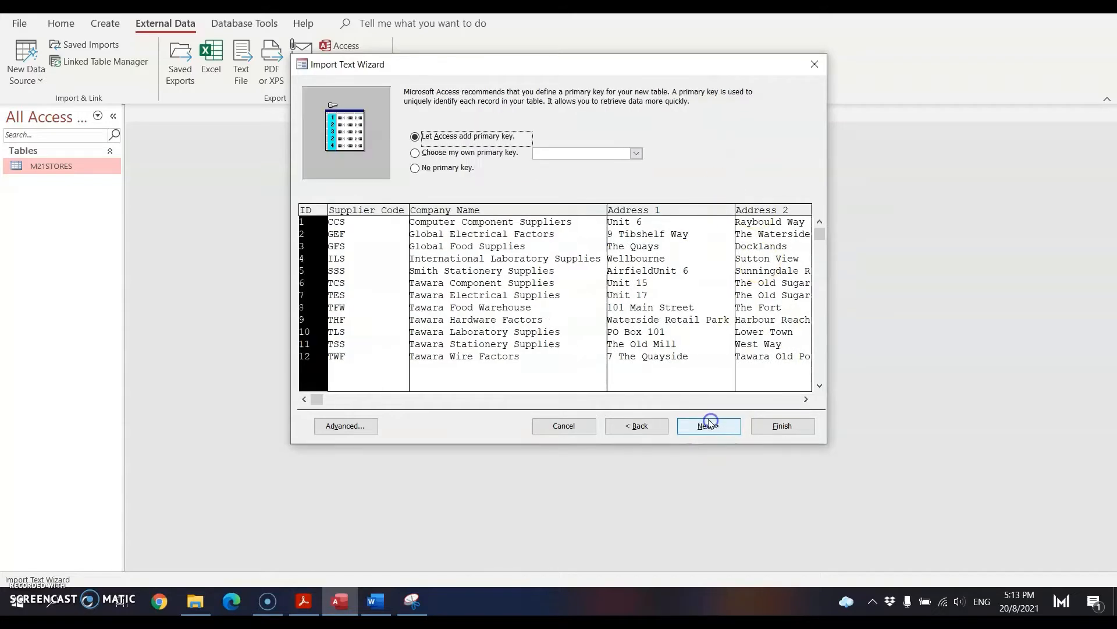
pyautogui.click(494, 153)
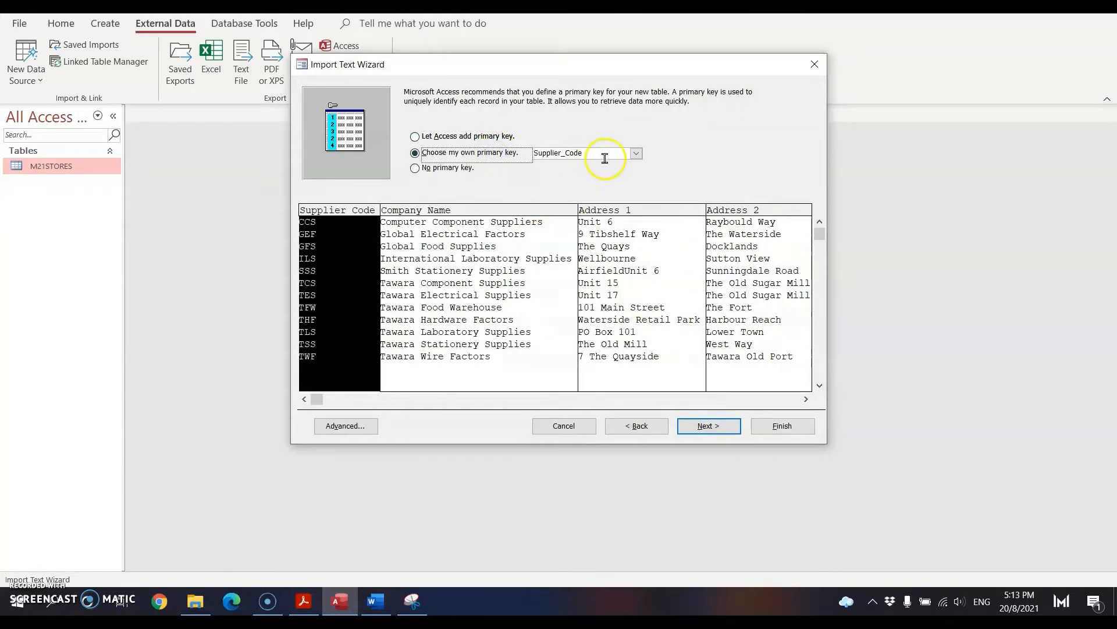
pyautogui.click(704, 428)
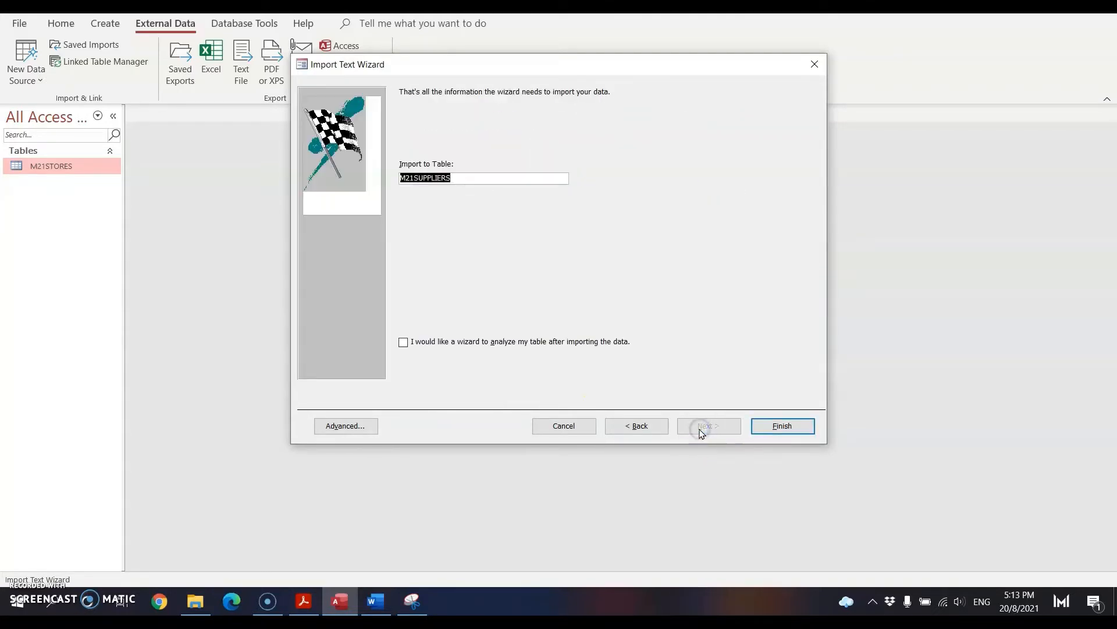
pyautogui.click(801, 429)
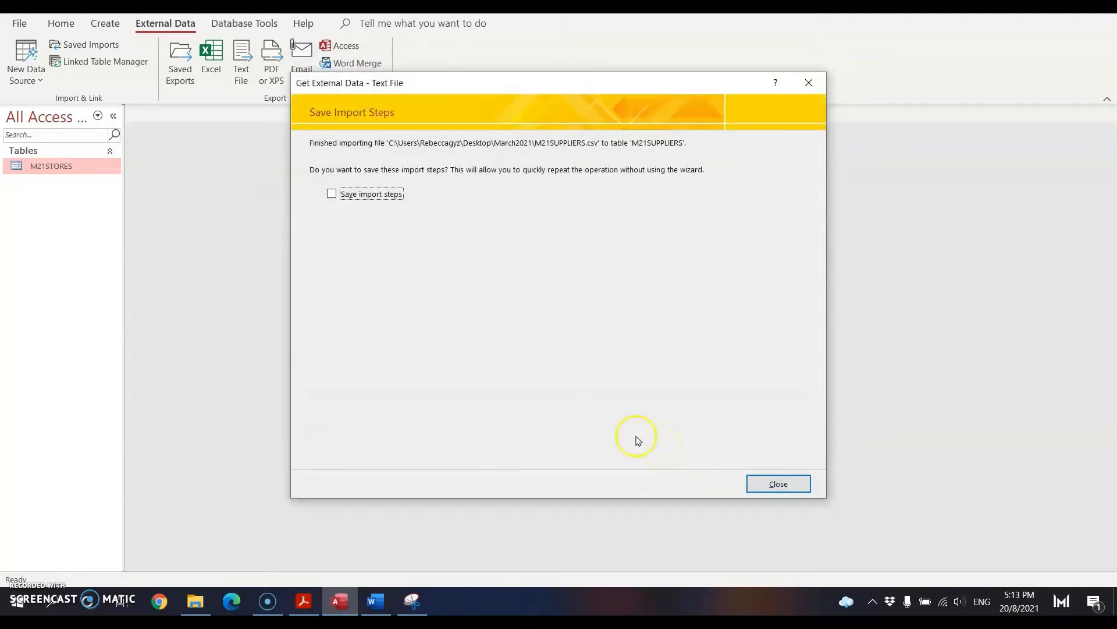
pyautogui.click(779, 485)
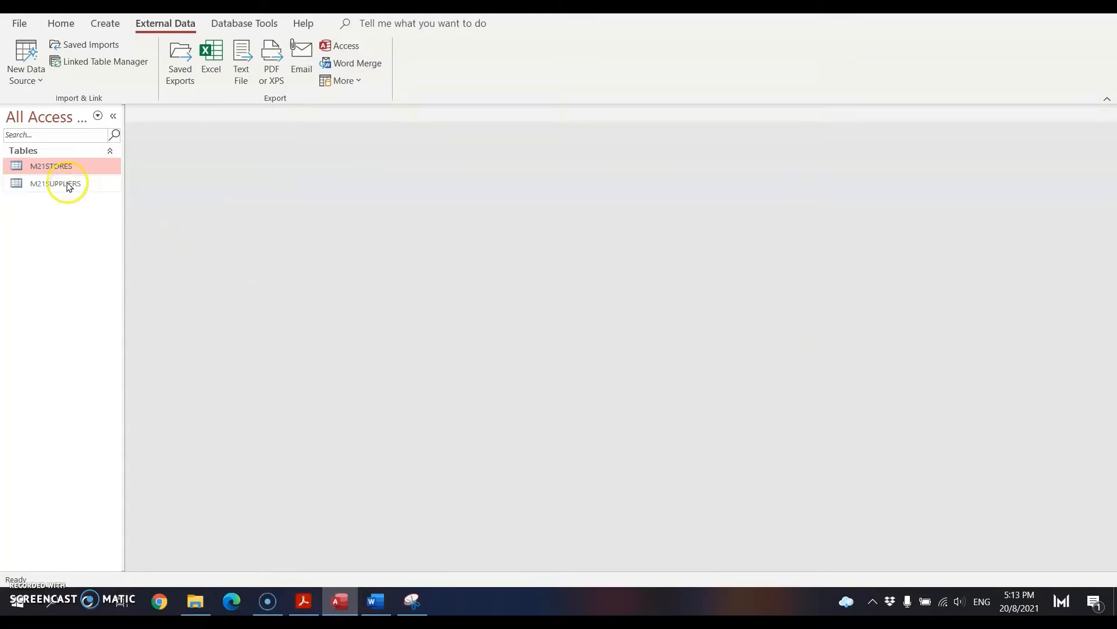
# Open the M21SUPPLIERS table, then switch to the exam paper and highlight "primary key, field names and data types" under Evidence 5.
pyautogui.doubleClick(68, 184)
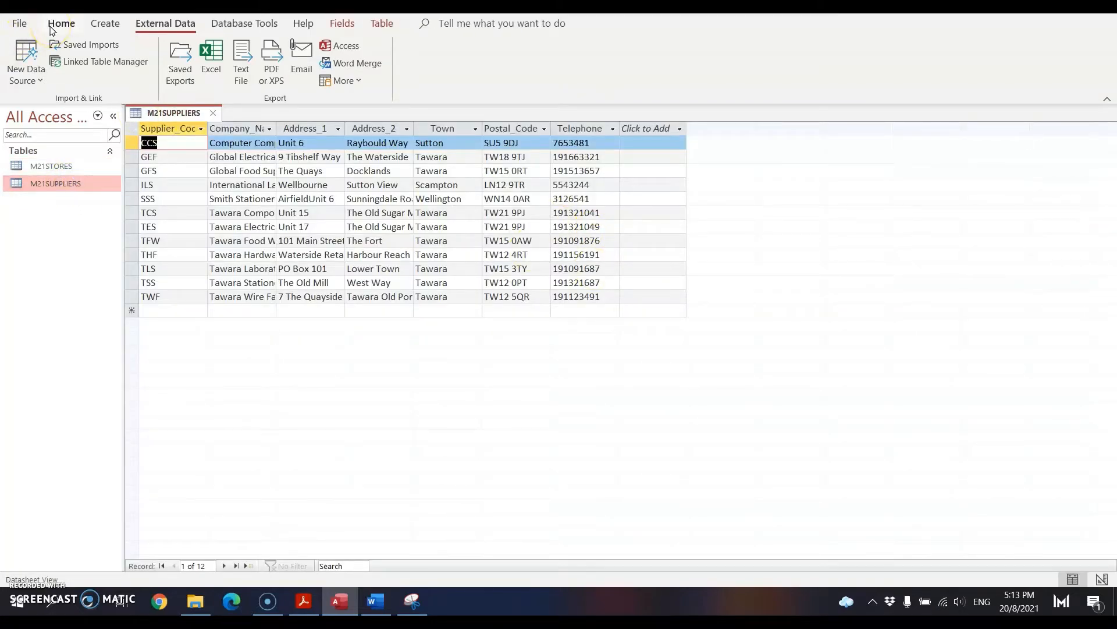
pyautogui.click(302, 600)
pyautogui.scroll(-2, 333, 372)
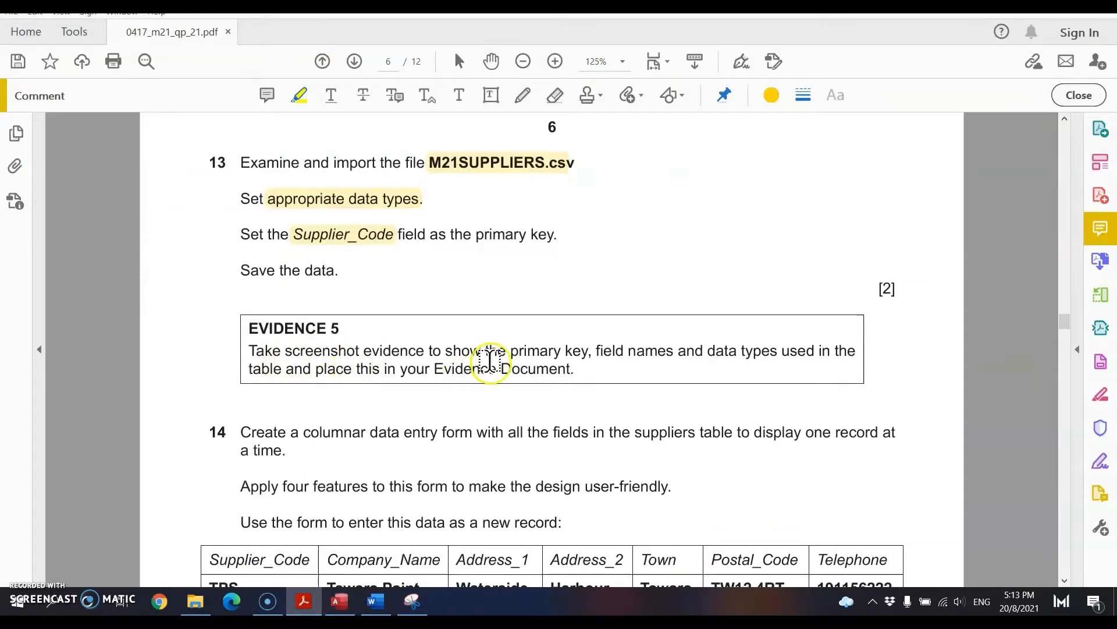
pyautogui.moveTo(522, 353); pyautogui.dragTo(777, 354)
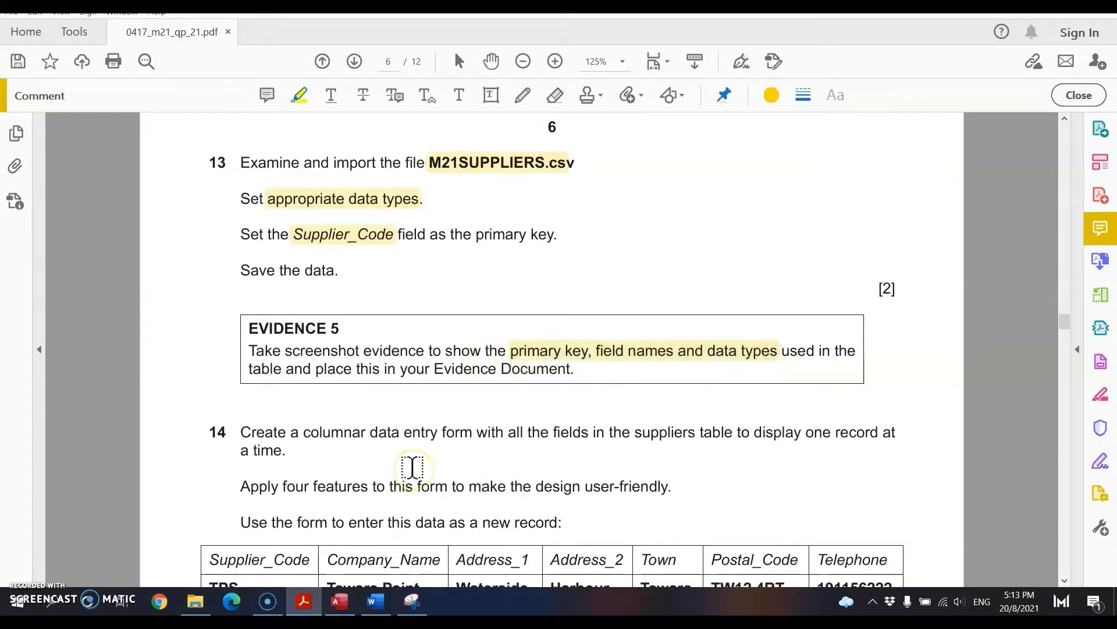
# Return to Access, show M21SUPPLIERS in Design view, and capture its primary key, field names and data types with Snipping Tool.
pyautogui.click(335, 598)
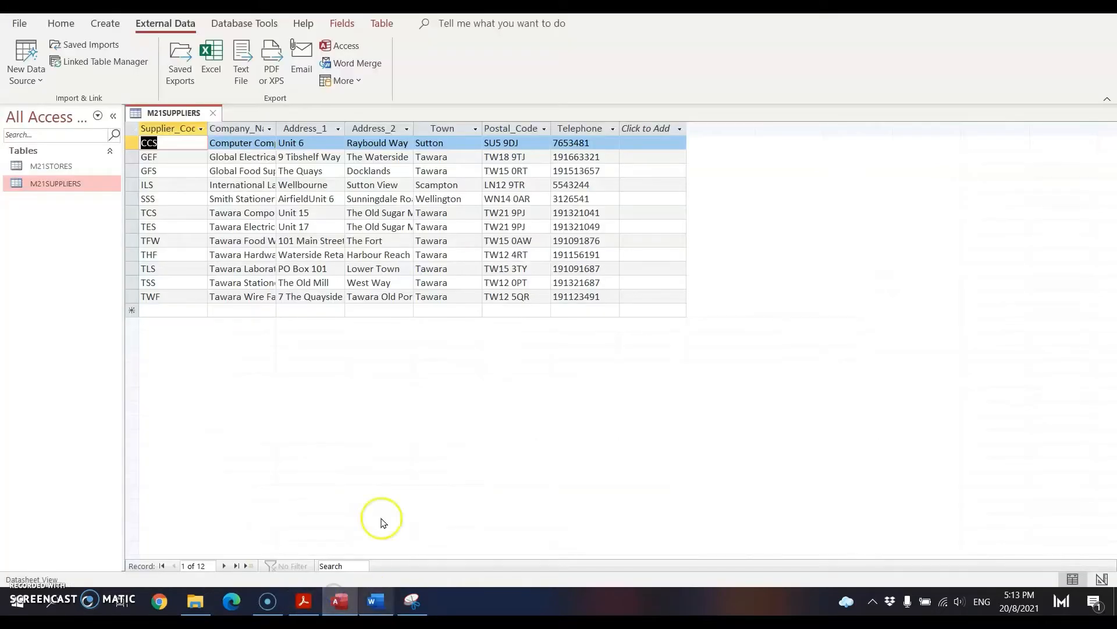
pyautogui.click(60, 23)
pyautogui.click(21, 58)
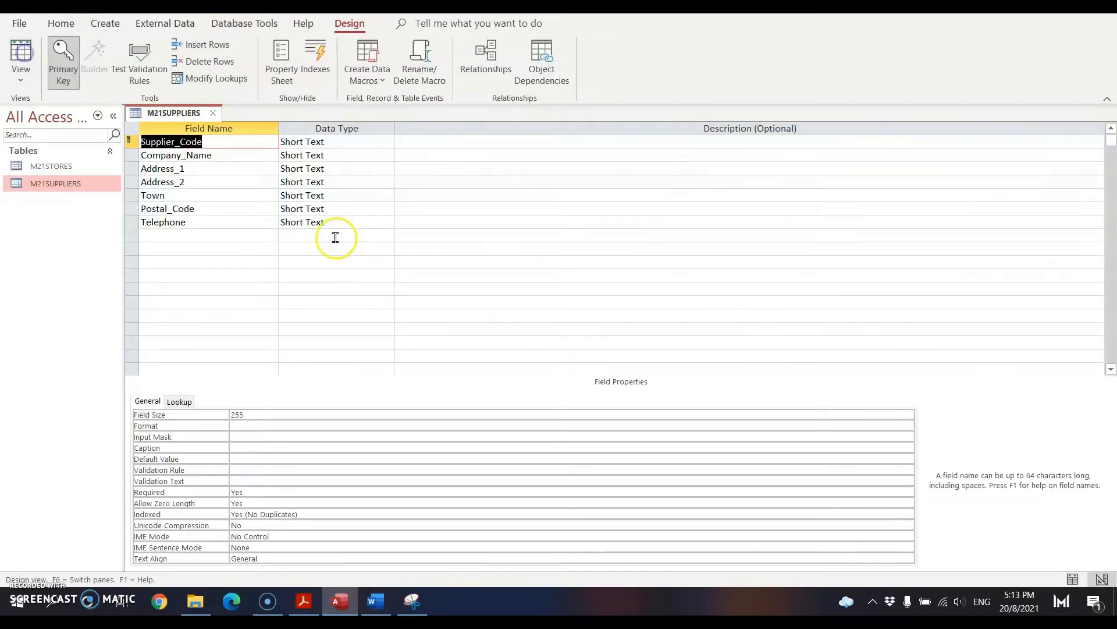
pyautogui.click(414, 601)
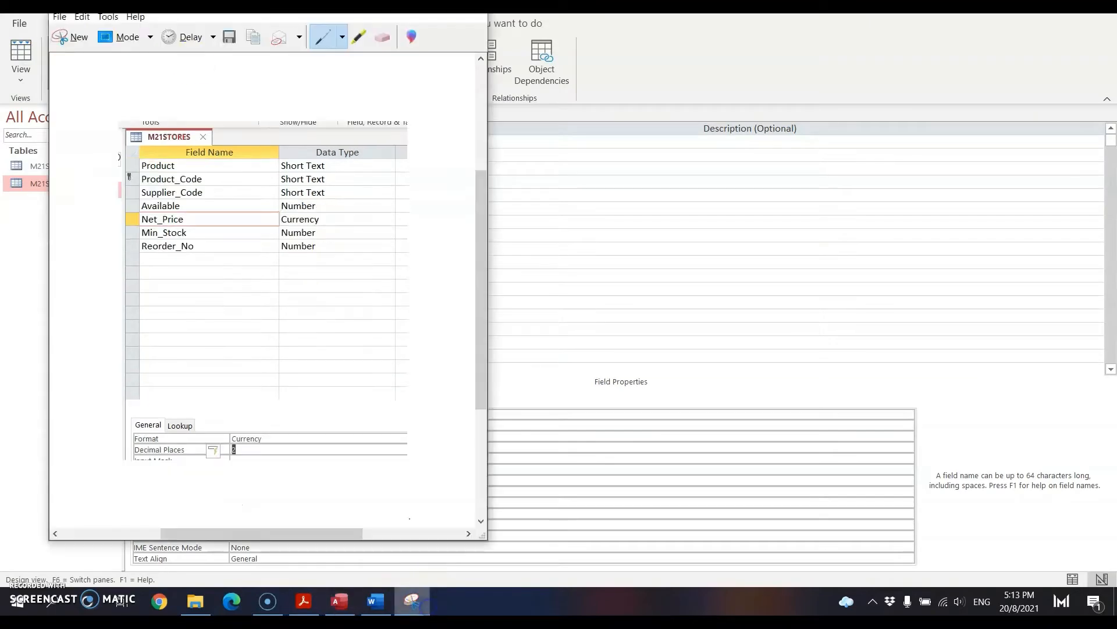
pyautogui.click(66, 37)
pyautogui.moveTo(120, 102); pyautogui.dragTo(399, 249)
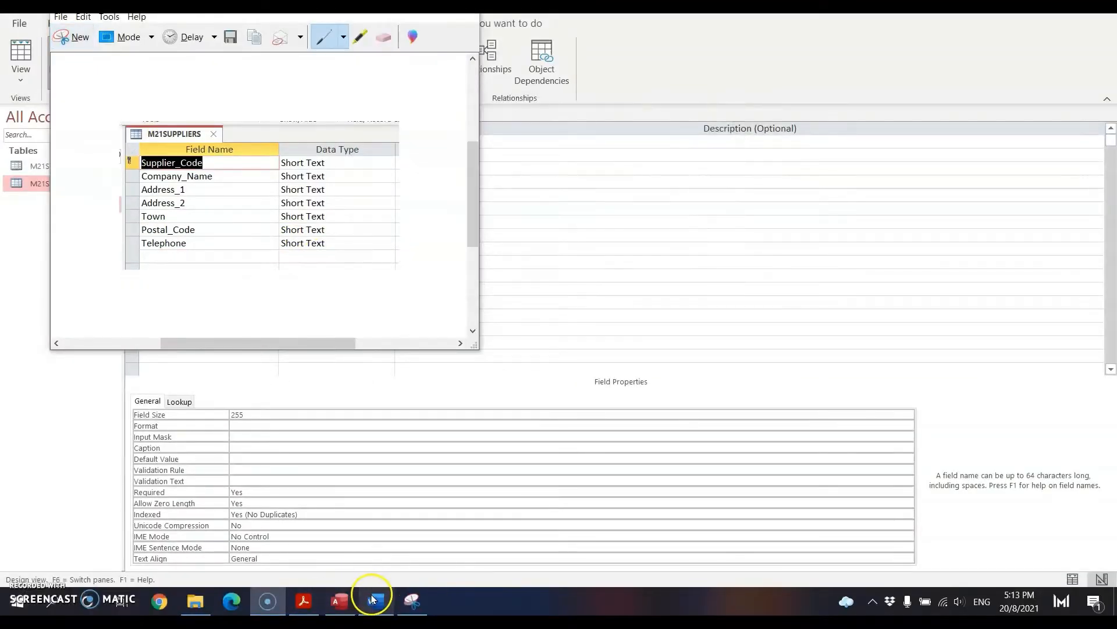
# Switch to the evidence document in Word and paste the M21SUPPLIERS design screenshot under the Evidence 5 heading.
pyautogui.click(376, 600)
pyautogui.scroll(-14, 407, 384)
pyautogui.scroll(2, 127, 227)
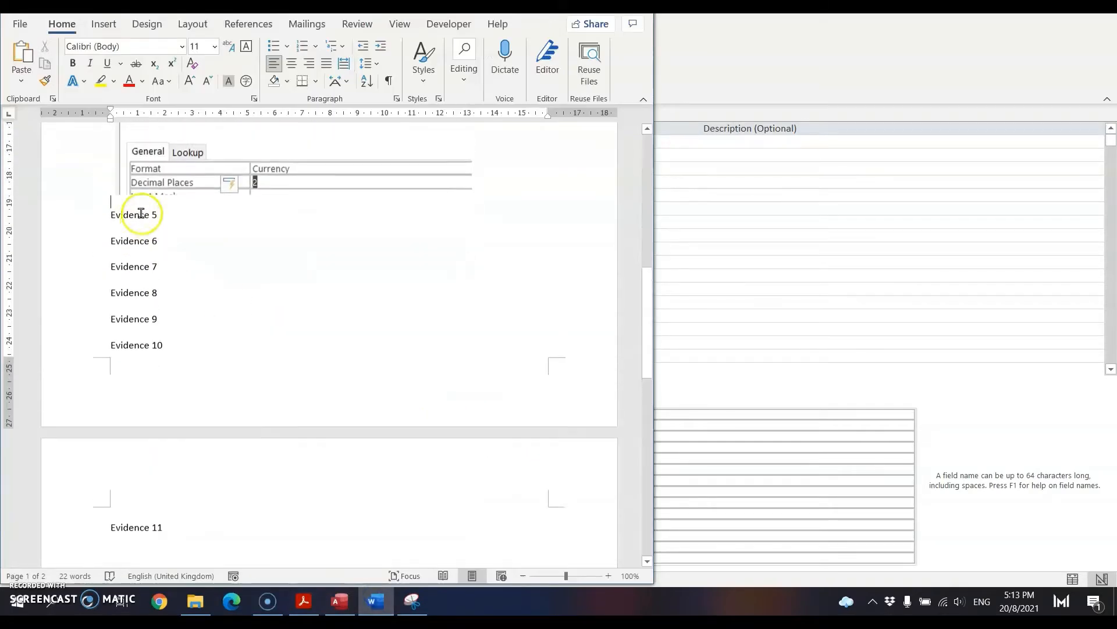
pyautogui.click(133, 226)
pyautogui.hotkey('ctrl', 'v')
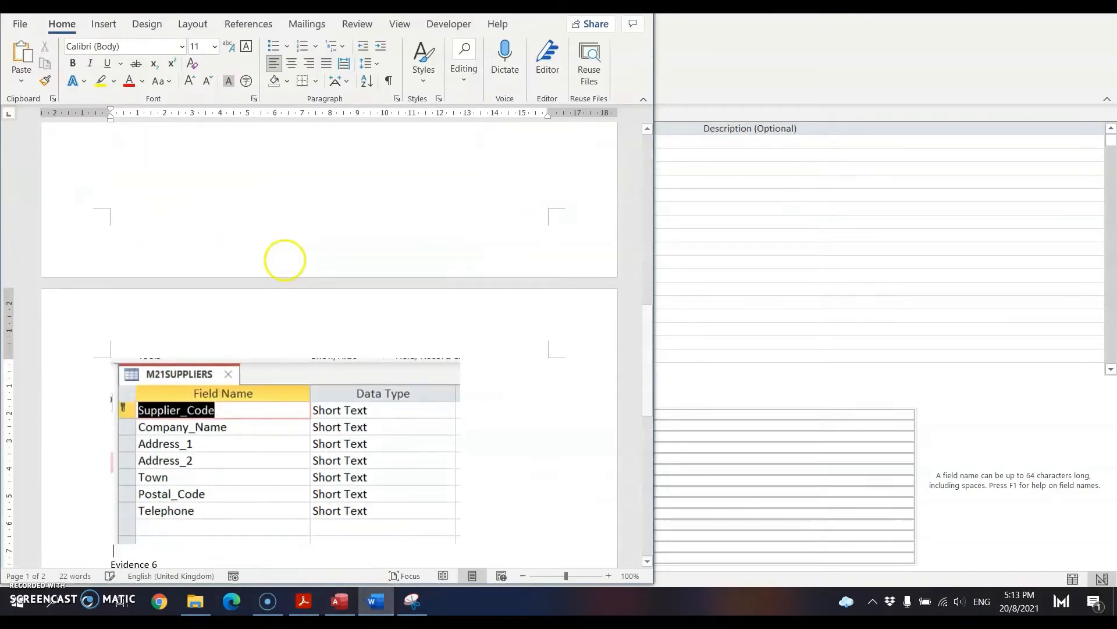
# Insert a page break before the Evidence 5 heading so it sits on the same page as its screenshot.
pyautogui.scroll(1, 240, 242)
pyautogui.scroll(3, 239, 242)
pyautogui.click(105, 239)
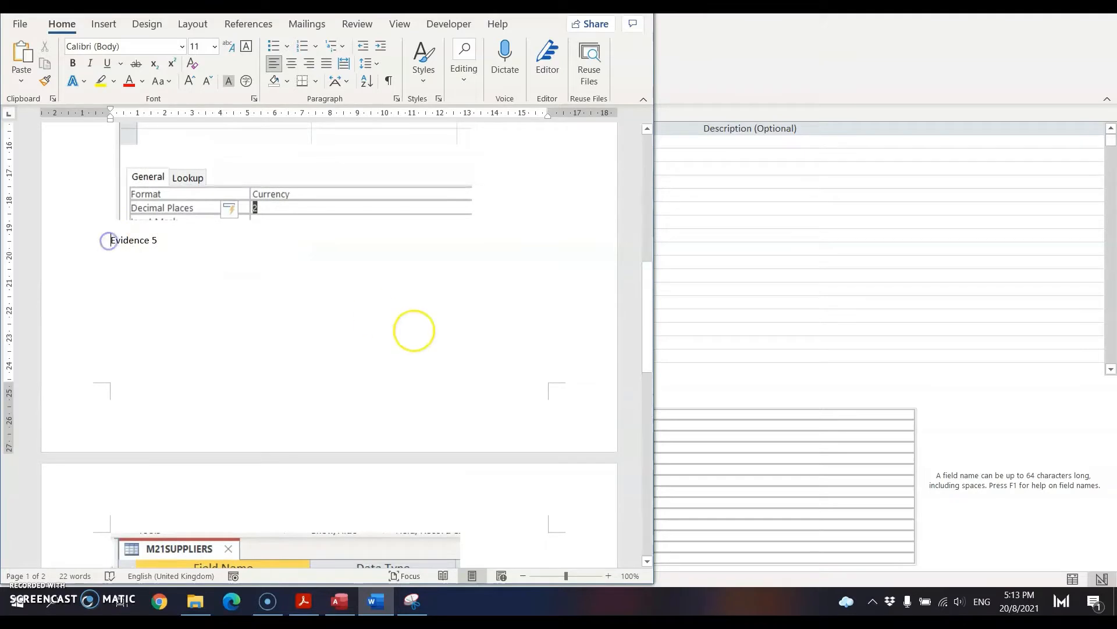
pyautogui.hotkey('ctrl', 'Return')
pyautogui.scroll(-10, 419, 332)
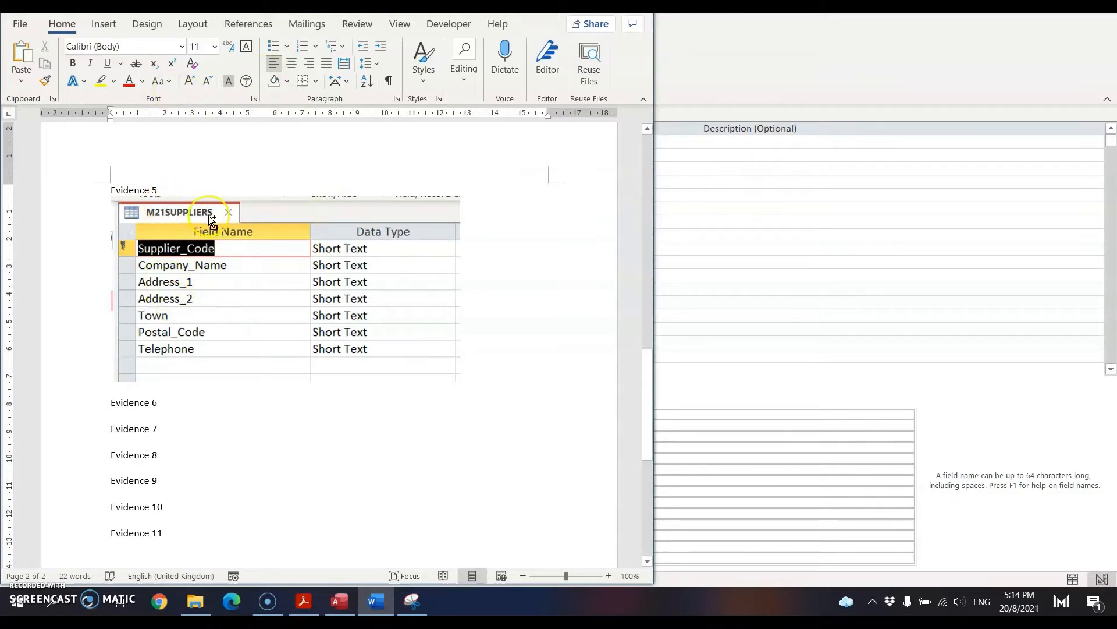
# Return to Access, switch M21SUPPLIERS back to Datasheet view and close the table.
pyautogui.click(766, 237)
pyautogui.click(22, 51)
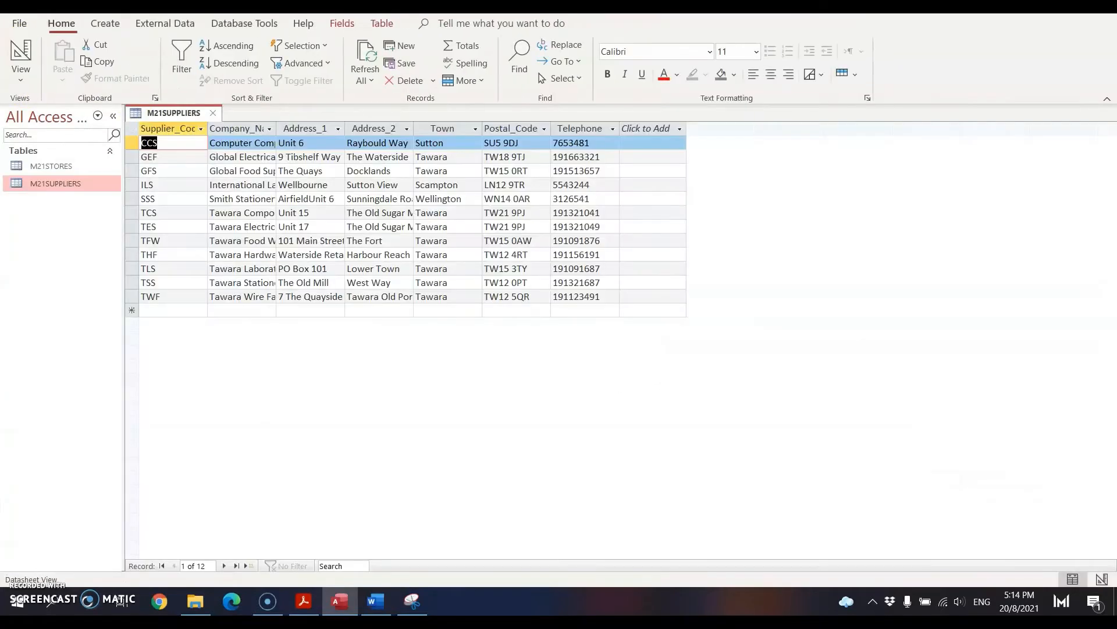
pyautogui.click(218, 113)
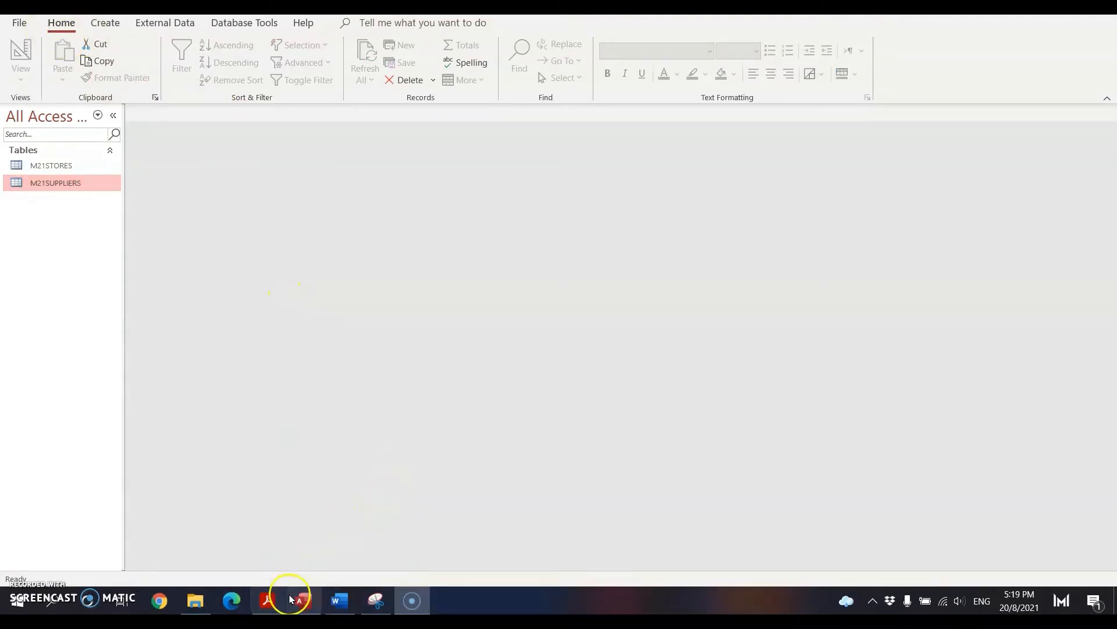
# Switch to the exam PDF and highlight question 14's key phrases on the columnar data entry form, all the fields, suppliers table, one record and four features.
pyautogui.click(268, 600)
pyautogui.scroll(-3, 460, 336)
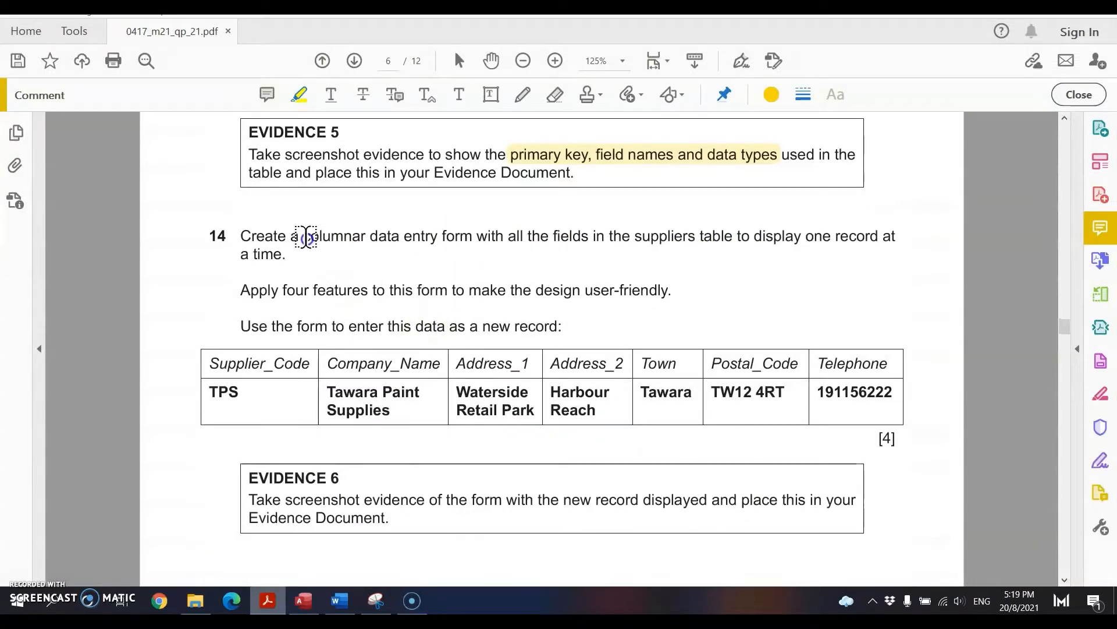
pyautogui.moveTo(304, 237); pyautogui.dragTo(733, 237)
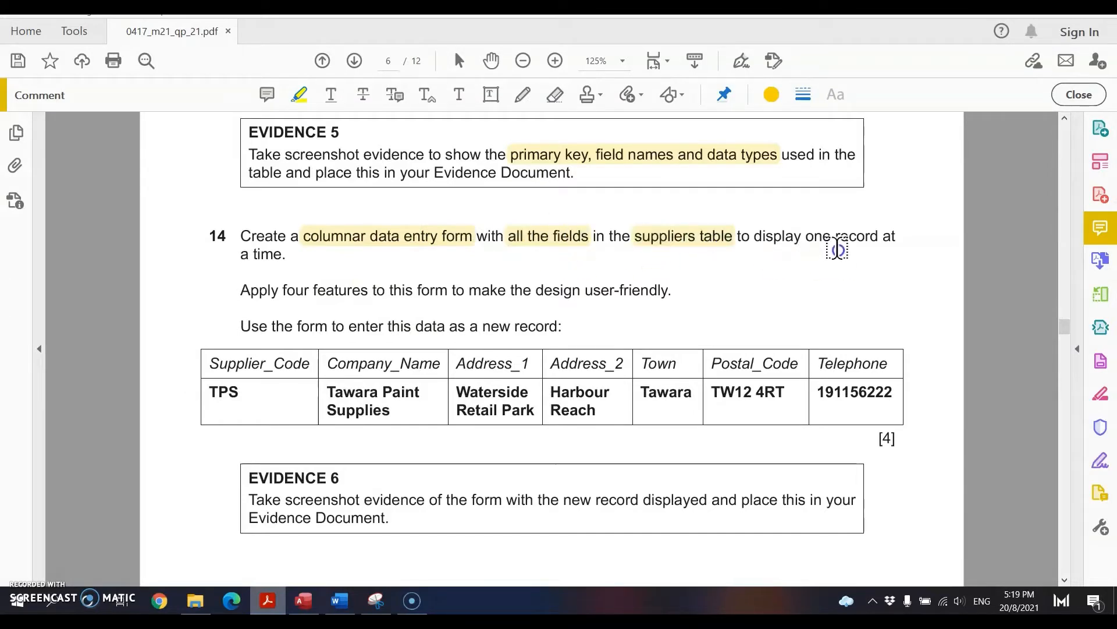
pyautogui.moveTo(806, 238); pyautogui.dragTo(890, 236)
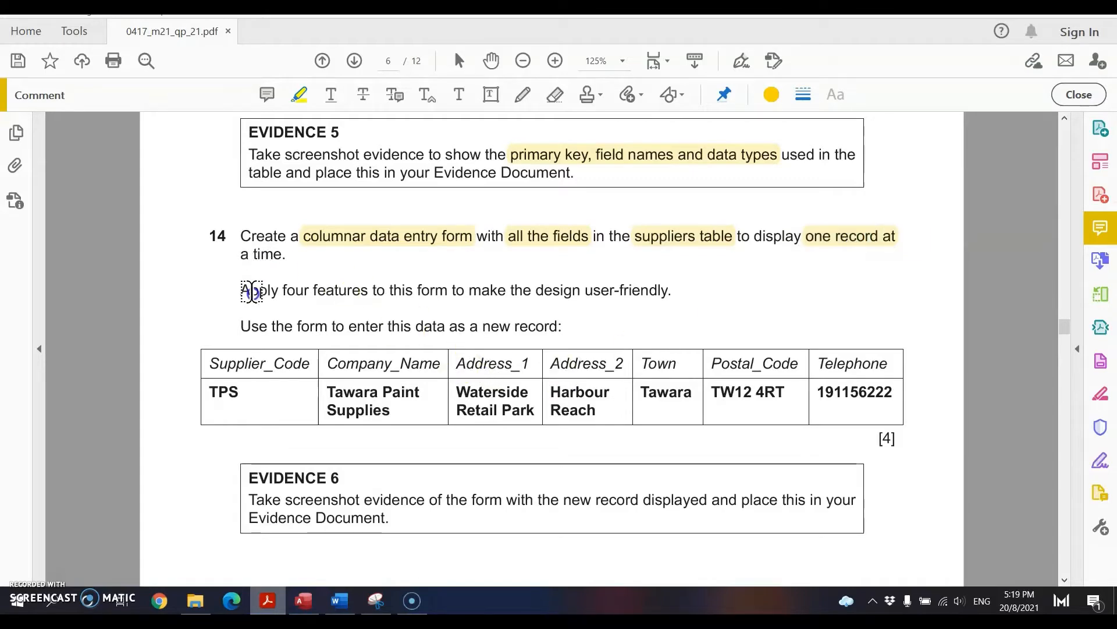
pyautogui.moveTo(281, 290); pyautogui.dragTo(369, 290)
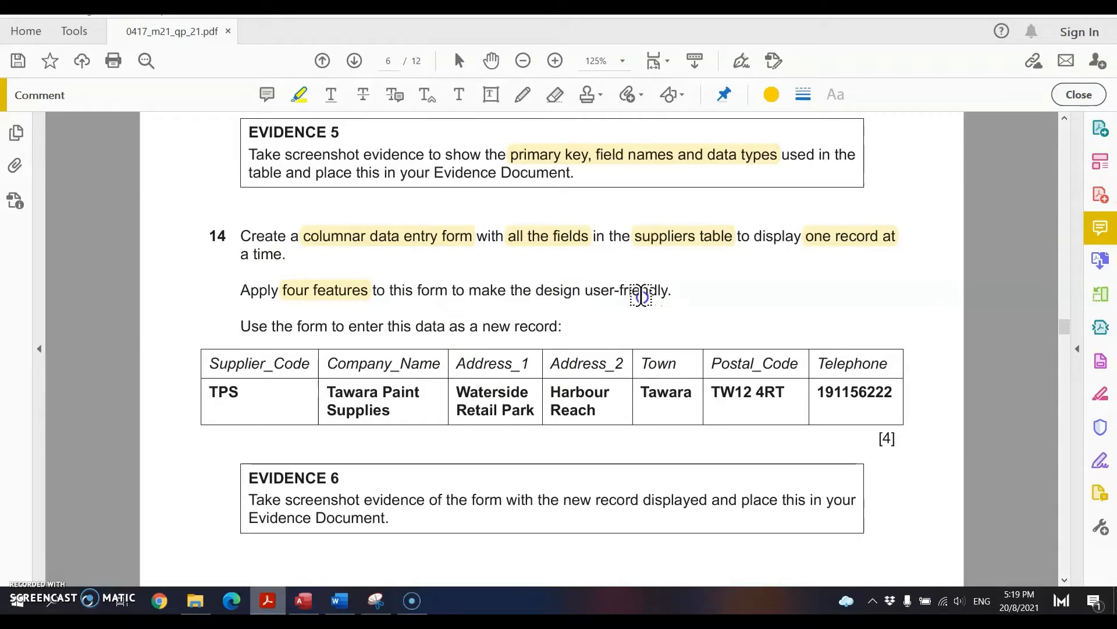
# Add a text box comment beside question 14's four-features line listing "better title" and "better color scheme" on separate lines.
pyautogui.click(491, 96)
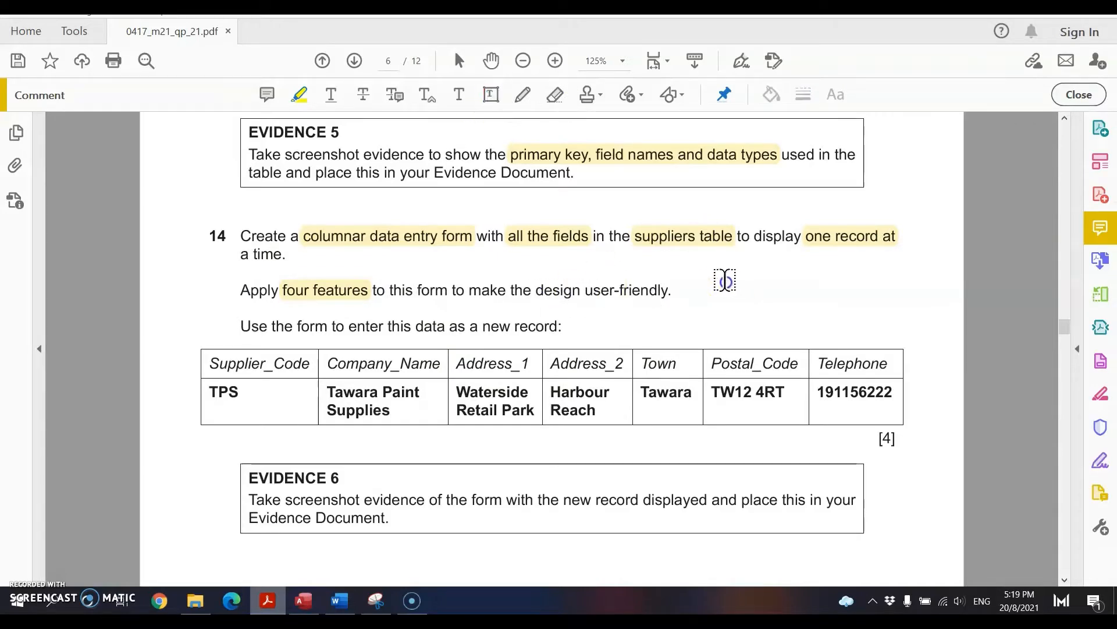
pyautogui.click(683, 264)
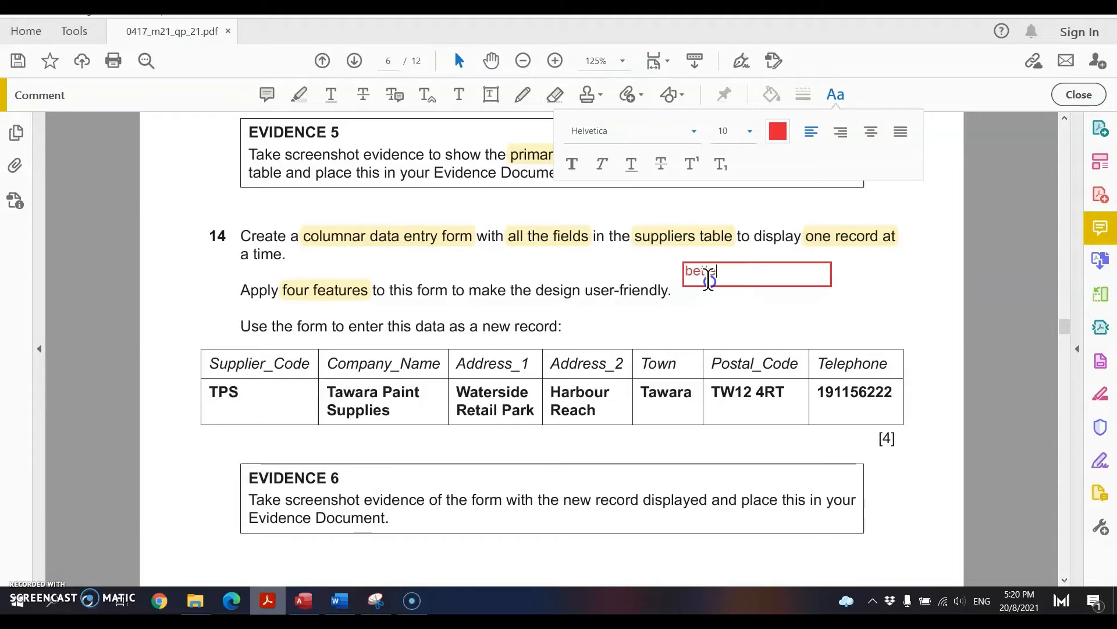
pyautogui.write('title')
pyautogui.press('Return')
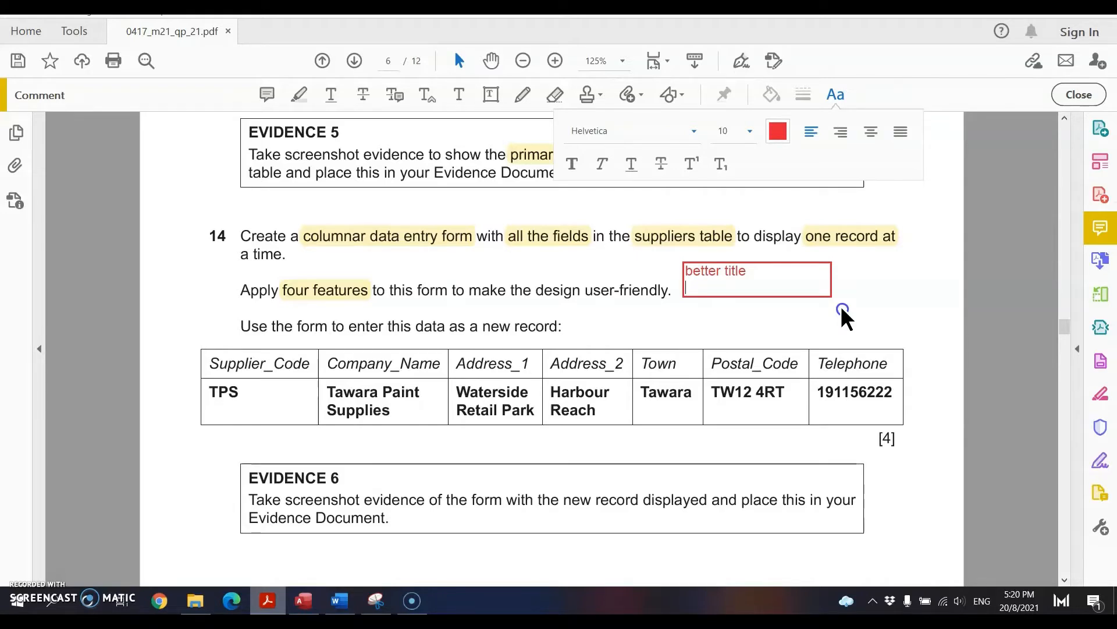
pyautogui.write('better color sheme')
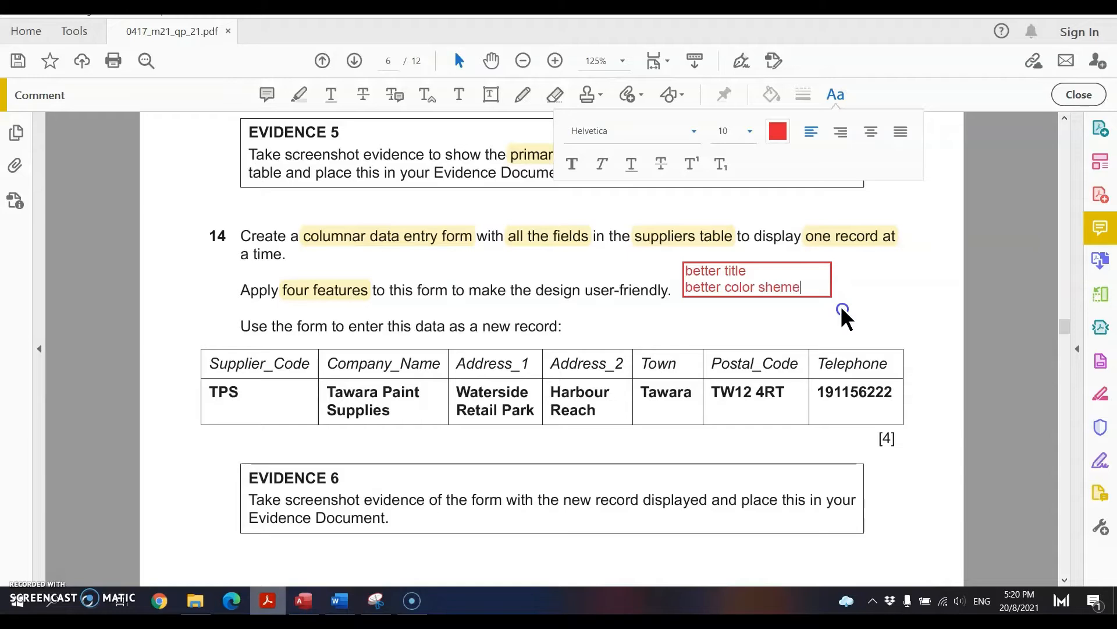
pyautogui.press('BackSpace')
pyautogui.press('BackSpace')
pyautogui.press('BackSpace')
pyautogui.press('BackSpace')
pyautogui.press('BackSpace')
pyautogui.press('BackSpace')
pyautogui.write('sca')
pyautogui.press('BackSpace')
pyautogui.write('heme')
pyautogui.press('Return')
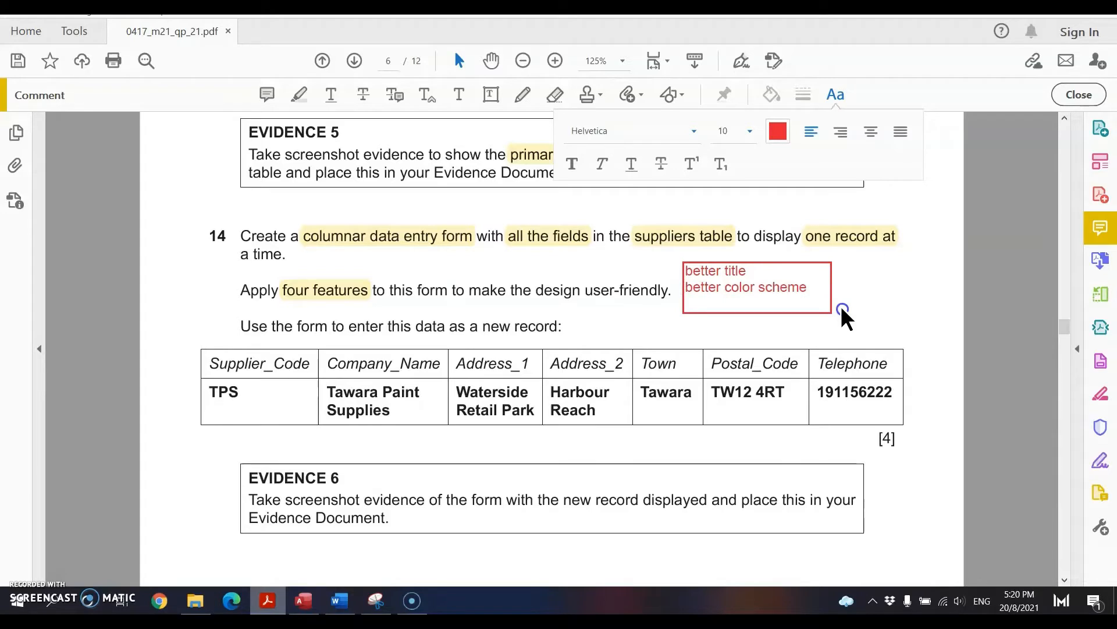
# Extend the comment's list with "meaningful label", "navigation button" and "instruction", each on its own line.
pyautogui.write('meaningful label')
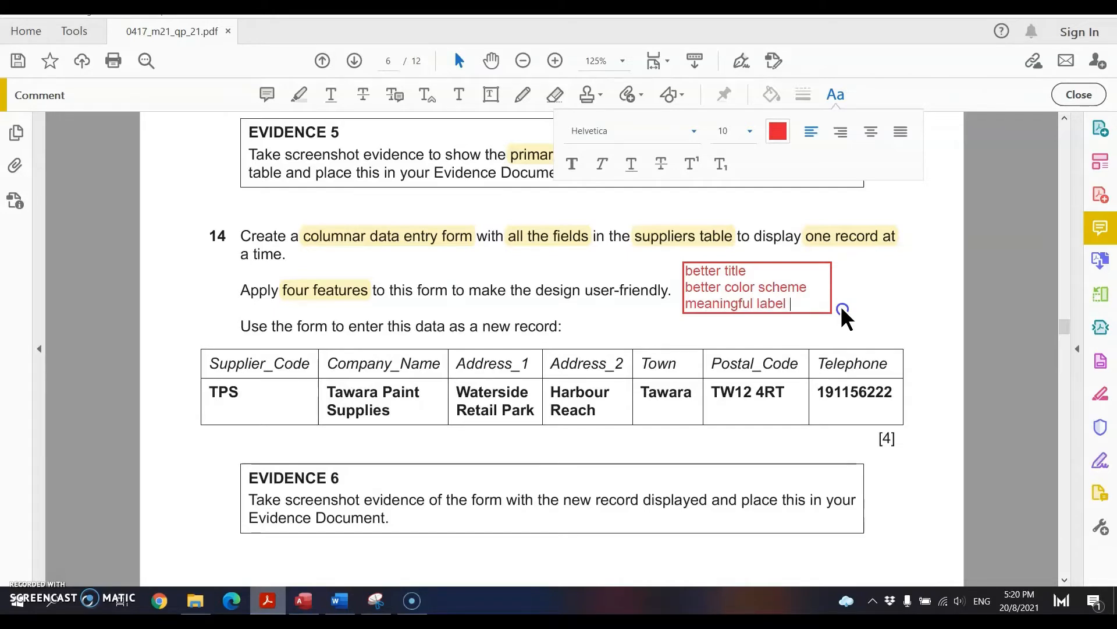
pyautogui.press('Return')
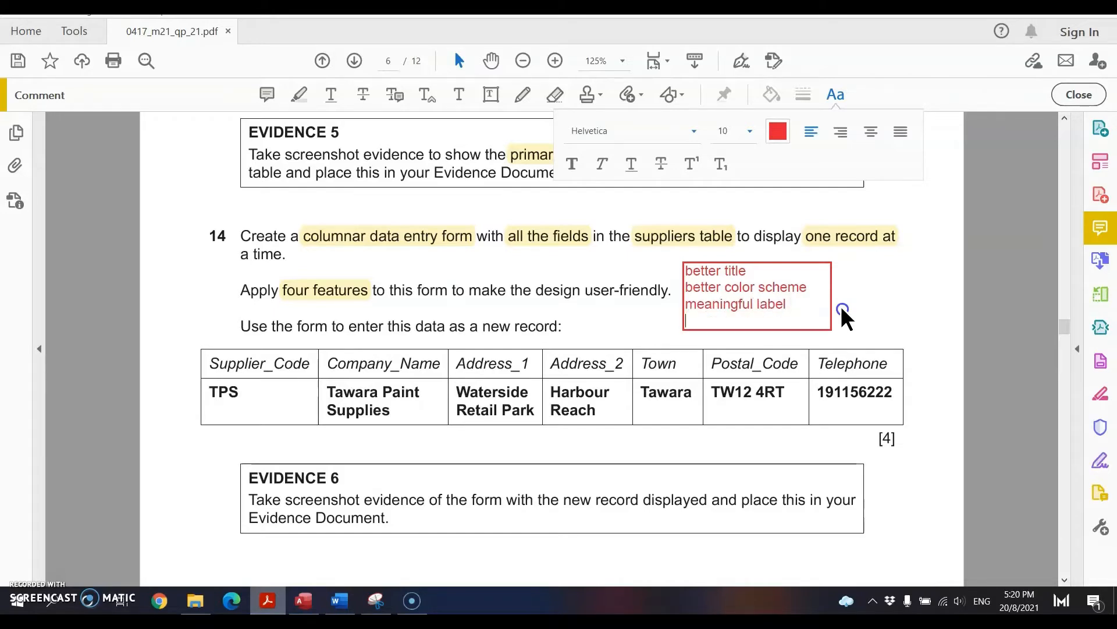
pyautogui.write('n')
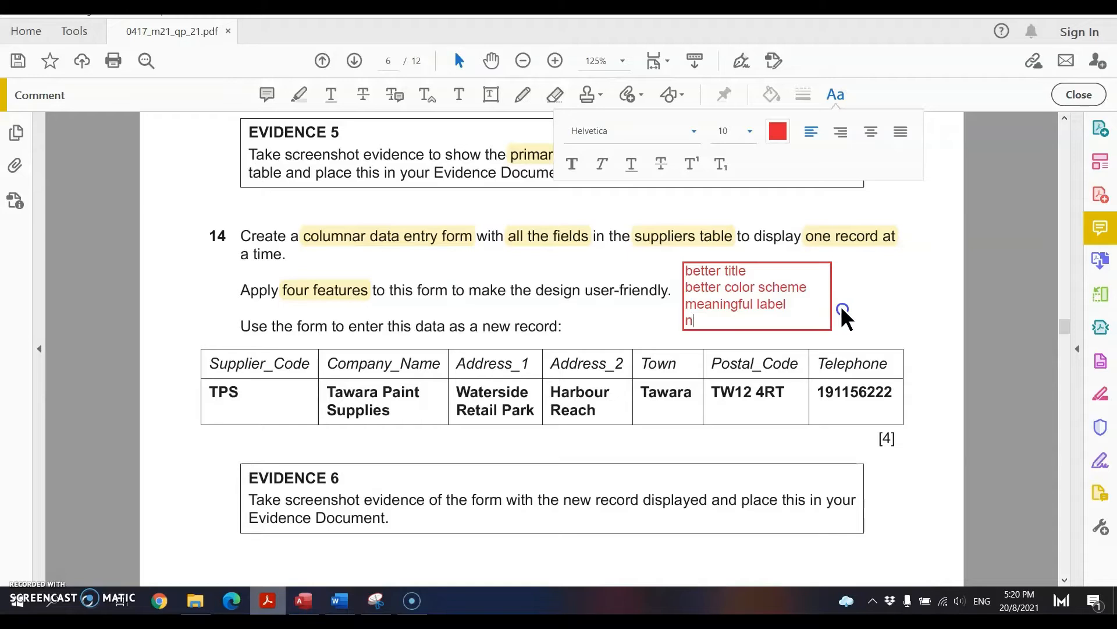
pyautogui.write('avigation button')
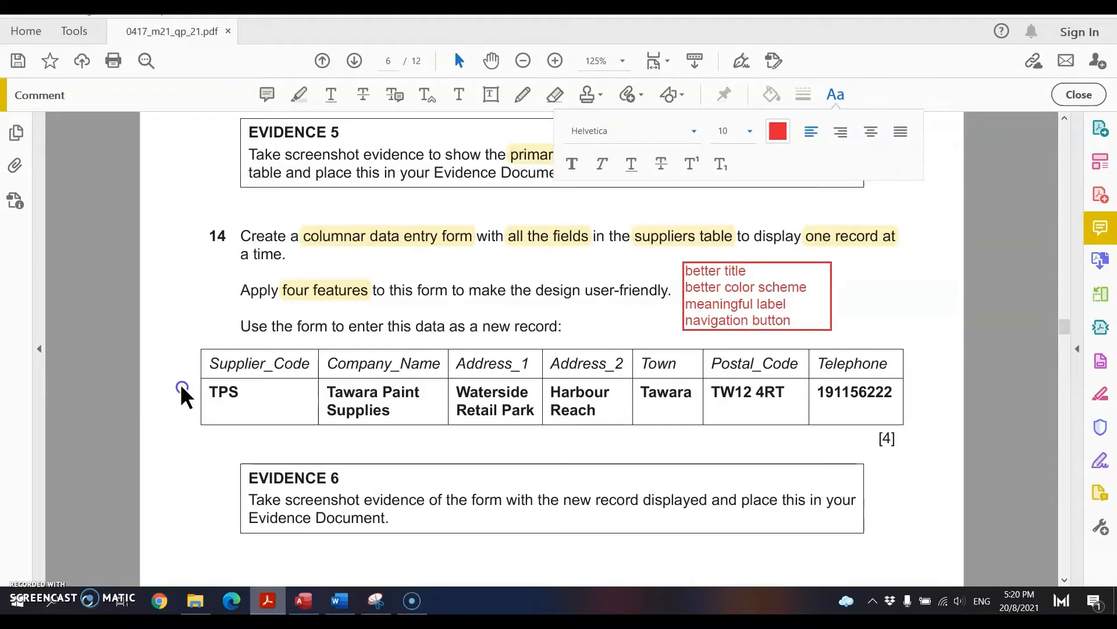
pyautogui.click(527, 421)
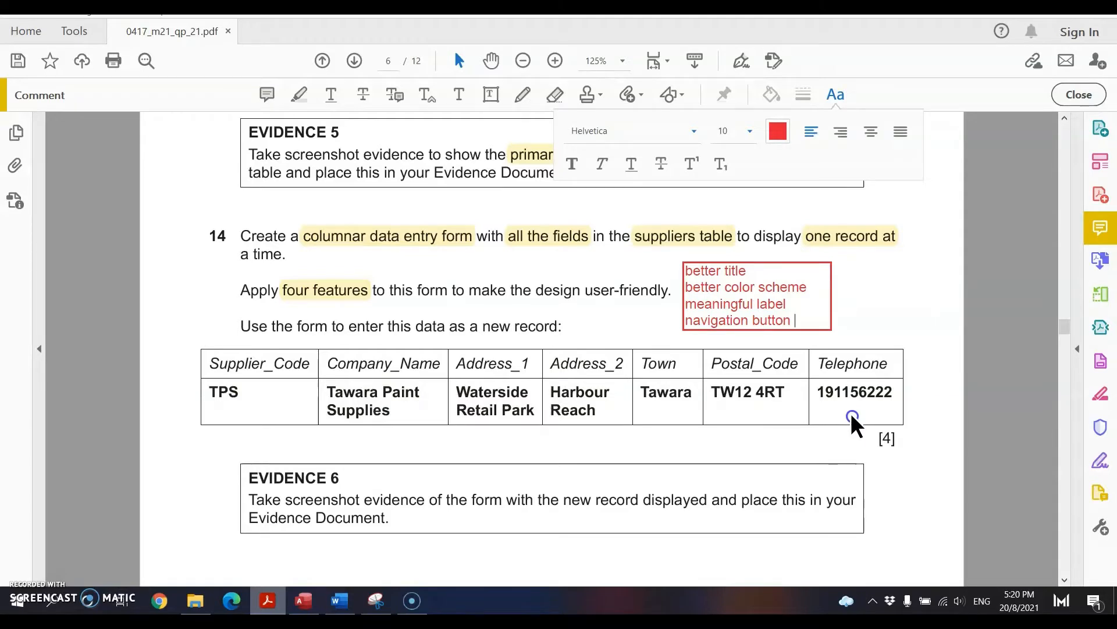
pyautogui.press('Return')
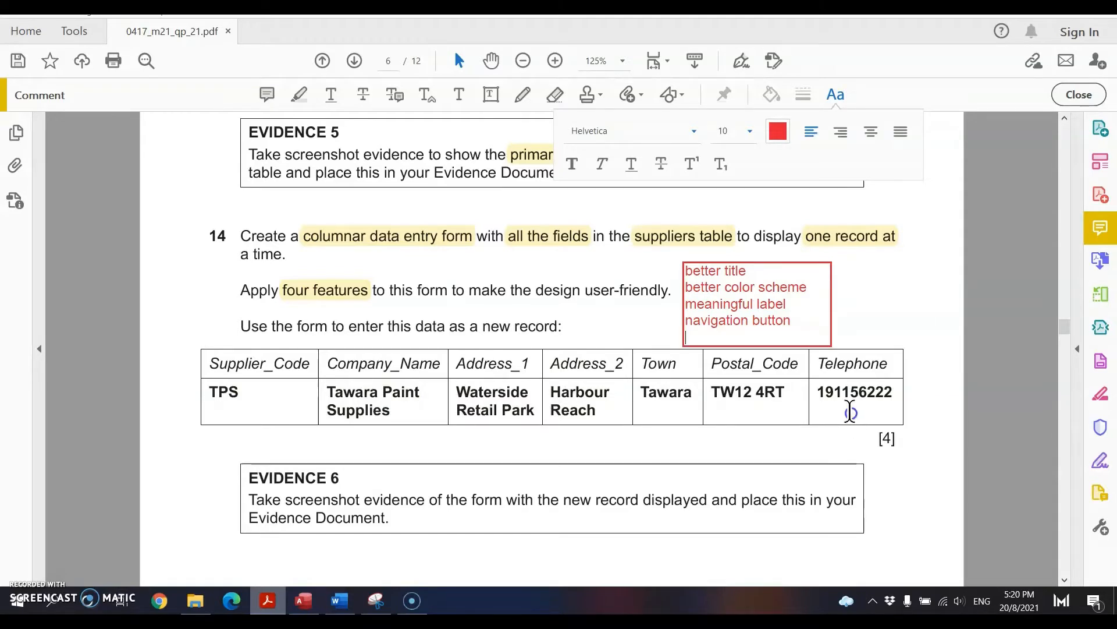
pyautogui.write('instruction')
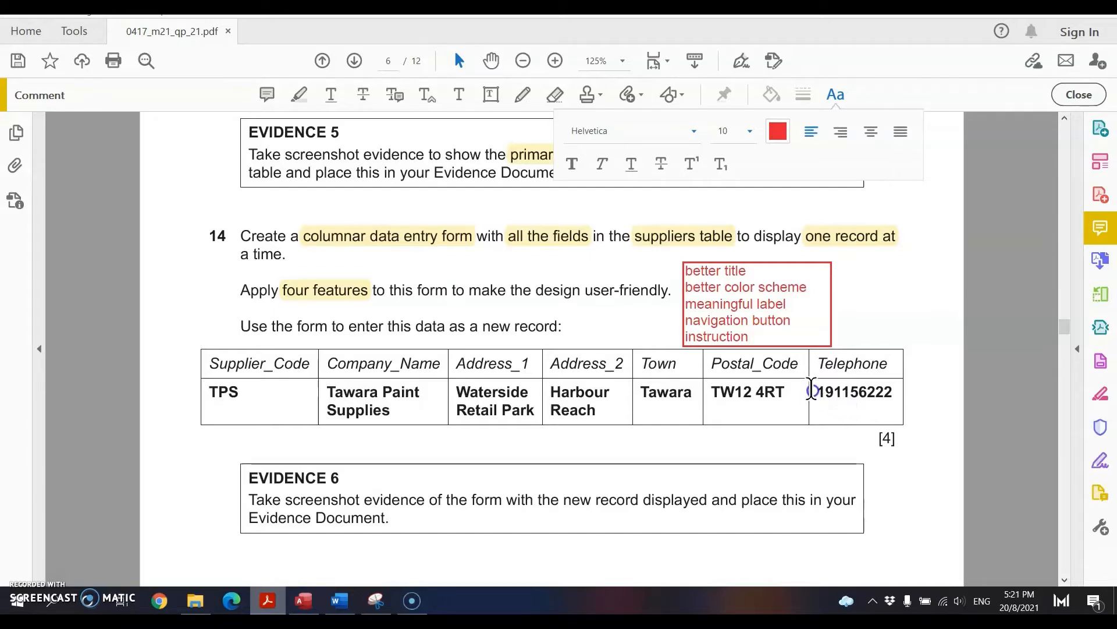
pyautogui.click(750, 326)
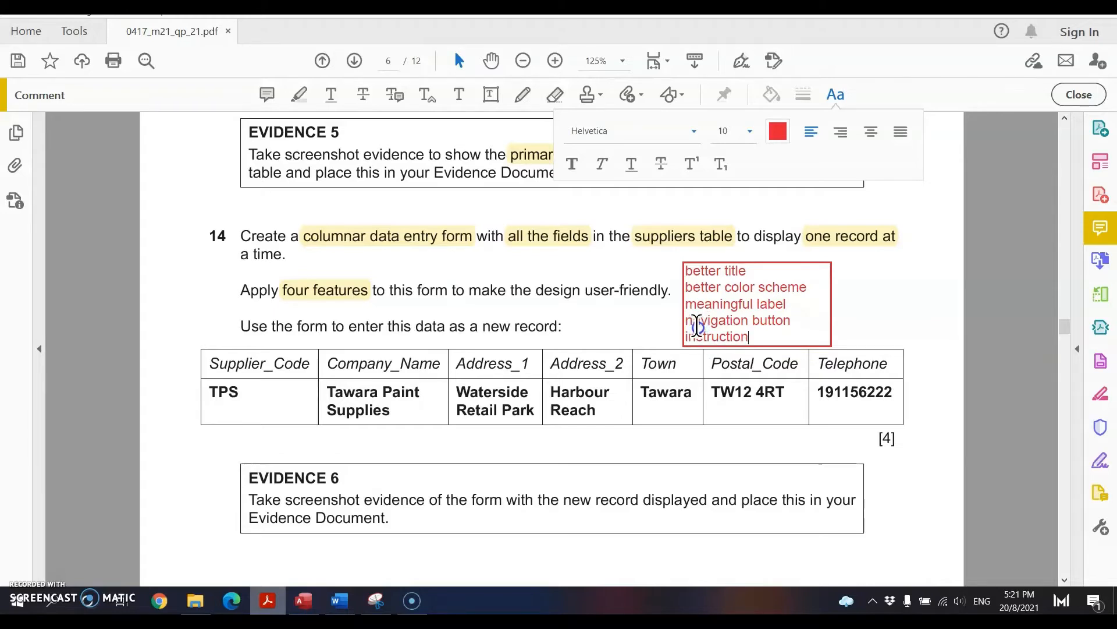
# Switch to Access and create a columnar form with all the fields from the M21SUPPLIERS table.
pyautogui.click(302, 601)
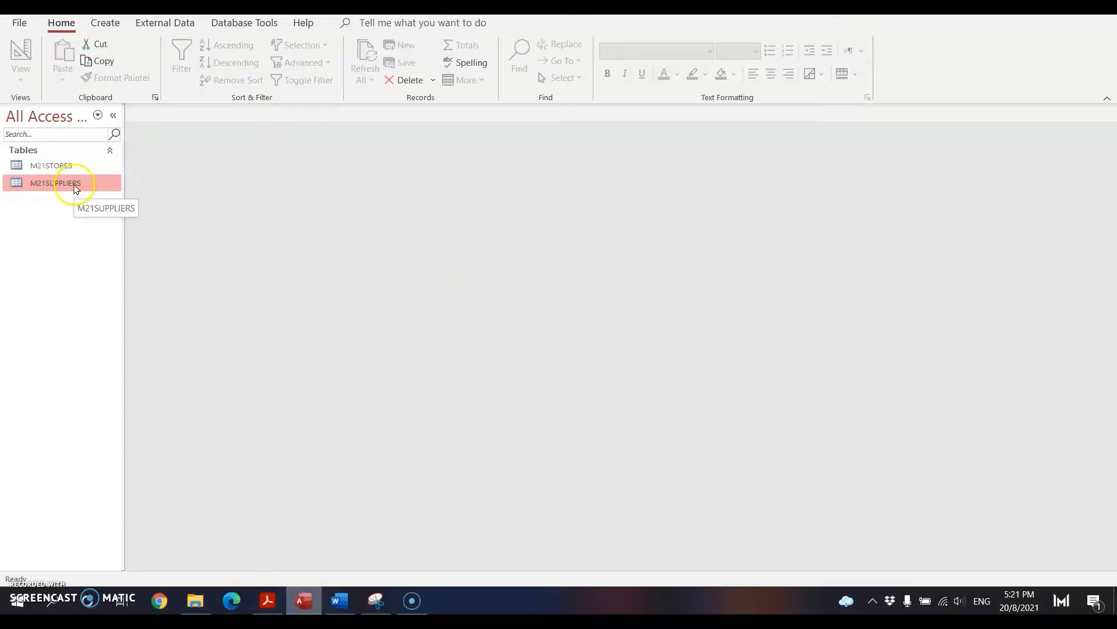
pyautogui.click(107, 24)
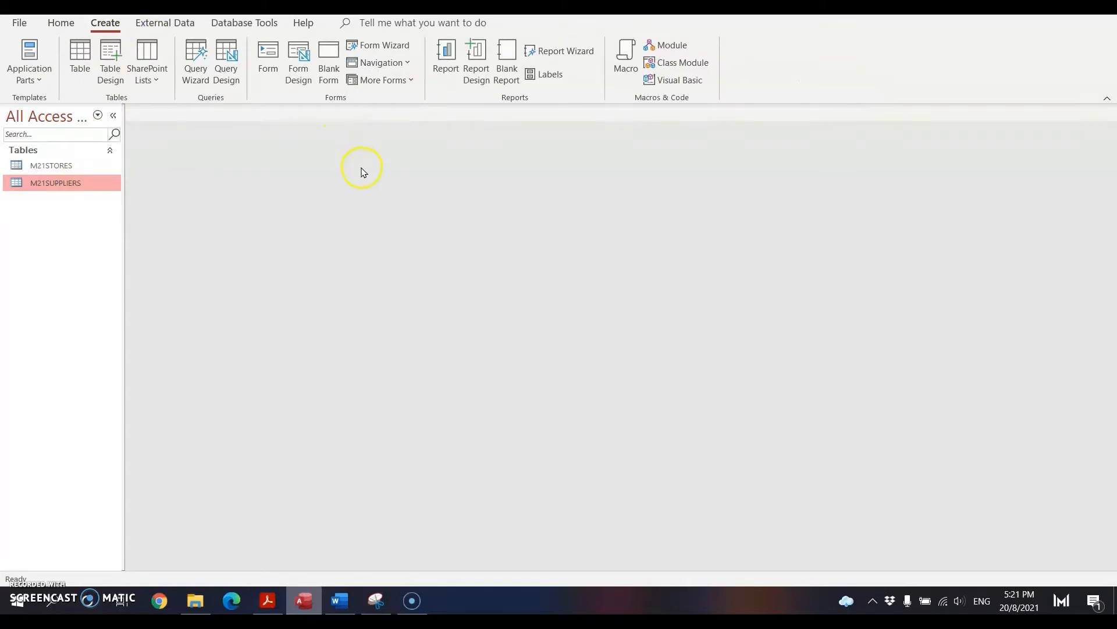
pyautogui.click(268, 87)
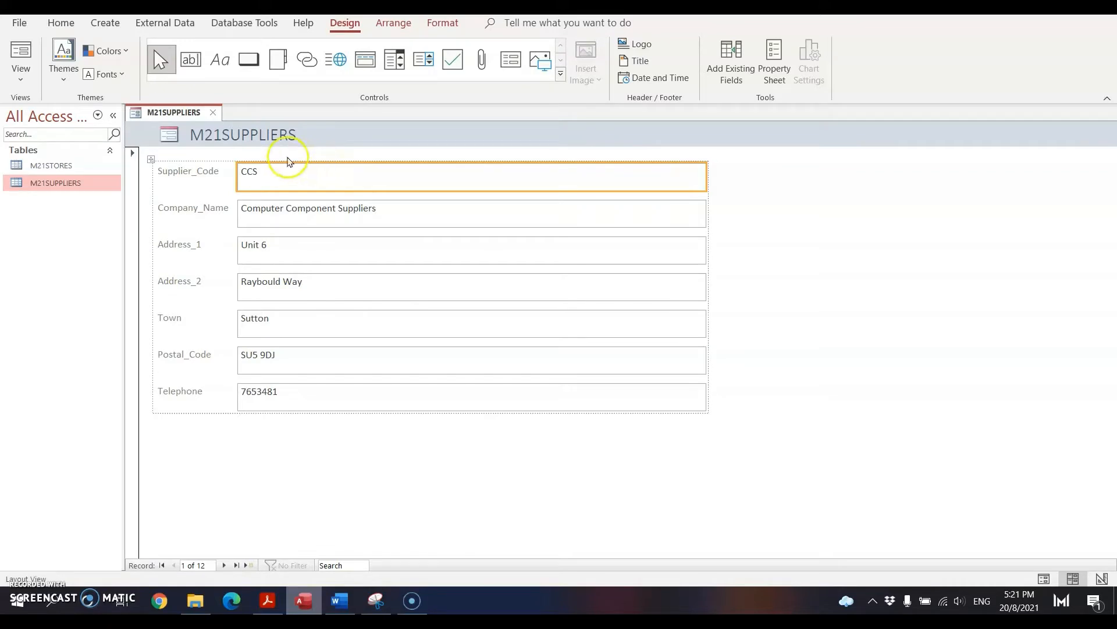
pyautogui.click(312, 166)
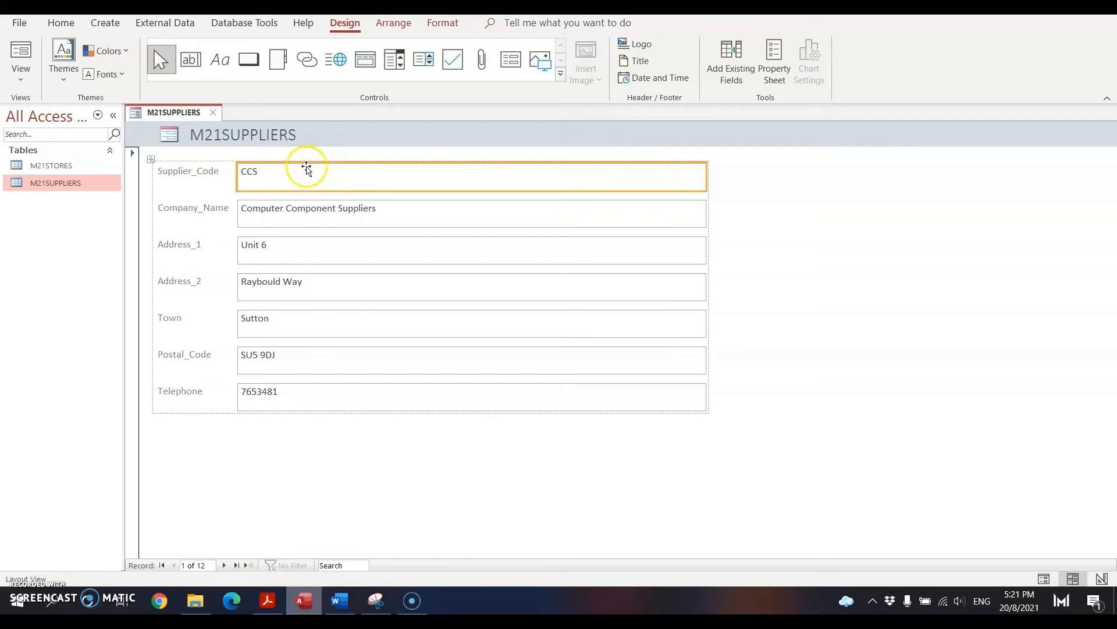
pyautogui.click(104, 23)
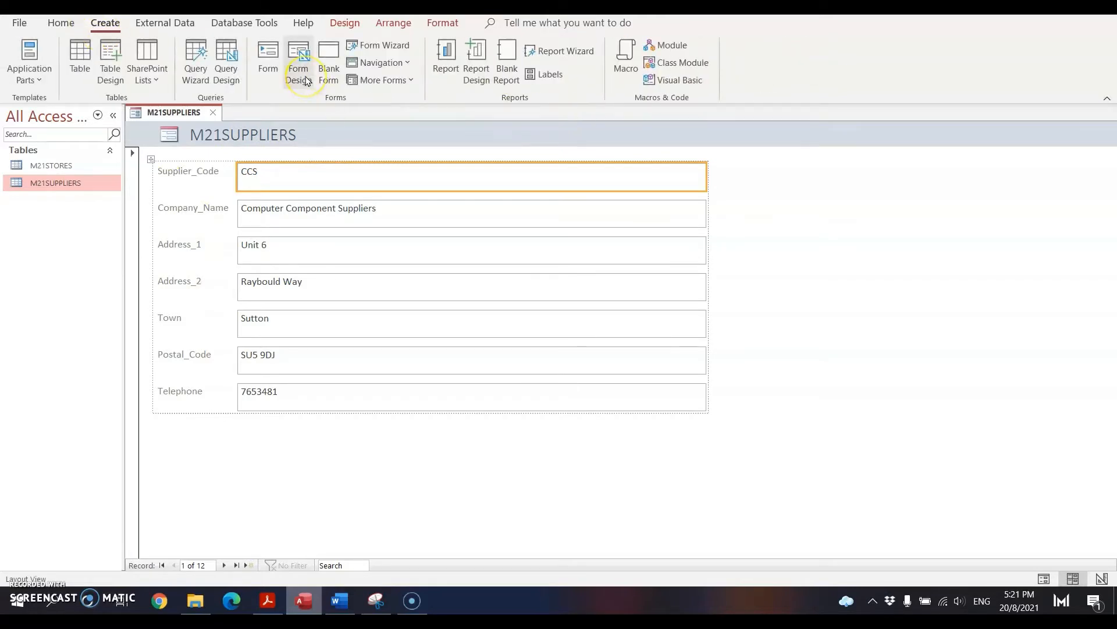
pyautogui.click(306, 87)
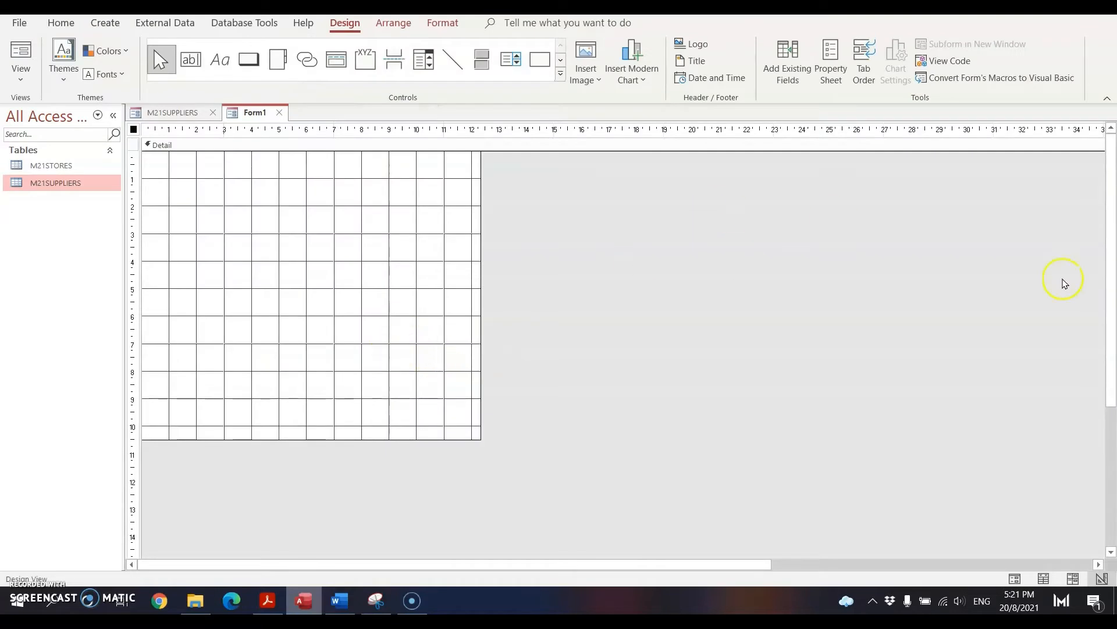
pyautogui.click(806, 86)
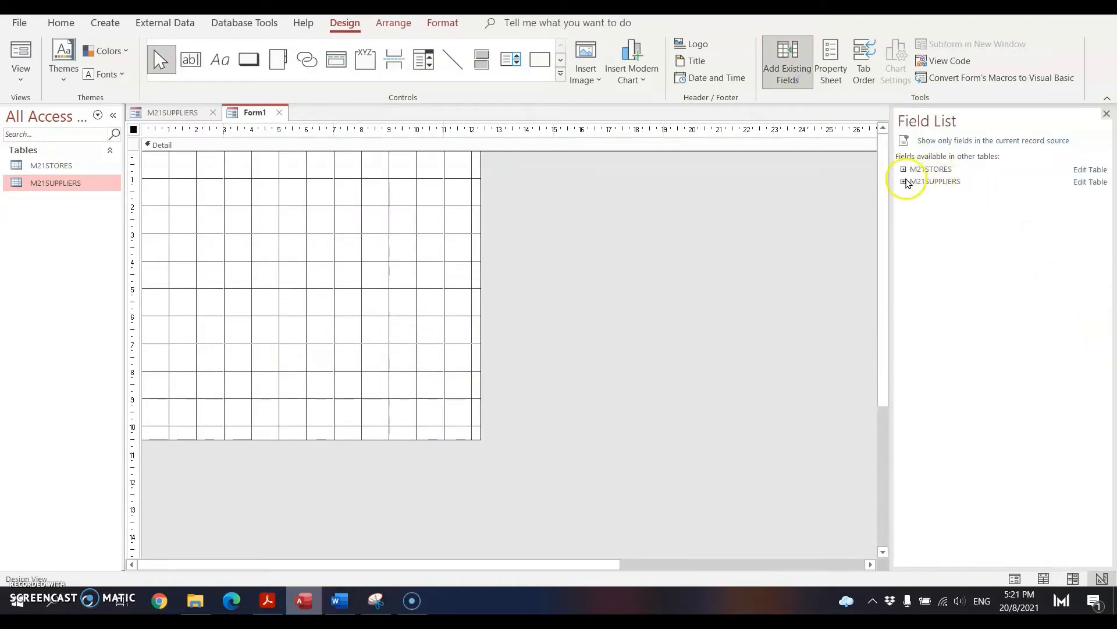
pyautogui.click(904, 182)
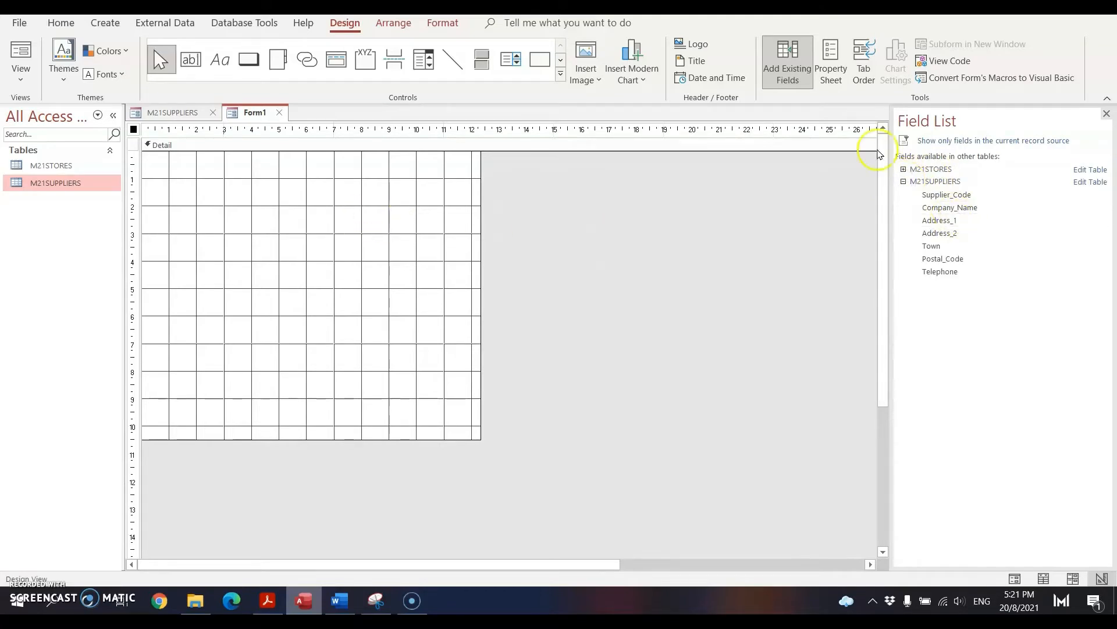
pyautogui.click(1107, 113)
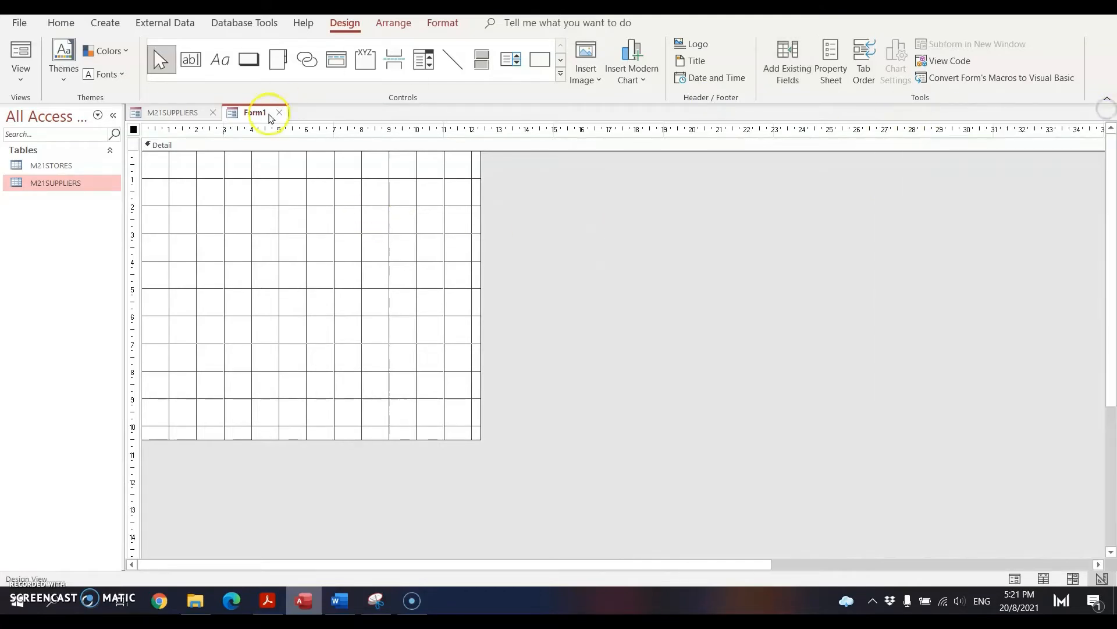
pyautogui.click(279, 112)
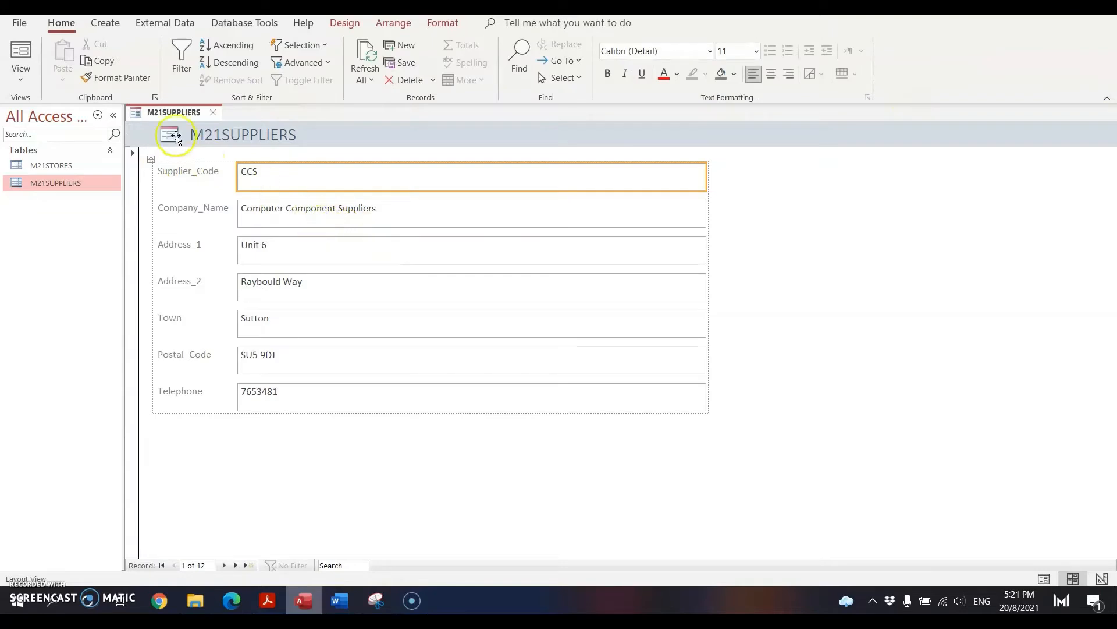
# Replace the form's header title with "Product Suppliers Form".
pyautogui.click(239, 137)
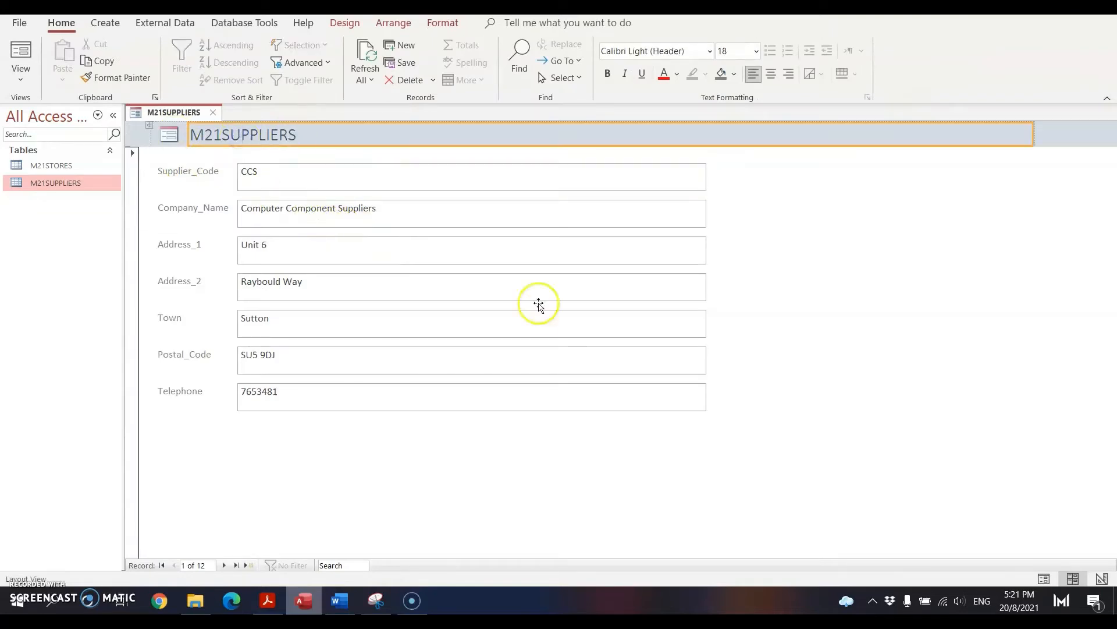
pyautogui.click(1073, 580)
pyautogui.click(288, 138)
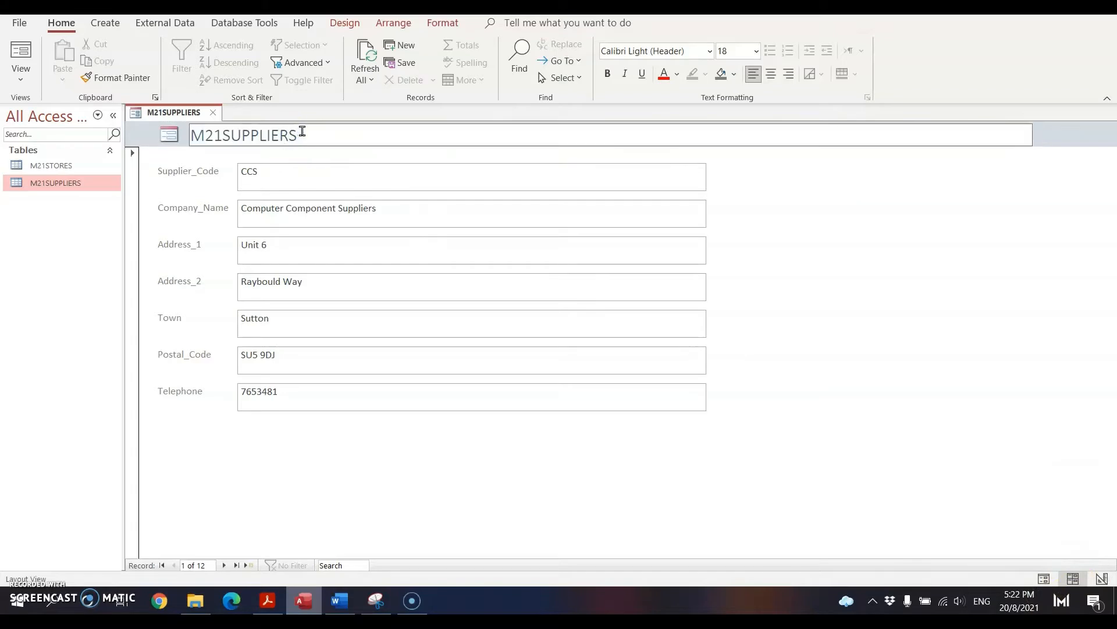
pyautogui.moveTo(297, 134); pyautogui.dragTo(165, 132)
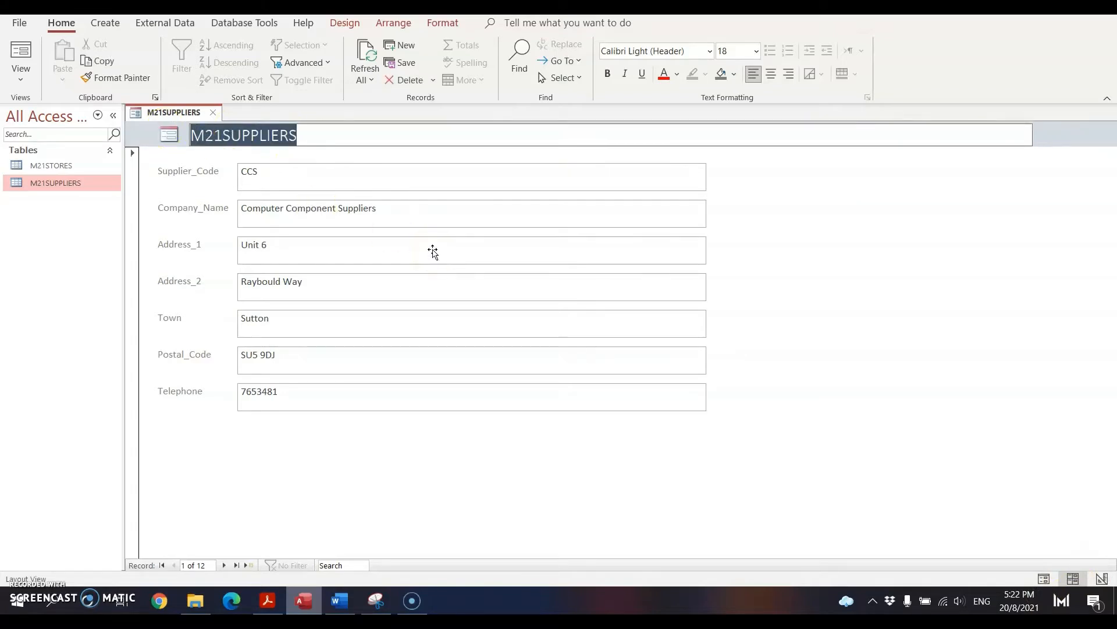
pyautogui.write('Product Suppliers Form')
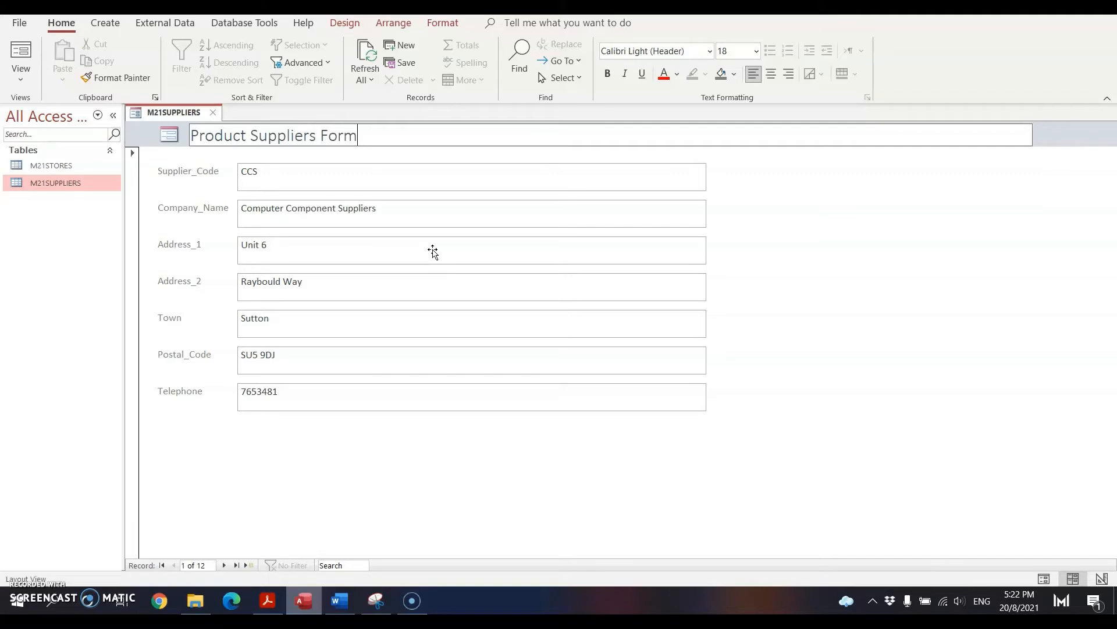
pyautogui.click(753, 197)
# Narrow the form title's box to fit its text and make the title bold.
pyautogui.click(604, 134)
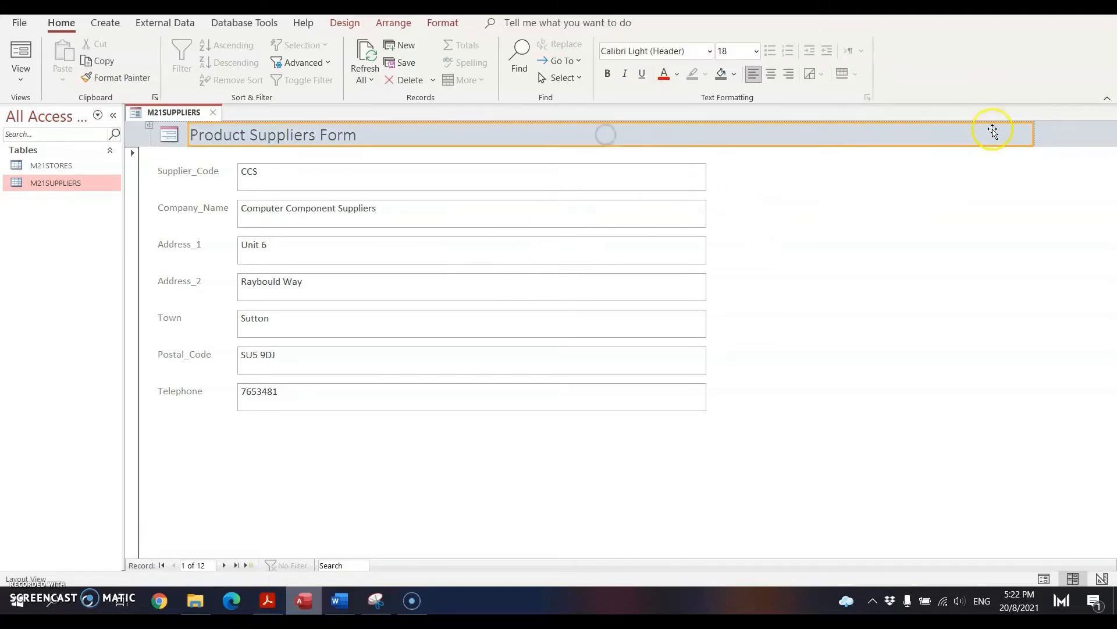
pyautogui.moveTo(1033, 133); pyautogui.dragTo(389, 133)
pyautogui.click(443, 23)
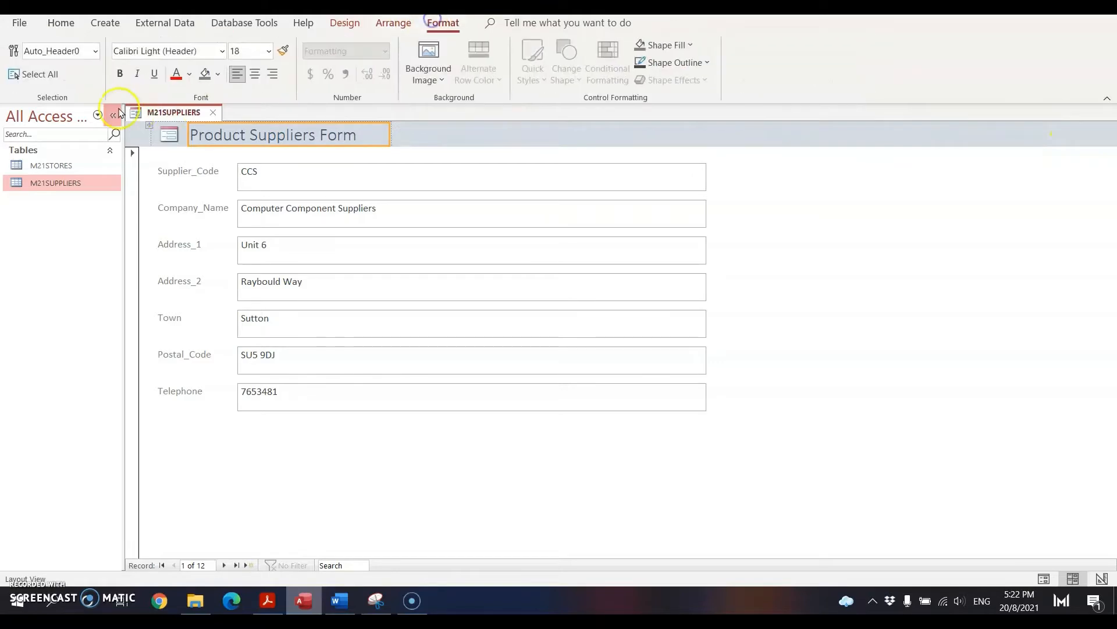
pyautogui.click(120, 73)
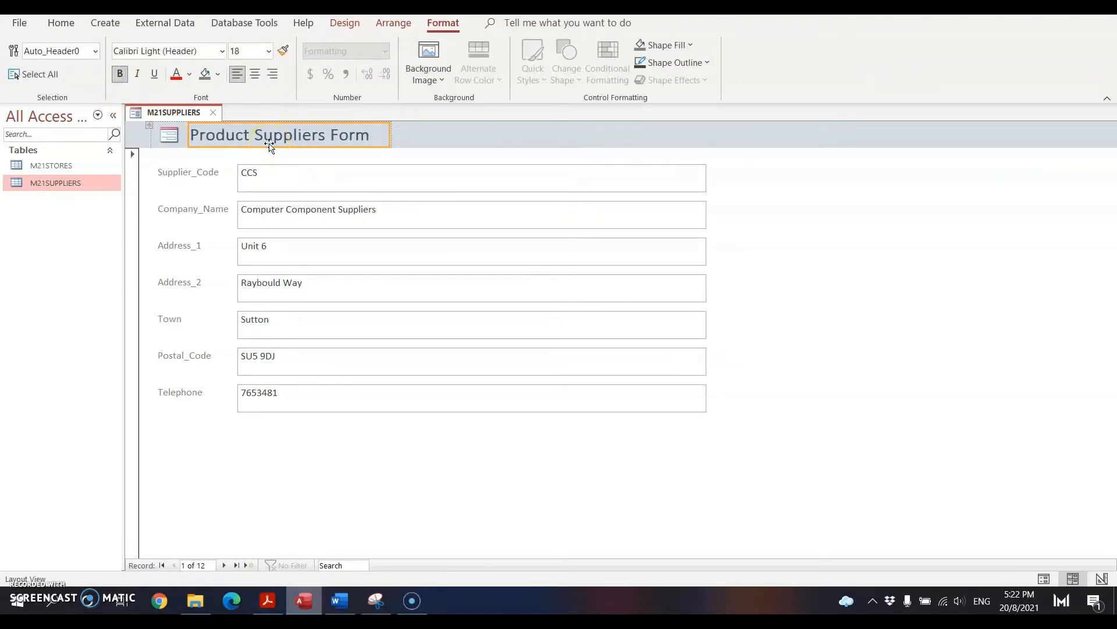
# Reduce the heights of the Supplier_Code, Company_Name, Address_1, Address_2 and Town field boxes to a single line of text.
pyautogui.click(191, 176)
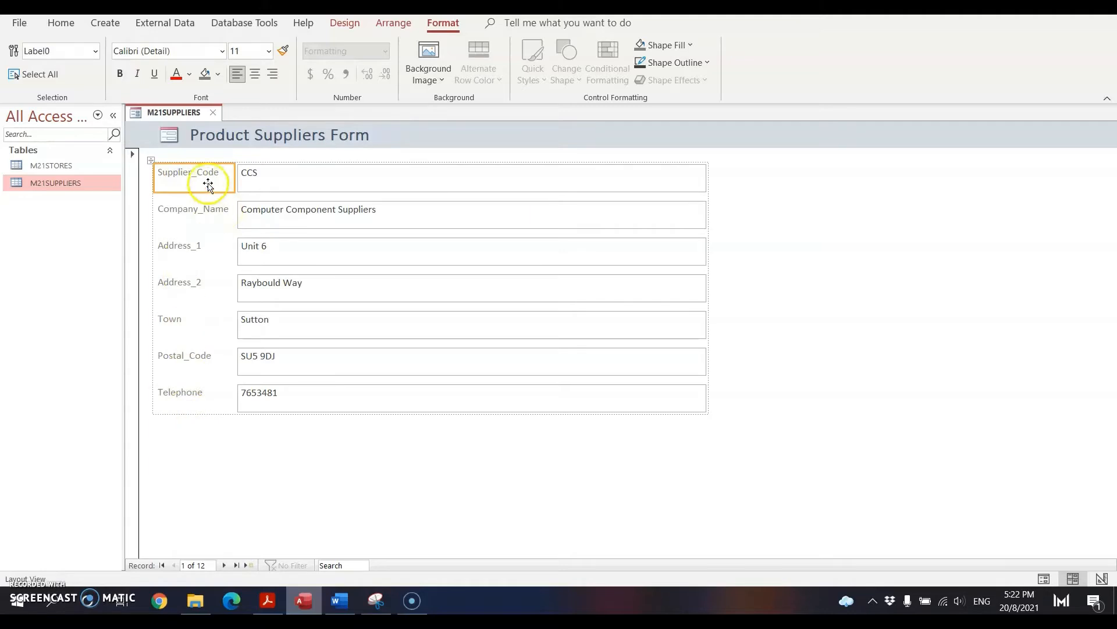
pyautogui.press('ctrl')
pyautogui.click(308, 180)
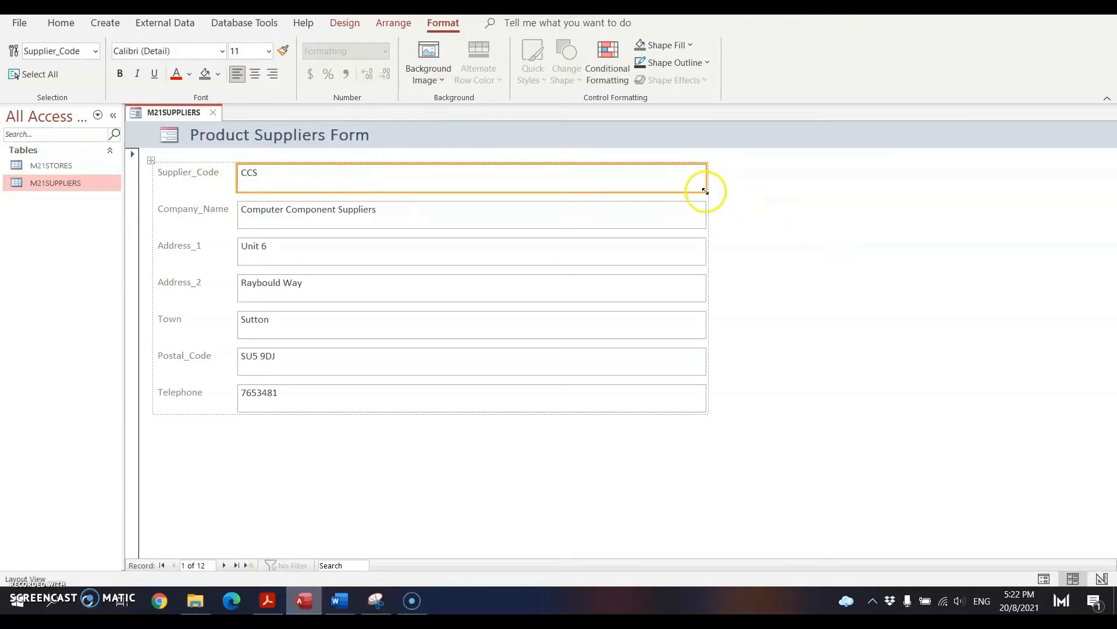
pyautogui.moveTo(705, 190); pyautogui.dragTo(705, 280)
pyautogui.click(691, 208)
pyautogui.click(699, 230)
pyautogui.click(697, 260)
pyautogui.click(684, 282)
# Shorten the Postal_Code and Telephone boxes to one text line and narrow all the field boxes to just beyond the company name.
pyautogui.click(704, 313)
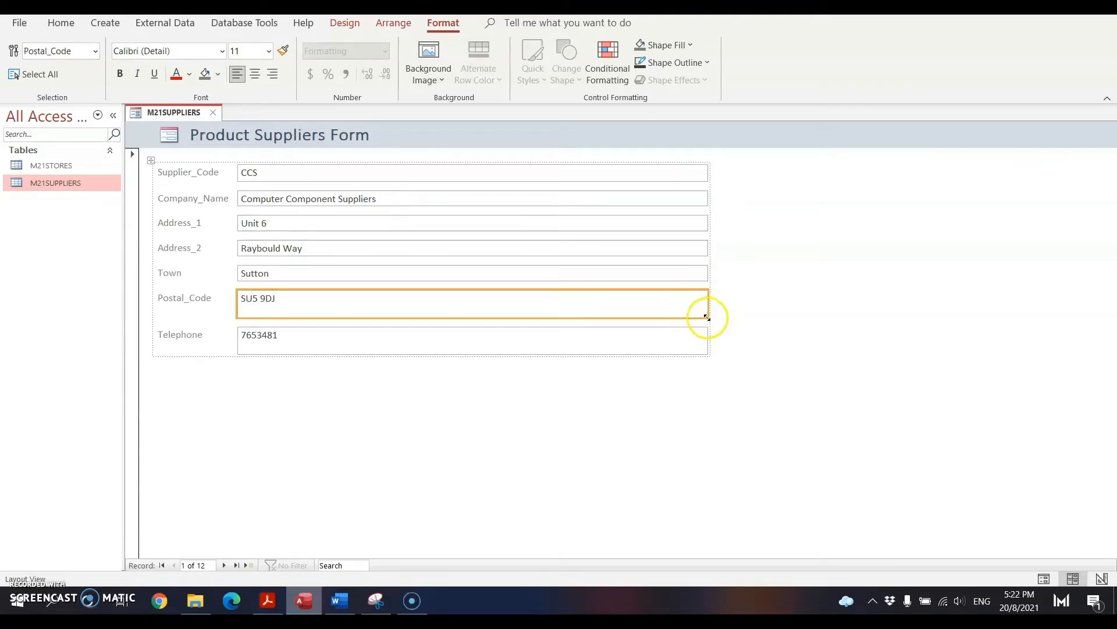
pyautogui.moveTo(707, 317); pyautogui.dragTo(708, 308)
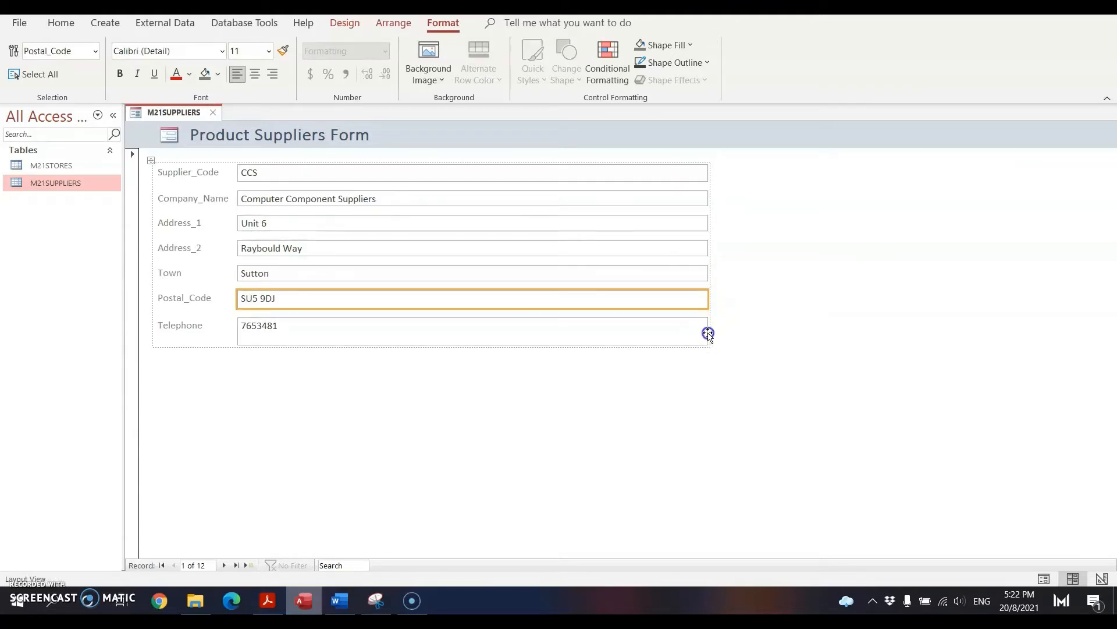
pyautogui.click(708, 334)
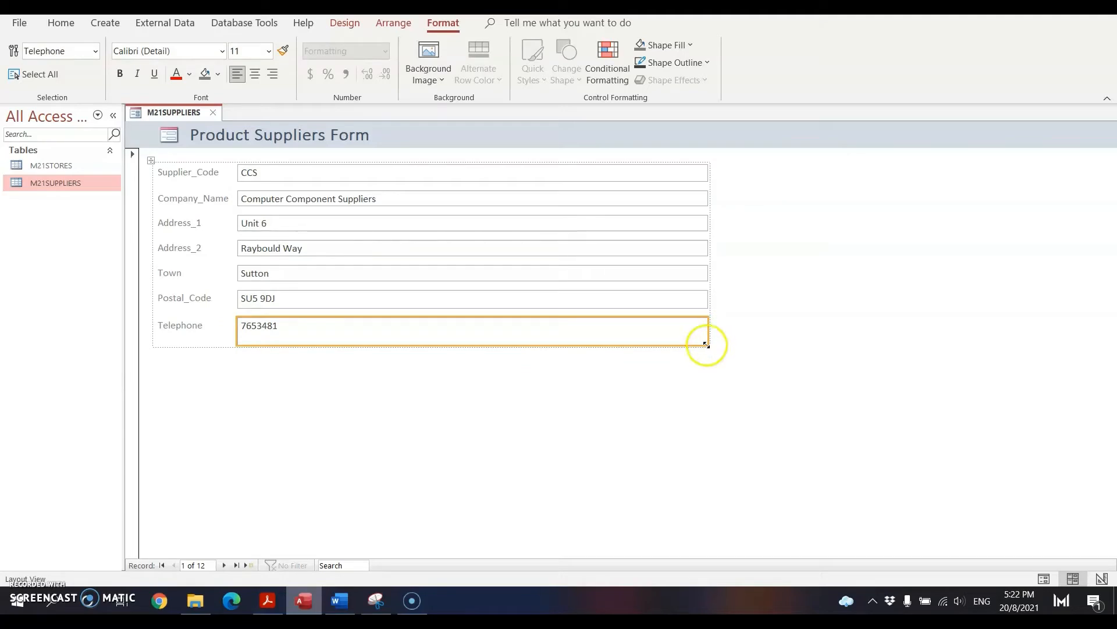
pyautogui.moveTo(706, 344); pyautogui.dragTo(706, 336)
pyautogui.click(703, 199)
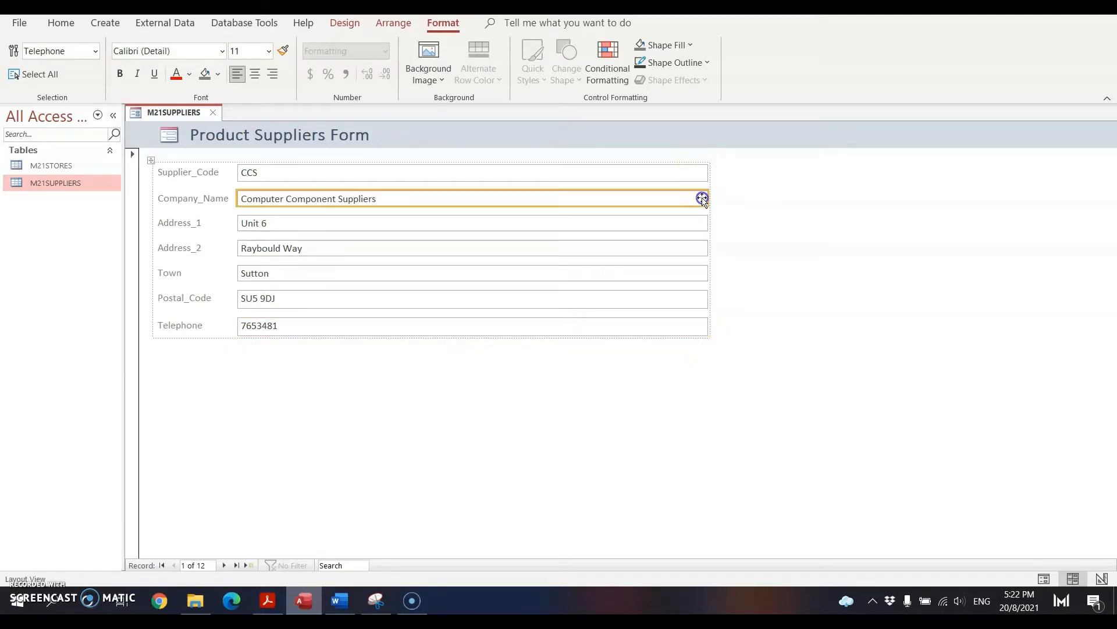
pyautogui.moveTo(707, 199); pyautogui.dragTo(422, 197)
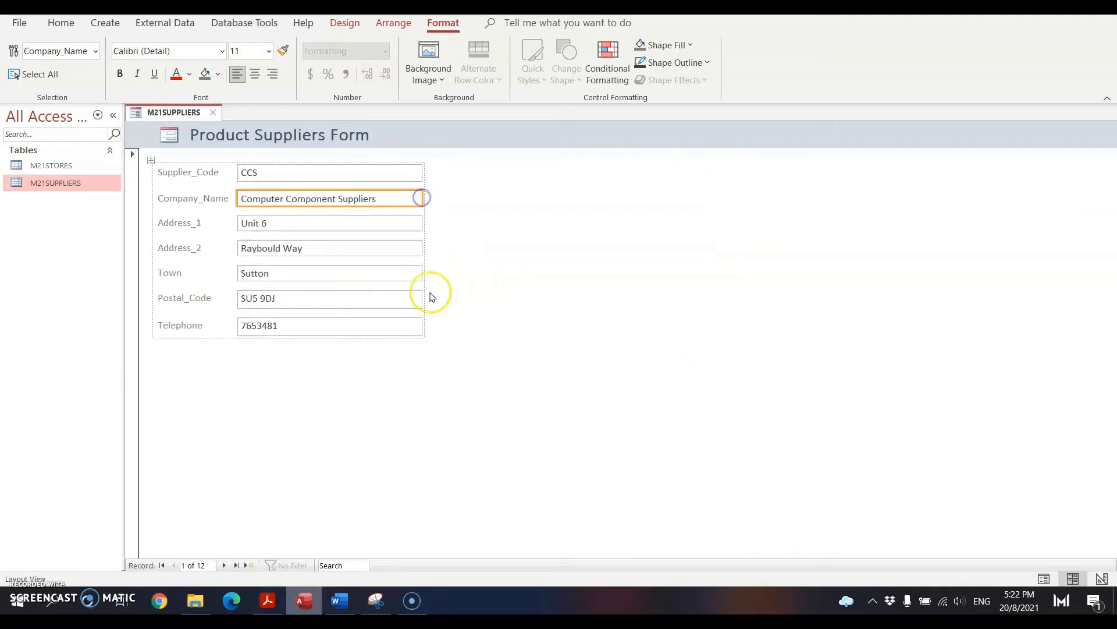
# Replace the Supplier_Code label's text with "Enter the supplier code".
pyautogui.click(207, 174)
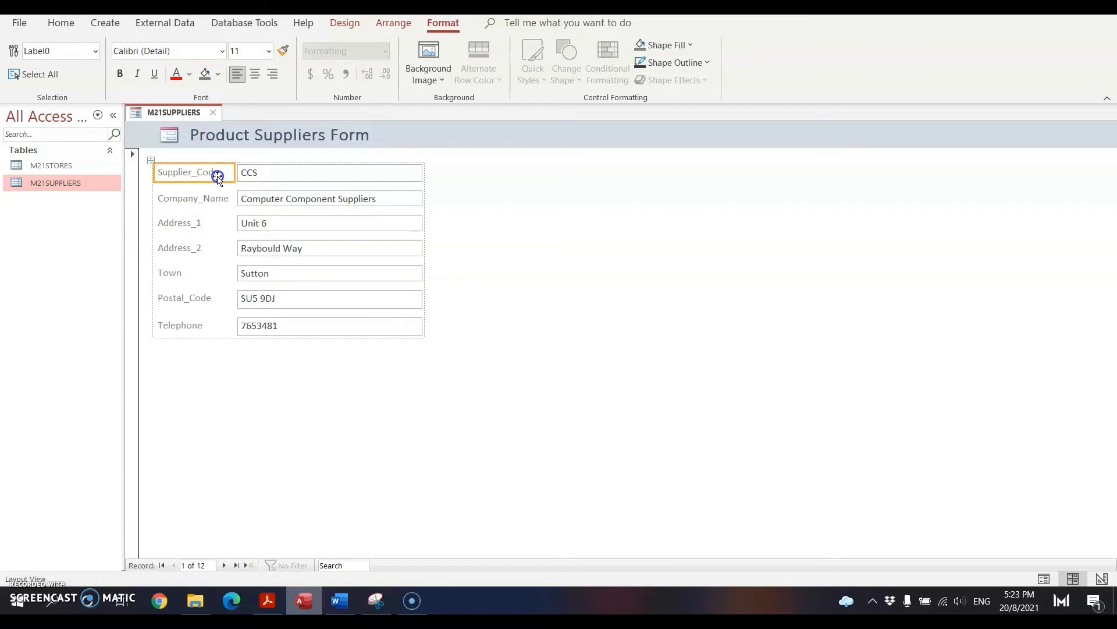
pyautogui.click(217, 175)
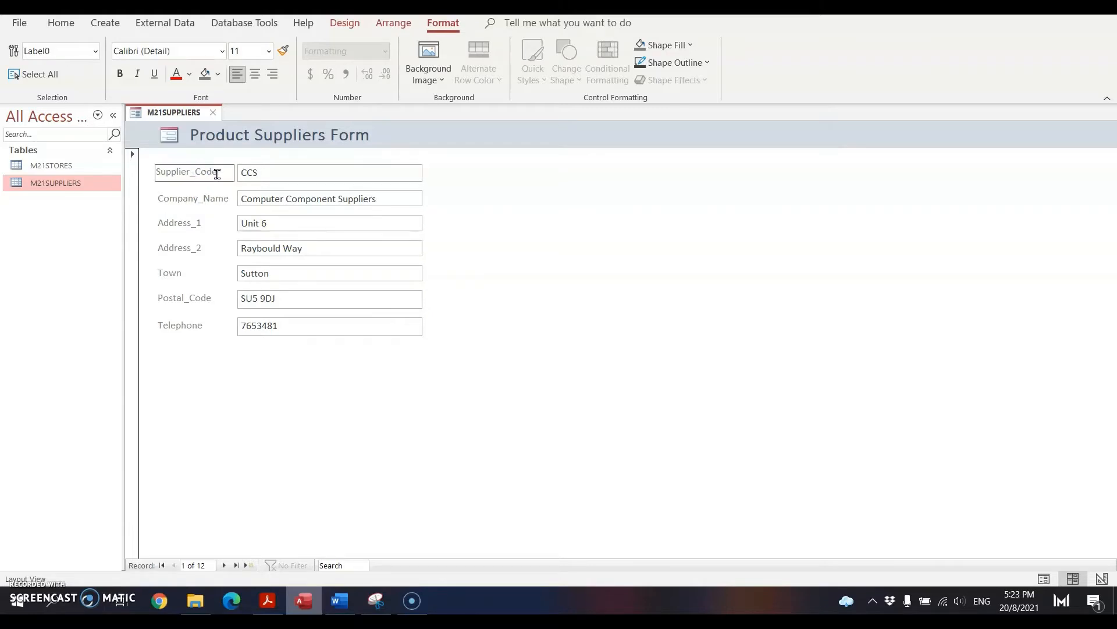
pyautogui.moveTo(219, 174); pyautogui.dragTo(150, 172)
pyautogui.write('Enter the s')
pyautogui.click(575, 203)
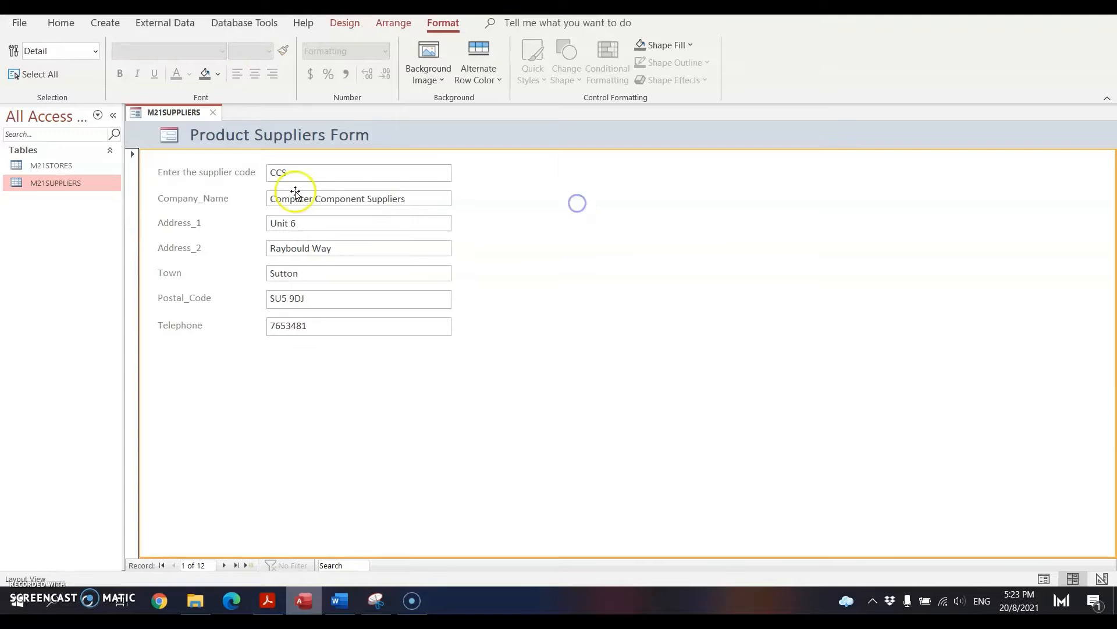
# Replace the Company_Name label's text with "Enter the company name".
pyautogui.click(231, 197)
pyautogui.click(233, 199)
pyautogui.doubleClick(230, 199)
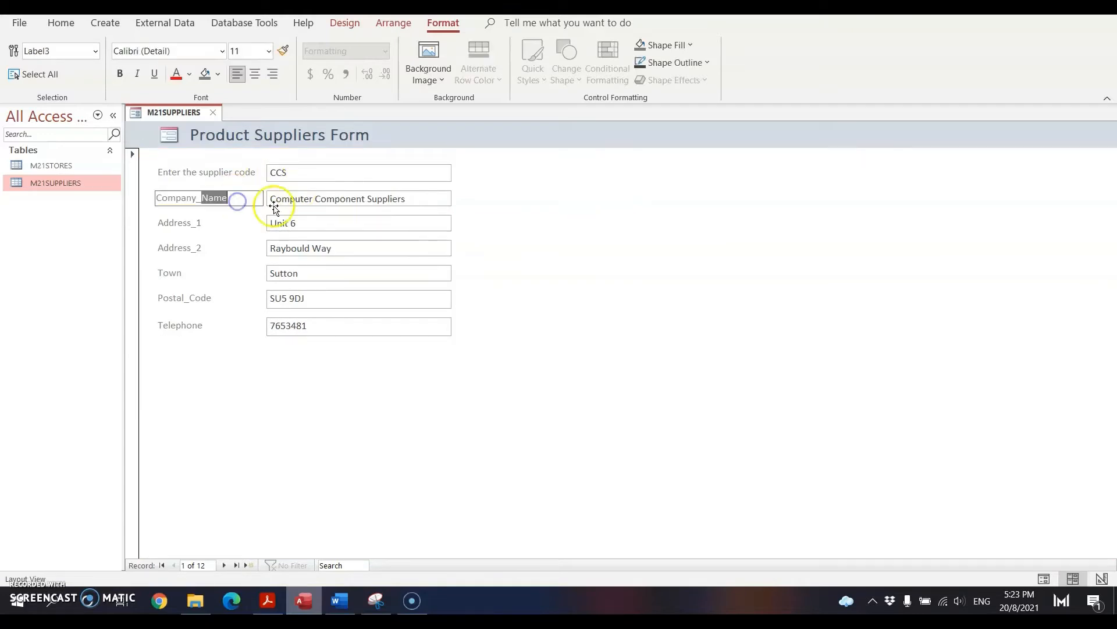
pyautogui.moveTo(245, 199); pyautogui.dragTo(121, 204)
pyautogui.write('Enter the c')
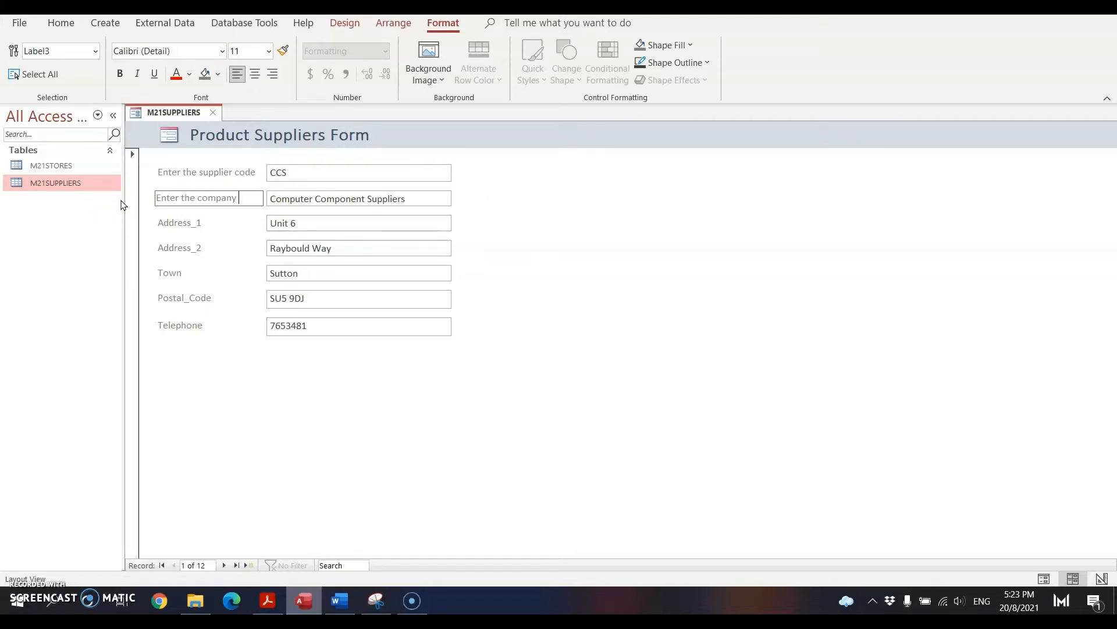
pyautogui.write('ompany name')
# Replace the Address_1 label's text with "Enter the first line of the address:".
pyautogui.click(179, 225)
pyautogui.click(208, 226)
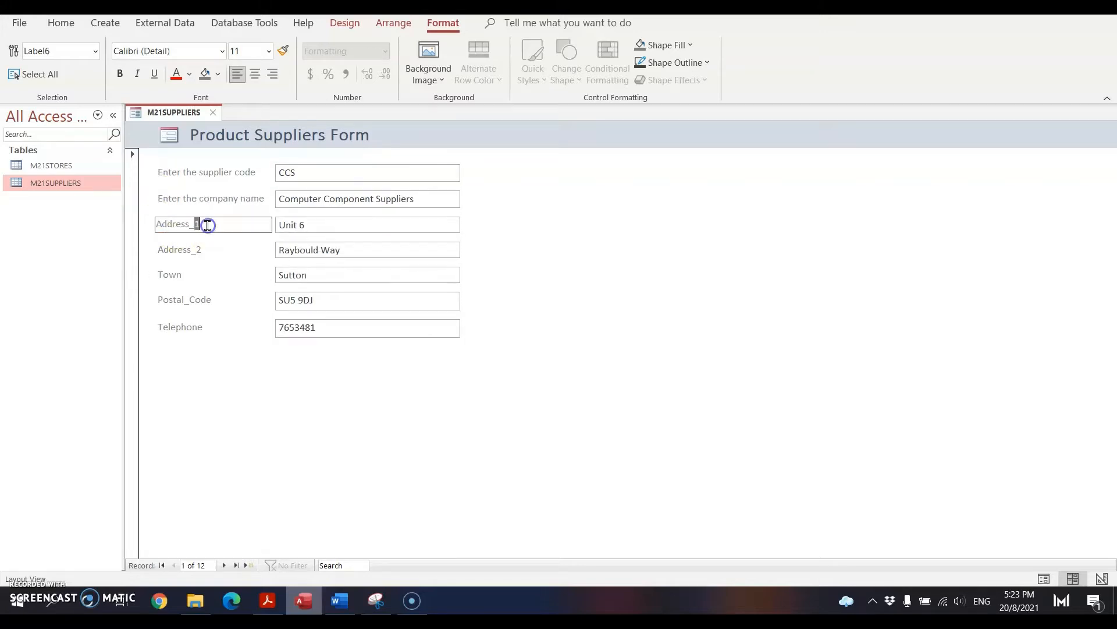
pyautogui.click(213, 222)
pyautogui.moveTo(196, 222); pyautogui.dragTo(127, 218)
pyautogui.moveTo(216, 222); pyautogui.dragTo(110, 220)
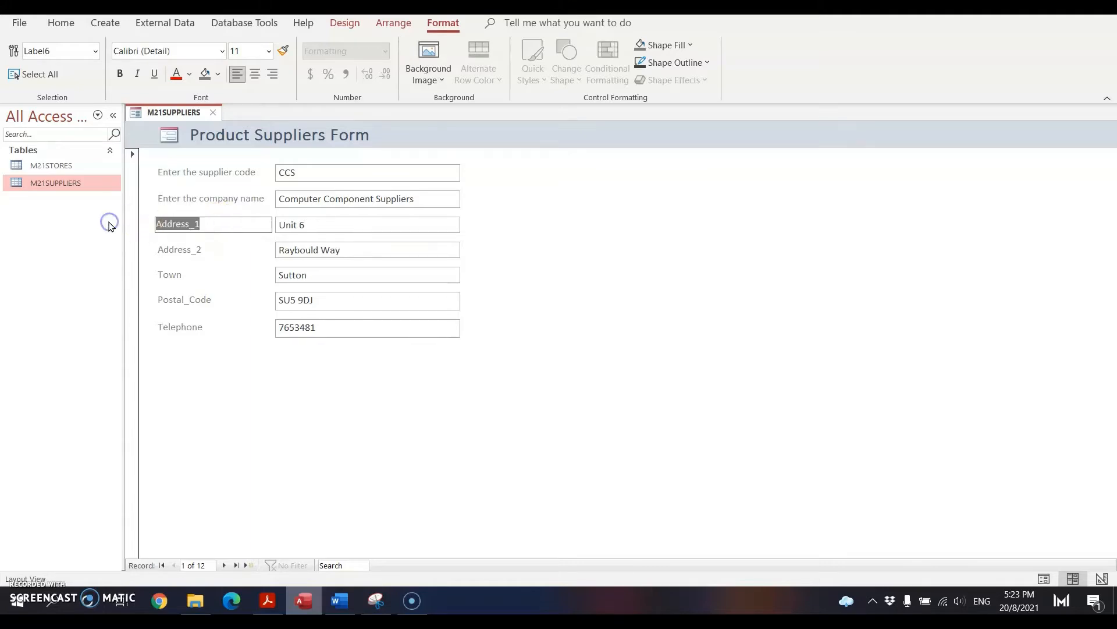
pyautogui.write('Enter the first line of the a')
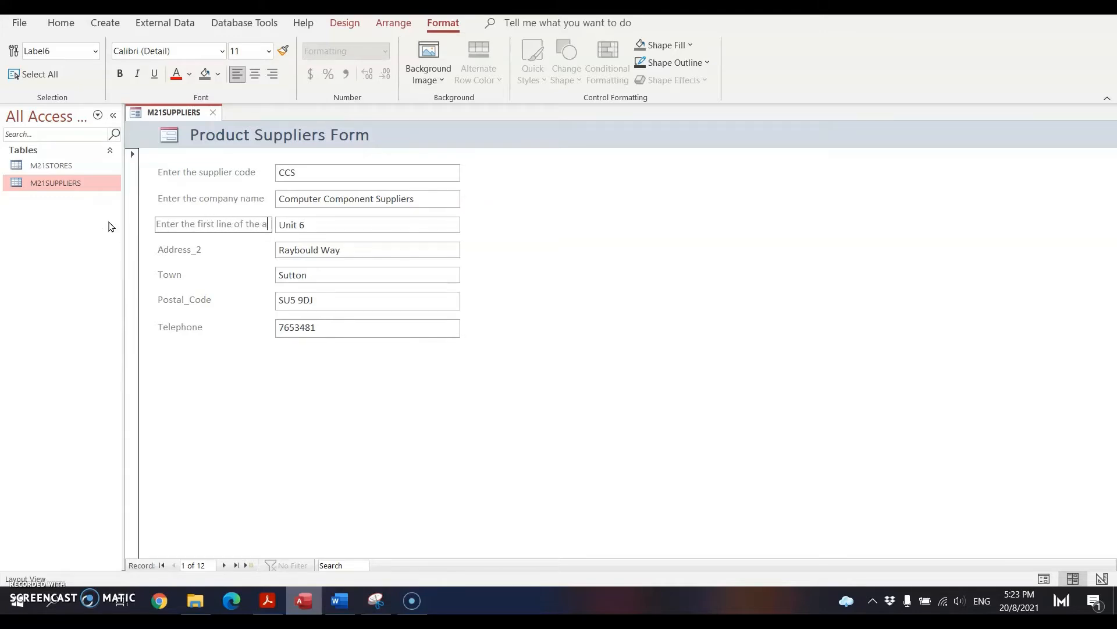
# Replace the Address_2 label's text with "Enter the second line of the address:".
pyautogui.click(191, 247)
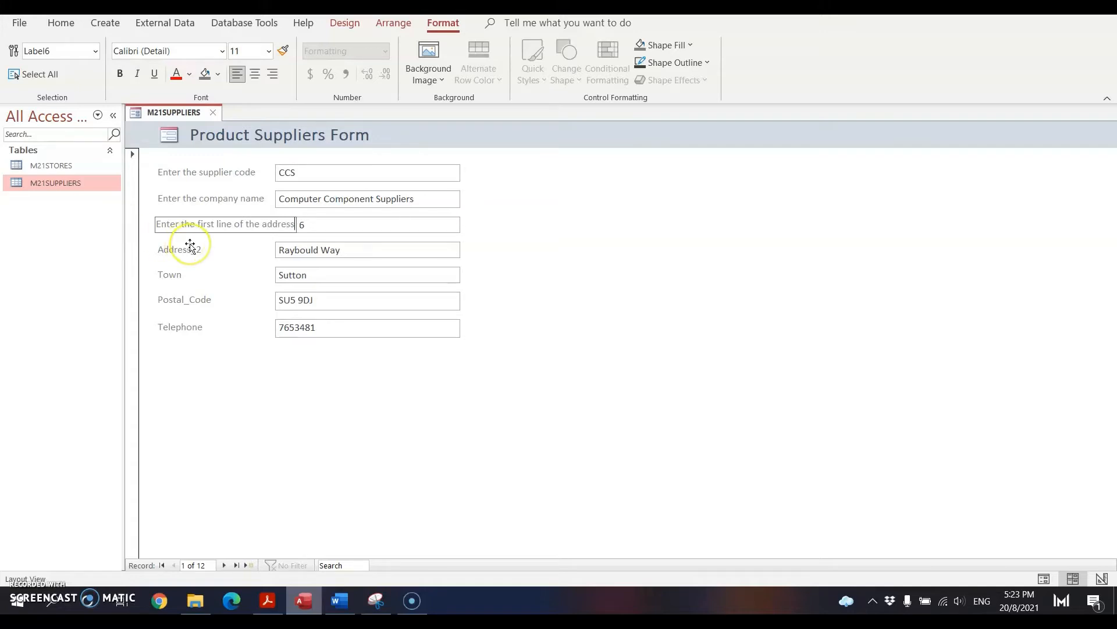
pyautogui.click(230, 254)
pyautogui.click(231, 253)
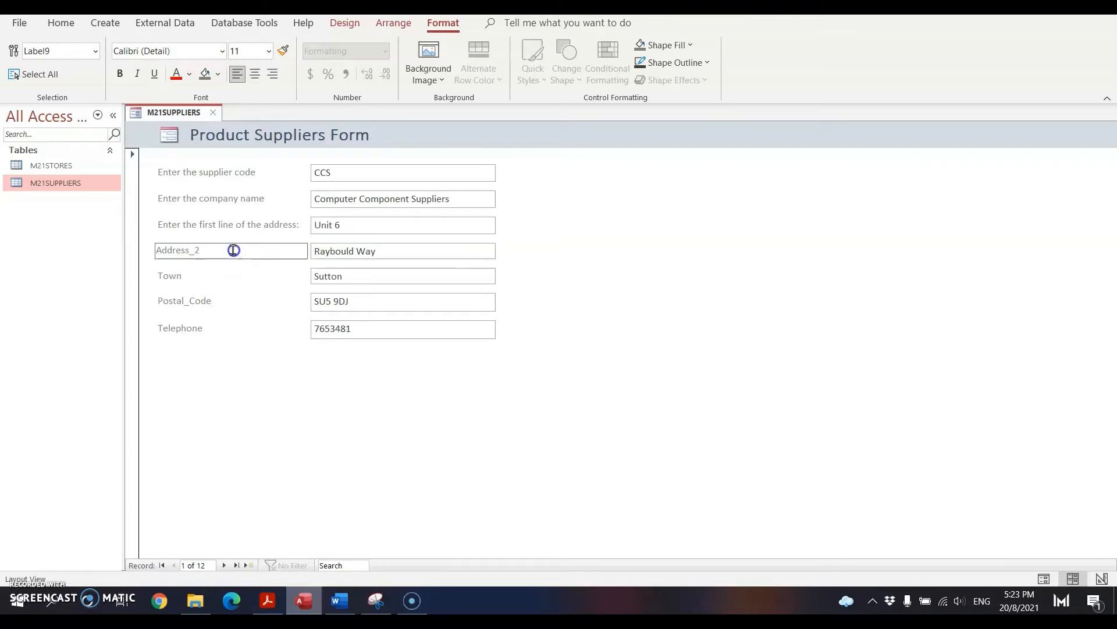
pyautogui.moveTo(231, 253); pyautogui.dragTo(90, 256)
pyautogui.write('Enter the')
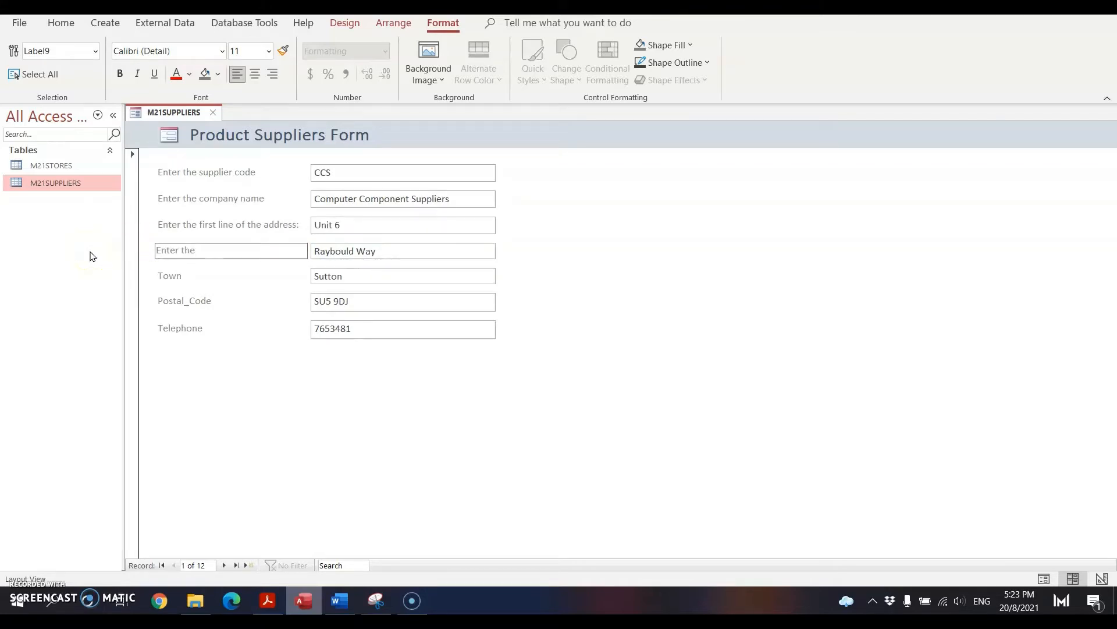
pyautogui.write(' second line of the address:')
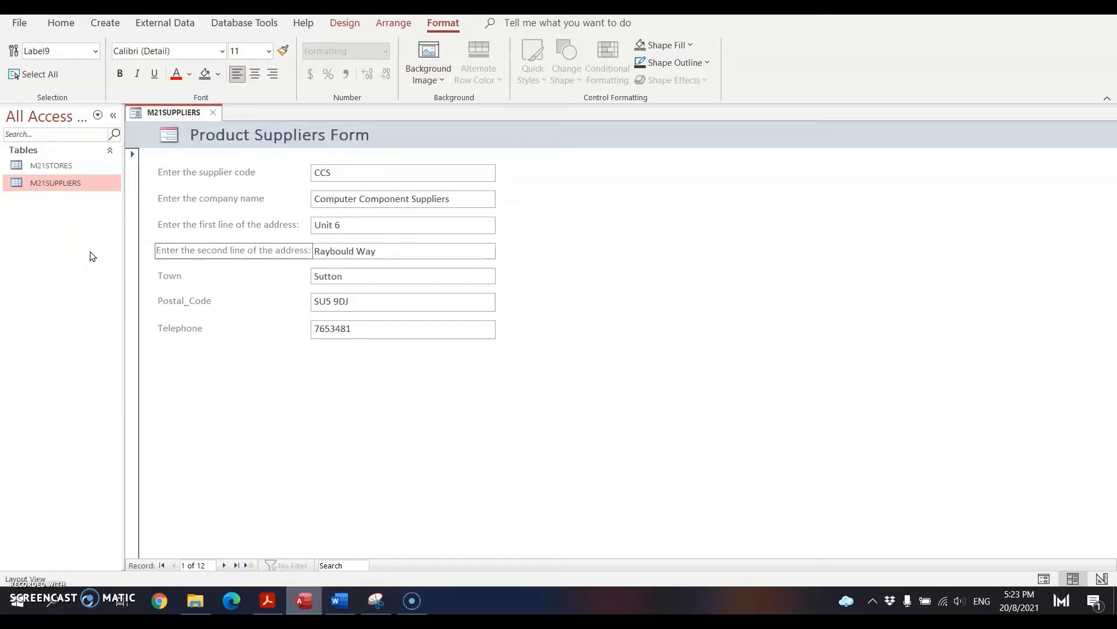
# Change the Town label to "Enter the town" and the Postal_Code label to "Enter the postal code".
pyautogui.click(175, 278)
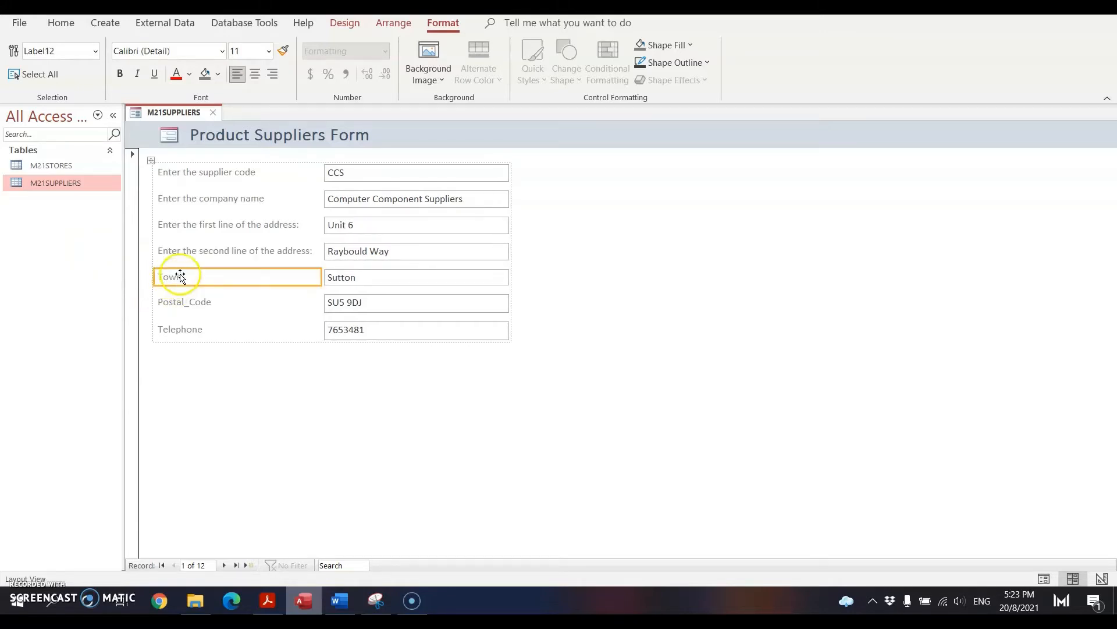
pyautogui.click(182, 275)
pyautogui.write('Enter the t')
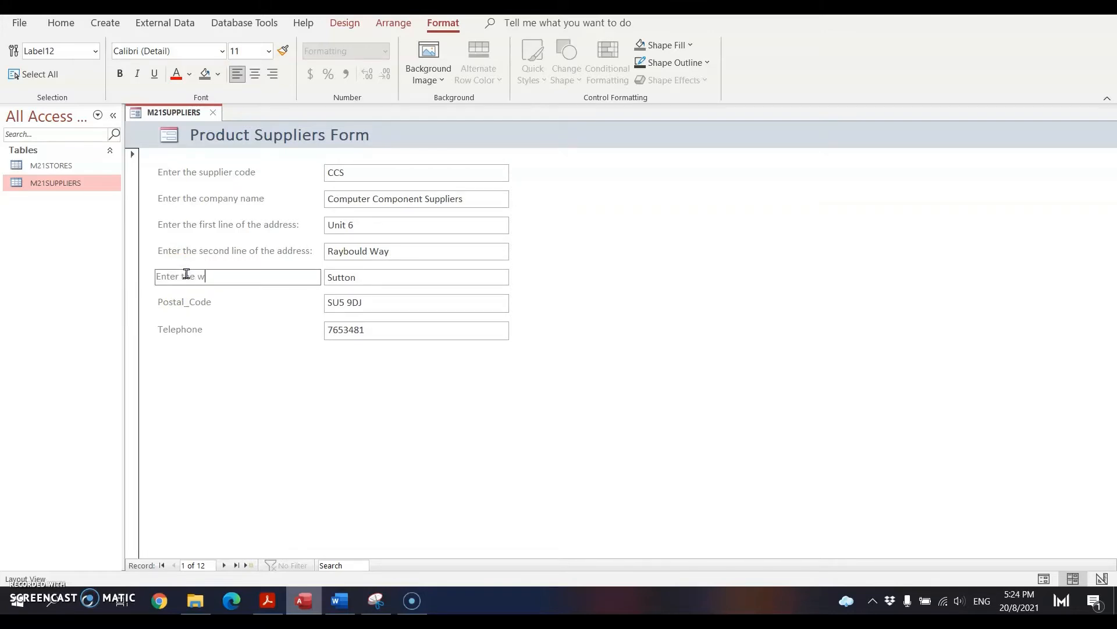
pyautogui.click(192, 307)
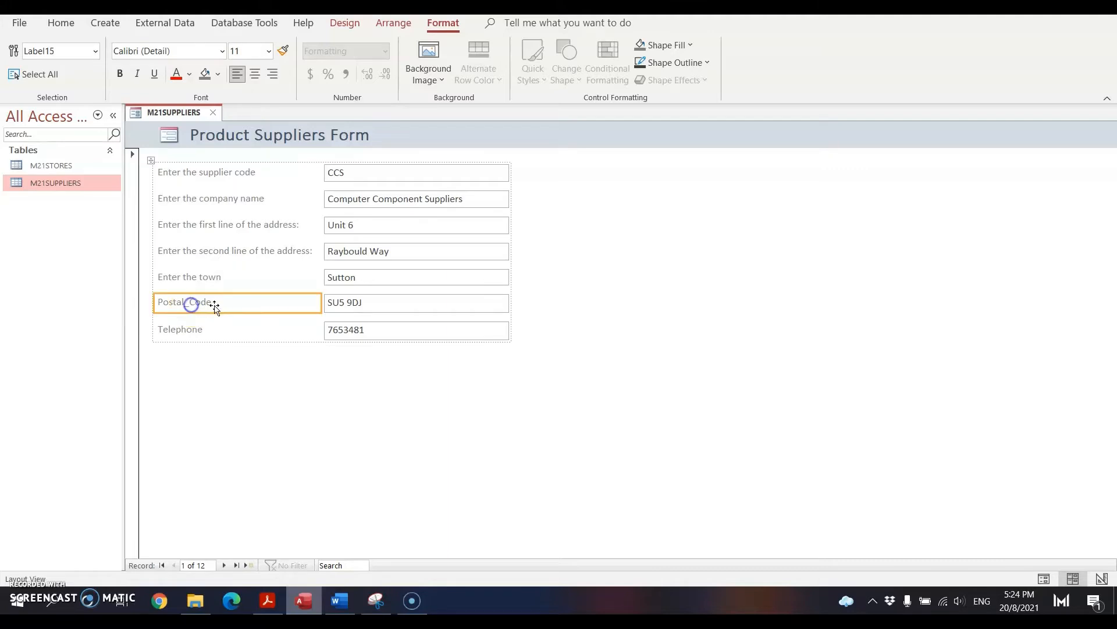
pyautogui.doubleClick(215, 303)
pyautogui.moveTo(214, 303); pyautogui.dragTo(115, 302)
pyautogui.write('Enter the p')
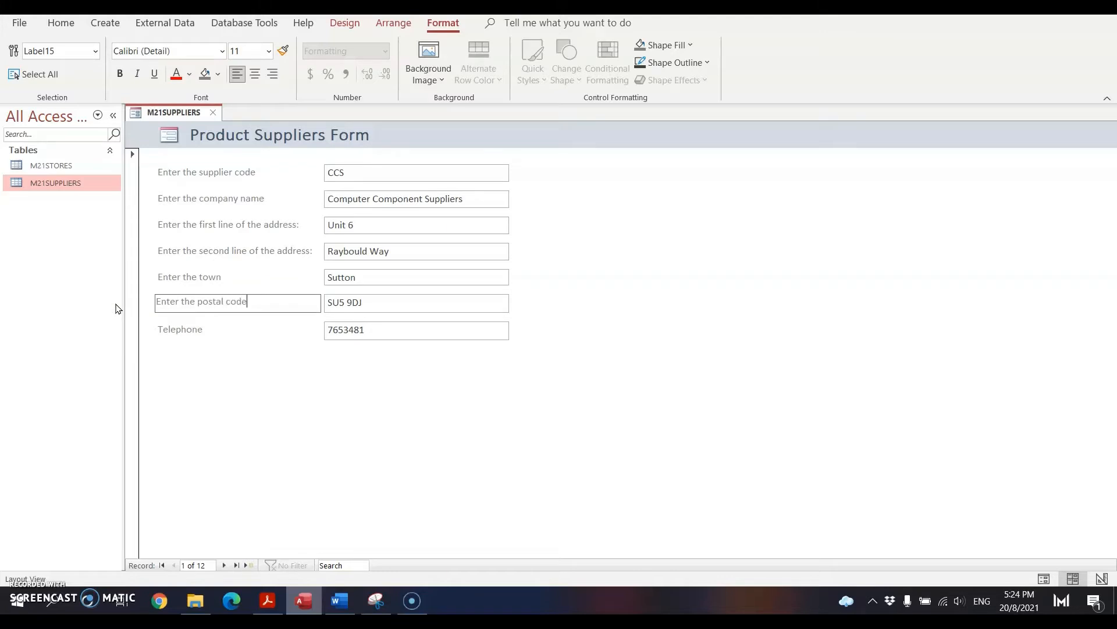
# Replace the Telephone label's text with "Enter the telephone number:".
pyautogui.click(196, 327)
pyautogui.doubleClick(200, 326)
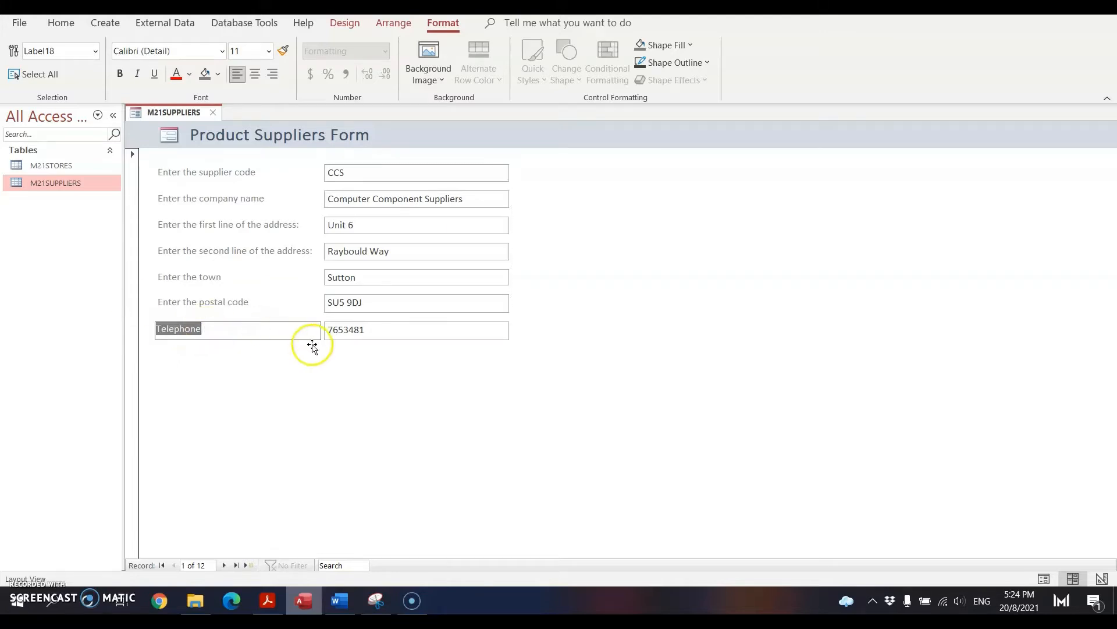
pyautogui.write('Enter the t')
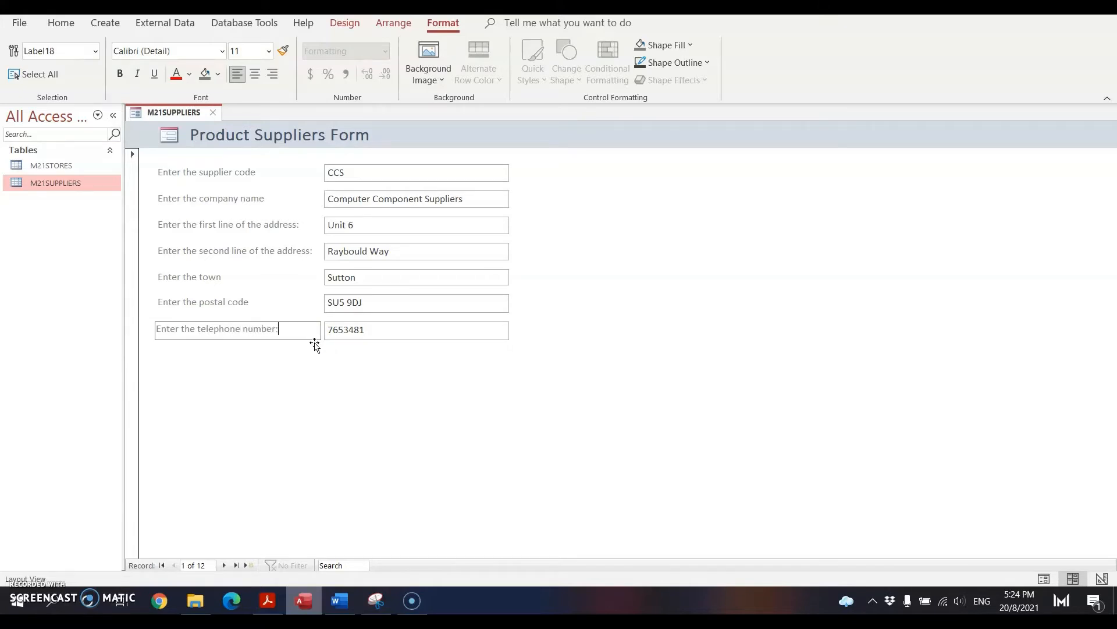
# Add a colon to the end of the postal code label and the town label.
pyautogui.click(259, 301)
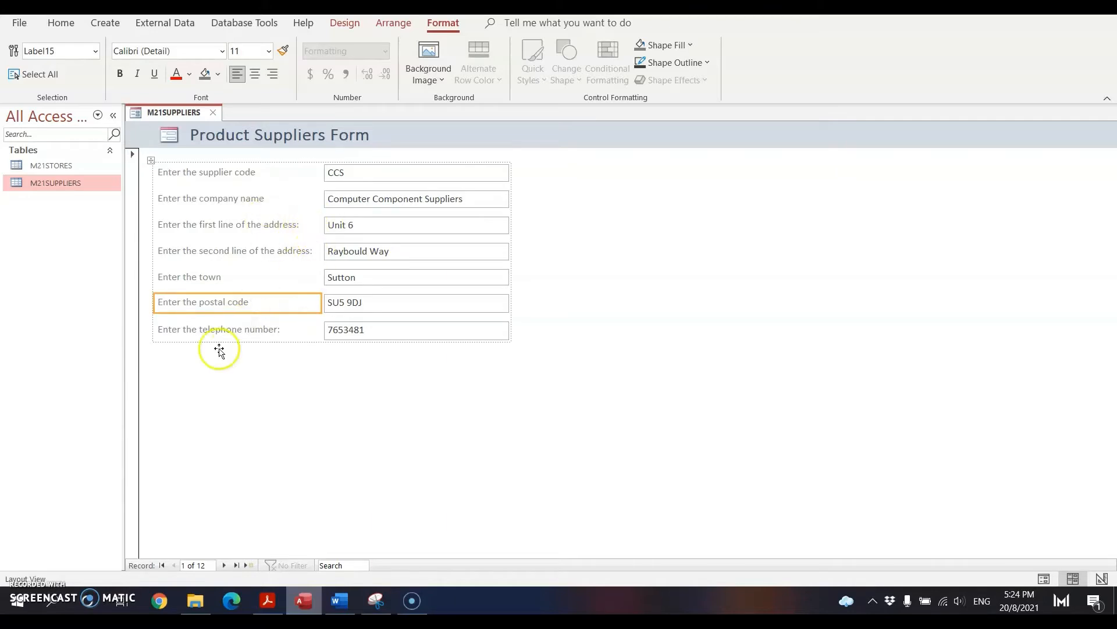
pyautogui.doubleClick(261, 300)
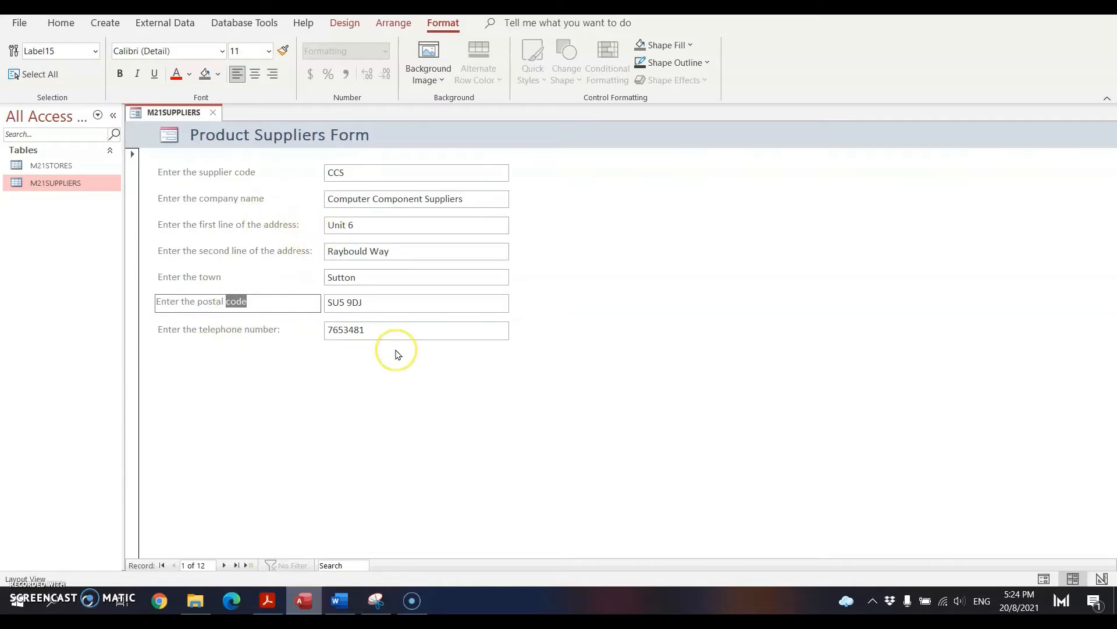
pyautogui.click(229, 277)
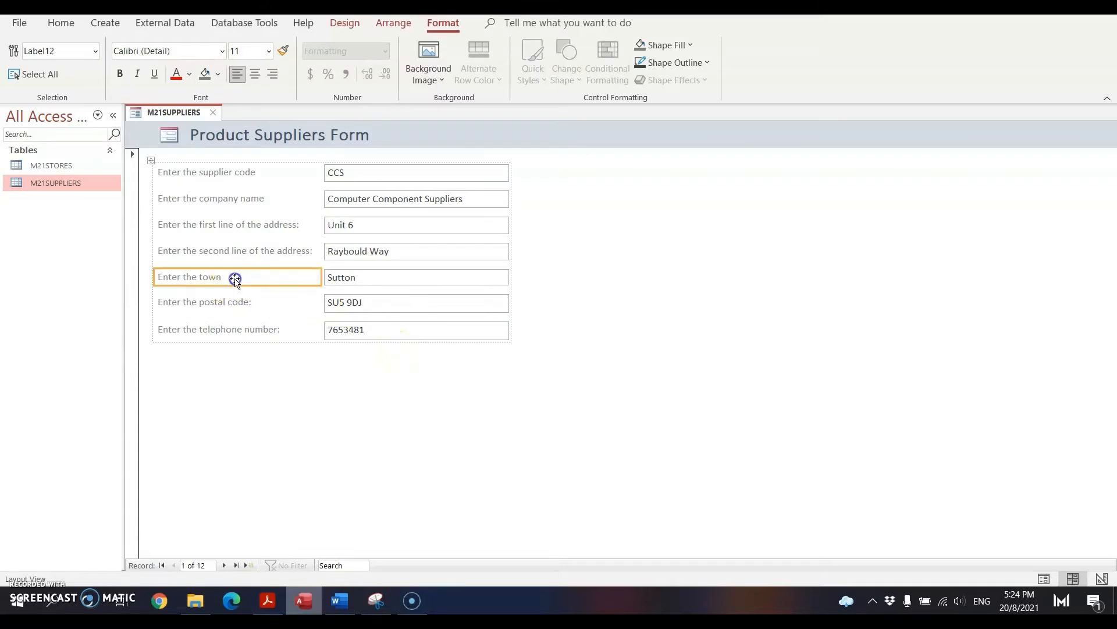
pyautogui.click(229, 278)
pyautogui.write(':')
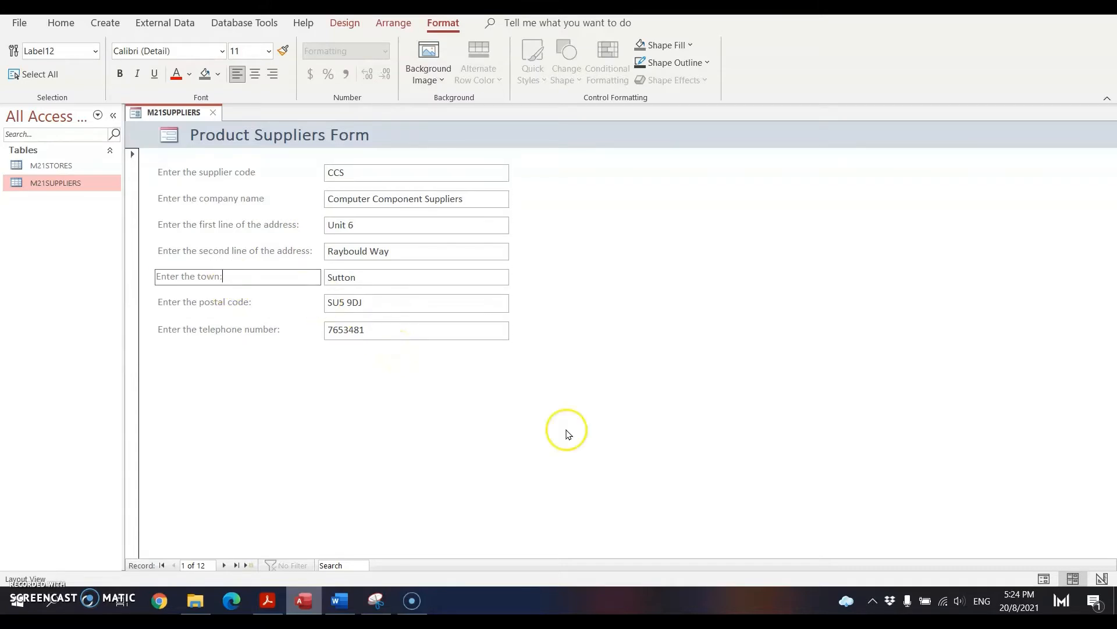
# Add a colon to the end of the company name label and the supplier code label.
pyautogui.click(255, 196)
pyautogui.click(266, 197)
pyautogui.doubleClick(265, 197)
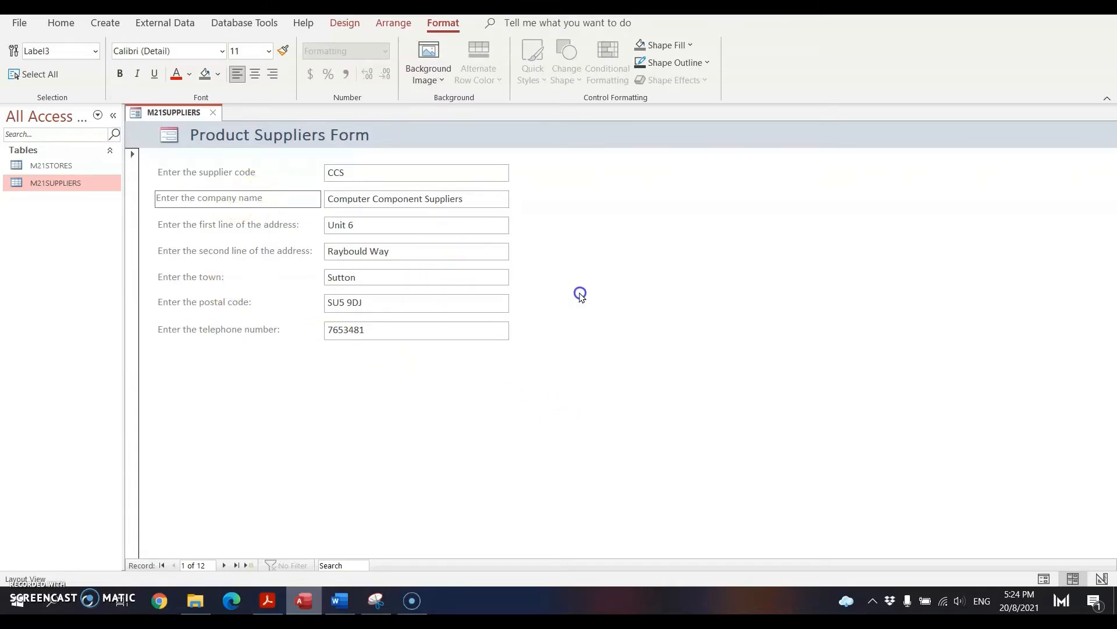
pyautogui.click(273, 172)
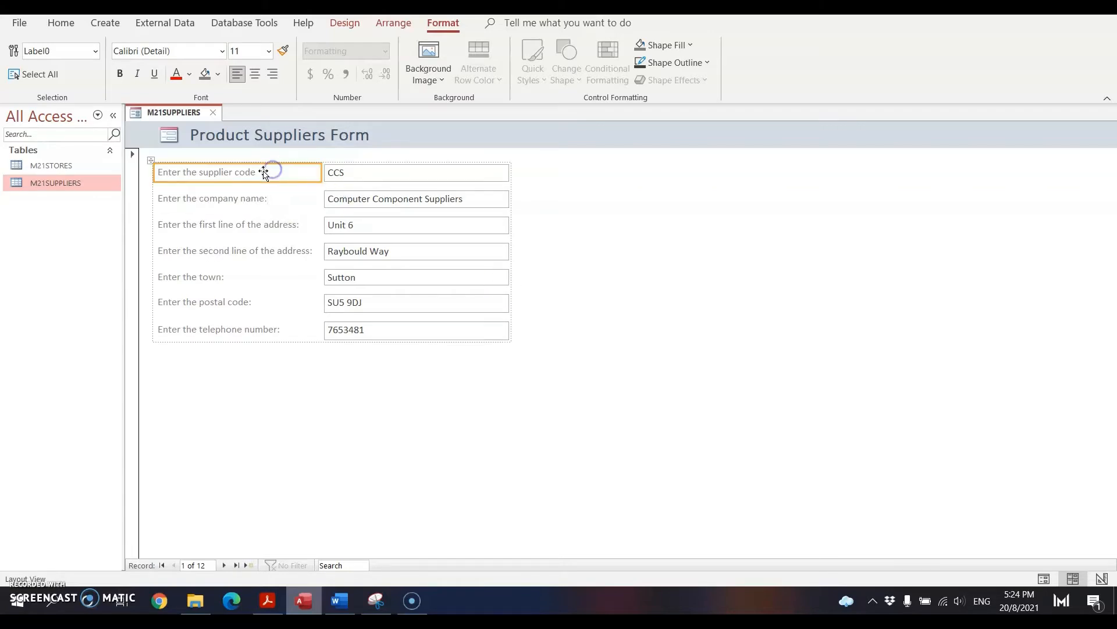
pyautogui.doubleClick(263, 171)
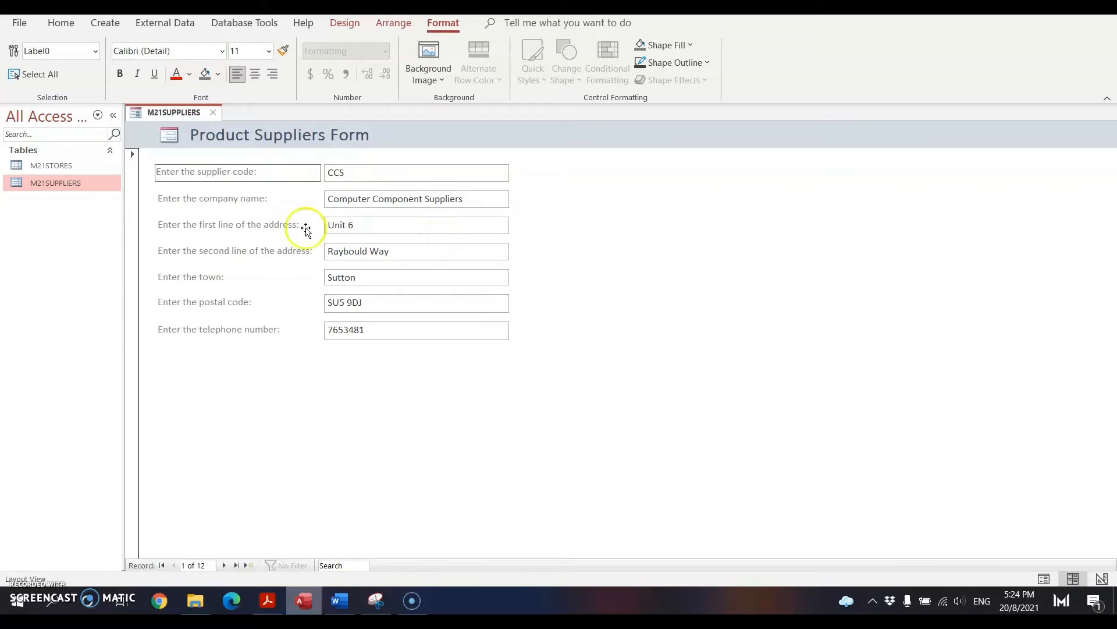
# Right-align the text of all seven field labels on the form.
pyautogui.click(260, 198)
pyautogui.keyDown('shift'); pyautogui.click(260, 173); pyautogui.keyUp('shift')
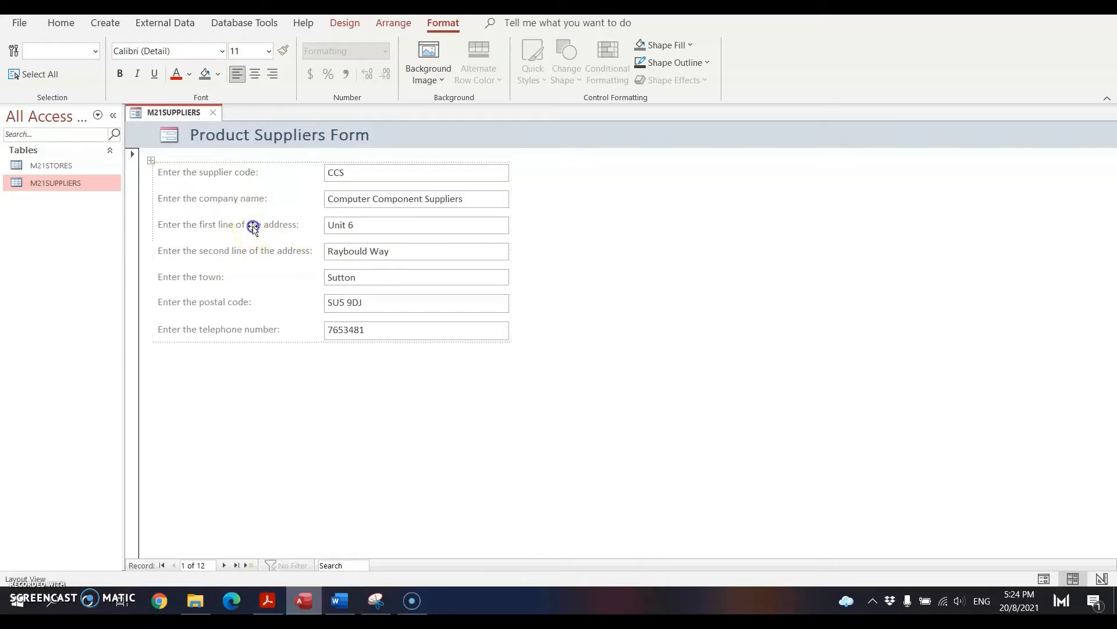
pyautogui.keyDown('shift'); pyautogui.click(252, 225); pyautogui.keyUp('shift')
pyautogui.keyDown('shift'); pyautogui.click(257, 251); pyautogui.keyUp('shift')
pyautogui.keyDown('shift'); pyautogui.click(217, 279); pyautogui.keyUp('shift')
pyautogui.keyDown('shift'); pyautogui.click(243, 304); pyautogui.keyUp('shift')
pyautogui.keyDown('shift'); pyautogui.click(245, 330); pyautogui.keyUp('shift')
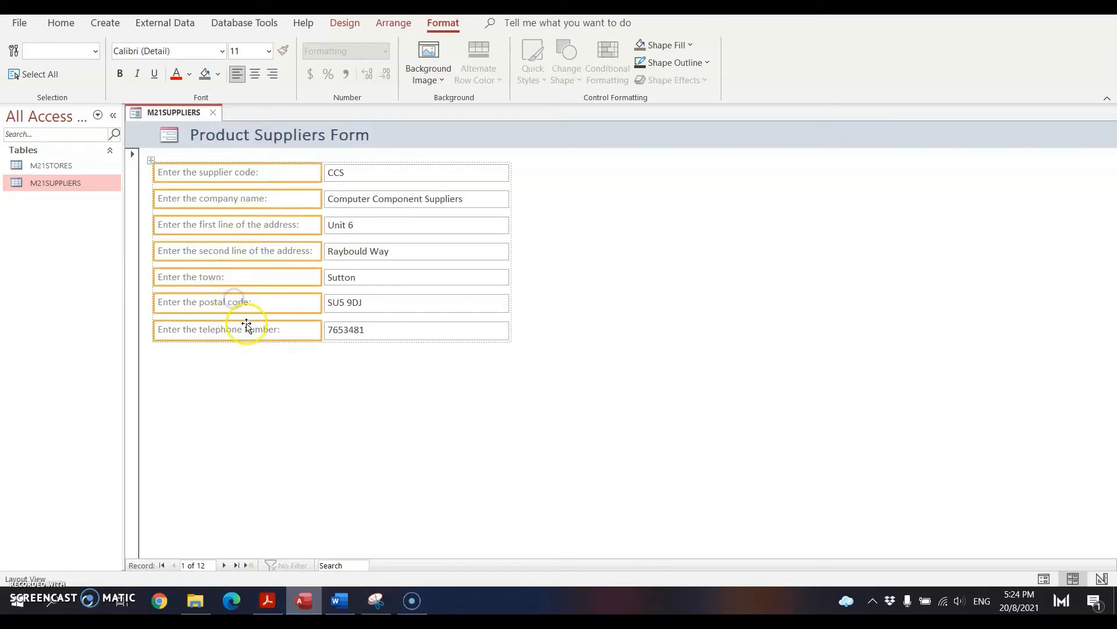
pyautogui.click(272, 74)
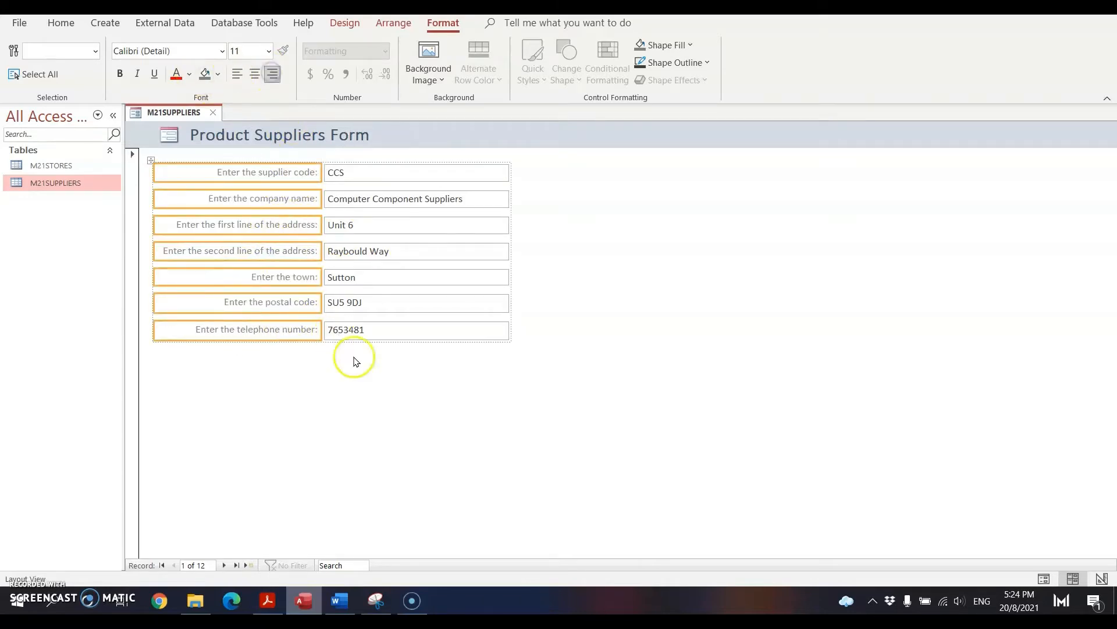
# Left-align the text of all seven field labels on the form.
pyautogui.click(362, 400)
pyautogui.click(282, 181)
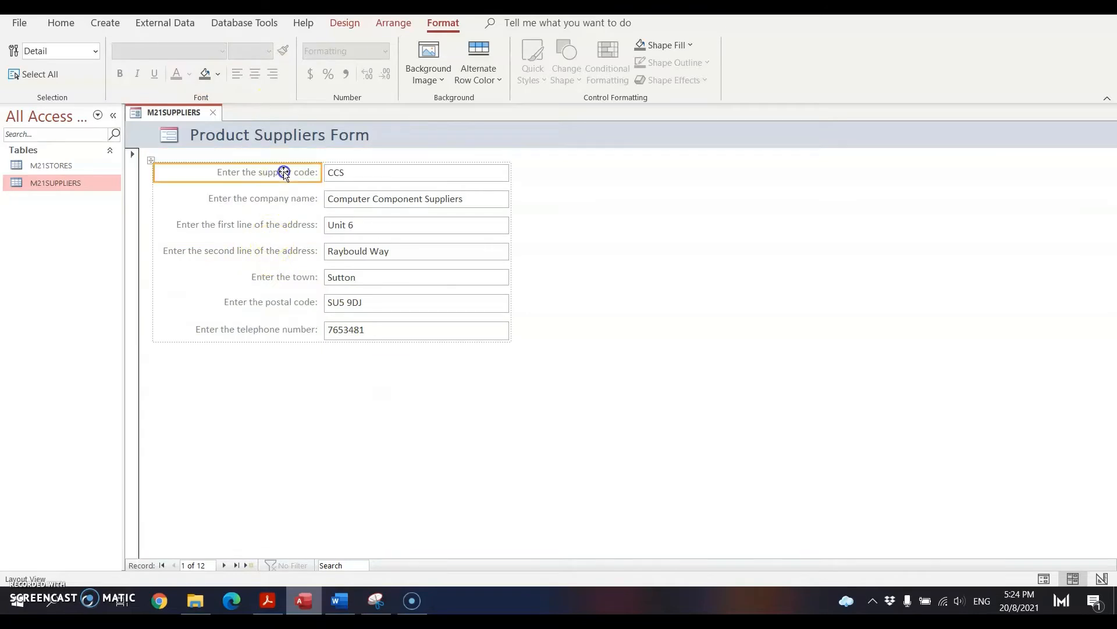
pyautogui.keyDown('shift'); pyautogui.click(281, 198); pyautogui.keyUp('shift')
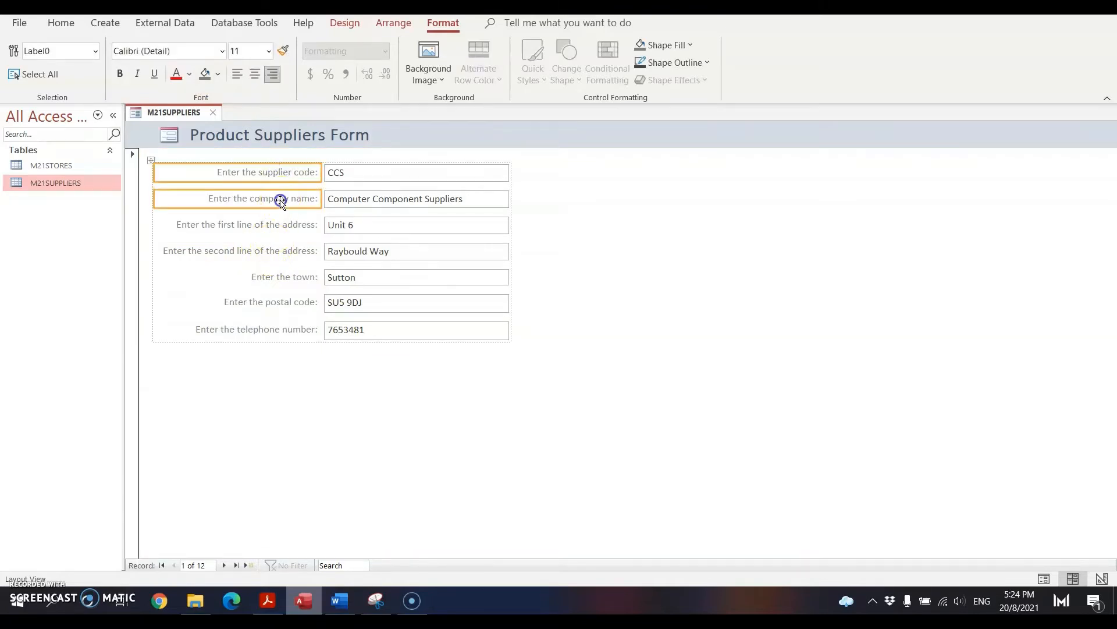
pyautogui.keyDown('shift'); pyautogui.click(273, 225); pyautogui.keyUp('shift')
pyautogui.keyDown('shift'); pyautogui.click(274, 251); pyautogui.keyUp('shift')
pyautogui.keyDown('shift'); pyautogui.click(272, 277); pyautogui.keyUp('shift')
pyautogui.keyDown('shift'); pyautogui.click(275, 301); pyautogui.keyUp('shift')
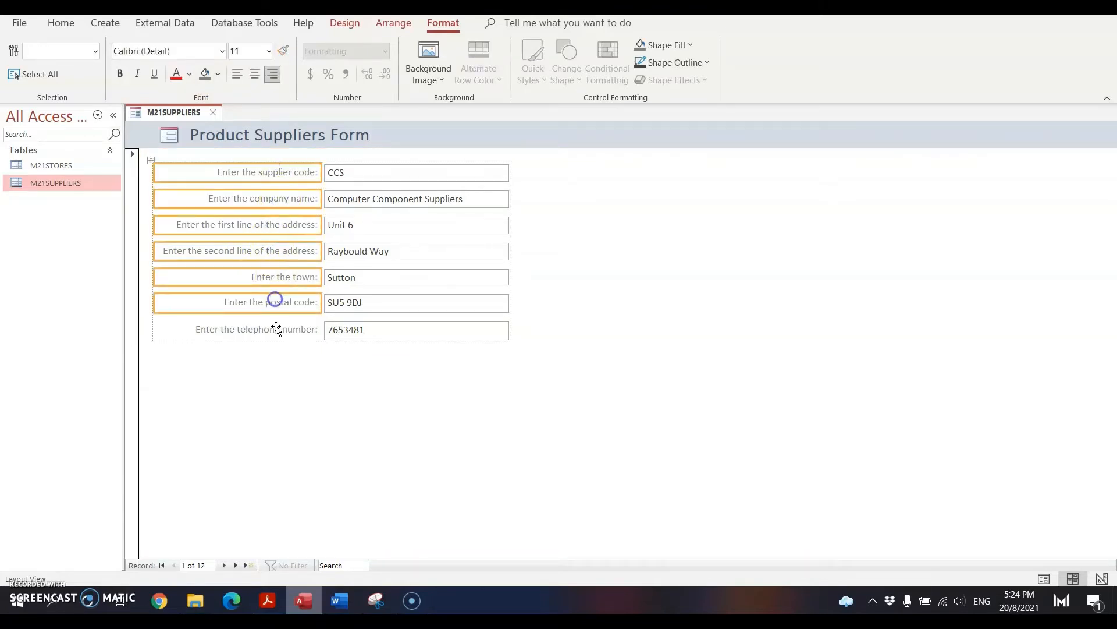
pyautogui.keyDown('shift'); pyautogui.click(274, 327); pyautogui.keyUp('shift')
pyautogui.click(236, 74)
pyautogui.click(277, 407)
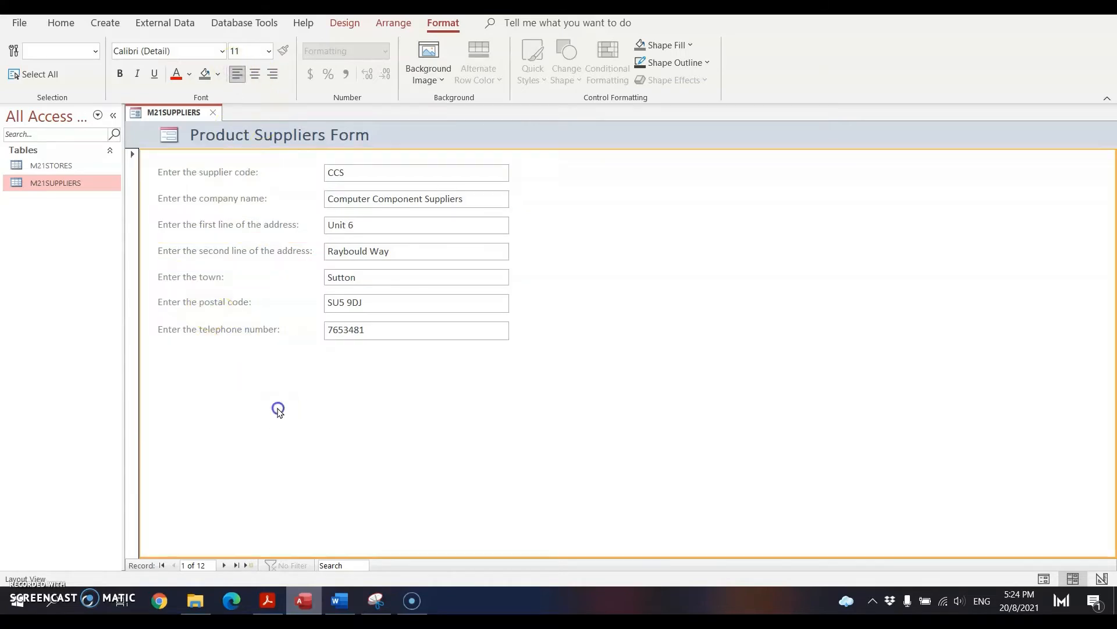
# Select the whole label and field layout and show the form in Design View.
pyautogui.click(367, 185)
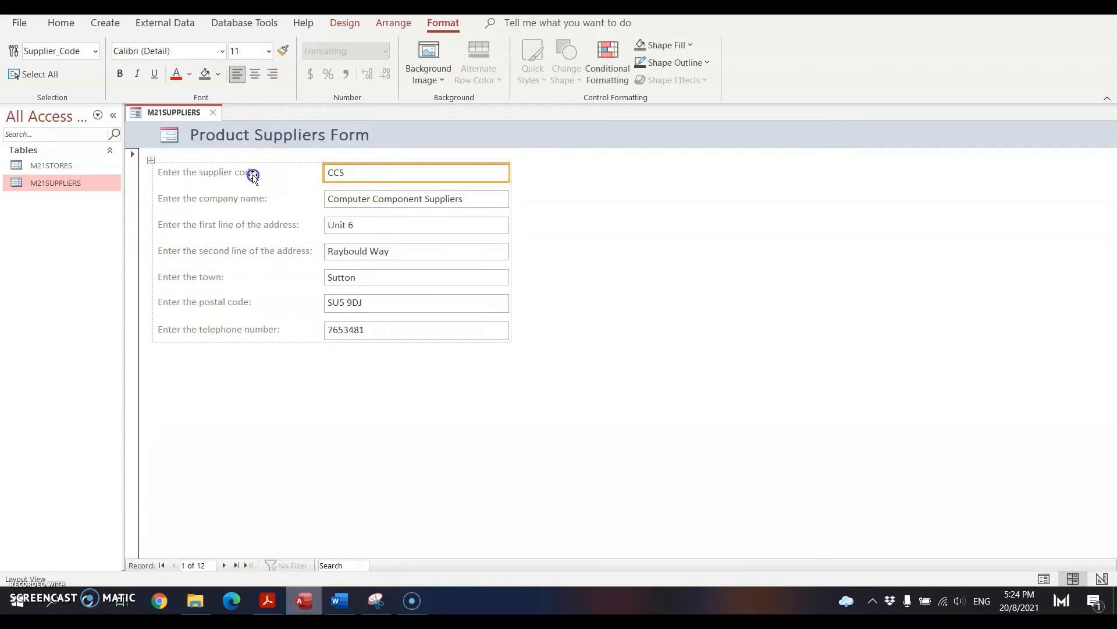
pyautogui.click(154, 161)
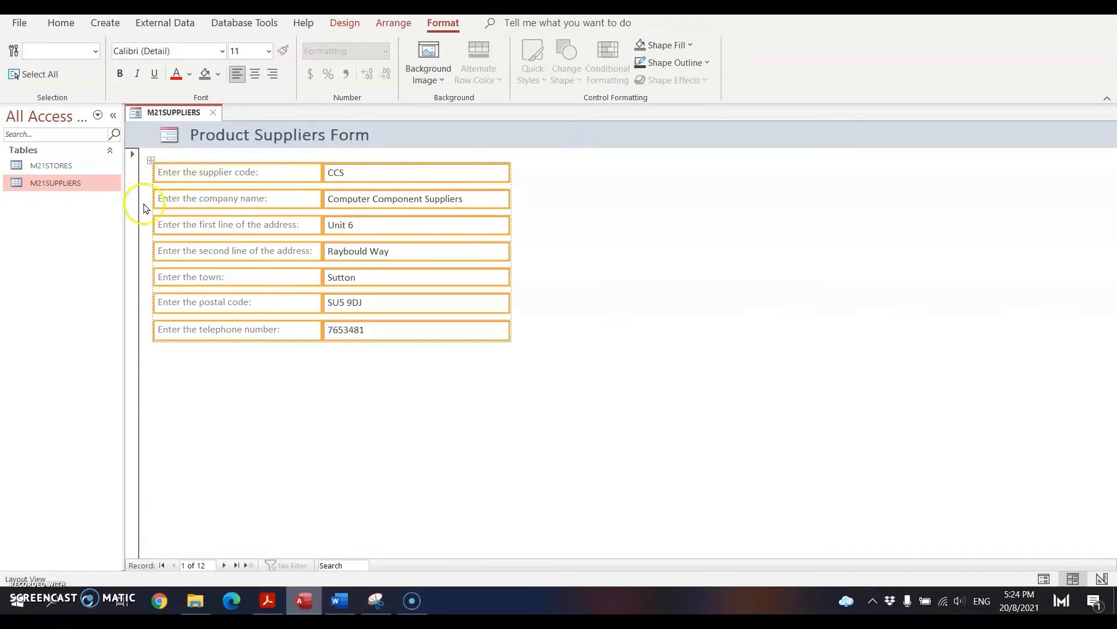
pyautogui.click(1102, 577)
# Try to cut all seven labels with their fields and paste them back into the Detail section, and undo it.
pyautogui.click(236, 217)
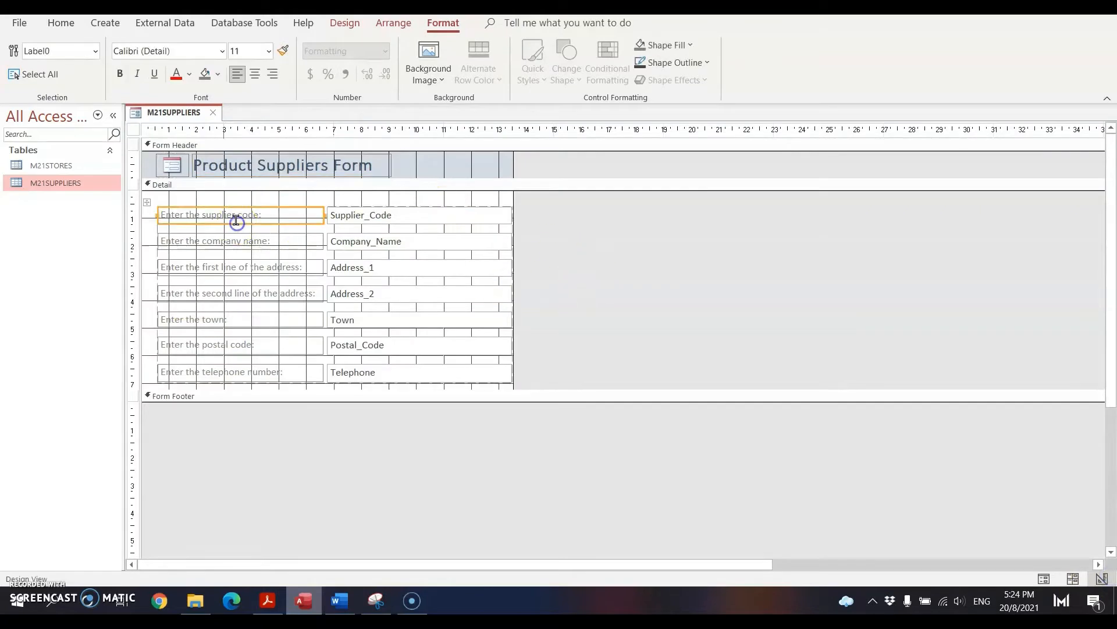
pyautogui.keyDown('shift'); pyautogui.click(364, 216); pyautogui.keyUp('shift')
pyautogui.keyDown('shift'); pyautogui.click(323, 246); pyautogui.keyUp('shift')
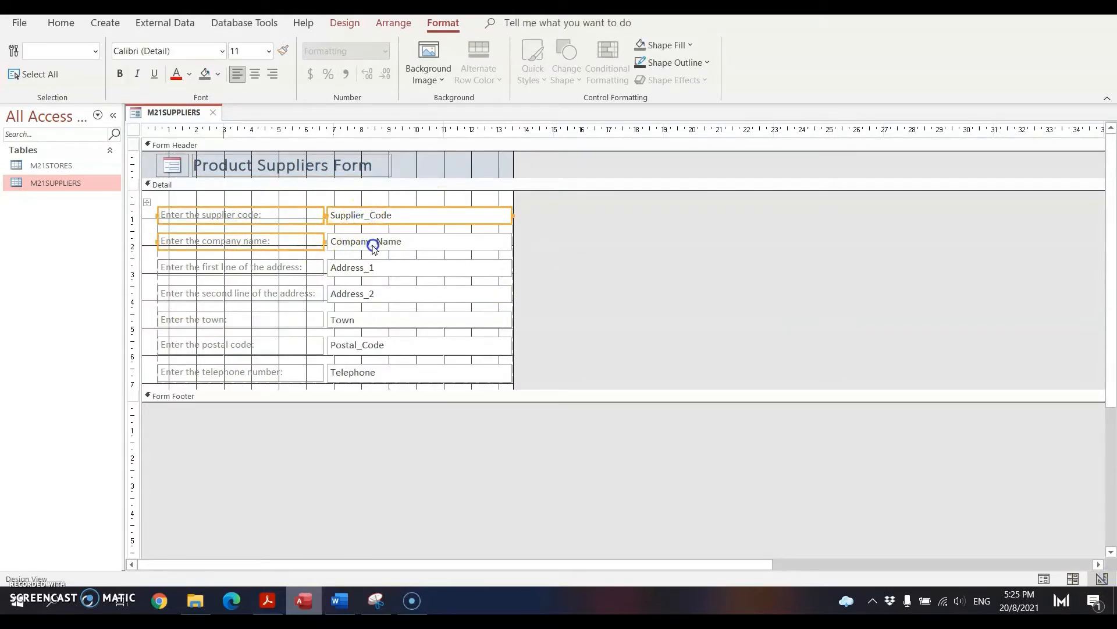
pyautogui.keyDown('shift'); pyautogui.click(372, 242); pyautogui.keyUp('shift')
pyautogui.keyDown('shift'); pyautogui.click(299, 265); pyautogui.keyUp('shift')
pyautogui.keyDown('shift'); pyautogui.click(364, 270); pyautogui.keyUp('shift')
pyautogui.keyDown('shift'); pyautogui.click(298, 301); pyautogui.keyUp('shift')
pyautogui.keyDown('shift'); pyautogui.click(364, 293); pyautogui.keyUp('shift')
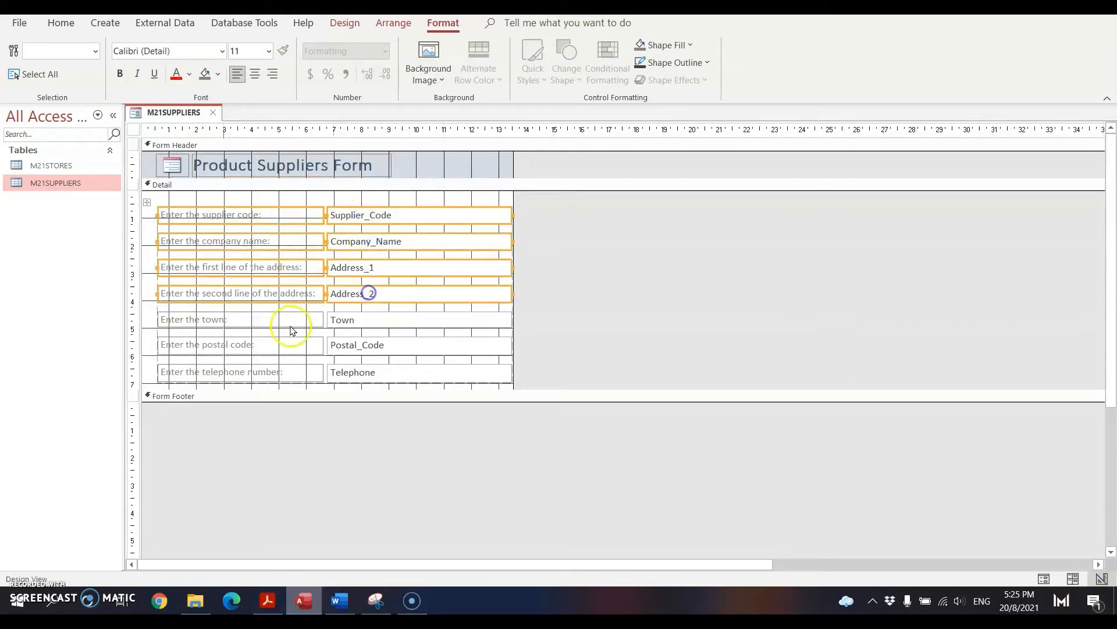
pyautogui.keyDown('shift'); pyautogui.click(290, 322); pyautogui.keyUp('shift')
pyautogui.keyDown('shift'); pyautogui.click(364, 324); pyautogui.keyUp('shift')
pyautogui.keyDown('shift'); pyautogui.click(295, 343); pyautogui.keyUp('shift')
pyautogui.keyDown('shift'); pyautogui.click(344, 342); pyautogui.keyUp('shift')
pyautogui.keyDown('shift'); pyautogui.click(317, 378); pyautogui.keyUp('shift')
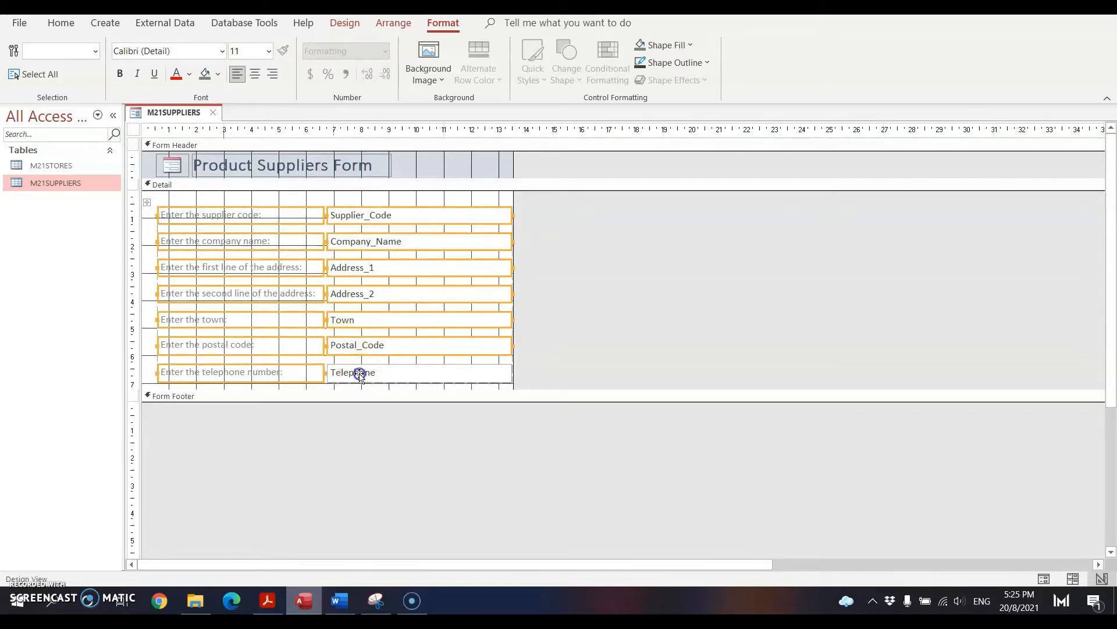
pyautogui.keyDown('shift'); pyautogui.click(358, 372); pyautogui.keyUp('shift')
pyautogui.press('Delete')
pyautogui.click(220, 215)
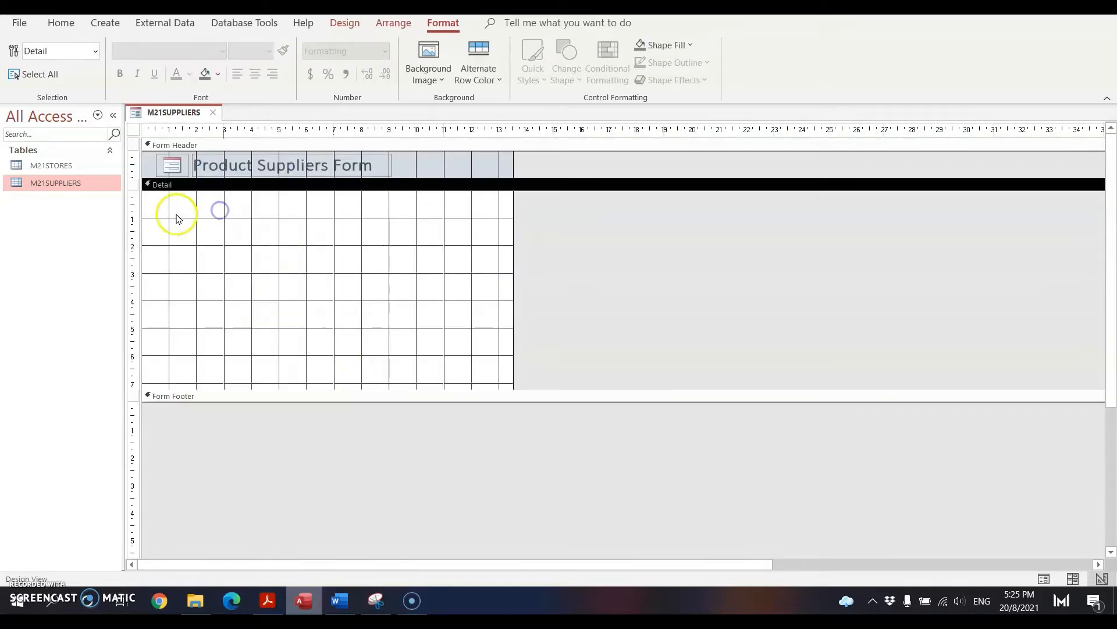
pyautogui.hotkey('ctrl', 'v')
pyautogui.hotkey('ctrl', 'z')
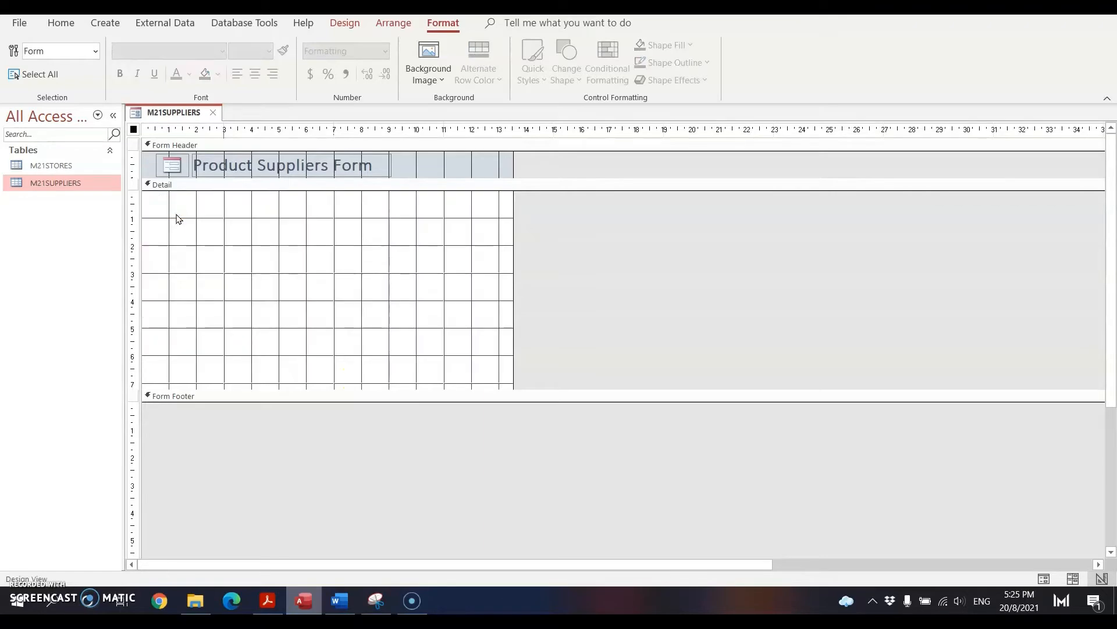
pyautogui.hotkey('ctrl', 'z')
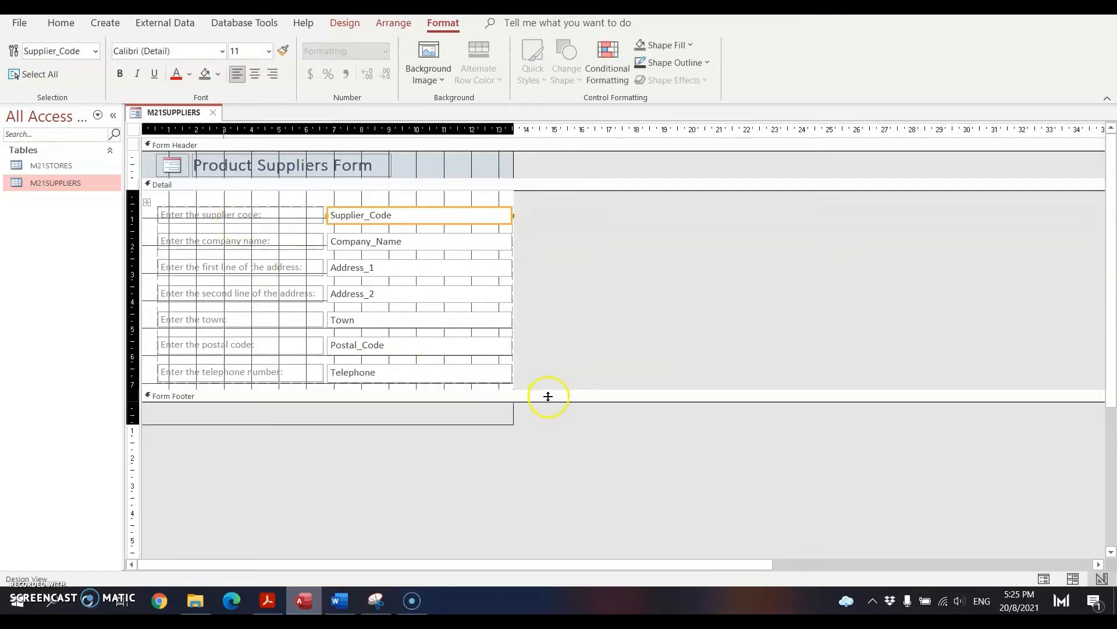
# Enlarge the Detail section to about 10.5 cm high and move the whole field layout down by about 5 cm.
pyautogui.moveTo(544, 394); pyautogui.dragTo(550, 483)
pyautogui.click(554, 348)
pyautogui.click(267, 209)
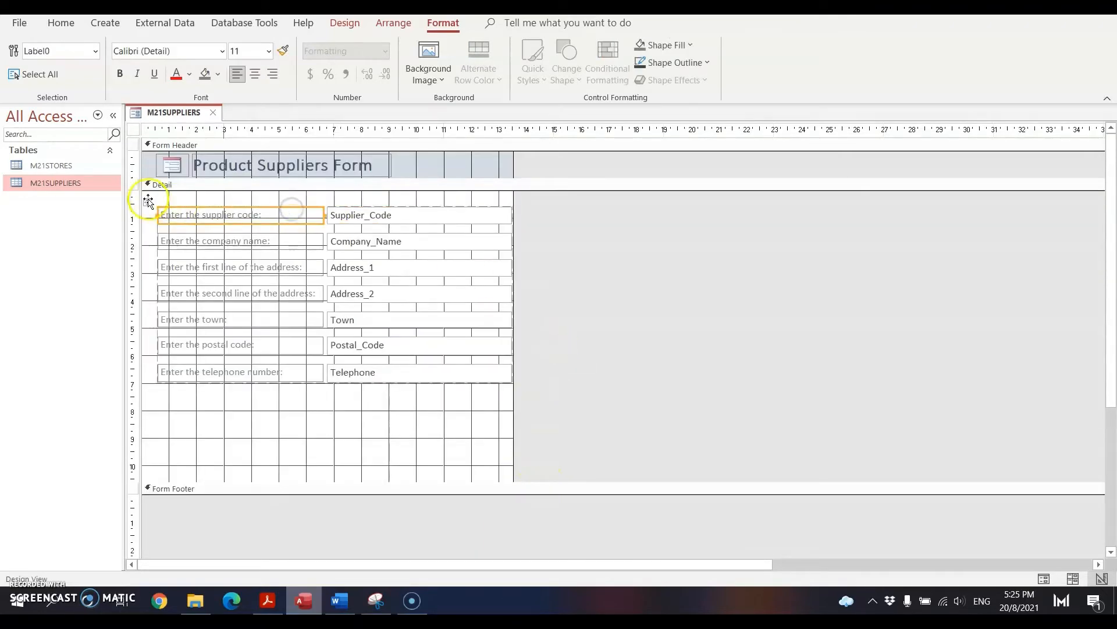
pyautogui.moveTo(146, 202); pyautogui.dragTo(156, 334)
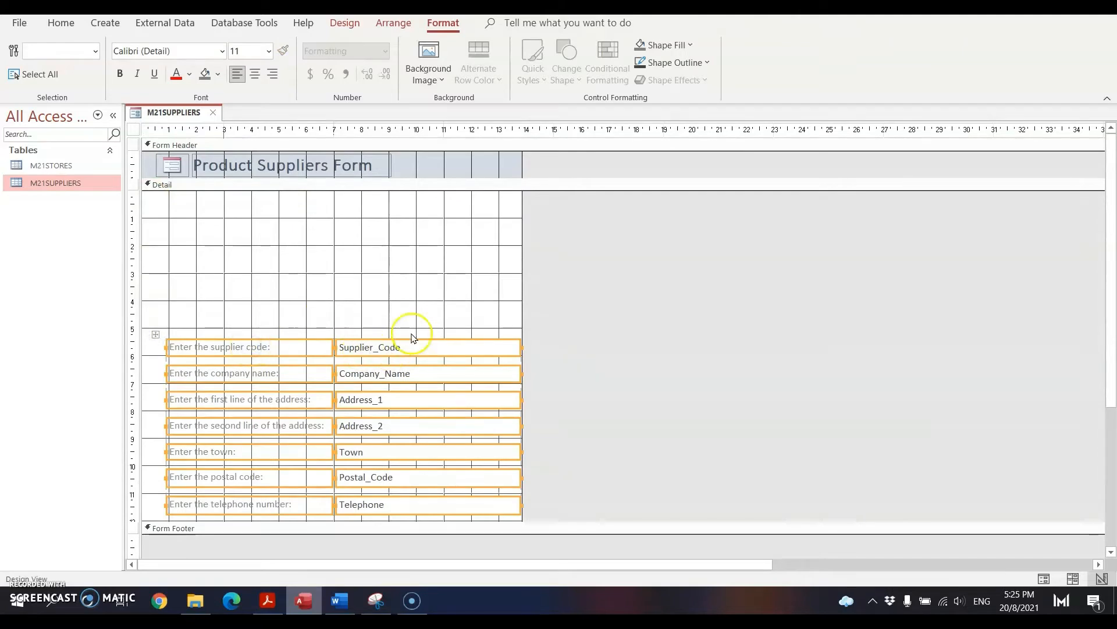
pyautogui.click(754, 356)
# Take the supplier code and company name labels with their fields out of the layout and stack them at the start of the Detail section.
pyautogui.click(302, 346)
pyautogui.keyDown('shift'); pyautogui.click(390, 347); pyautogui.keyUp('shift')
pyautogui.moveTo(315, 344); pyautogui.dragTo(292, 223)
pyautogui.moveTo(335, 356); pyautogui.dragTo(243, 213)
pyautogui.click(287, 351)
pyautogui.keyDown('shift'); pyautogui.click(382, 352); pyautogui.keyUp('shift')
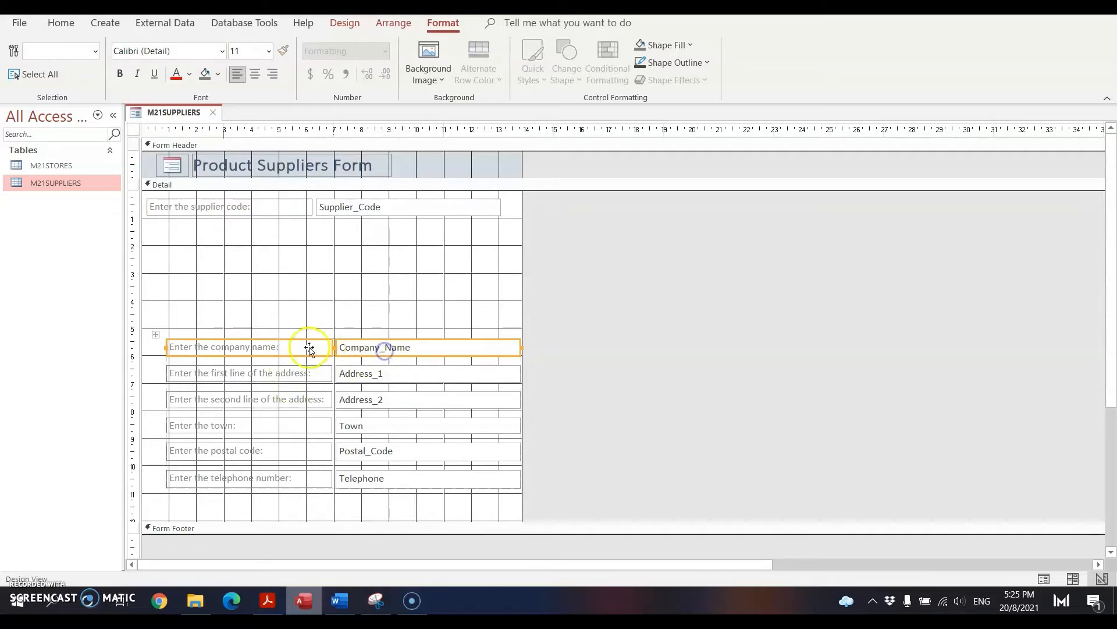
pyautogui.moveTo(308, 351); pyautogui.dragTo(302, 234)
# Cut the Address_1 label and field from the layout, paste them, and place them directly below the company name row.
pyautogui.click(307, 352)
pyautogui.keyDown('shift'); pyautogui.click(359, 344); pyautogui.keyUp('shift')
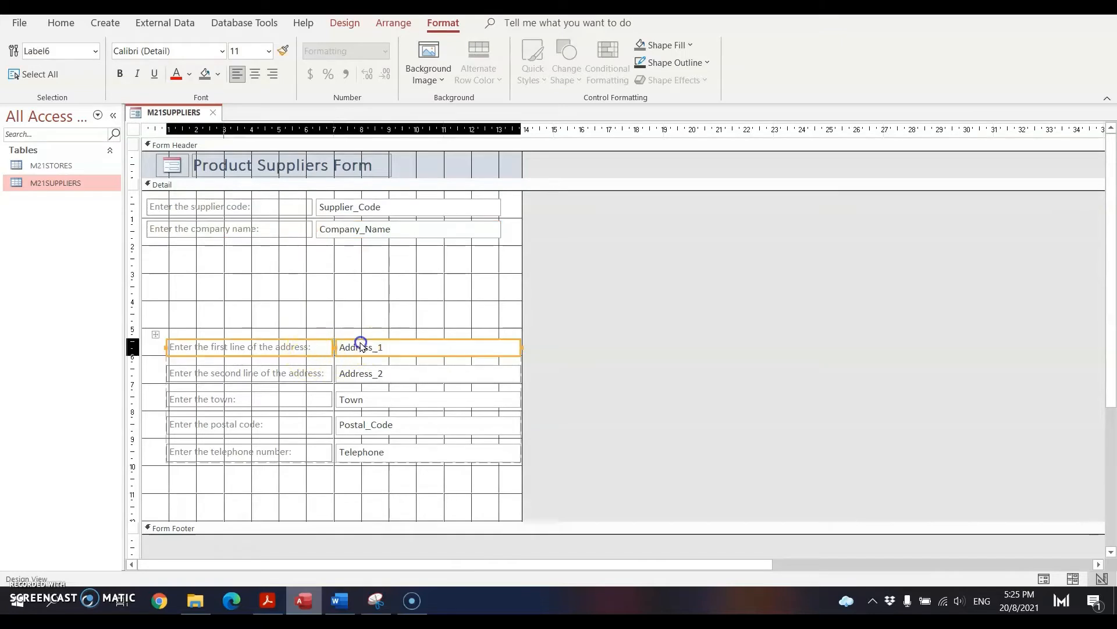
pyautogui.press('Delete')
pyautogui.click(331, 282)
pyautogui.hotkey('ctrl', 'v')
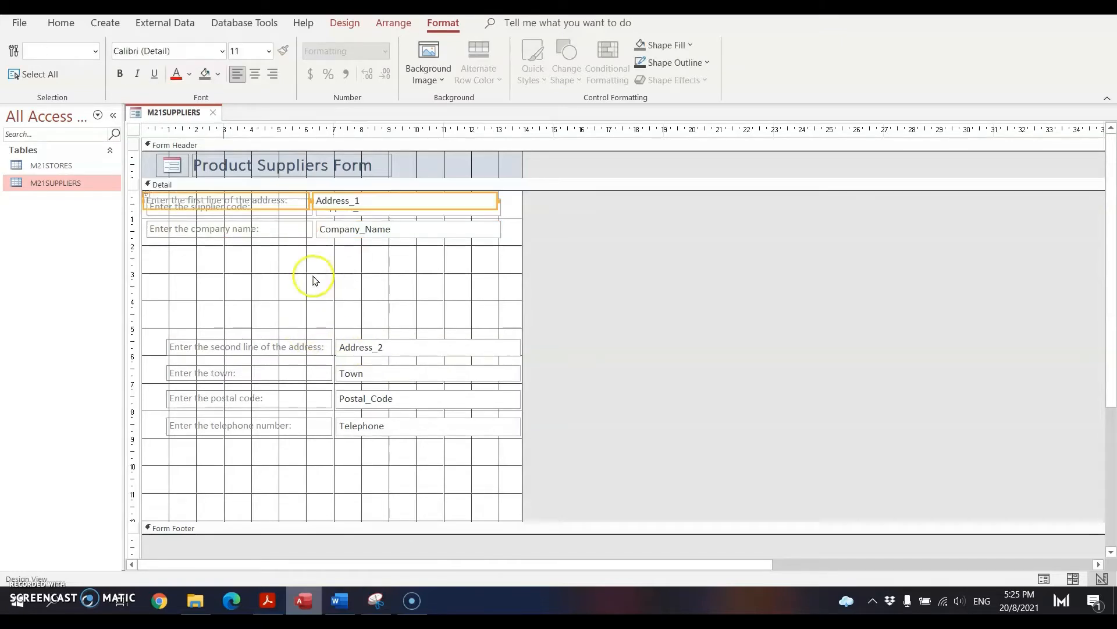
pyautogui.moveTo(286, 205); pyautogui.dragTo(289, 256)
# Cut the Address_2 label and field from the layout, paste them, and place them directly below the Address_1 row.
pyautogui.click(310, 349)
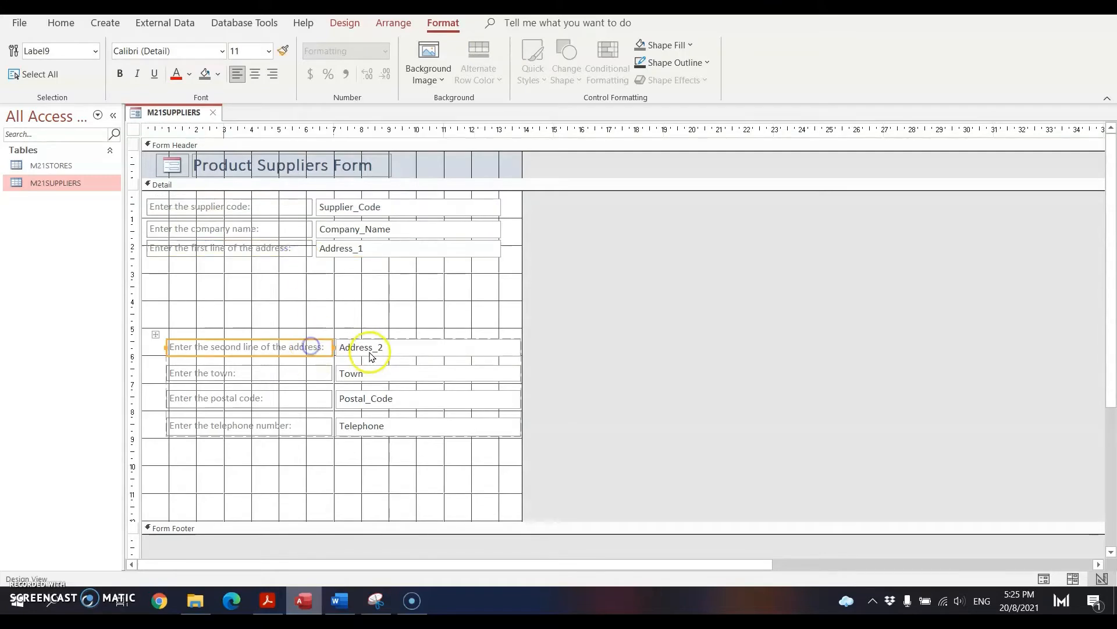
pyautogui.keyDown('shift'); pyautogui.click(368, 351); pyautogui.keyUp('shift')
pyautogui.hotkey('ctrl', 'x')
pyautogui.click(310, 283)
pyautogui.hotkey('ctrl', 'v')
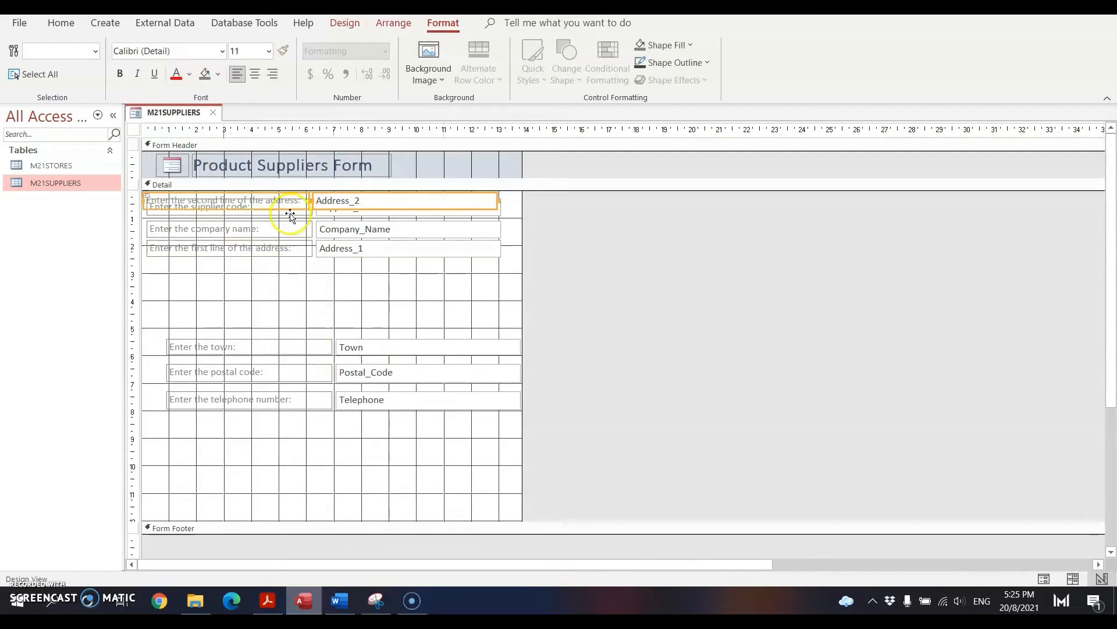
pyautogui.moveTo(287, 212); pyautogui.dragTo(294, 280)
# Cut the Town label and field from the layout, paste them, and place them directly below the Address_2 row.
pyautogui.click(297, 346)
pyautogui.keyDown('shift'); pyautogui.click(396, 360); pyautogui.keyUp('shift')
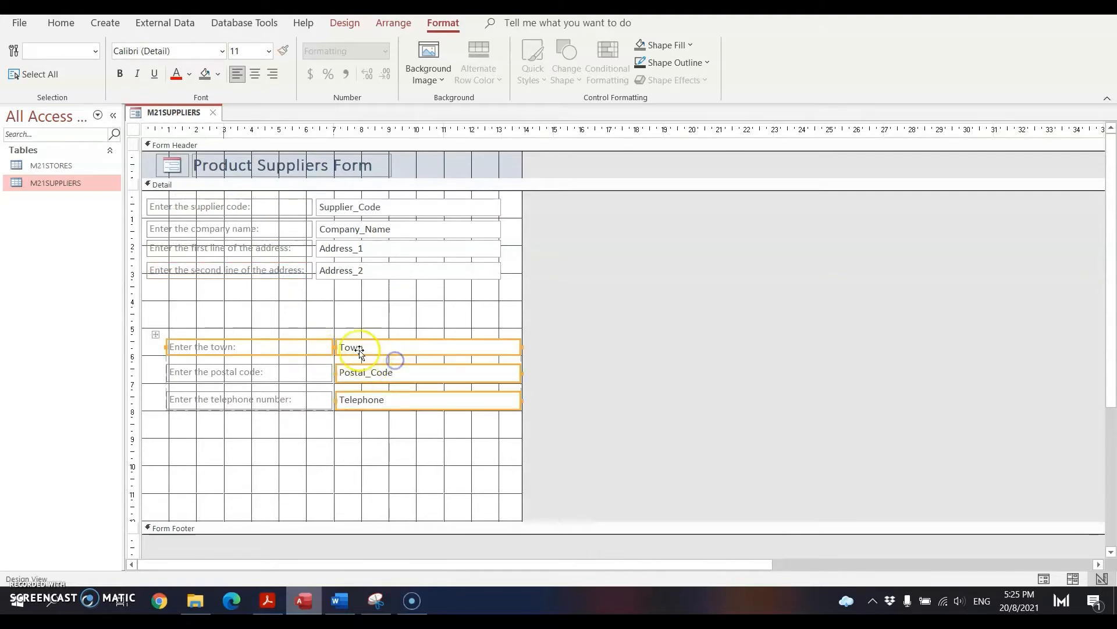
pyautogui.click(357, 348)
pyautogui.click(373, 325)
pyautogui.click(314, 351)
pyautogui.keyDown('shift'); pyautogui.click(361, 350); pyautogui.keyUp('shift')
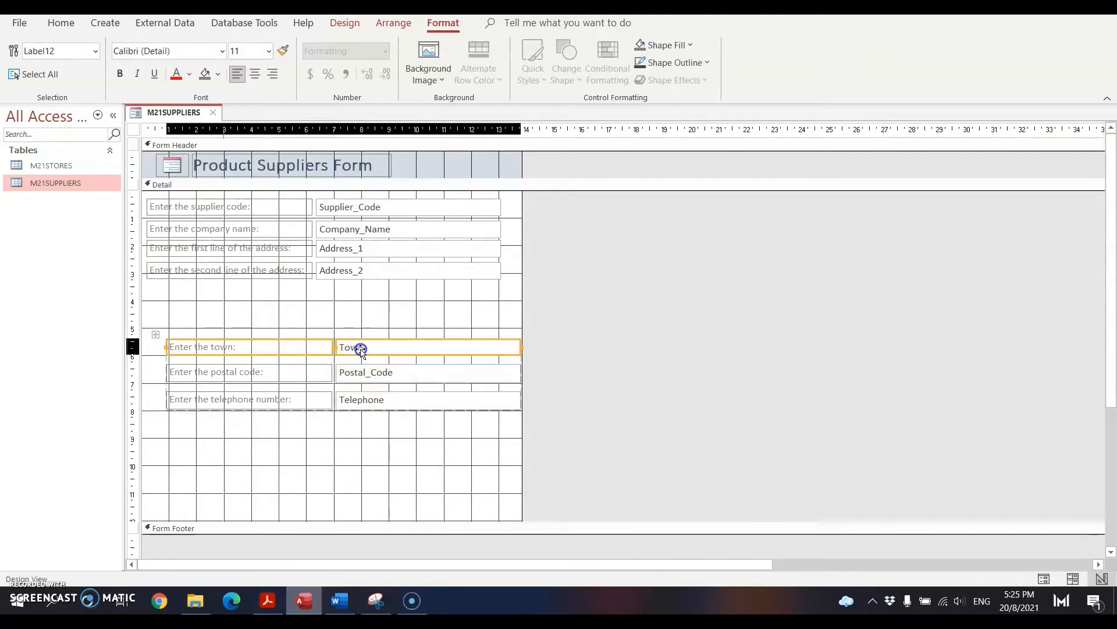
pyautogui.hotkey('ctrl', 'x')
pyautogui.click(344, 314)
pyautogui.hotkey('ctrl', 'v')
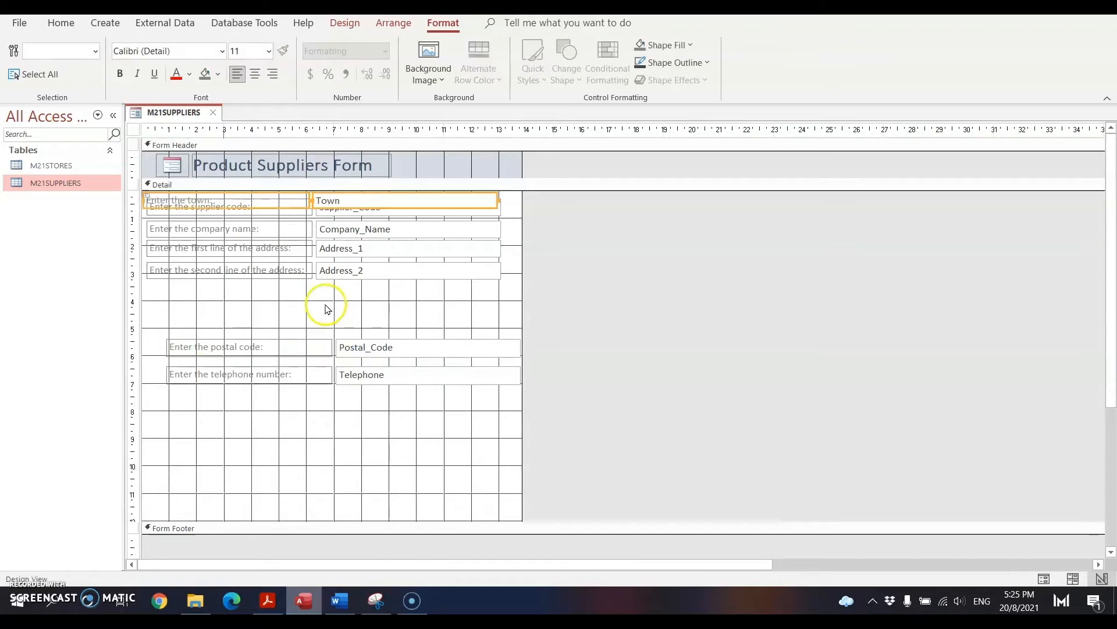
pyautogui.moveTo(269, 207); pyautogui.dragTo(273, 294)
# Cut the Postal_Code label and field from the layout, paste them, and place them directly below the Town row.
pyautogui.click(312, 349)
pyautogui.keyDown('shift'); pyautogui.click(366, 350); pyautogui.keyUp('shift')
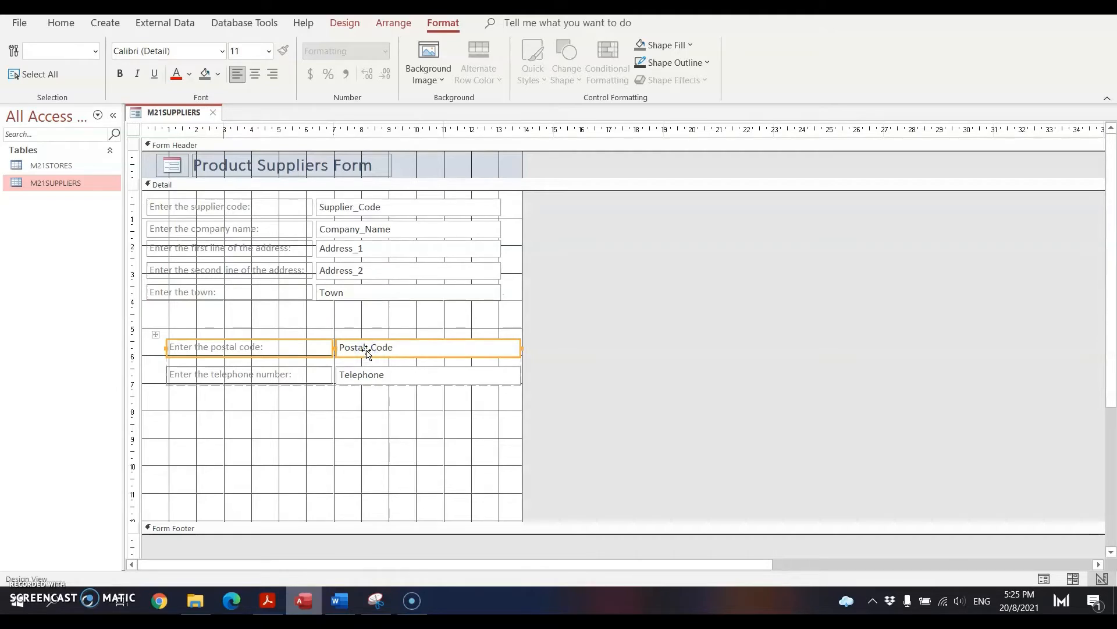
pyautogui.hotkey('ctrl', 'x')
pyautogui.click(374, 314)
pyautogui.hotkey('ctrl', 'v')
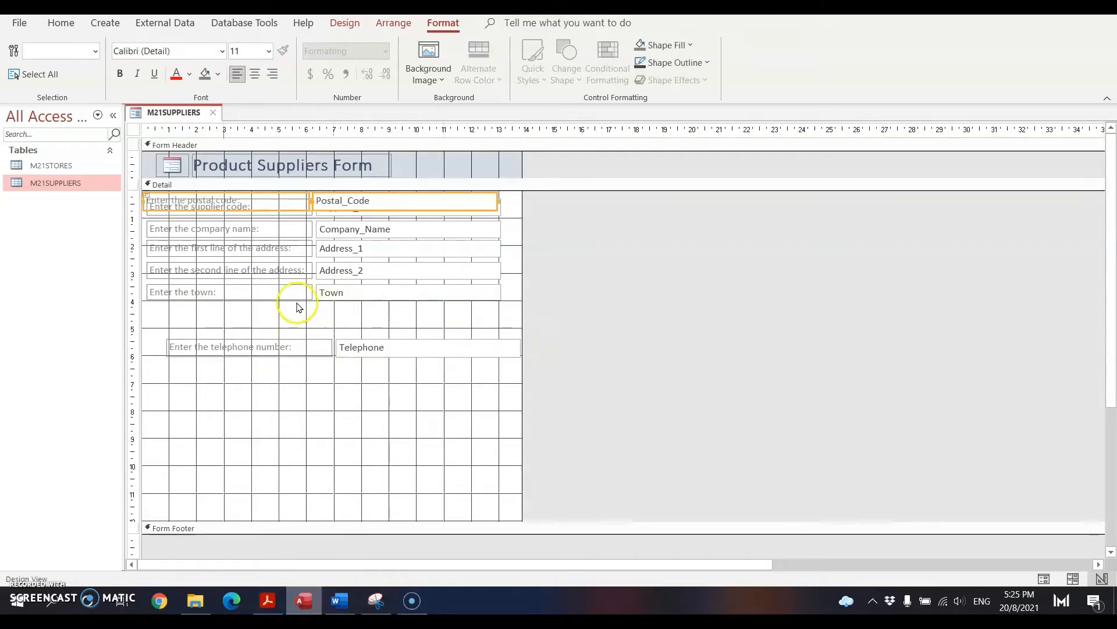
pyautogui.moveTo(287, 204); pyautogui.dragTo(292, 341)
# Move the Telephone label and field directly below the Postal_Code row, lined up with the rows above.
pyautogui.click(317, 351)
pyautogui.keyDown('shift'); pyautogui.click(360, 352); pyautogui.keyUp('shift')
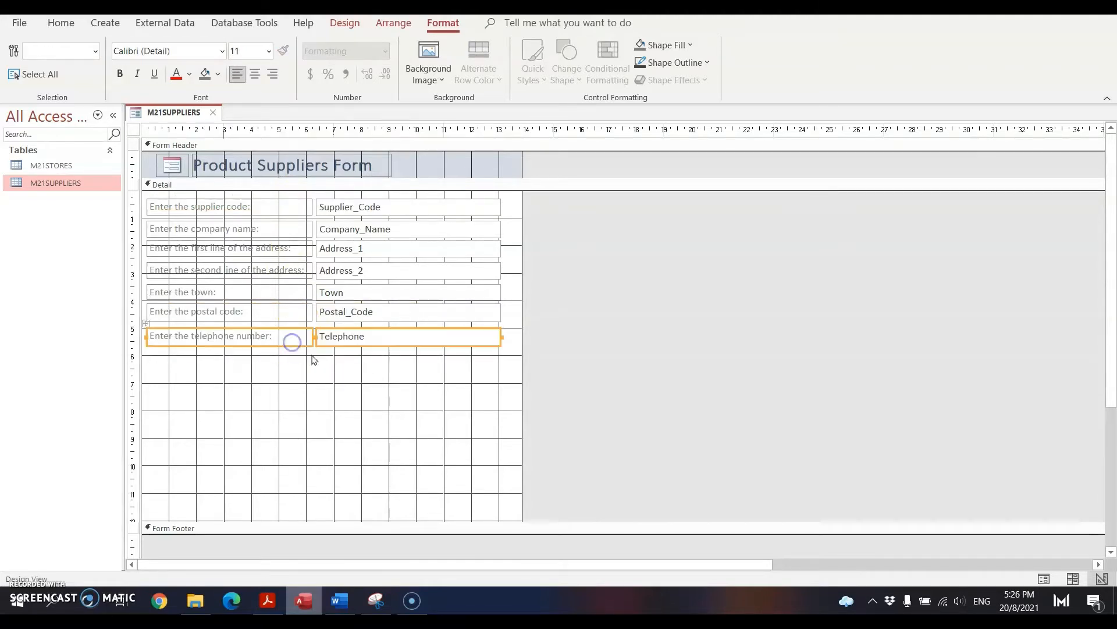
pyautogui.click(349, 377)
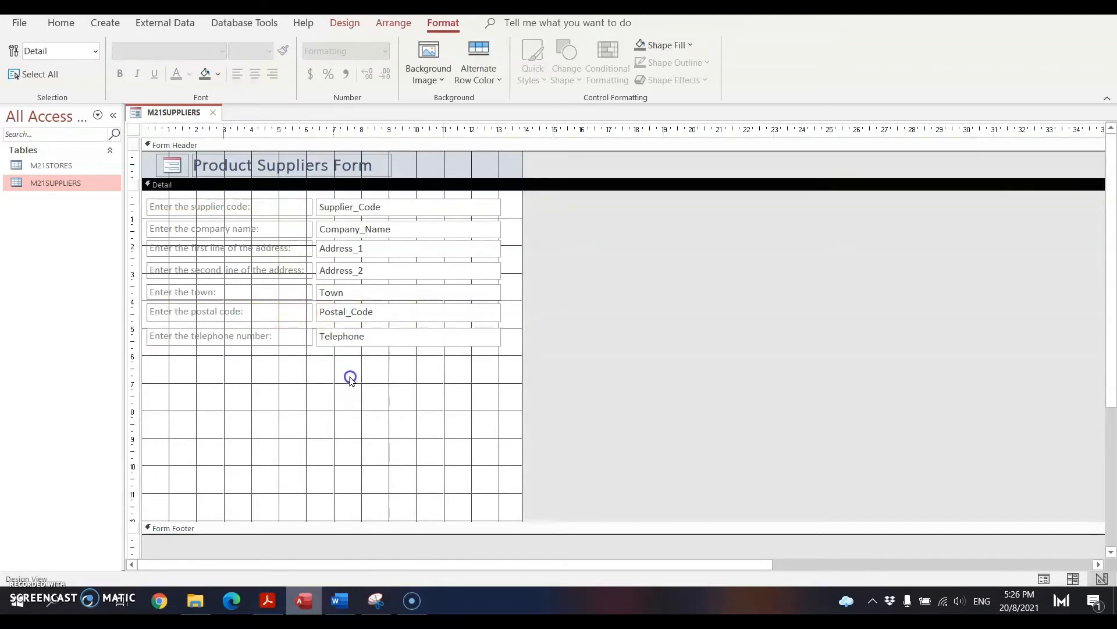
# Narrow the supplier code field in Layout View to about a third of the width of the other fields.
pyautogui.click(401, 214)
pyautogui.click(1073, 578)
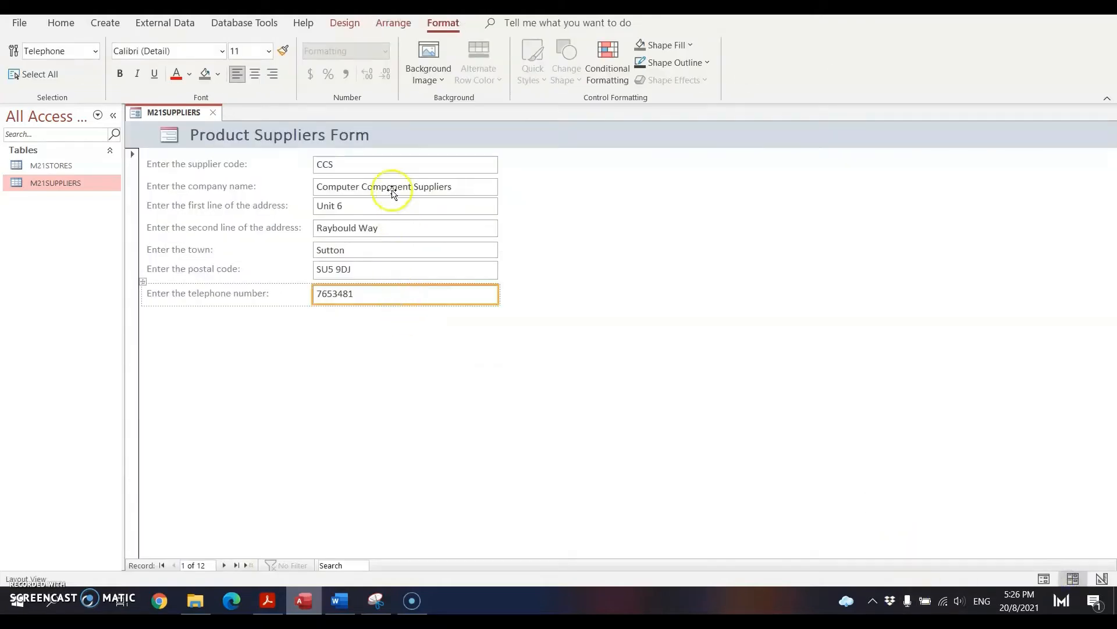
pyautogui.click(384, 165)
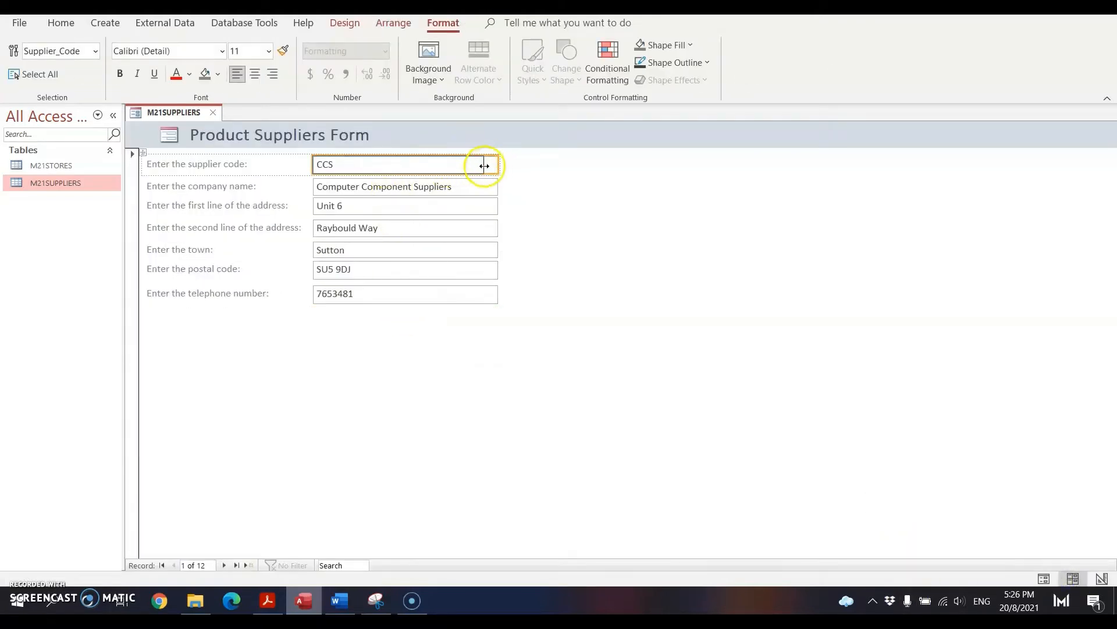
pyautogui.moveTo(484, 166); pyautogui.dragTo(370, 168)
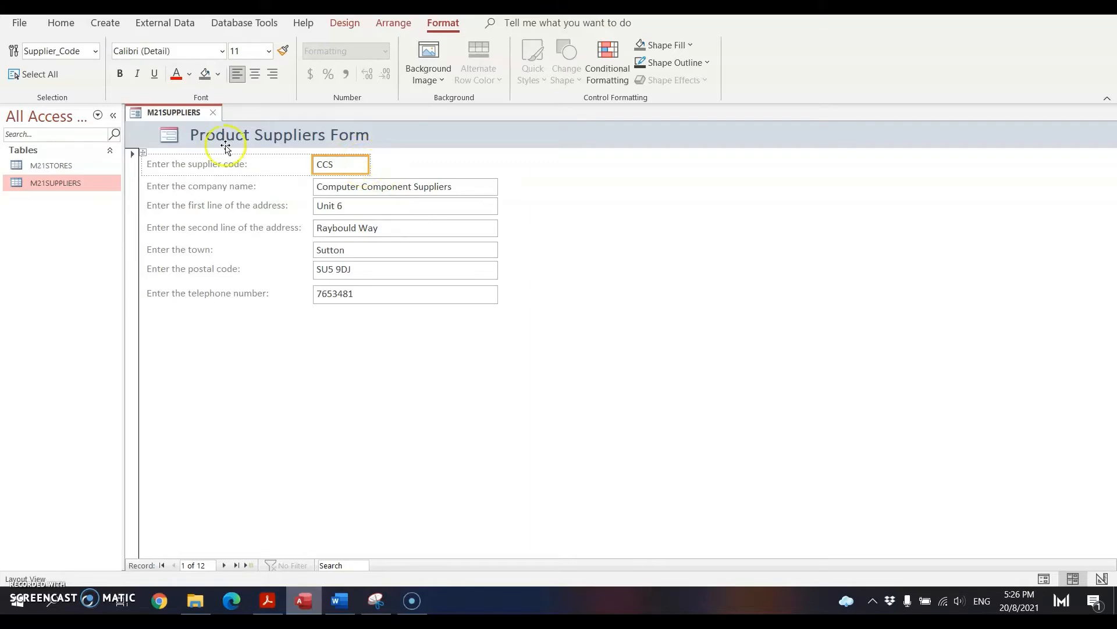
# Check the length of the supplier data in the M21SUPPLIERS table and close the table.
pyautogui.doubleClick(58, 188)
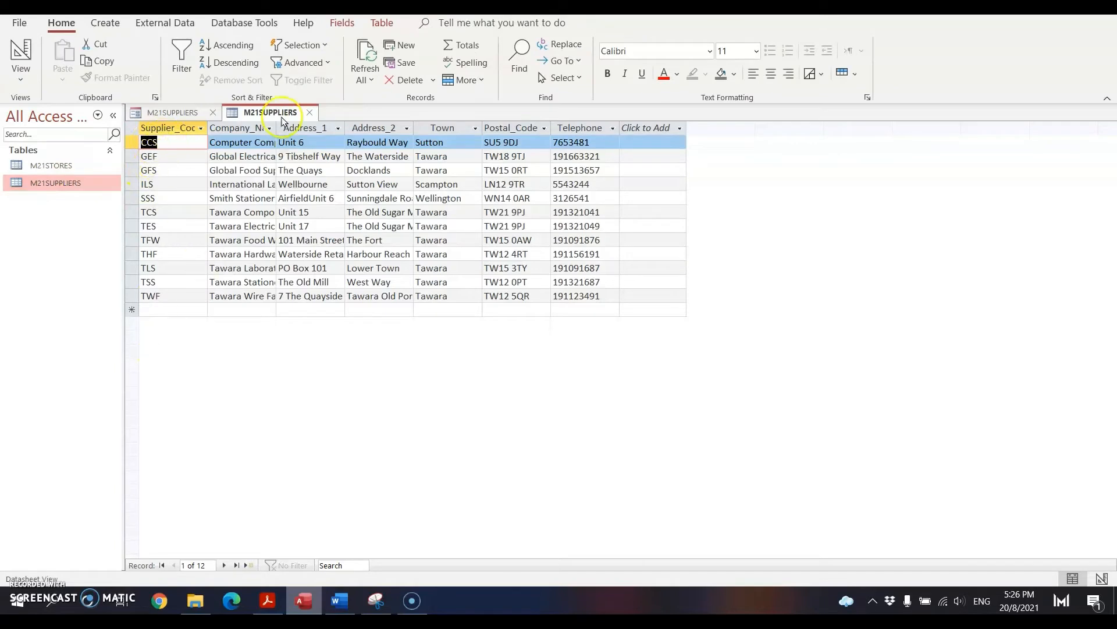
pyautogui.click(305, 112)
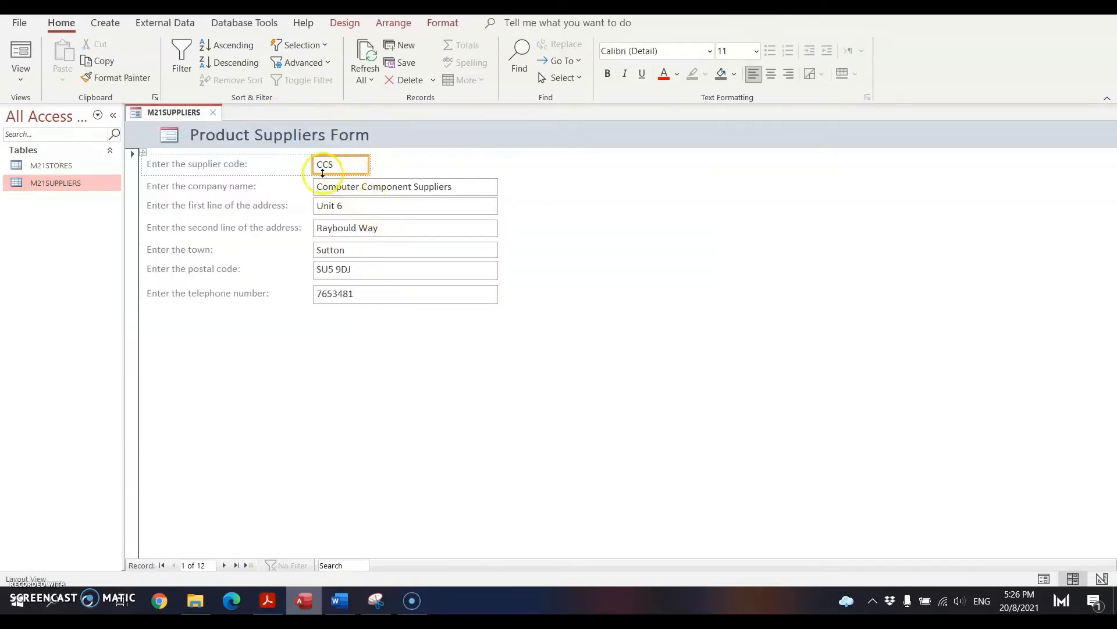
pyautogui.rightClick(361, 164)
pyautogui.click(377, 194)
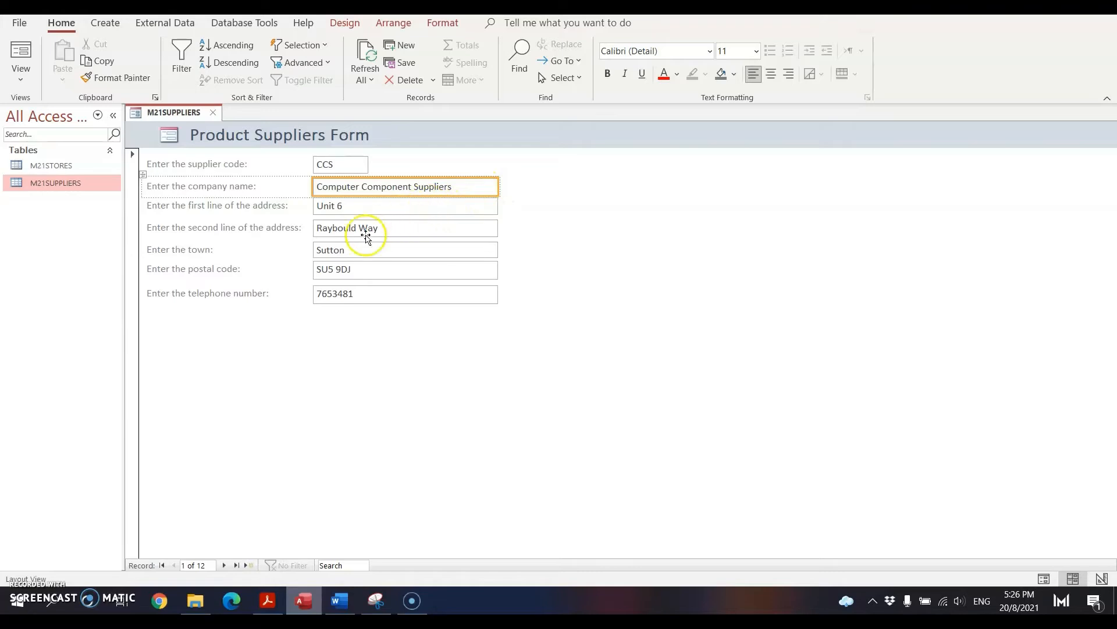
pyautogui.click(438, 228)
pyautogui.click(444, 212)
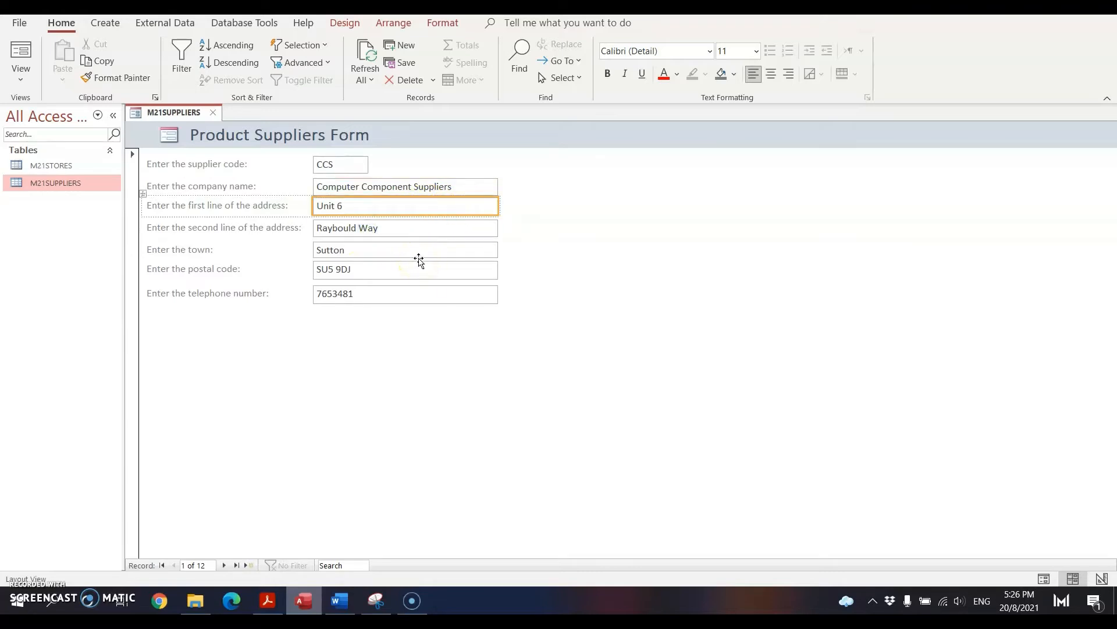
# Narrow the postal code and telephone fields to about a third of the width of the town field.
pyautogui.click(394, 268)
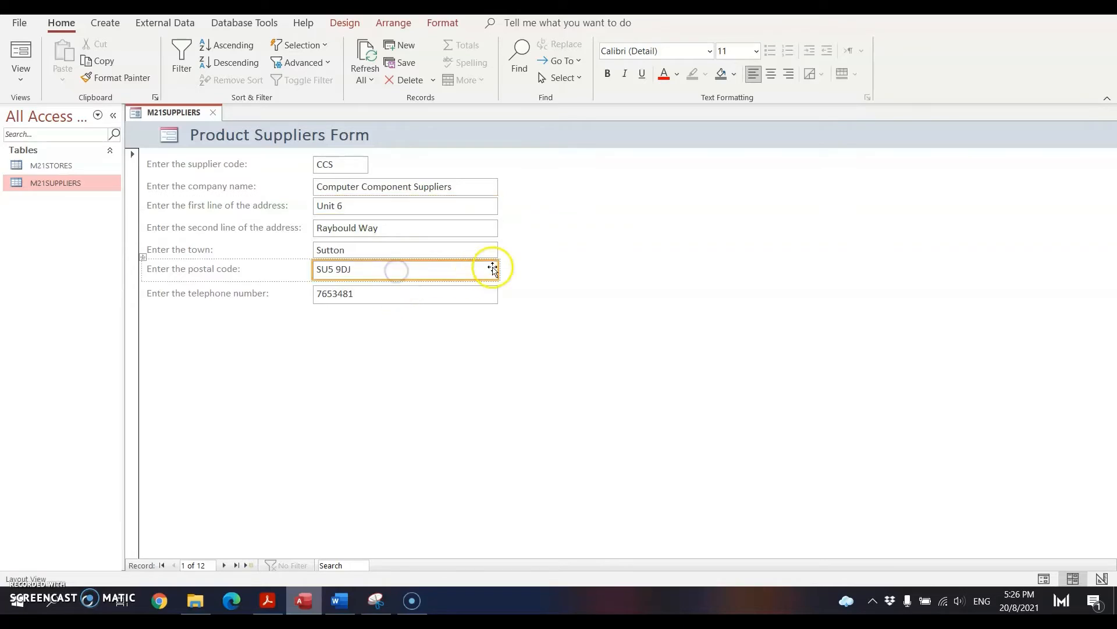
pyautogui.moveTo(499, 266); pyautogui.dragTo(374, 269)
pyautogui.click(371, 301)
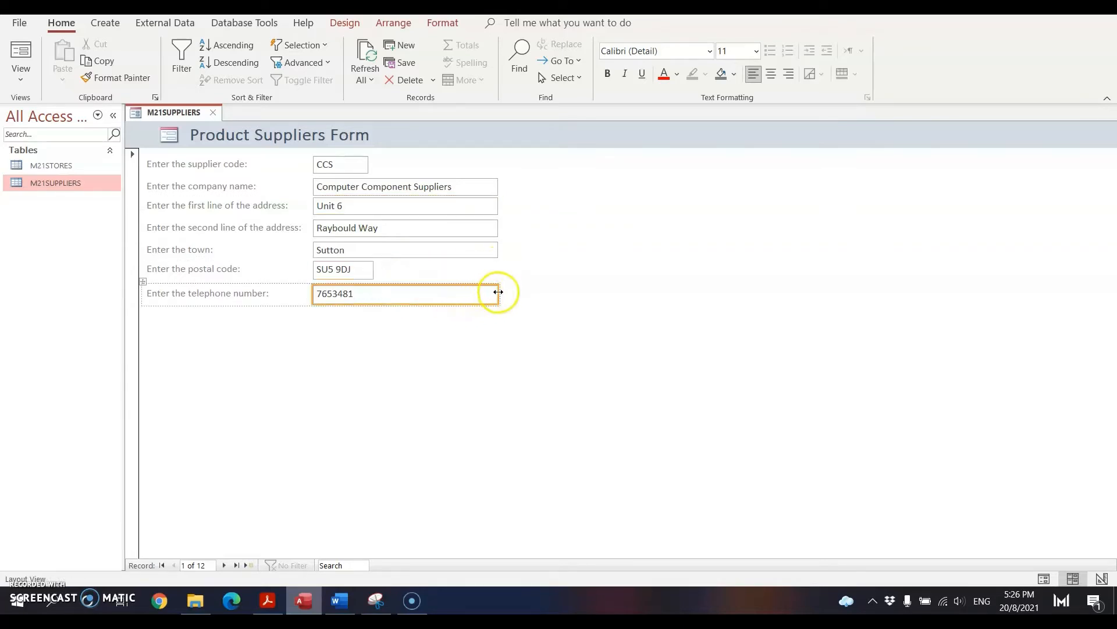
pyautogui.moveTo(496, 291); pyautogui.dragTo(374, 295)
pyautogui.click(443, 358)
pyautogui.click(371, 297)
pyautogui.click(407, 345)
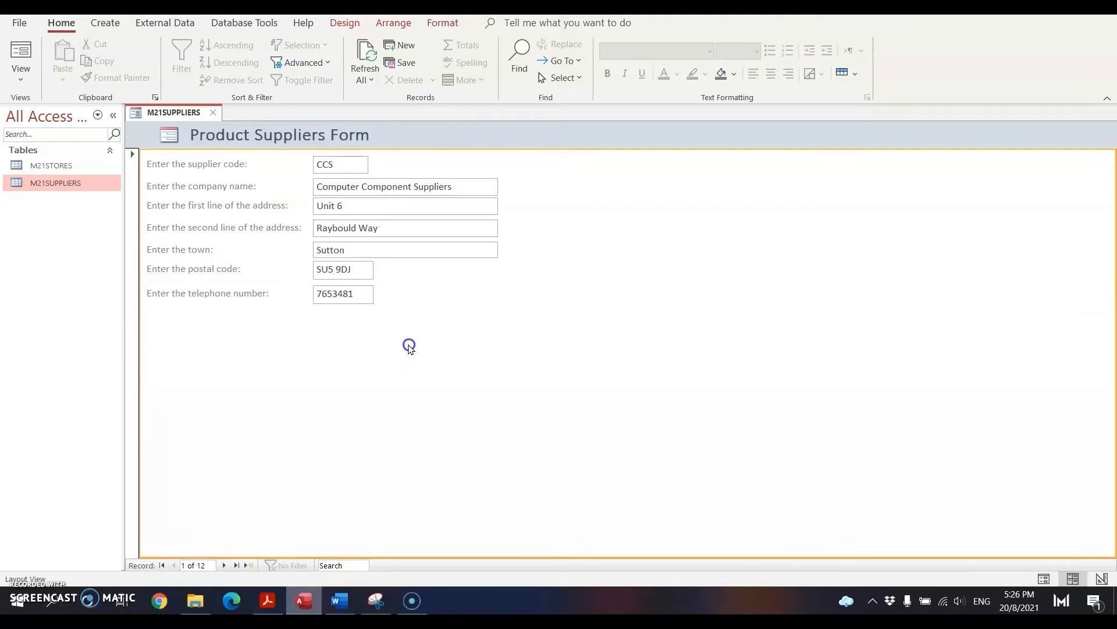
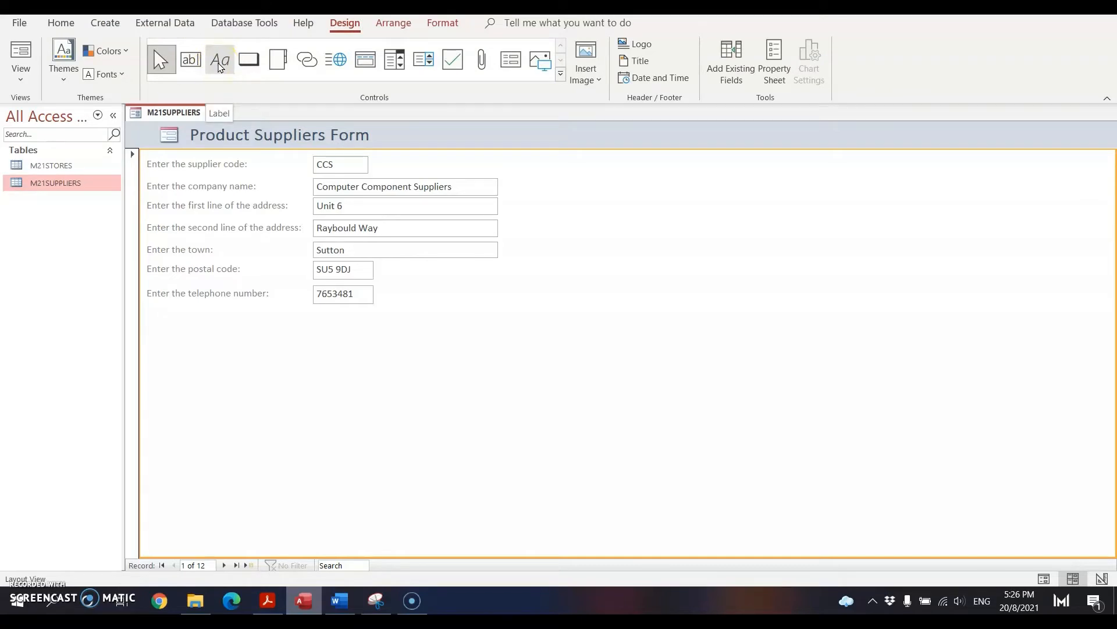
# Add a label reading "This should be a 3 letter code" beside the supplier code field in Design View.
pyautogui.click(220, 65)
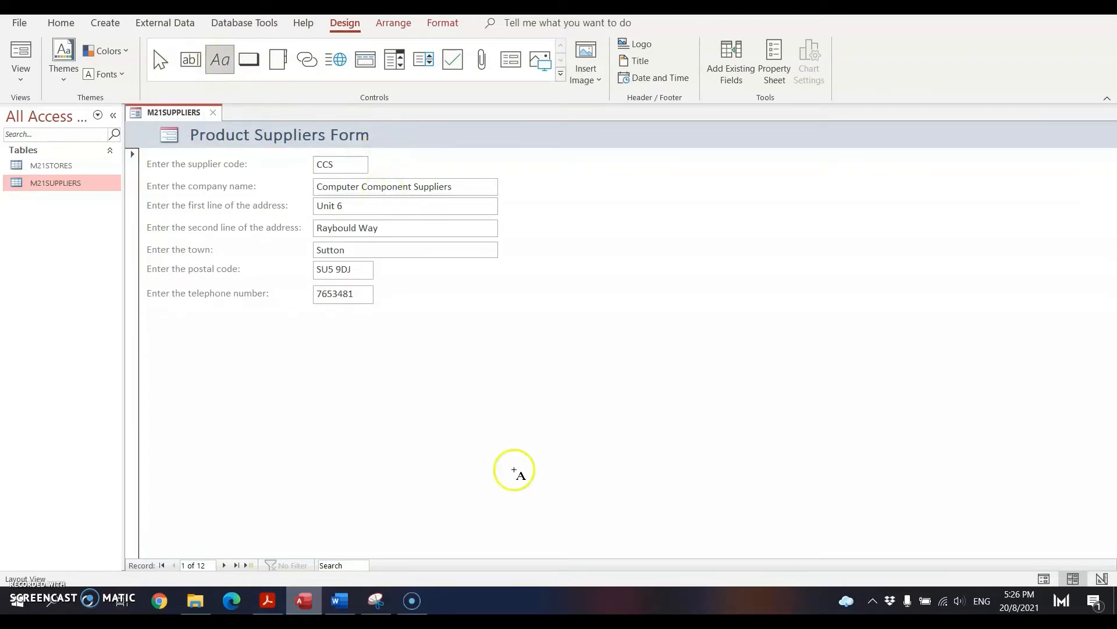
pyautogui.click(1101, 578)
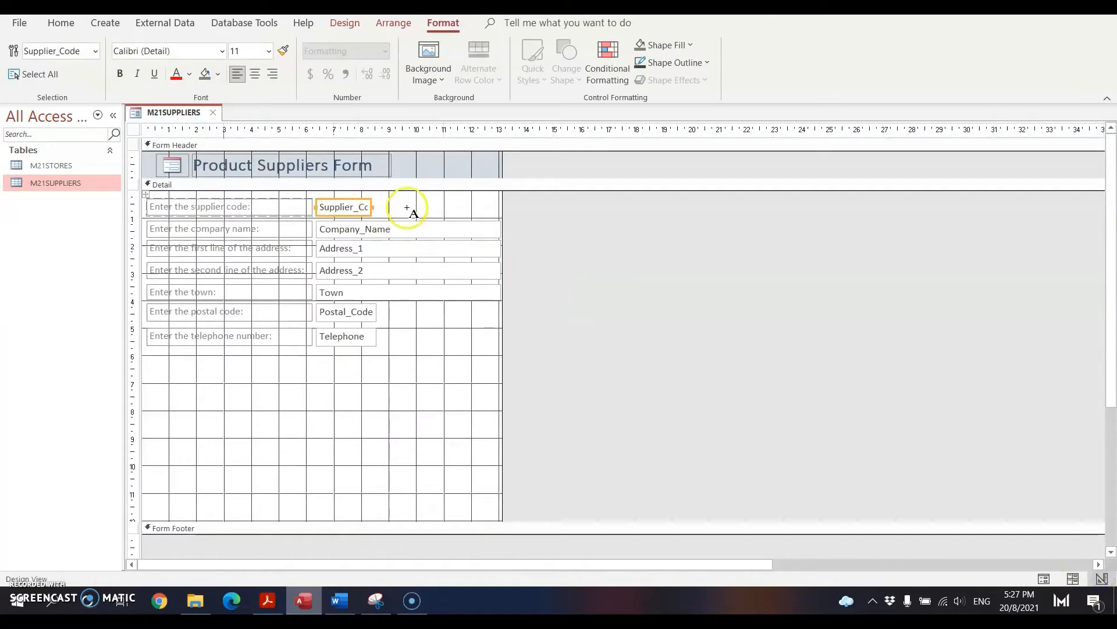
pyautogui.click(380, 201)
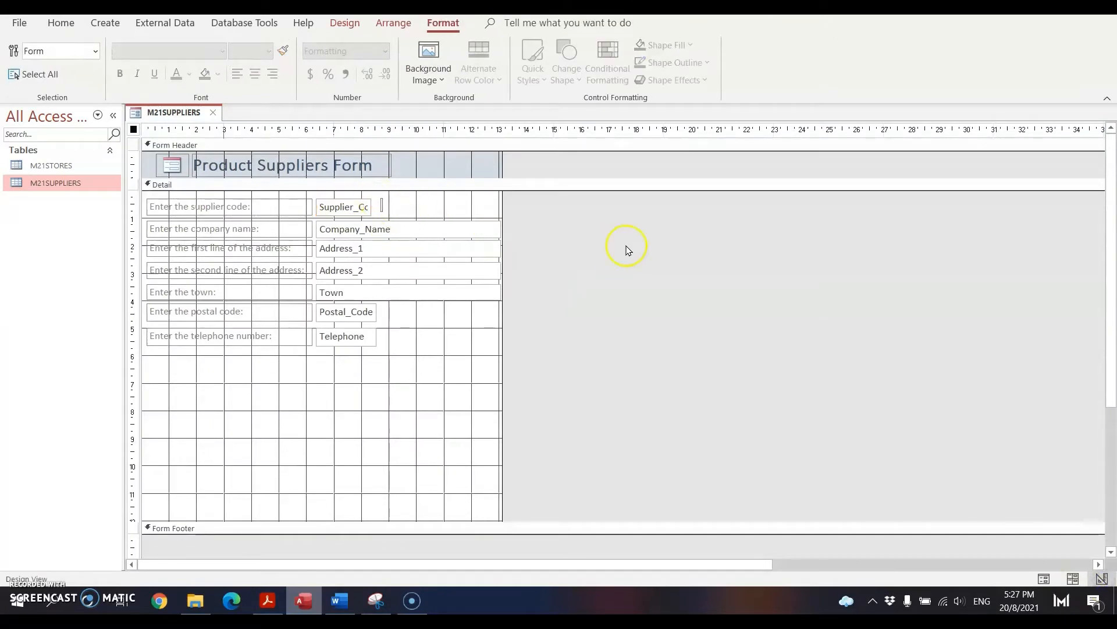
pyautogui.write('This')
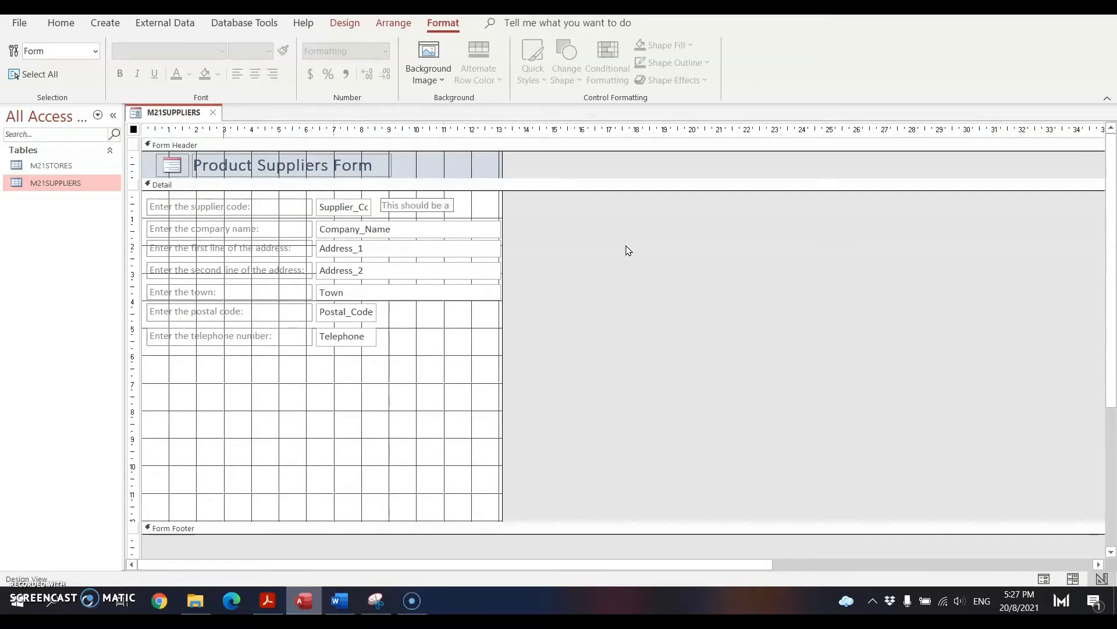
pyautogui.write('should be a 3 letter code')
pyautogui.click(628, 250)
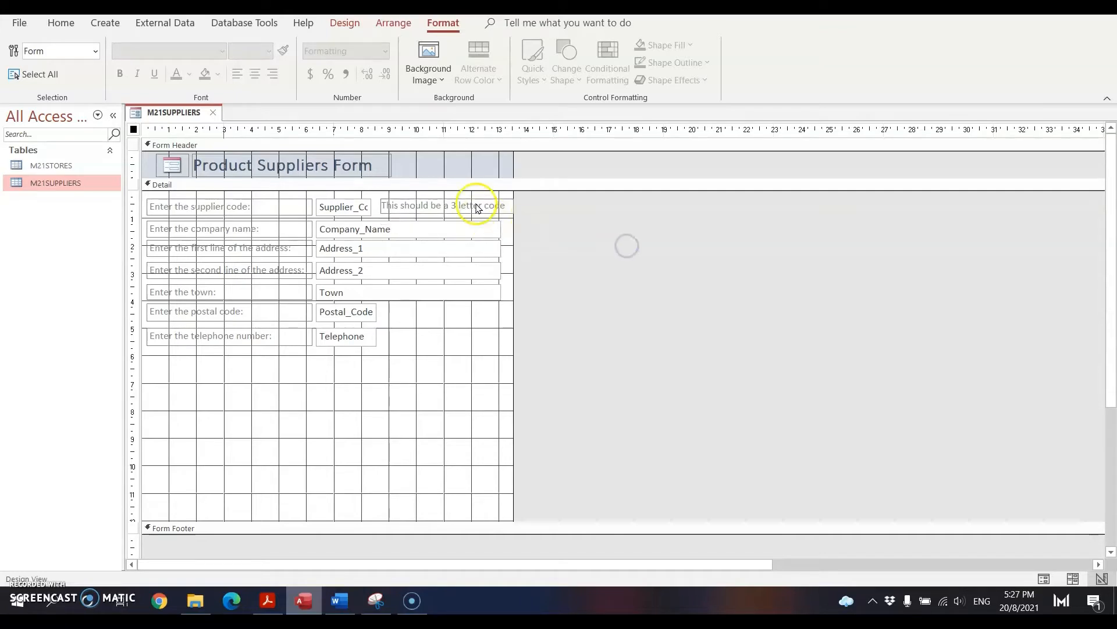
# Move the 3-letter-code hint label close beside the supplier code field and format it in grey at font size 10.
pyautogui.click(474, 204)
pyautogui.moveTo(413, 201); pyautogui.dragTo(407, 201)
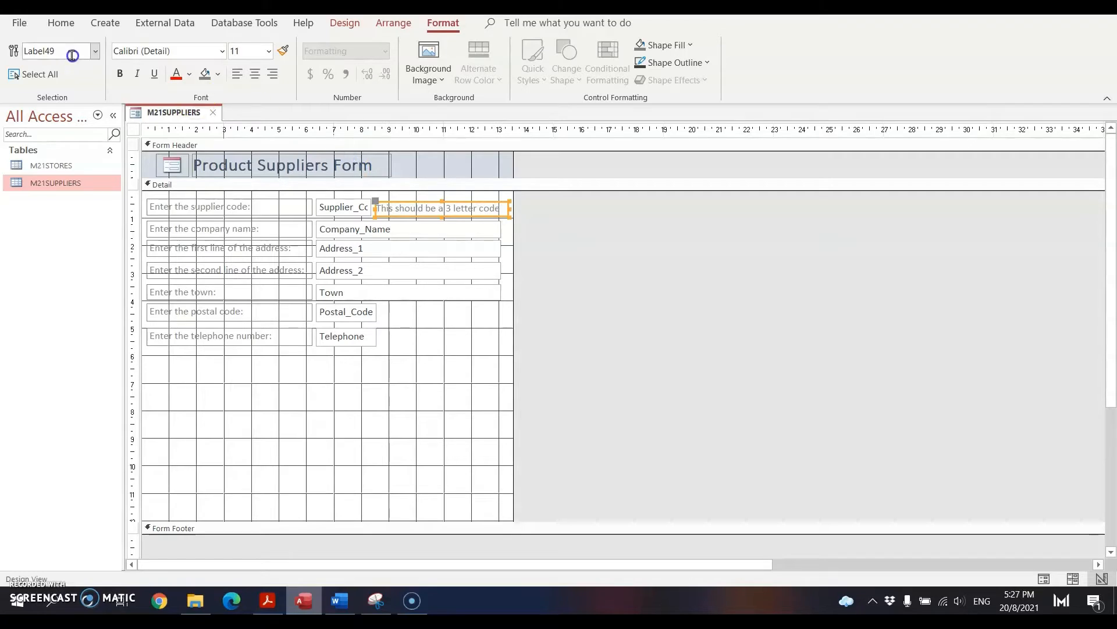
pyautogui.click(188, 76)
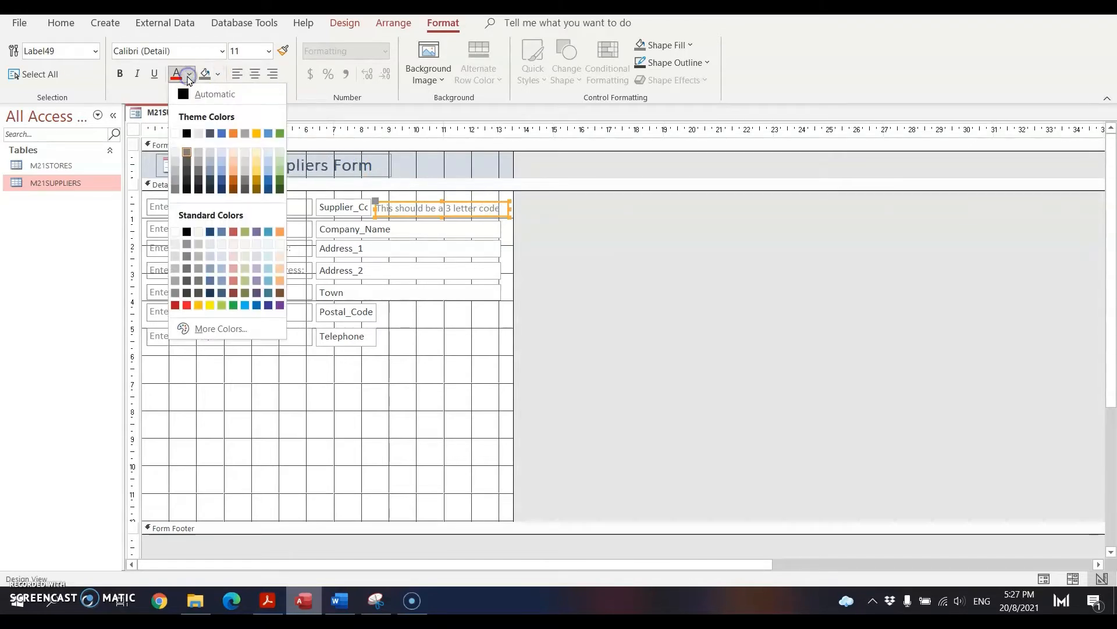
pyautogui.click(177, 190)
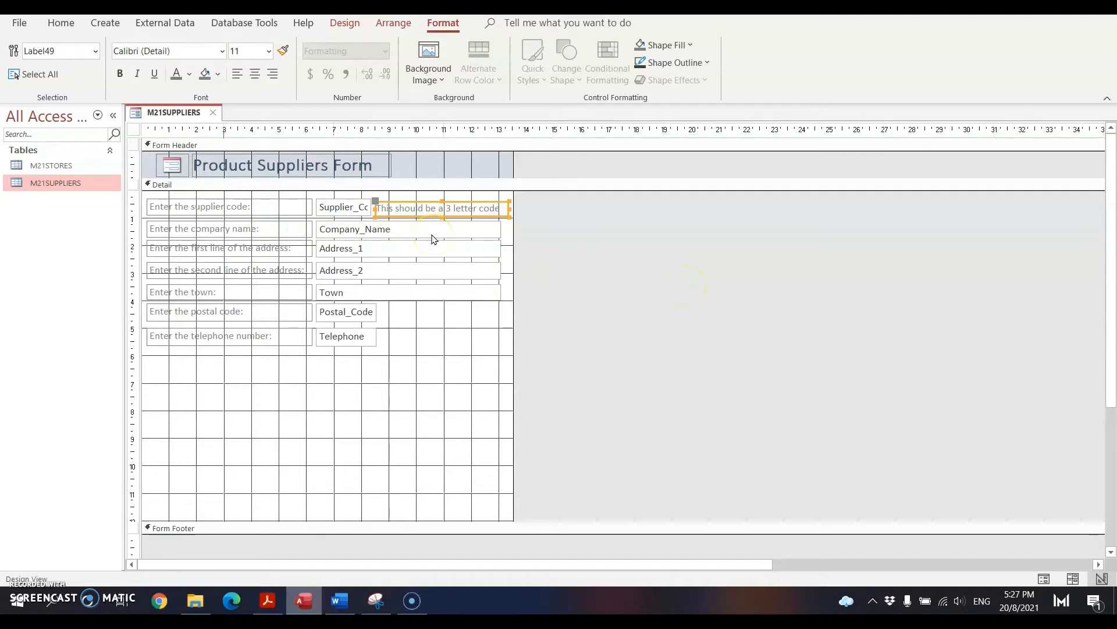
pyautogui.click(268, 51)
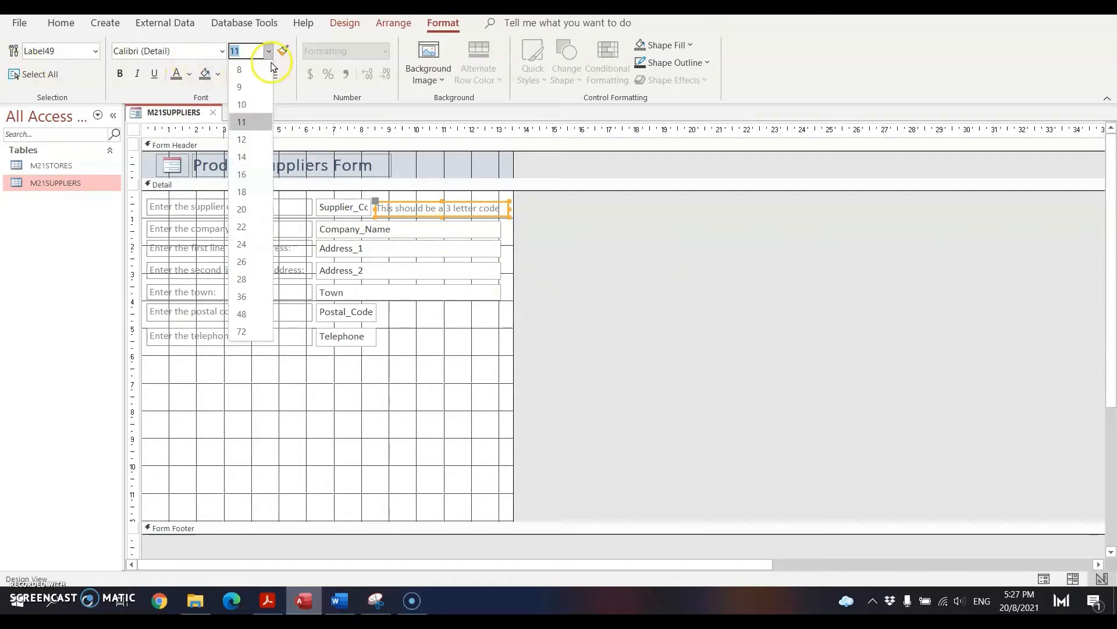
pyautogui.click(248, 105)
pyautogui.click(568, 267)
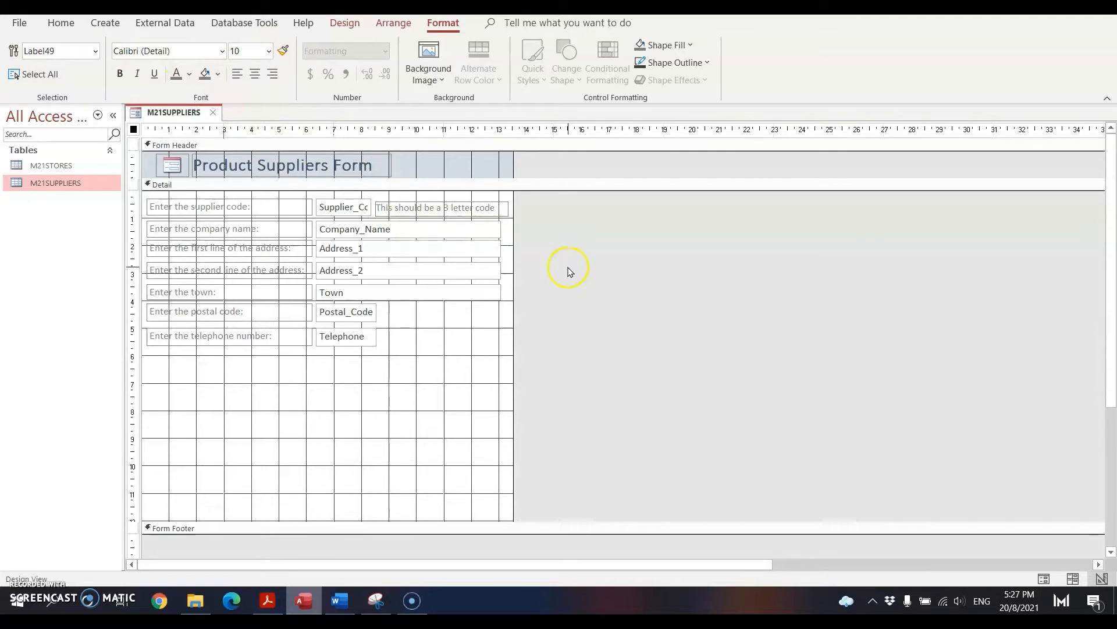
# Set the font colour of all the form's controls to black.
pyautogui.click(237, 209)
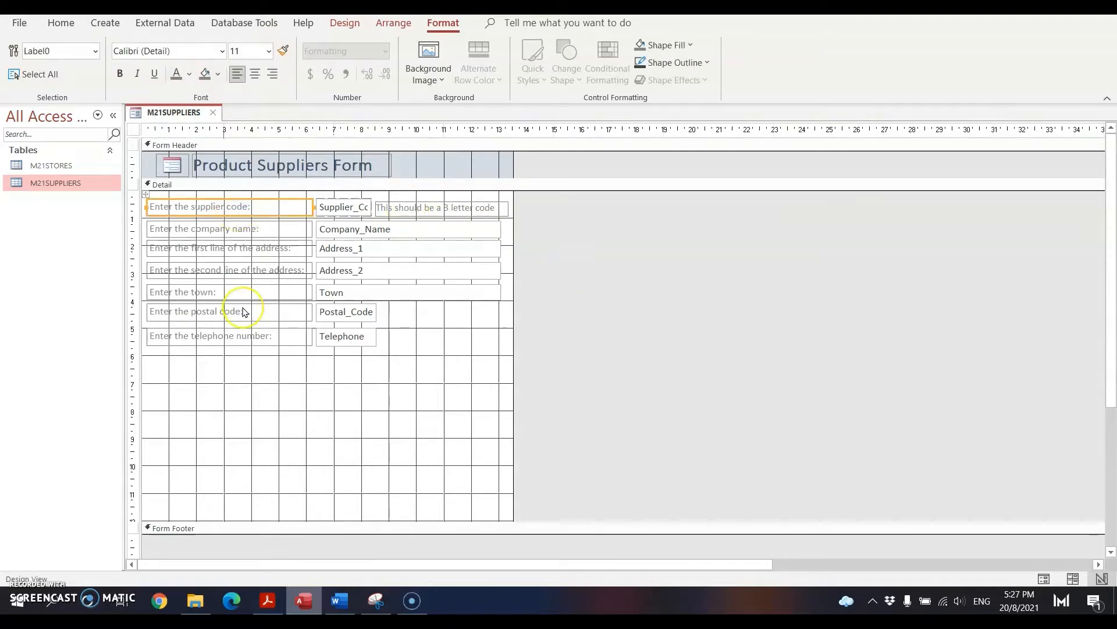
pyautogui.hotkey('ctrl', 'a')
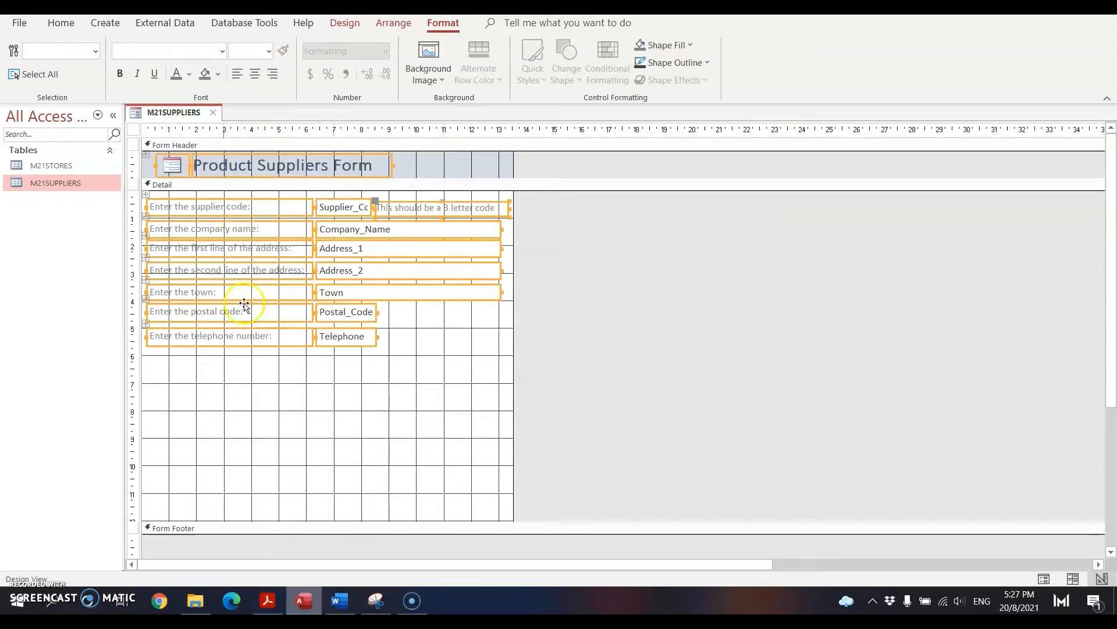
pyautogui.click(189, 75)
pyautogui.click(187, 134)
pyautogui.click(549, 256)
# Set the 3-letter-code hint label's font colour to mid grey and check the form in Layout View.
pyautogui.click(452, 214)
pyautogui.click(190, 75)
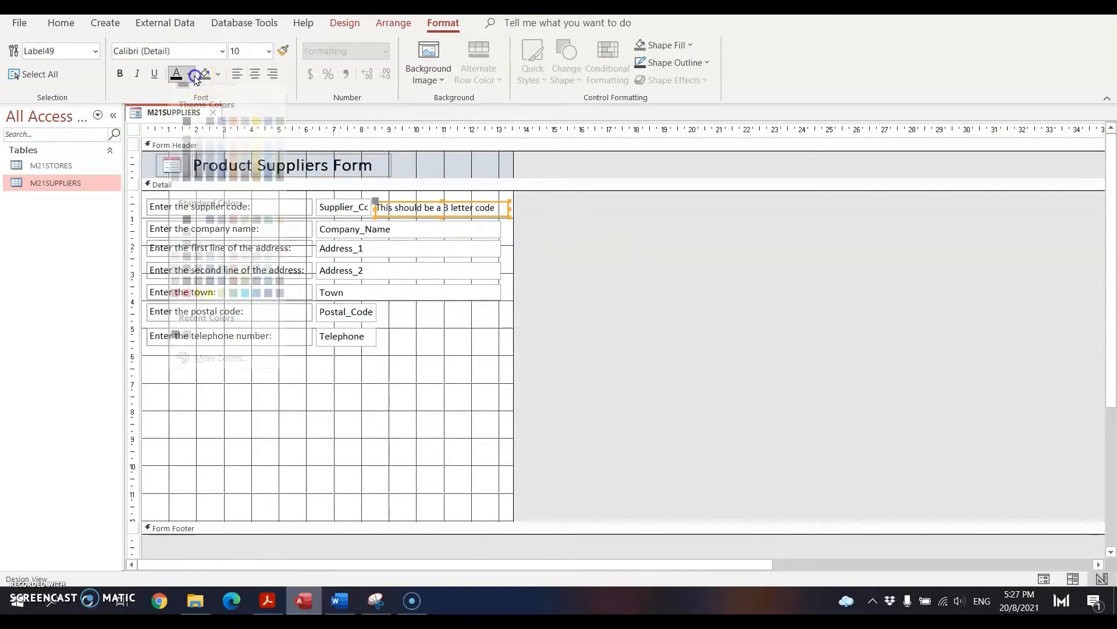
pyautogui.click(175, 188)
pyautogui.click(663, 318)
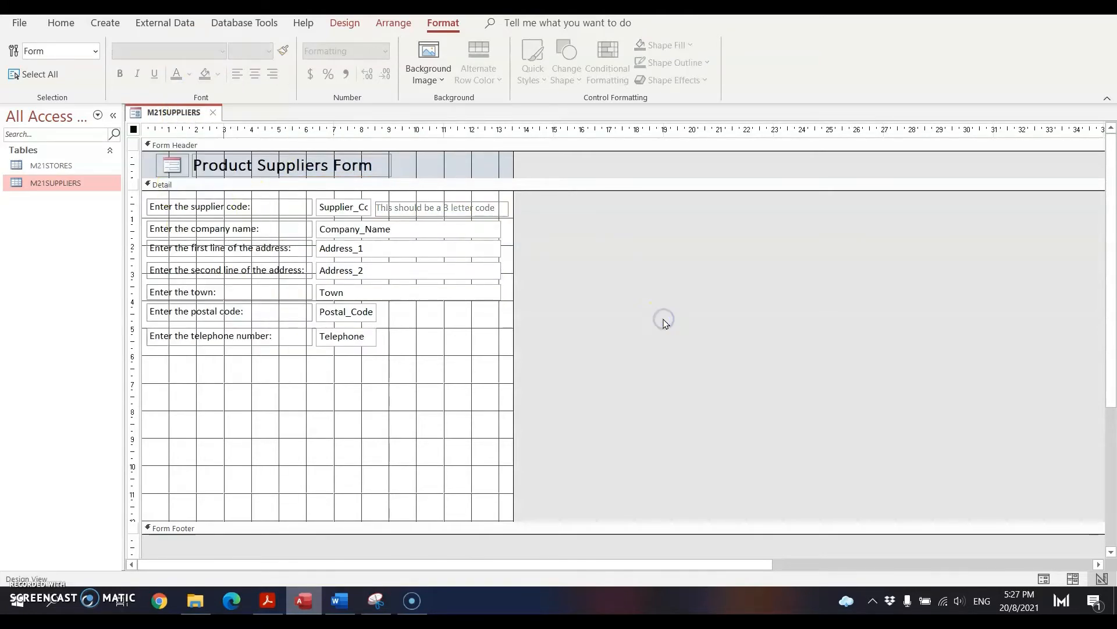
pyautogui.click(1072, 578)
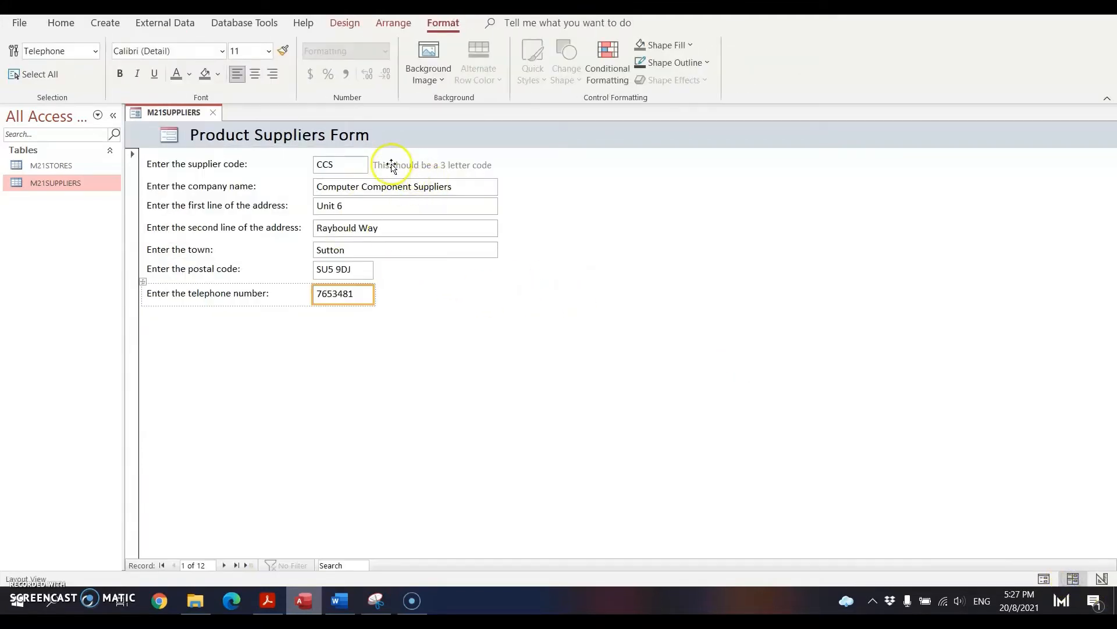
pyautogui.click(510, 435)
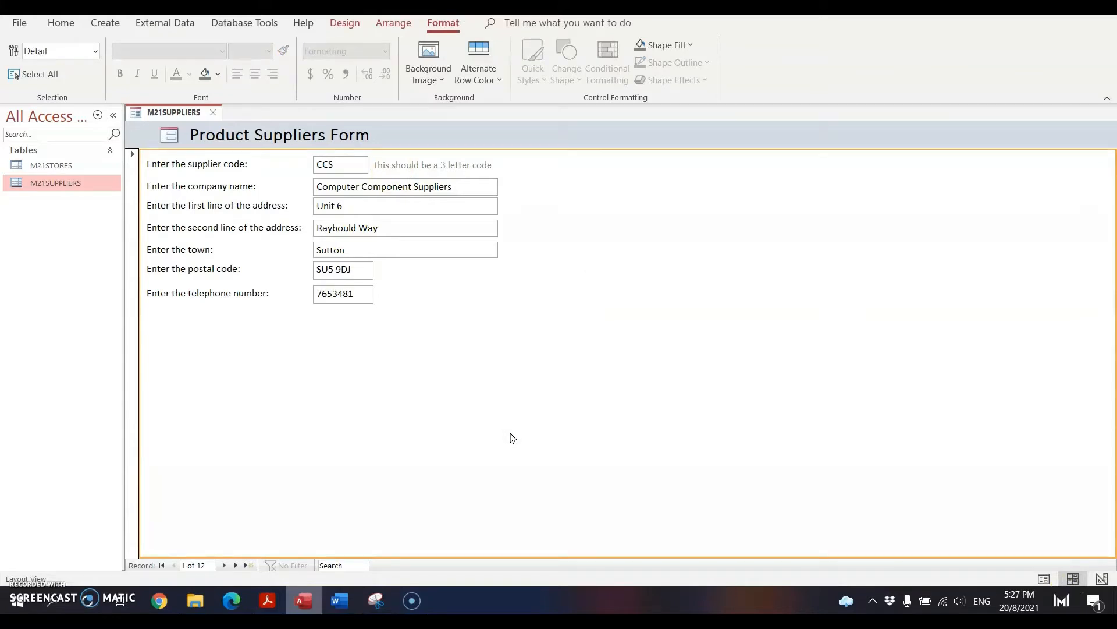
pyautogui.click(434, 403)
# Draw a command button about 3 cm wide and 1 cm high below the Telephone row in Design View.
pyautogui.click(1101, 577)
pyautogui.click(346, 23)
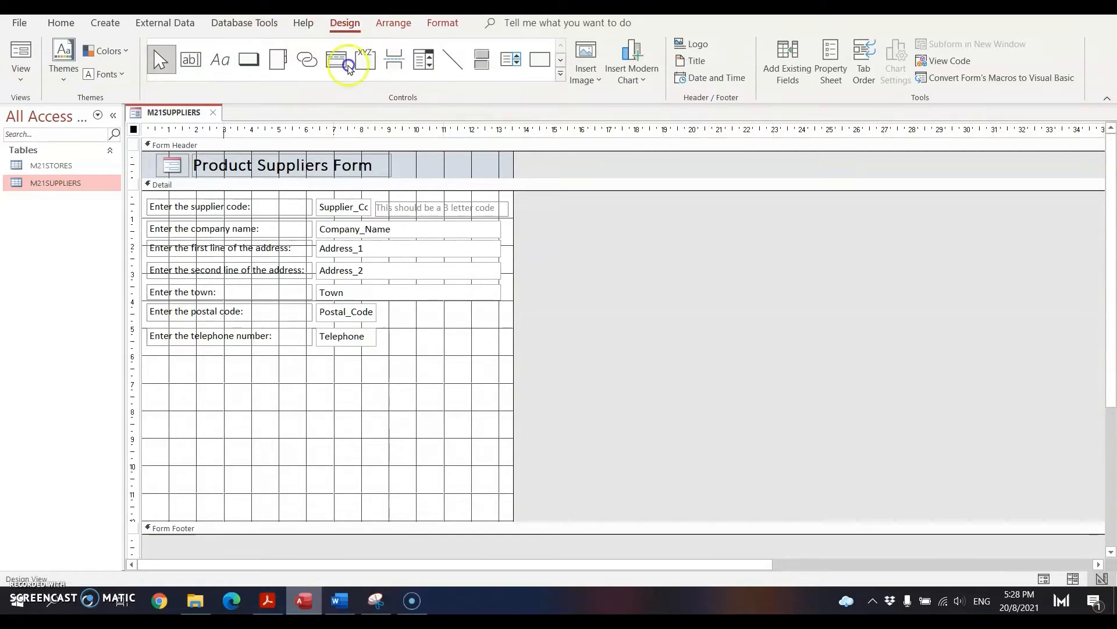
pyautogui.click(561, 75)
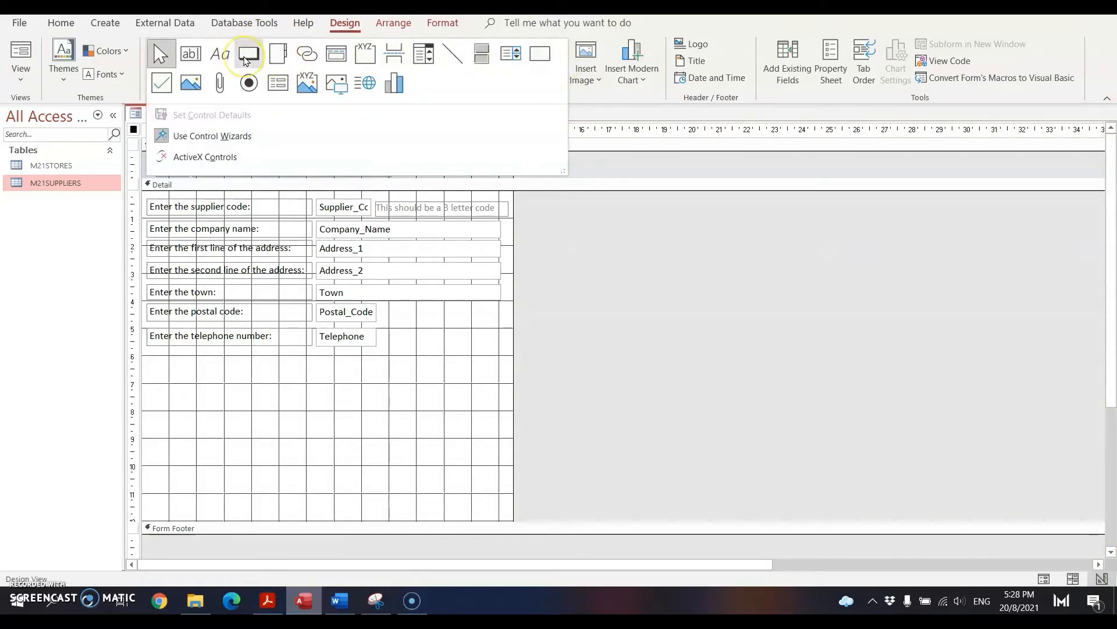
pyautogui.click(249, 55)
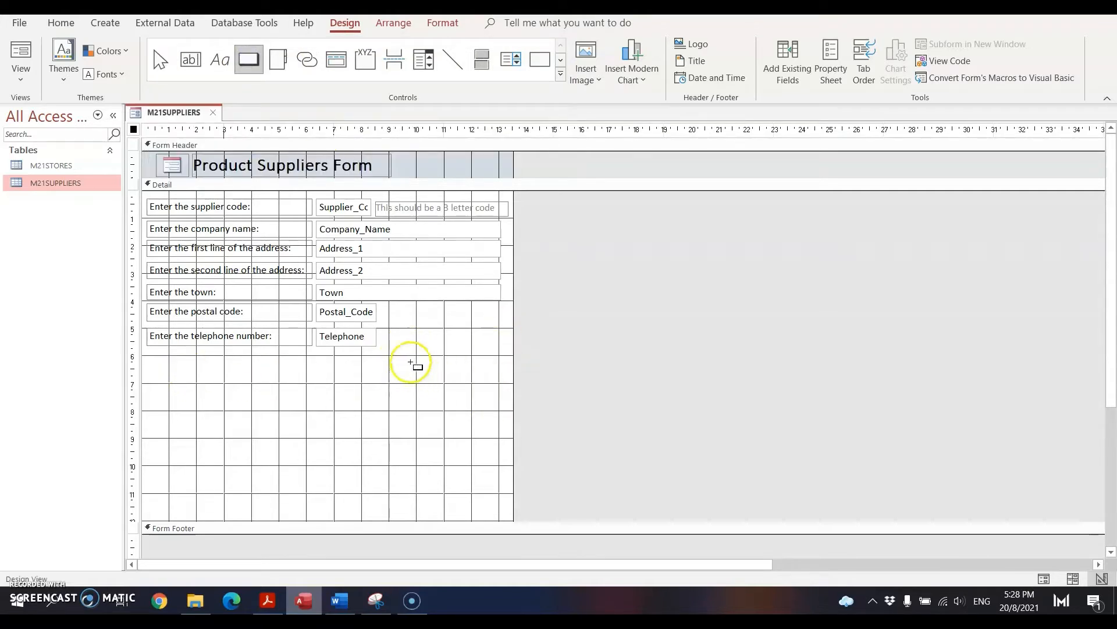
pyautogui.moveTo(384, 355); pyautogui.dragTo(470, 381)
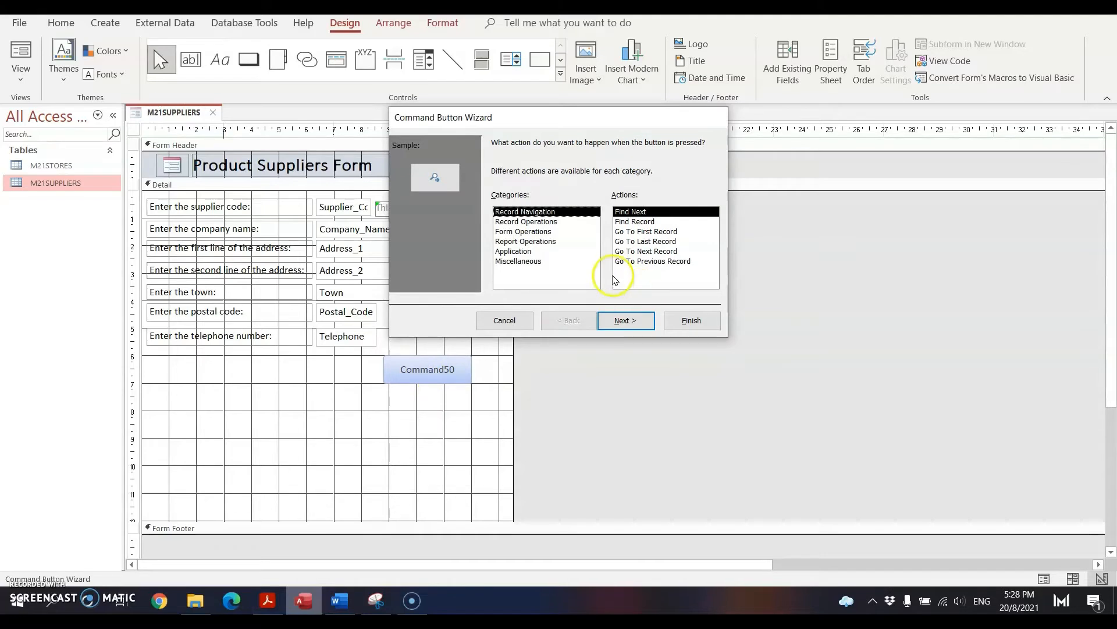
# Give the button the Save Record action and picture, name it btn_SaveRecord, and shift it about 2 cm to the right.
pyautogui.click(534, 222)
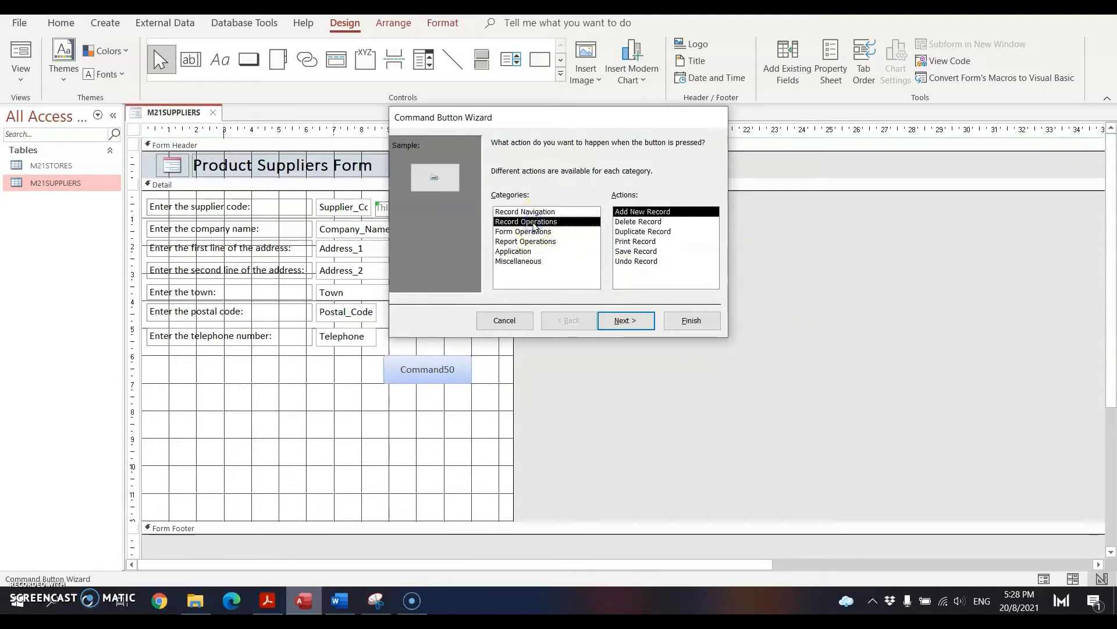
pyautogui.click(640, 250)
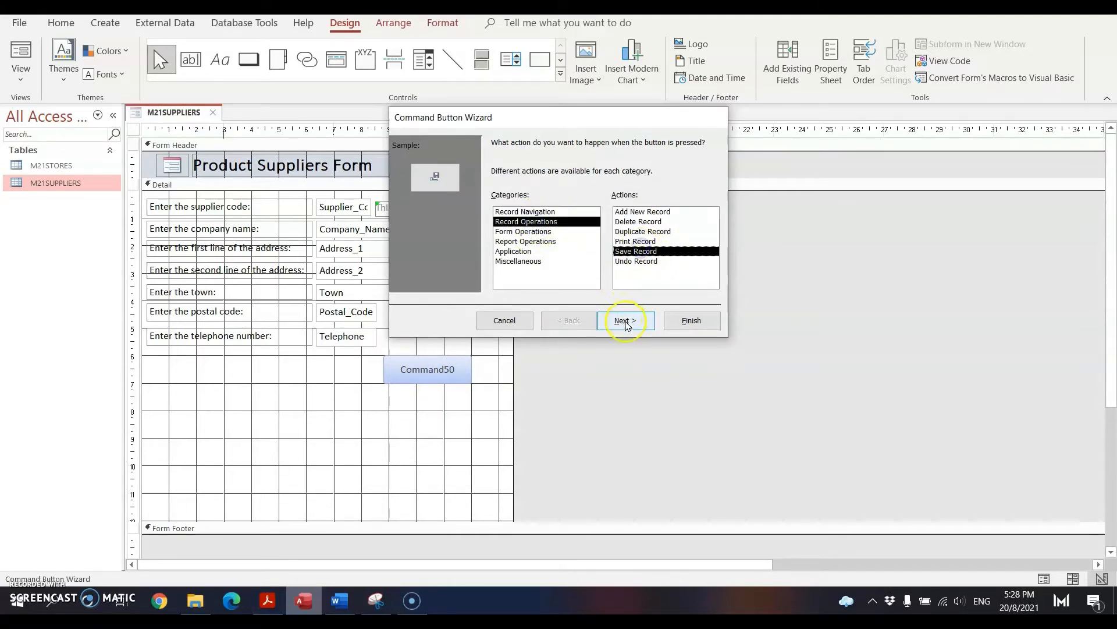
pyautogui.click(624, 320)
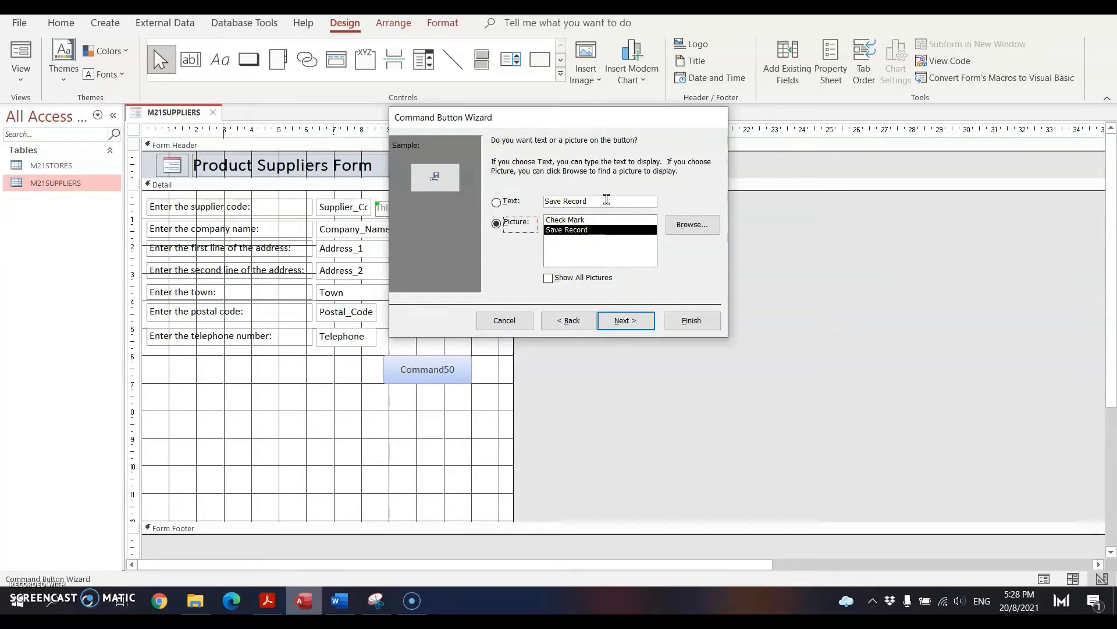
pyautogui.click(594, 232)
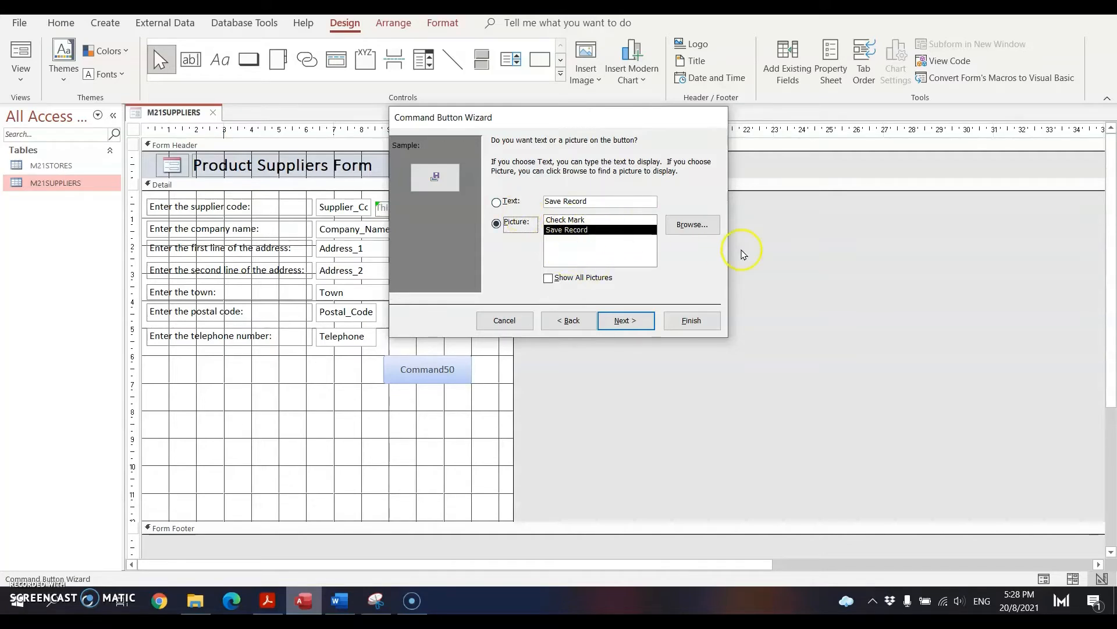
pyautogui.click(626, 320)
pyautogui.write('btn_SaveRecord')
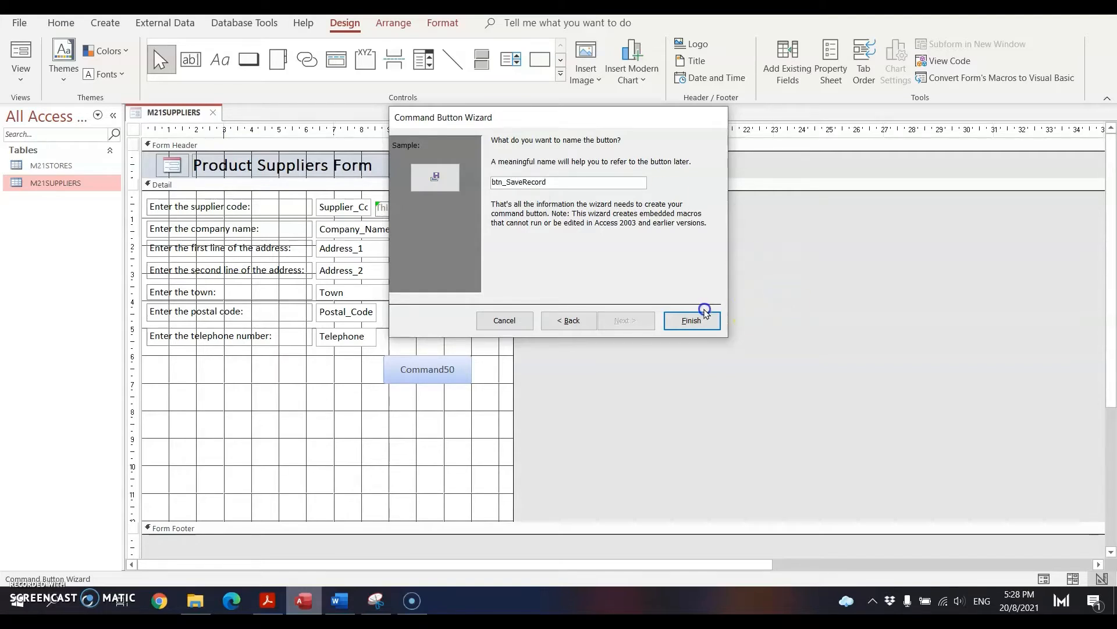
pyautogui.click(704, 315)
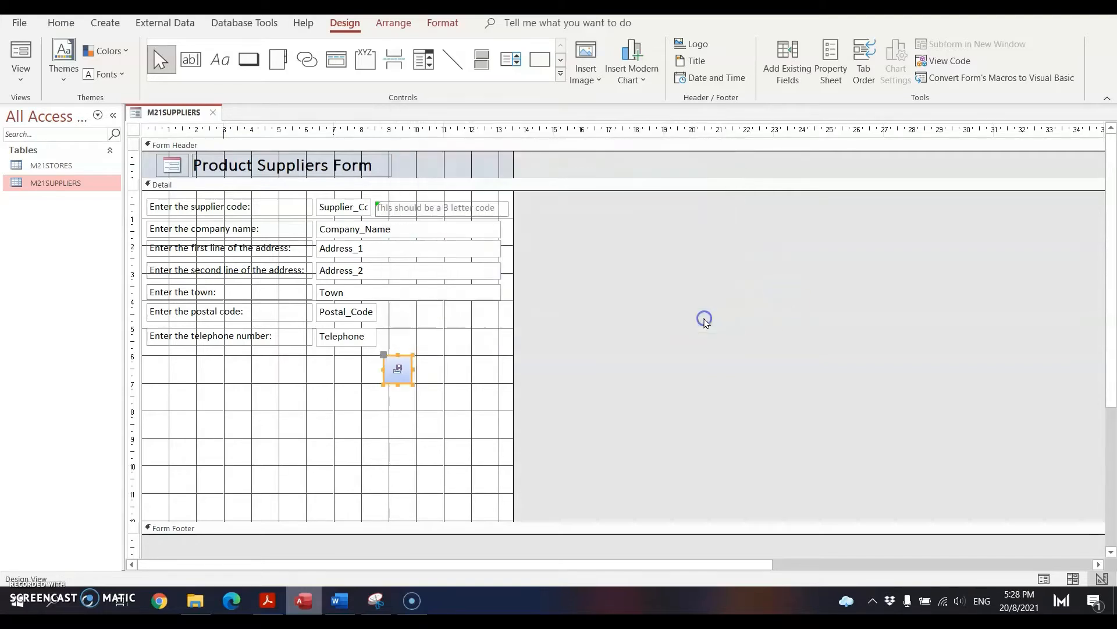
pyautogui.moveTo(391, 387); pyautogui.dragTo(453, 355)
# Add a command button beside the save button with the Close Form action and Exit Doorway picture, named btn_CloseForm.
pyautogui.click(249, 59)
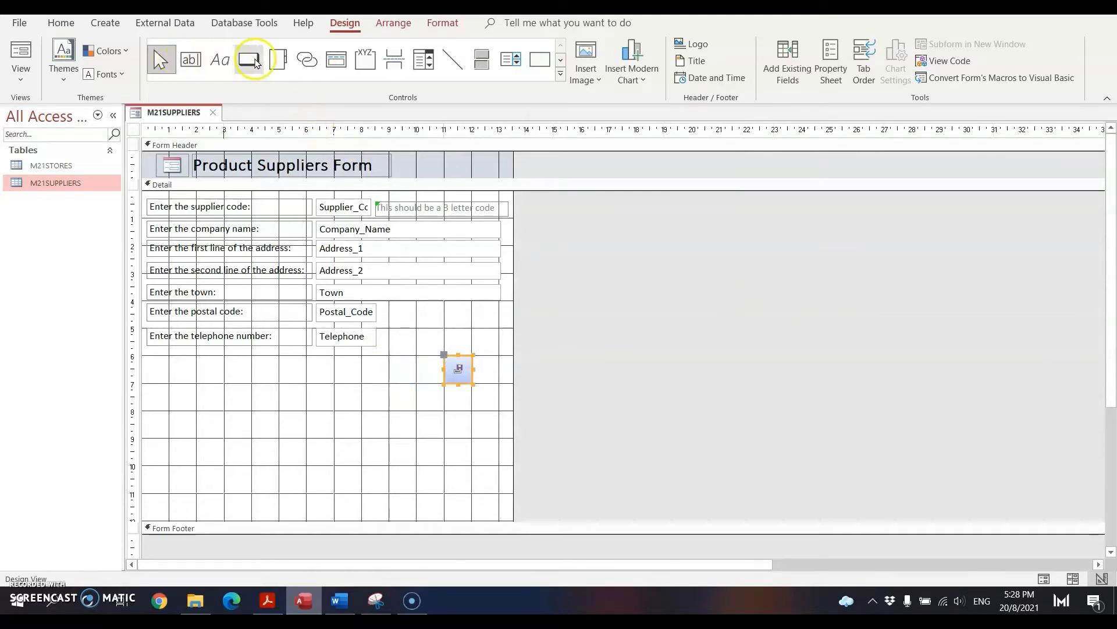
pyautogui.click(484, 362)
pyautogui.click(525, 232)
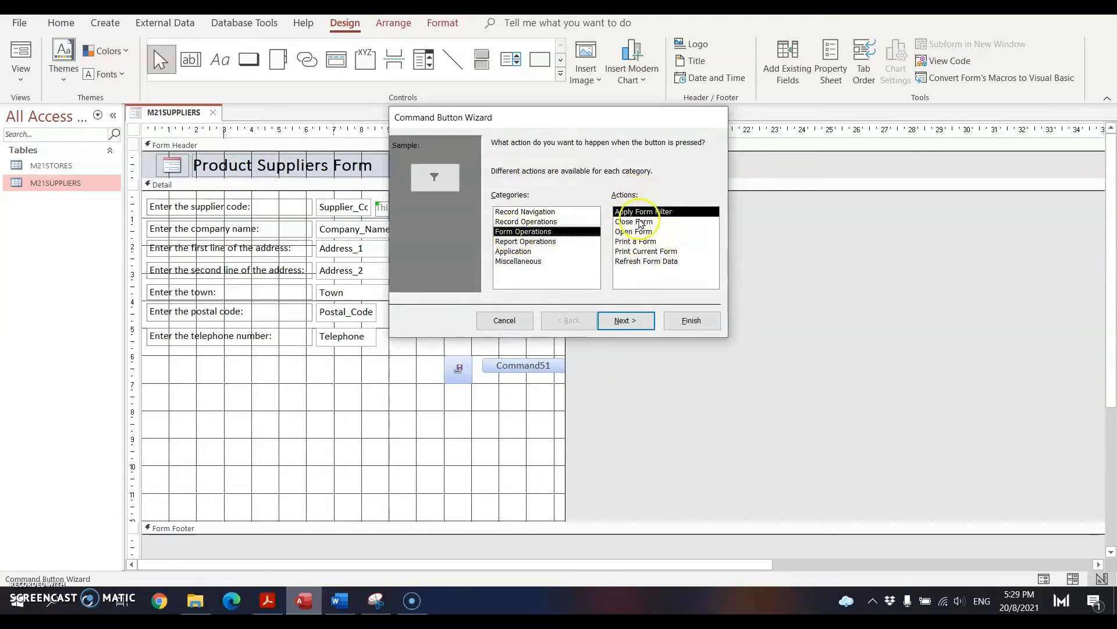
pyautogui.click(634, 222)
pyautogui.click(626, 320)
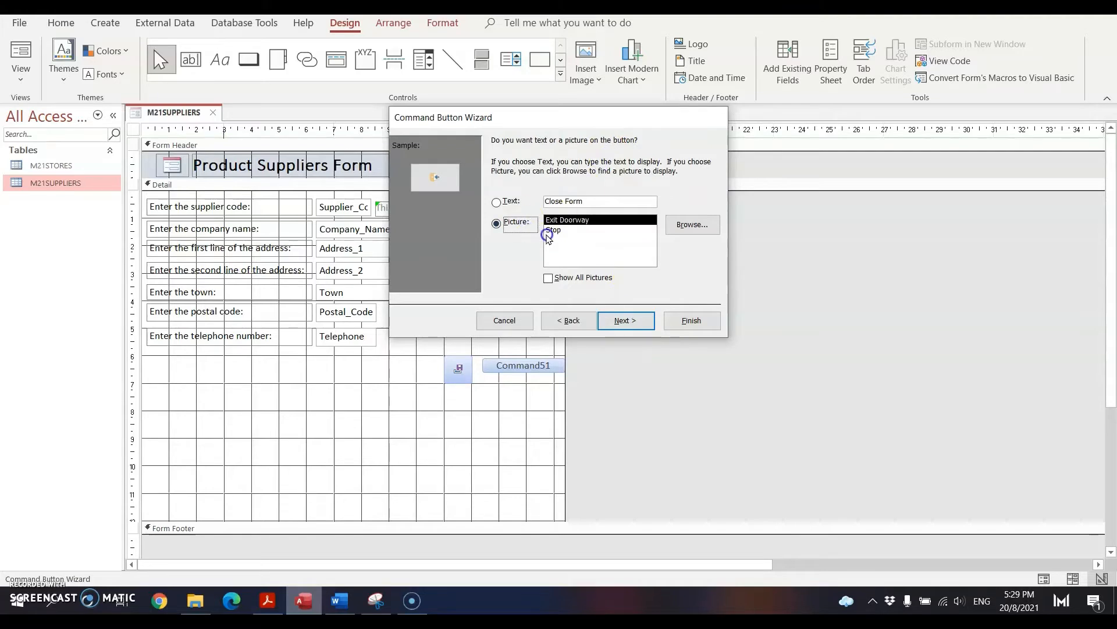
pyautogui.click(550, 230)
pyautogui.click(564, 220)
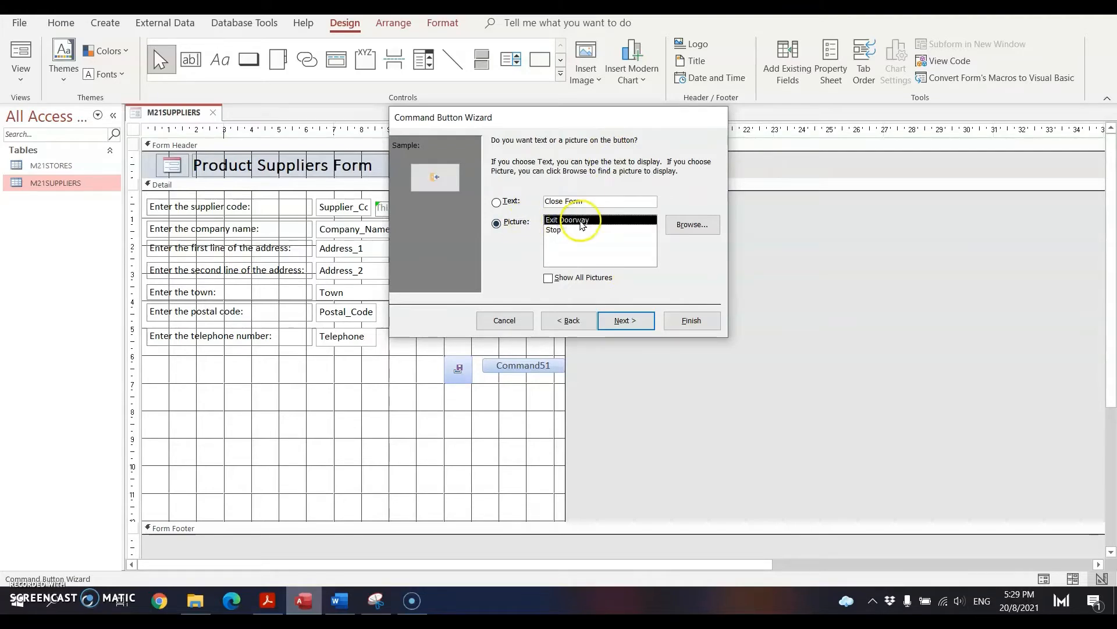
pyautogui.click(633, 314)
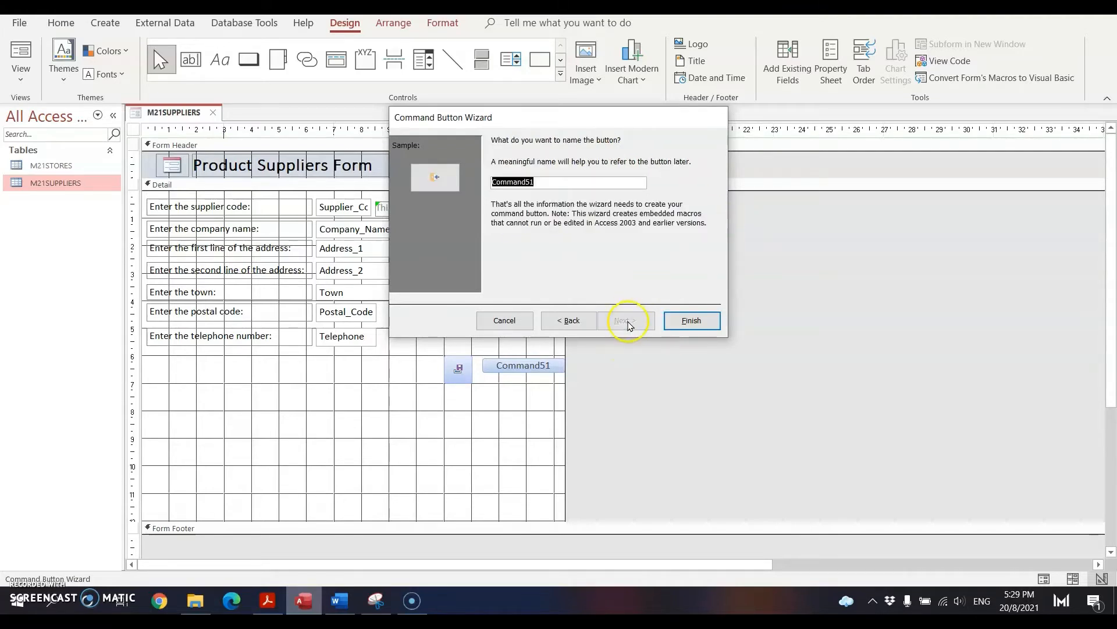
pyautogui.write('btn_CloseForm')
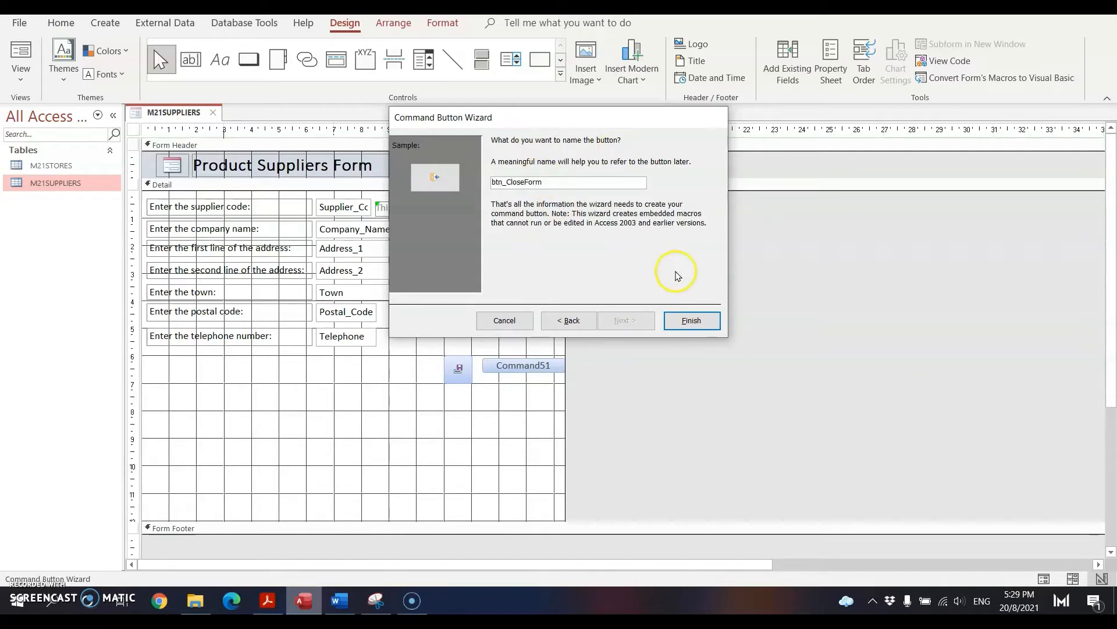
pyautogui.click(692, 320)
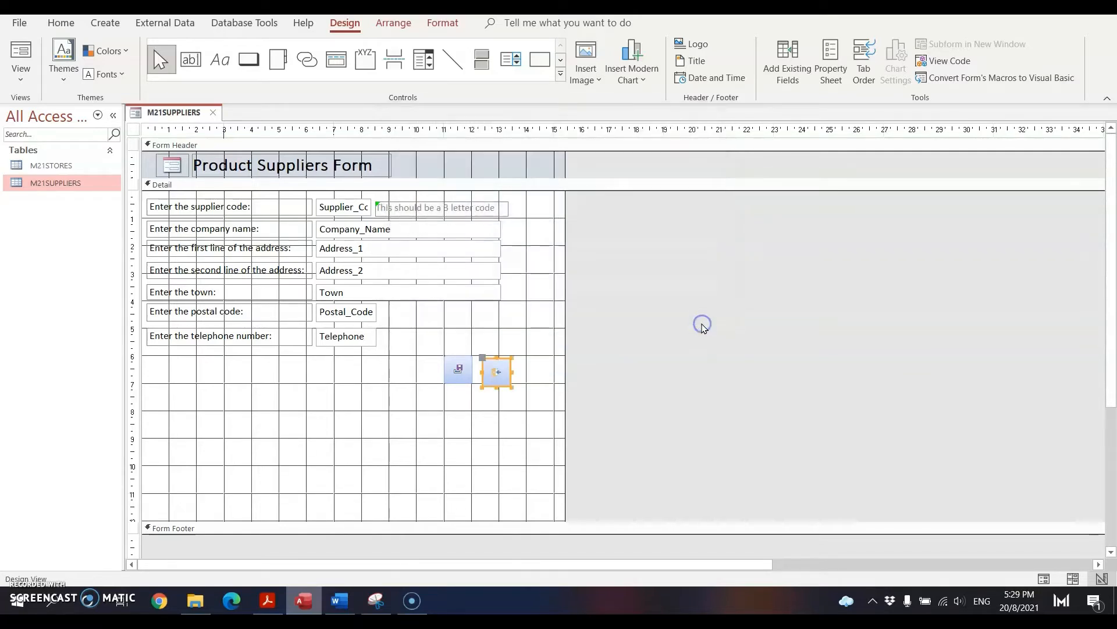
# Align the close button with the save button, narrow the form to about 13.8 cm, and check both buttons in Form View.
pyautogui.moveTo(488, 357); pyautogui.dragTo(485, 354)
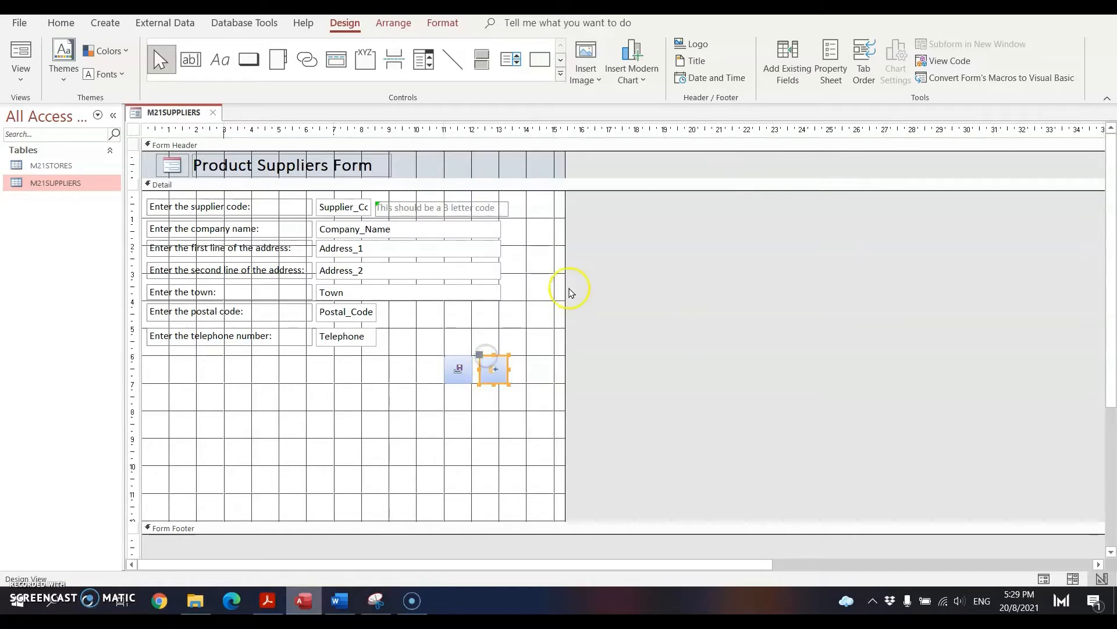
pyautogui.moveTo(564, 291); pyautogui.dragTo(521, 294)
pyautogui.click(599, 324)
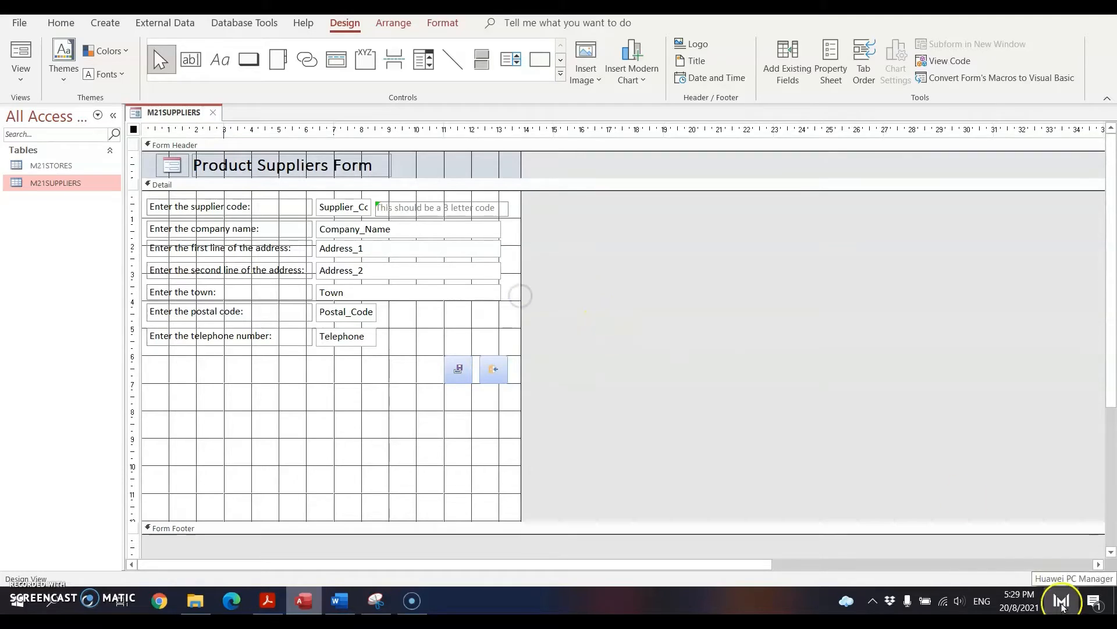
pyautogui.click(1044, 578)
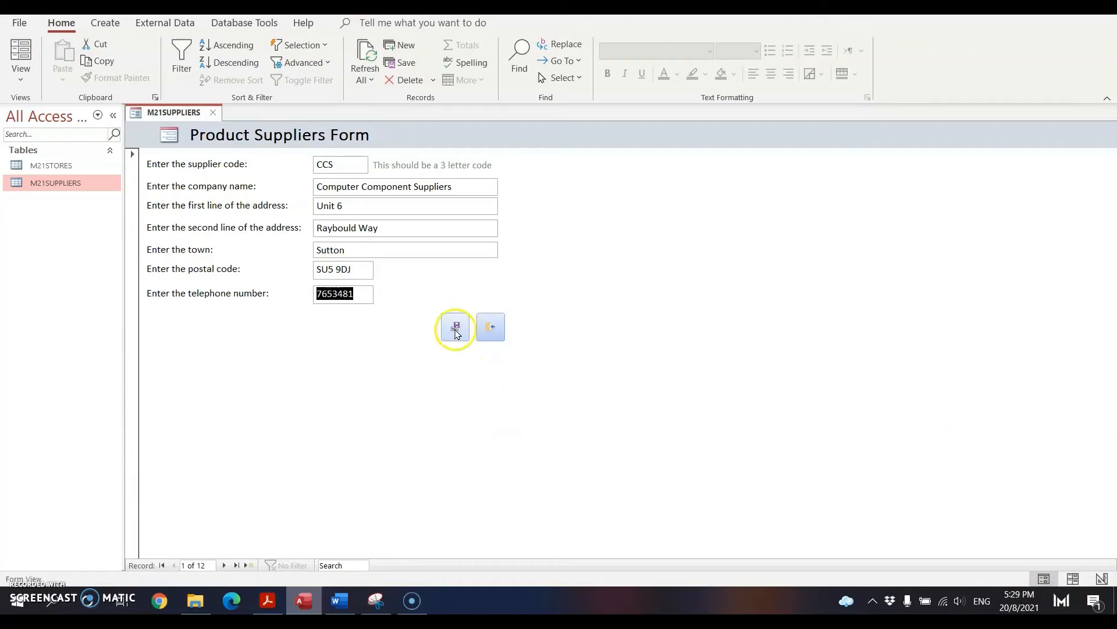
pyautogui.click(493, 329)
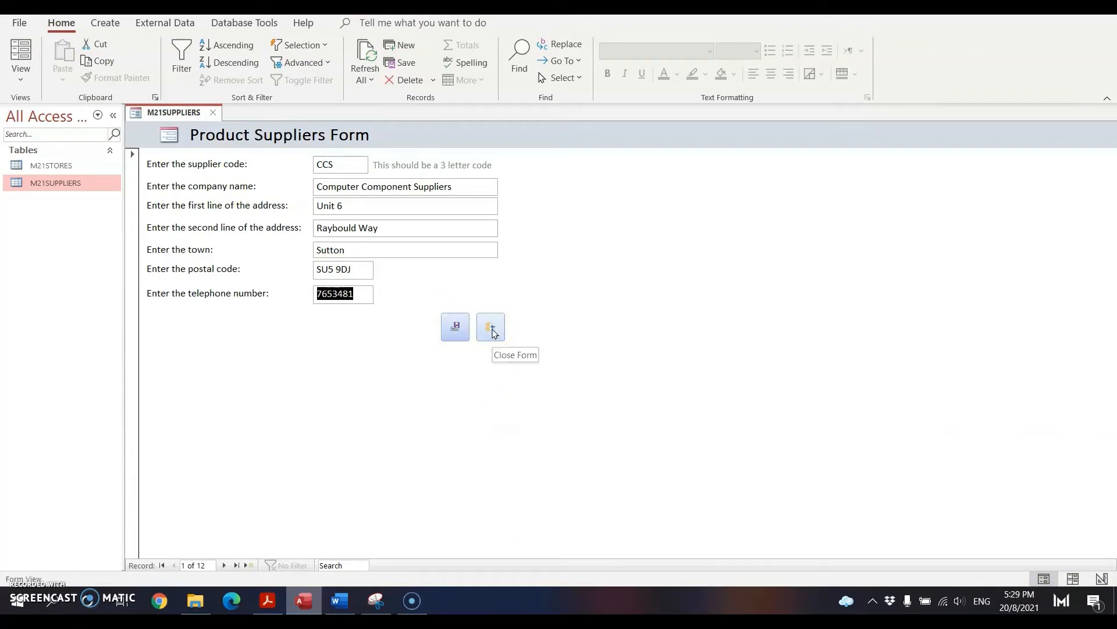
# Return to Layout View and save the form as Frm_Supplier.
pyautogui.click(1078, 579)
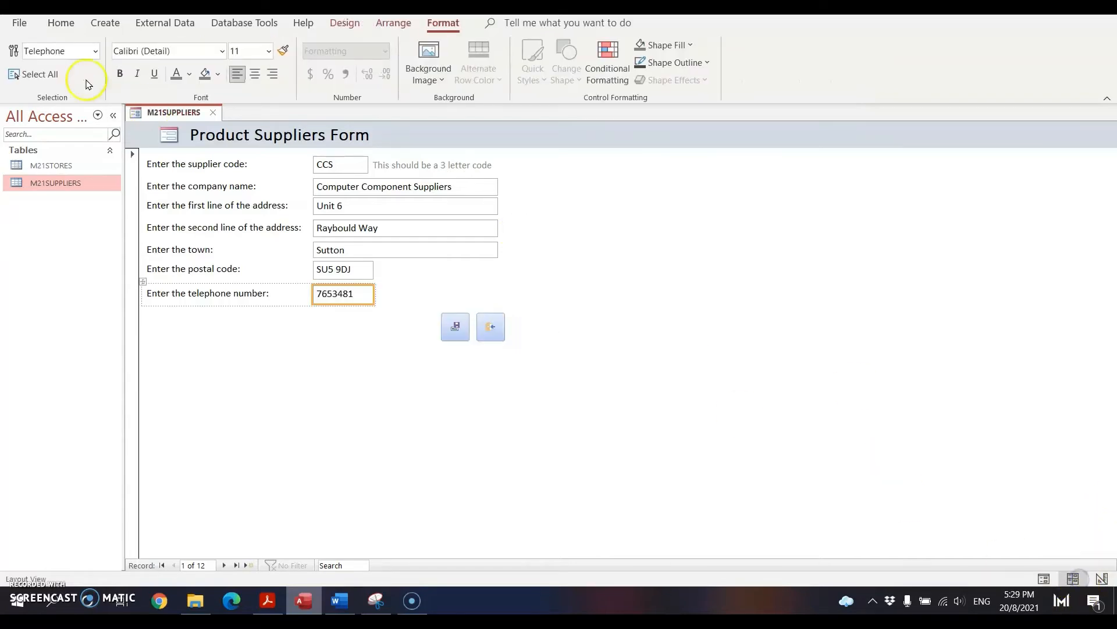
pyautogui.hotkey('ctrl', 's')
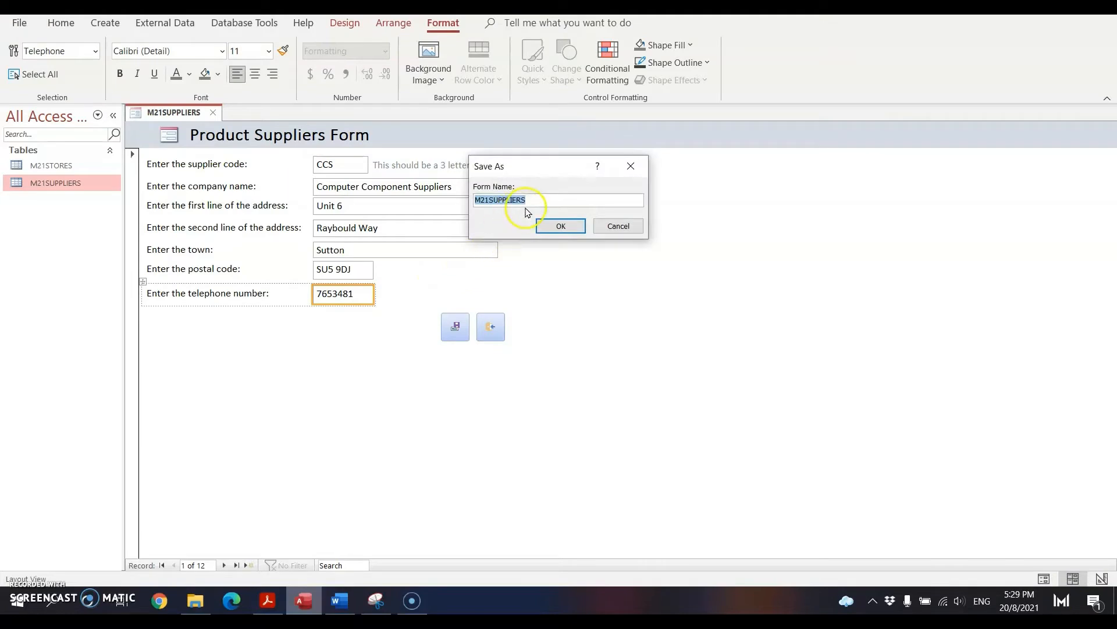
pyautogui.write('Form_Supplier')
pyautogui.press('Return')
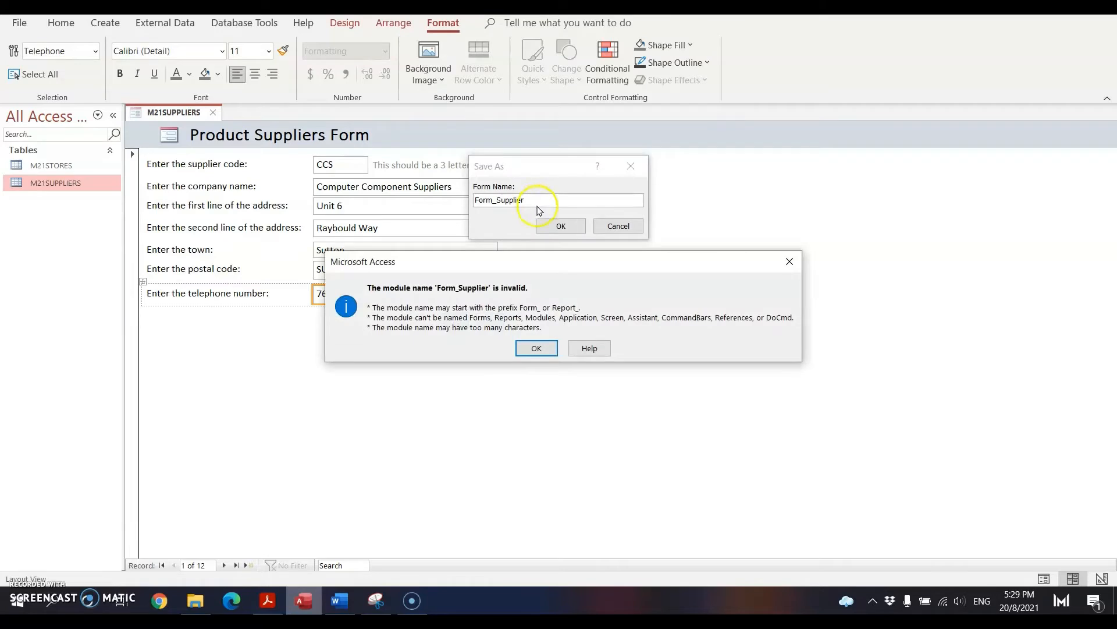
pyautogui.click(536, 348)
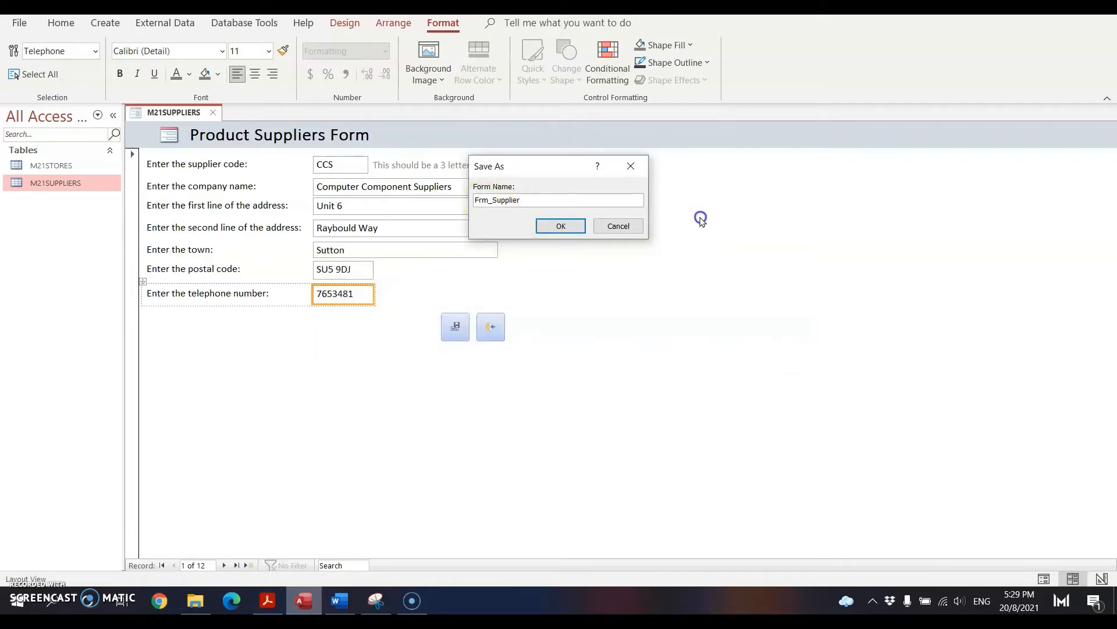
pyautogui.click(556, 227)
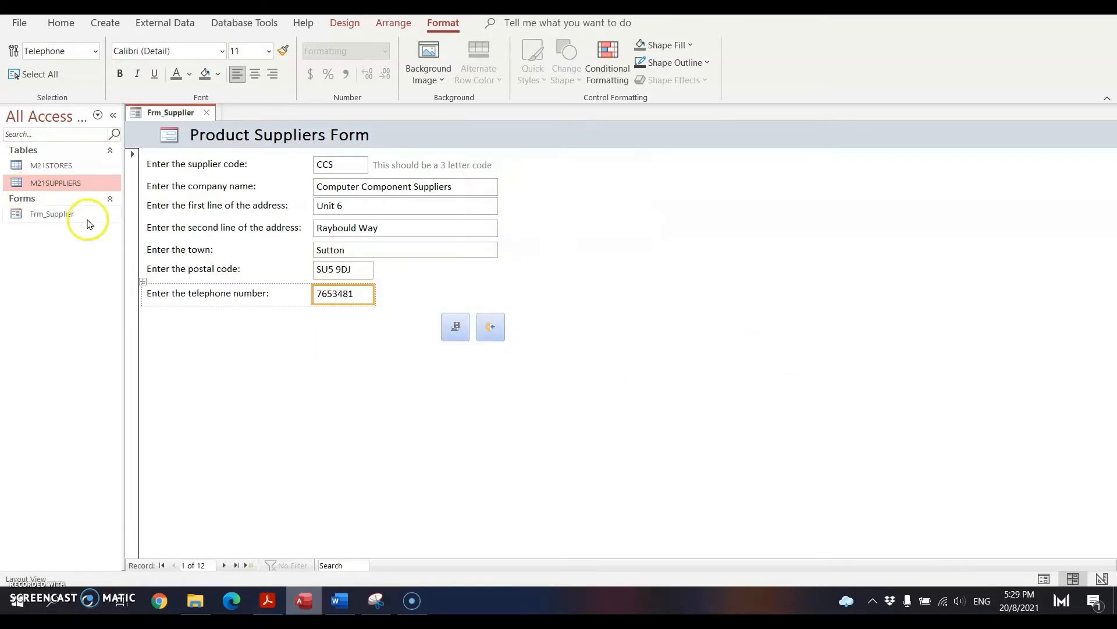
# Test the Close Form button in Form View and reopen Frm_Supplier.
pyautogui.click(1042, 578)
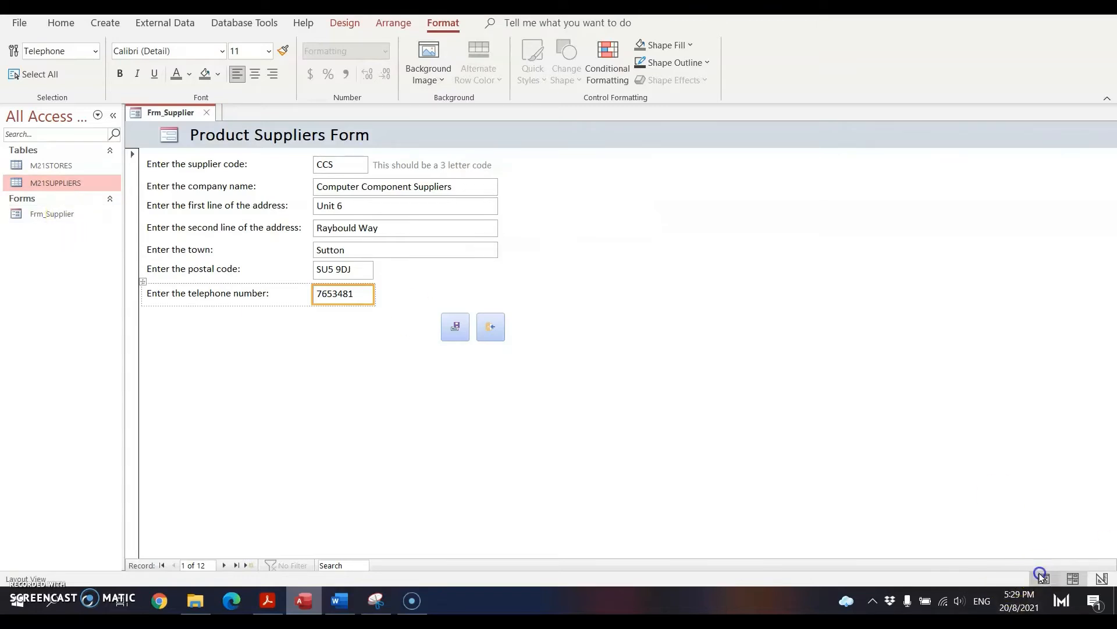
pyautogui.click(494, 327)
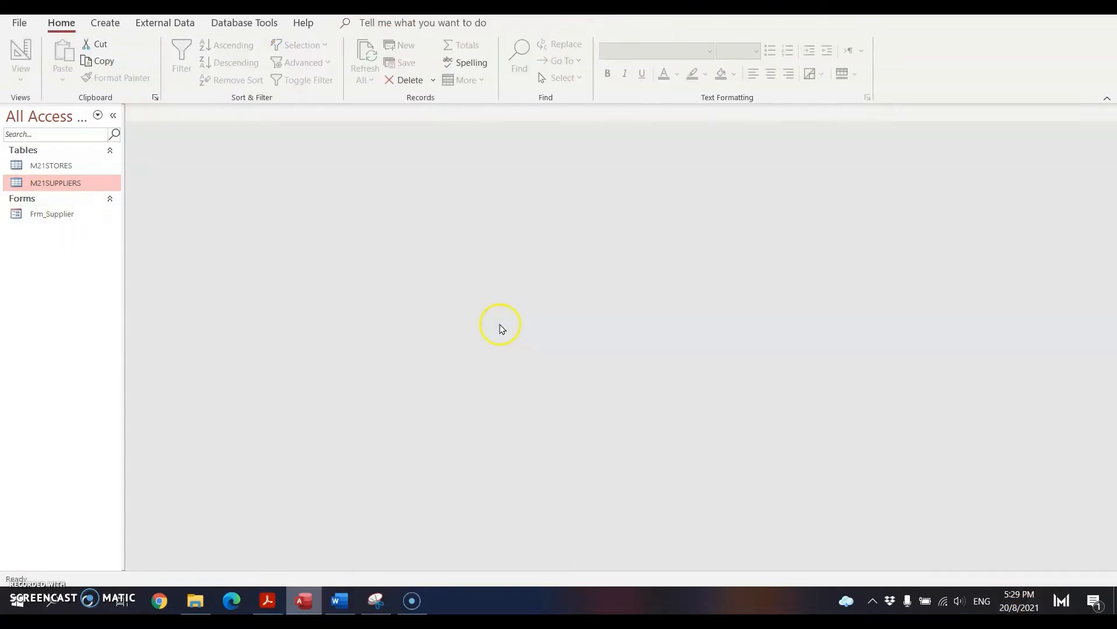
pyautogui.doubleClick(47, 216)
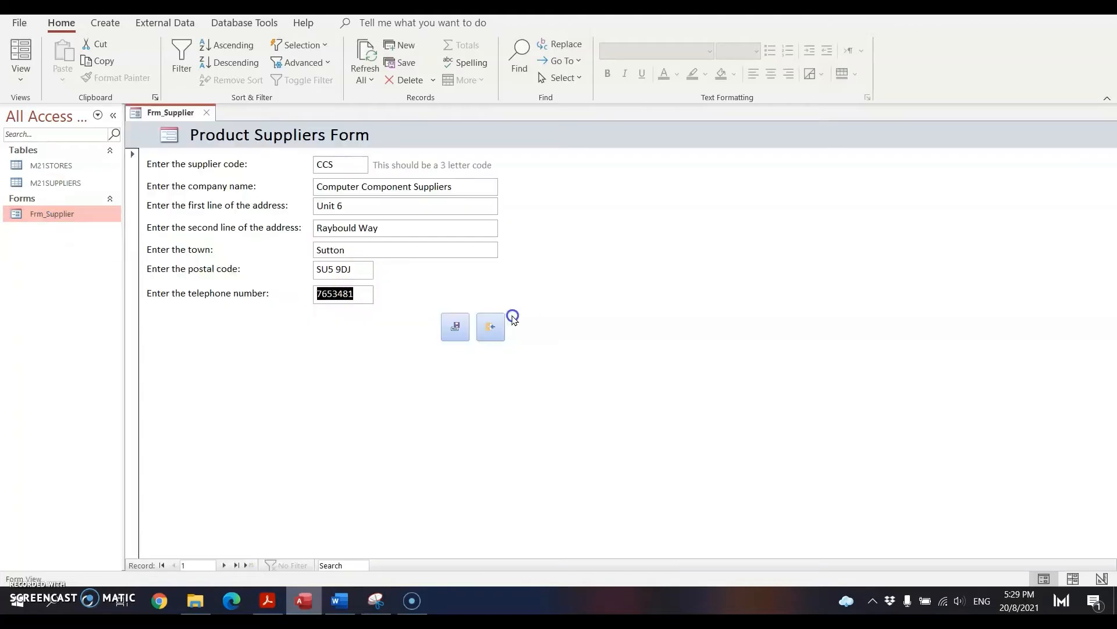
# Start the new record from question 14 with supplier code TPS, company name Tawara Paint Suppliers and the first address line.
pyautogui.click(268, 600)
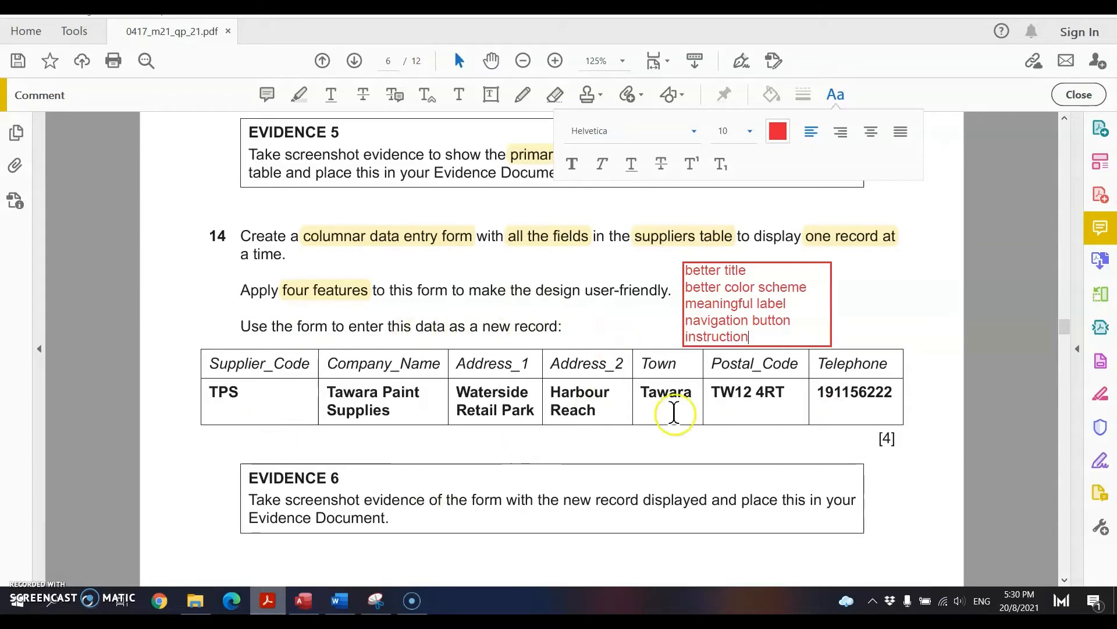
pyautogui.click(303, 600)
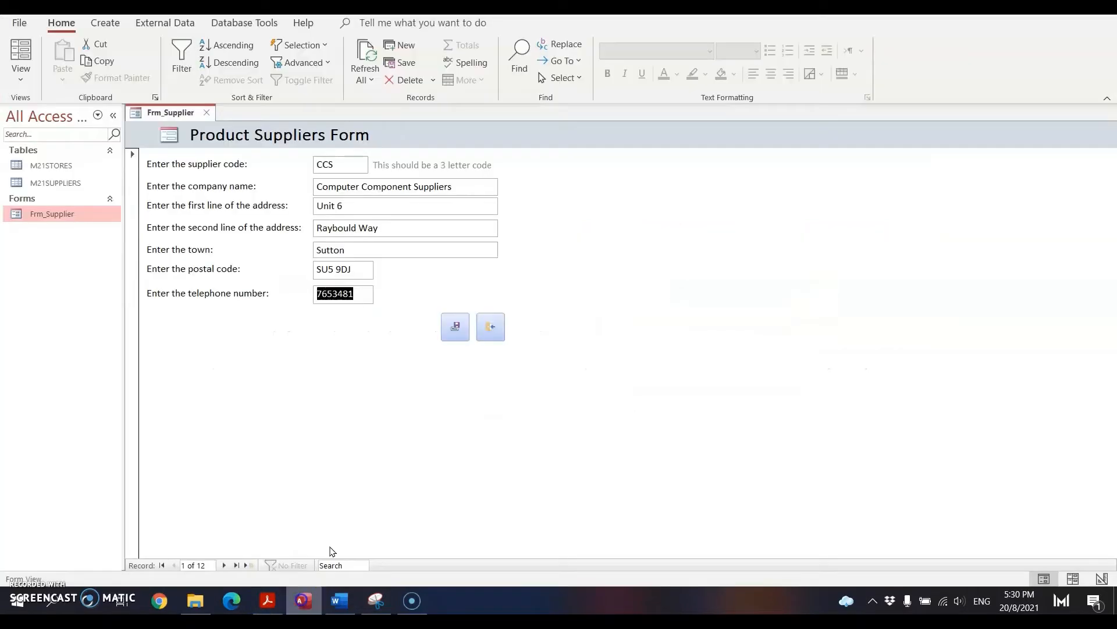
pyautogui.click(1044, 579)
pyautogui.click(248, 565)
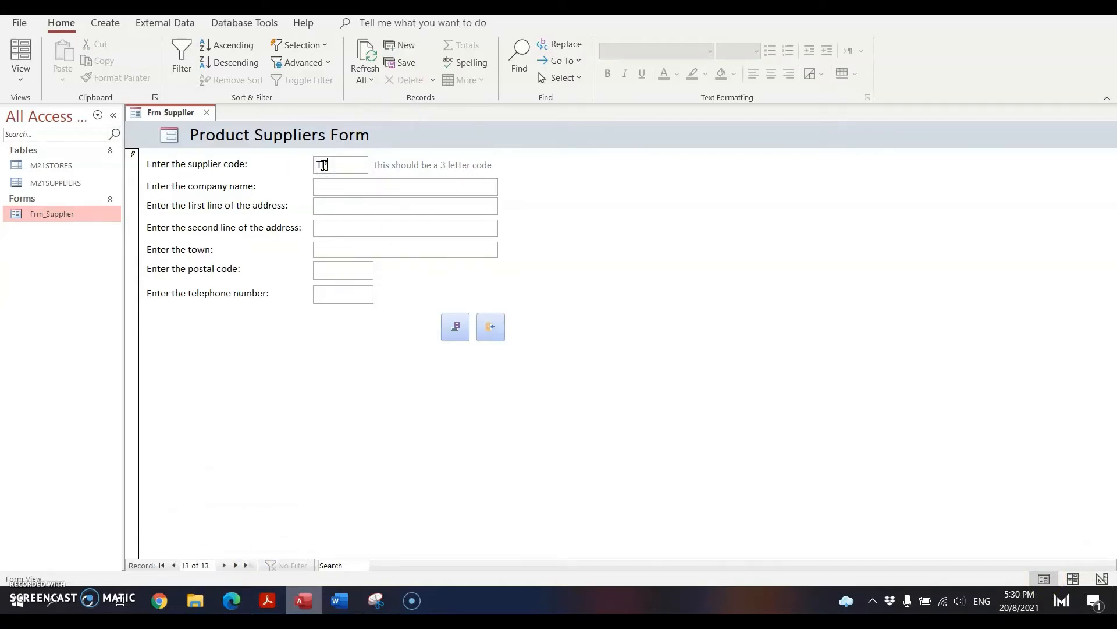
pyautogui.click(390, 186)
pyautogui.click(774, 302)
pyautogui.click(347, 202)
pyautogui.click(618, 308)
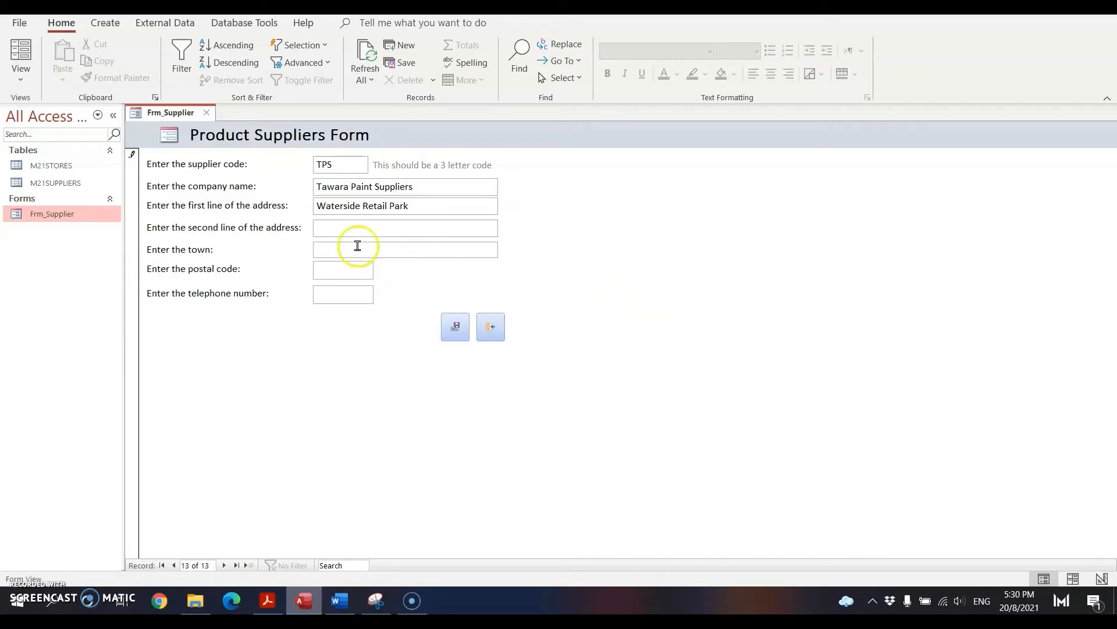
# Fill in the record's second address line, town, postal code and telephone number, and save it with the form's save button.
pyautogui.click(384, 234)
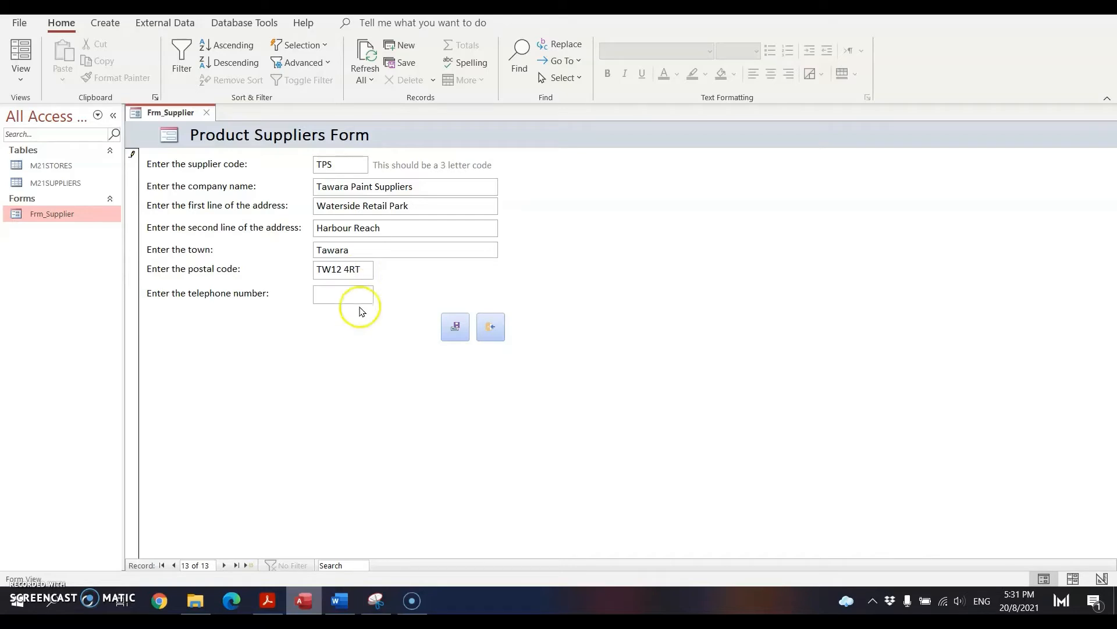
pyautogui.click(358, 294)
pyautogui.click(457, 328)
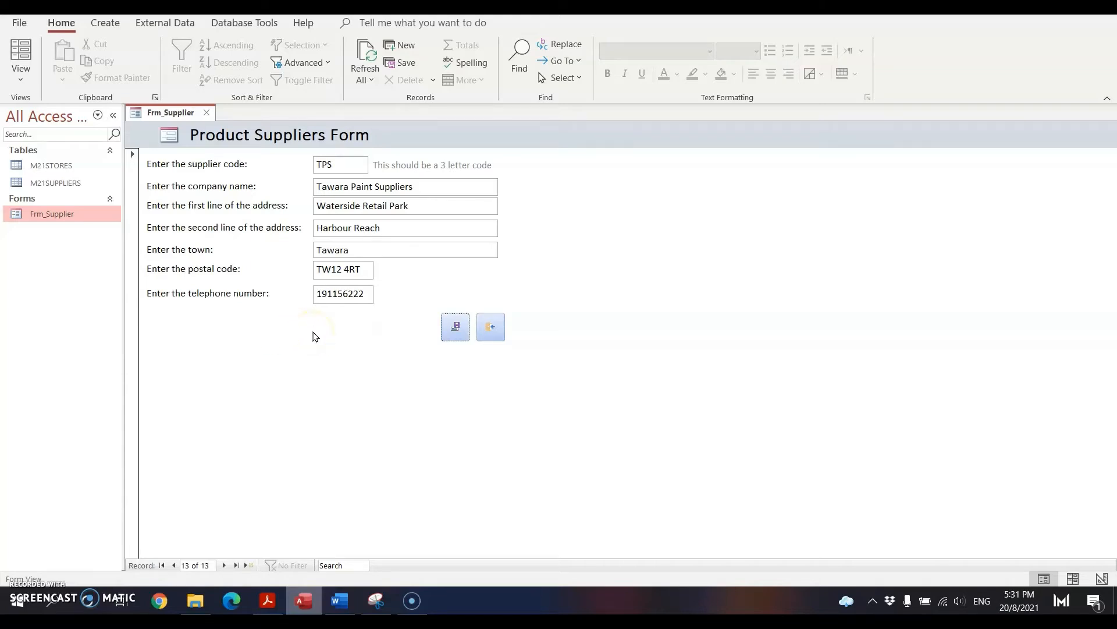
pyautogui.click(456, 327)
# Open the M21SUPPLIERS table, fit the Company_Name column, check the TPS record, and close the table saving its layout.
pyautogui.doubleClick(74, 185)
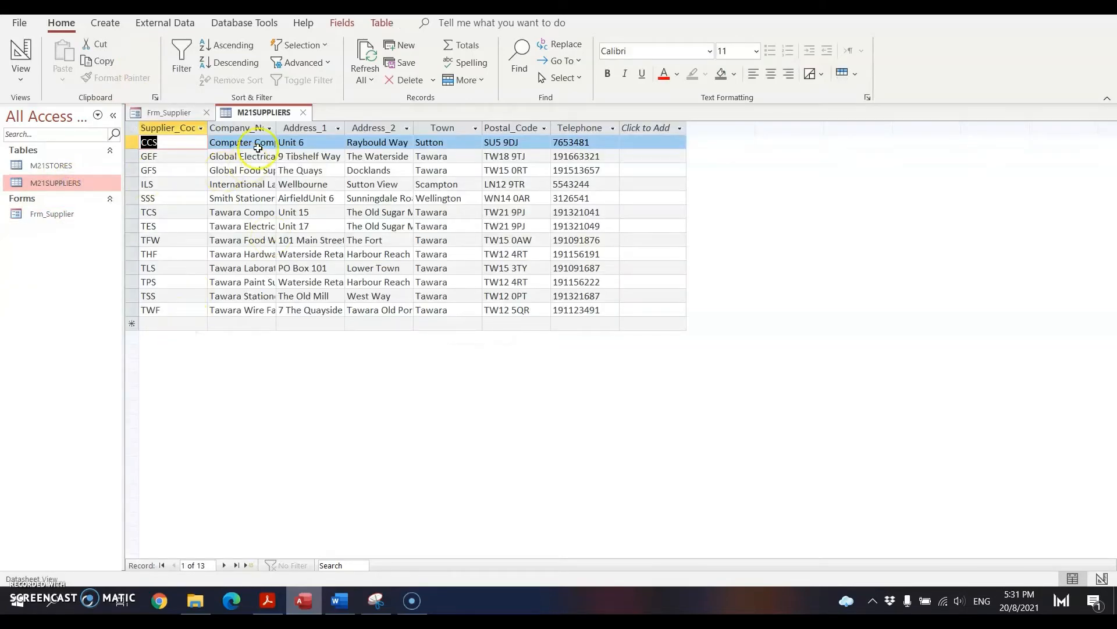
pyautogui.doubleClick(279, 131)
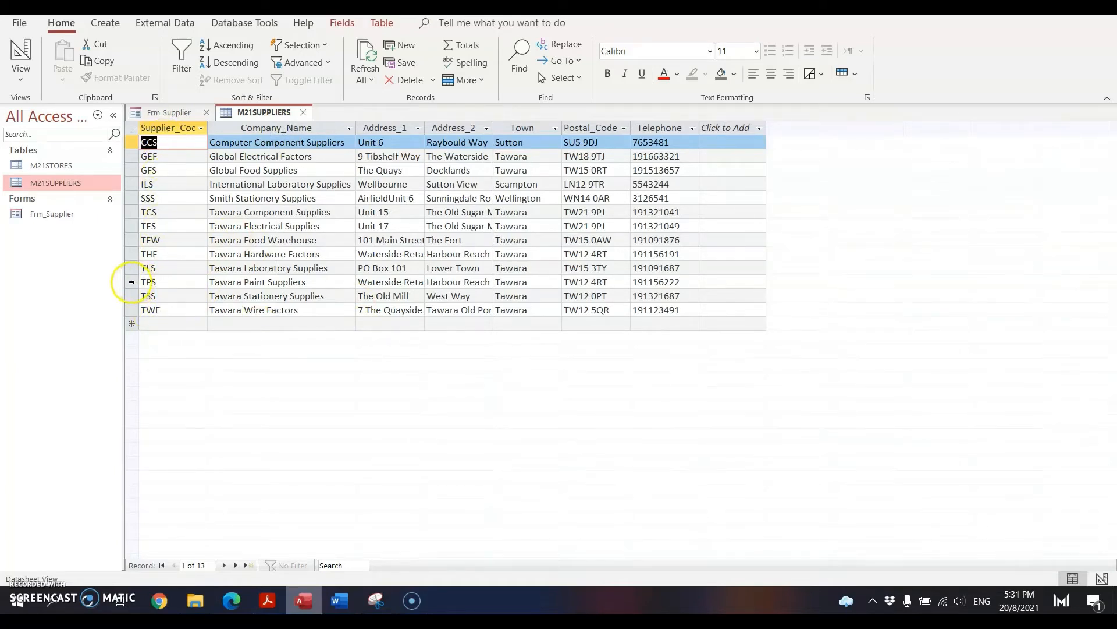
pyautogui.click(131, 282)
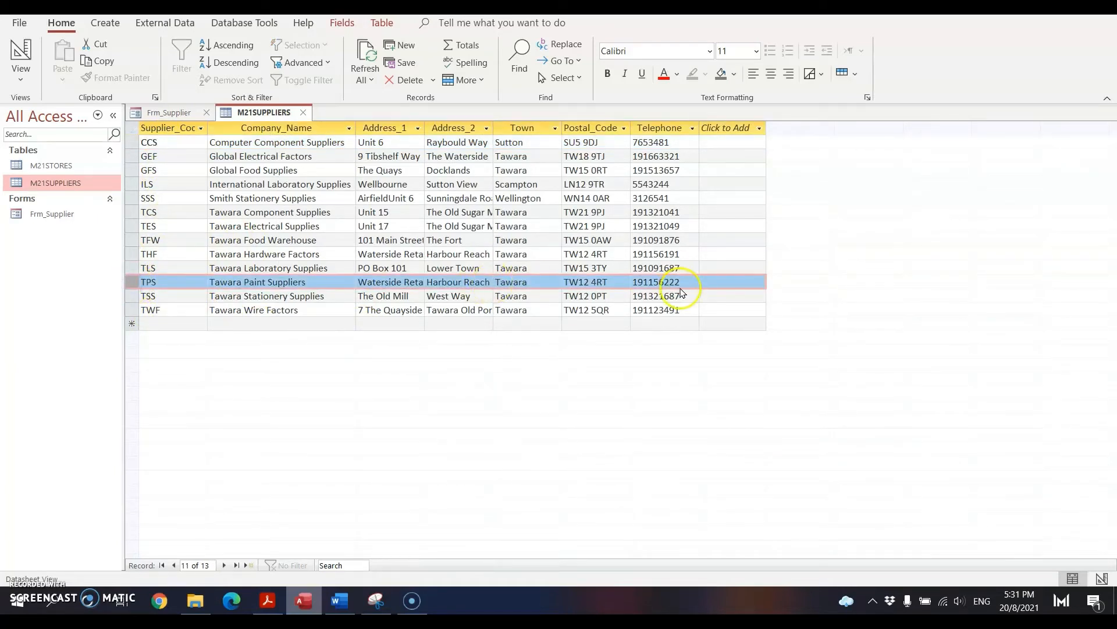
pyautogui.click(303, 112)
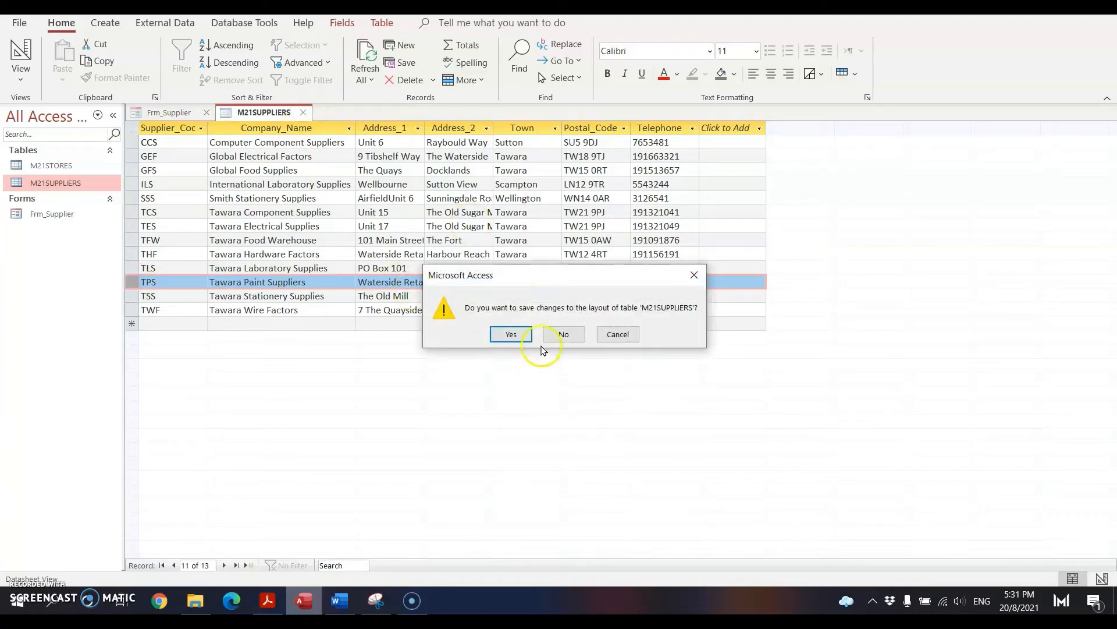
pyautogui.click(511, 333)
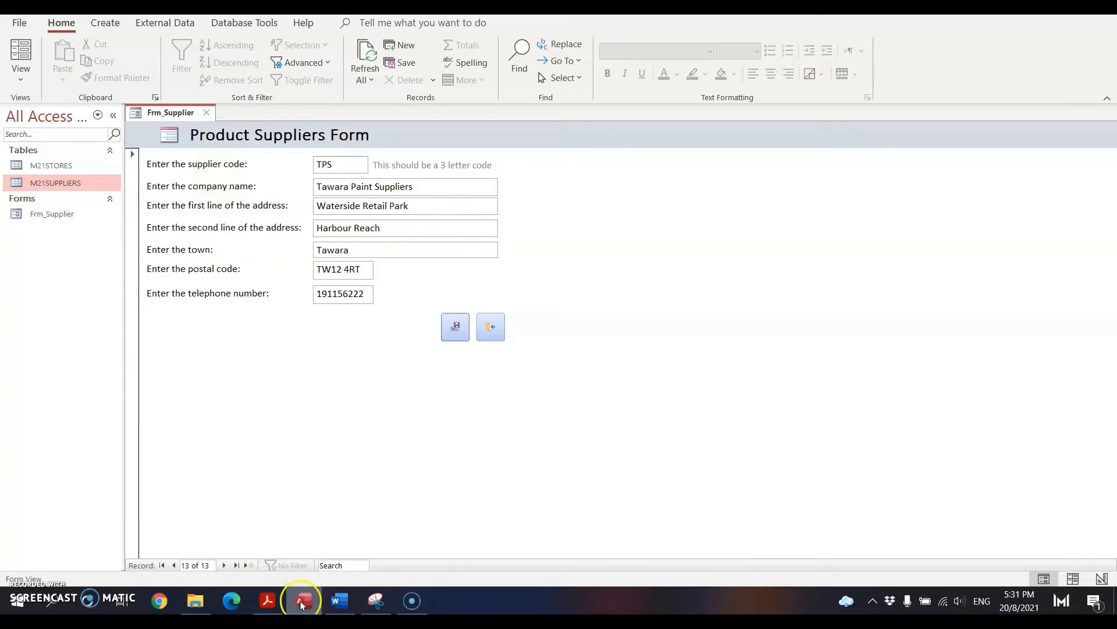
# Check the Evidence 6 instructions in the question paper and snip the Frm_Supplier form showing the TPS record.
pyautogui.click(373, 601)
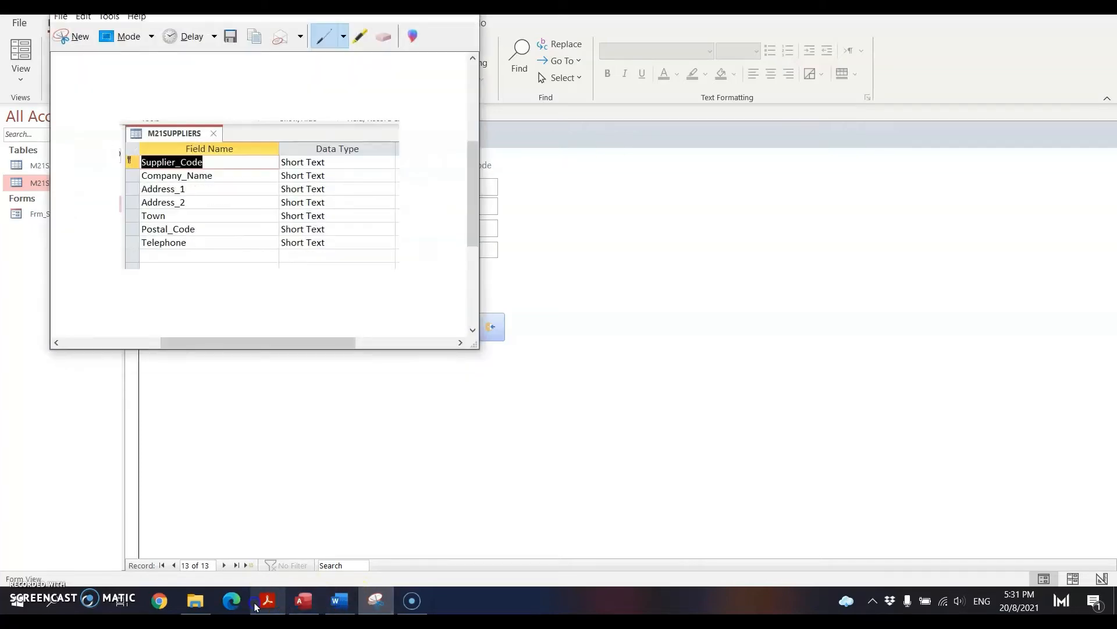
pyautogui.click(267, 600)
pyautogui.scroll(-2, 380, 493)
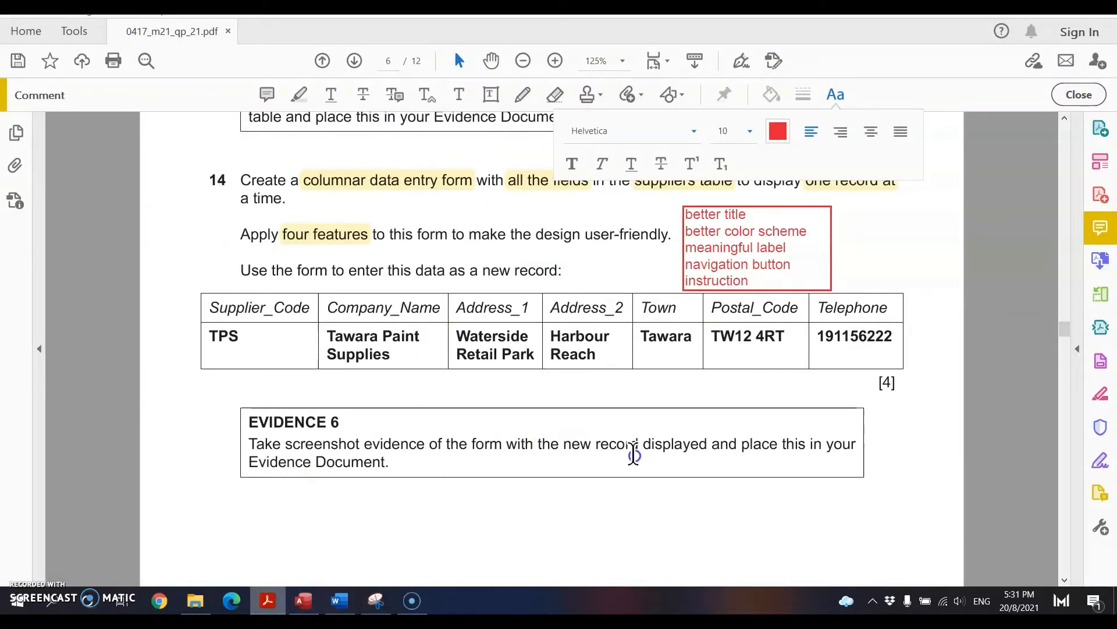
pyautogui.click(303, 600)
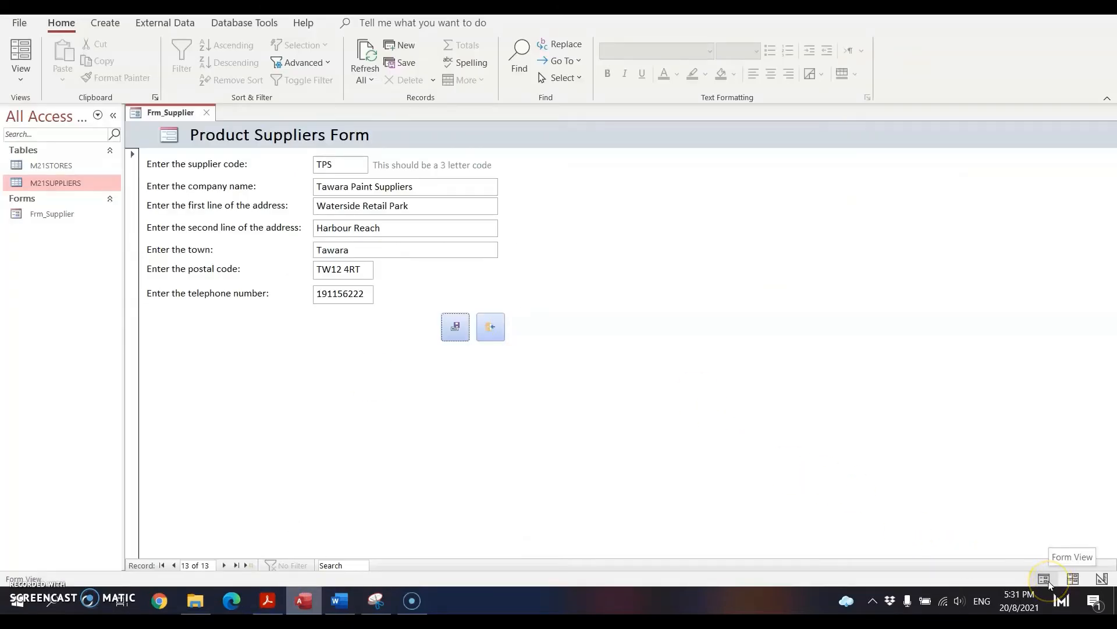
pyautogui.click(376, 600)
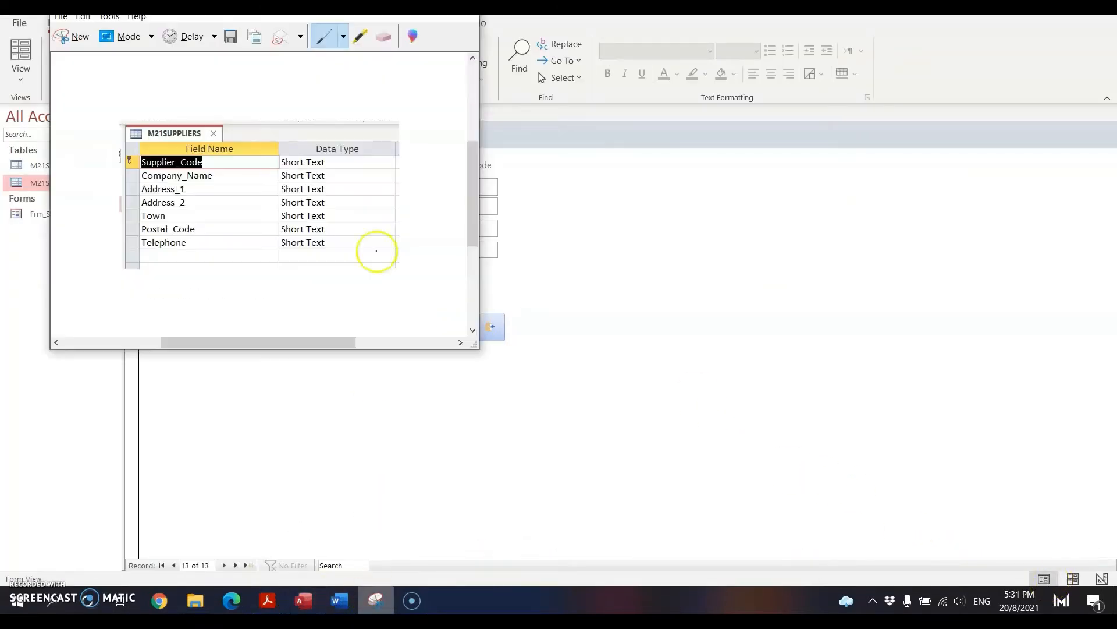
pyautogui.click(57, 44)
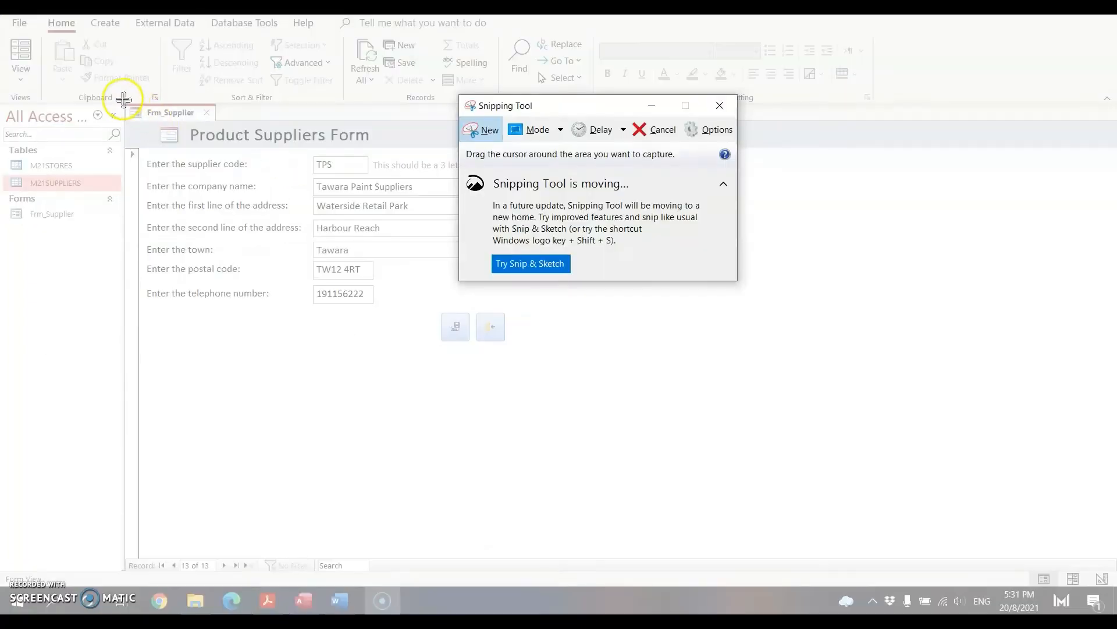
pyautogui.moveTo(120, 101); pyautogui.dragTo(517, 357)
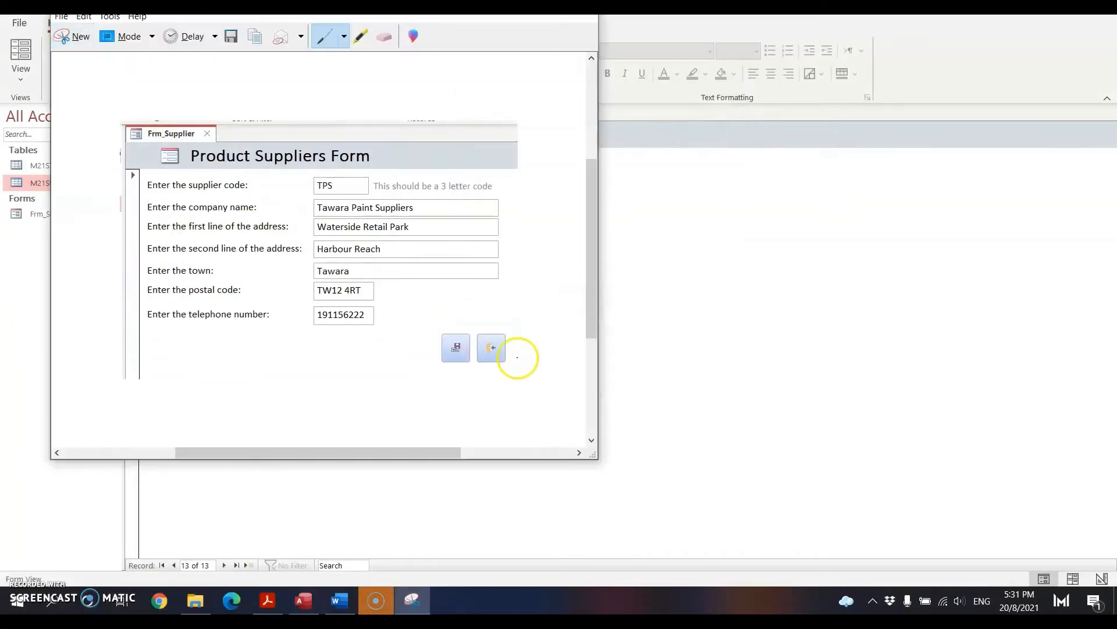
# Switch to the Word evidence document, paste the form screenshot under Evidence 6 and add a line break after it.
pyautogui.click(275, 606)
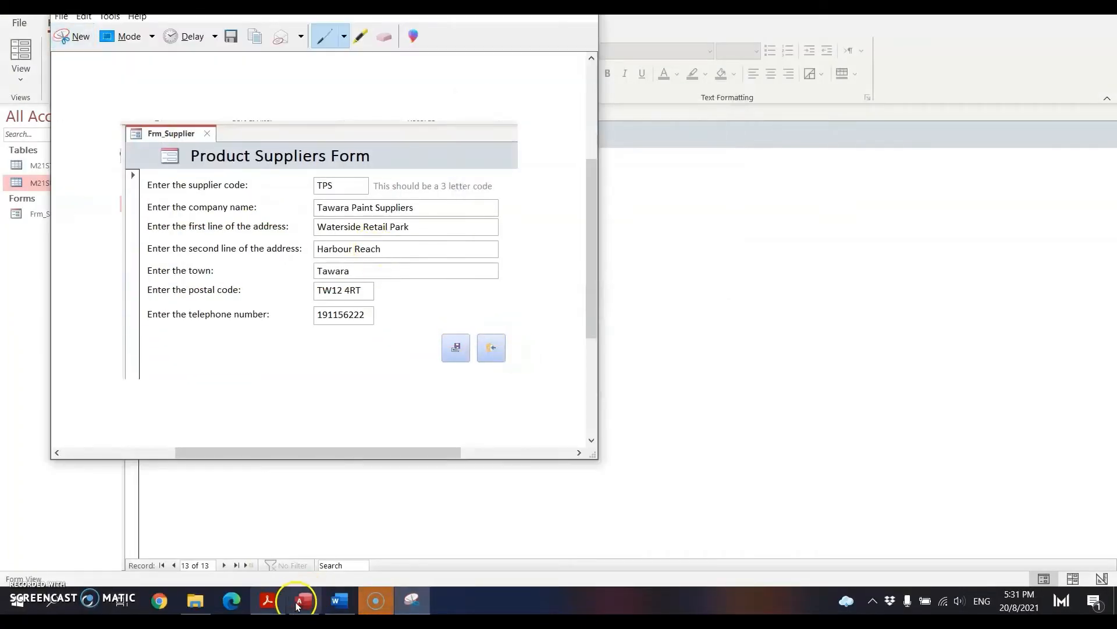
pyautogui.click(340, 601)
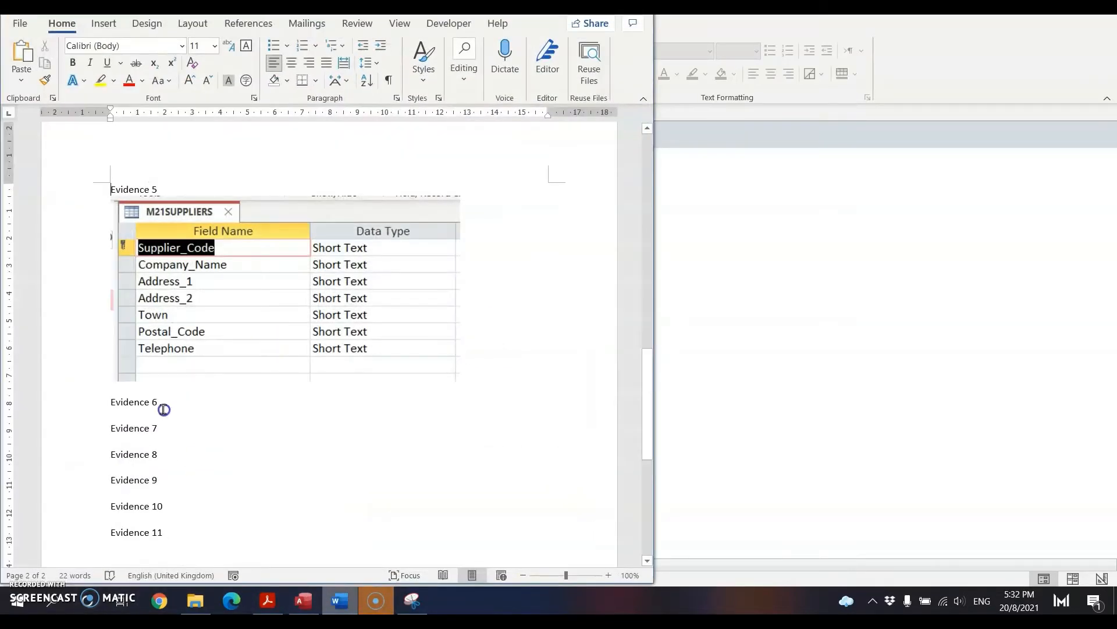
pyautogui.press('Up')
pyautogui.hotkey('ctrl', 'v')
pyautogui.scroll(-5, 229, 420)
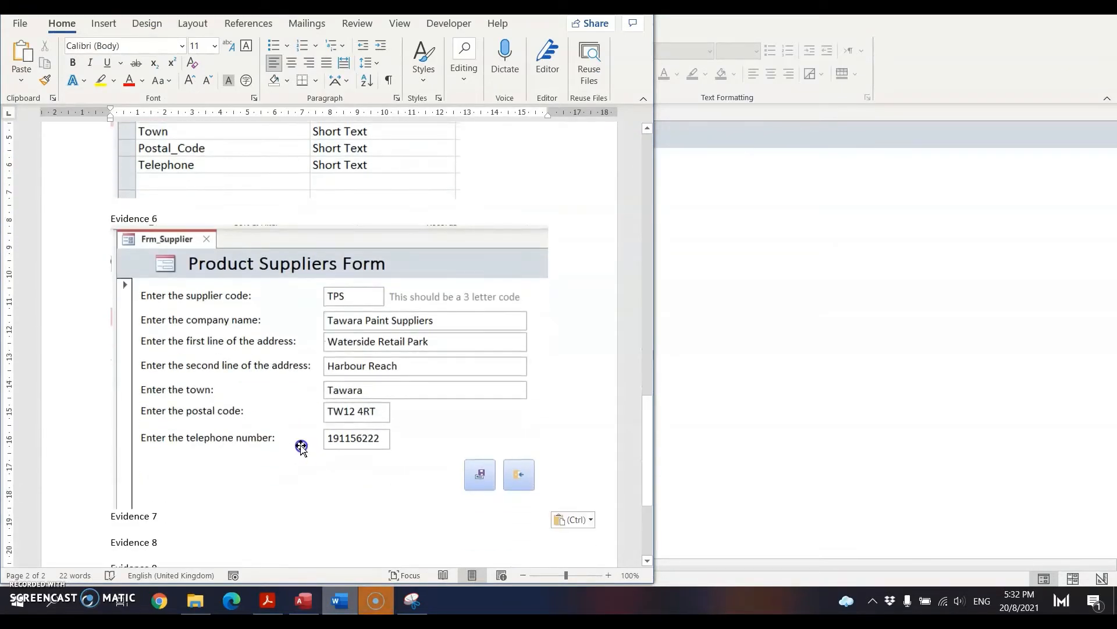
pyautogui.press('Return')
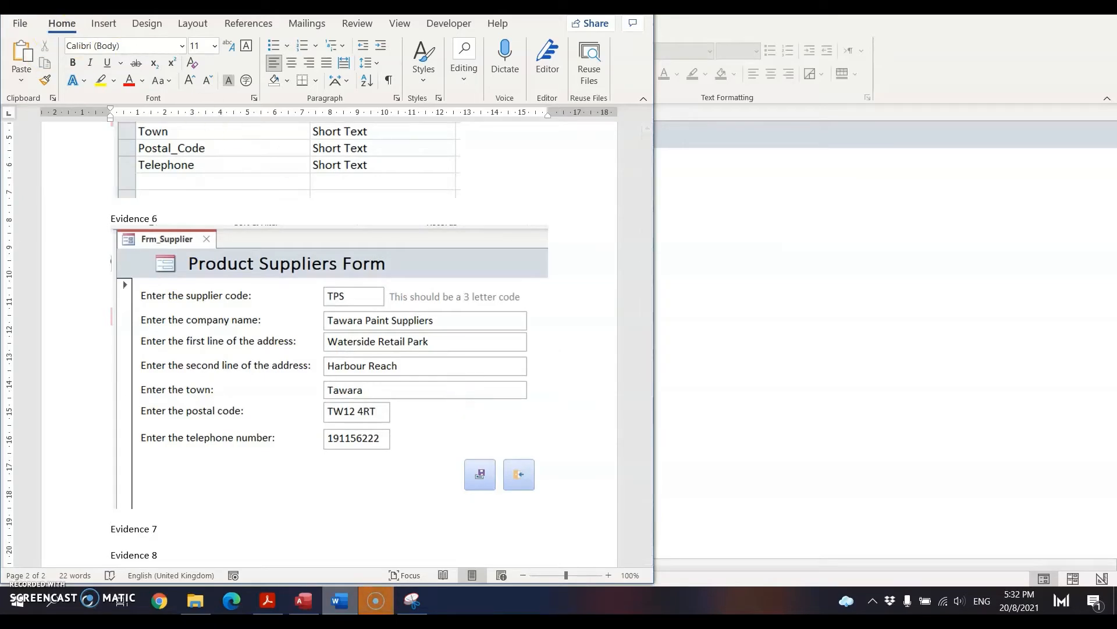
# Return to the question paper and highlight both Supplier_Code field names in question 15.
pyautogui.click(275, 601)
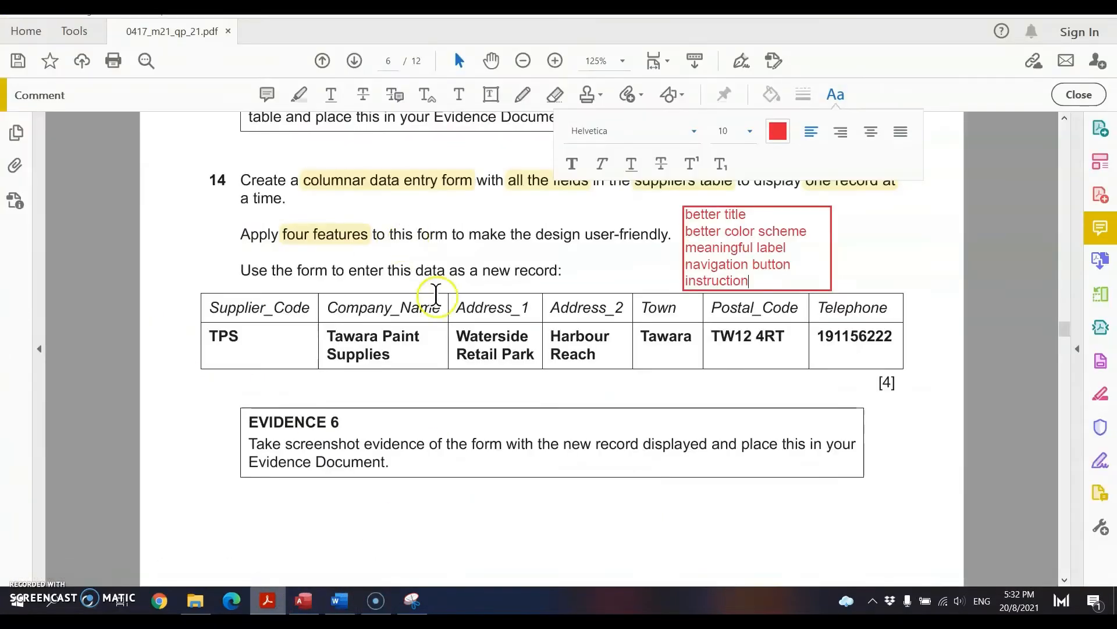
pyautogui.scroll(-5, 440, 309)
pyautogui.scroll(-10, 439, 303)
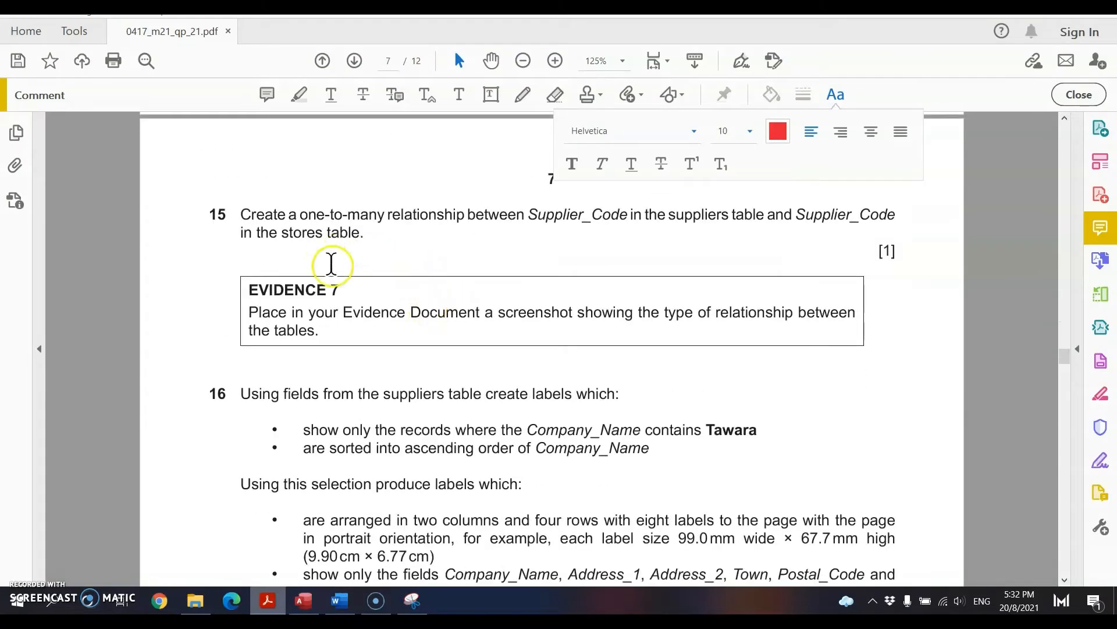
pyautogui.scroll(1, 327, 259)
pyautogui.click(833, 99)
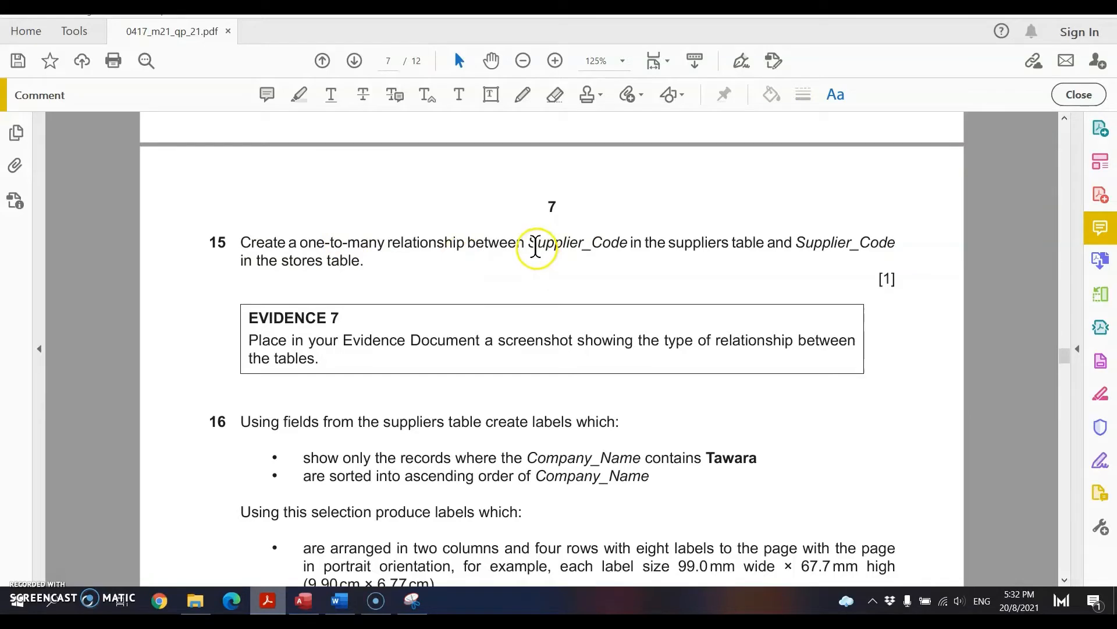
pyautogui.moveTo(528, 242); pyautogui.dragTo(628, 244)
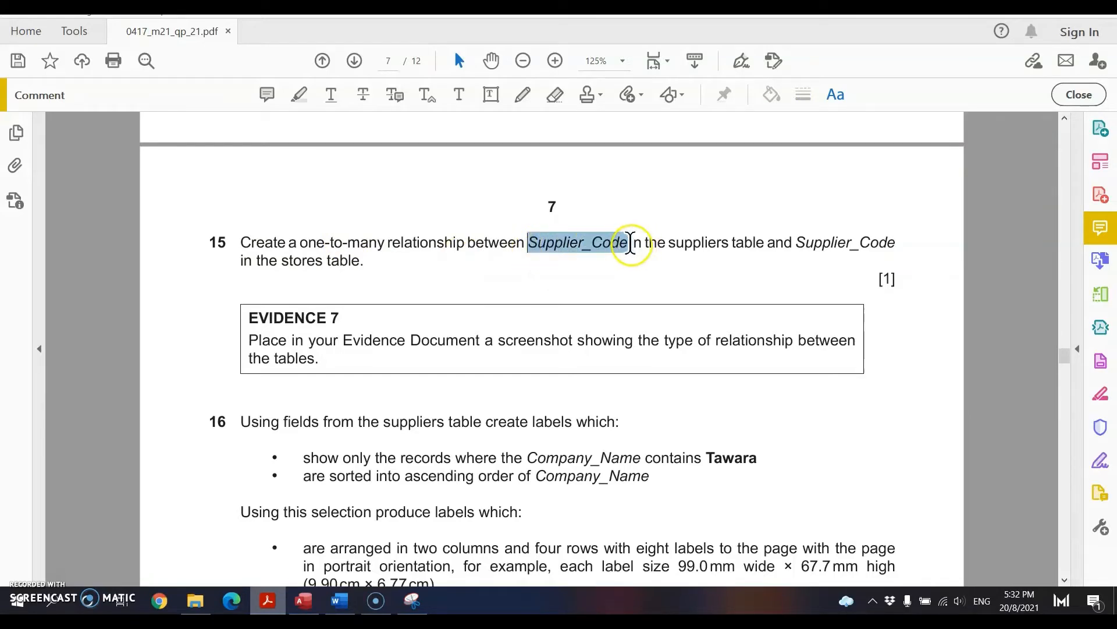
pyautogui.click(301, 95)
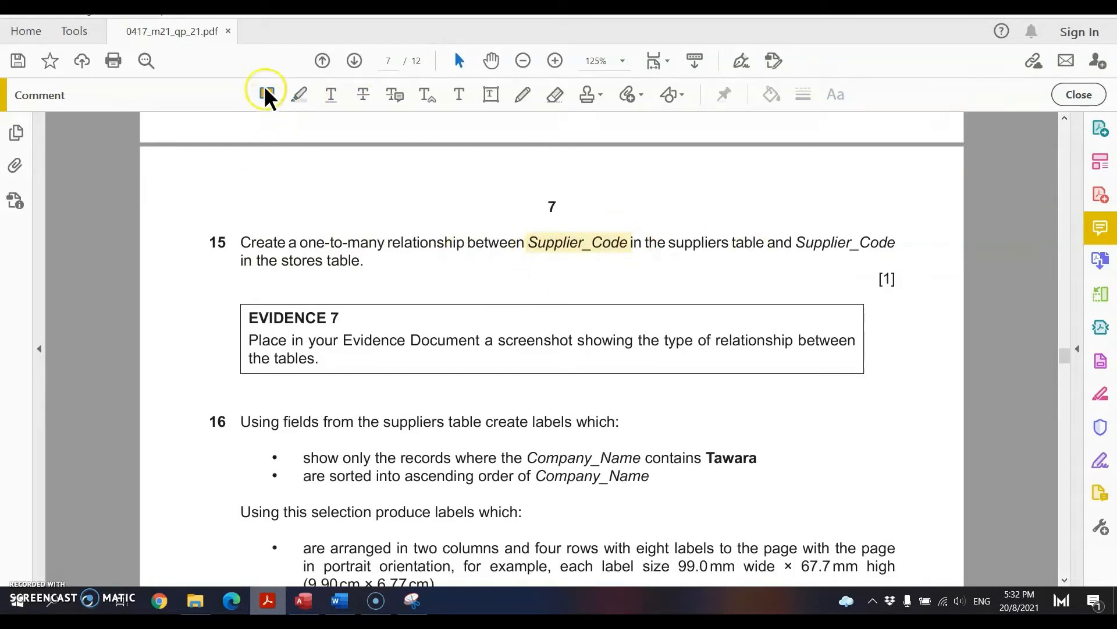
pyautogui.click(300, 95)
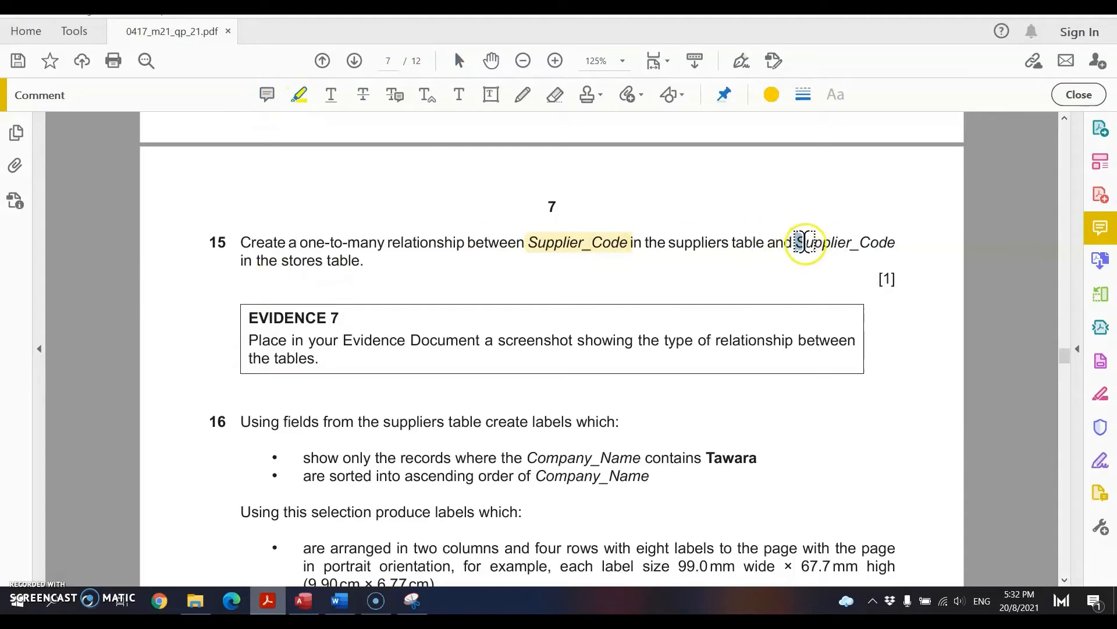
pyautogui.moveTo(796, 243); pyautogui.dragTo(893, 244)
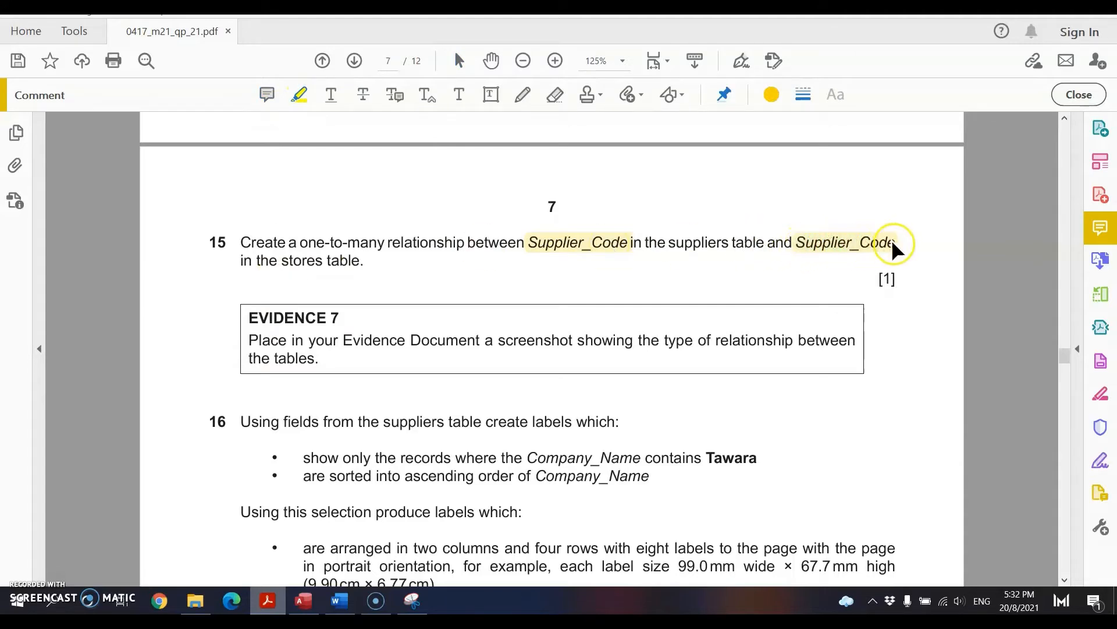
# Switch to Access, close Frm_Supplier, and add the M21STORES and M21SUPPLIERS tables to the Relationships window.
pyautogui.click(304, 601)
pyautogui.click(209, 113)
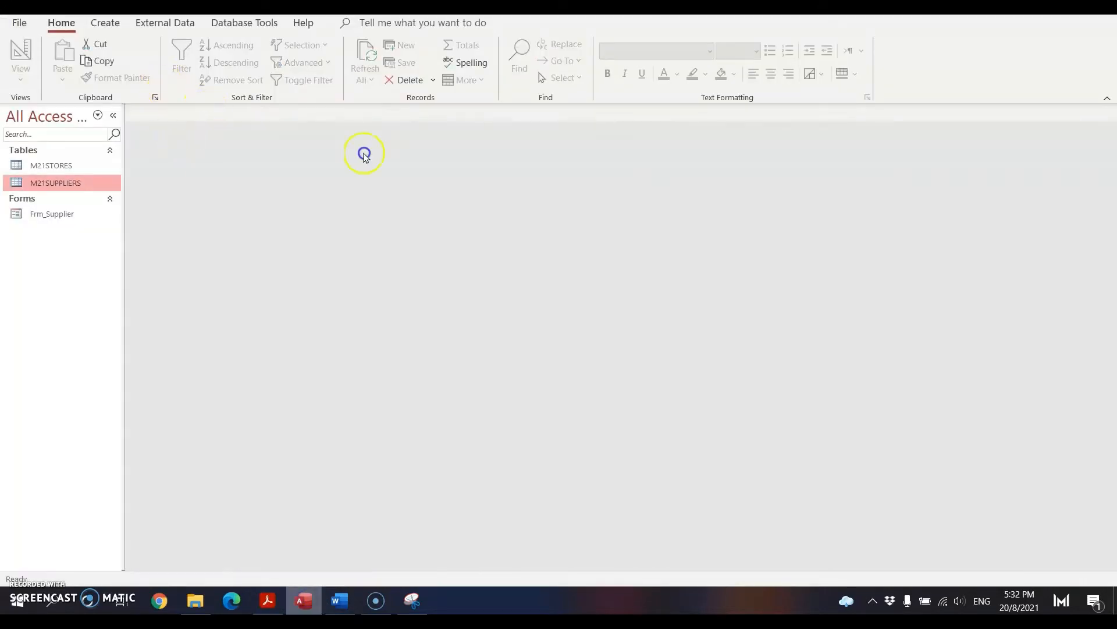
pyautogui.click(226, 23)
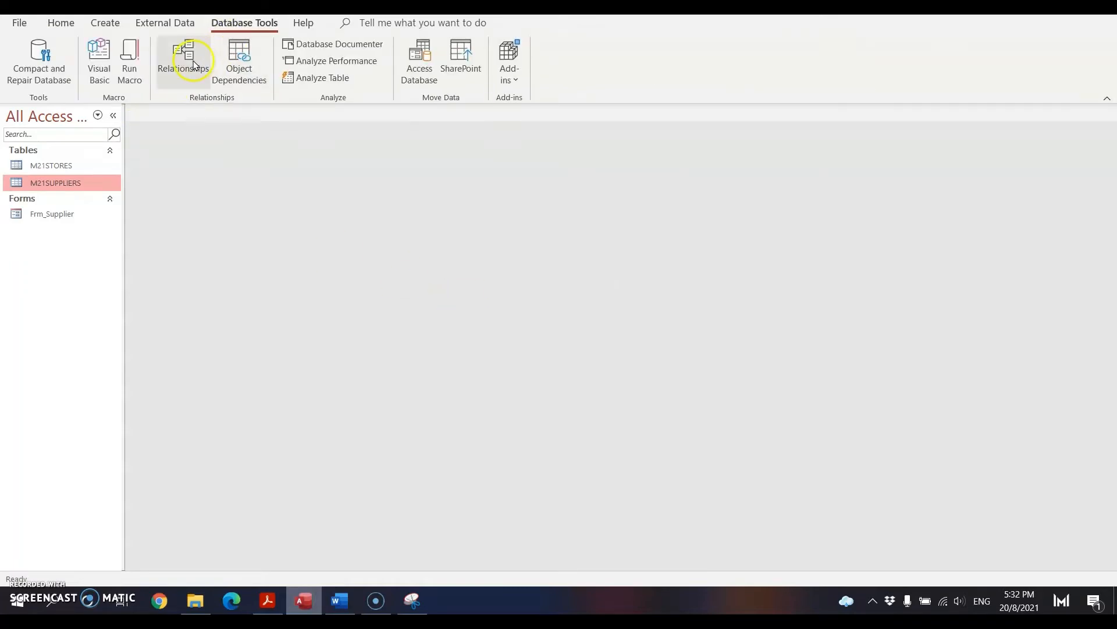
pyautogui.click(184, 61)
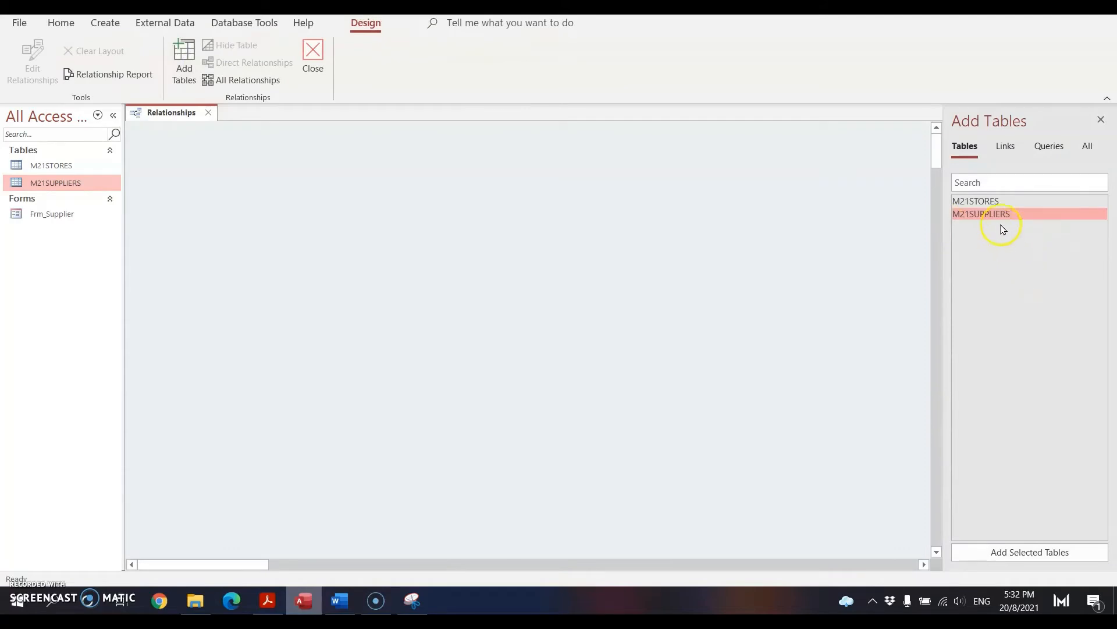
pyautogui.click(991, 203)
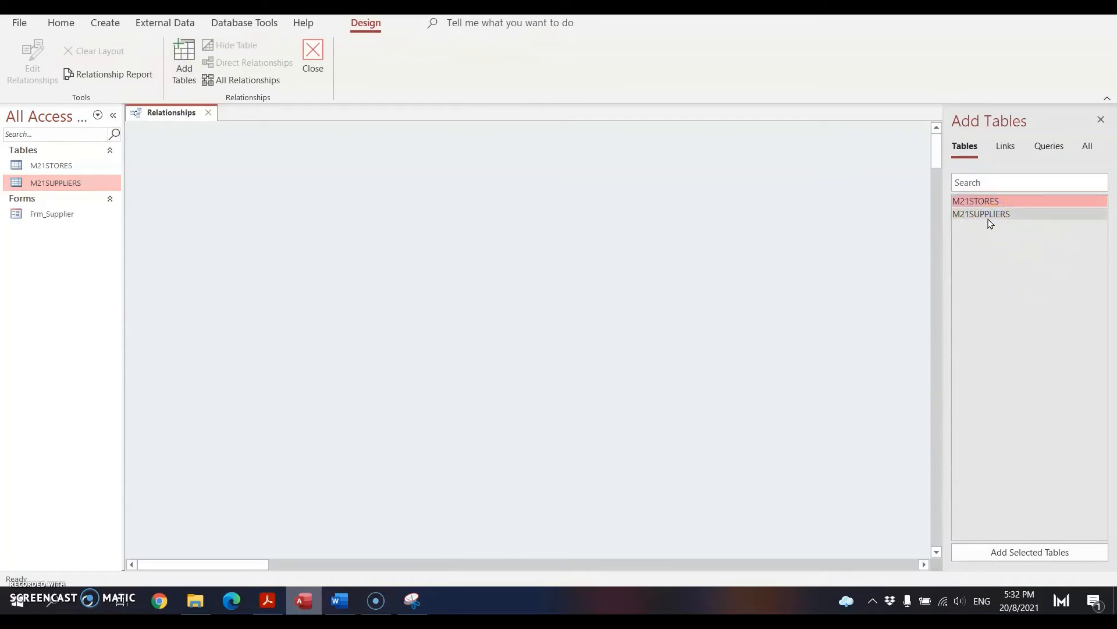
pyautogui.keyDown('shift'); pyautogui.click(988, 216); pyautogui.keyUp('shift')
pyautogui.click(1030, 552)
pyautogui.click(505, 333)
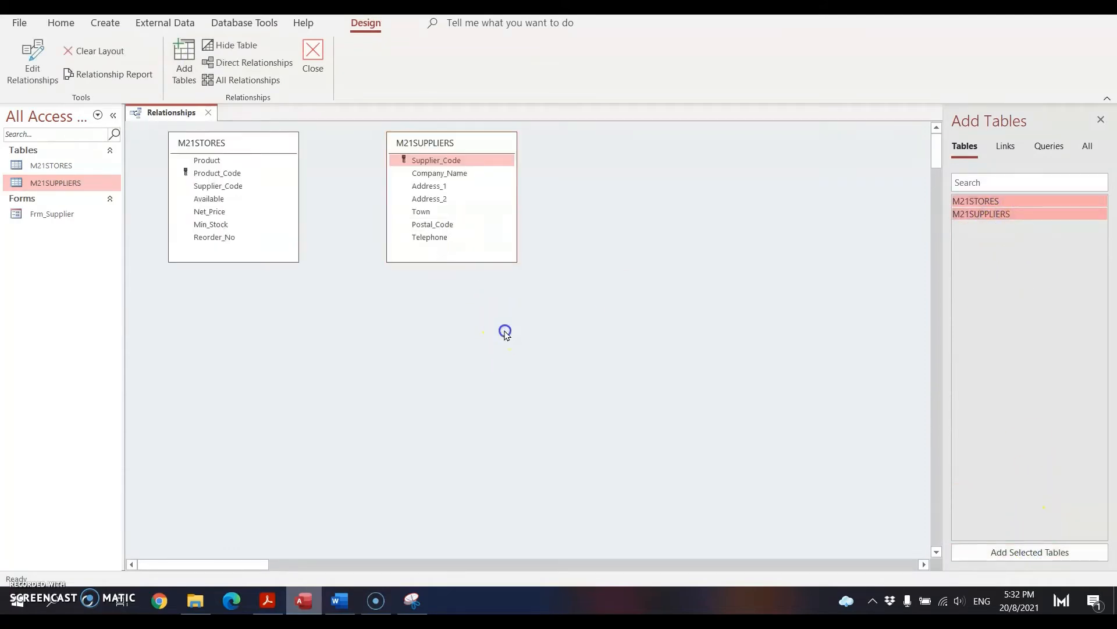
# Create a one-to-many relationship from Supplier_Code in M21SUPPLIERS to Supplier_Code in M21STORES with referential integrity enforced.
pyautogui.click(424, 160)
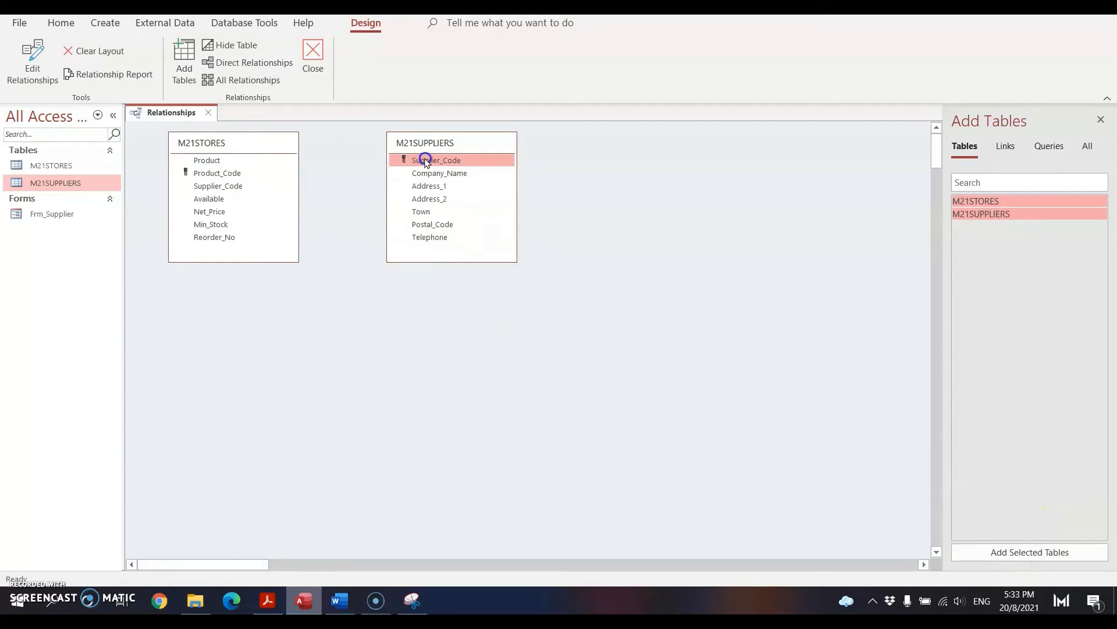
pyautogui.moveTo(425, 159); pyautogui.dragTo(388, 163)
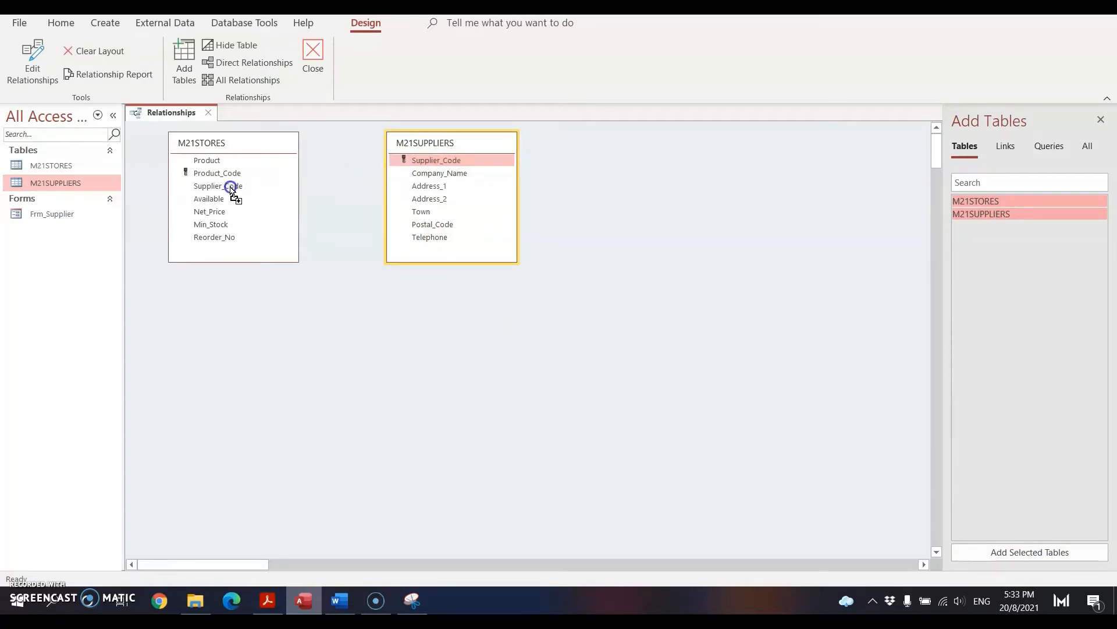
pyautogui.moveTo(230, 185); pyautogui.dragTo(230, 186)
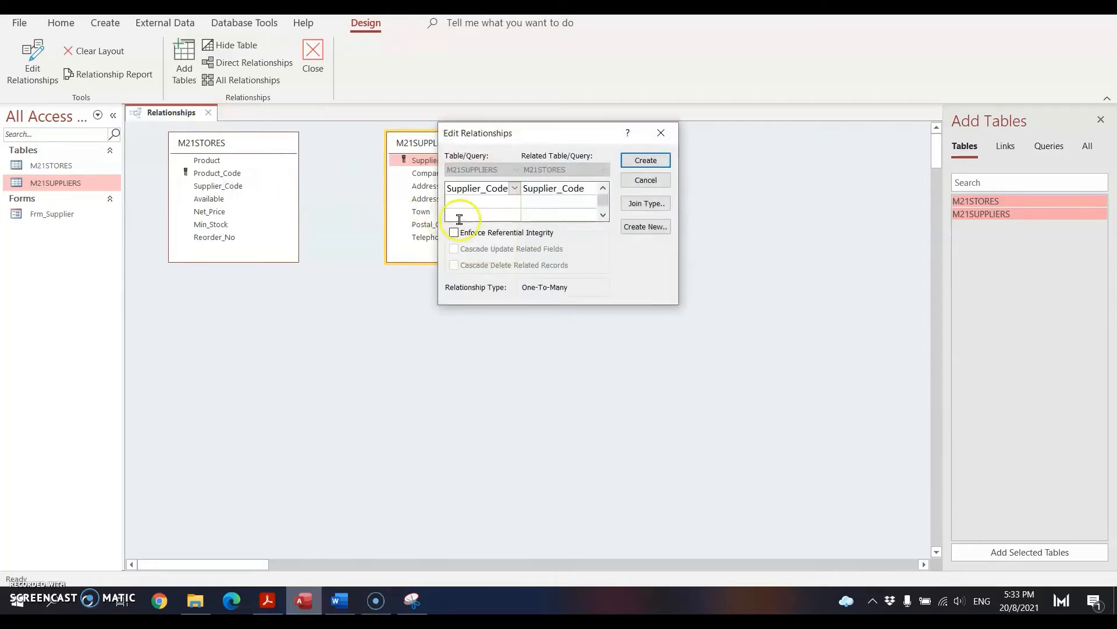
pyautogui.moveTo(524, 137); pyautogui.dragTo(441, 239)
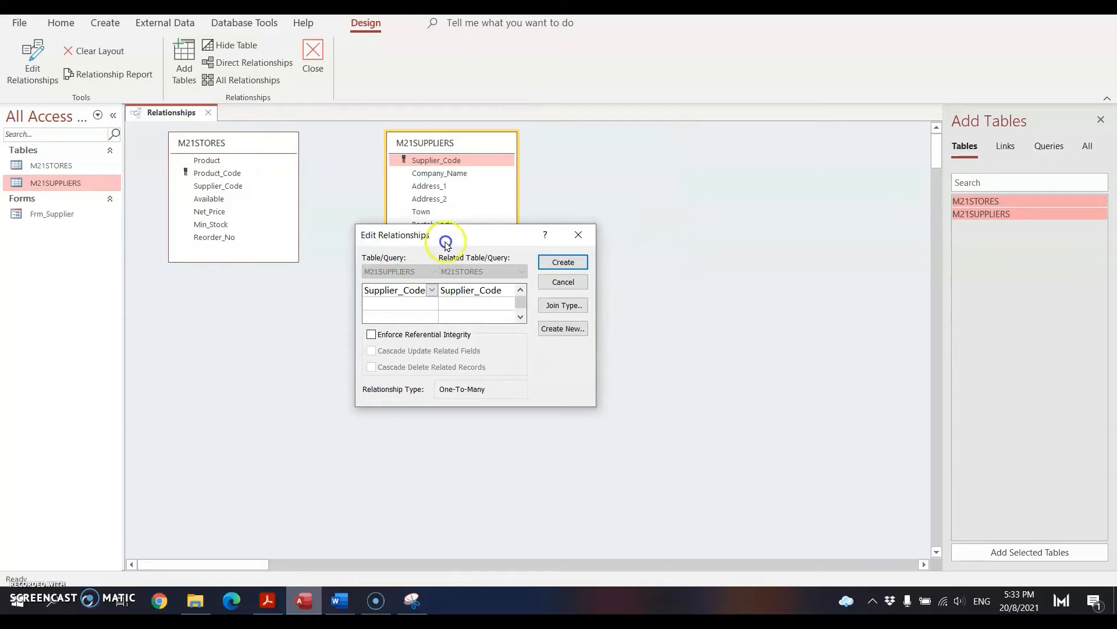
pyautogui.click(371, 335)
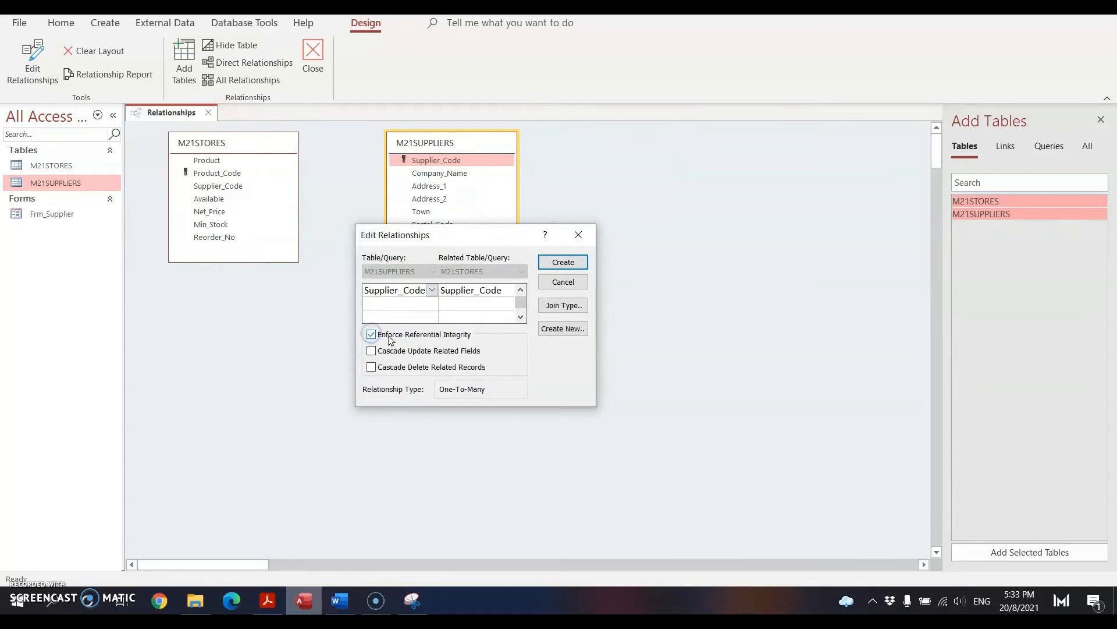
pyautogui.click(563, 263)
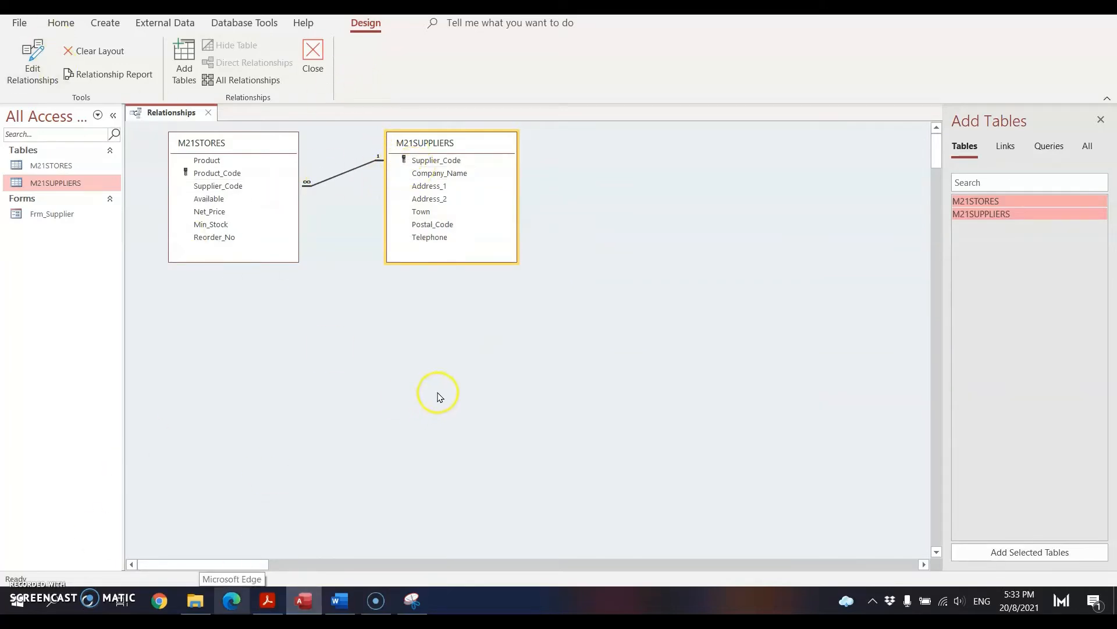
# Snip the Relationships window area showing both linked tables and the relationship line.
pyautogui.click(424, 606)
pyautogui.click(76, 37)
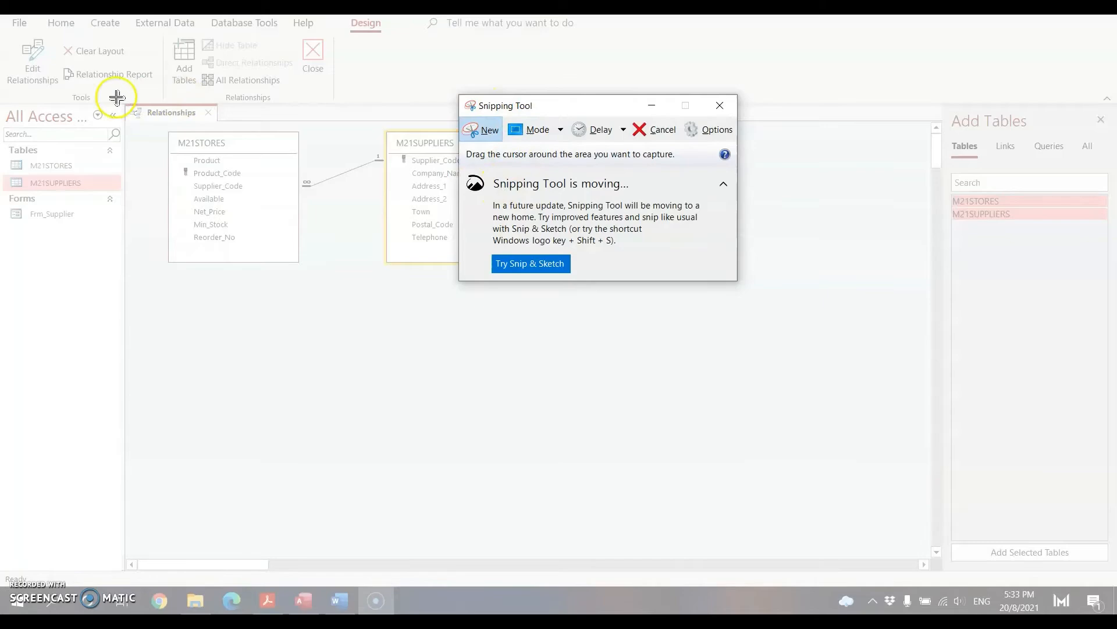
pyautogui.moveTo(116, 98); pyautogui.dragTo(521, 276)
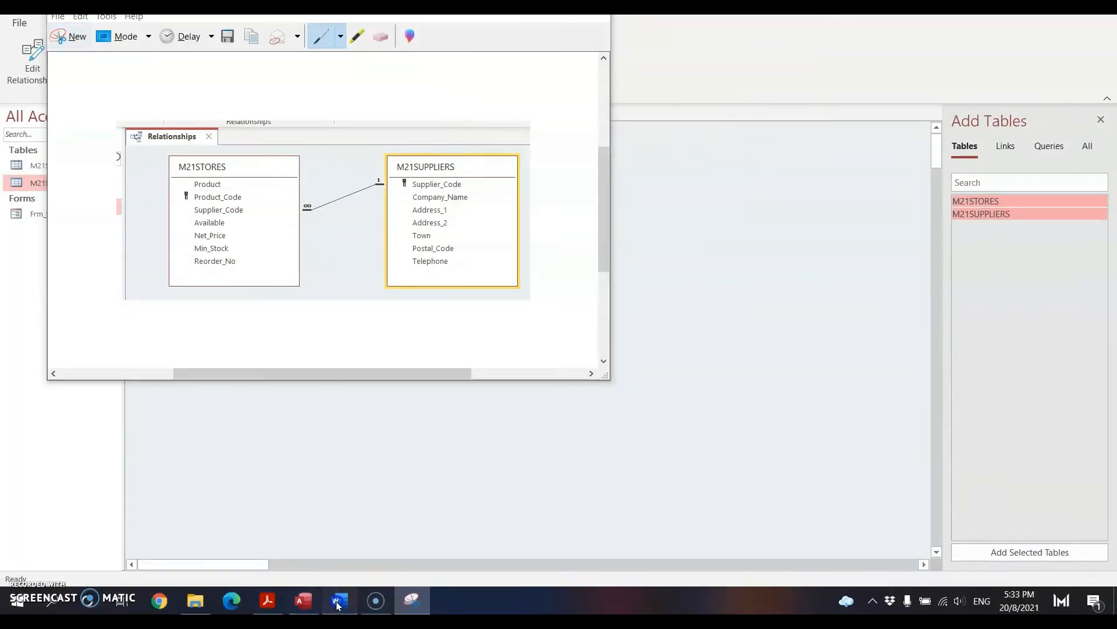
# Paste the relationship screenshot under Evidence 7 in the Word evidence document and check its placement.
pyautogui.click(338, 605)
pyautogui.scroll(-5, 309, 391)
pyautogui.click(170, 364)
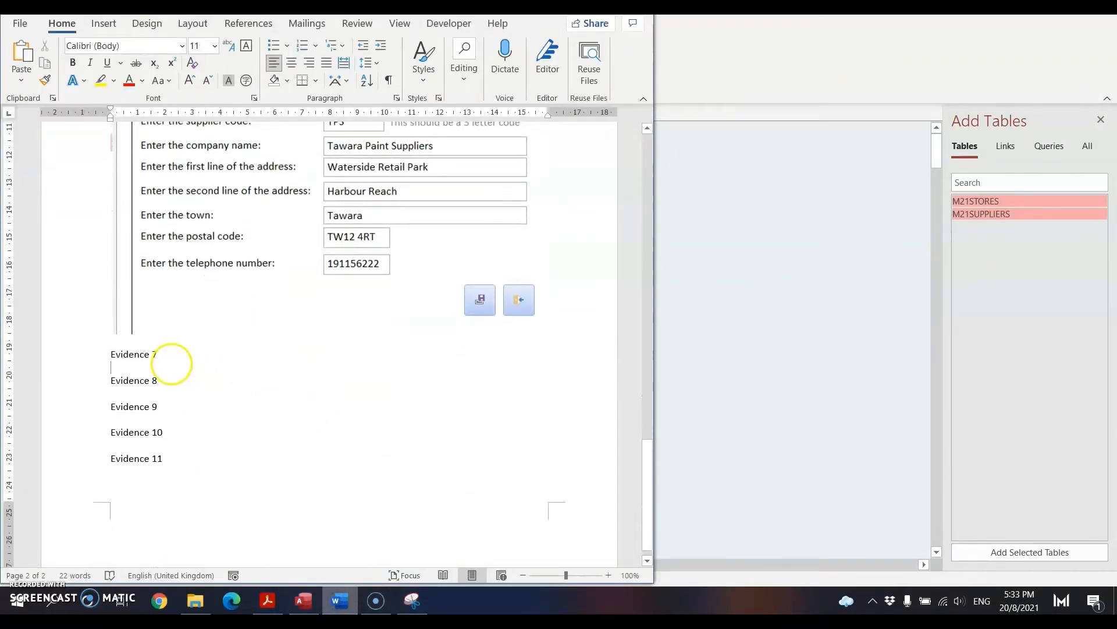
pyautogui.hotkey('ctrl', 'v')
pyautogui.scroll(5, 180, 369)
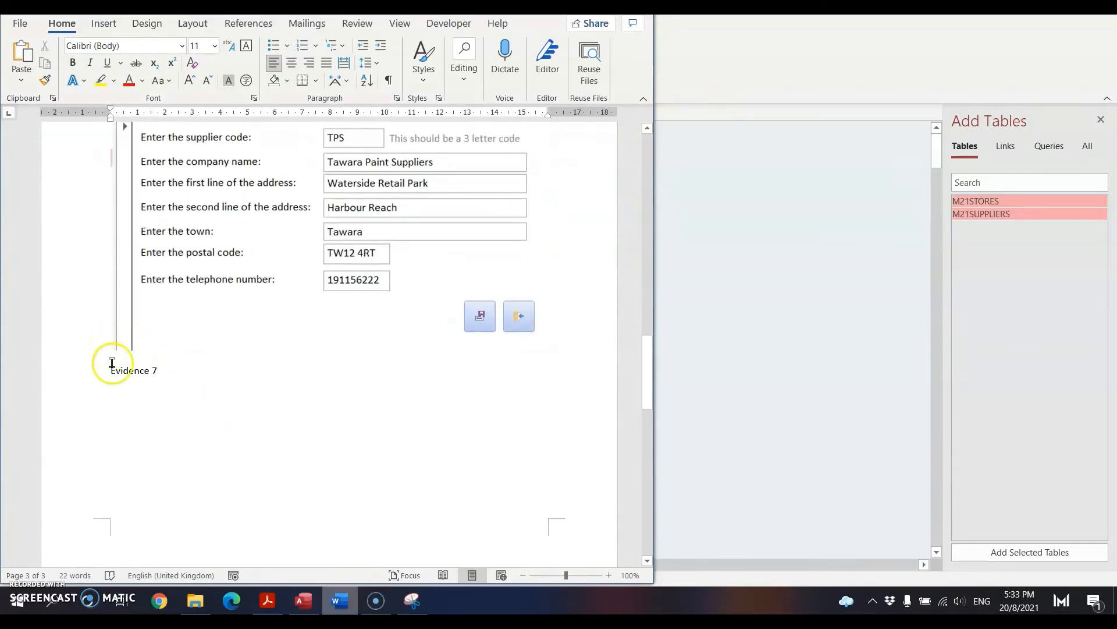
pyautogui.scroll(-3, 354, 473)
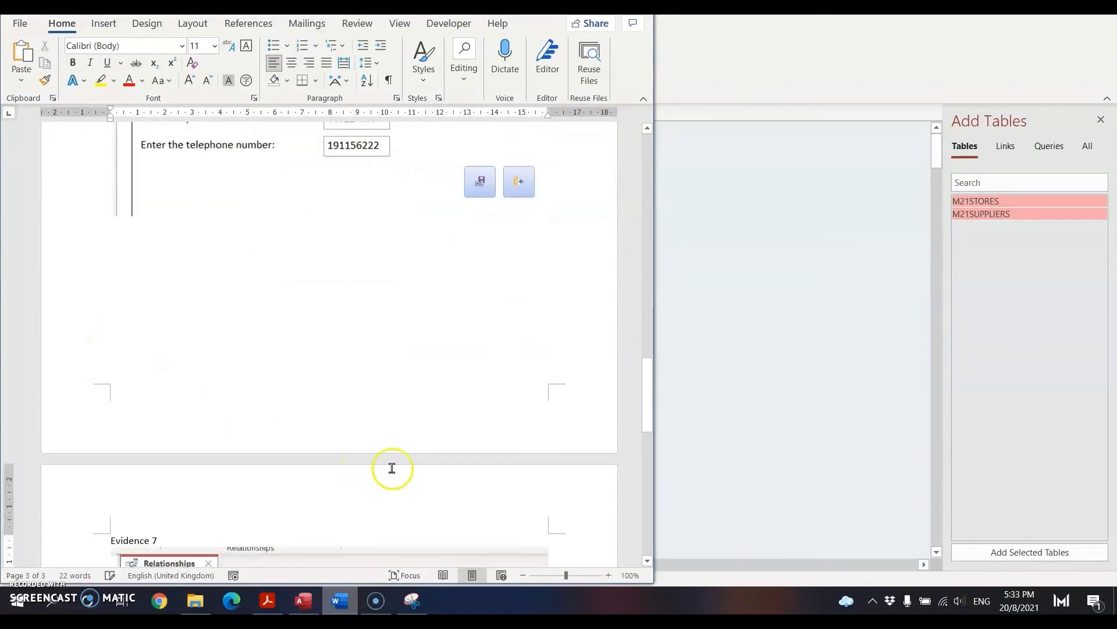
pyautogui.scroll(-7, 392, 468)
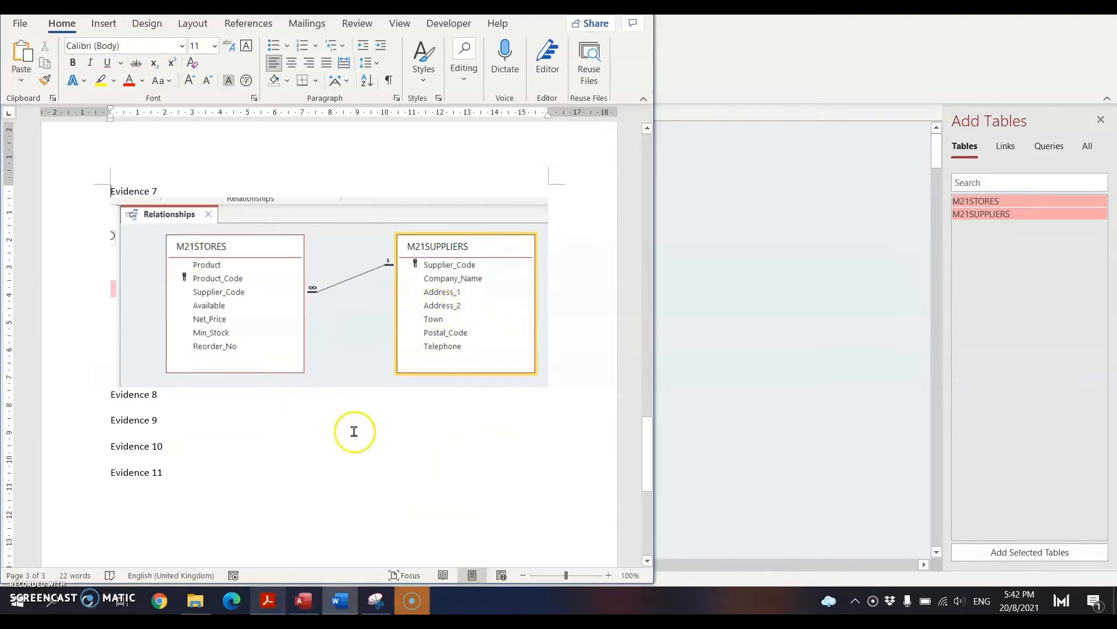
# Switch to the question paper PDF and highlight question 16's suppliers table, Company_Name contains Tawara, and ascending Company_Name order requirements.
pyautogui.click(272, 598)
pyautogui.scroll(-1, 420, 326)
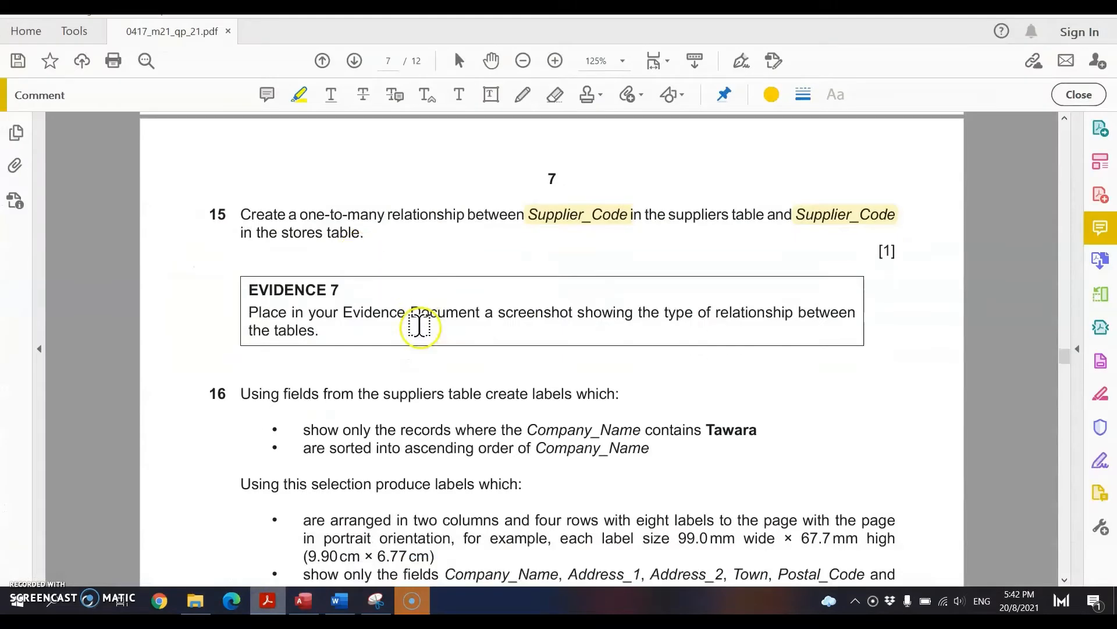
pyautogui.scroll(-9, 419, 326)
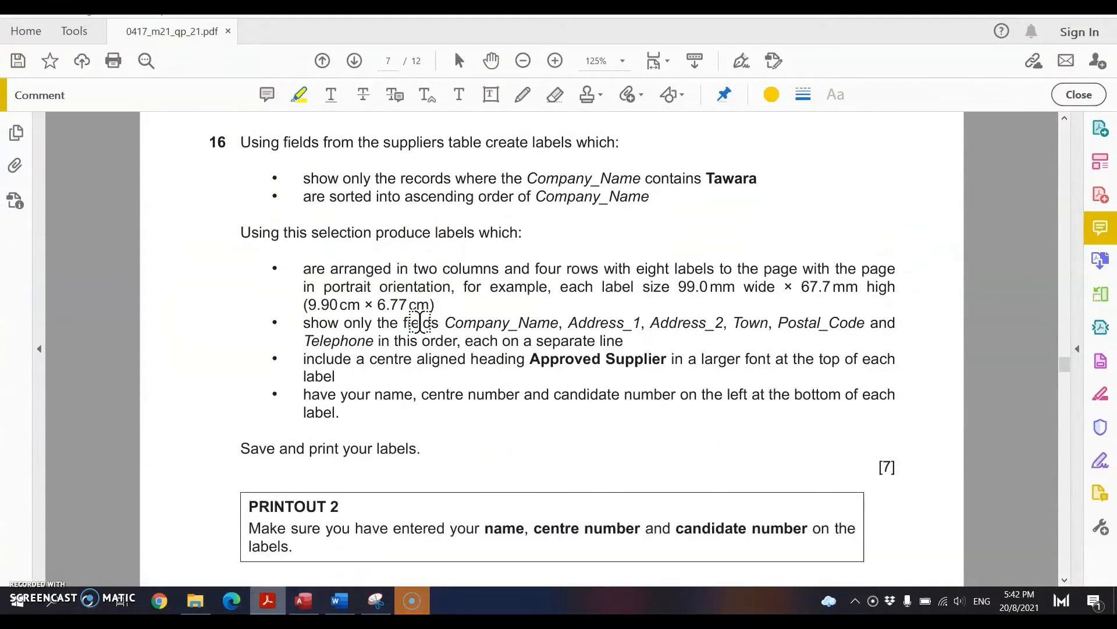
pyautogui.click(300, 94)
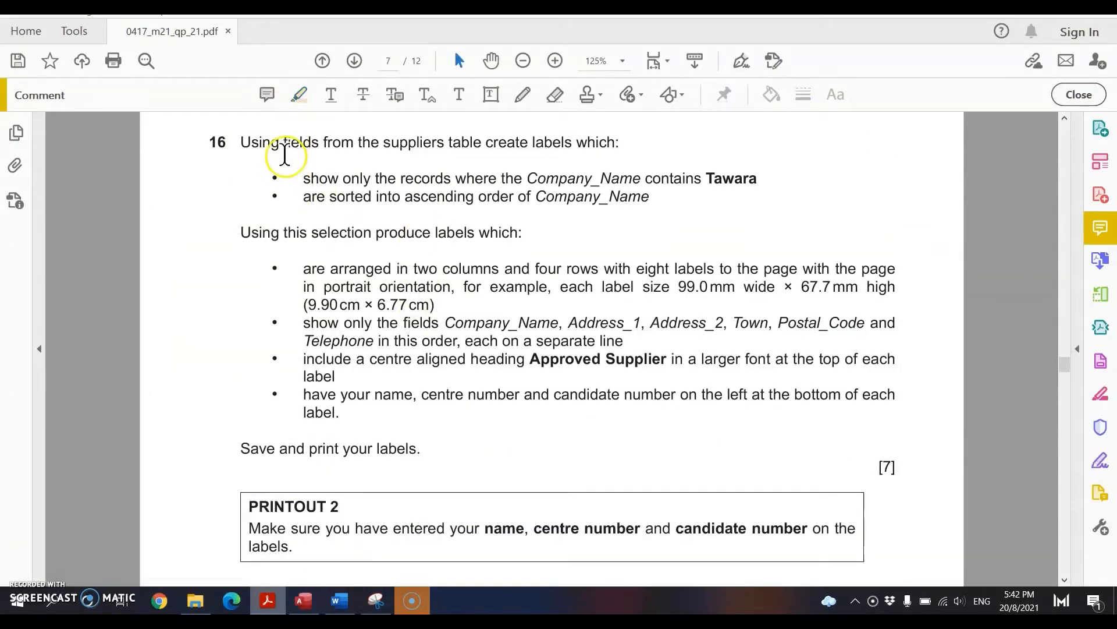
pyautogui.click(299, 94)
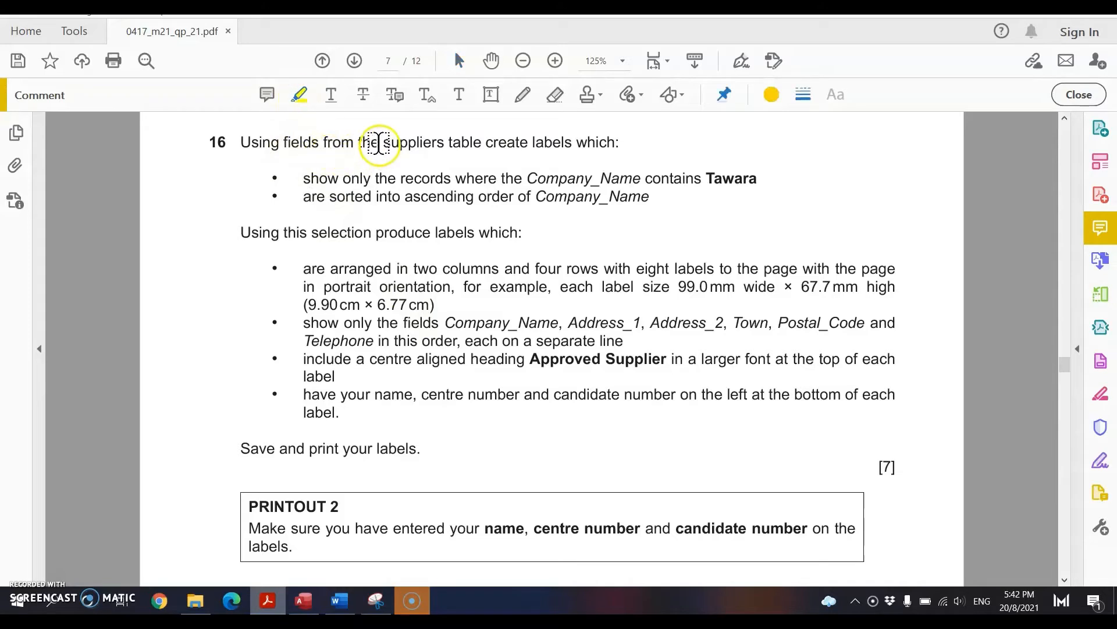
pyautogui.moveTo(382, 142); pyautogui.dragTo(528, 143)
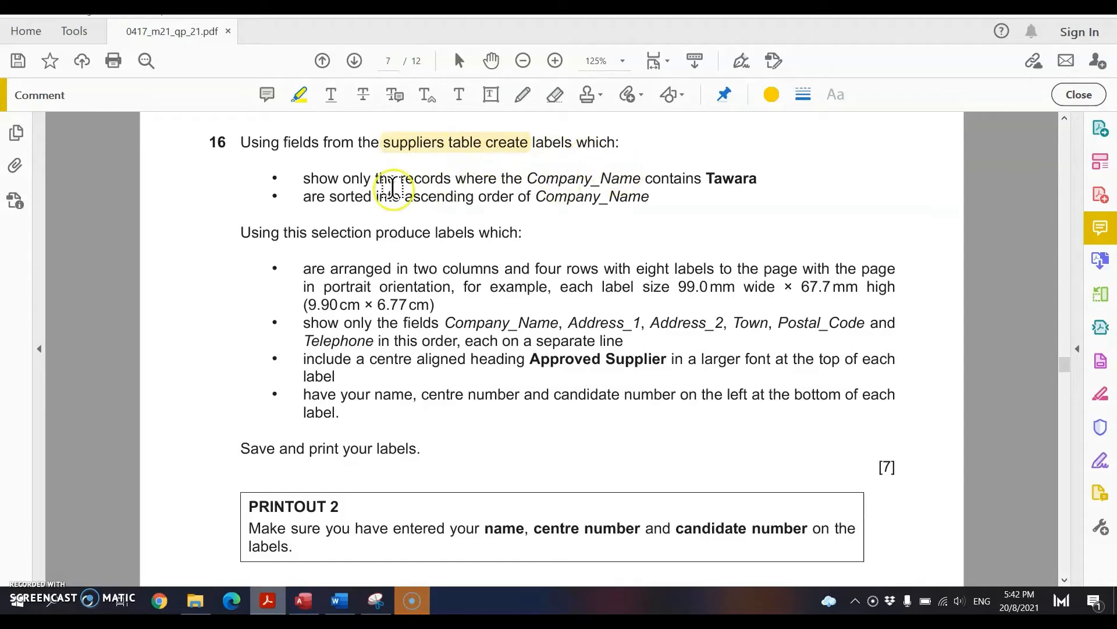
pyautogui.moveTo(528, 178); pyautogui.dragTo(757, 179)
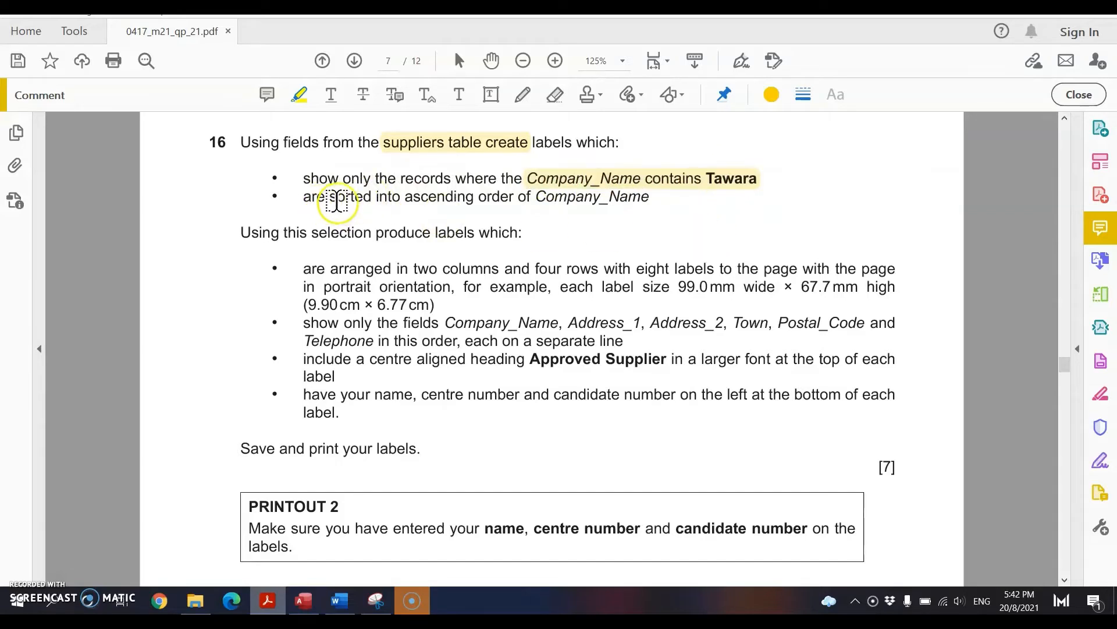
pyautogui.moveTo(424, 196); pyautogui.dragTo(662, 200)
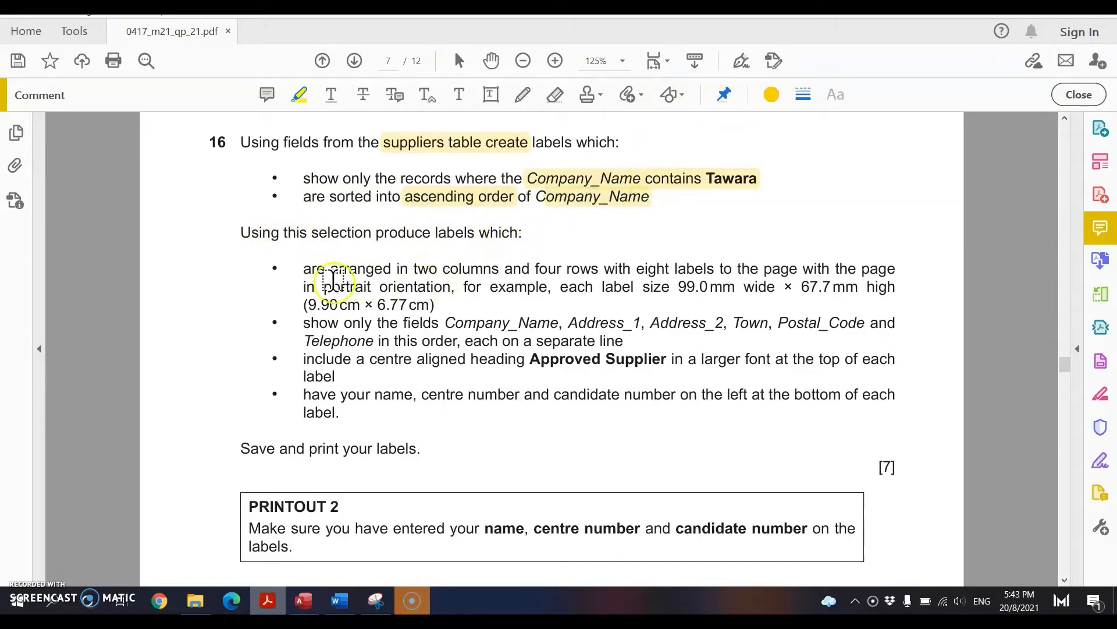
# Highlight the label layout requirements in question 16: two columns, four rows, eight labels, portrait, 99.0 mm and 67.7.
pyautogui.moveTo(409, 269); pyautogui.dragTo(597, 270)
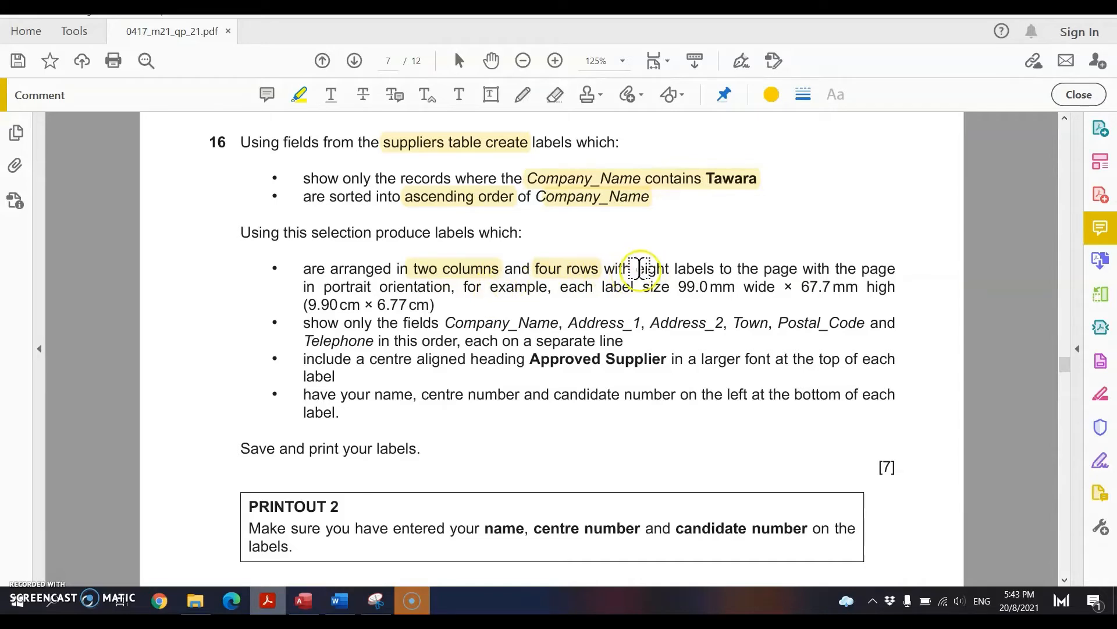
pyautogui.moveTo(638, 268); pyautogui.dragTo(714, 268)
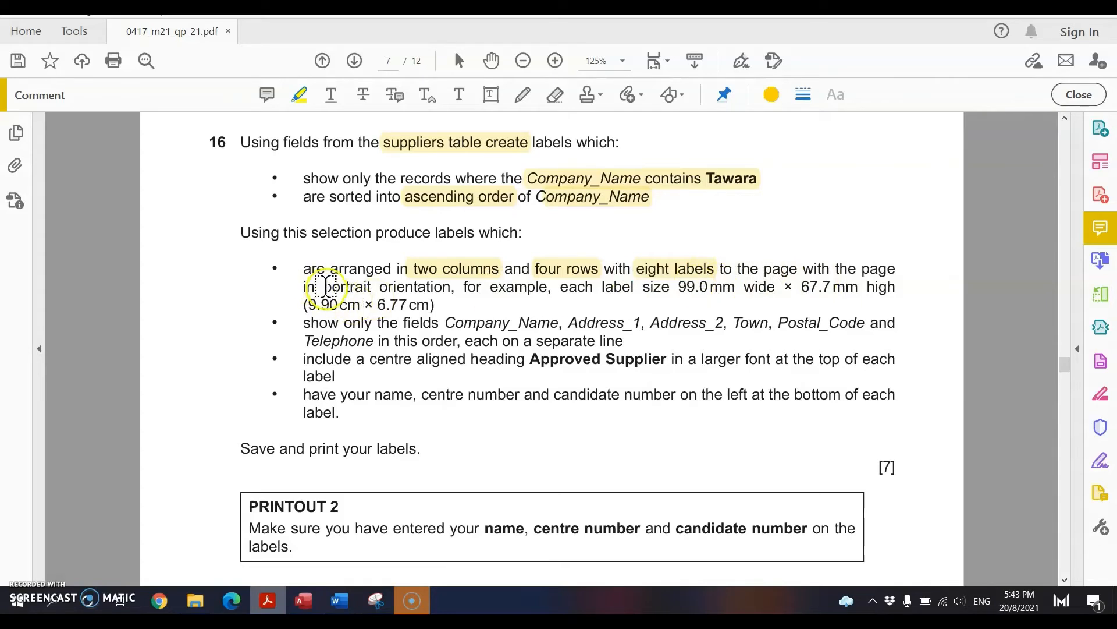
pyautogui.moveTo(323, 286); pyautogui.dragTo(365, 286)
pyautogui.moveTo(370, 285); pyautogui.dragTo(373, 286)
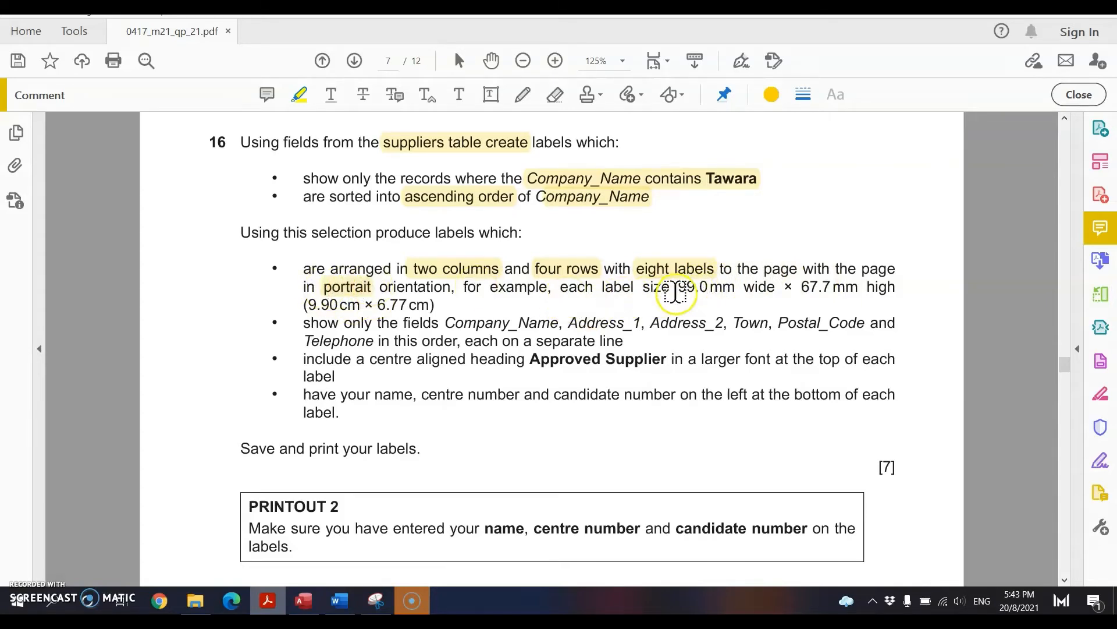
pyautogui.moveTo(679, 288); pyautogui.dragTo(728, 286)
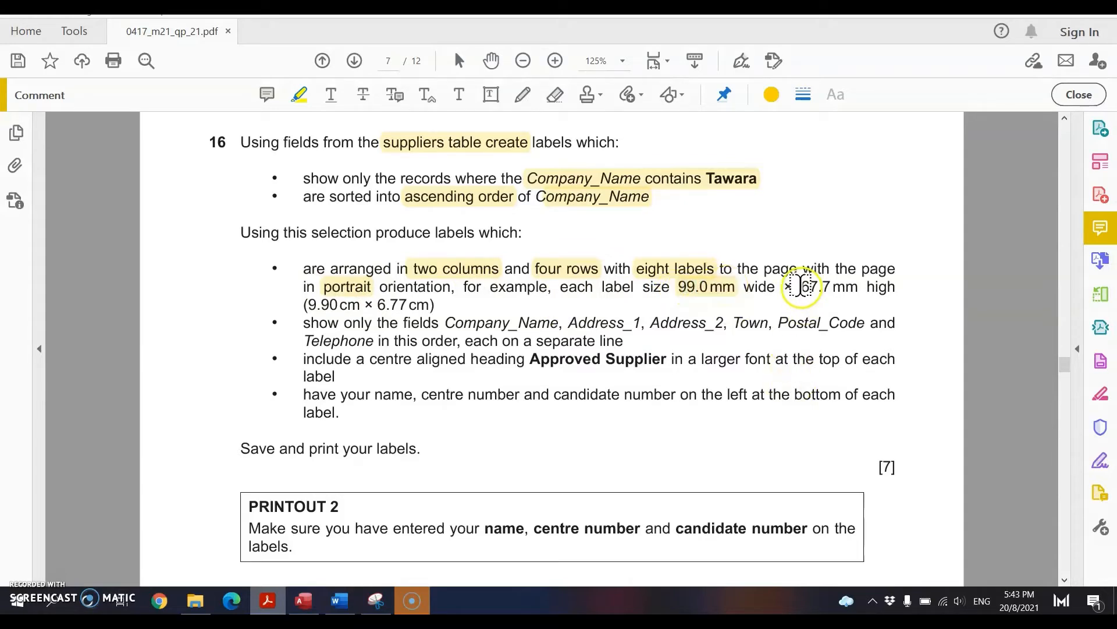
pyautogui.moveTo(801, 287); pyautogui.dragTo(831, 286)
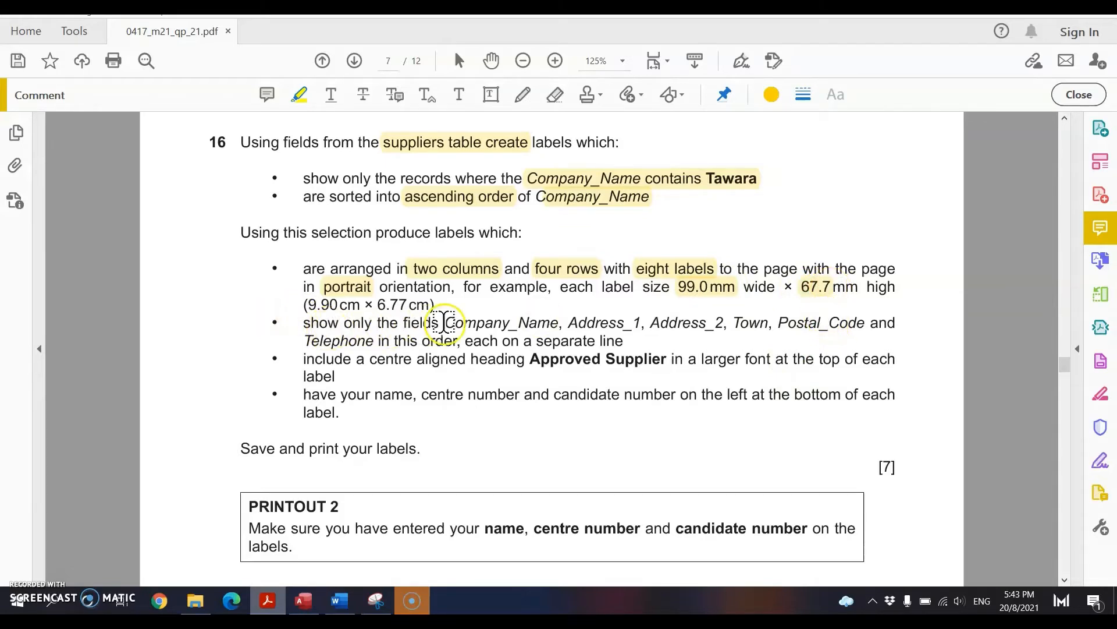
# Highlight the label field names from Company_Name to Telephone and the phrase "left at the bottom of each" in question 16.
pyautogui.moveTo(444, 322); pyautogui.dragTo(842, 321)
pyautogui.moveTo(304, 341); pyautogui.dragTo(374, 341)
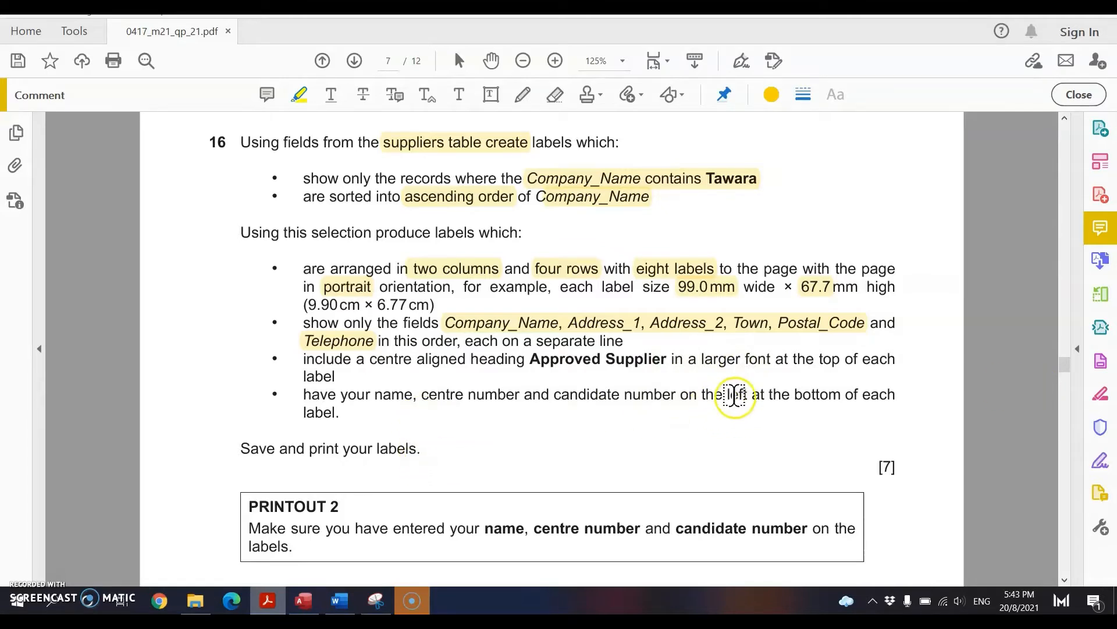
pyautogui.moveTo(727, 395); pyautogui.dragTo(896, 395)
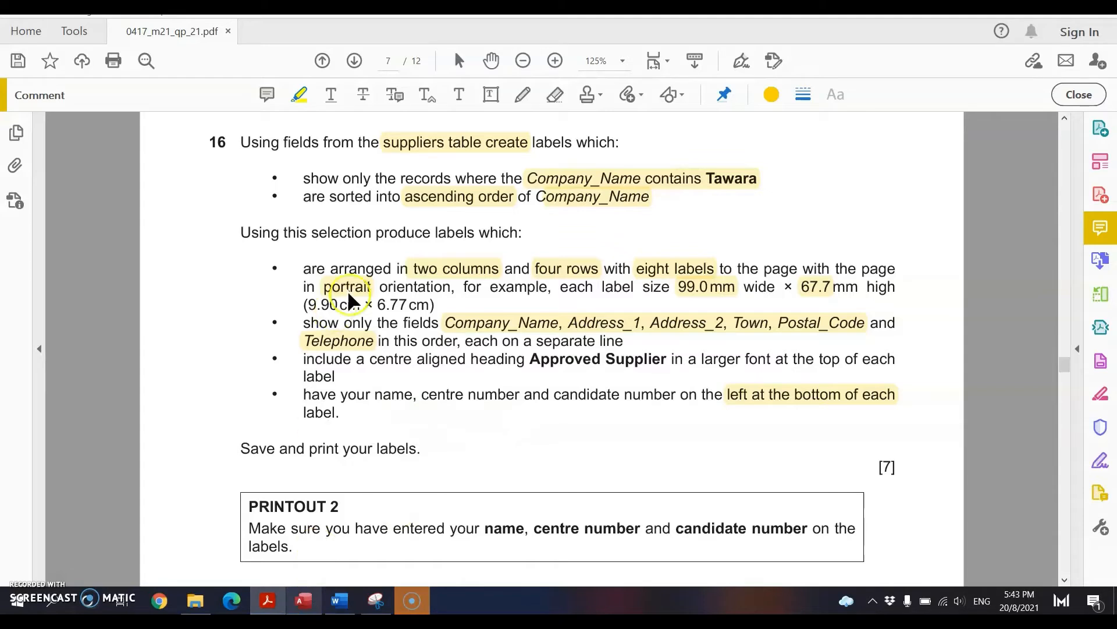
# Draw a red Q beside question 16's filter and sort bullets and another red letter beside the label layout bullets.
pyautogui.click(523, 94)
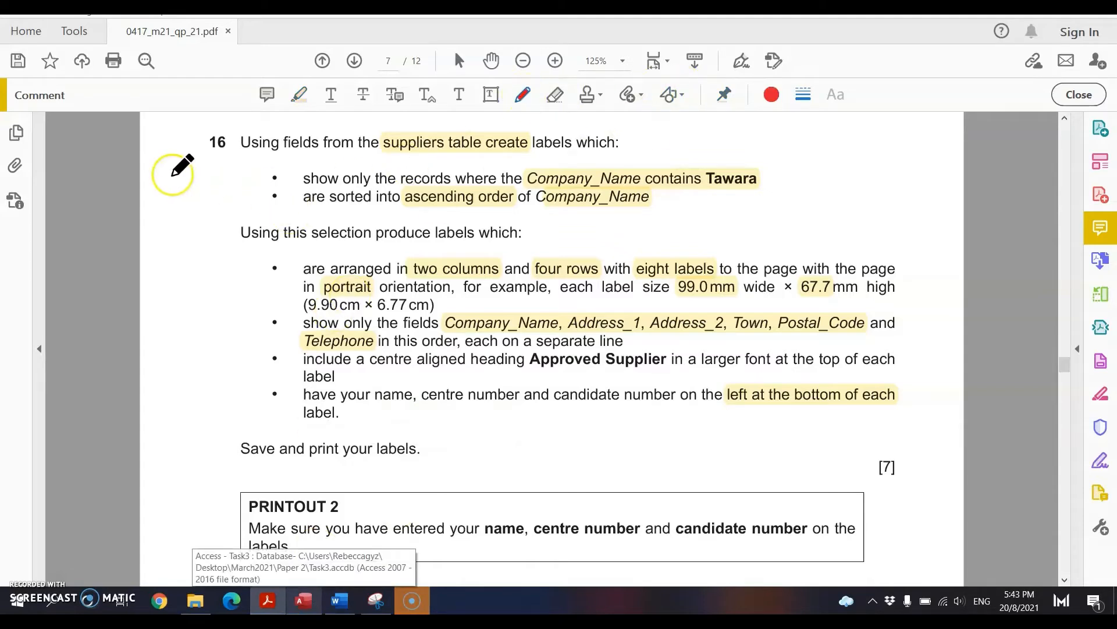
pyautogui.moveTo(203, 166)
pyautogui.mouseDown()
pyautogui.moveTo(197, 176)
pyautogui.moveTo(212, 186)
pyautogui.mouseUp()
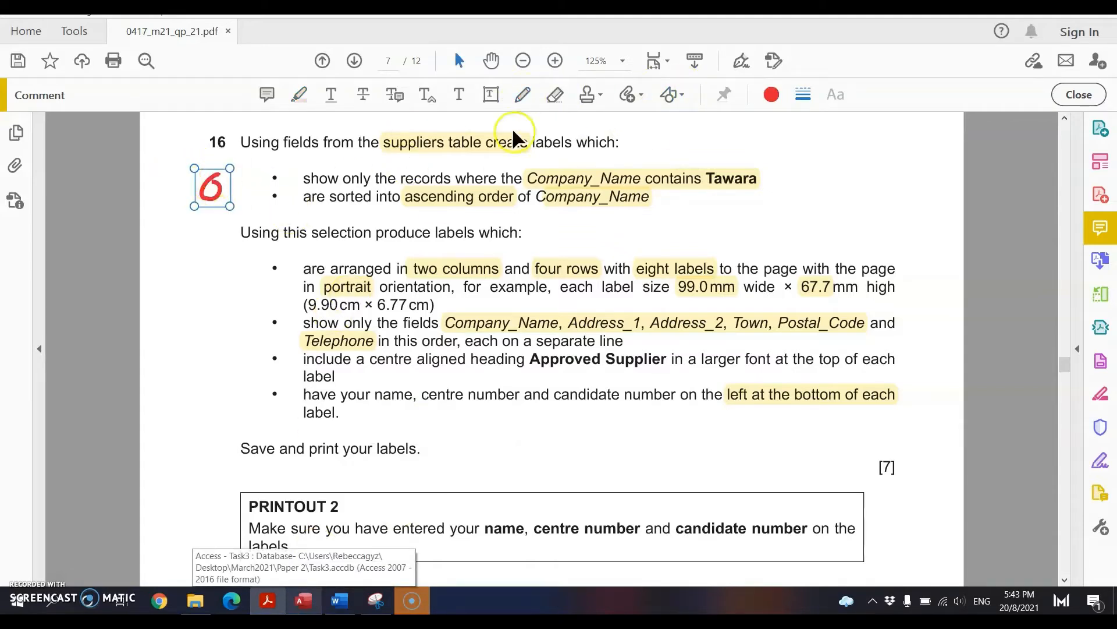
pyautogui.click(527, 94)
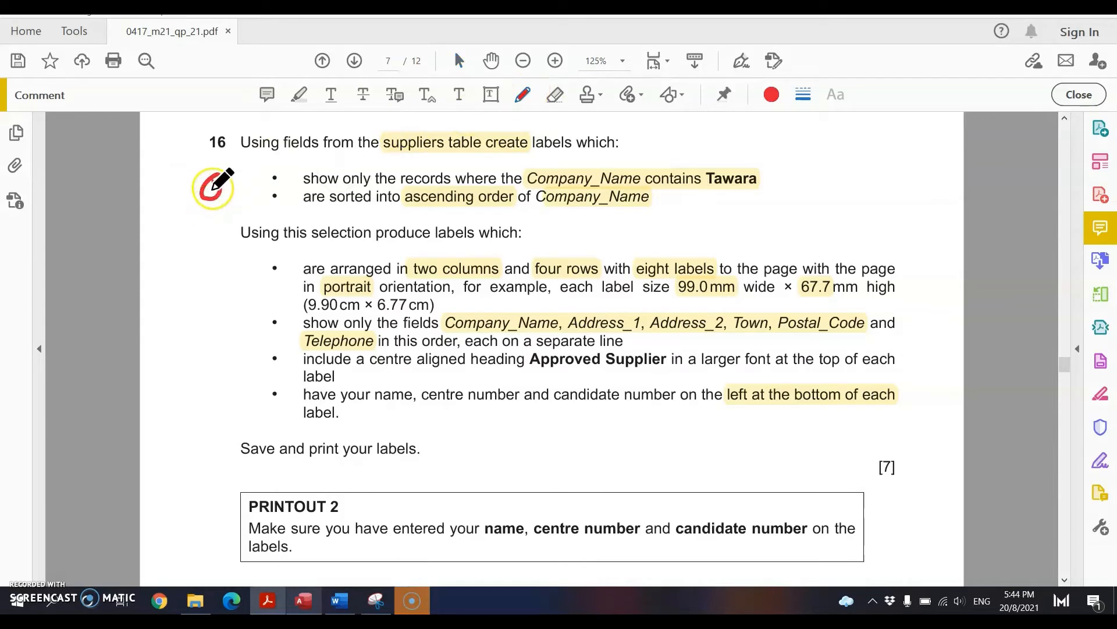
pyautogui.click(526, 94)
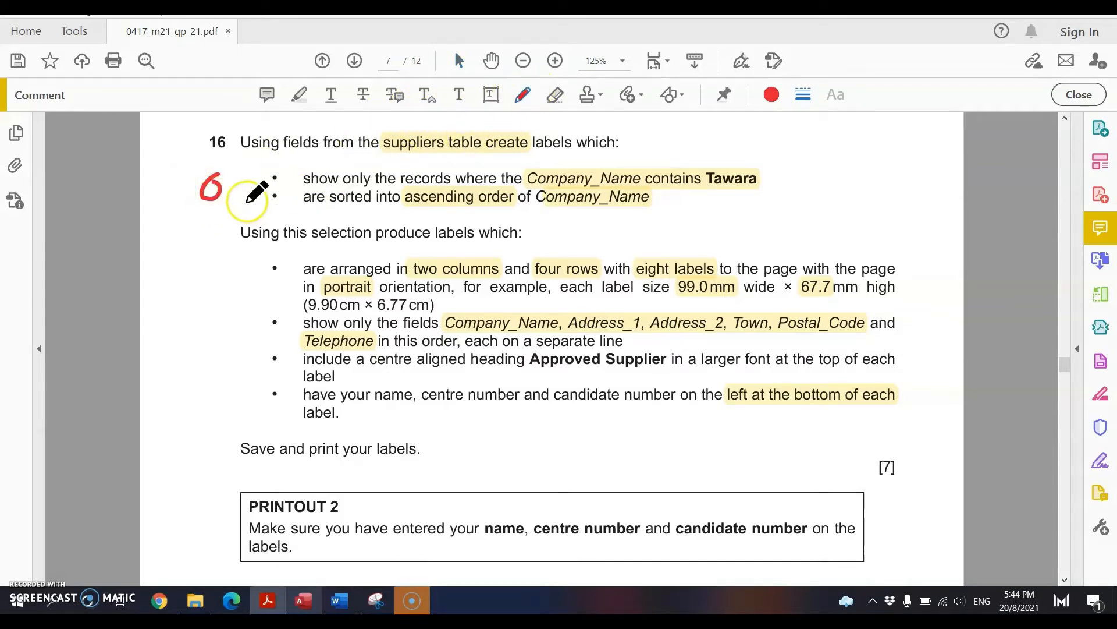
pyautogui.moveTo(213, 190)
pyautogui.mouseDown()
pyautogui.moveTo(210, 200)
pyautogui.moveTo(239, 202)
pyautogui.moveTo(207, 200)
pyautogui.mouseUp()
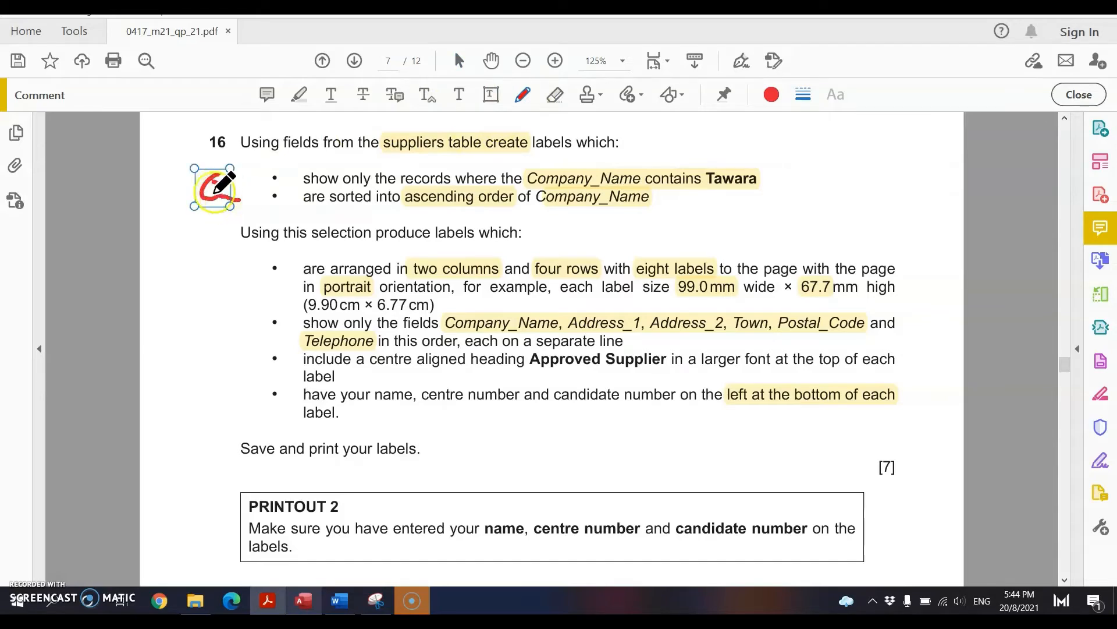
pyautogui.click(524, 95)
pyautogui.moveTo(204, 277); pyautogui.dragTo(224, 303)
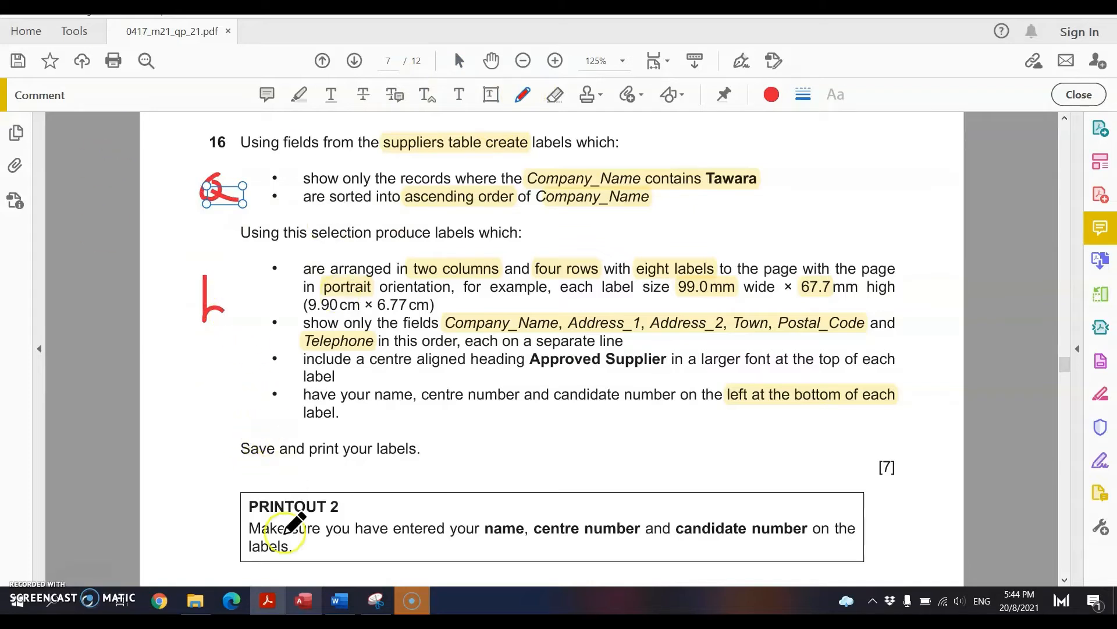
# Switch to Access, close the Relationships window, and start a new query design with M21SUPPLIERS, enlarging its field list.
pyautogui.click(304, 600)
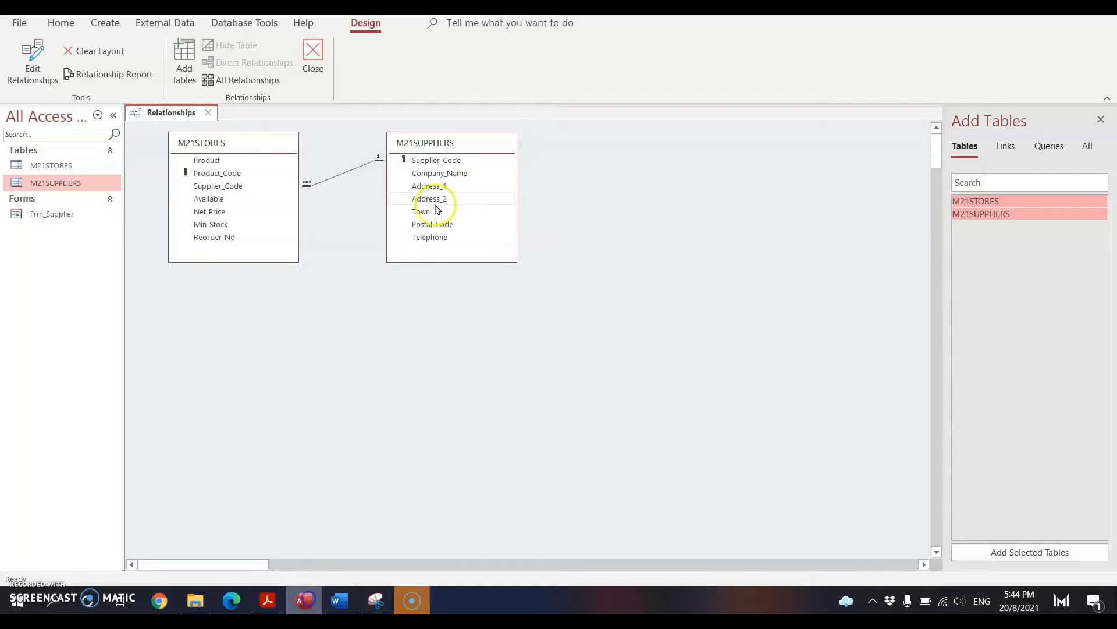
pyautogui.click(211, 113)
pyautogui.click(105, 23)
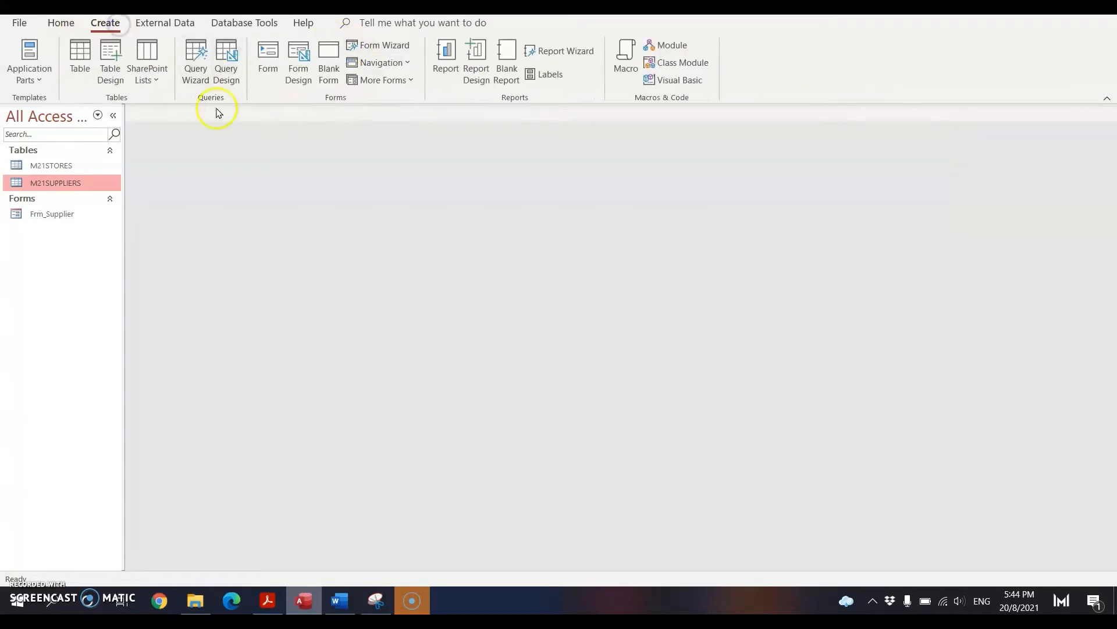
pyautogui.click(226, 65)
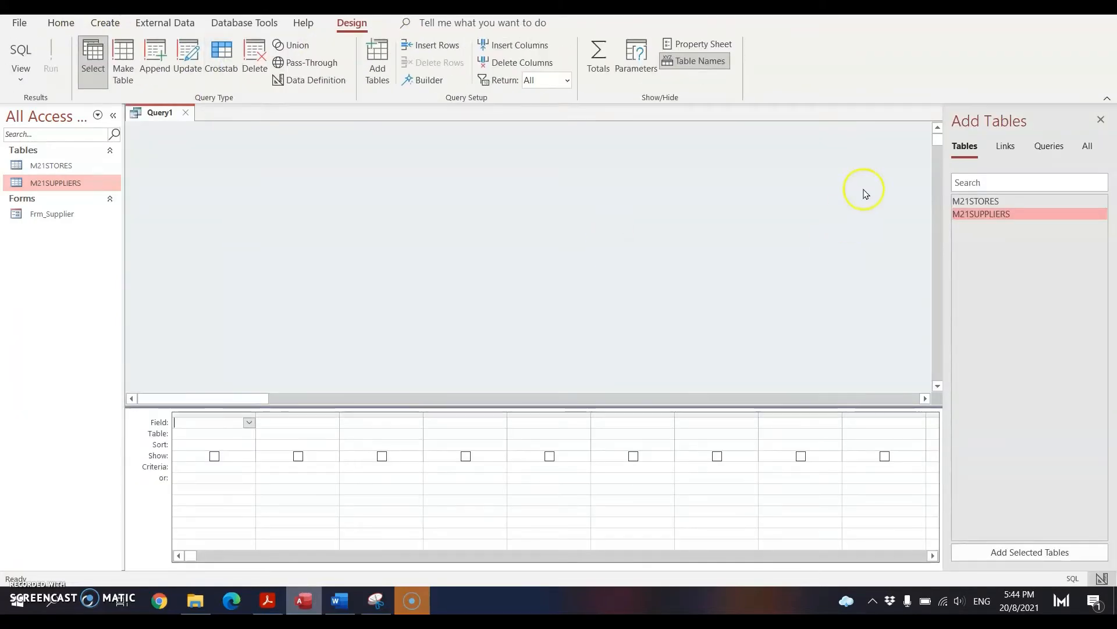
pyautogui.doubleClick(992, 214)
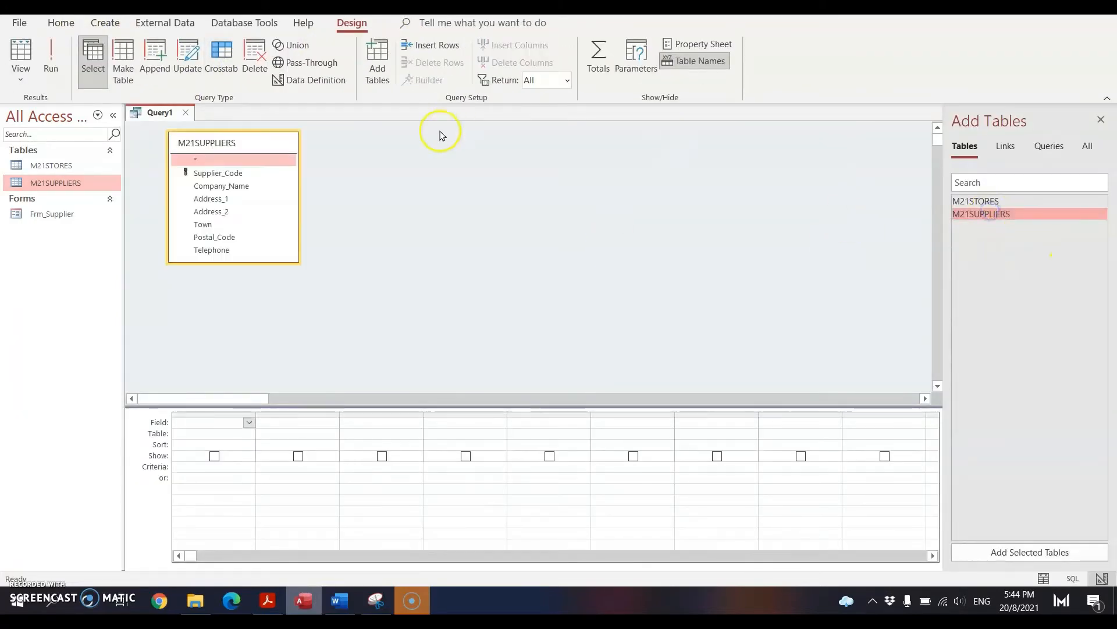
pyautogui.moveTo(261, 262); pyautogui.dragTo(260, 301)
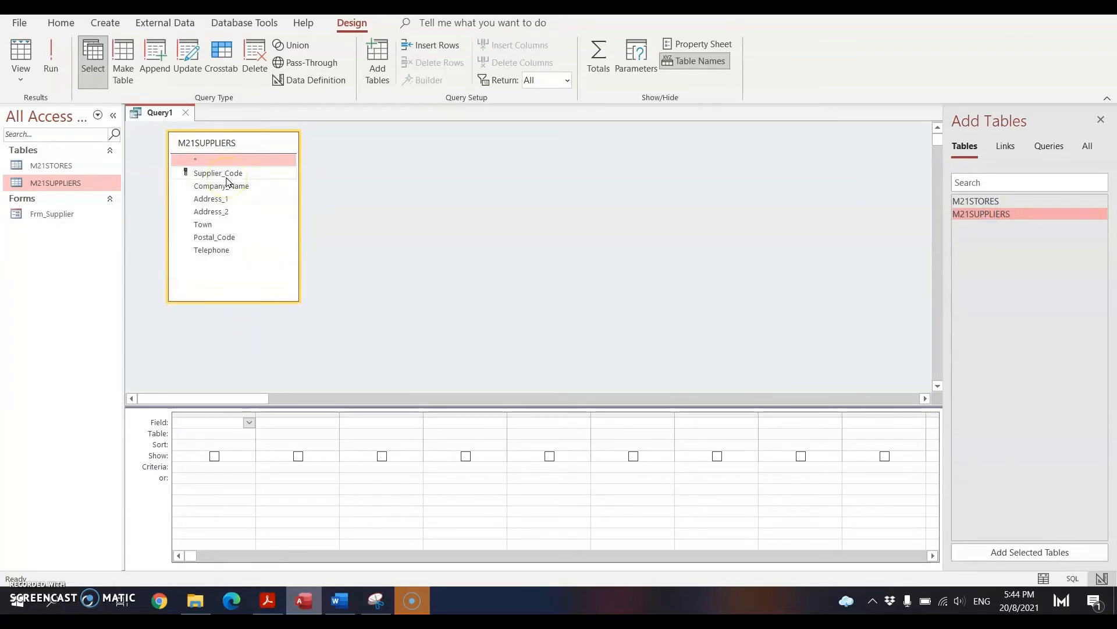
# Add Company_Name, Address_1, Address_2, Town, Postal_Code and Telephone from M21SUPPLIERS to the query grid in that order.
pyautogui.doubleClick(204, 187)
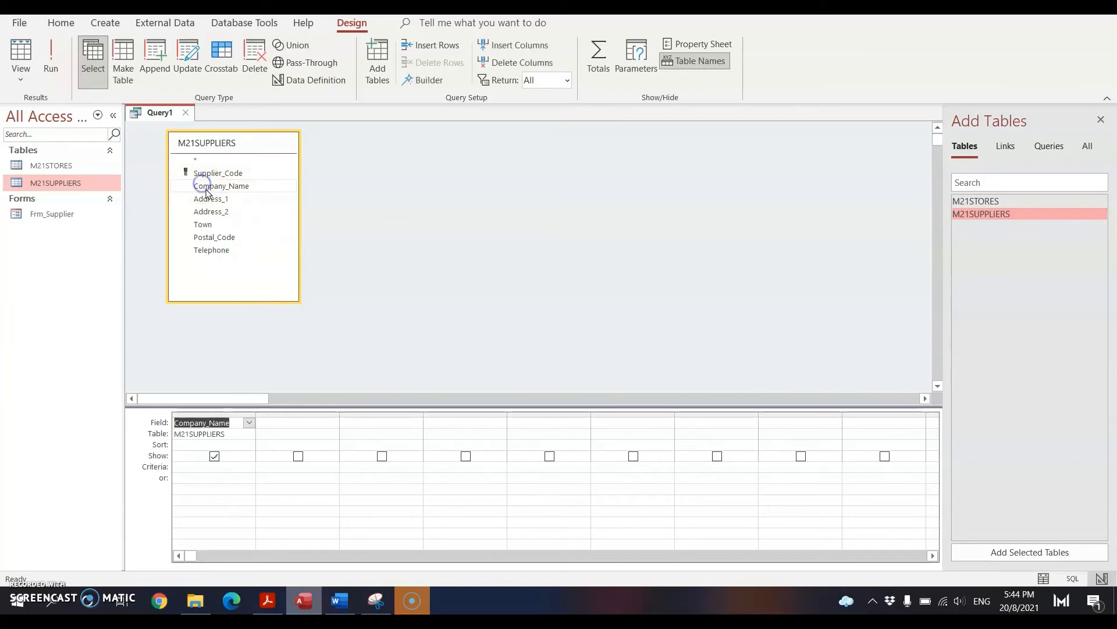
pyautogui.doubleClick(213, 199)
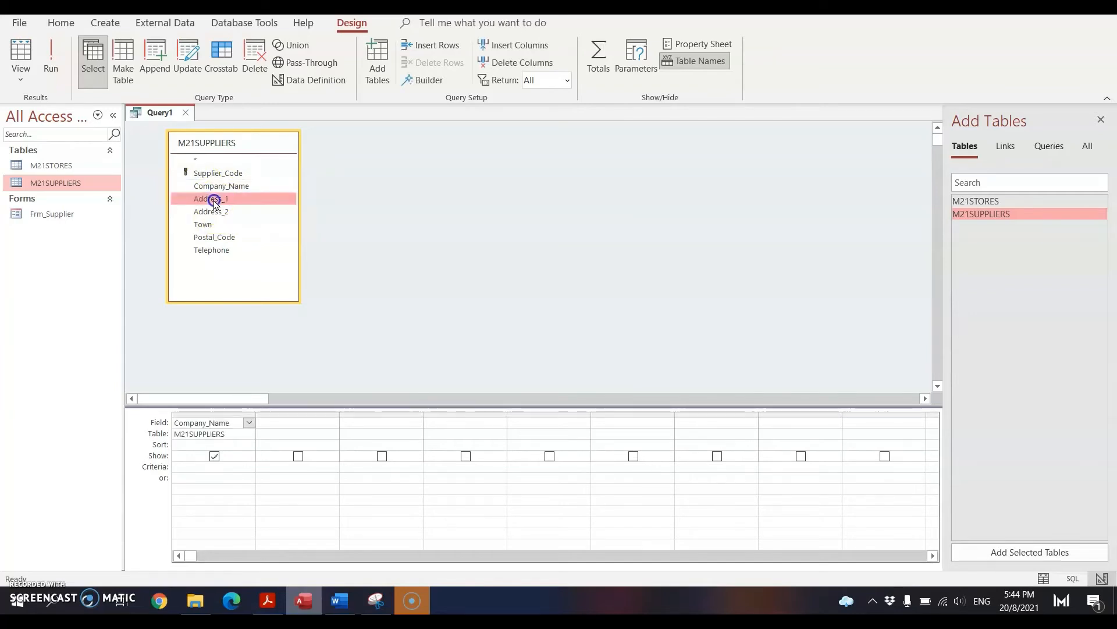
pyautogui.doubleClick(213, 211)
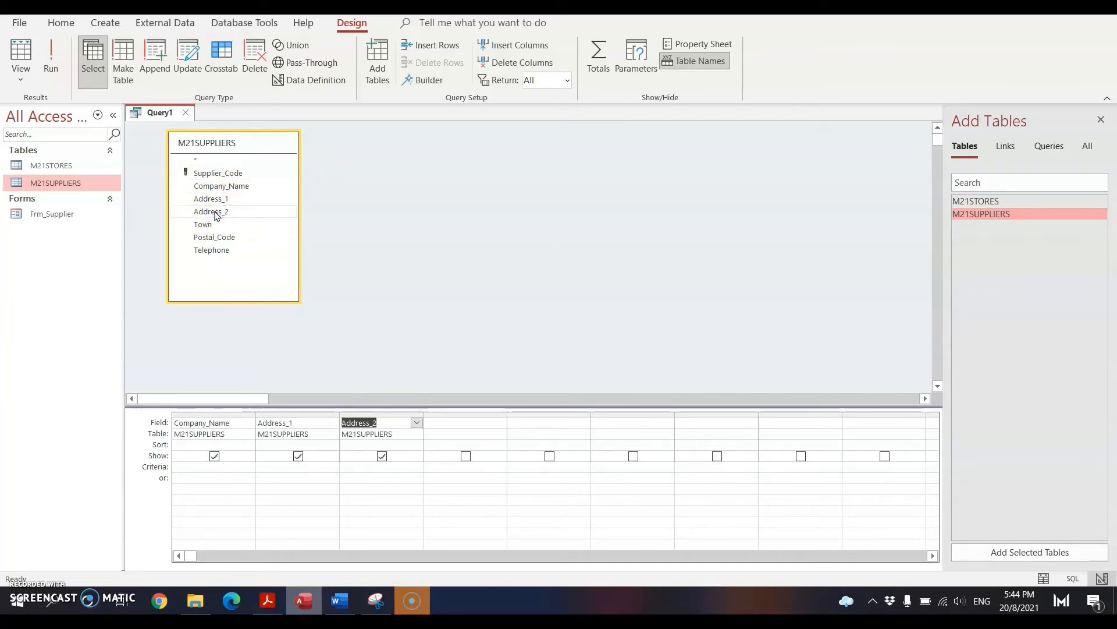
pyautogui.doubleClick(206, 225)
pyautogui.doubleClick(211, 237)
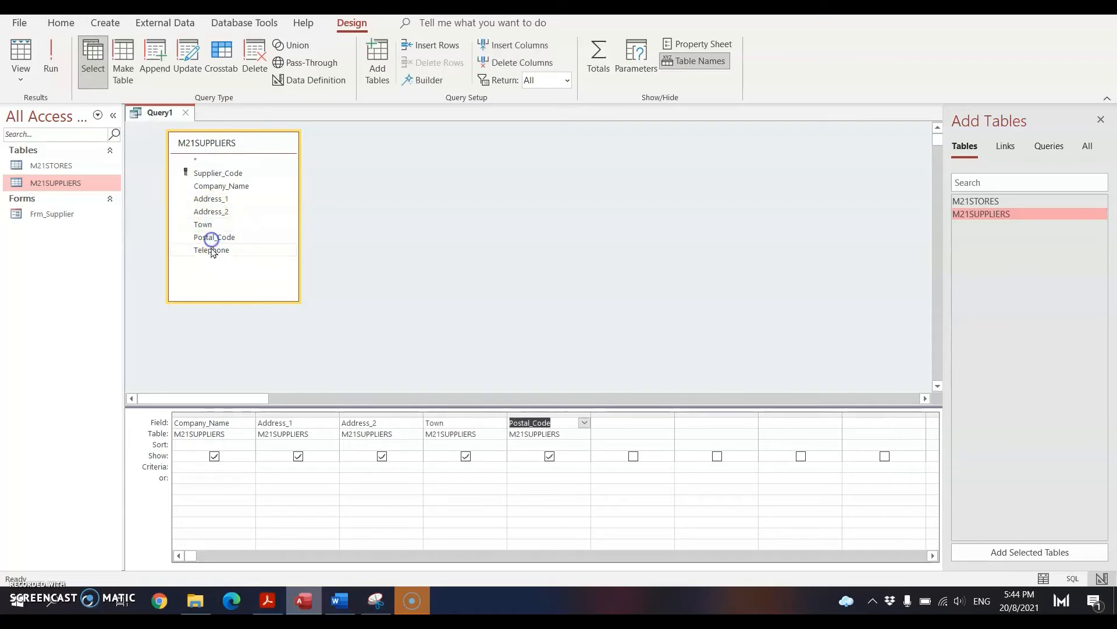
pyautogui.doubleClick(211, 251)
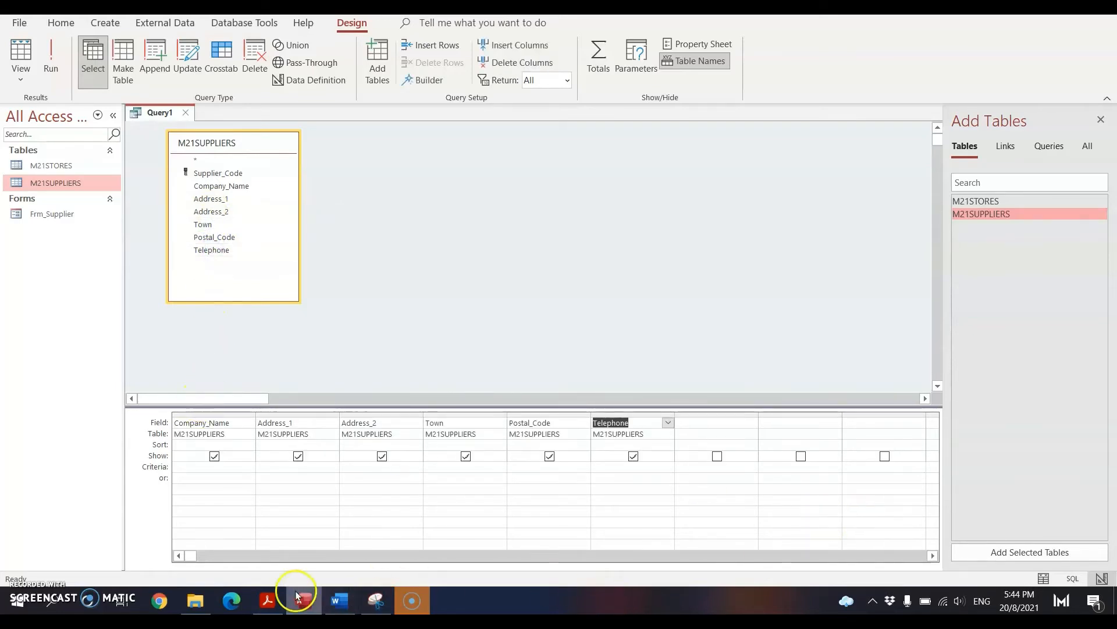
# Switch to the question paper PDF, circle the word "contains" in question 16 in red, and draw an asterisk above it.
pyautogui.click(268, 600)
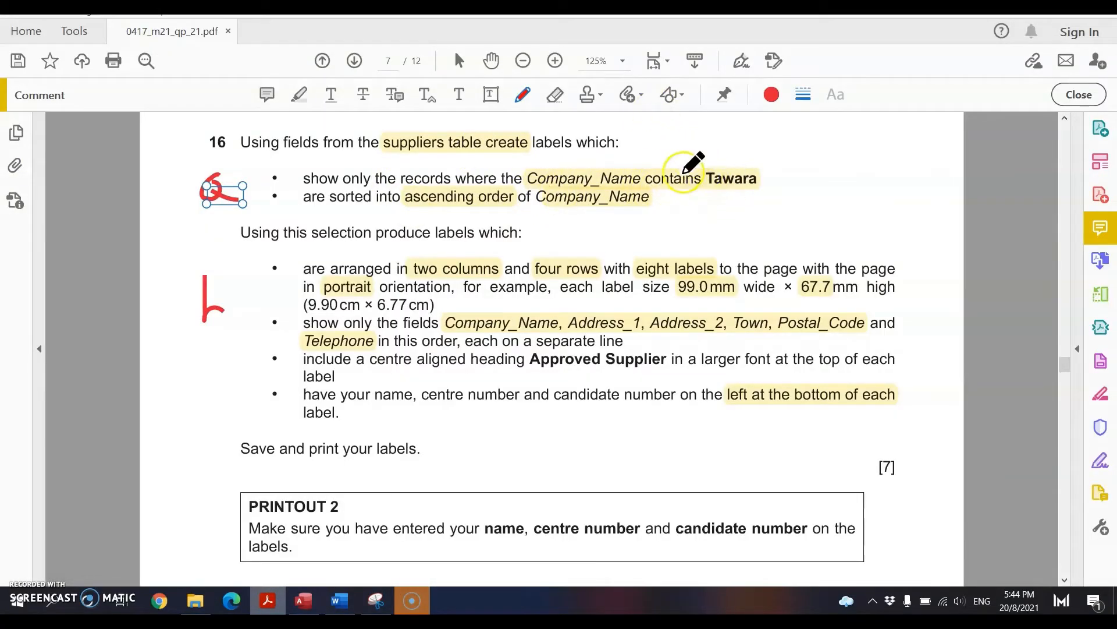
pyautogui.moveTo(680, 158)
pyautogui.mouseDown()
pyautogui.moveTo(653, 175)
pyautogui.moveTo(705, 174)
pyautogui.moveTo(669, 126)
pyautogui.mouseUp()
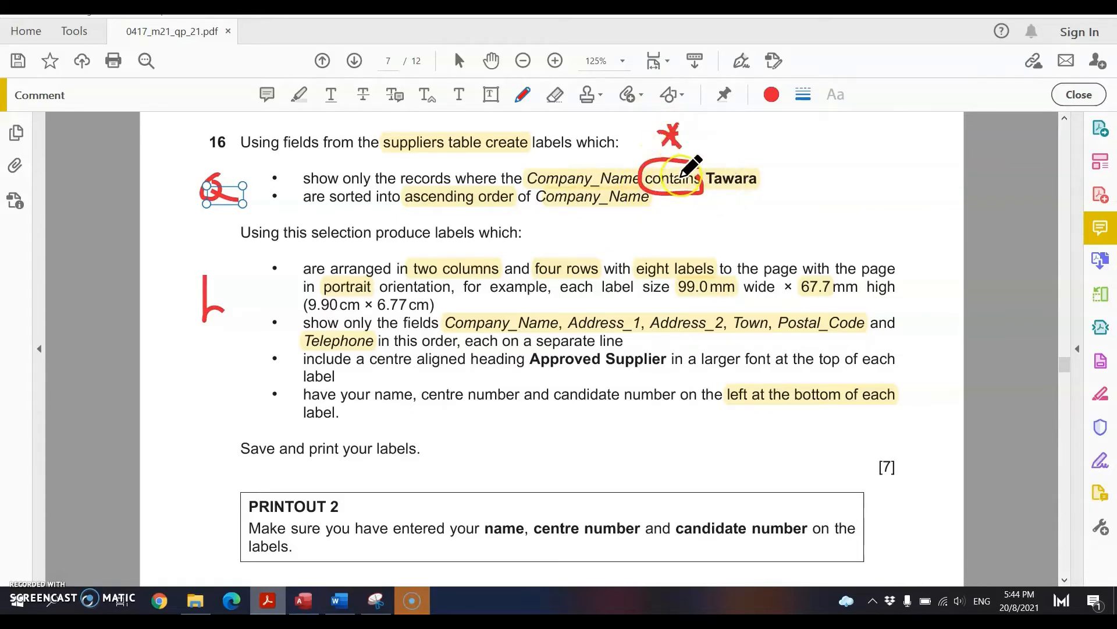
# Switch to Access, set the Company_Name criterion to like "*Tawara*", and preview the query's records before returning to its design.
pyautogui.click(303, 600)
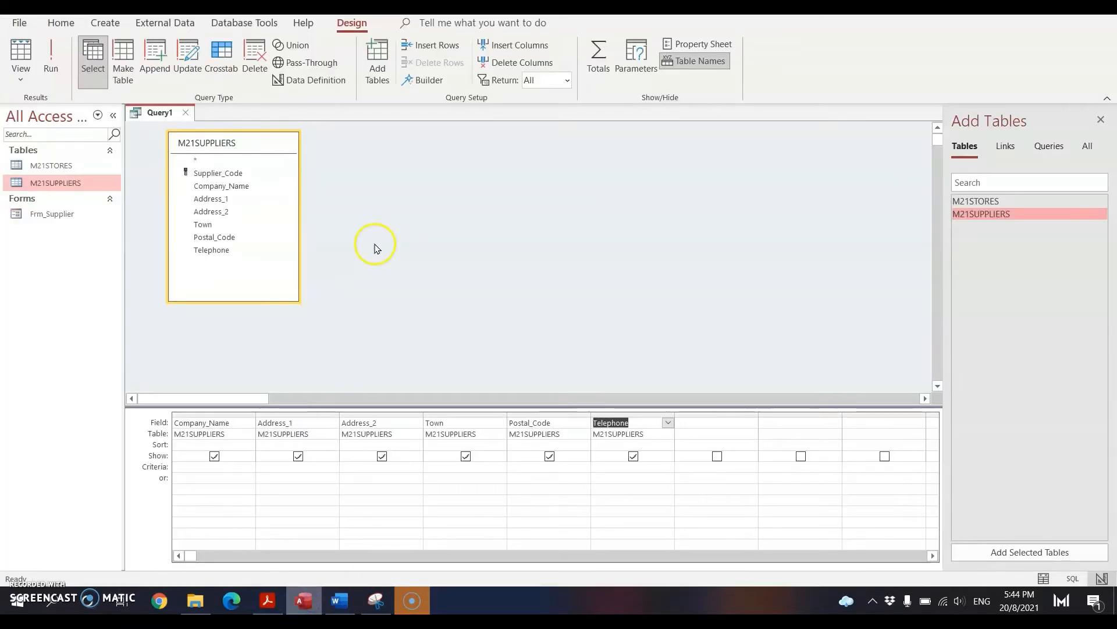
pyautogui.click(187, 468)
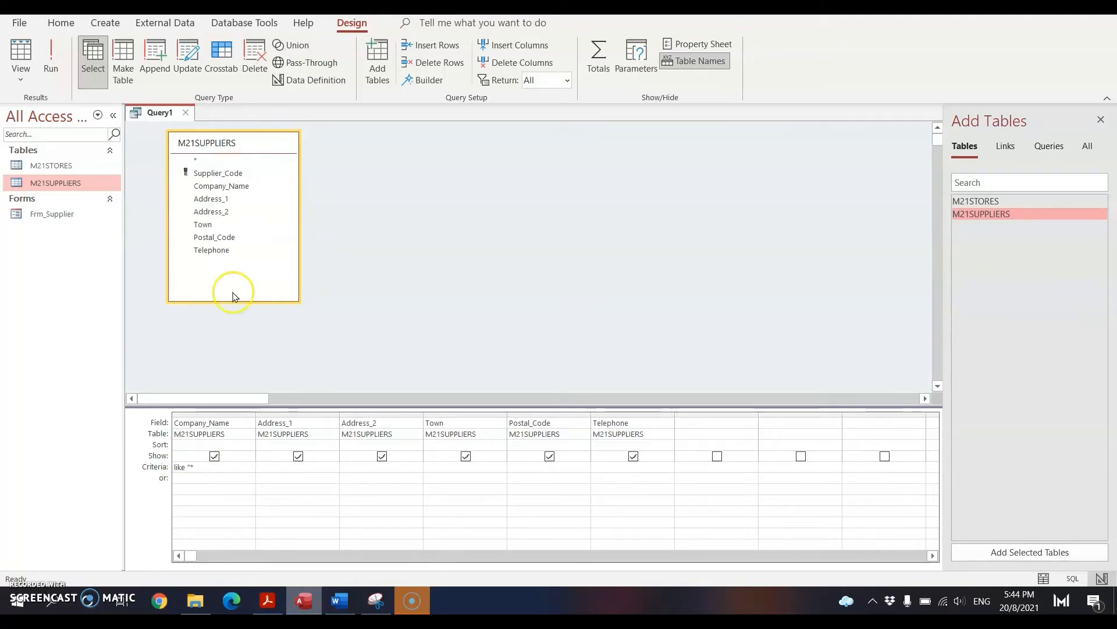
pyautogui.write('like "*Tawara')
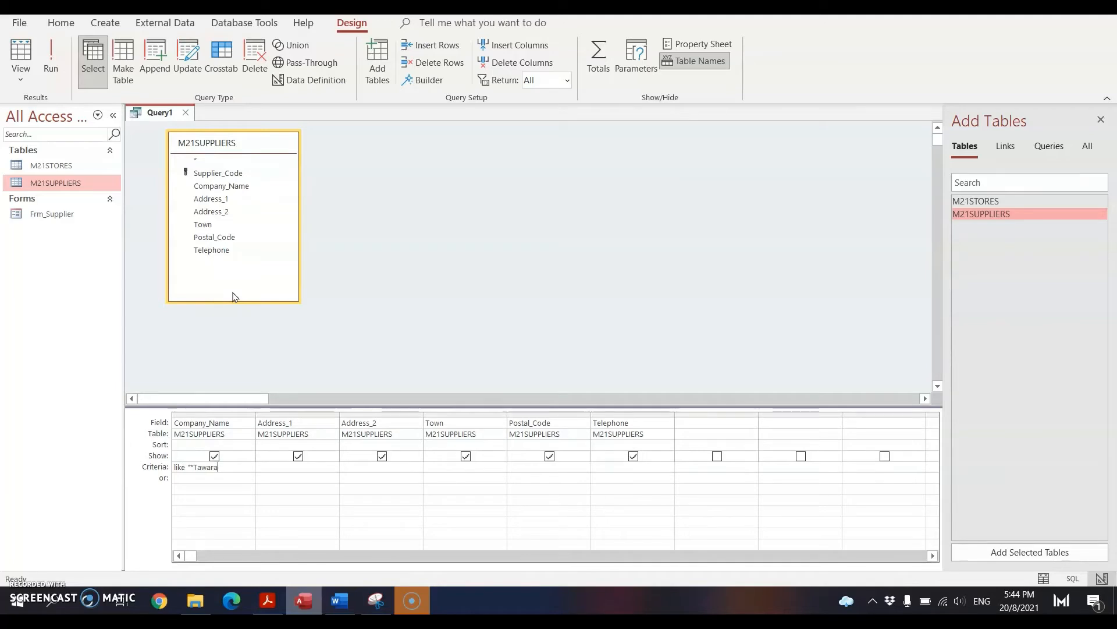
pyautogui.write('*"')
pyautogui.click(268, 506)
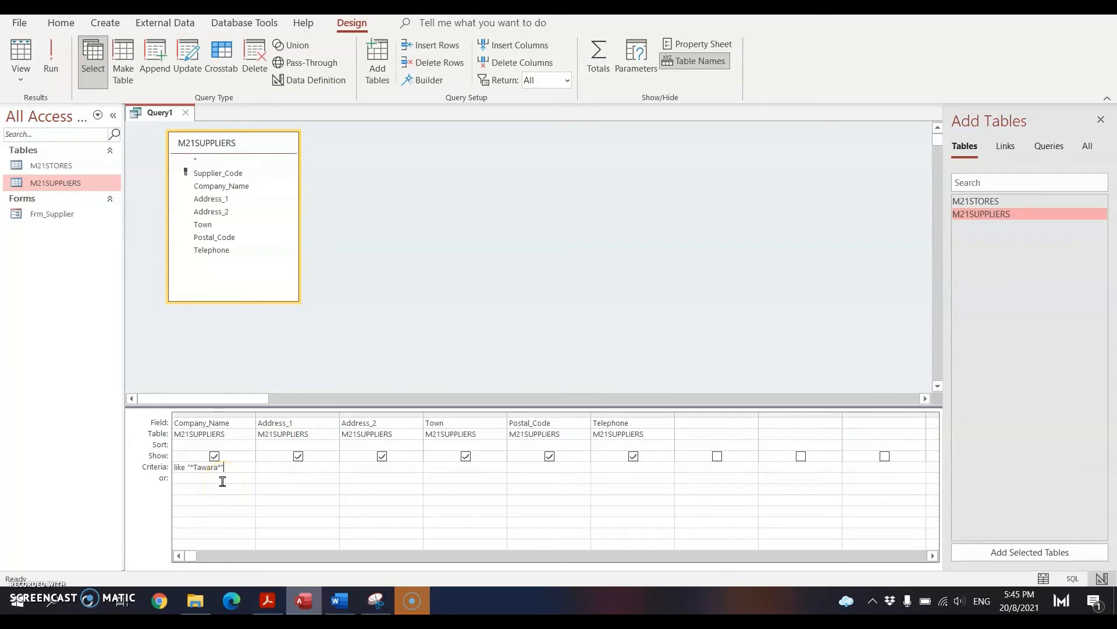
pyautogui.click(41, 82)
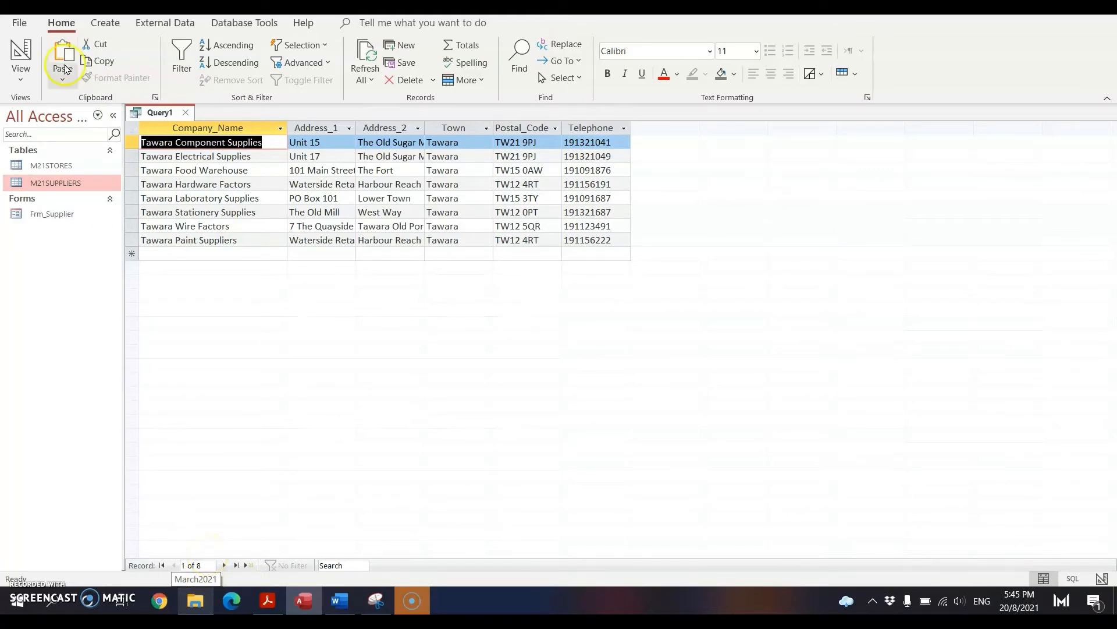
pyautogui.click(21, 55)
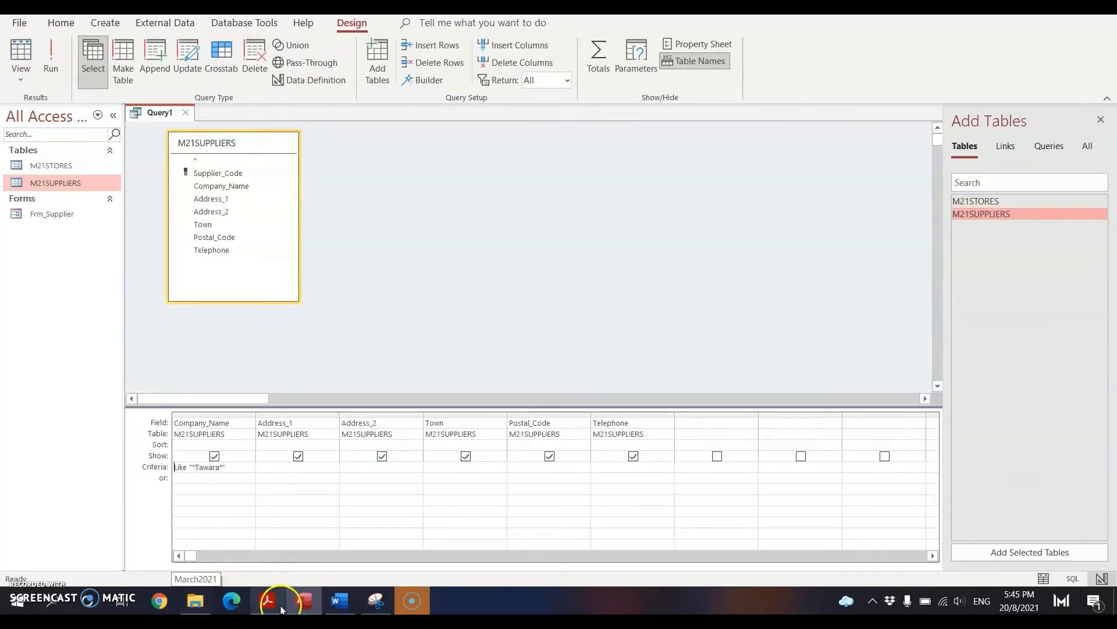
# Check question 16's sort requirement in the PDF, and set Company_Name to sort Ascending in the Access query.
pyautogui.click(267, 600)
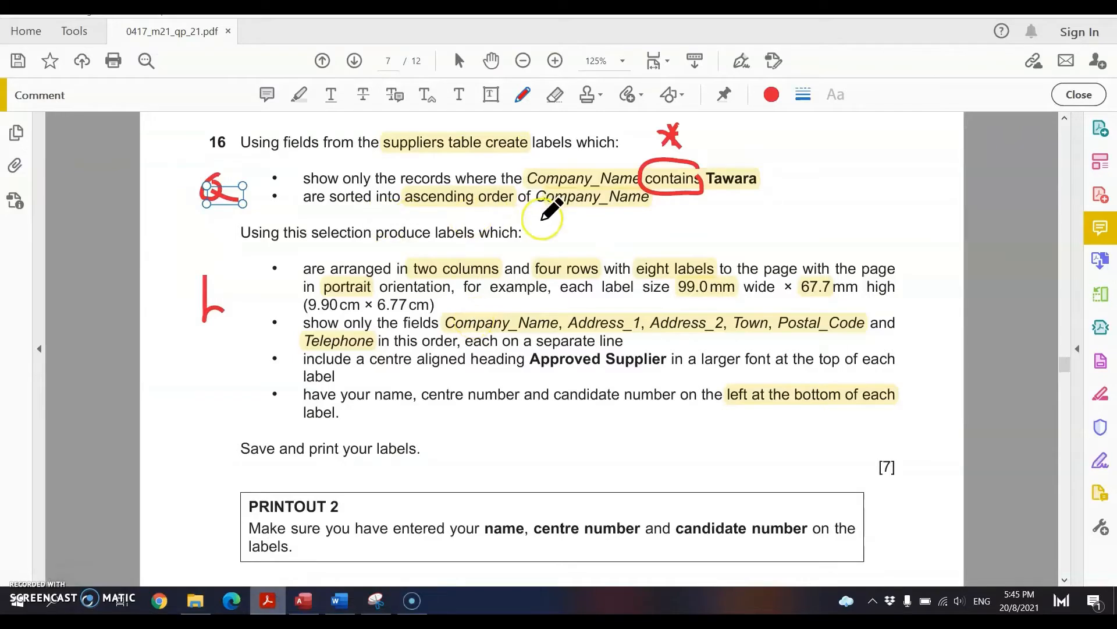
pyautogui.click(303, 600)
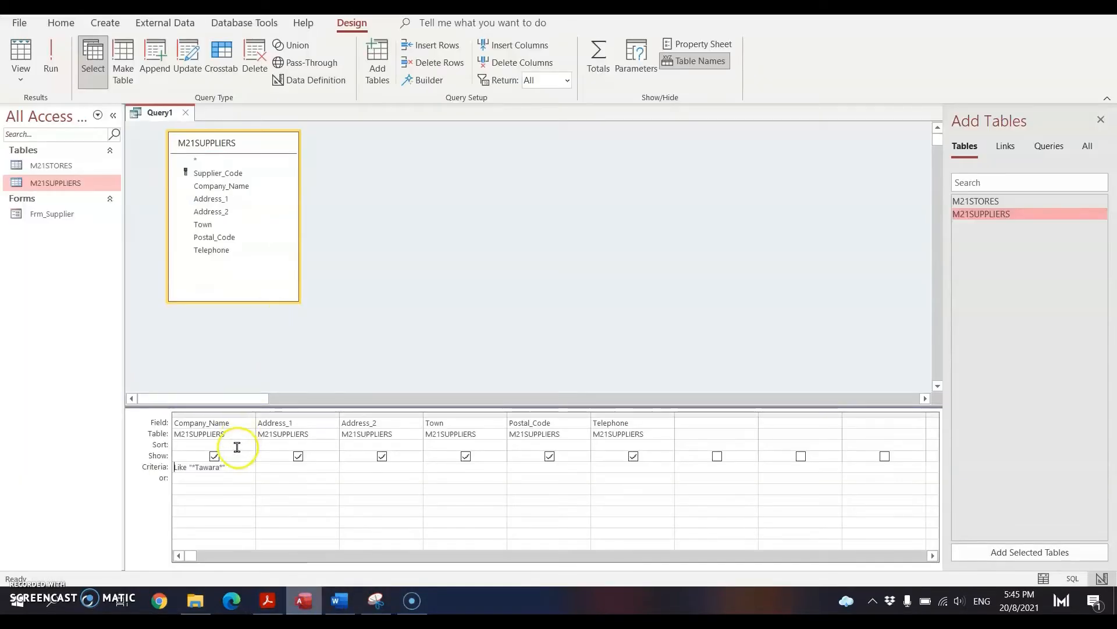
pyautogui.click(244, 445)
pyautogui.click(249, 446)
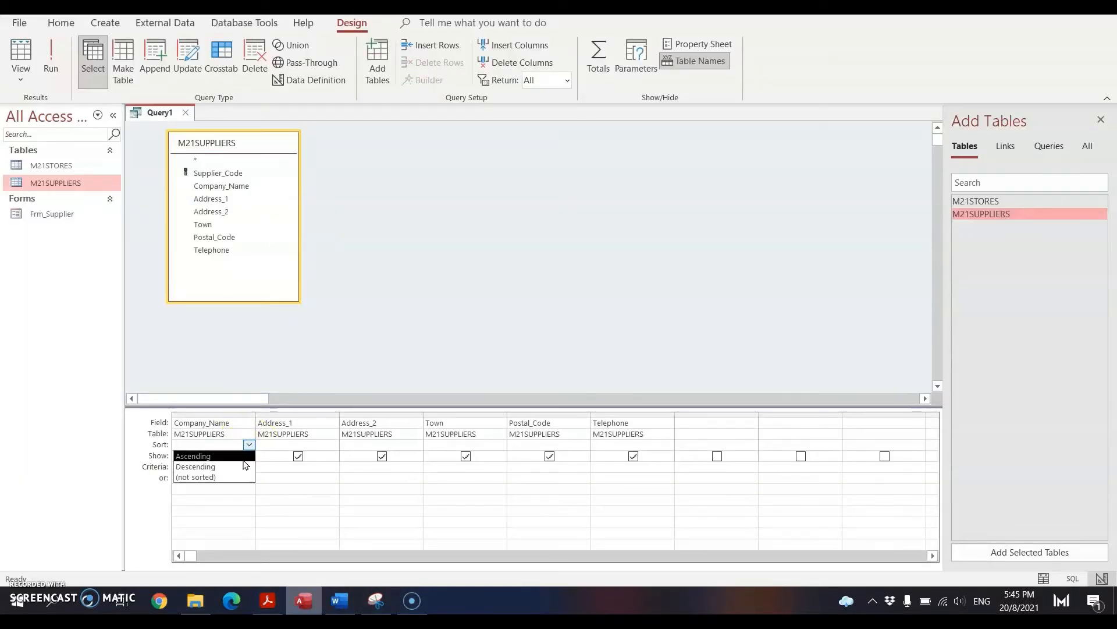
pyautogui.click(244, 456)
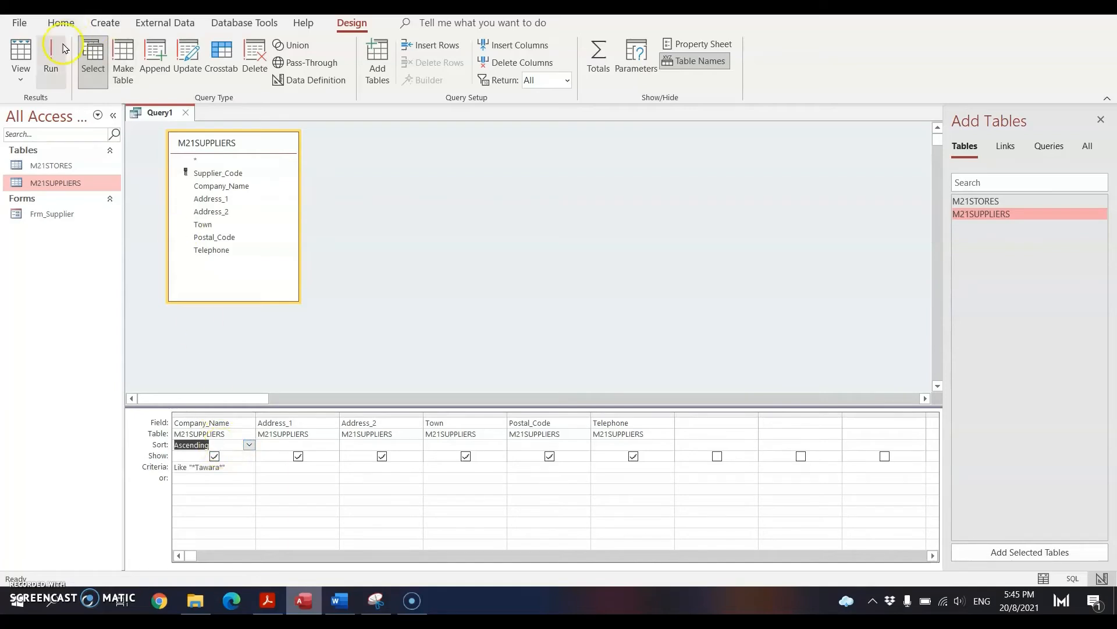
# Run the query with the Address_2 column fitted to its contents and save it as Approved Supplier, closing it.
pyautogui.click(50, 58)
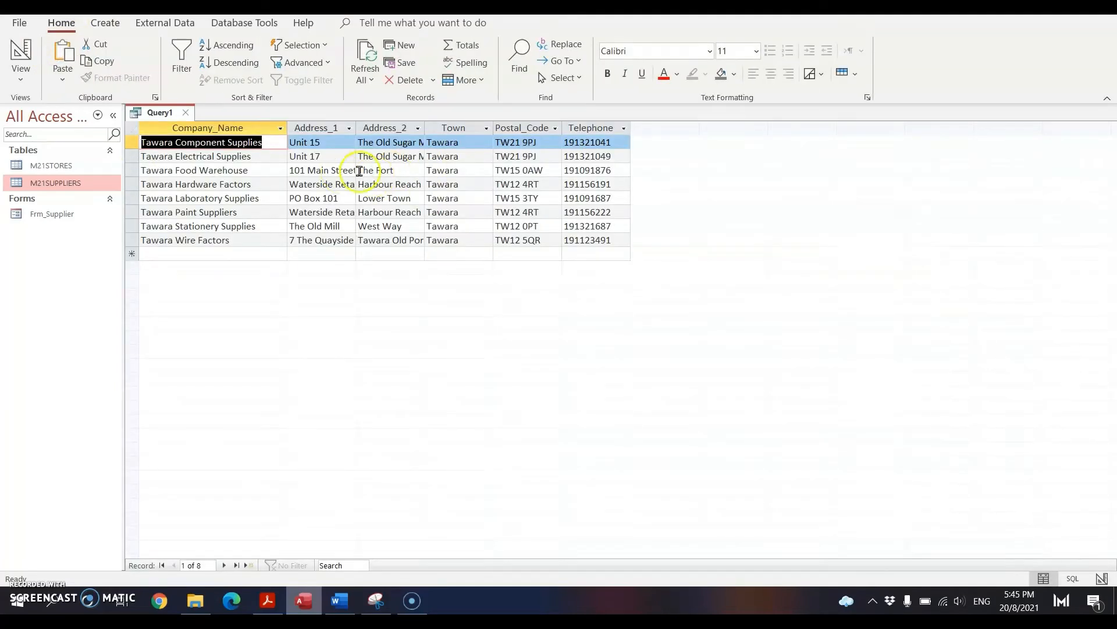
pyautogui.doubleClick(426, 130)
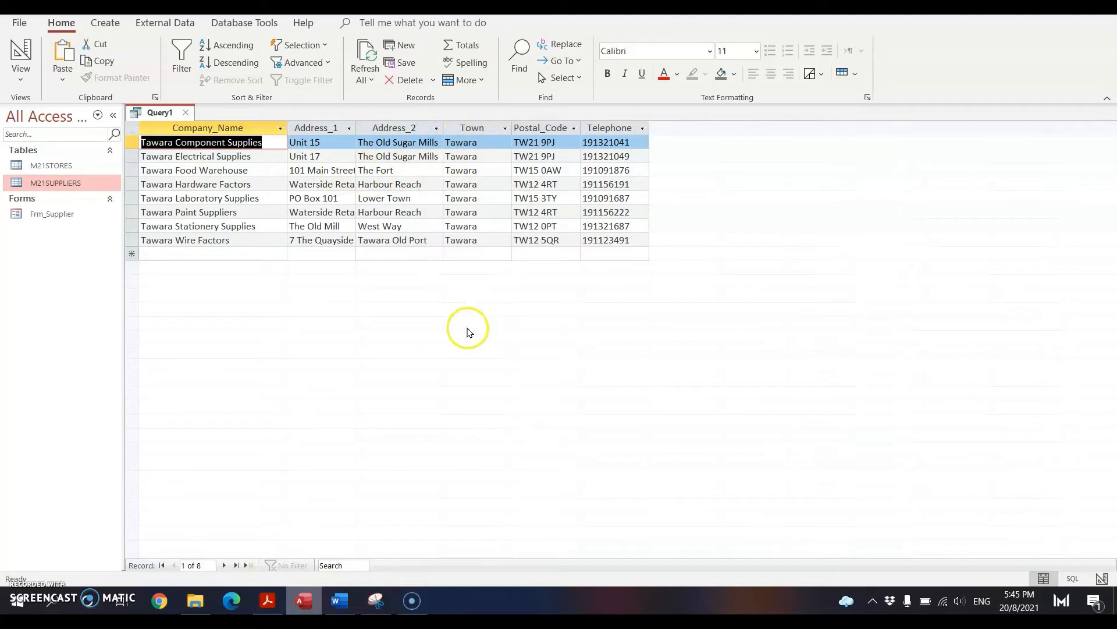
pyautogui.hotkey('ctrl', 's')
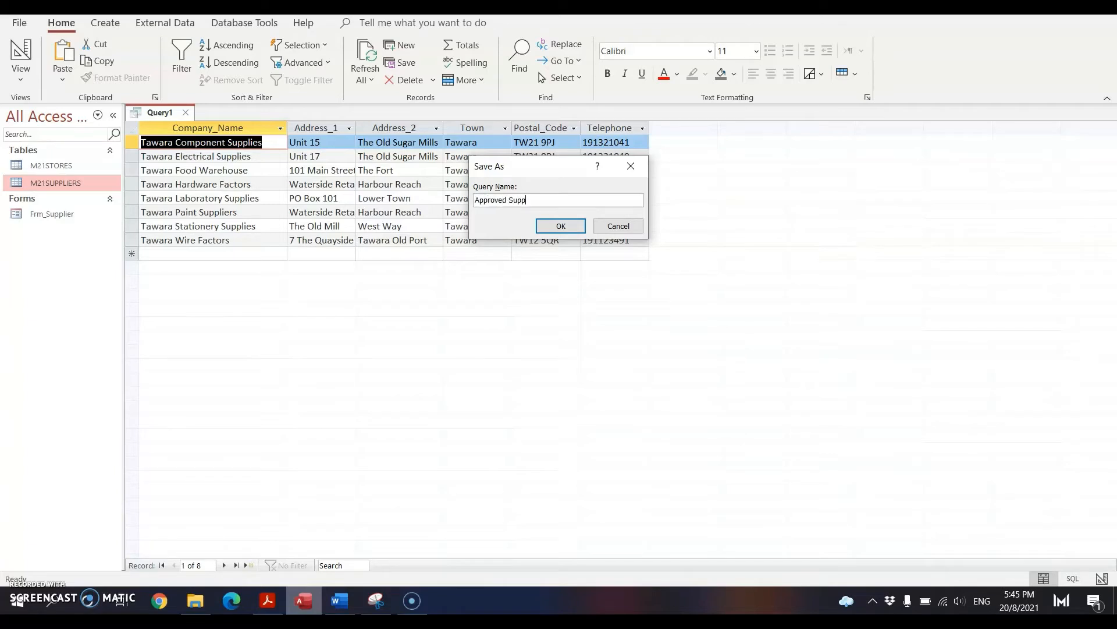
pyautogui.write('Approved Supplier')
pyautogui.press('Return')
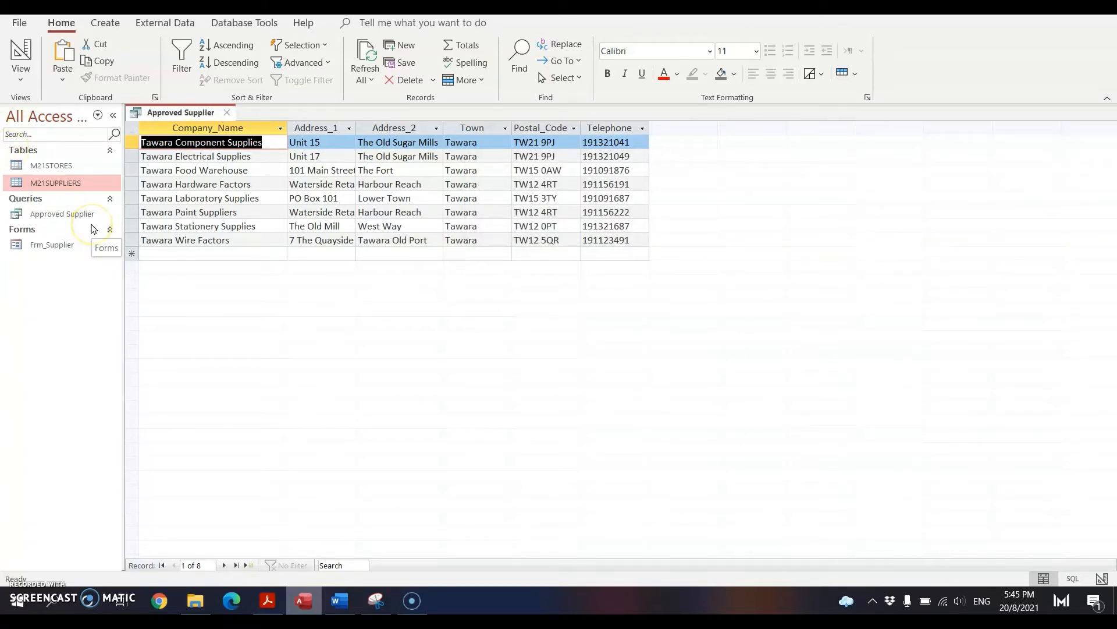
pyautogui.click(229, 112)
# Check question 16 in the exam PDF and start the Label Wizard on the Approved Supplier query in Access.
pyautogui.click(267, 600)
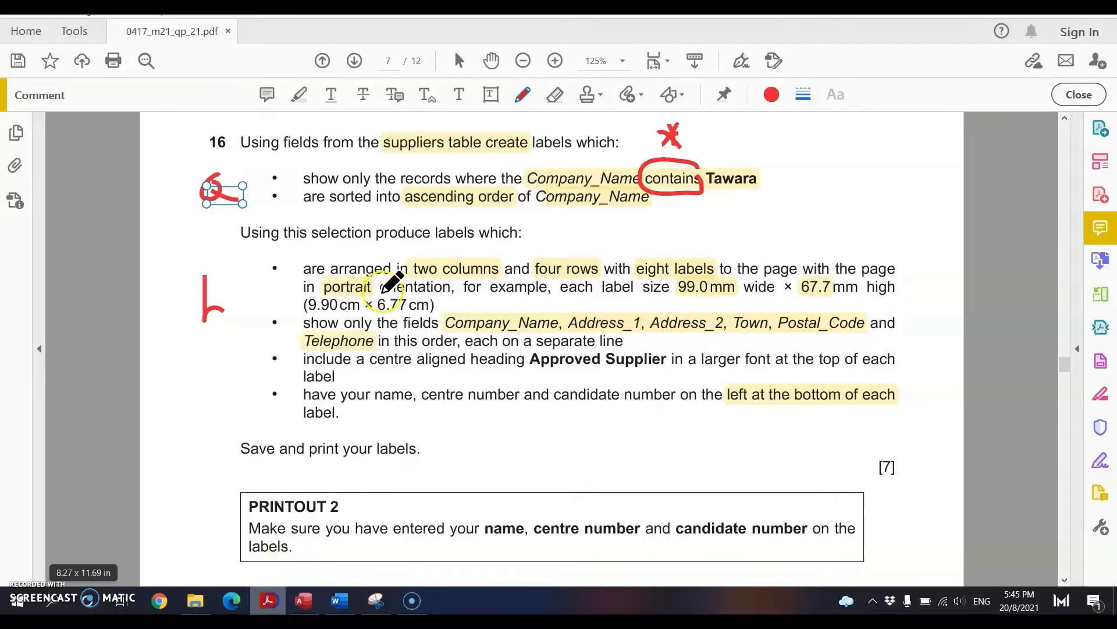
pyautogui.click(303, 600)
pyautogui.click(52, 216)
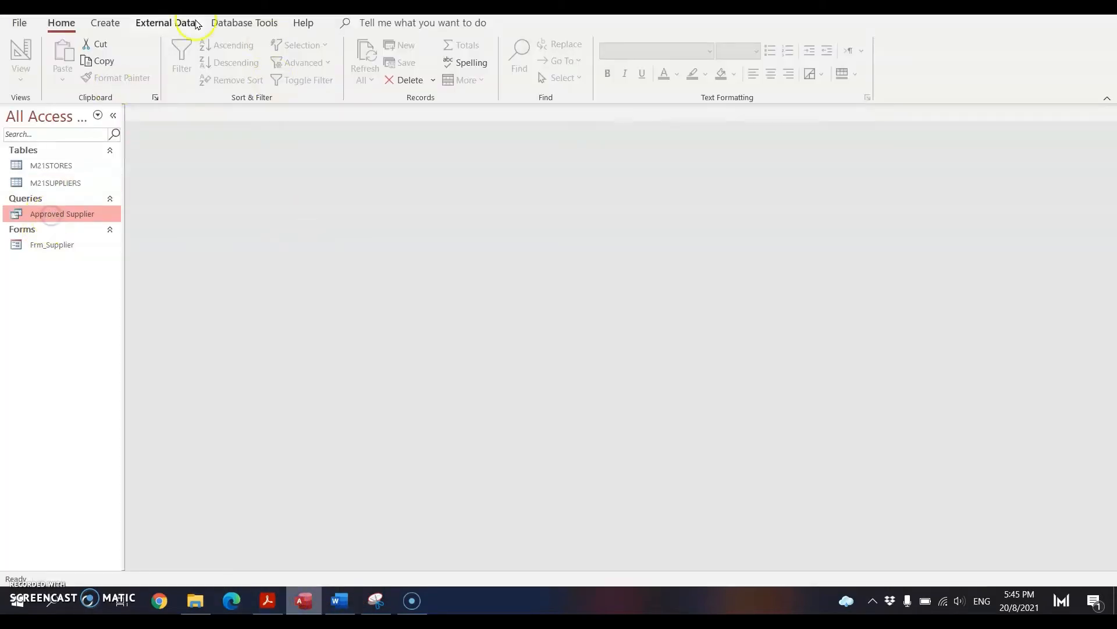
pyautogui.click(105, 24)
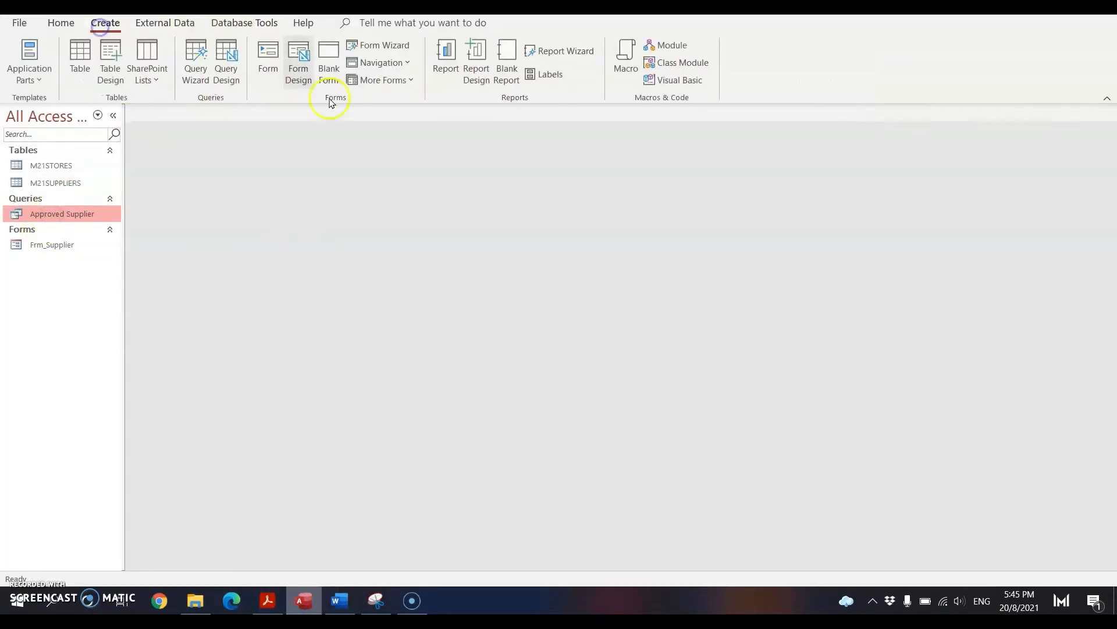
pyautogui.click(550, 74)
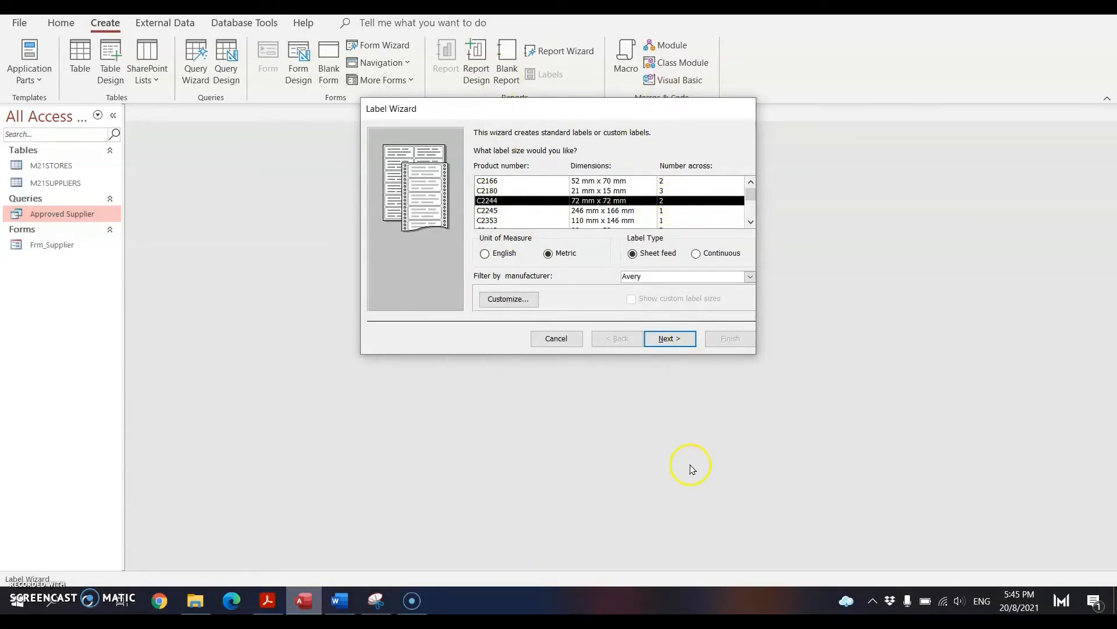
# Underline the label size 99.0 mm wide × 67.7 mm high in the exam PDF and return to the Label Wizard.
pyautogui.click(267, 600)
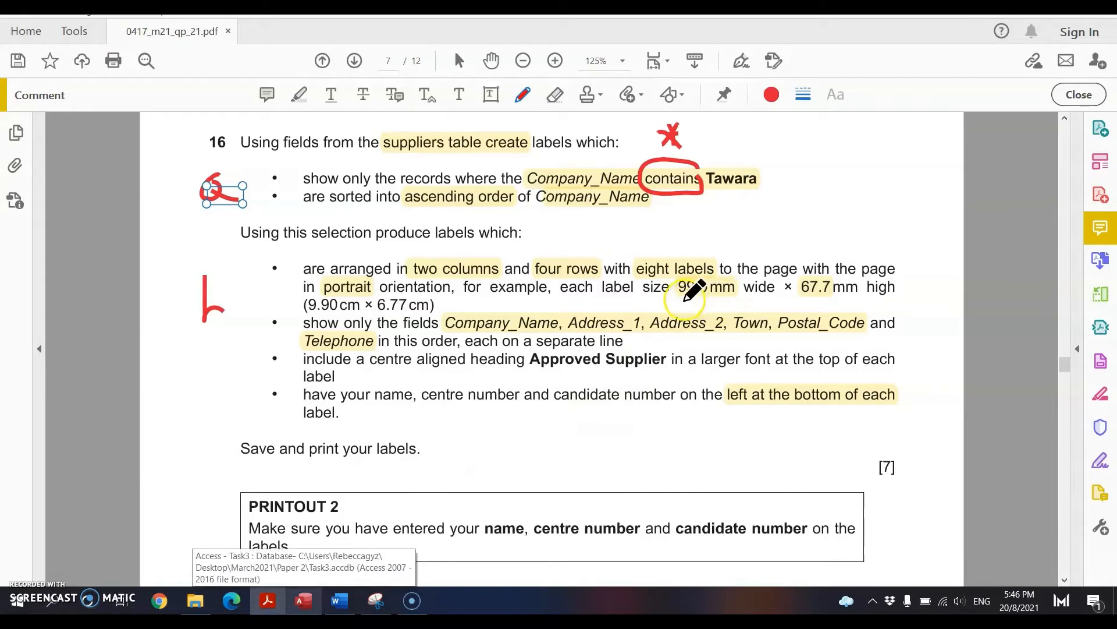
pyautogui.moveTo(673, 300); pyautogui.dragTo(853, 307)
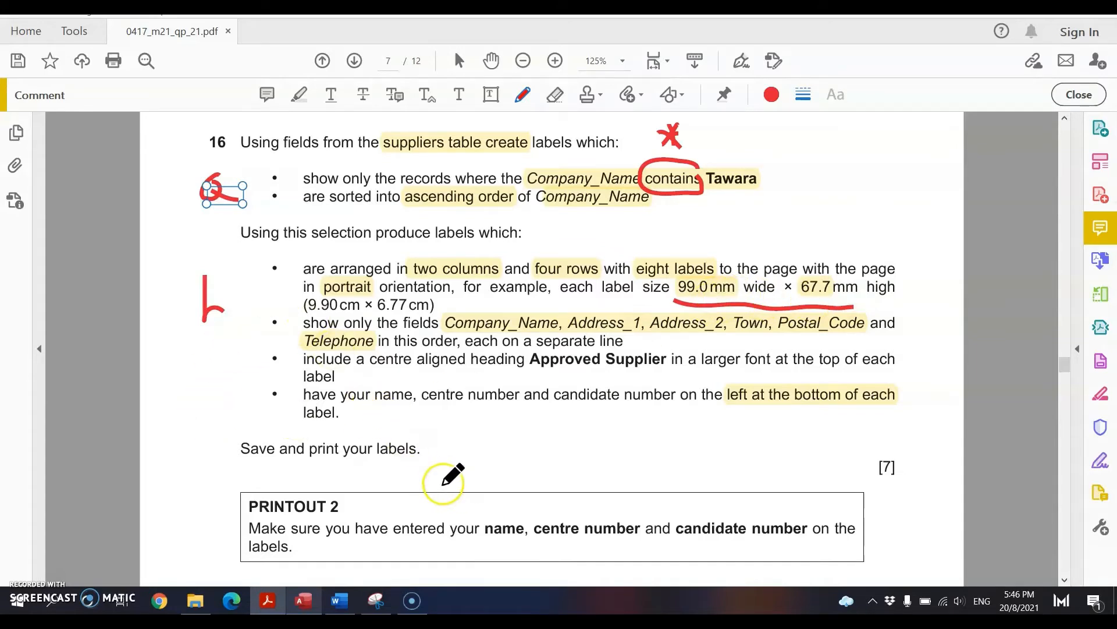
pyautogui.click(305, 601)
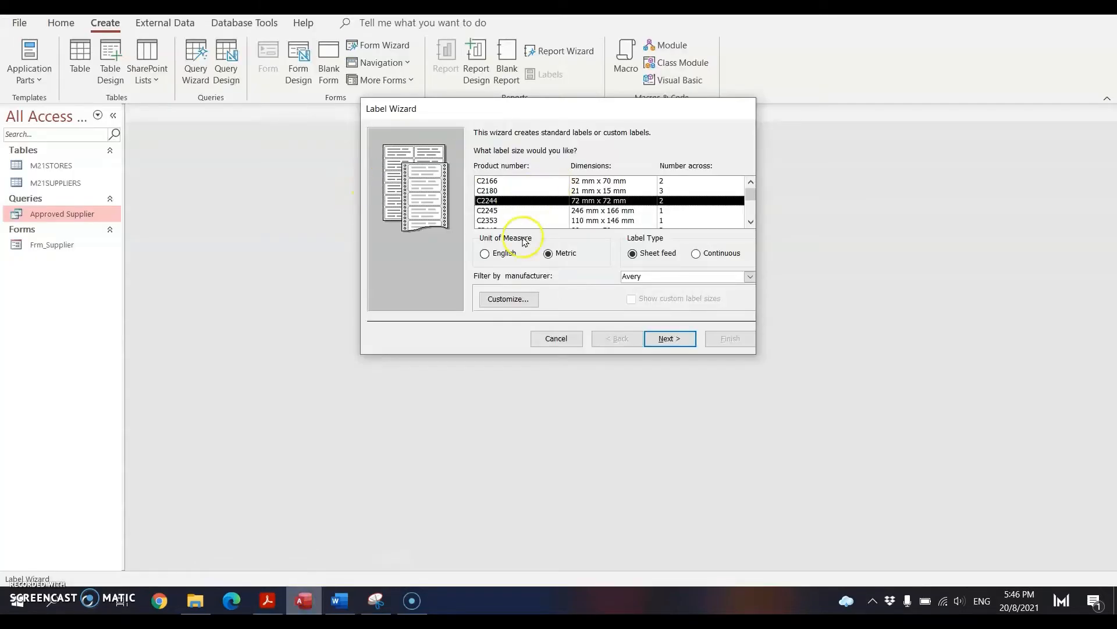
# Create a custom metric label size 6.77 cm high and 9.99 cm wide, accepting the increased page margins.
pyautogui.click(507, 300)
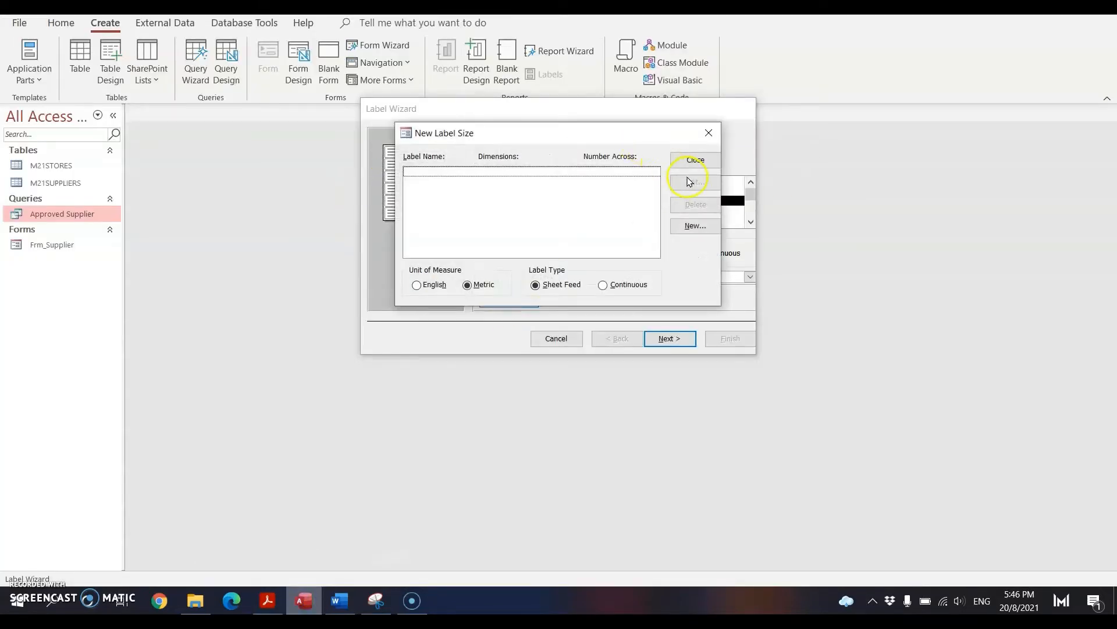
pyautogui.click(695, 225)
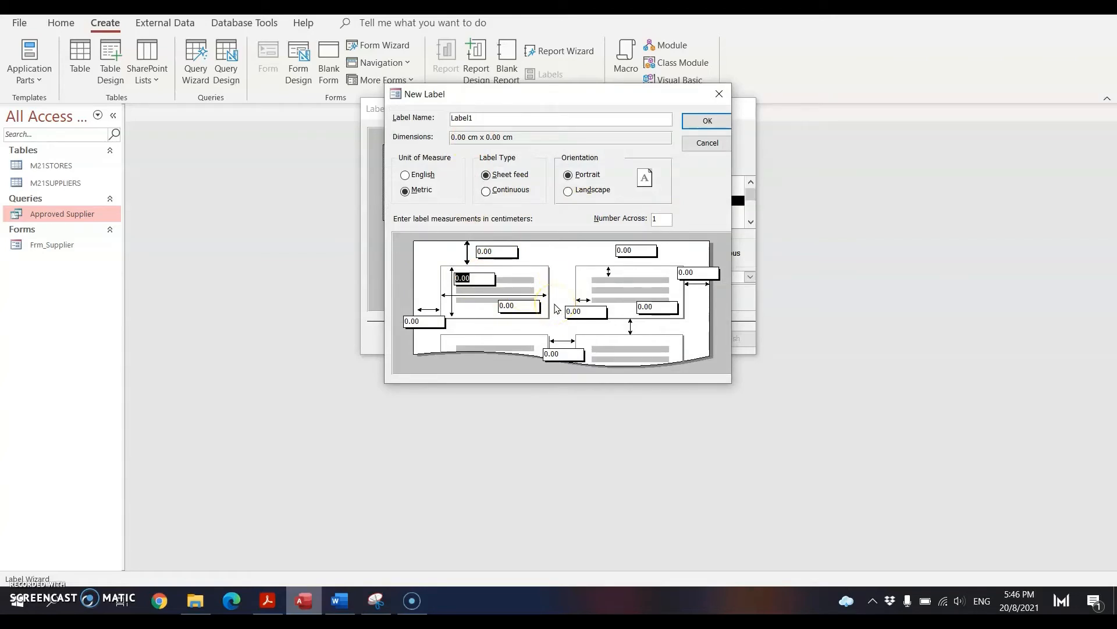
pyautogui.write('9')
pyautogui.write('.99')
pyautogui.write('77')
pyautogui.click(527, 306)
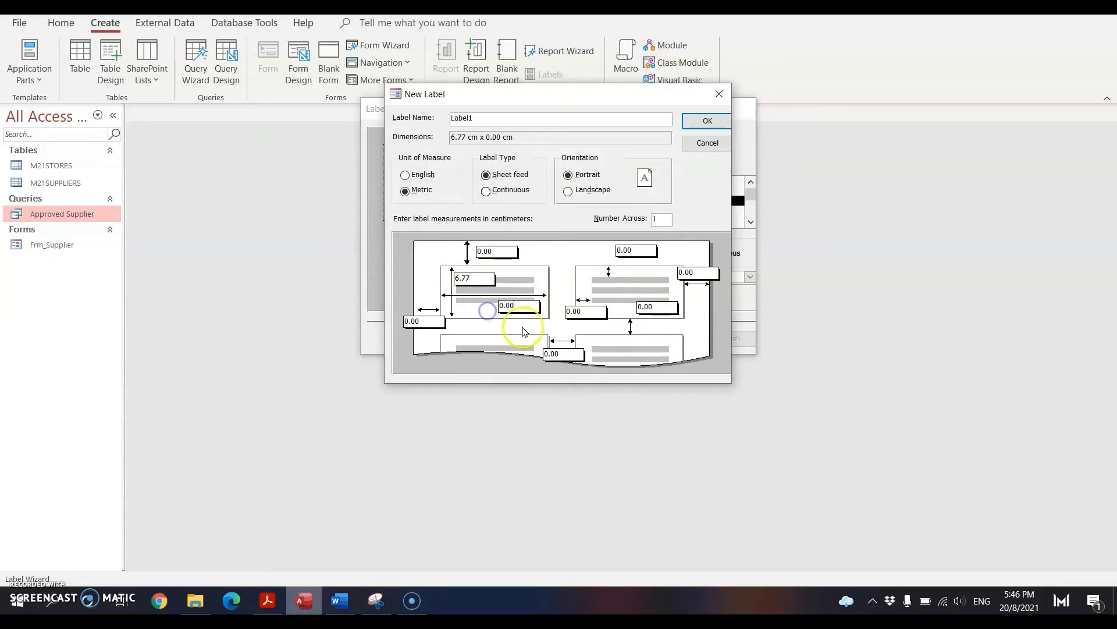
pyautogui.click(518, 307)
pyautogui.write('9.99')
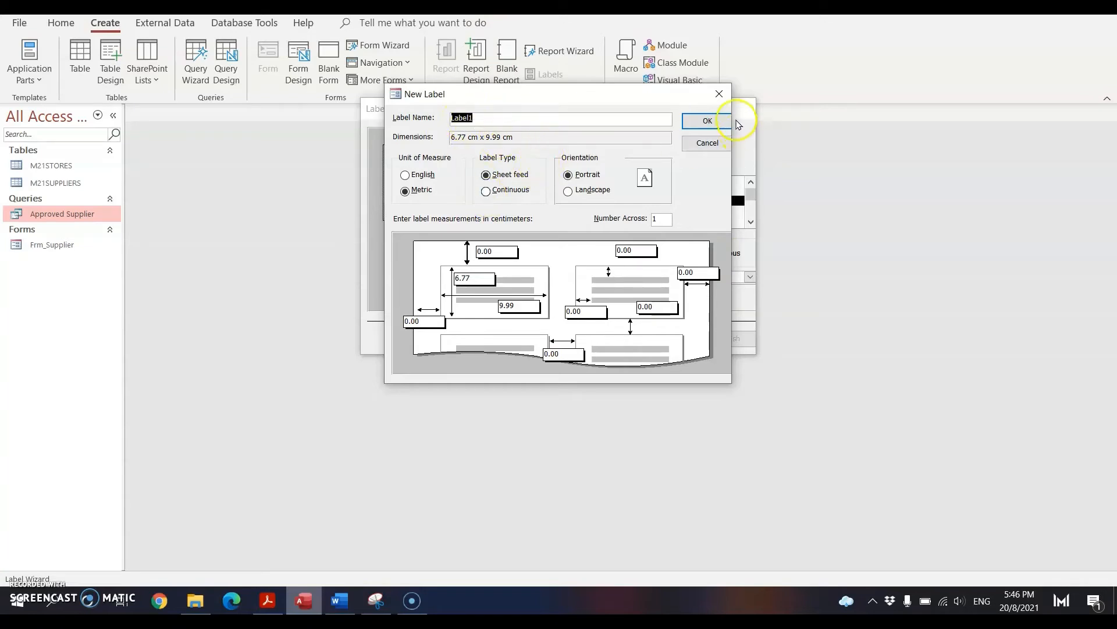
pyautogui.click(707, 120)
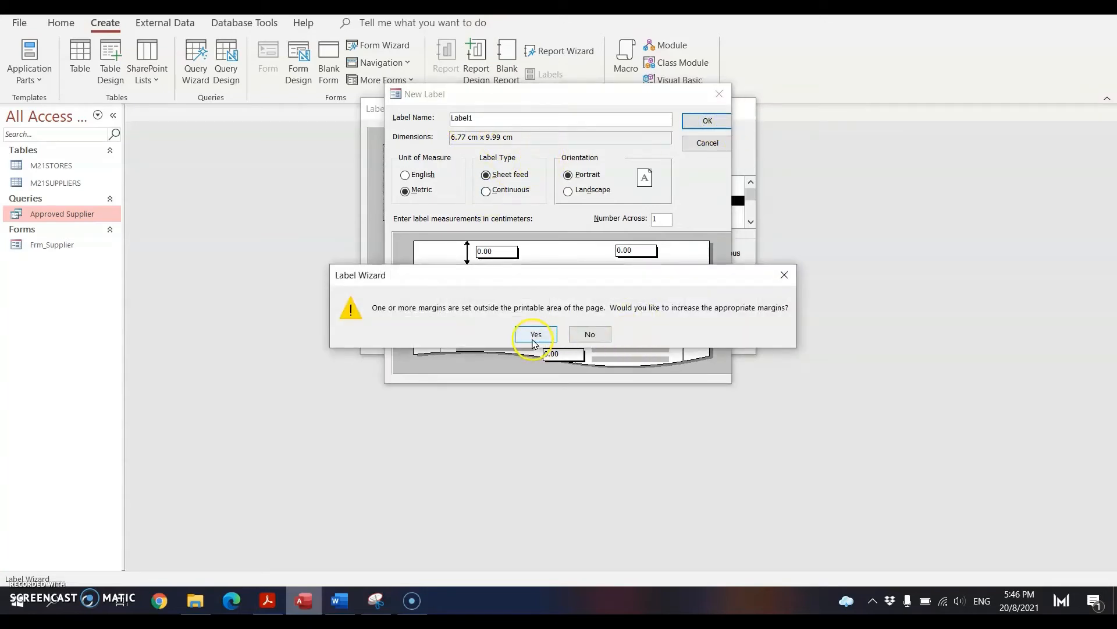
pyautogui.click(534, 336)
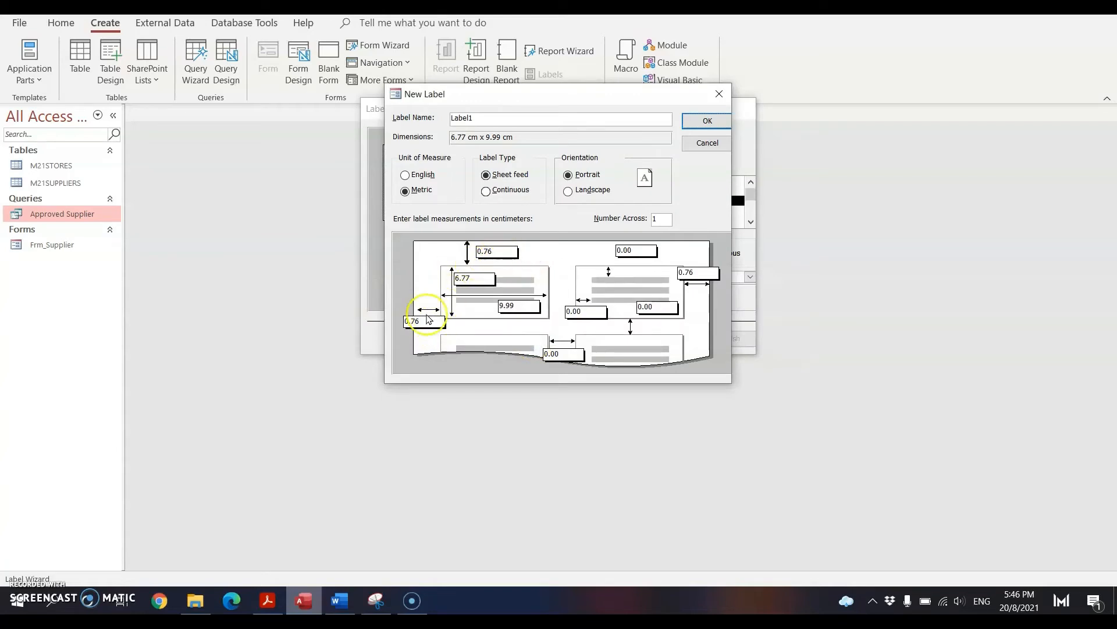
pyautogui.click(710, 121)
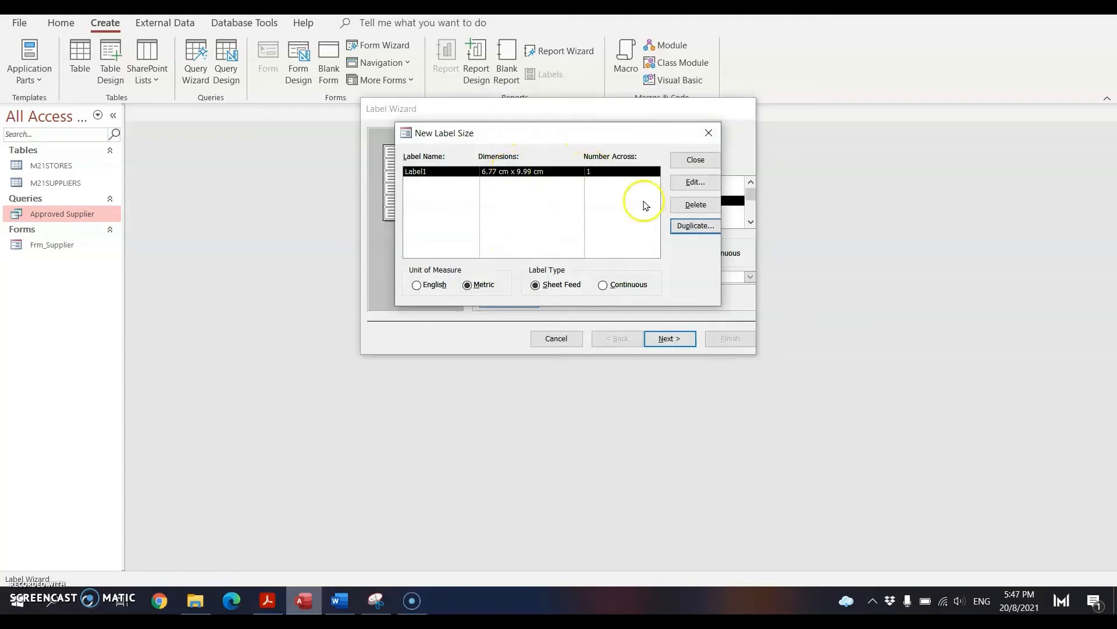
# Set the custom label's number across to 2 and close the custom label size list.
pyautogui.click(703, 183)
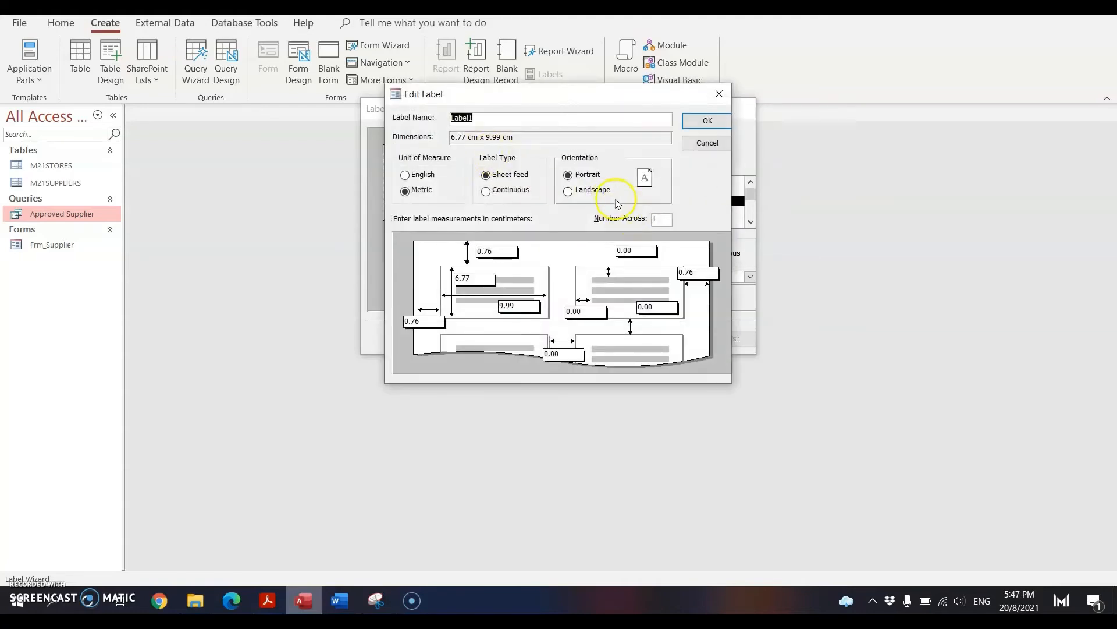
pyautogui.click(662, 222)
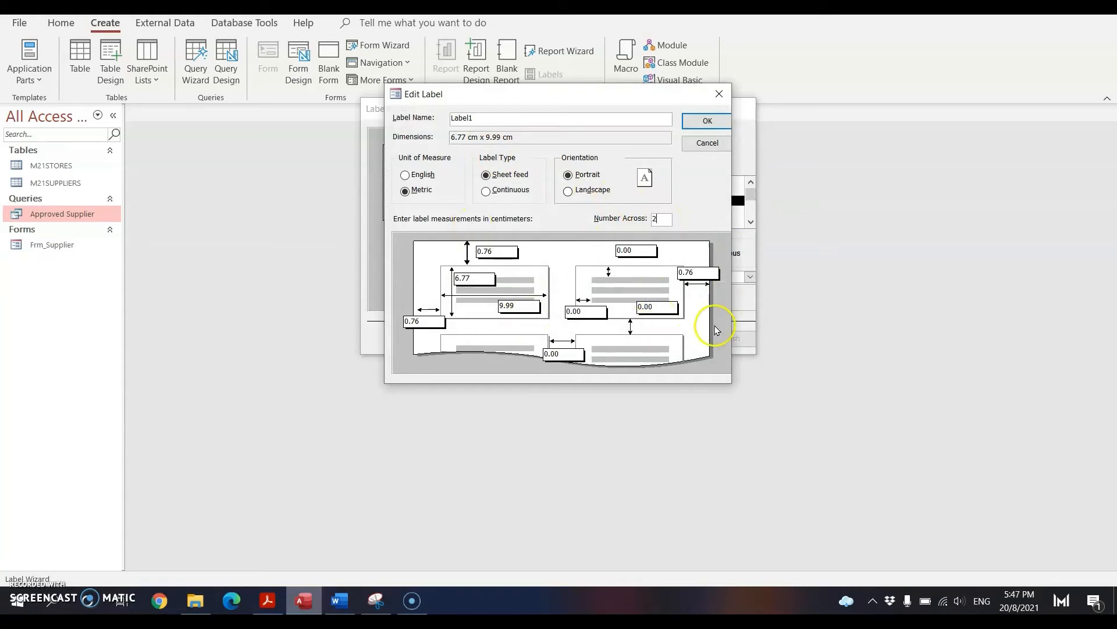
pyautogui.click(574, 120)
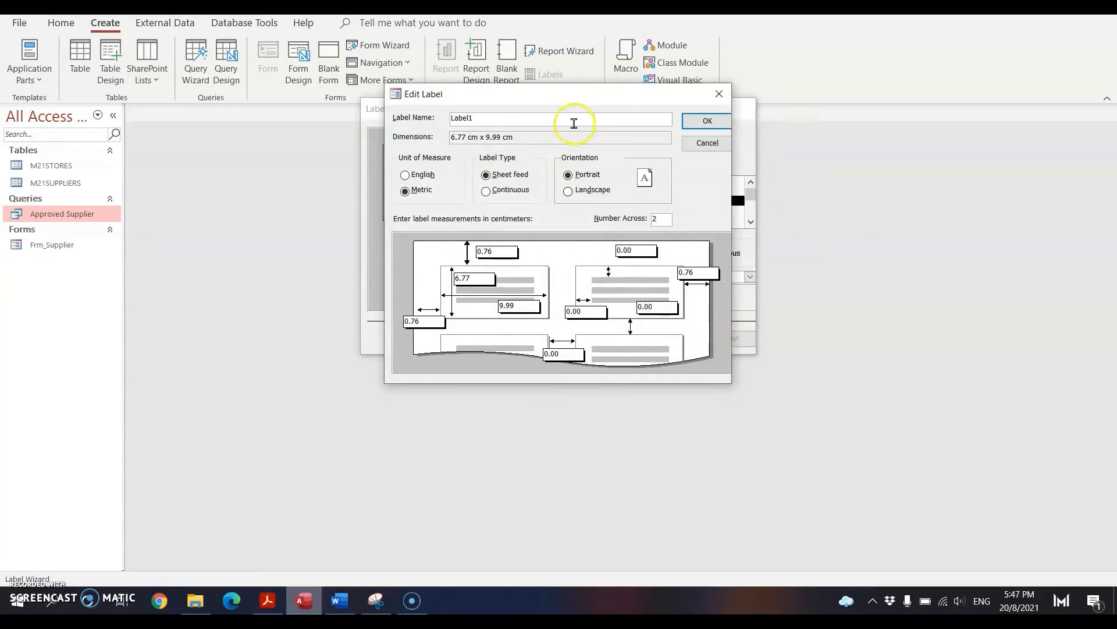
pyautogui.click(721, 118)
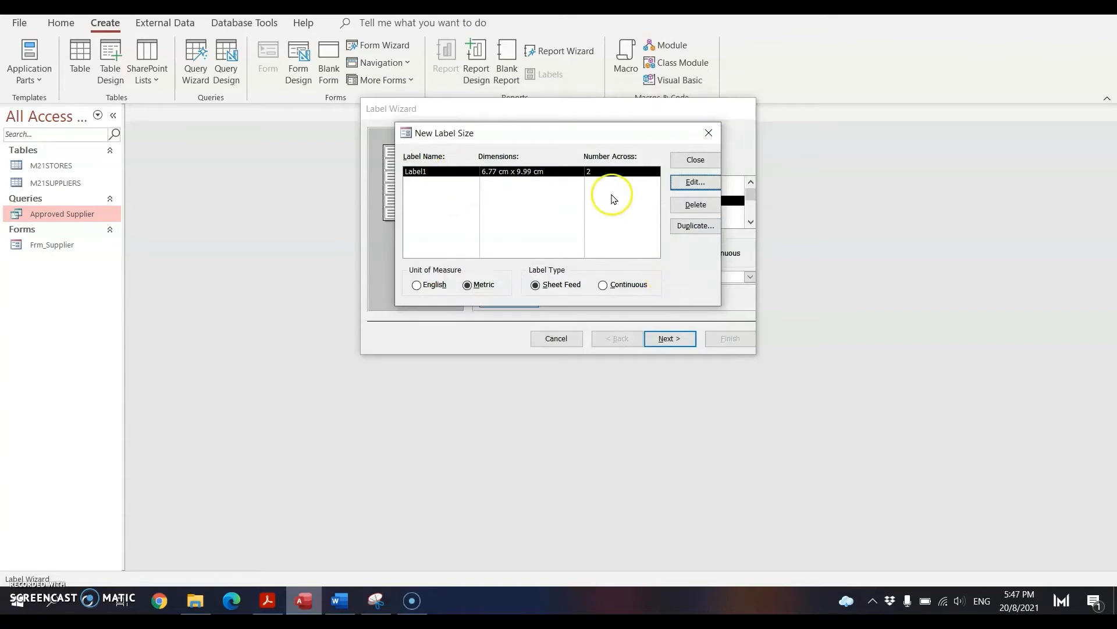
pyautogui.click(697, 160)
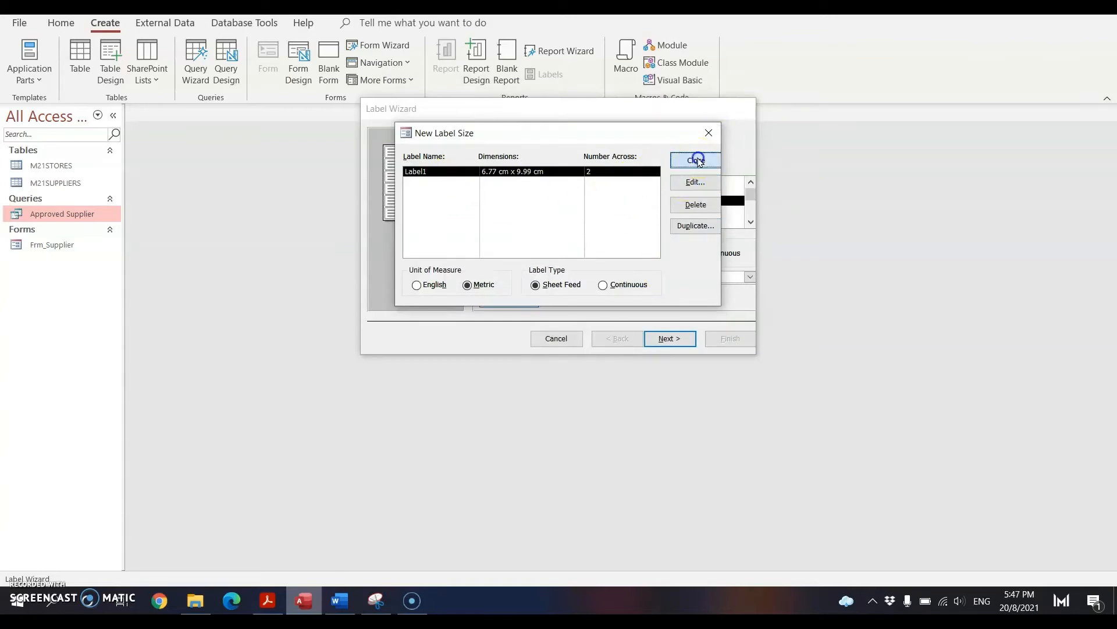
# Accept the label size and default text appearance, and check the required label fields in the exam PDF.
pyautogui.click(671, 339)
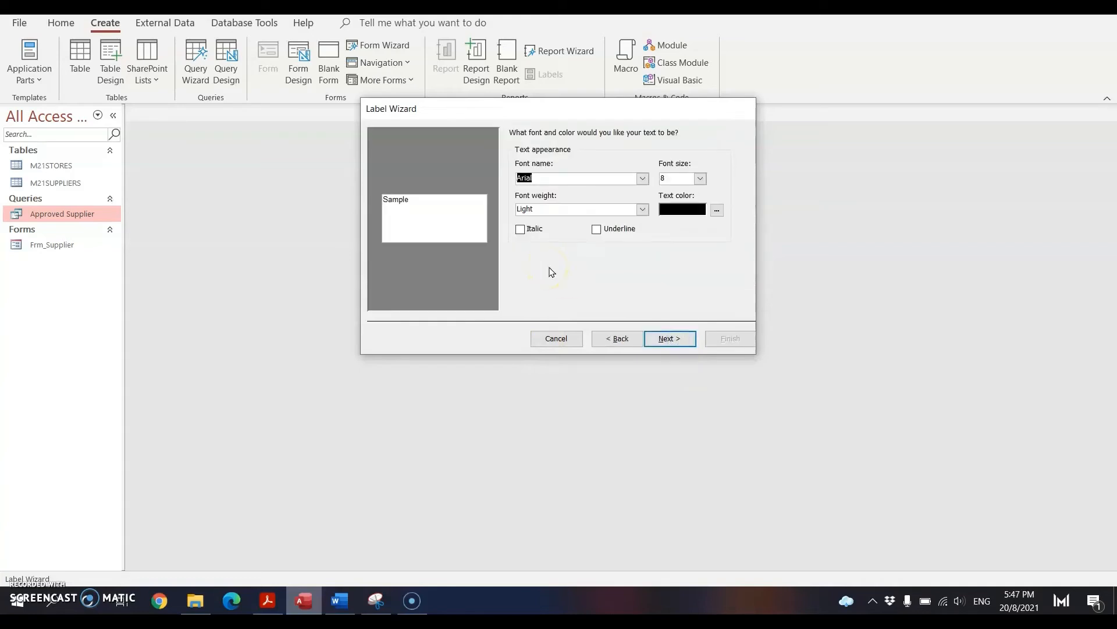
pyautogui.click(668, 341)
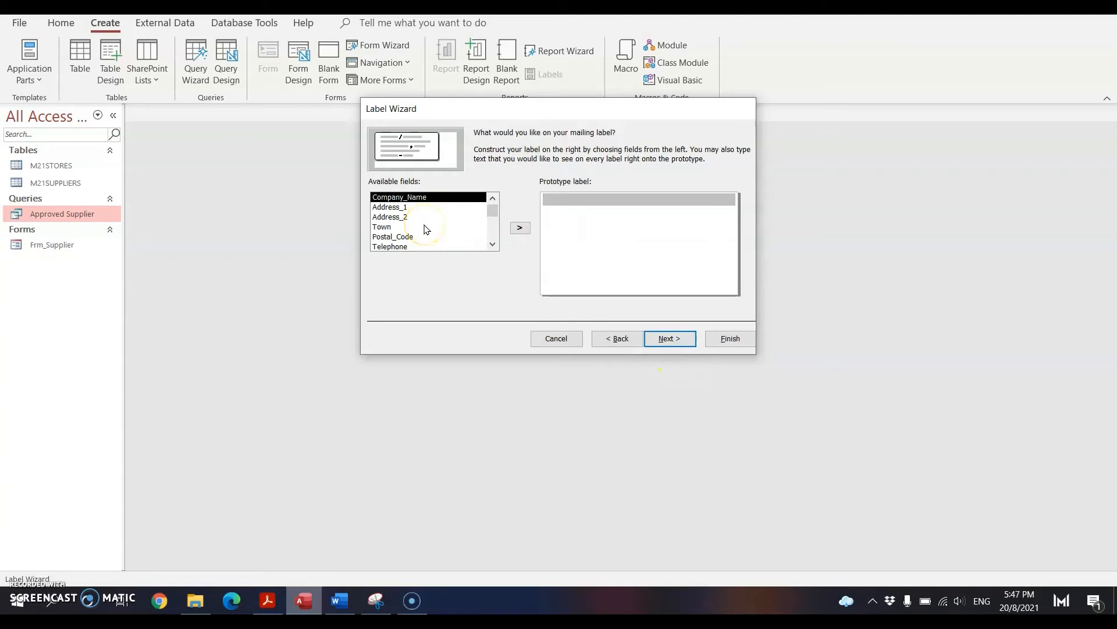
pyautogui.click(599, 210)
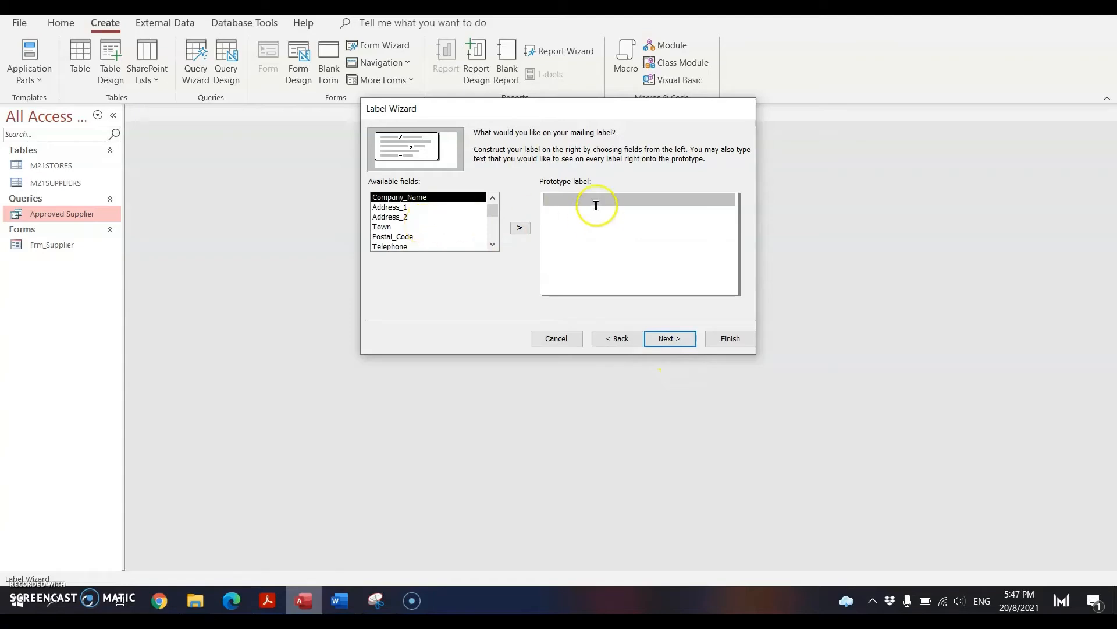
pyautogui.click(267, 600)
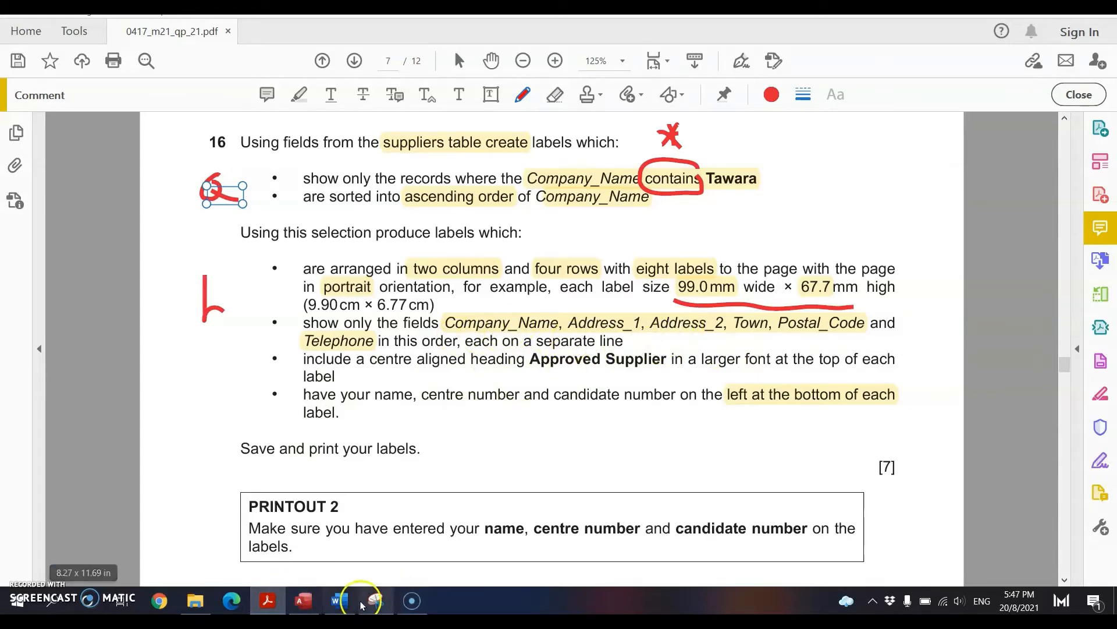
pyautogui.click(303, 600)
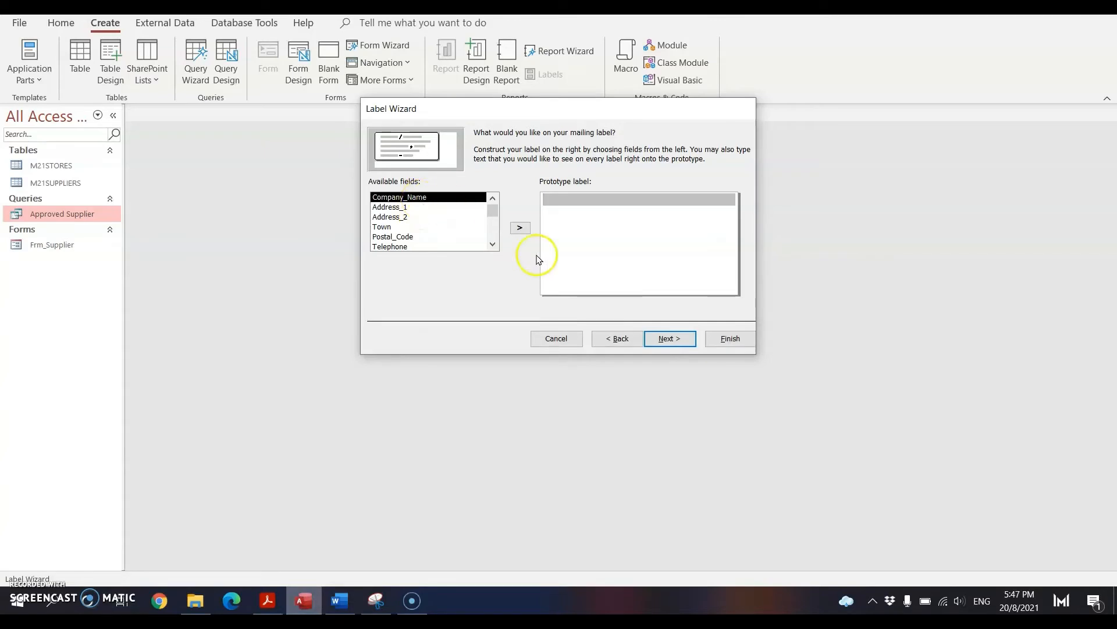
# Build the prototype label with Company_Name, Address_1, Address_2, Town, Postal_Code and Telephone on separate lines, followed by the text "Candidate details".
pyautogui.click(519, 227)
pyautogui.press('Return')
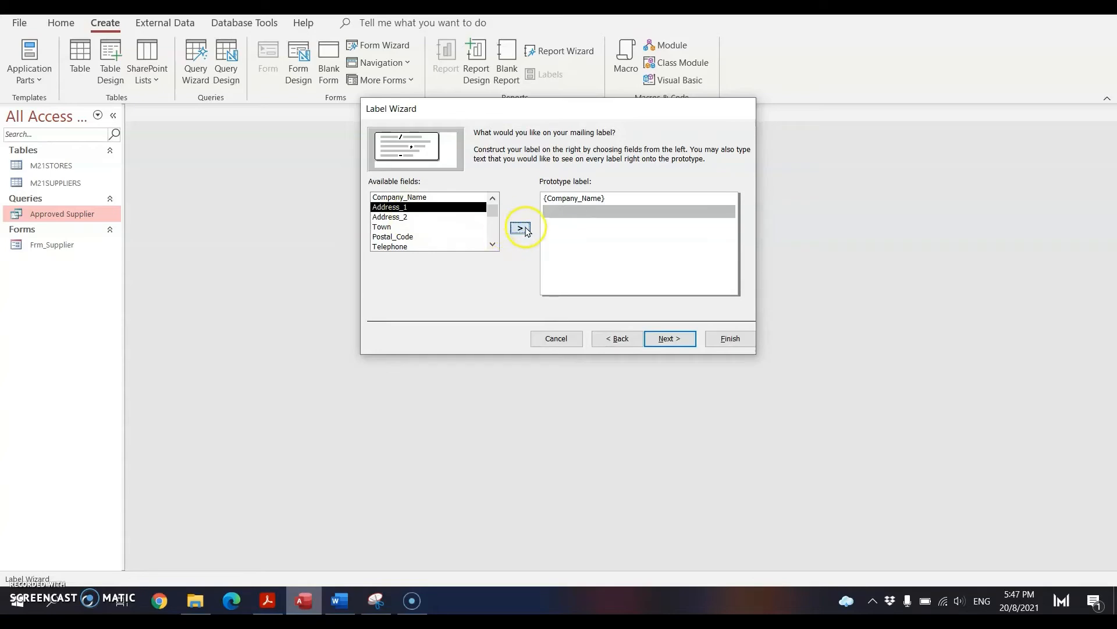
pyautogui.click(520, 227)
pyautogui.press('Return')
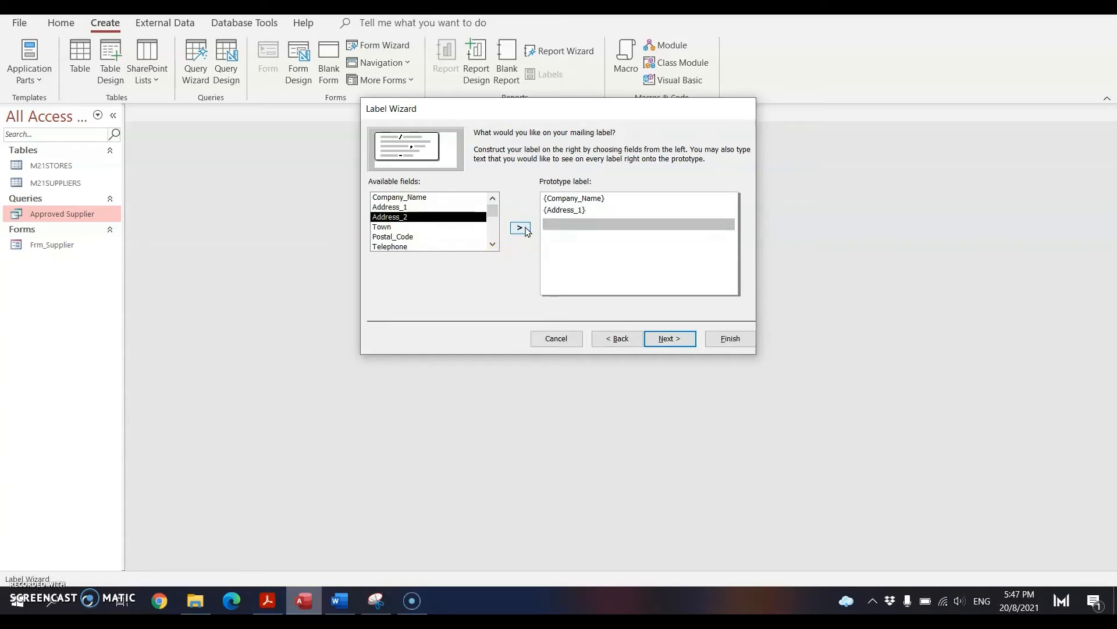
pyautogui.click(520, 228)
pyautogui.press('Return')
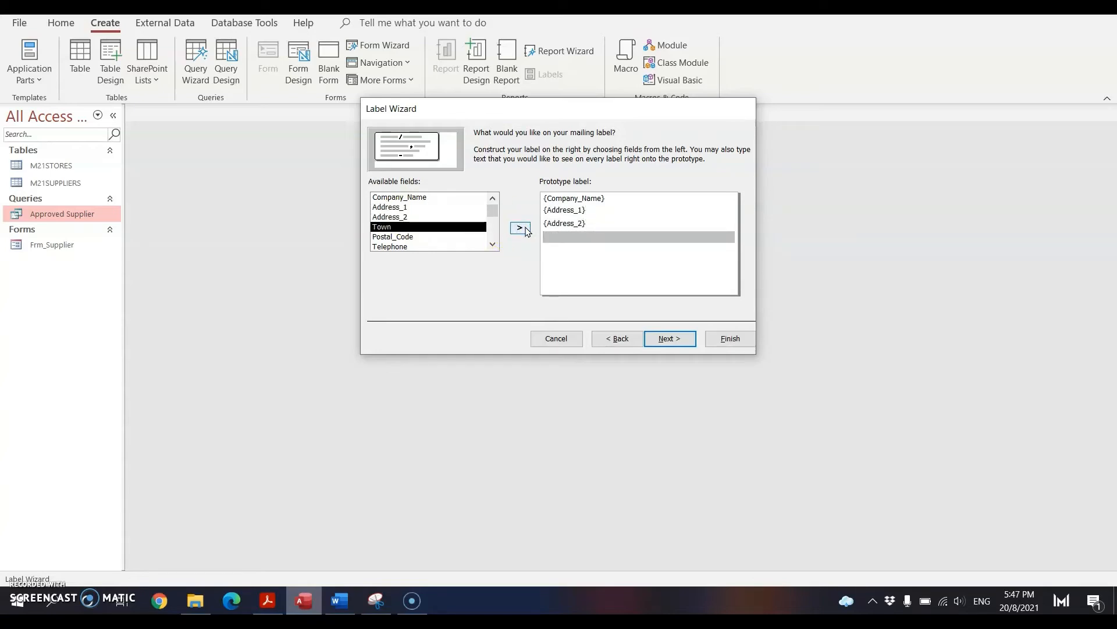
pyautogui.click(519, 228)
pyautogui.press('Return')
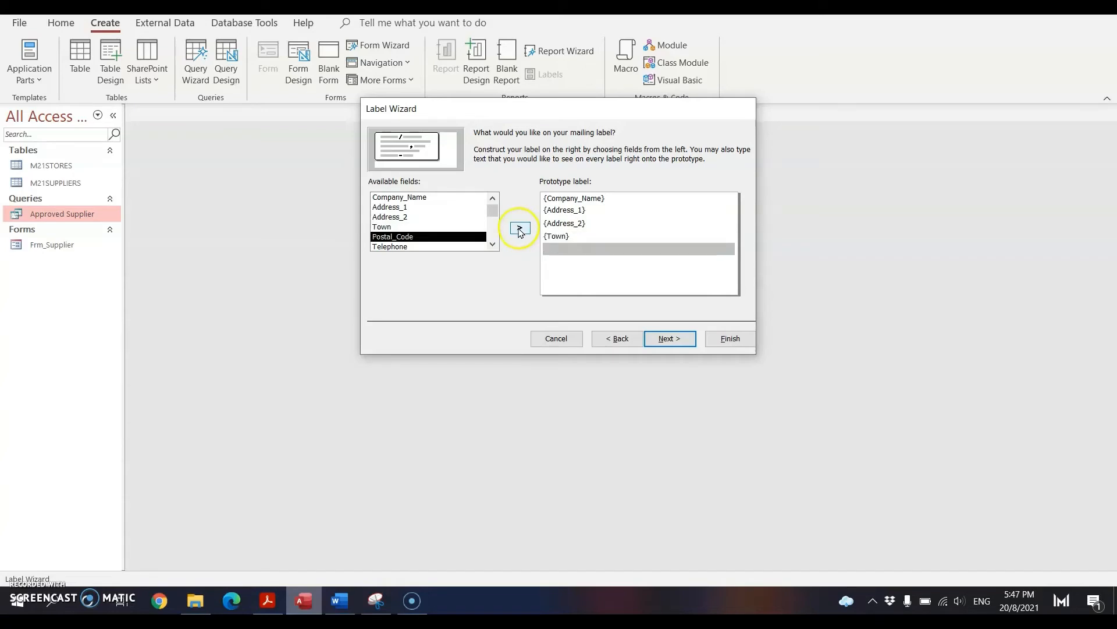
pyautogui.click(520, 229)
pyautogui.press('Return')
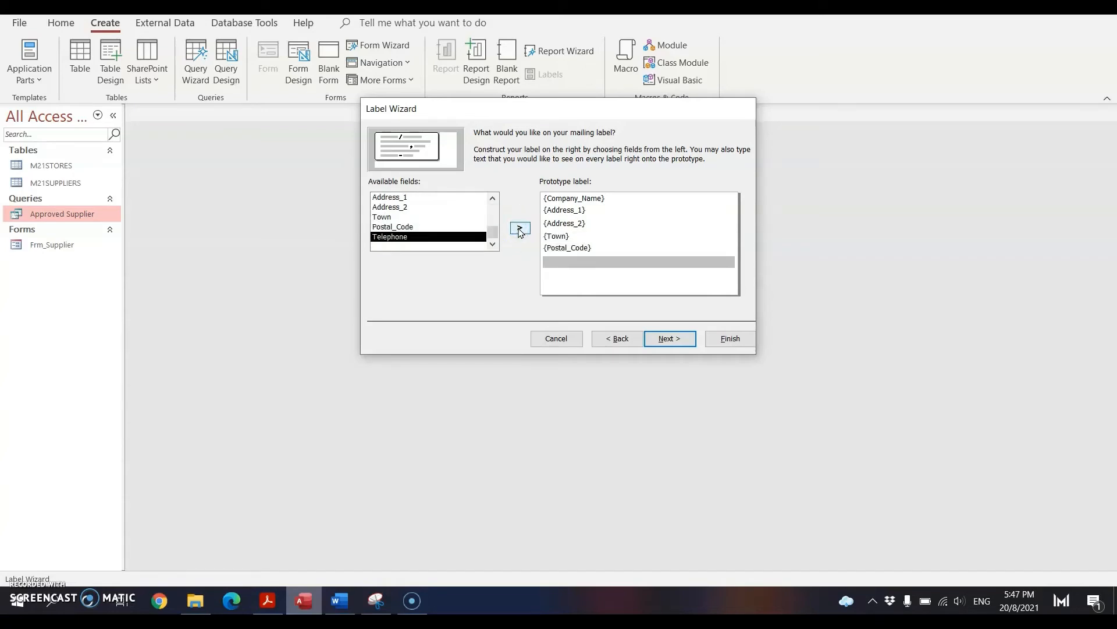
pyautogui.click(520, 228)
pyautogui.click(583, 264)
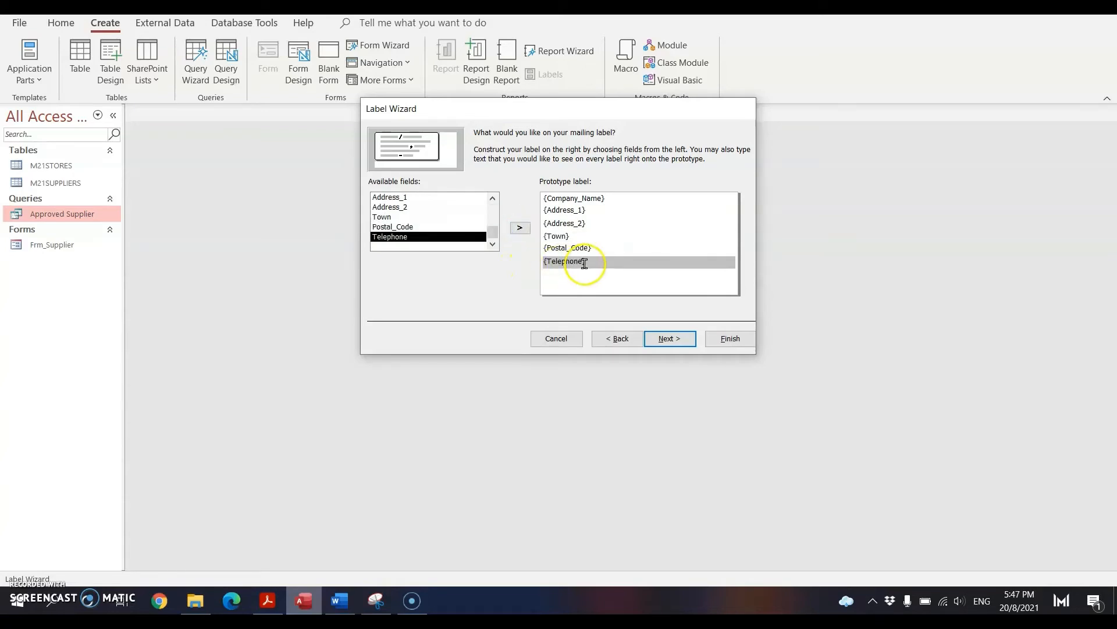
pyautogui.press('Return')
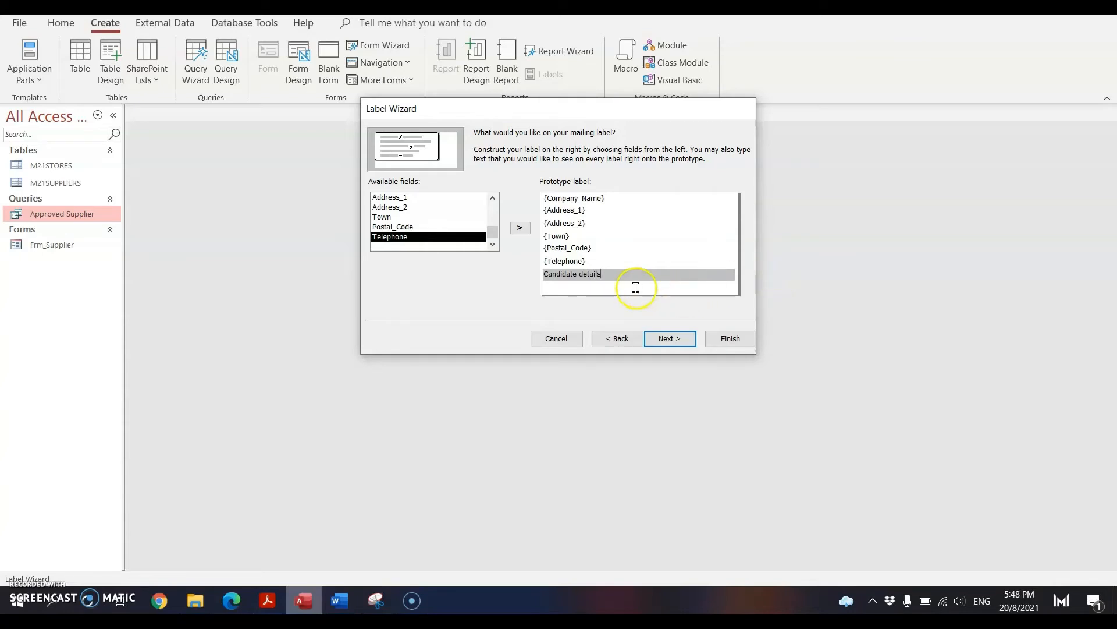
# Sort the labels by Company_Name, keep the report name Labels Approved Supplier, and finish the wizard to preview the labels.
pyautogui.click(666, 340)
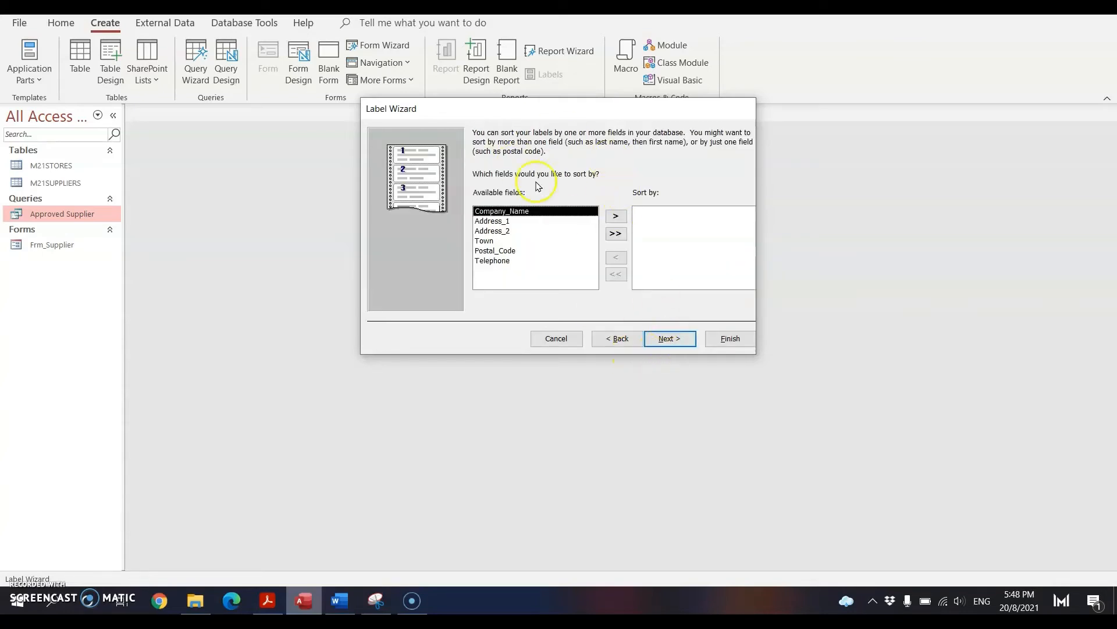
pyautogui.click(615, 216)
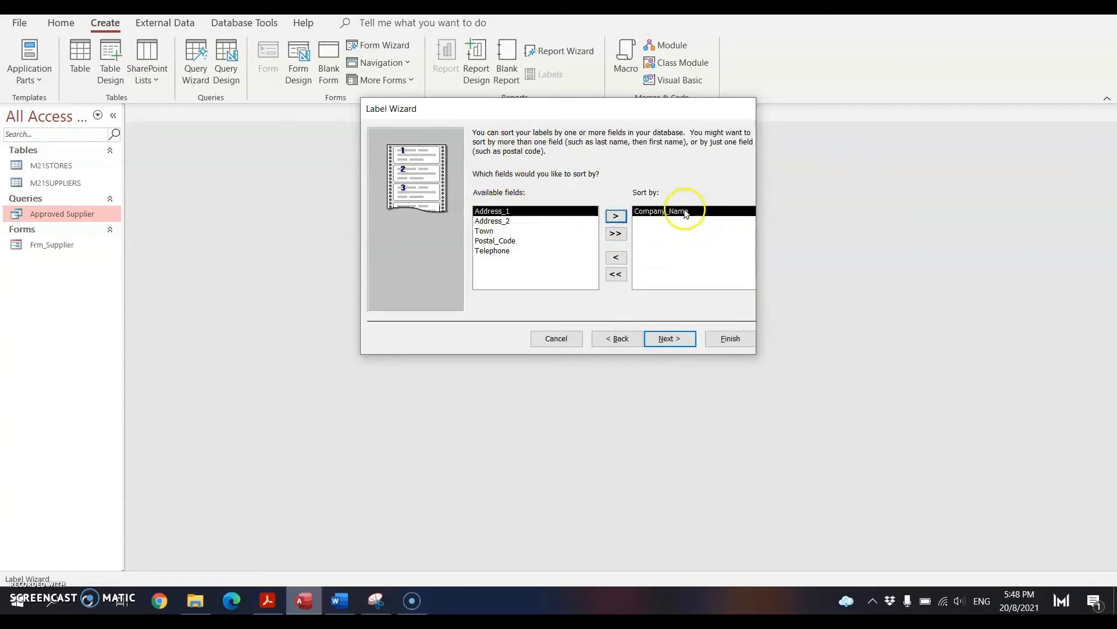
pyautogui.click(674, 340)
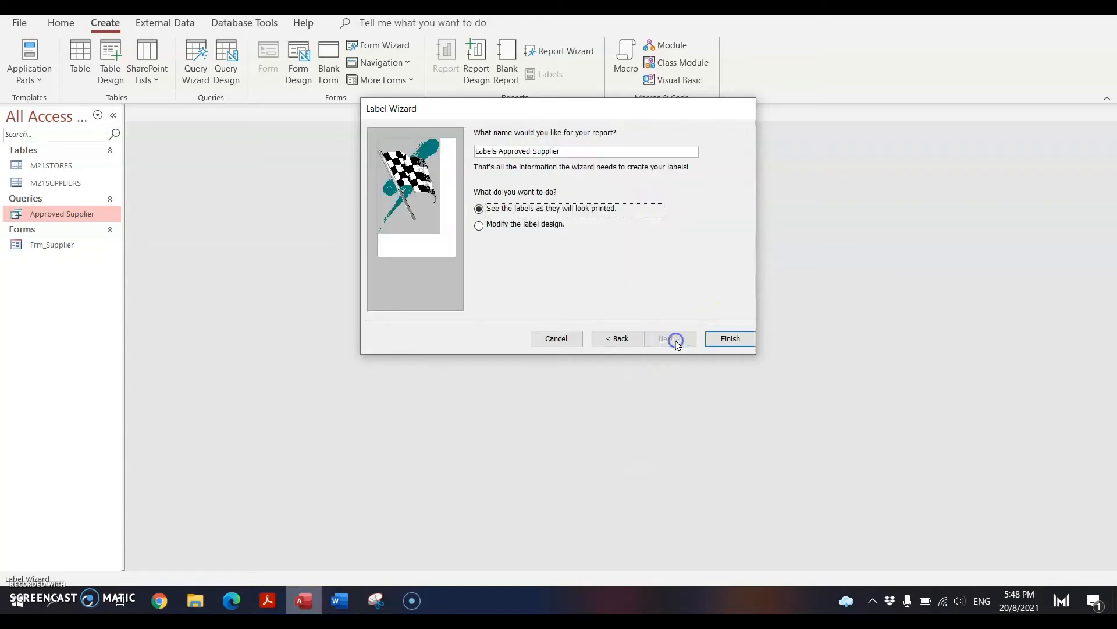
pyautogui.click(499, 151)
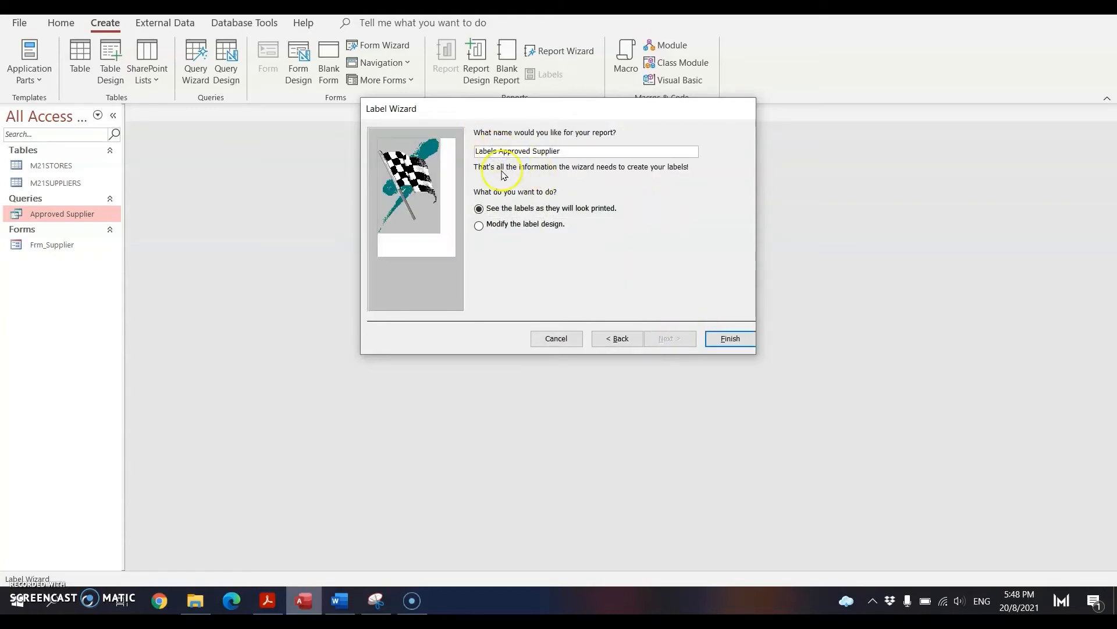
pyautogui.click(750, 340)
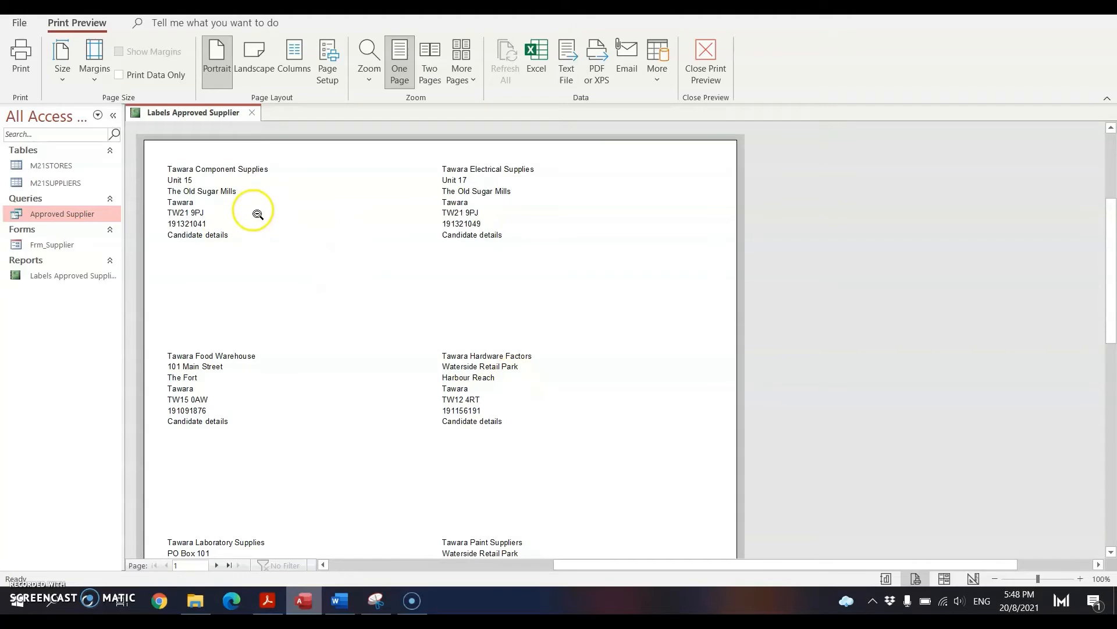
# In the label report's design, move all the field lines down about 1 cm and shorten the Detail section to about 4.6 cm.
pyautogui.click(483, 357)
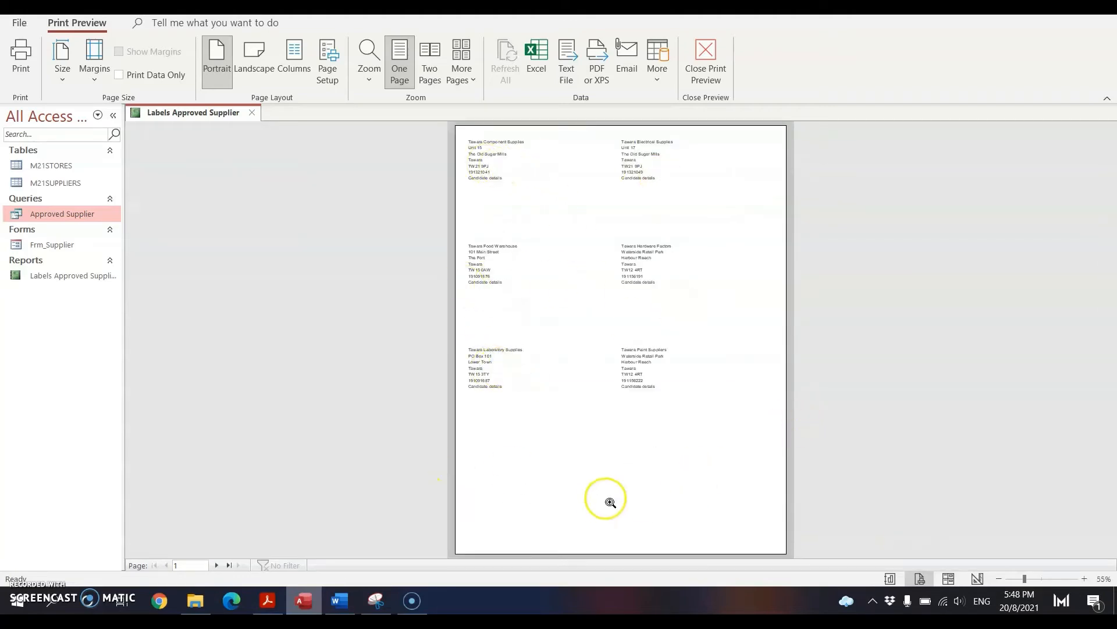
pyautogui.click(976, 578)
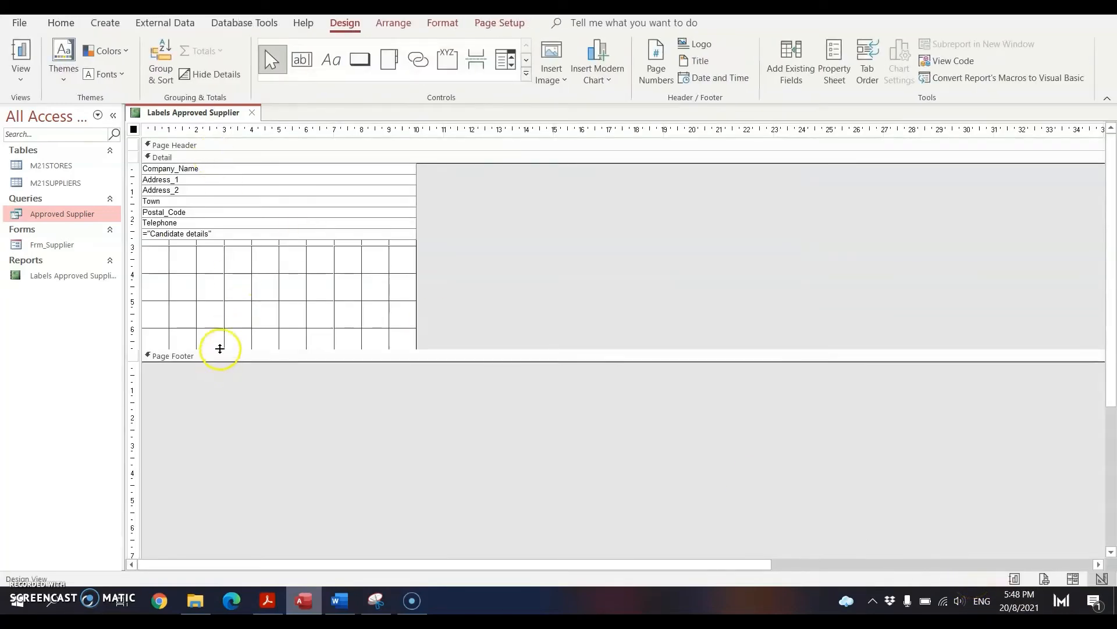
pyautogui.moveTo(446, 168); pyautogui.dragTo(155, 264)
pyautogui.moveTo(259, 182); pyautogui.dragTo(260, 216)
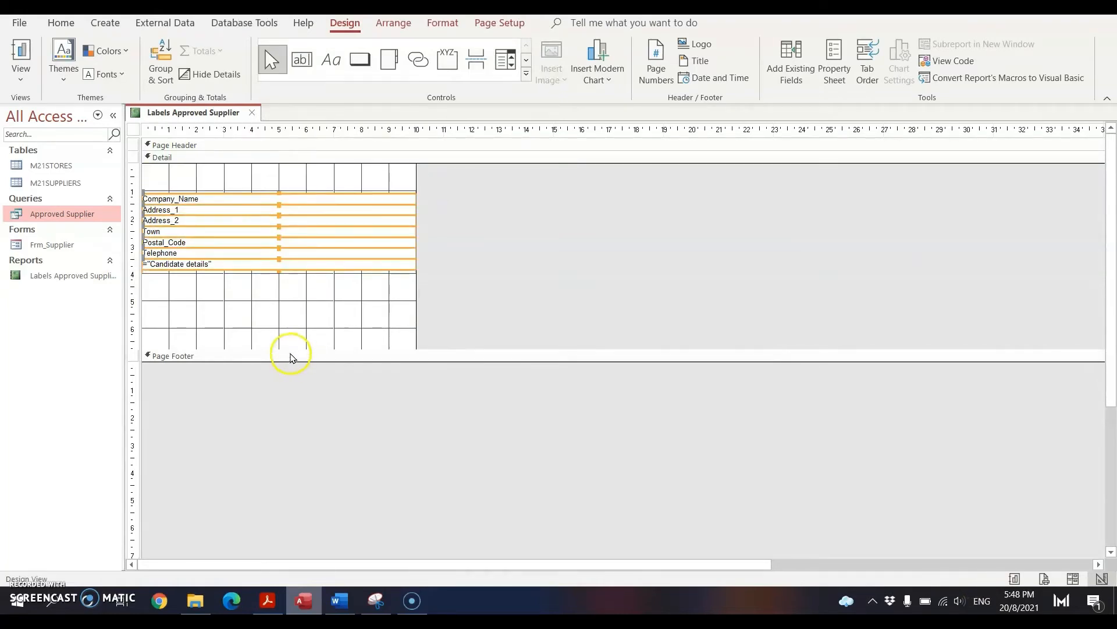
pyautogui.moveTo(295, 349); pyautogui.dragTo(306, 291)
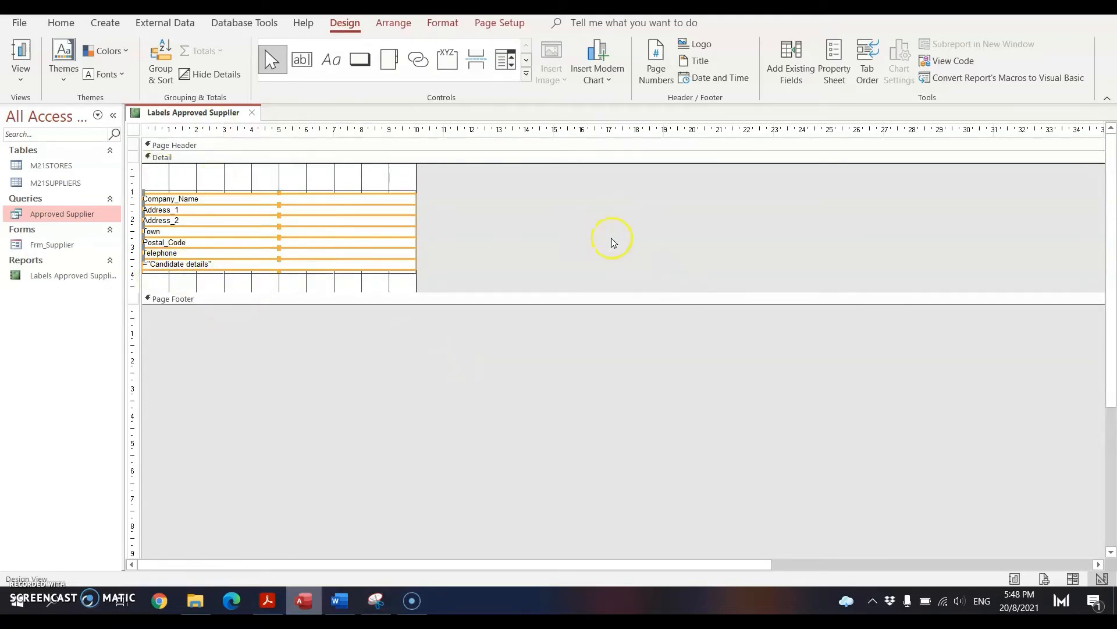
pyautogui.click(586, 225)
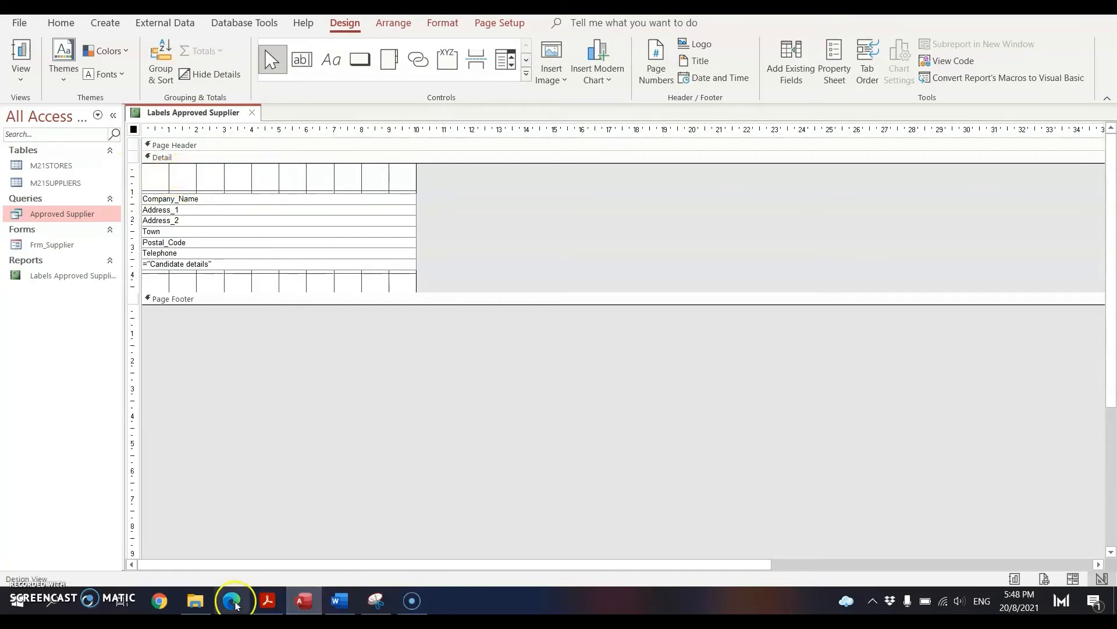
# Underline the Approved Supplier heading requirement of question 16 in the exam PDF, and return to Access.
pyautogui.click(267, 600)
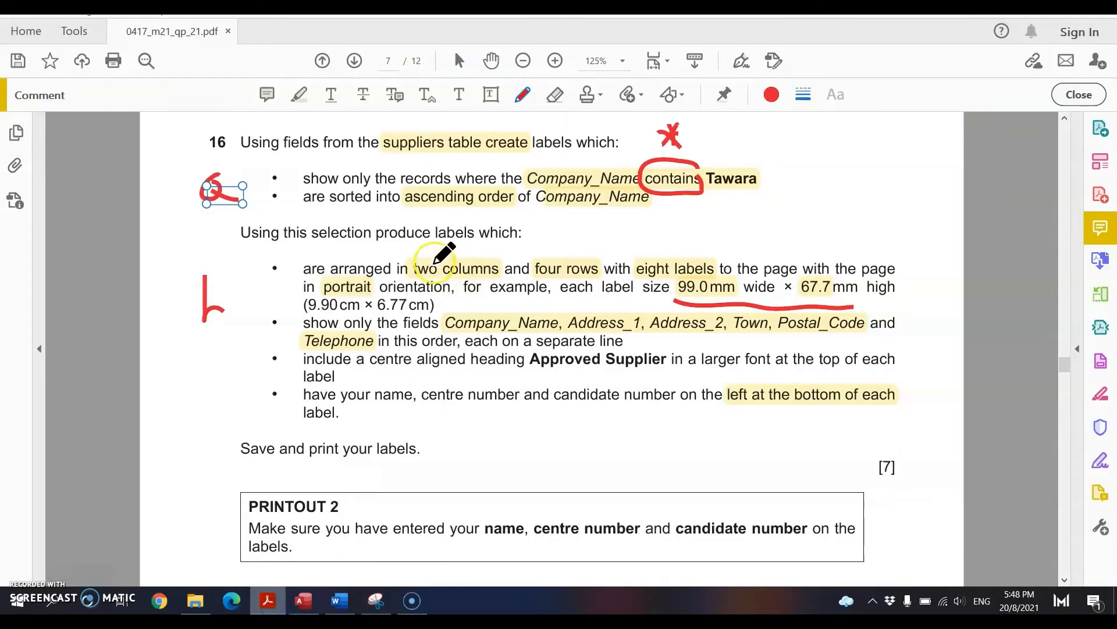
pyautogui.moveTo(531, 372); pyautogui.dragTo(661, 379)
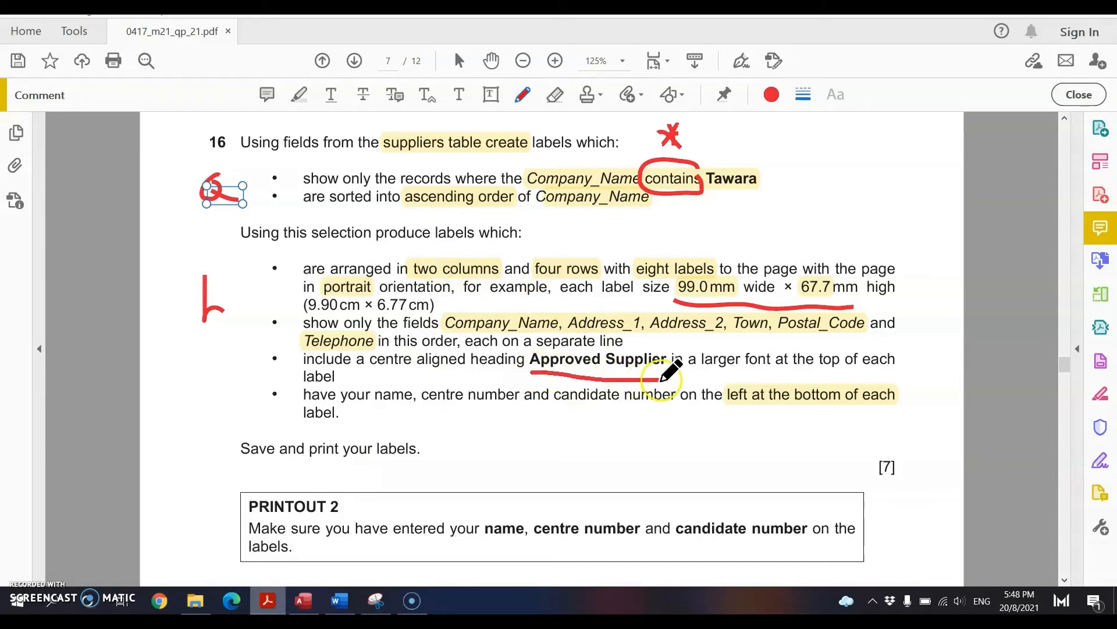
pyautogui.click(303, 600)
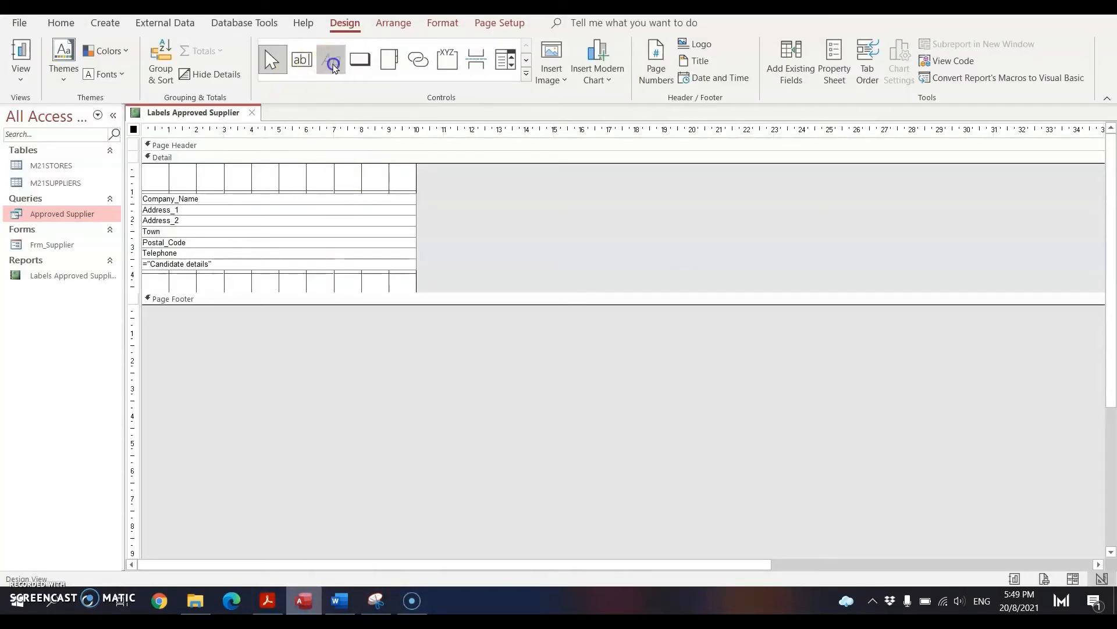
# Add a heading label reading "Approved Supplier" above Company_Name and set its font size to 14.
pyautogui.click(331, 60)
pyautogui.click(146, 172)
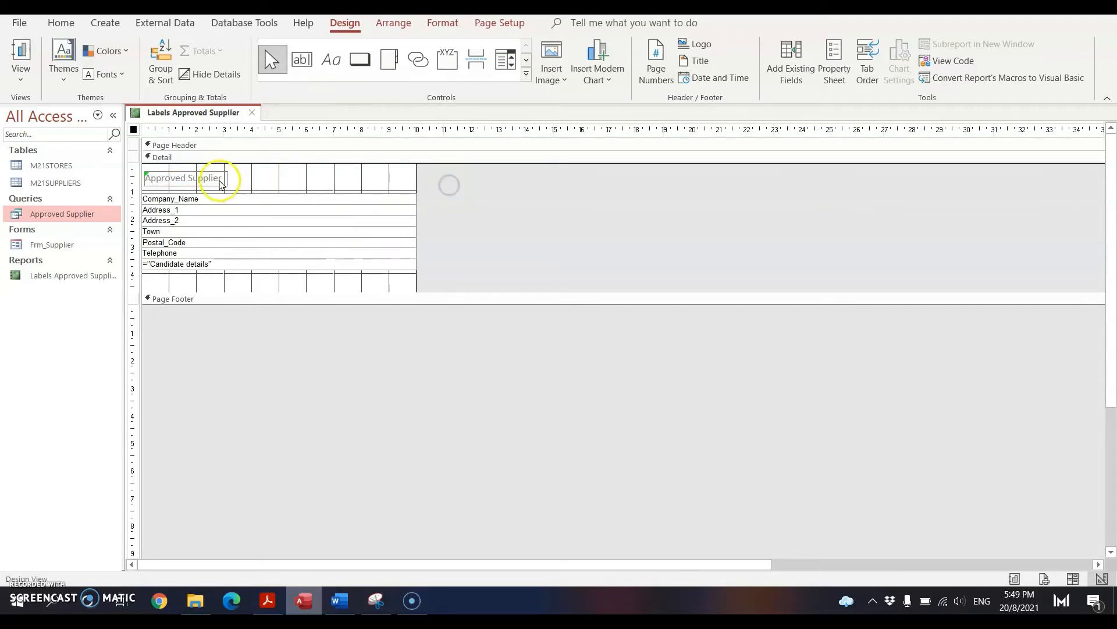
pyautogui.click(221, 179)
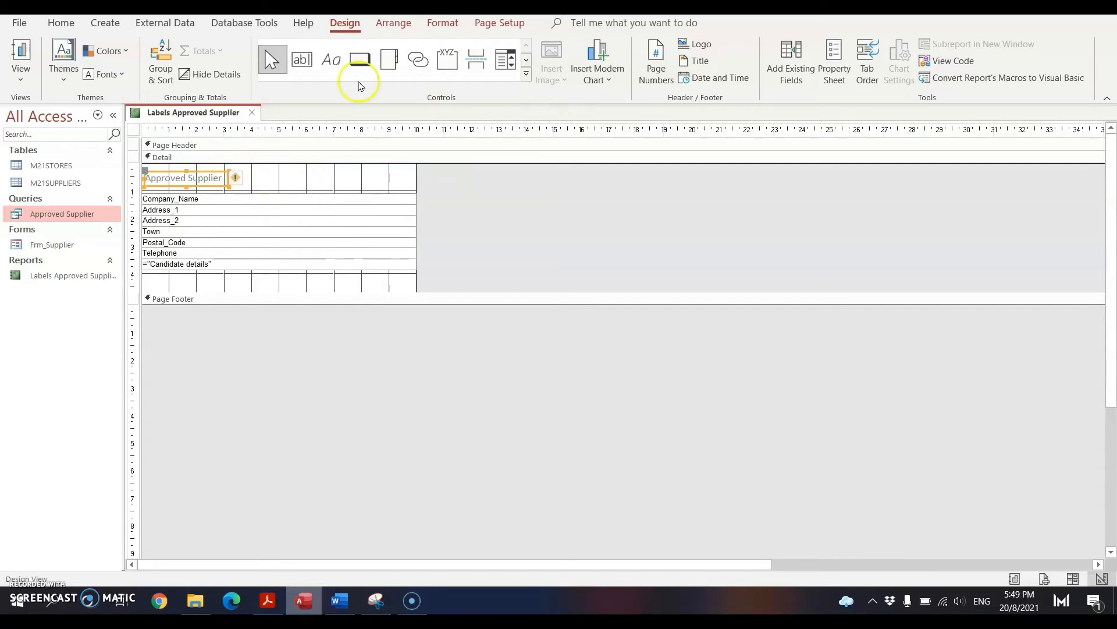
pyautogui.click(443, 22)
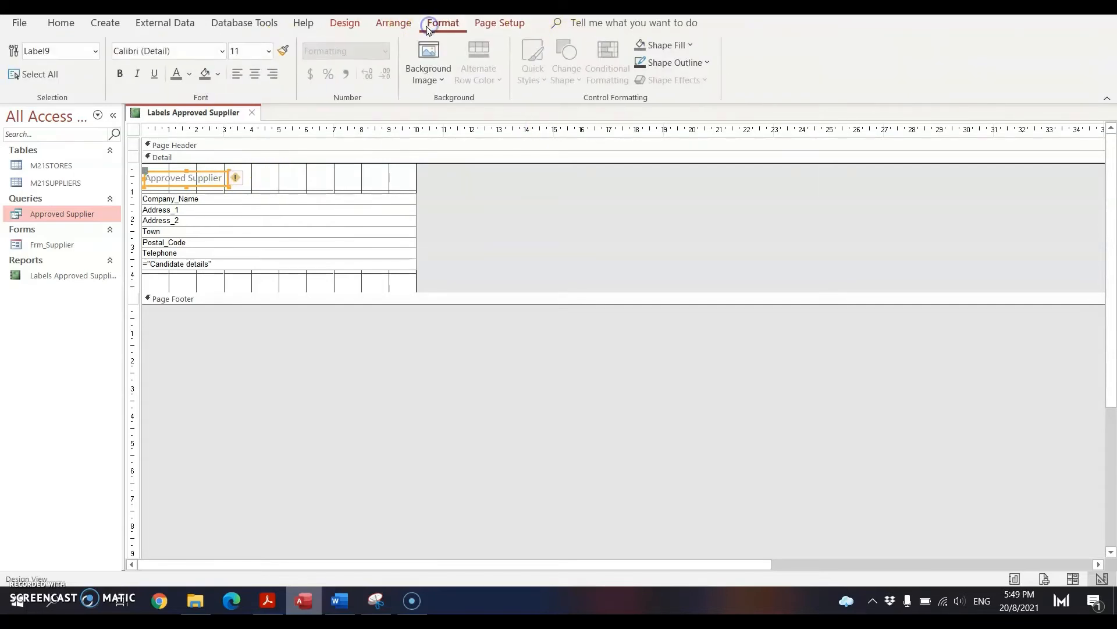
pyautogui.click(268, 52)
pyautogui.click(253, 157)
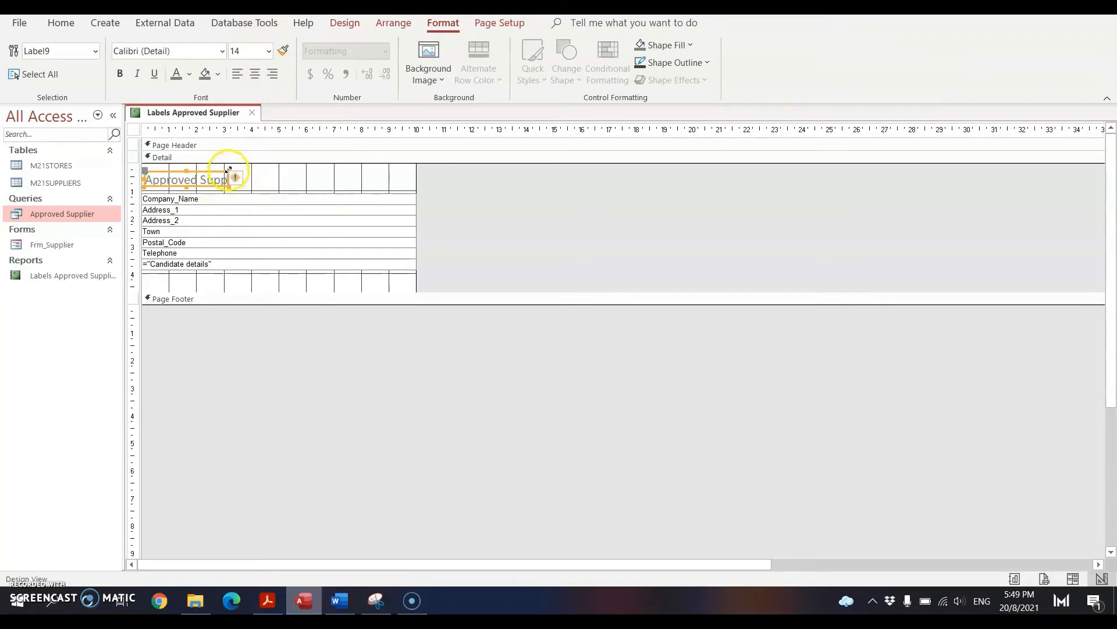
# Enlarge the Approved Supplier heading box to fill the space above the fields across the full label width, about 10 cm.
pyautogui.moveTo(228, 170); pyautogui.dragTo(416, 165)
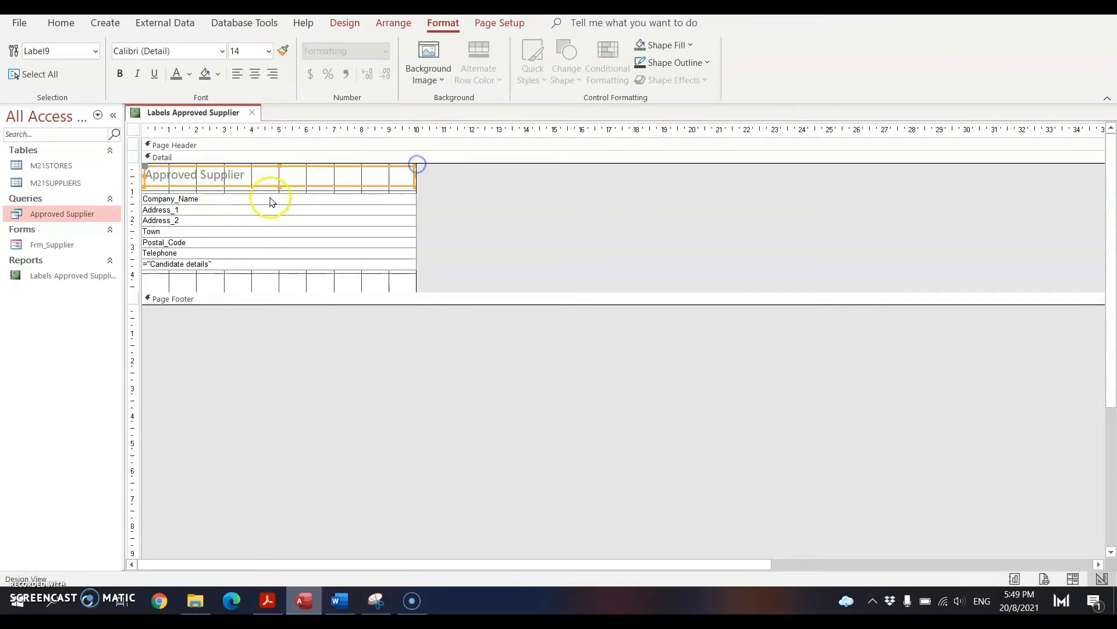
pyautogui.moveTo(280, 187); pyautogui.dragTo(280, 191)
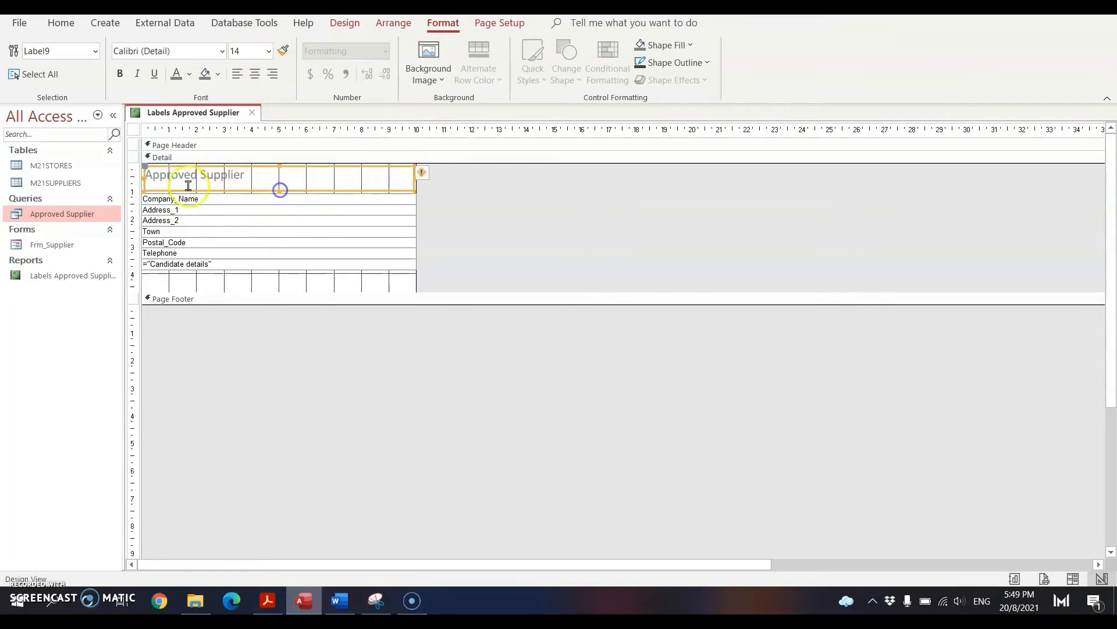
pyautogui.moveTo(143, 176); pyautogui.dragTo(141, 176)
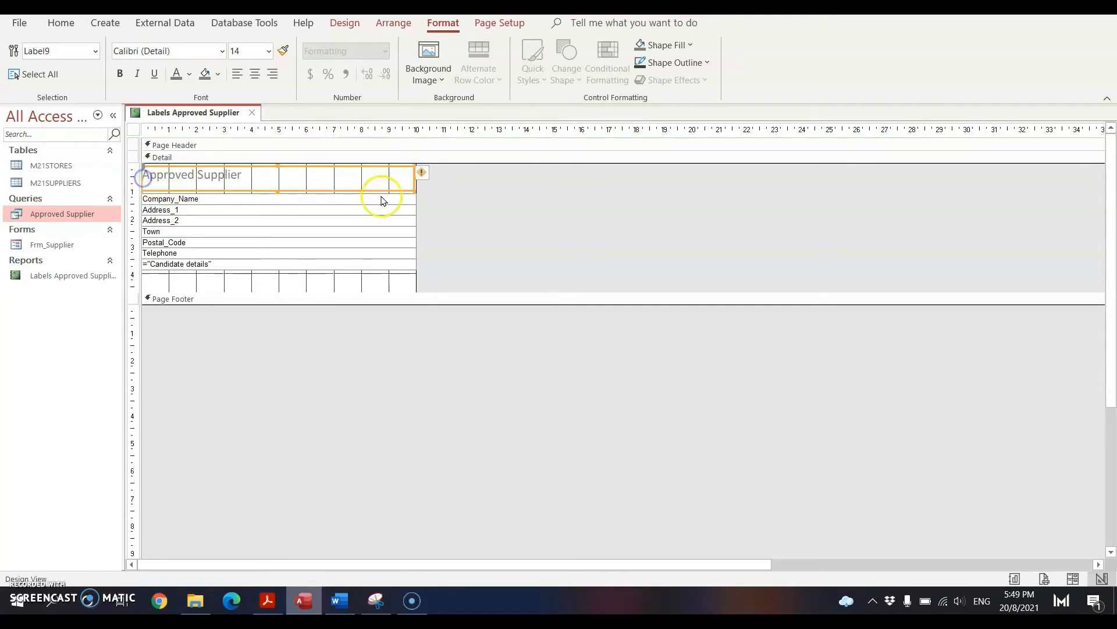
pyautogui.moveTo(413, 177); pyautogui.dragTo(414, 177)
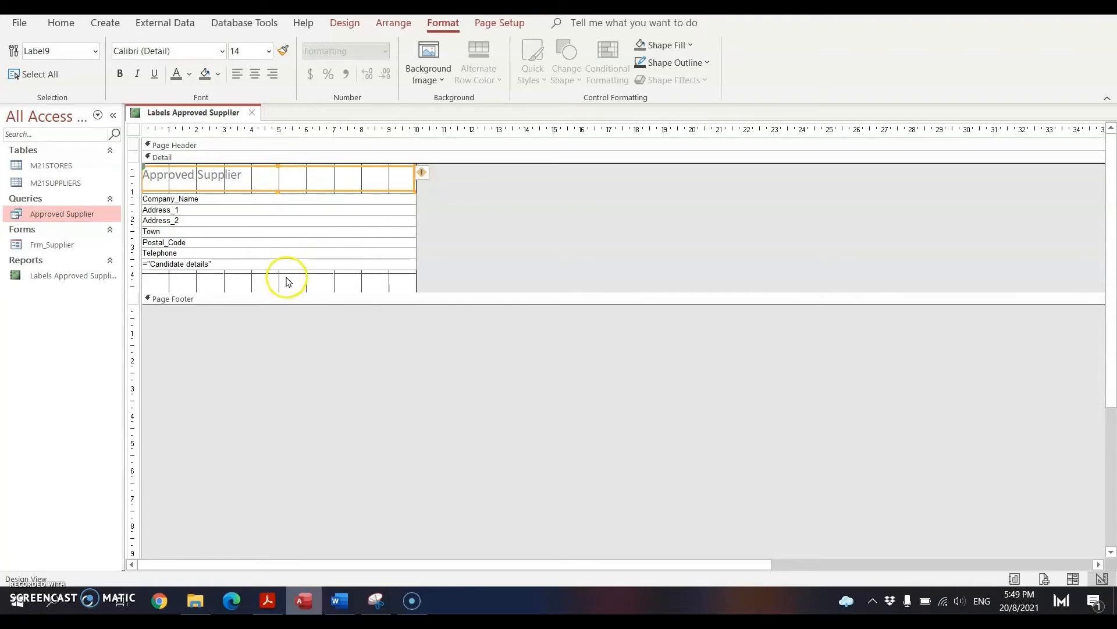
# Centre the Approved Supplier heading text in black and trim the height of its box slightly.
pyautogui.click(254, 74)
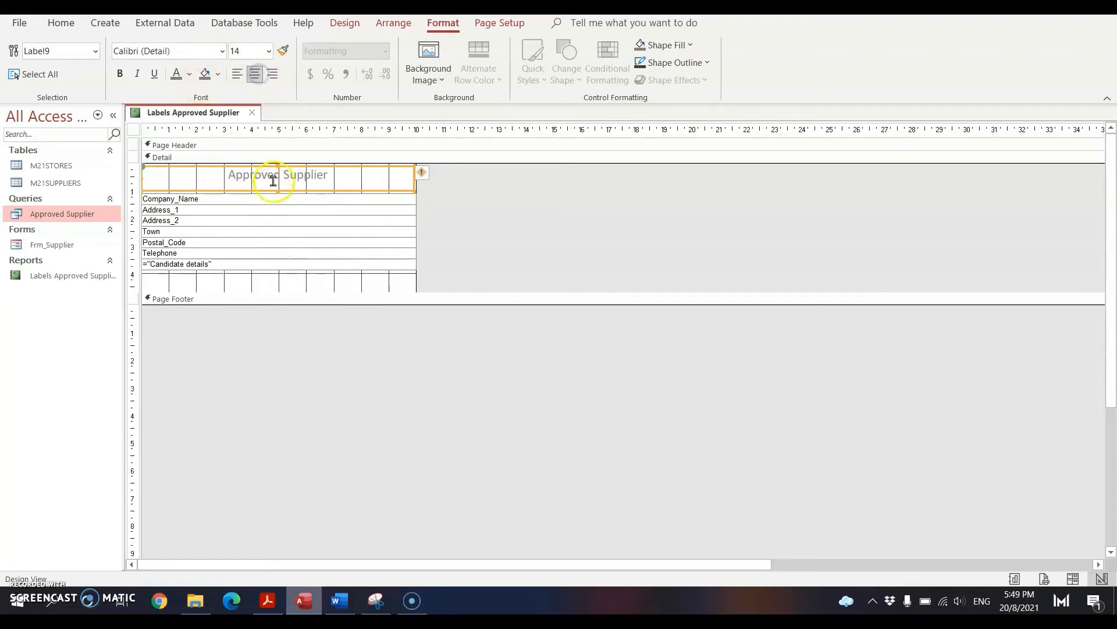
pyautogui.moveTo(276, 190); pyautogui.dragTo(278, 185)
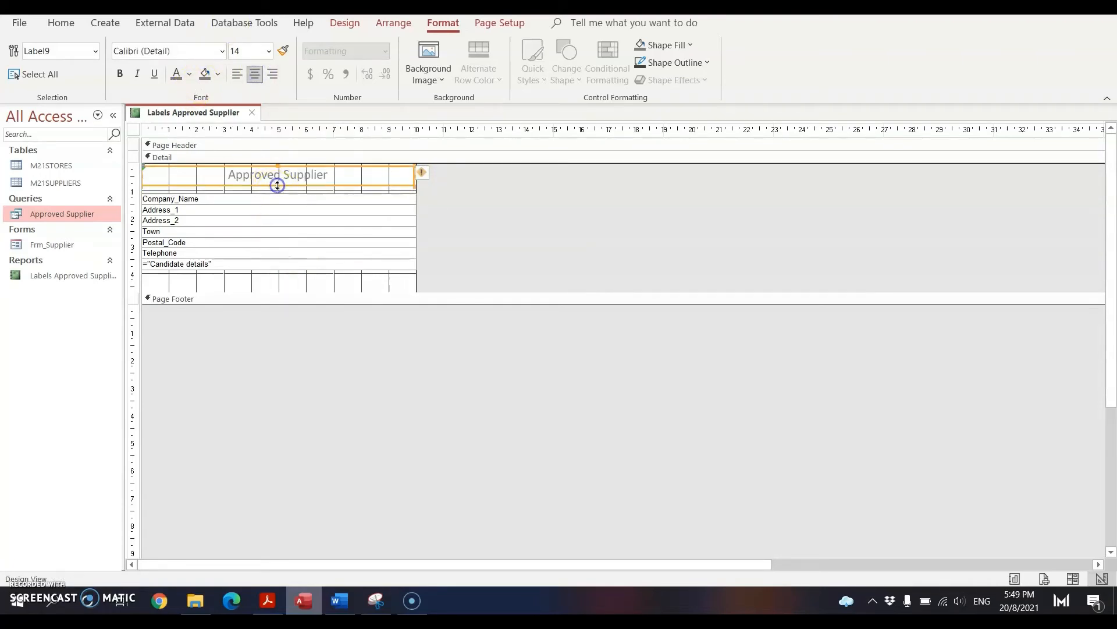
pyautogui.click(187, 76)
pyautogui.click(186, 131)
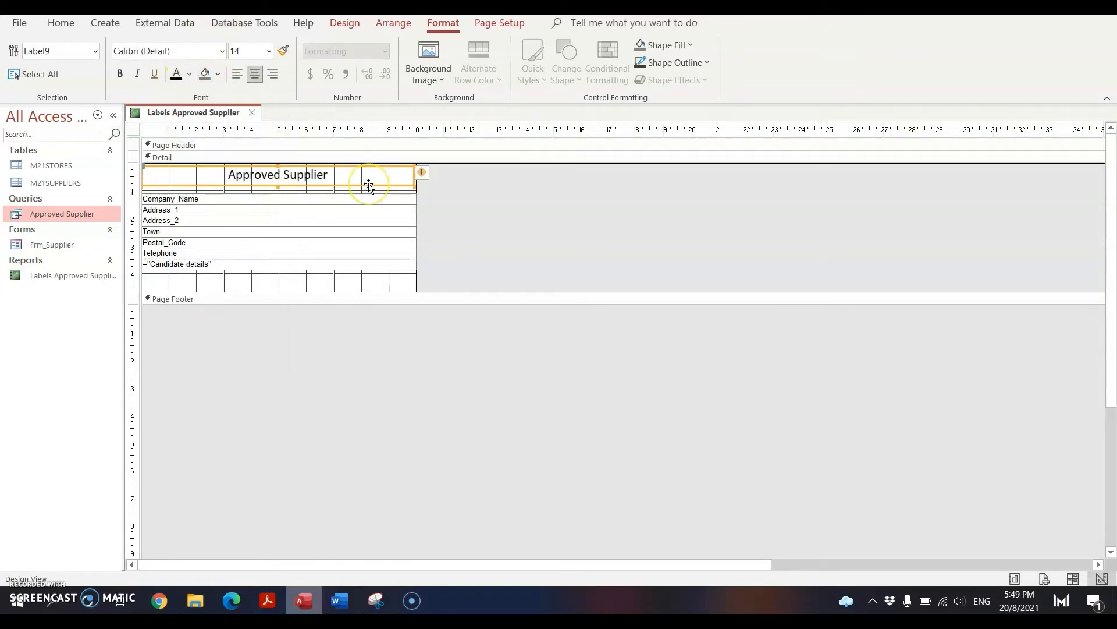
# Check the alignment of the Candidate details line against the placement required in the exam PDF.
pyautogui.click(191, 267)
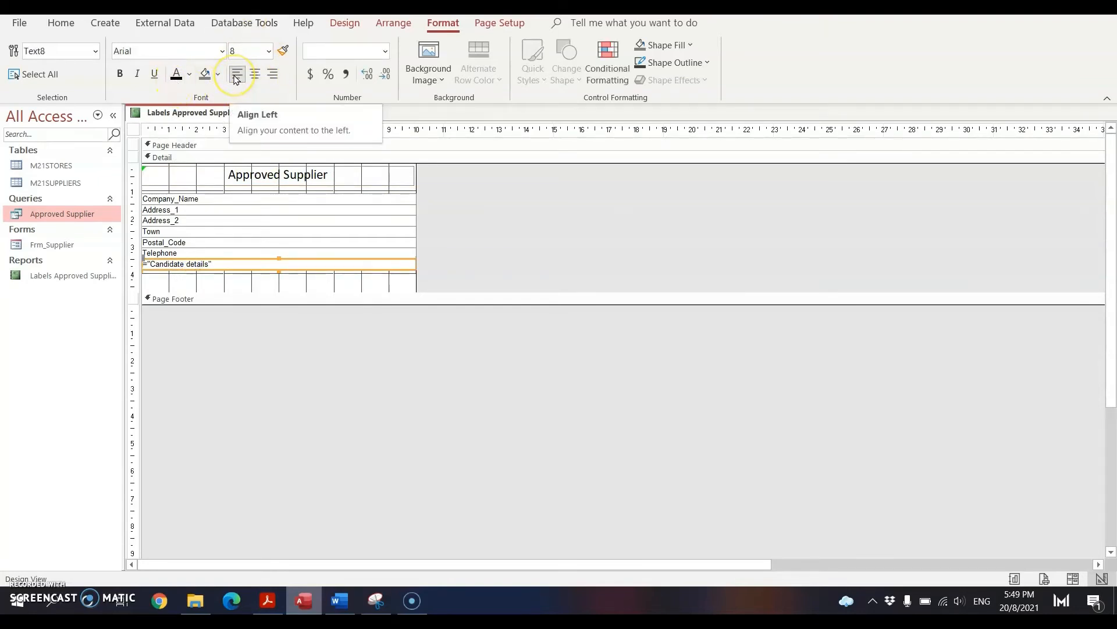
pyautogui.click(267, 600)
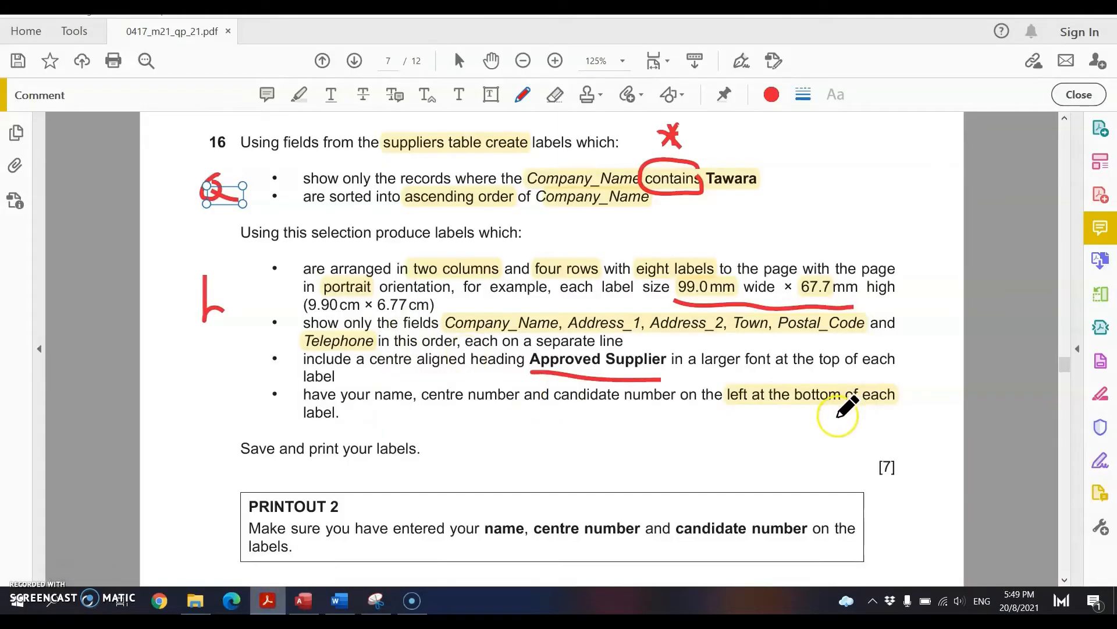
pyautogui.click(303, 600)
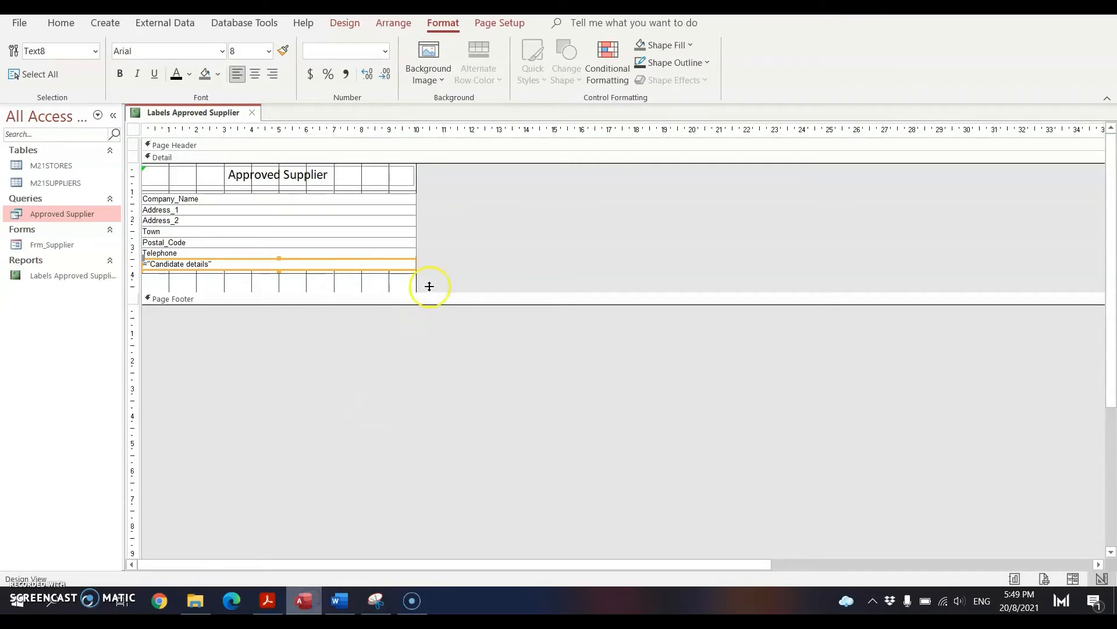
# Nudge the Approved Supplier heading slightly down, closer to the Company_Name line.
pyautogui.click(394, 177)
pyautogui.moveTo(376, 185); pyautogui.dragTo(375, 188)
pyautogui.click(588, 270)
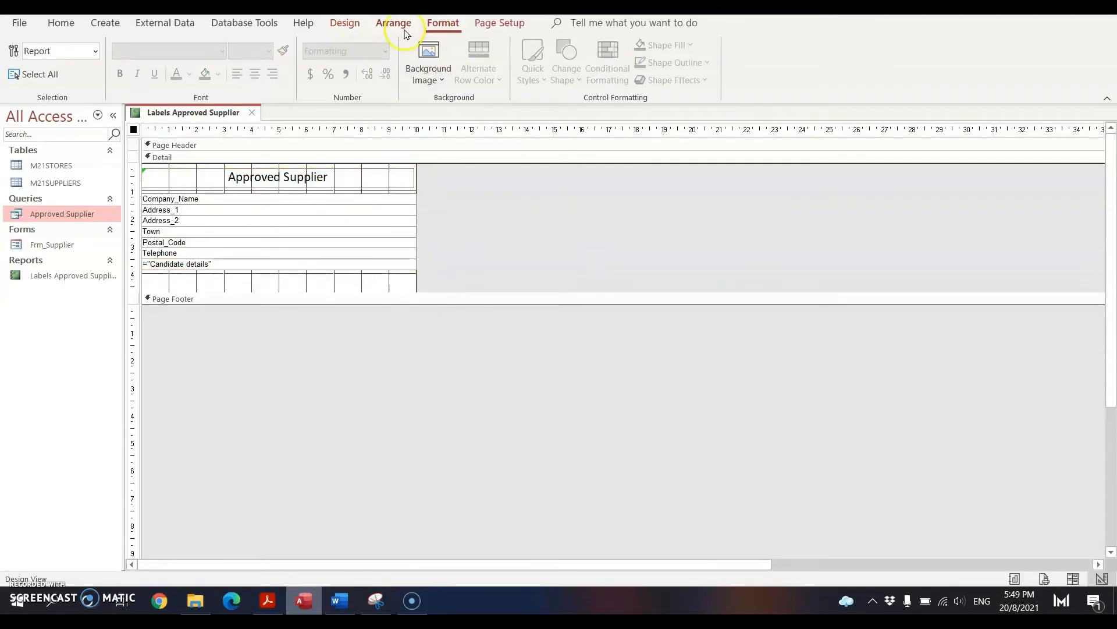
# Draw a rectangle about 10 cm wide and 4 cm high around the heading and all the label fields.
pyautogui.click(344, 26)
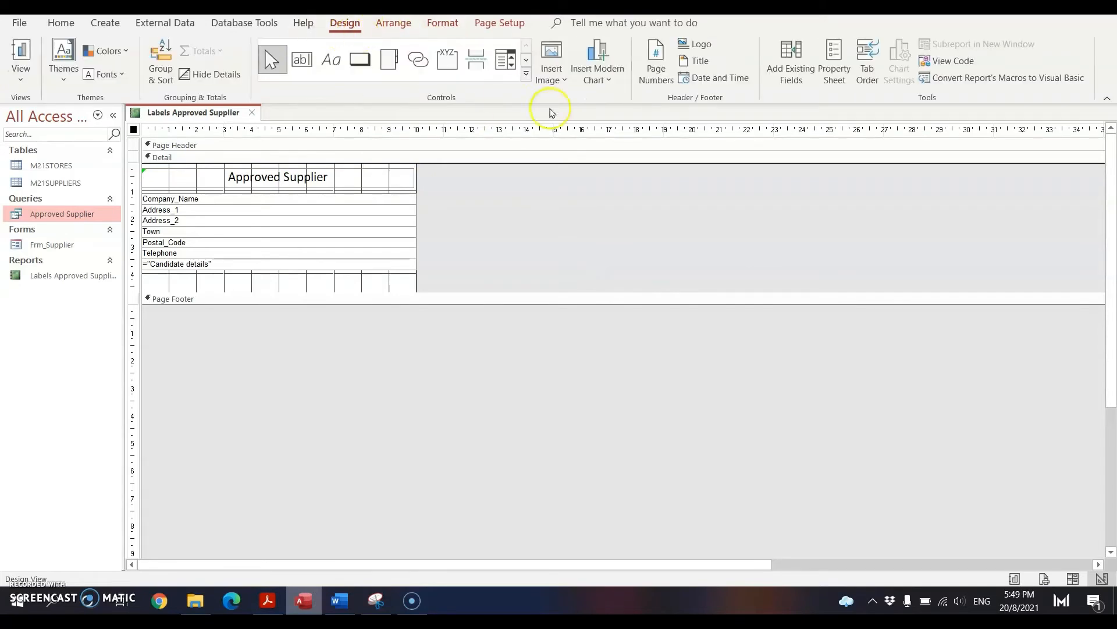
pyautogui.click(523, 81)
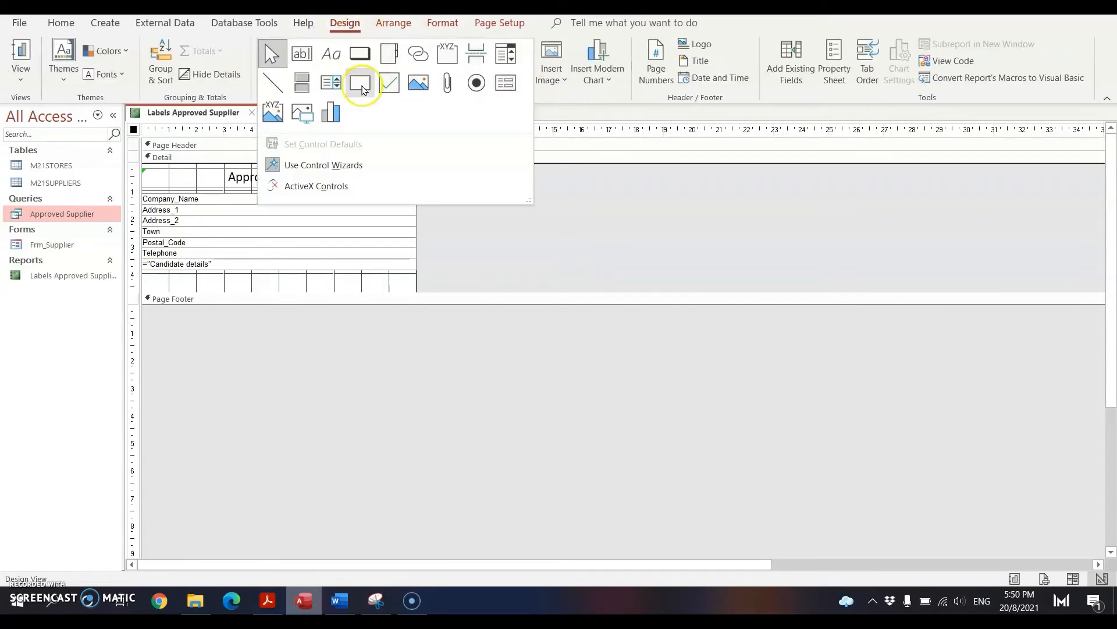
pyautogui.click(361, 87)
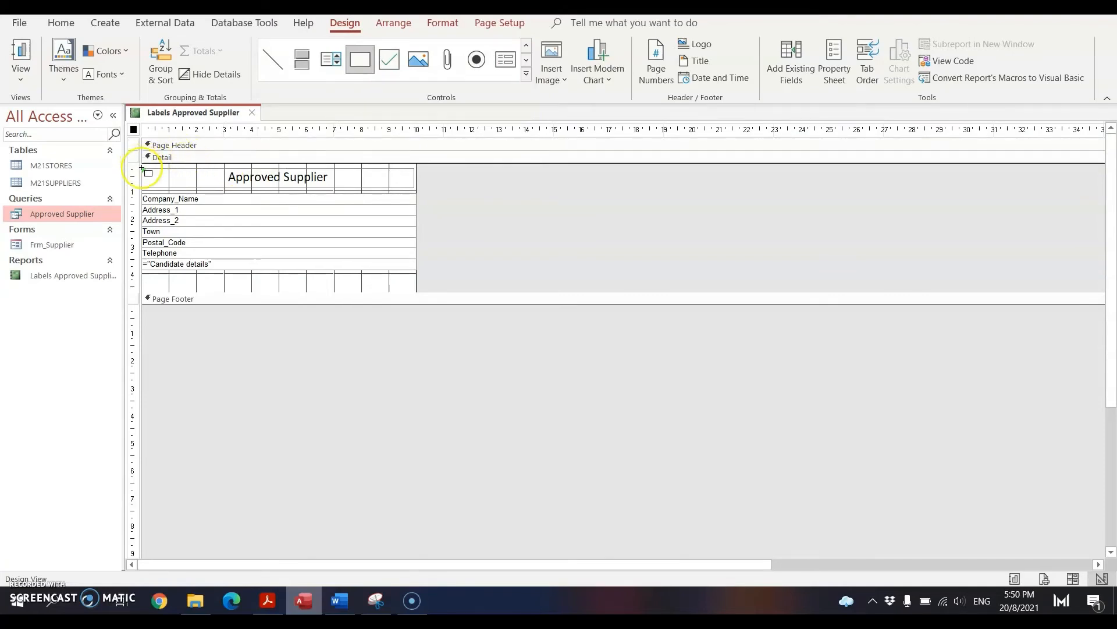
pyautogui.moveTo(141, 168); pyautogui.dragTo(416, 281)
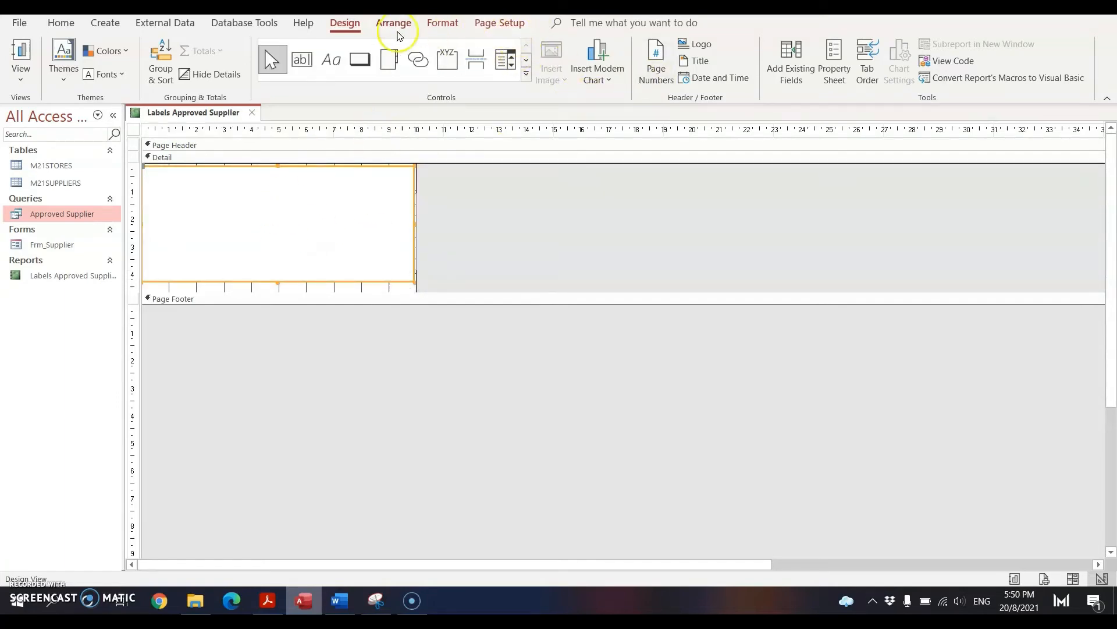
# Give the rectangle around the label a black outline and a transparent fill, and check the labels in print preview.
pyautogui.click(455, 28)
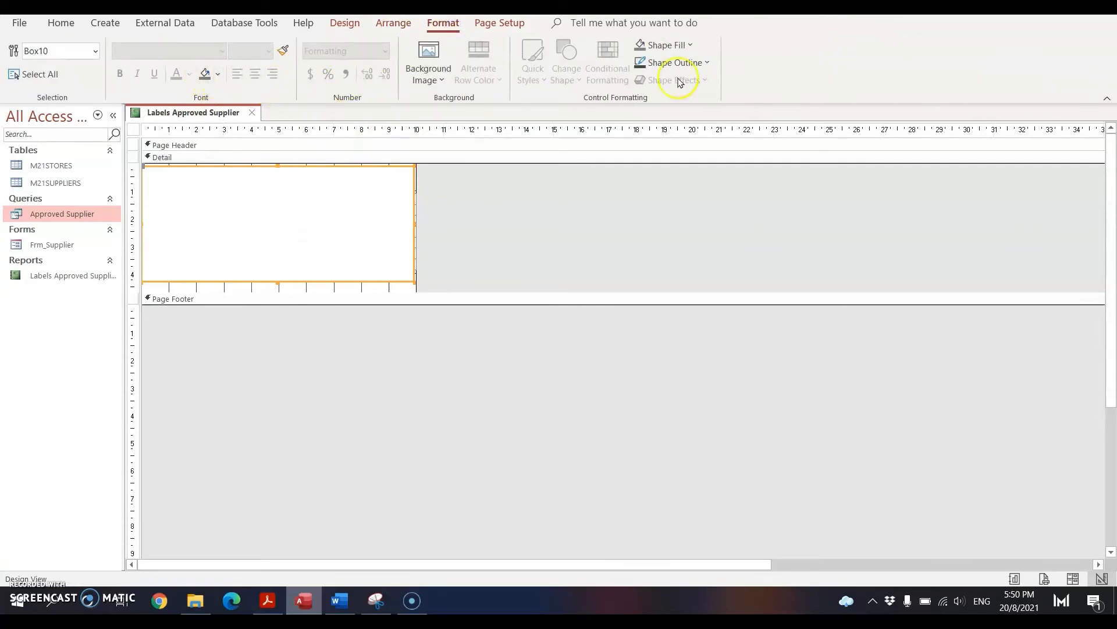
pyautogui.click(669, 62)
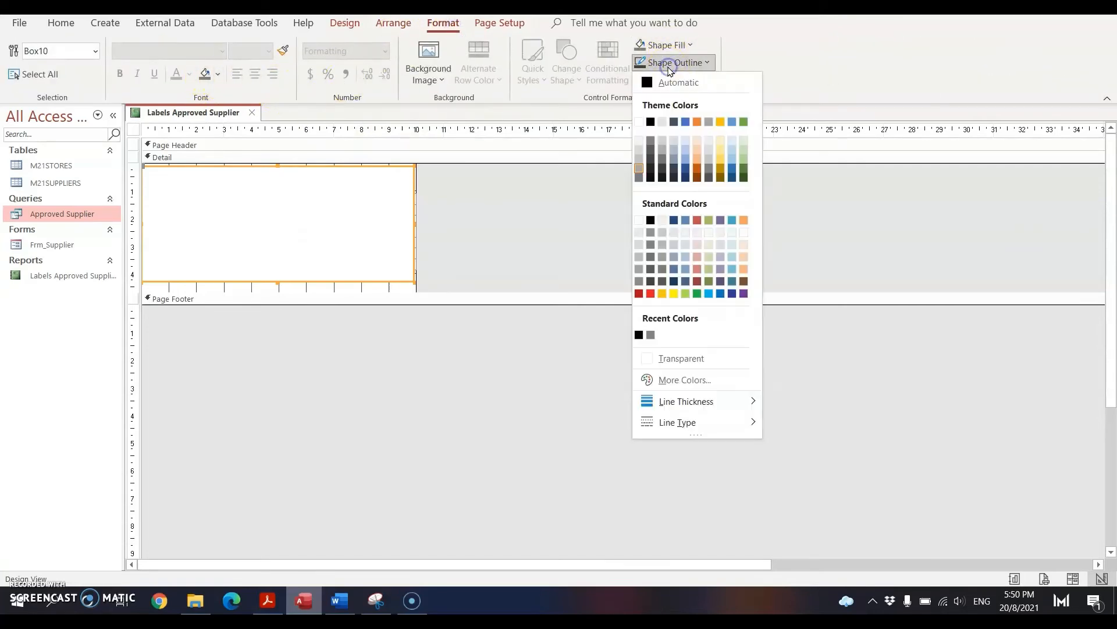
pyautogui.click(650, 121)
pyautogui.click(664, 45)
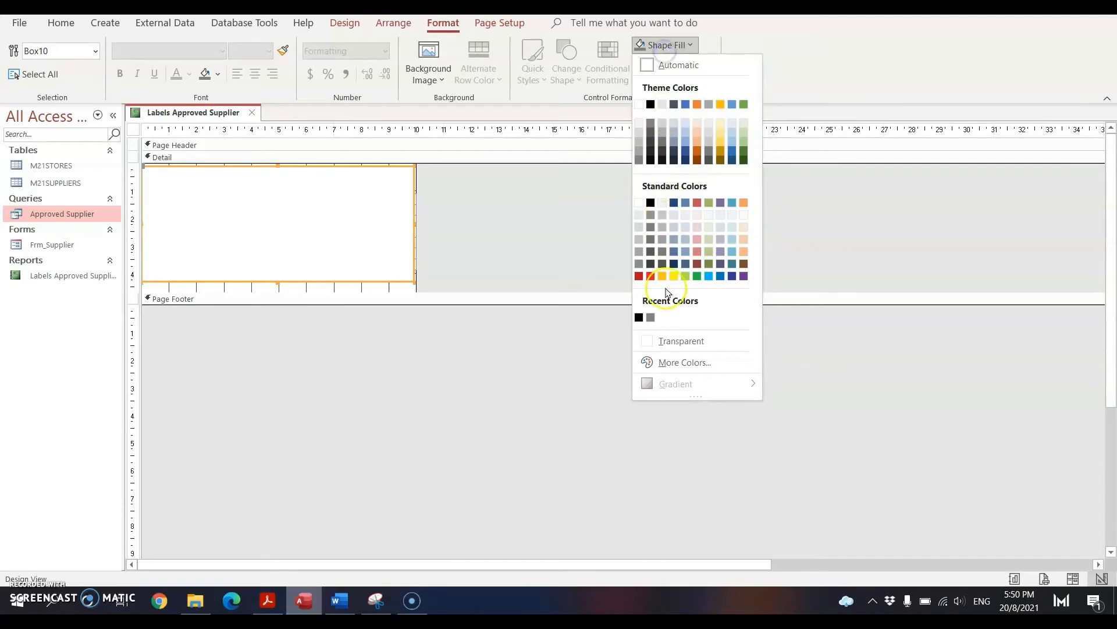
pyautogui.click(675, 341)
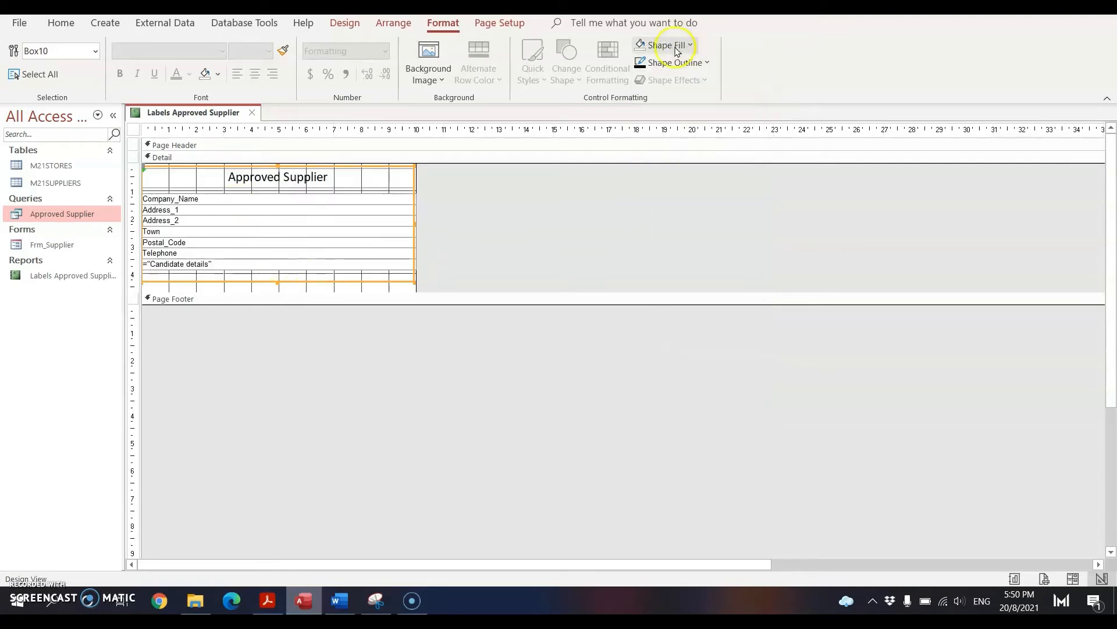
pyautogui.click(1044, 580)
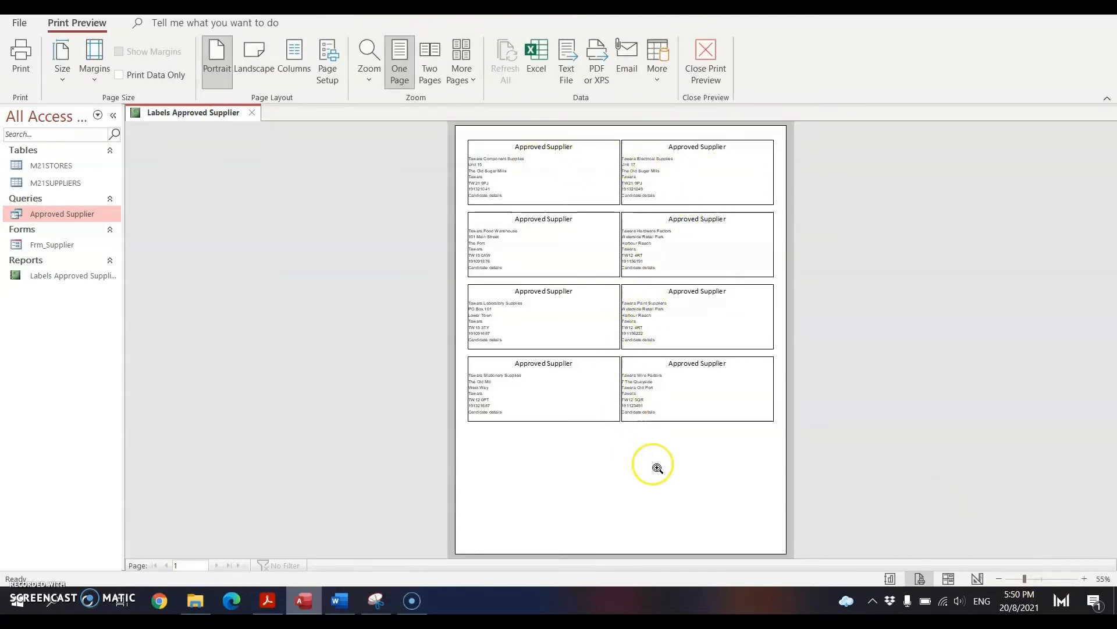
pyautogui.click(648, 182)
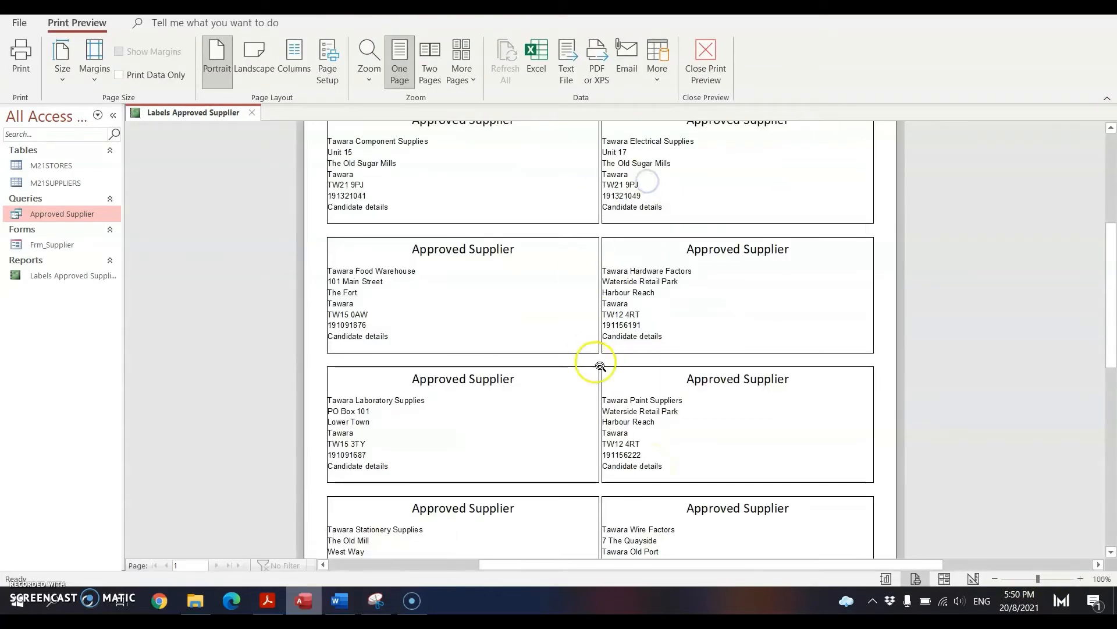
pyautogui.scroll(5, 636, 308)
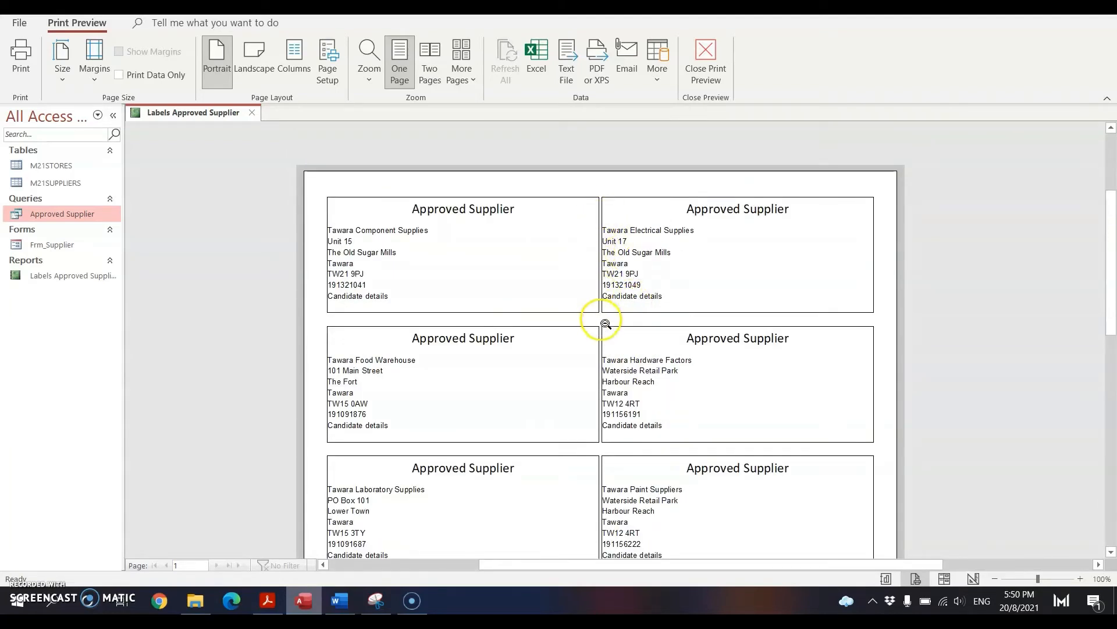
pyautogui.click(711, 74)
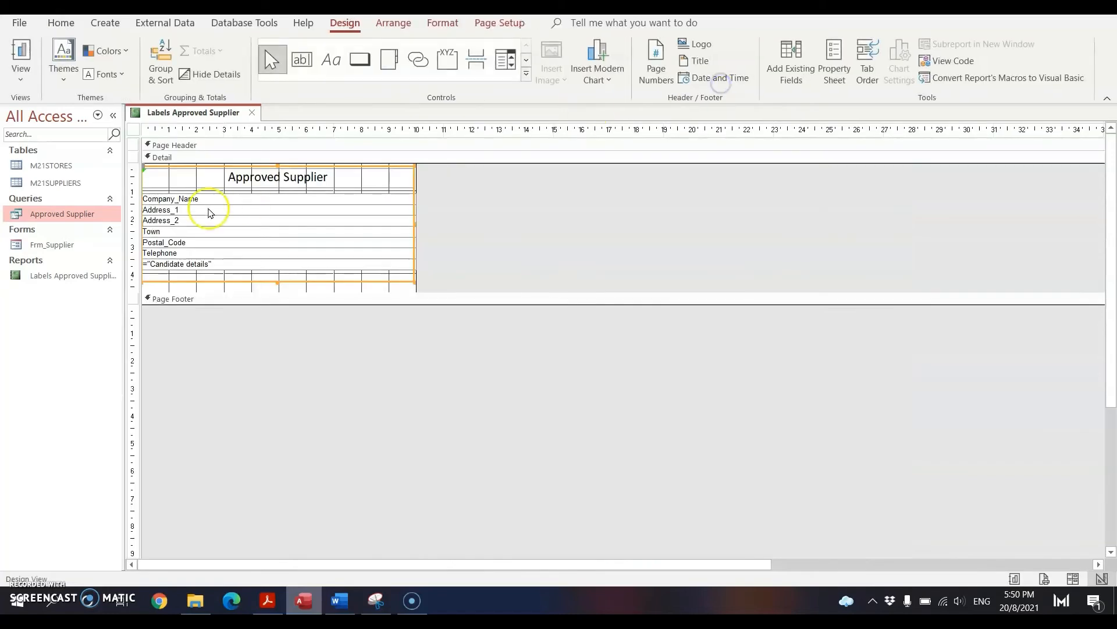
# Shift the seven label lines from Company_Name to Candidate details slightly right, away from the rectangle's left edge.
pyautogui.click(267, 199)
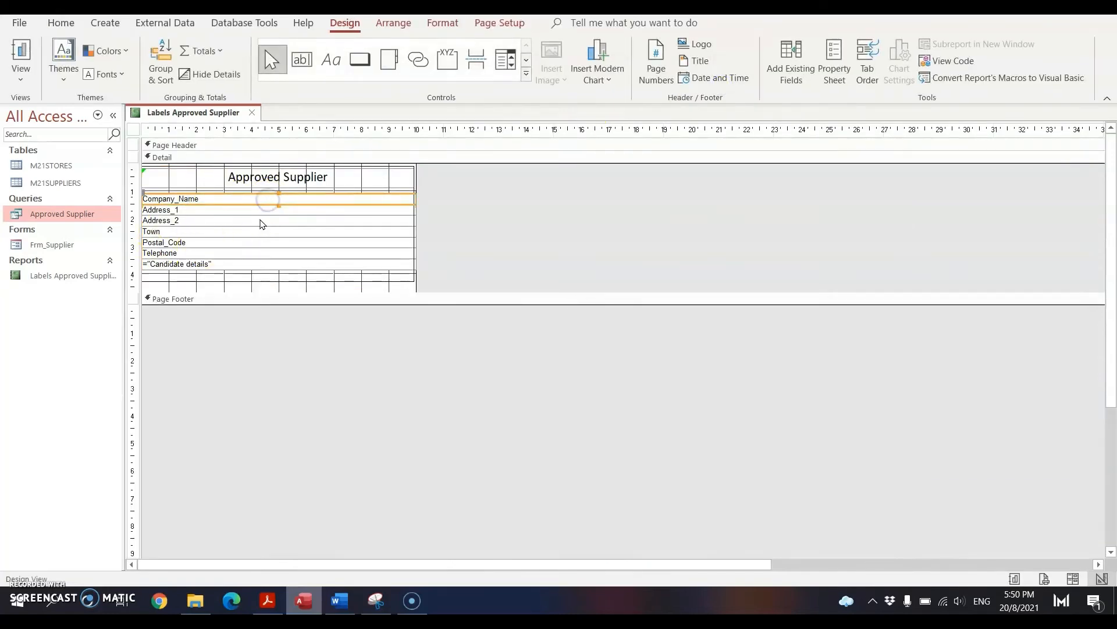
pyautogui.click(256, 263)
pyautogui.click(237, 209)
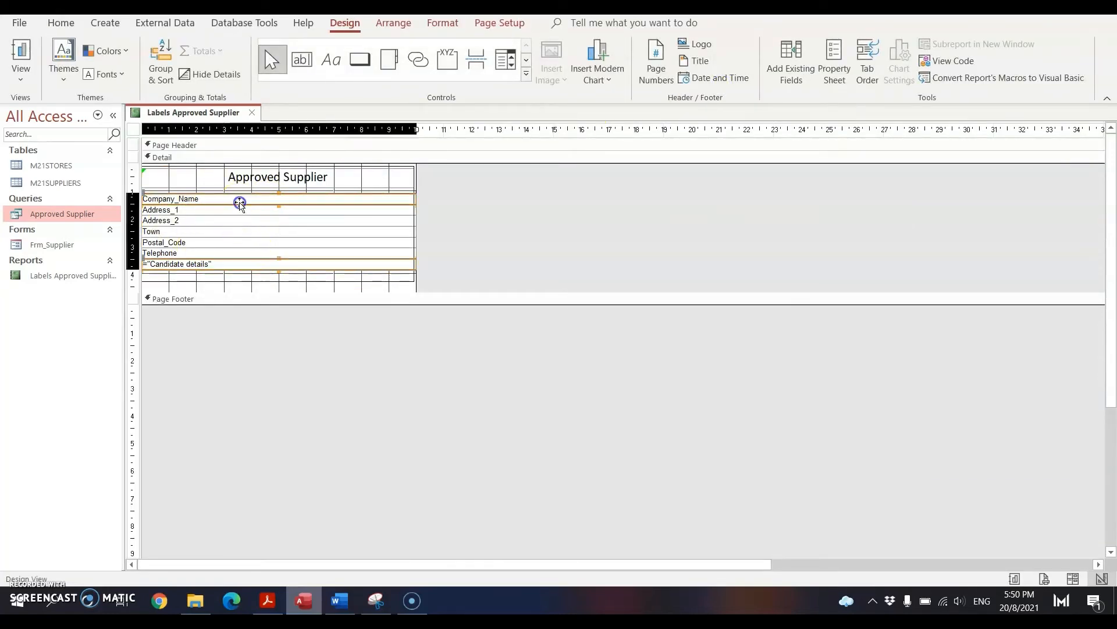
pyautogui.keyDown('shift'); pyautogui.click(230, 198); pyautogui.keyUp('shift')
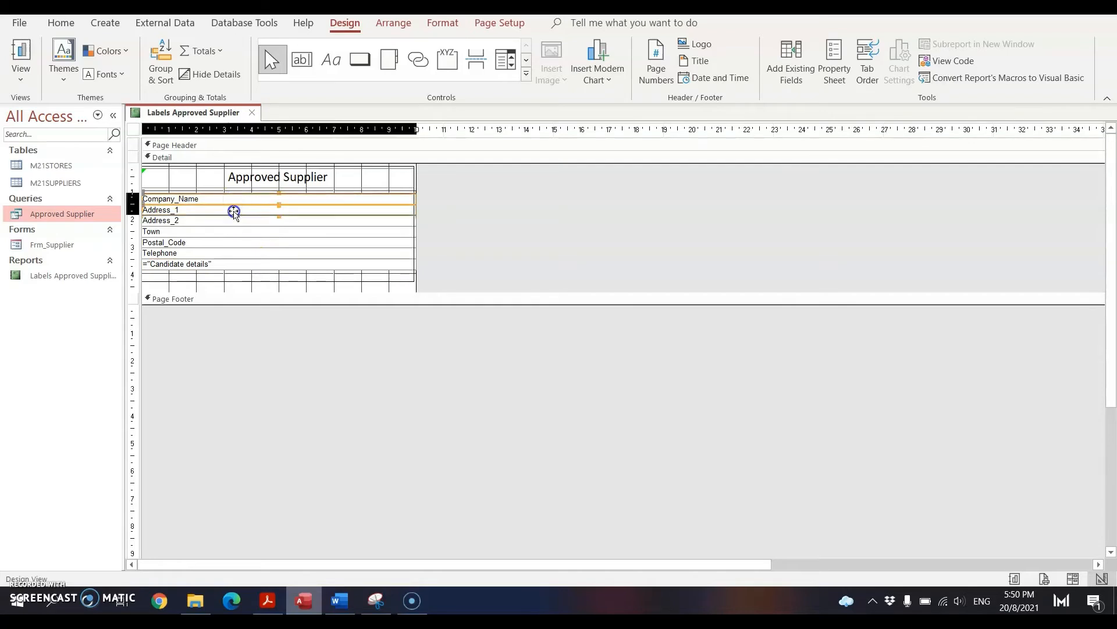
pyautogui.click(234, 210)
pyautogui.keyDown('shift'); pyautogui.click(229, 221); pyautogui.keyUp('shift')
pyautogui.keyDown('shift'); pyautogui.click(226, 232); pyautogui.keyUp('shift')
pyautogui.keyDown('shift'); pyautogui.click(225, 242); pyautogui.keyUp('shift')
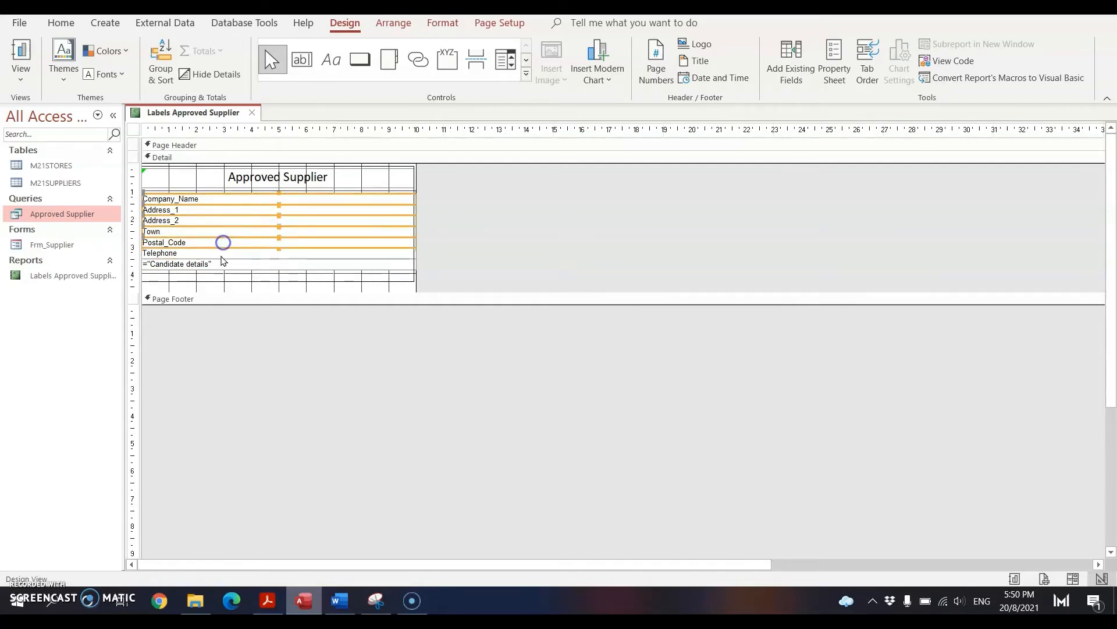
pyautogui.keyDown('shift'); pyautogui.click(221, 254); pyautogui.keyUp('shift')
pyautogui.keyDown('shift'); pyautogui.click(221, 264); pyautogui.keyUp('shift')
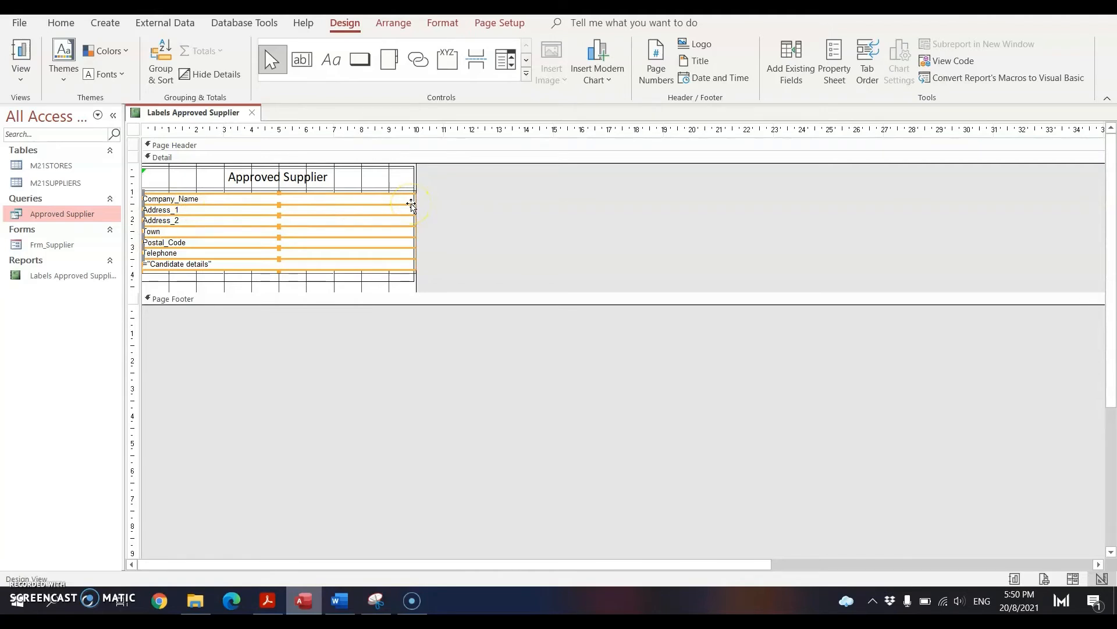
pyautogui.press('Right')
pyautogui.press('Right')
pyautogui.press('Right')
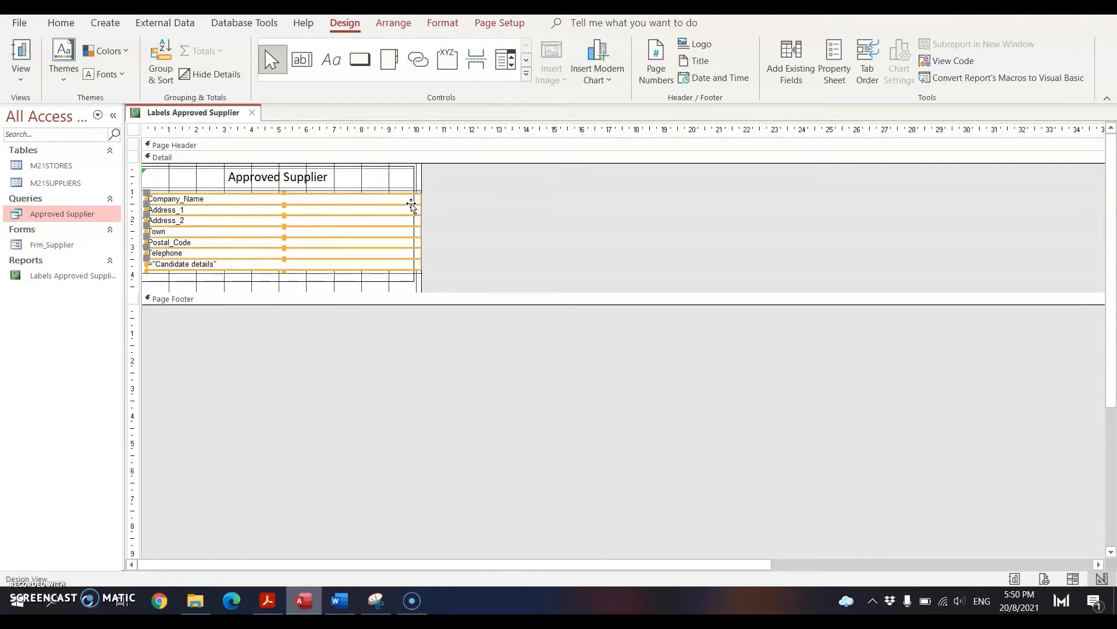
# Shorten the seven label lines together so they end just inside the rectangle's right edge, and check the print preview.
pyautogui.click(463, 208)
pyautogui.click(390, 198)
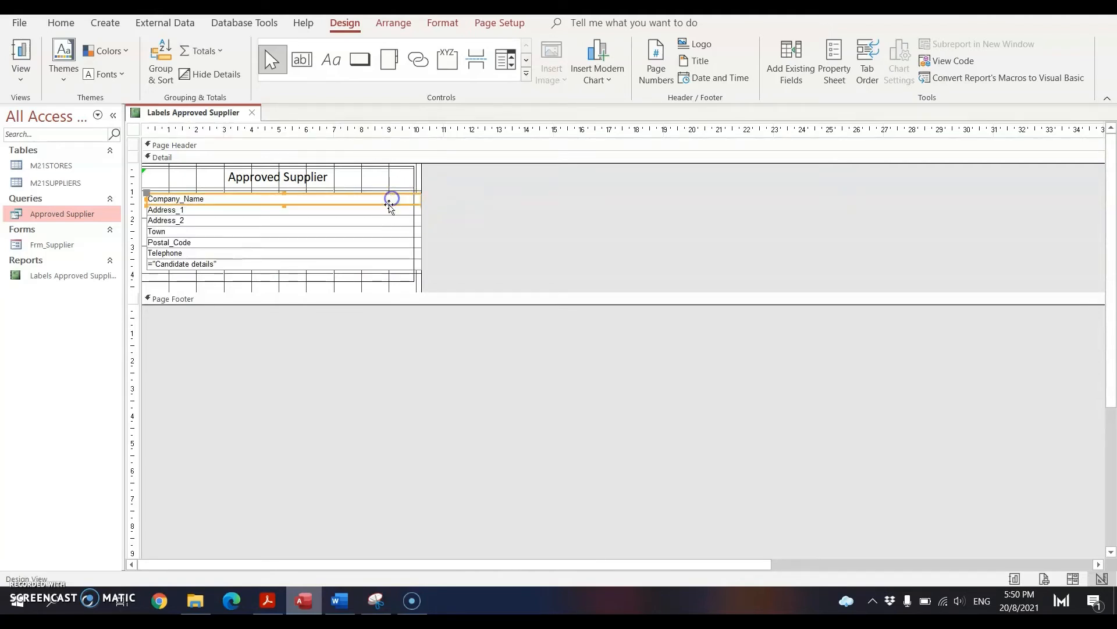
pyautogui.keyDown('shift'); pyautogui.click(389, 210); pyautogui.keyUp('shift')
pyautogui.keyDown('shift'); pyautogui.click(385, 220); pyautogui.keyUp('shift')
pyautogui.keyDown('shift'); pyautogui.click(382, 231); pyautogui.keyUp('shift')
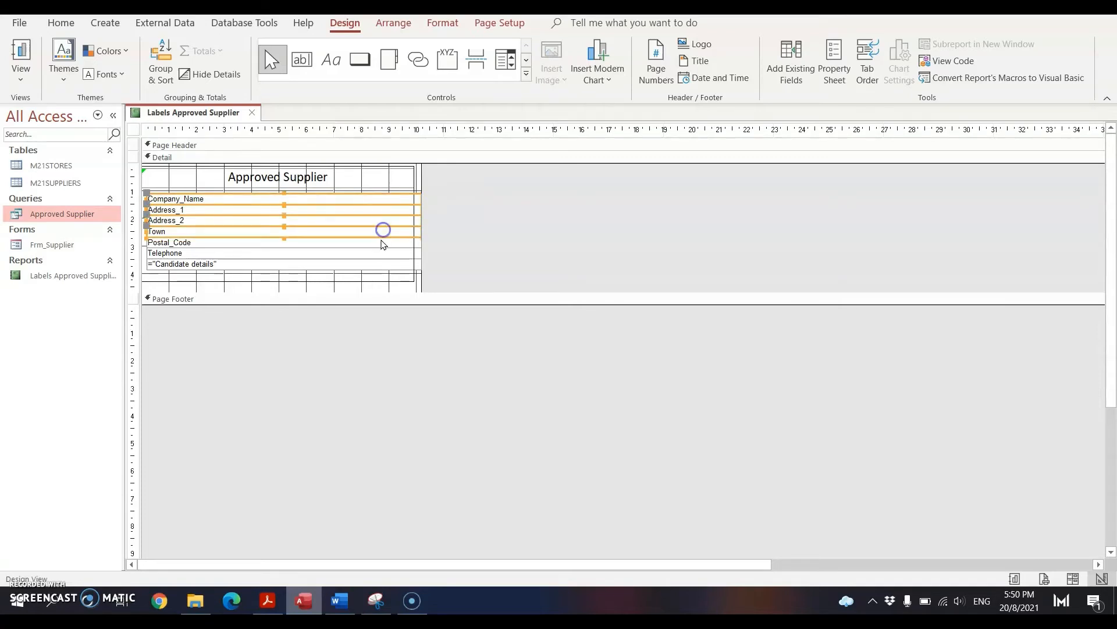
pyautogui.keyDown('shift'); pyautogui.click(381, 243); pyautogui.keyUp('shift')
pyautogui.keyDown('shift'); pyautogui.click(375, 253); pyautogui.keyUp('shift')
pyautogui.keyDown('shift'); pyautogui.click(375, 266); pyautogui.keyUp('shift')
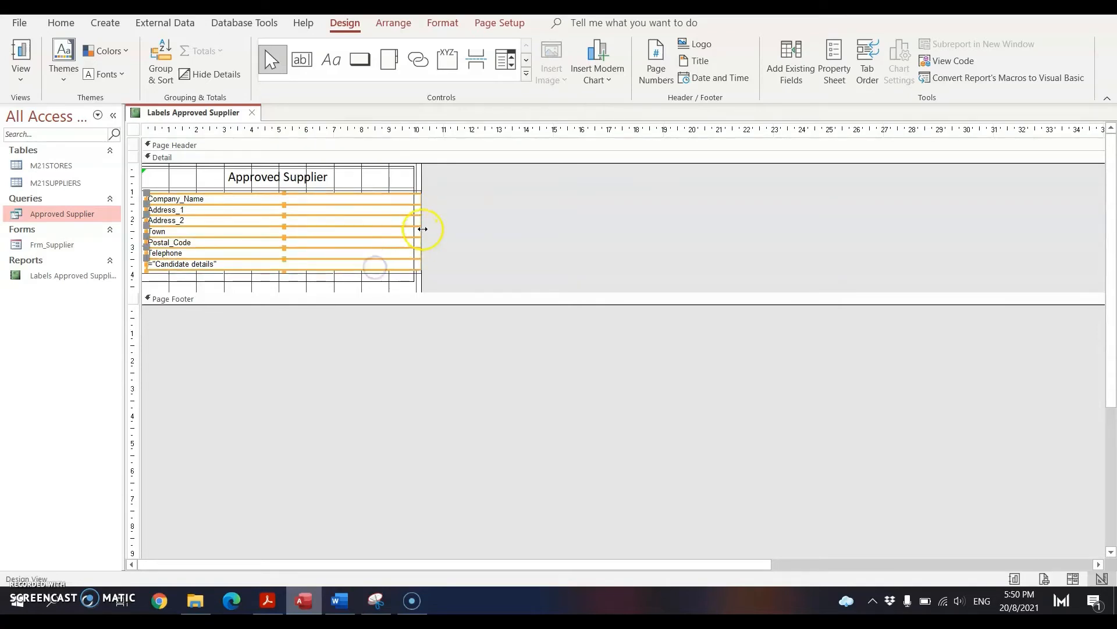
pyautogui.moveTo(423, 228); pyautogui.dragTo(409, 232)
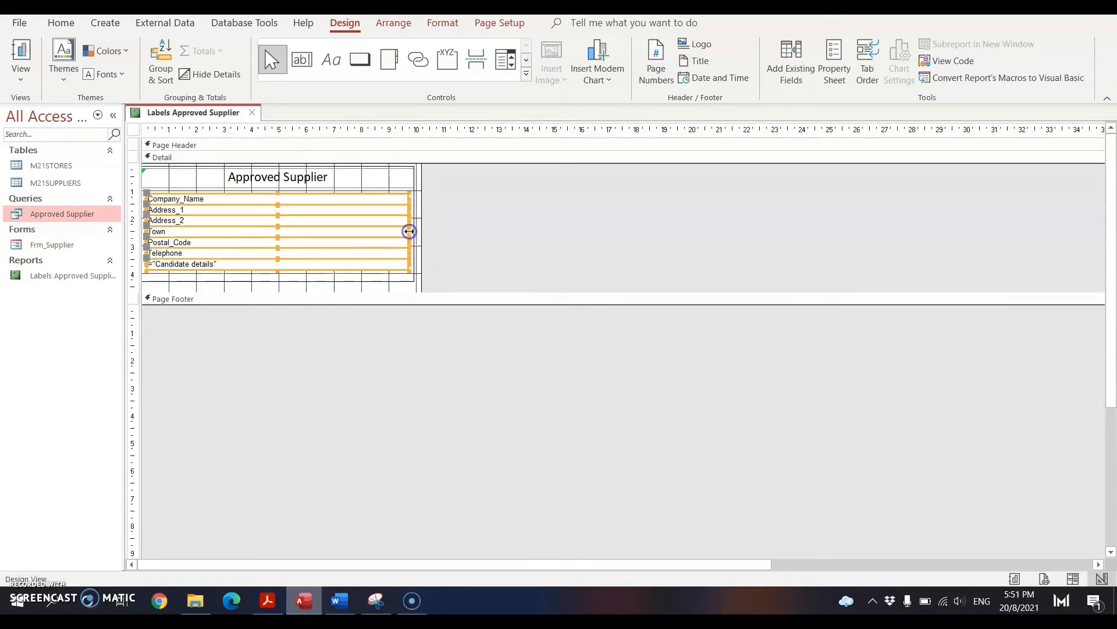
pyautogui.click(507, 233)
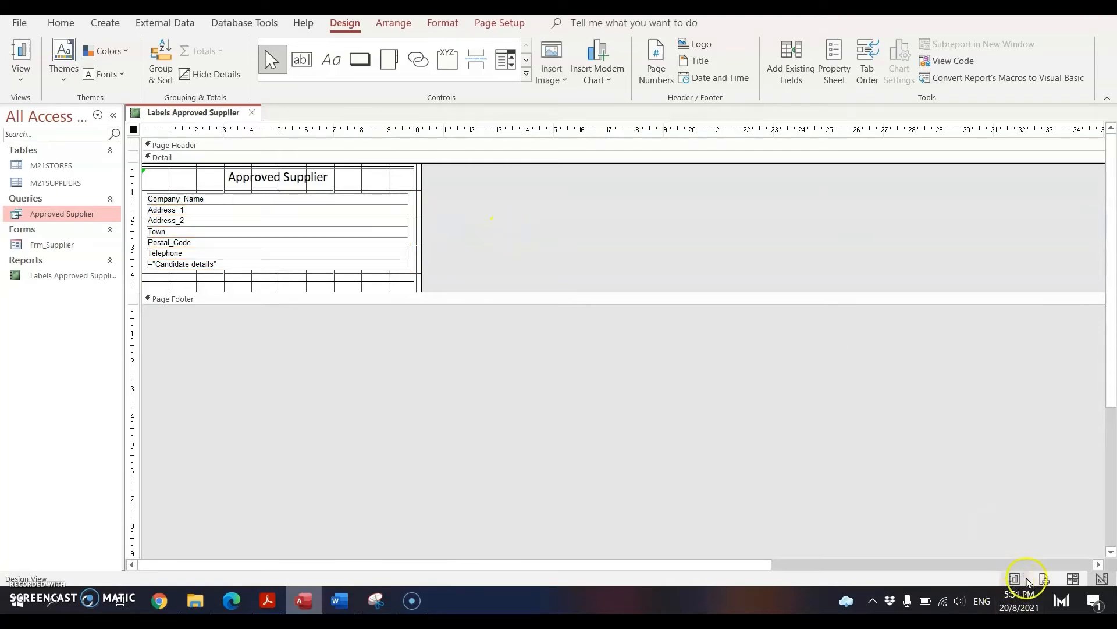
pyautogui.click(1044, 578)
pyautogui.click(534, 349)
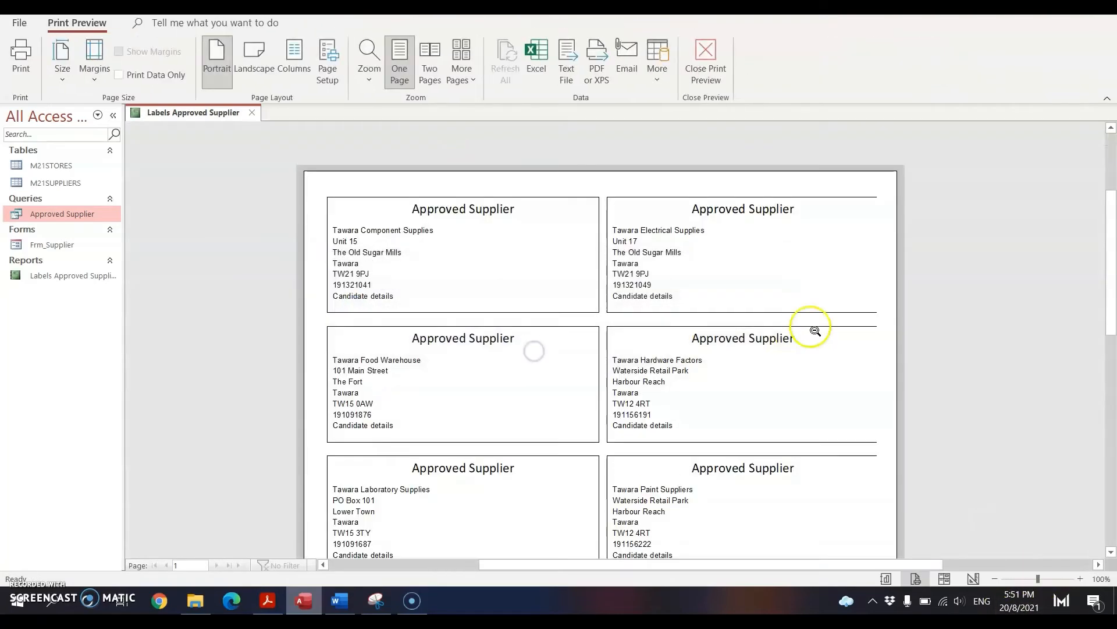
pyautogui.click(711, 62)
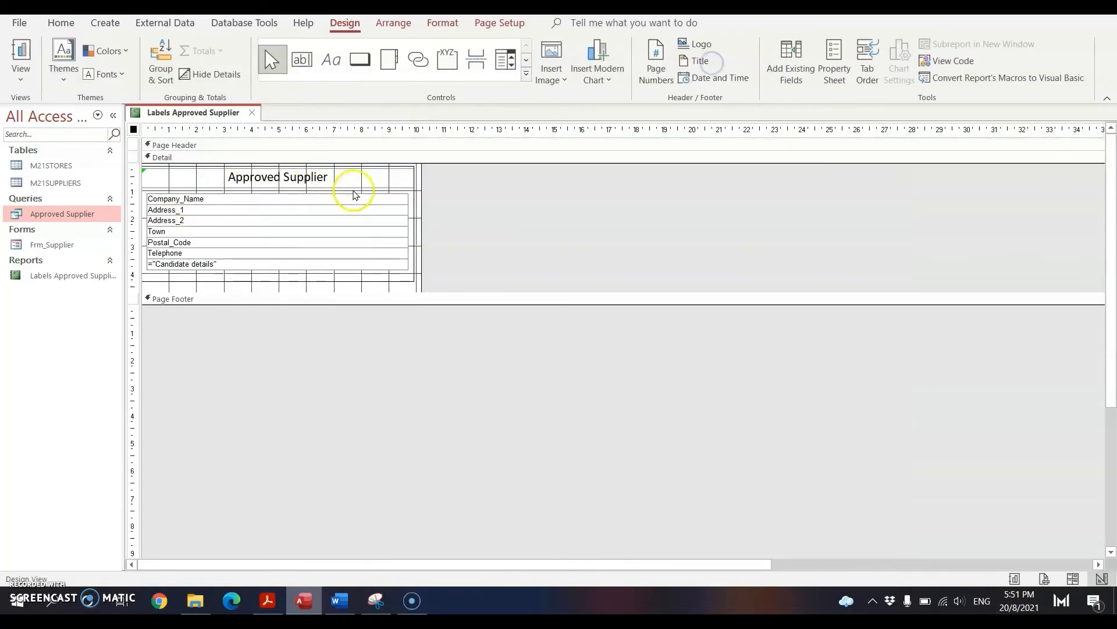
# Pull the report's right edge in to about 10 cm and narrow the rectangle to about 9.7 cm.
pyautogui.moveTo(422, 187); pyautogui.dragTo(417, 185)
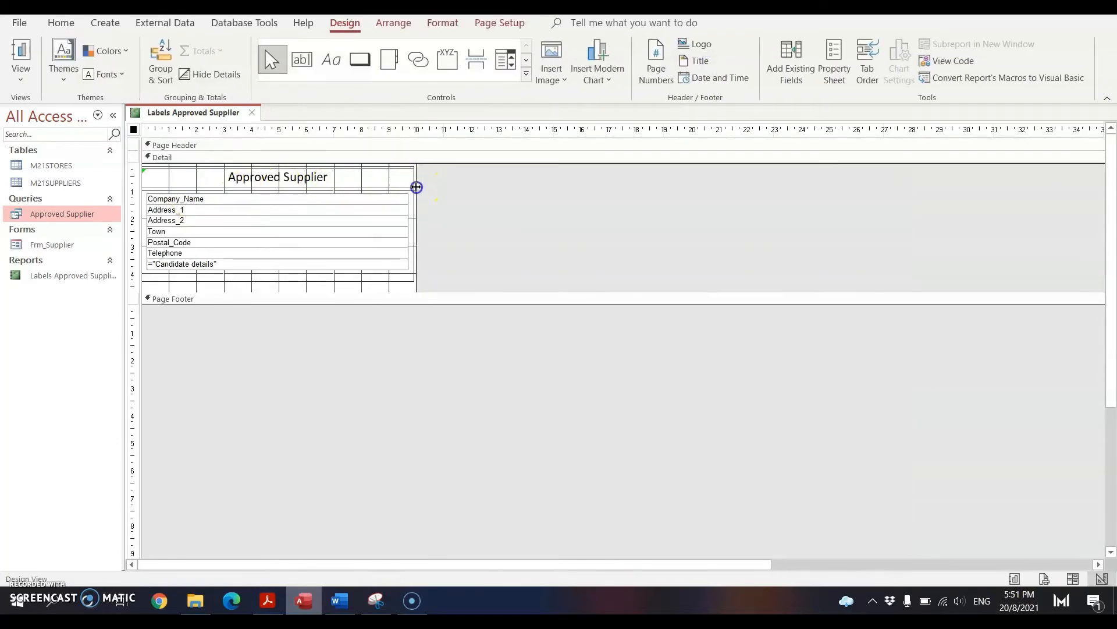
pyautogui.click(411, 216)
pyautogui.click(406, 282)
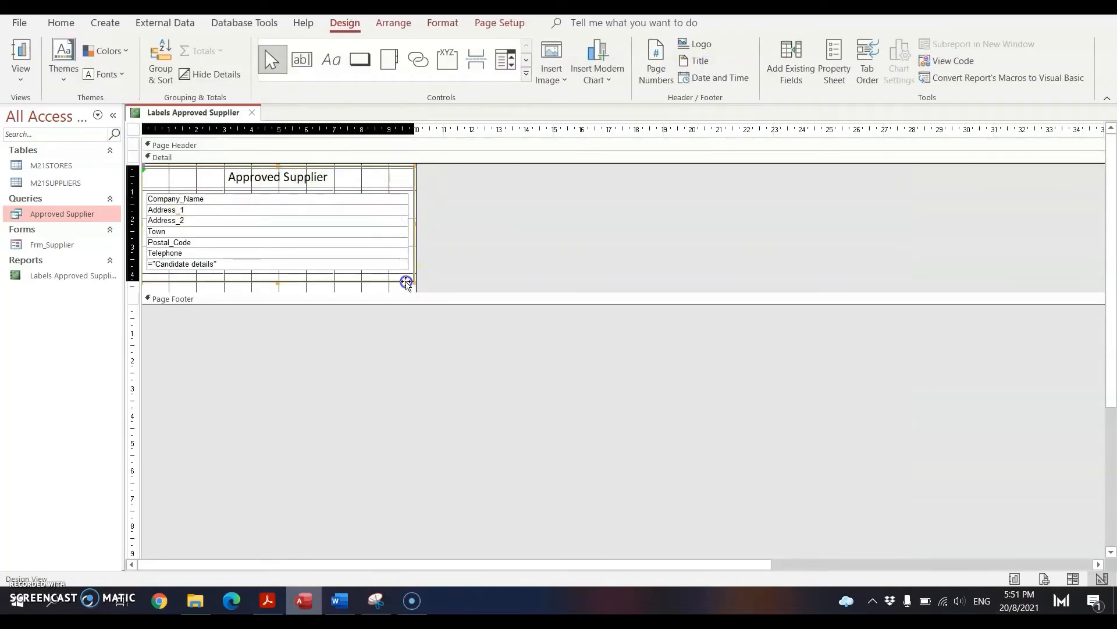
pyautogui.moveTo(414, 222); pyautogui.dragTo(410, 223)
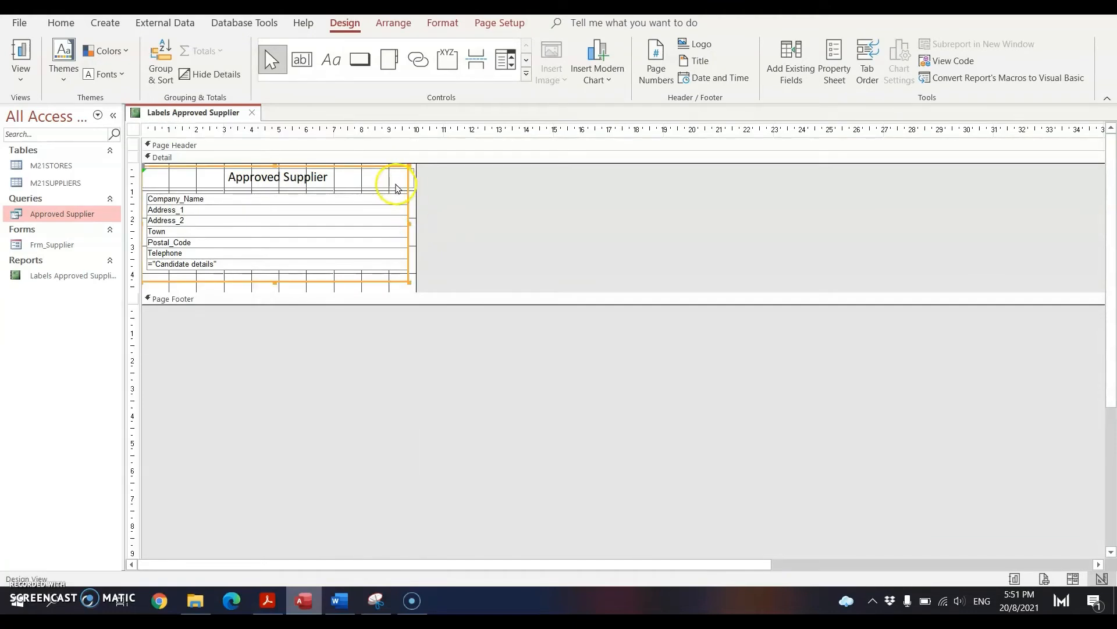
# Narrow the Approved Supplier heading box and the report width to about 9.7 cm, and check the labels in print preview.
pyautogui.click(396, 185)
pyautogui.moveTo(412, 186); pyautogui.dragTo(410, 202)
pyautogui.click(415, 192)
pyautogui.click(558, 249)
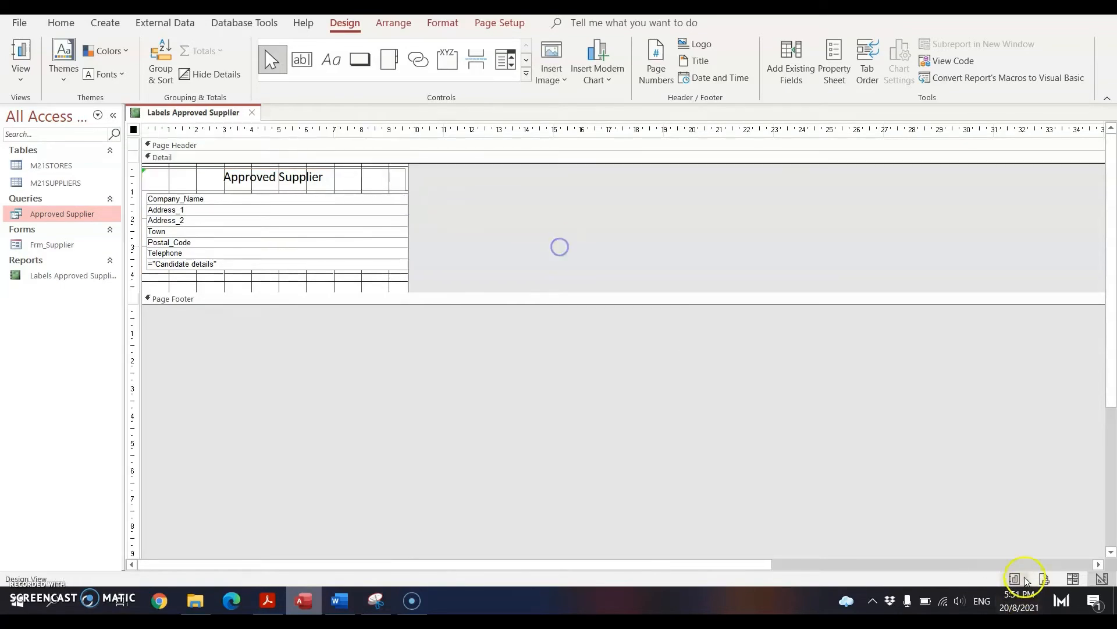
pyautogui.click(1055, 581)
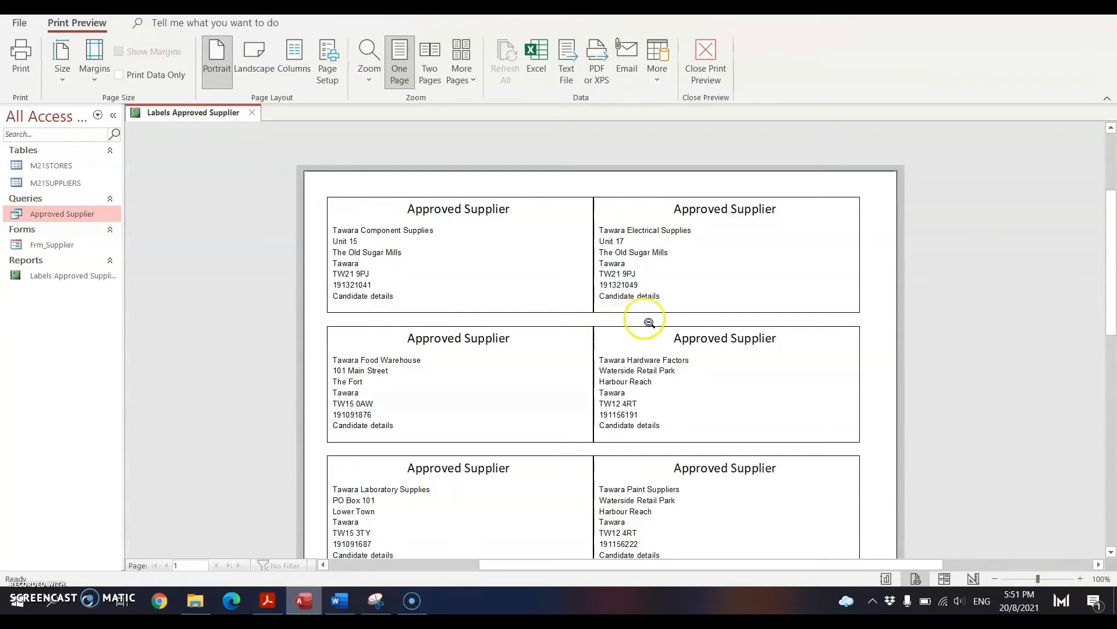
pyautogui.click(683, 74)
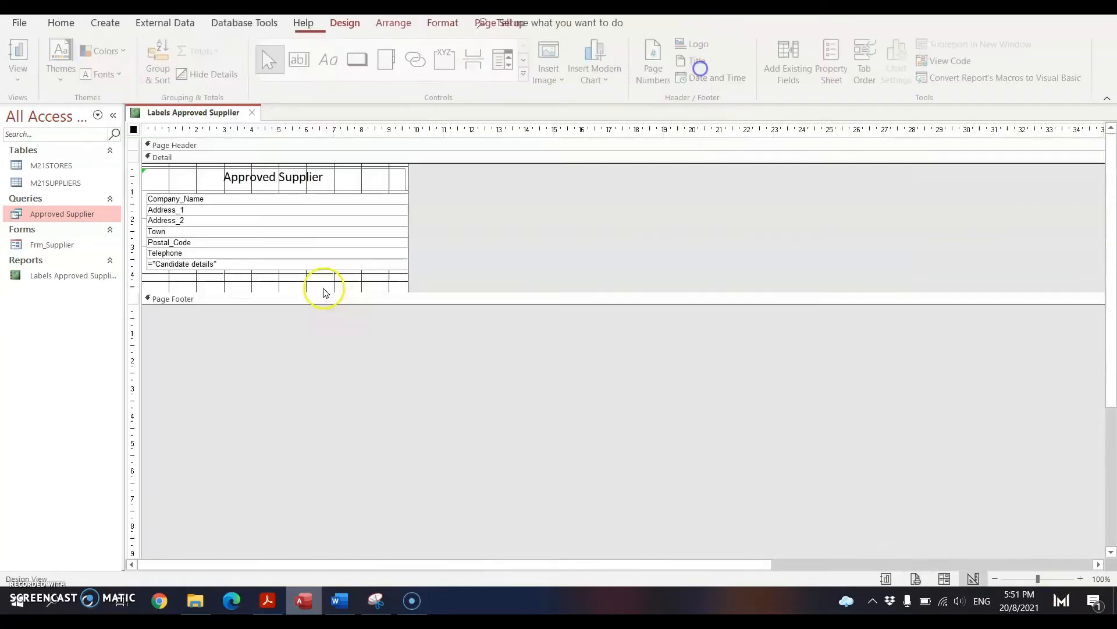
# Nudge the seven lines from Company_Name to Candidate details slightly left without the heading or rectangle, and check all labels in print preview.
pyautogui.click(383, 267)
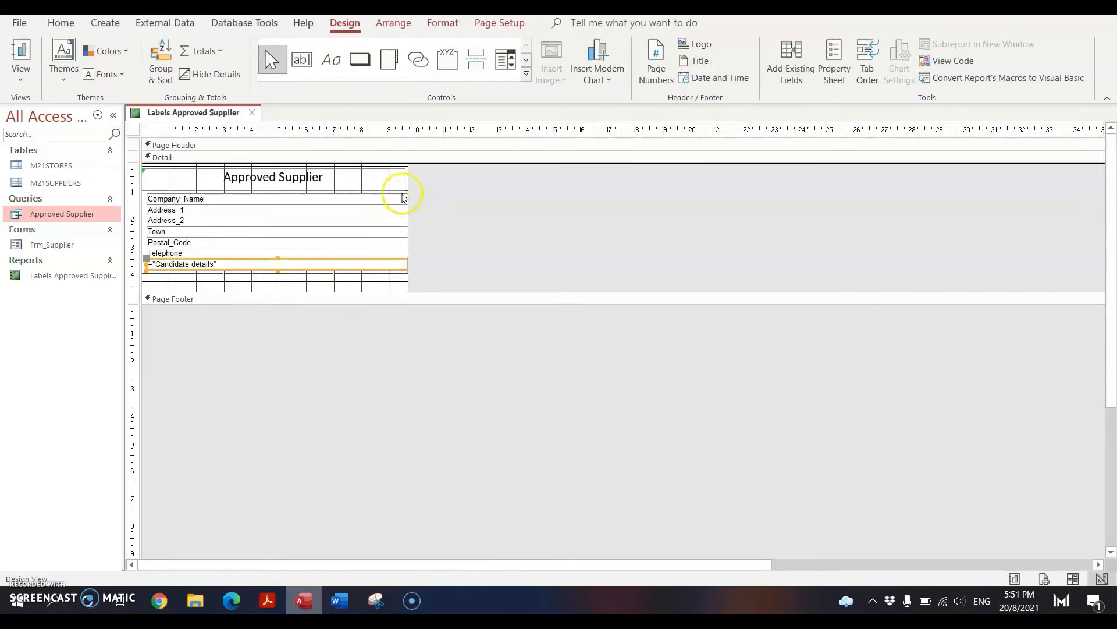
pyautogui.click(378, 198)
pyautogui.click(356, 210)
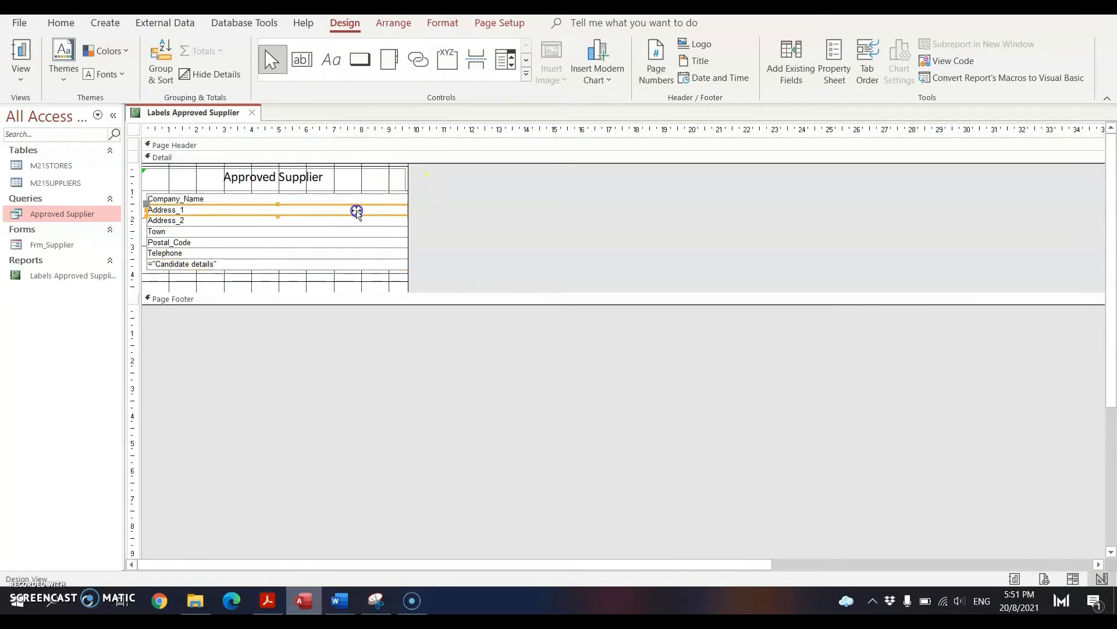
pyautogui.moveTo(456, 189); pyautogui.dragTo(284, 281)
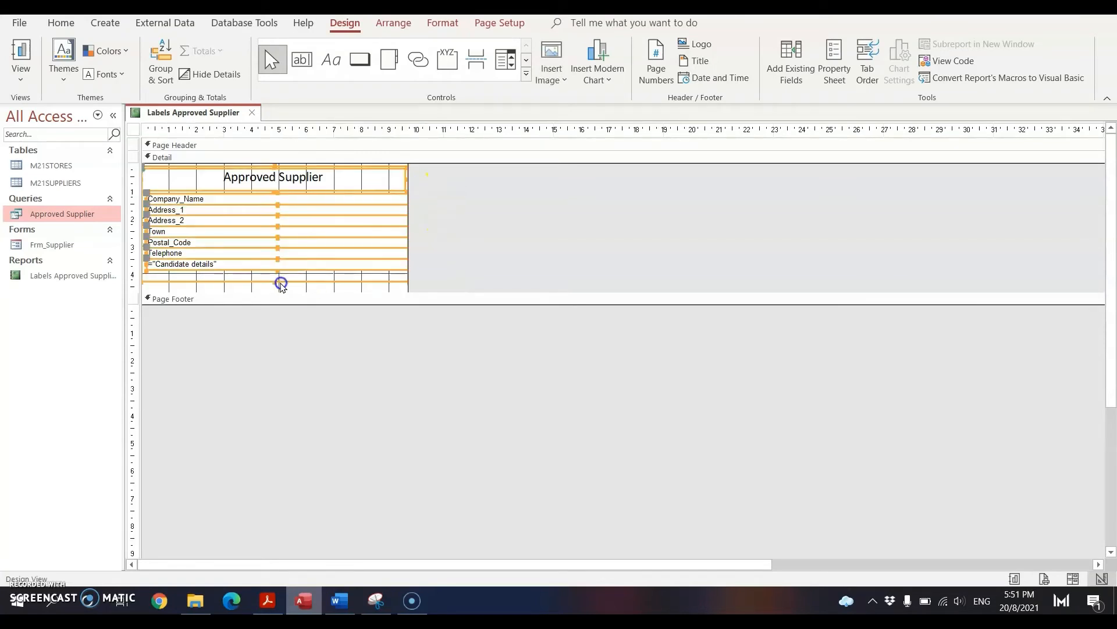
pyautogui.keyDown('shift'); pyautogui.click(321, 185); pyautogui.keyUp('shift')
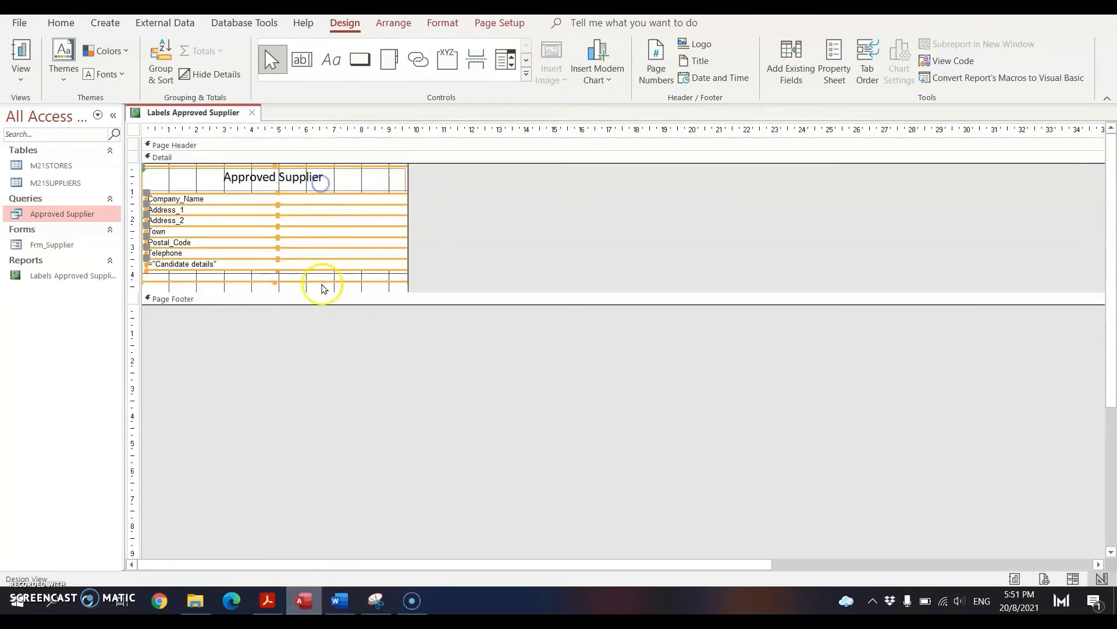
pyautogui.keyDown('shift'); pyautogui.click(322, 282); pyautogui.keyUp('shift')
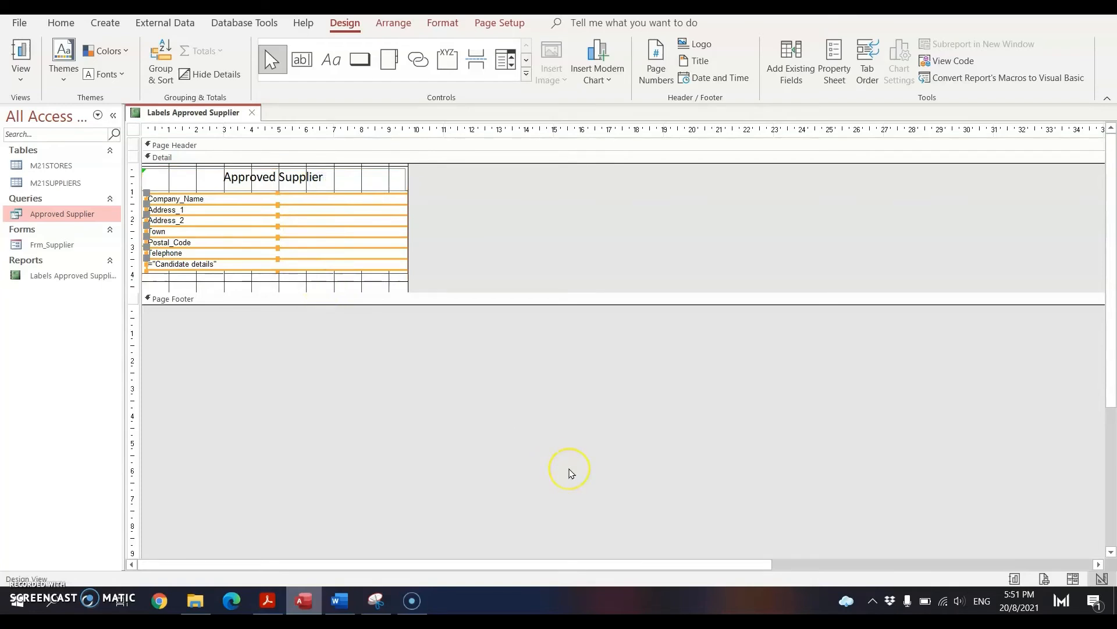
pyautogui.press('Left')
pyautogui.click(611, 216)
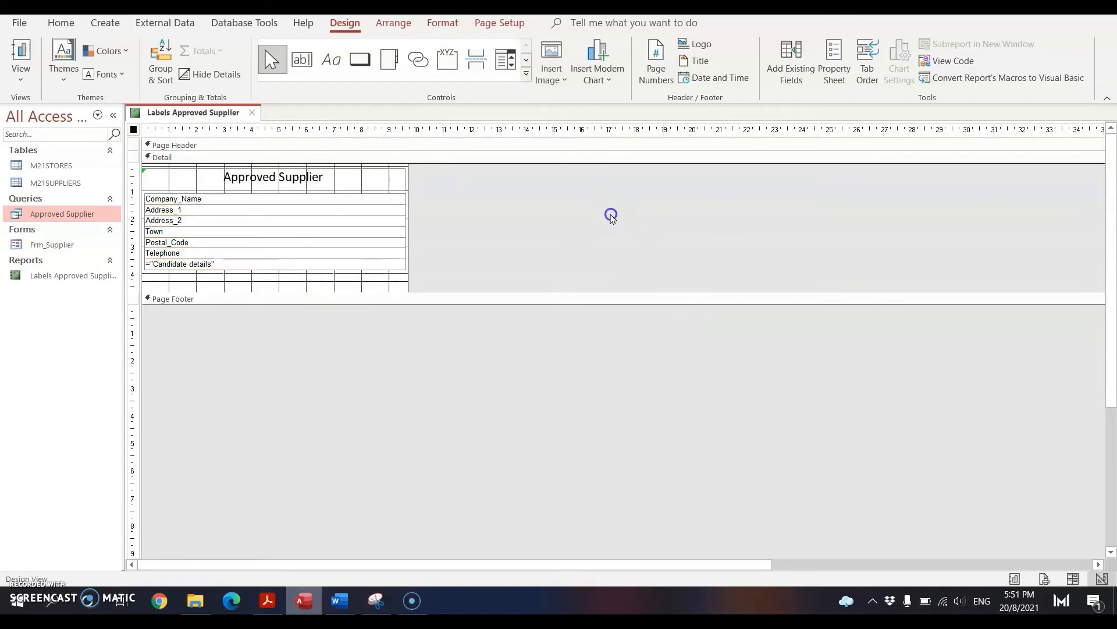
pyautogui.click(1044, 578)
pyautogui.scroll(-5, 740, 323)
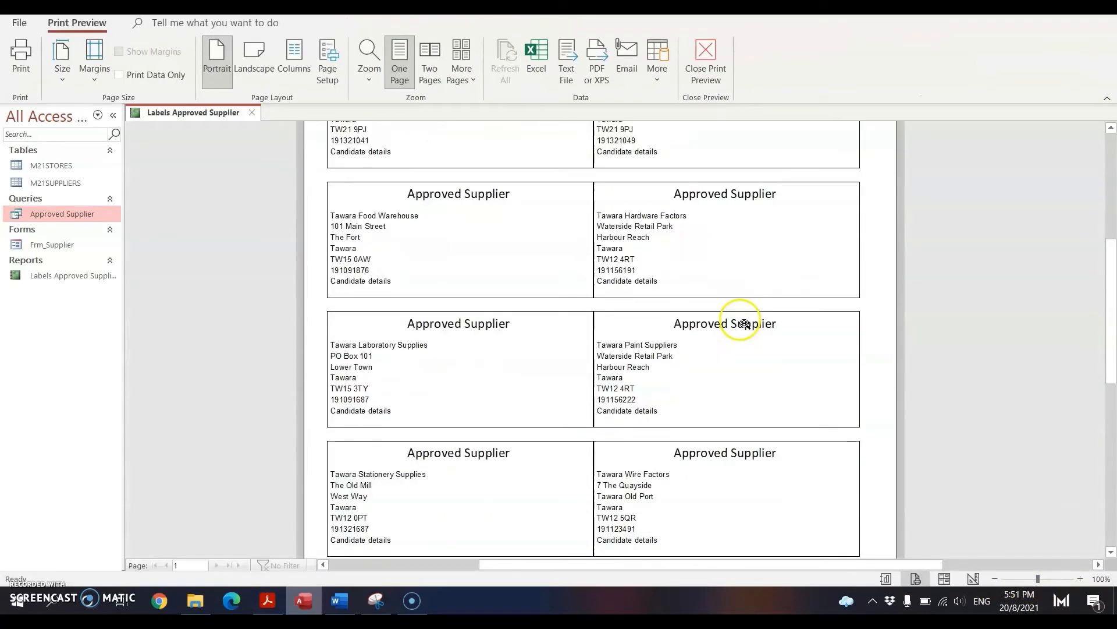
pyautogui.scroll(2, 740, 323)
pyautogui.click(735, 323)
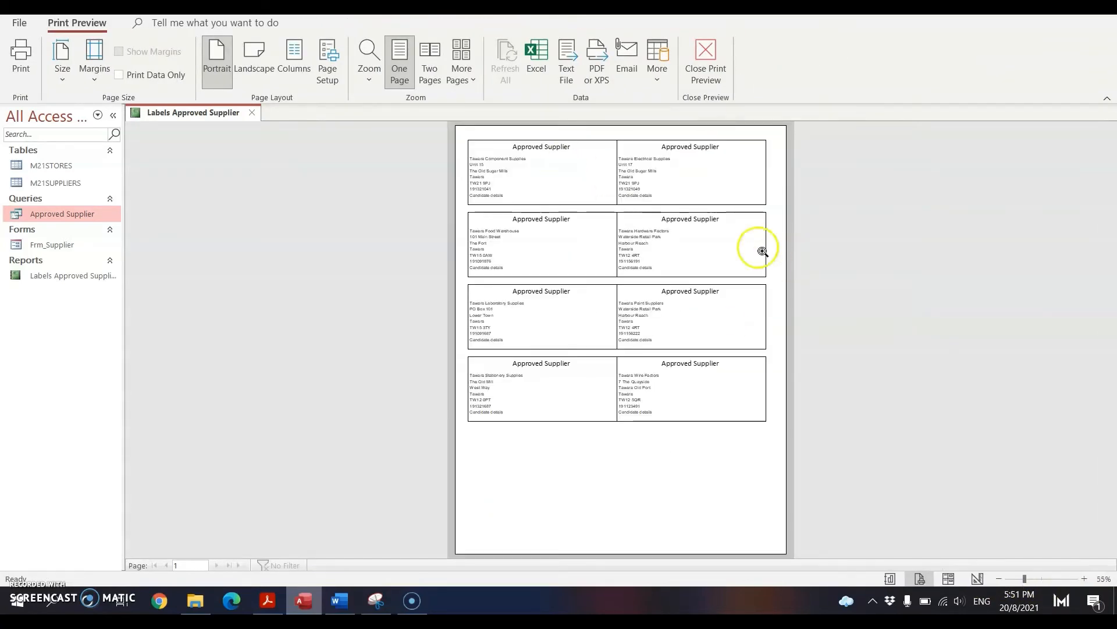
# Narrow the Approved Supplier heading and the seven lines from Company_Name to Candidate details so they end at about 9.4 cm.
pyautogui.click(711, 64)
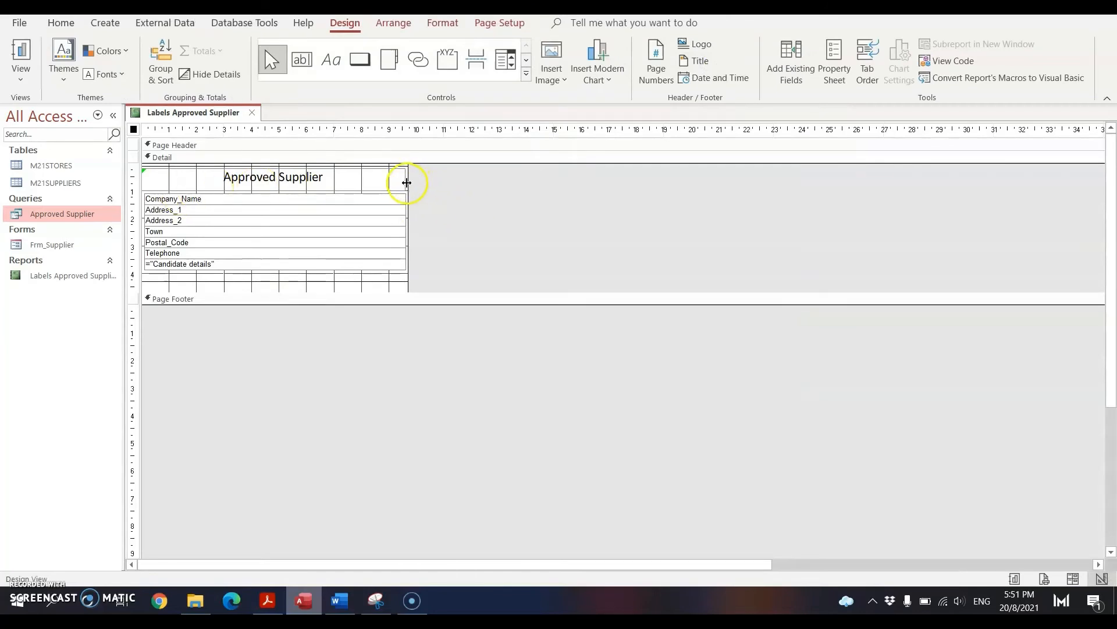
pyautogui.click(399, 177)
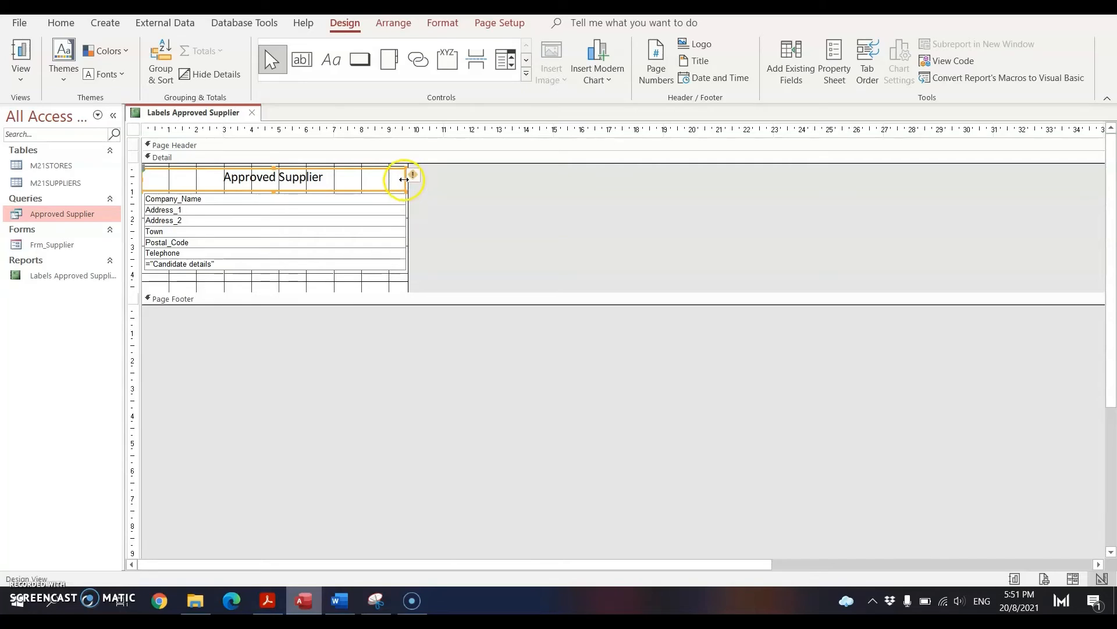
pyautogui.moveTo(403, 180); pyautogui.dragTo(327, 274)
pyautogui.click(399, 200)
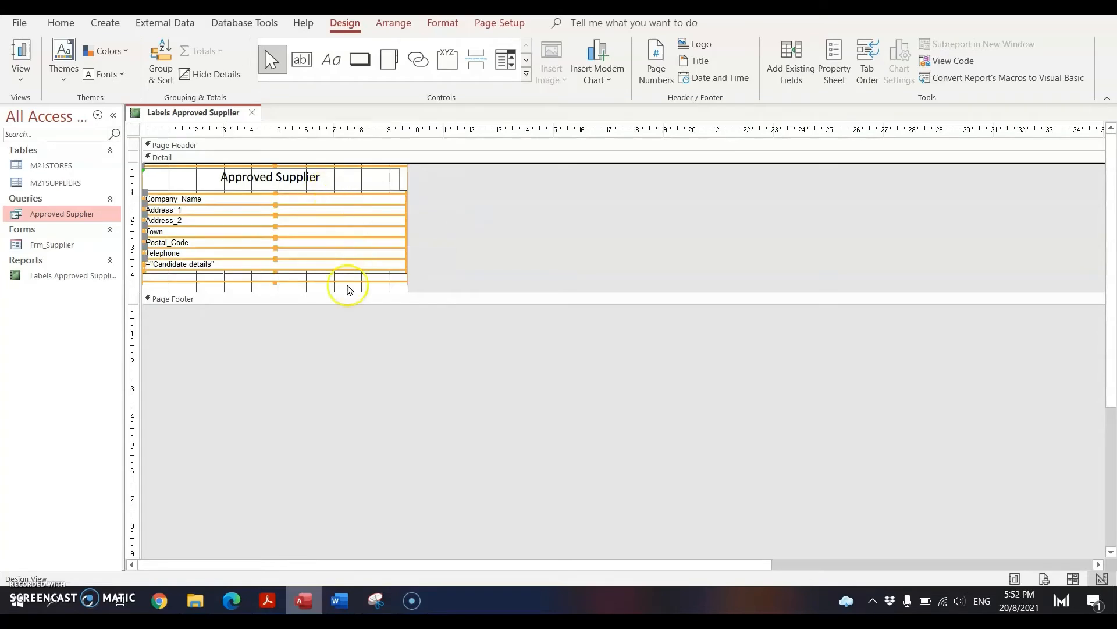
pyautogui.keyDown('shift'); pyautogui.click(353, 281); pyautogui.keyUp('shift')
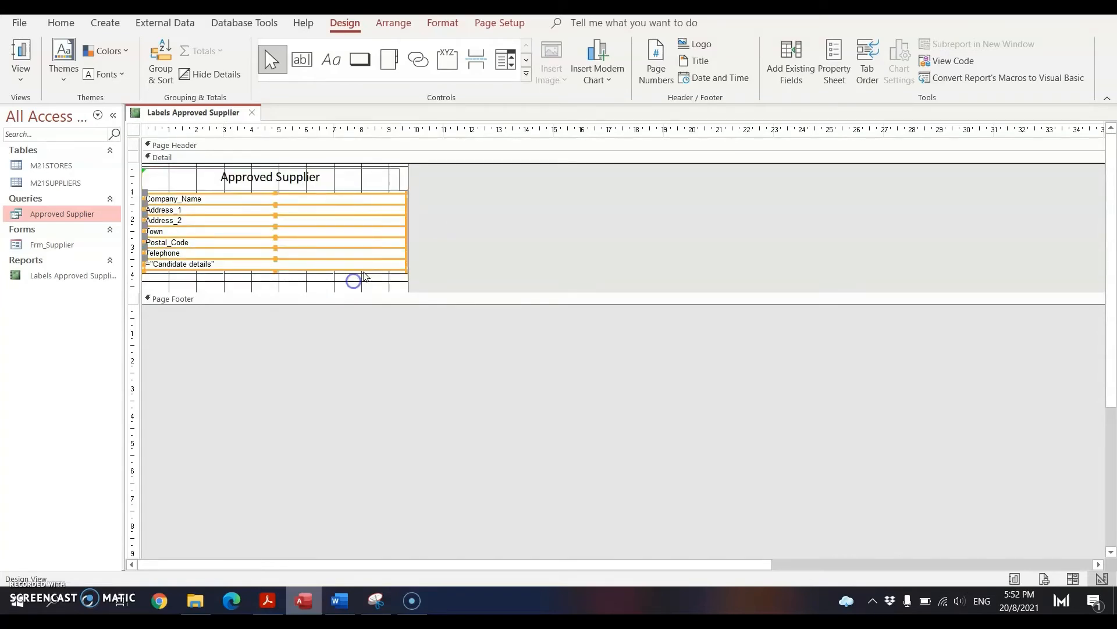
pyautogui.moveTo(405, 231); pyautogui.dragTo(399, 233)
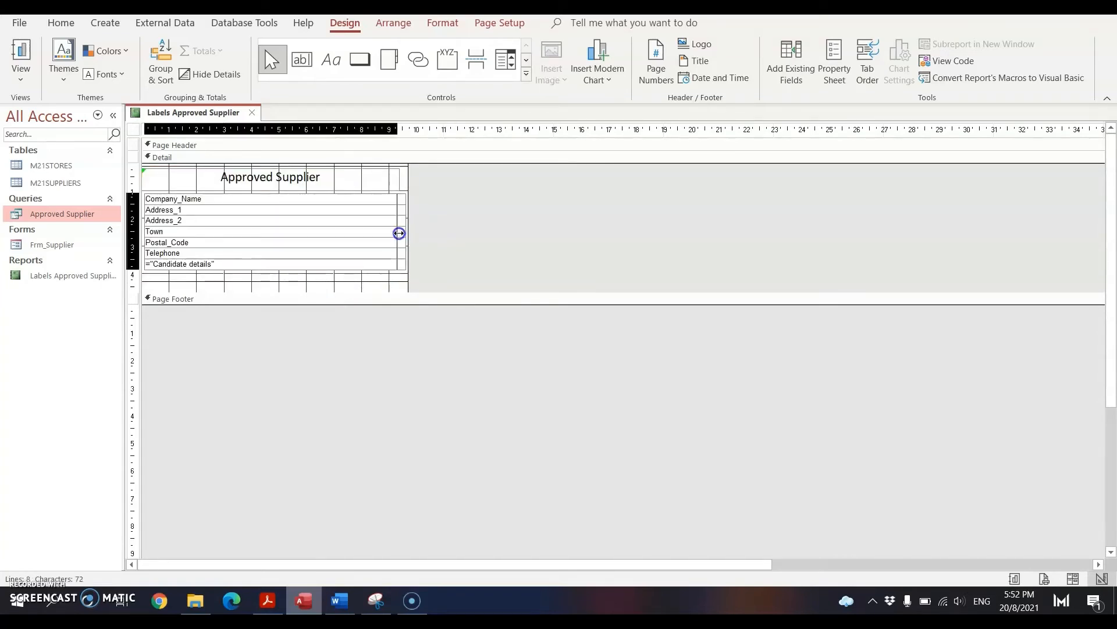
pyautogui.click(417, 184)
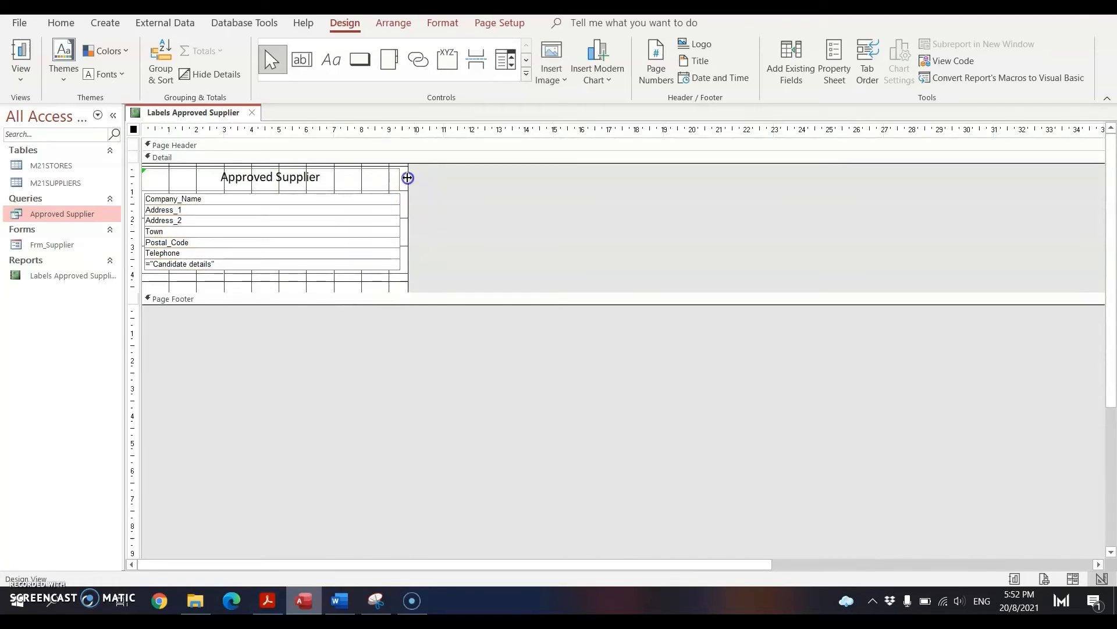
# Narrow the border rectangle around the label to about 9.5 cm and check the labels in print preview.
pyautogui.click(356, 278)
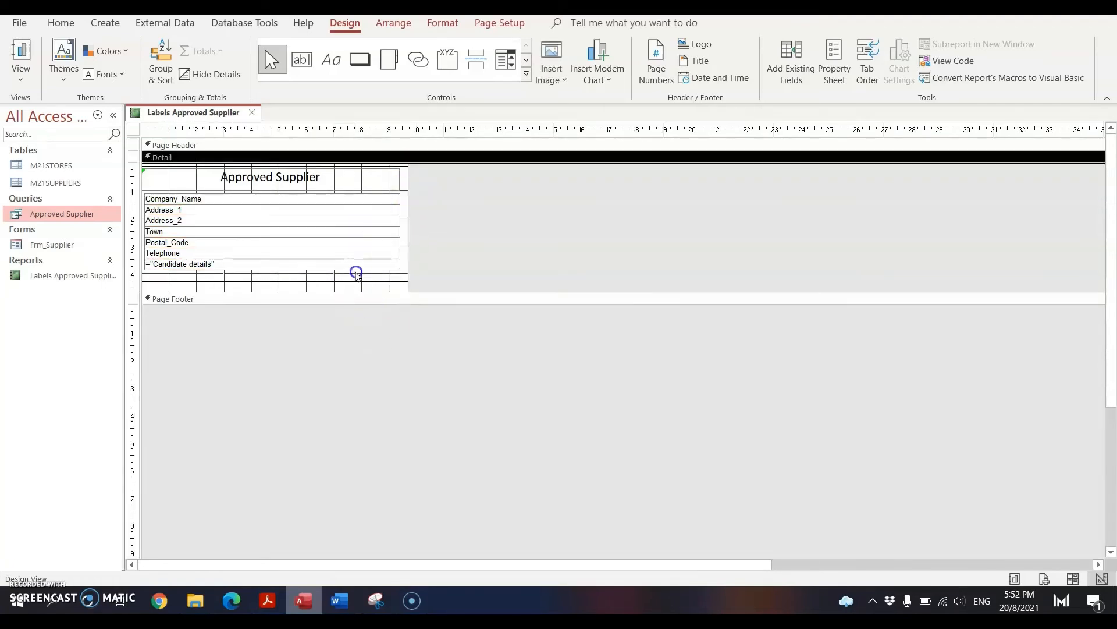
pyautogui.click(374, 273)
pyautogui.click(397, 270)
pyautogui.click(404, 272)
pyautogui.click(405, 169)
pyautogui.click(405, 168)
pyautogui.click(402, 166)
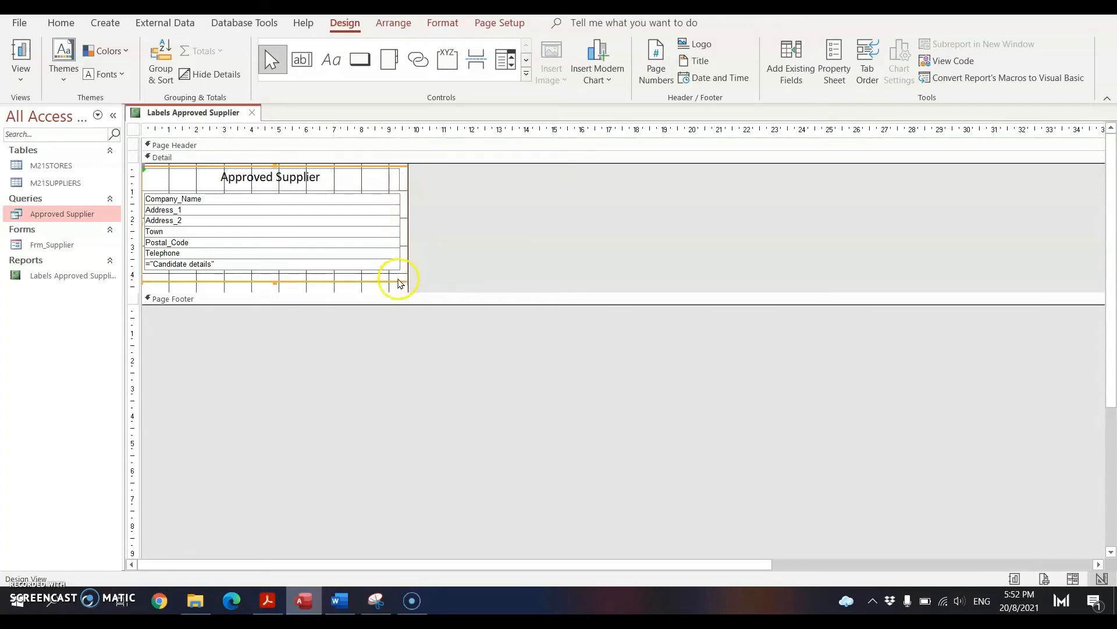
pyautogui.click(405, 282)
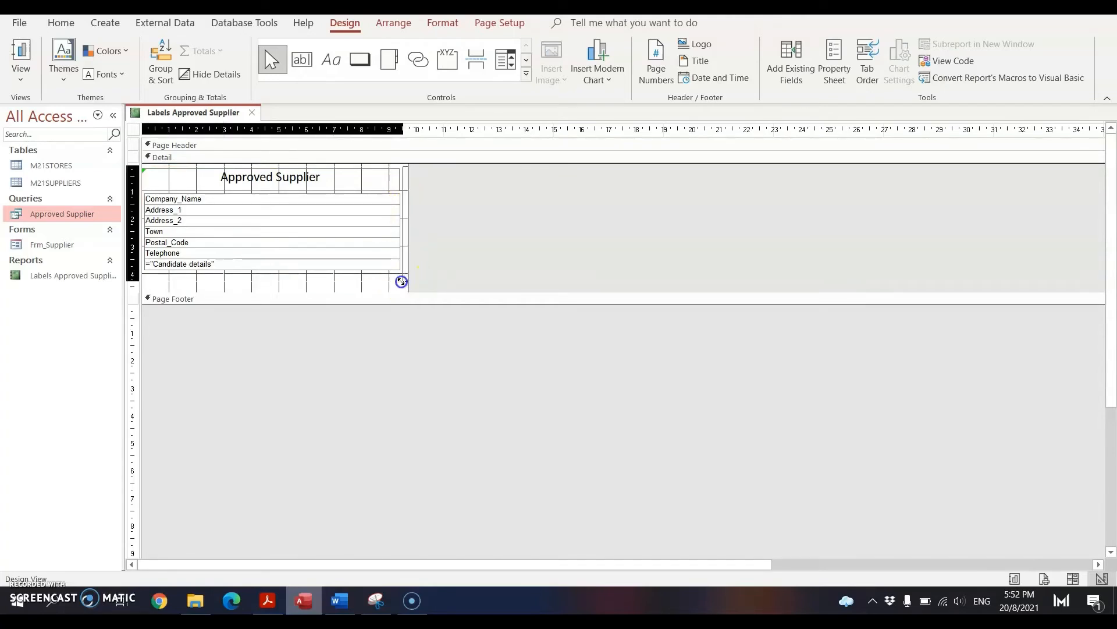
pyautogui.moveTo(402, 282); pyautogui.dragTo(402, 282)
pyautogui.click(495, 271)
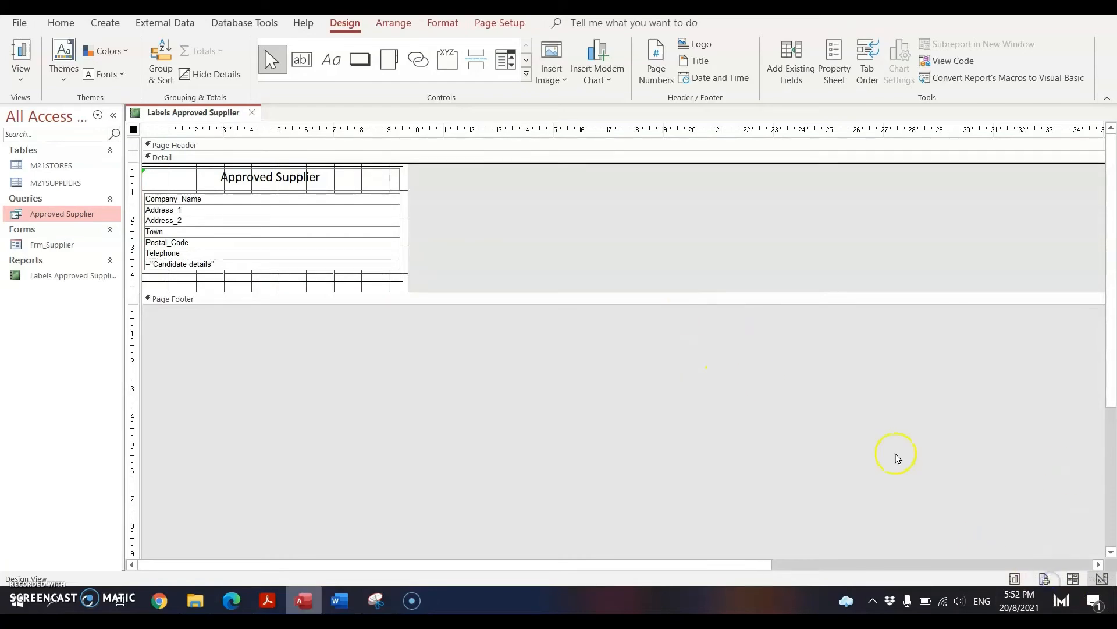
pyautogui.click(1045, 578)
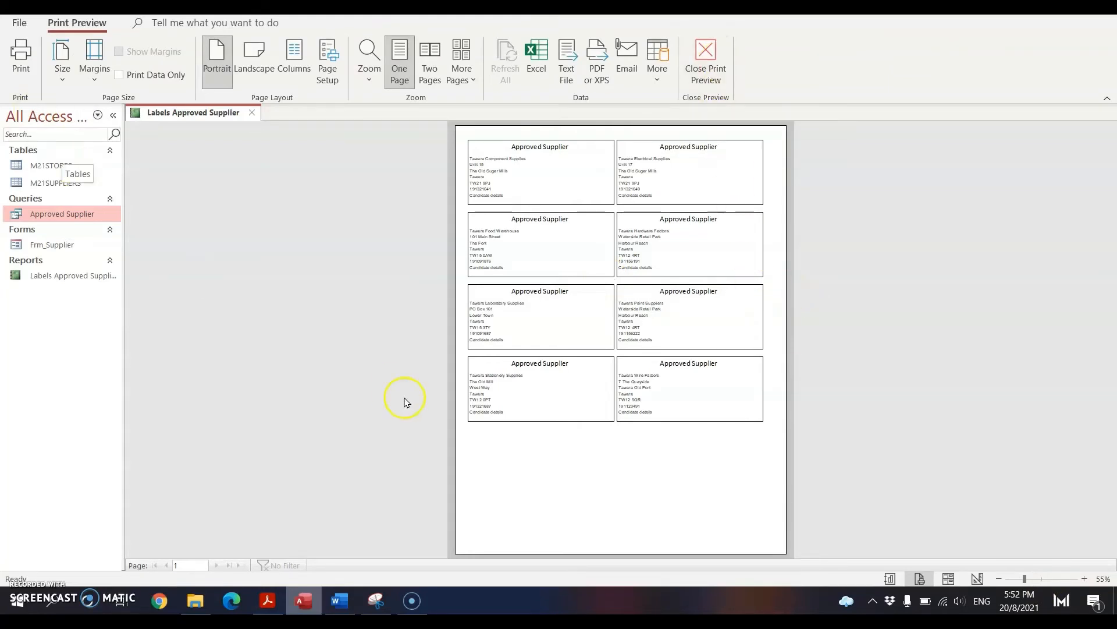
# Export the previewed labels report as a PDF named Printout 2 in the Paper 2 folder.
pyautogui.click(711, 70)
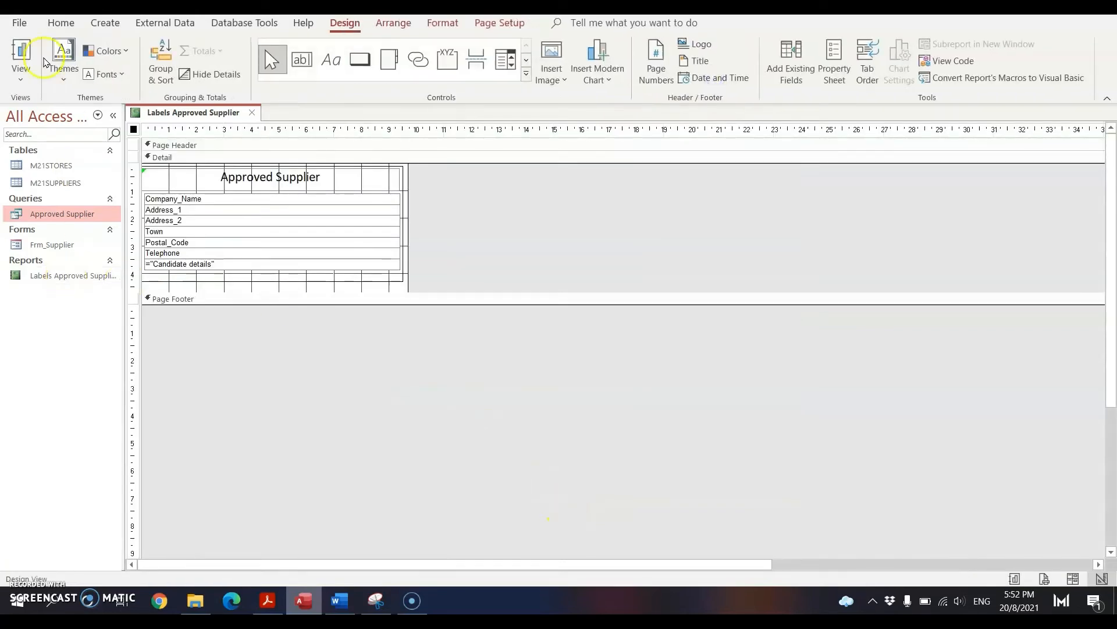
pyautogui.click(1044, 577)
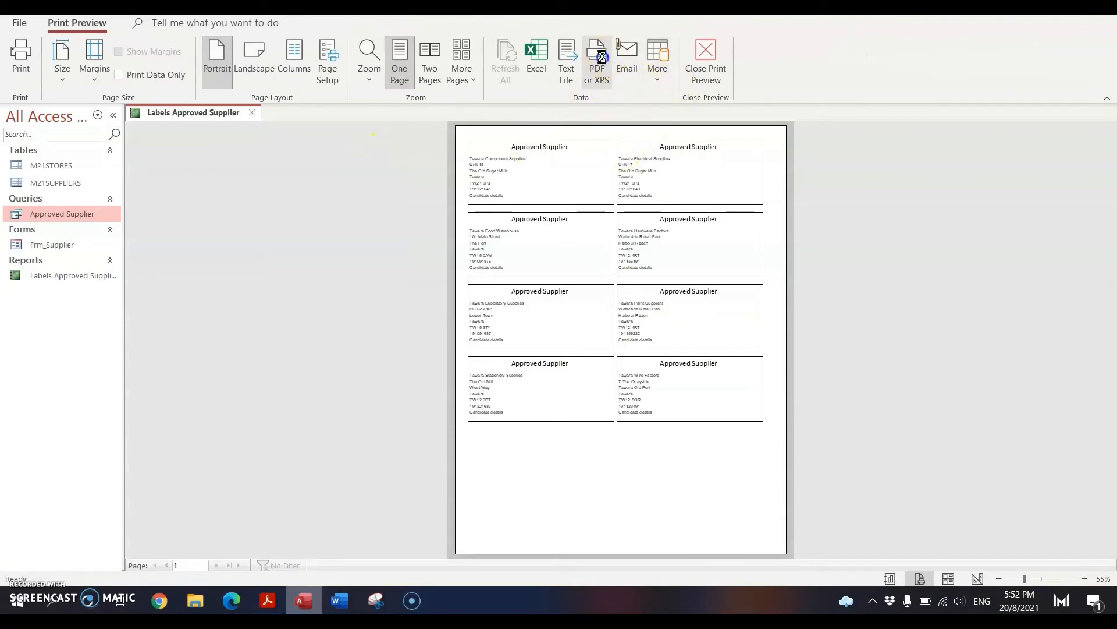
pyautogui.click(599, 56)
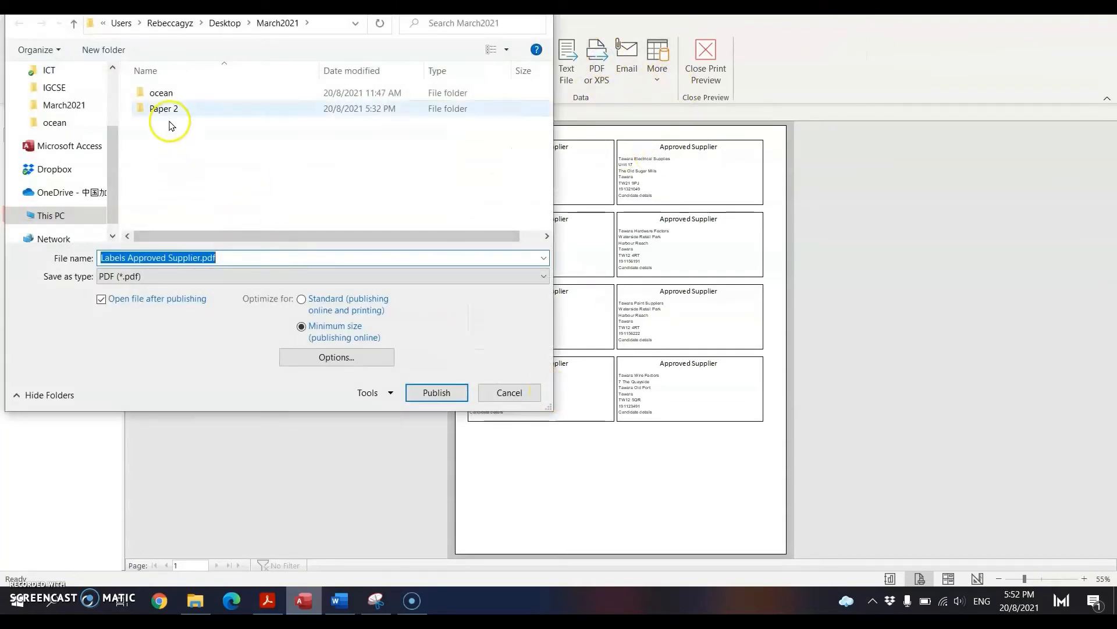
pyautogui.doubleClick(167, 109)
pyautogui.click(227, 260)
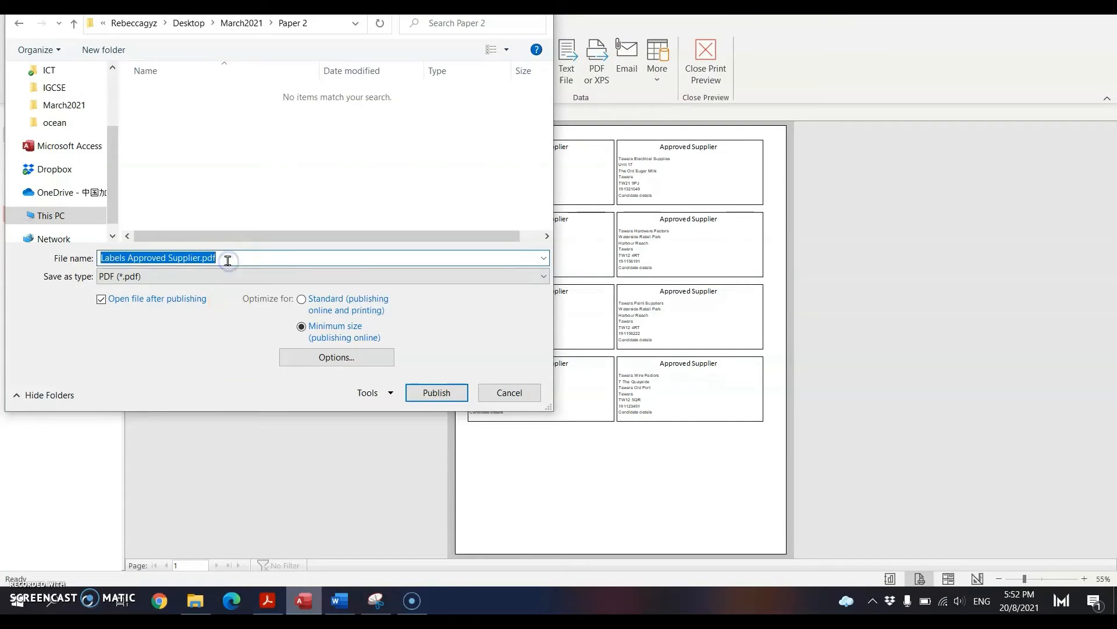
pyautogui.write('Printout')
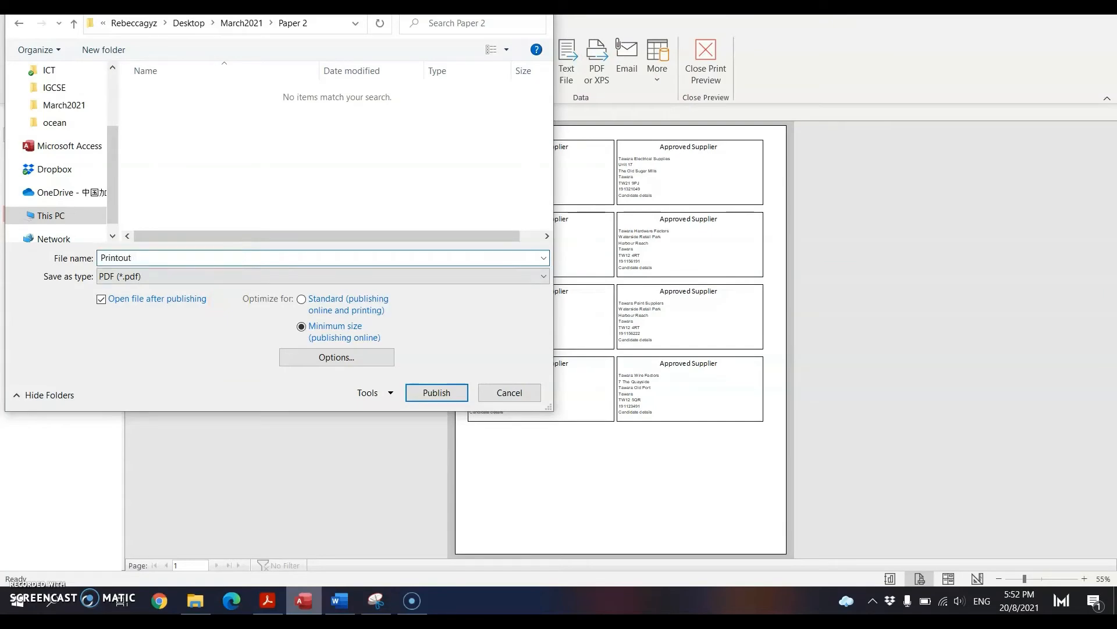
pyautogui.write(' 2')
pyautogui.press('Return')
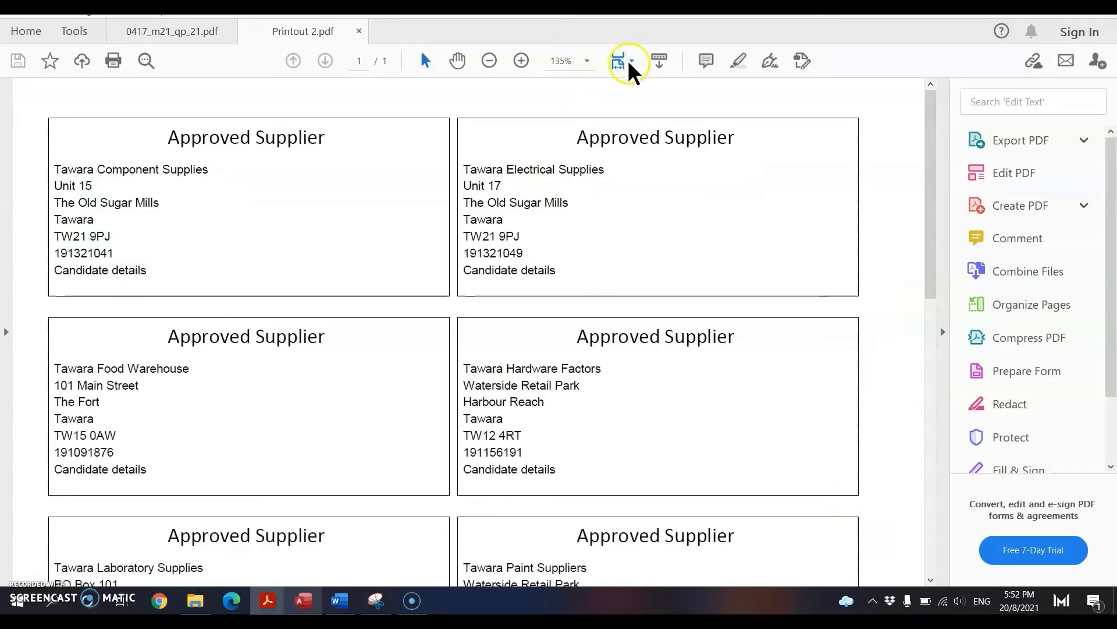
# Fit the whole page of Printout 2.pdf in view to check the label layout.
pyautogui.click(630, 63)
pyautogui.click(649, 108)
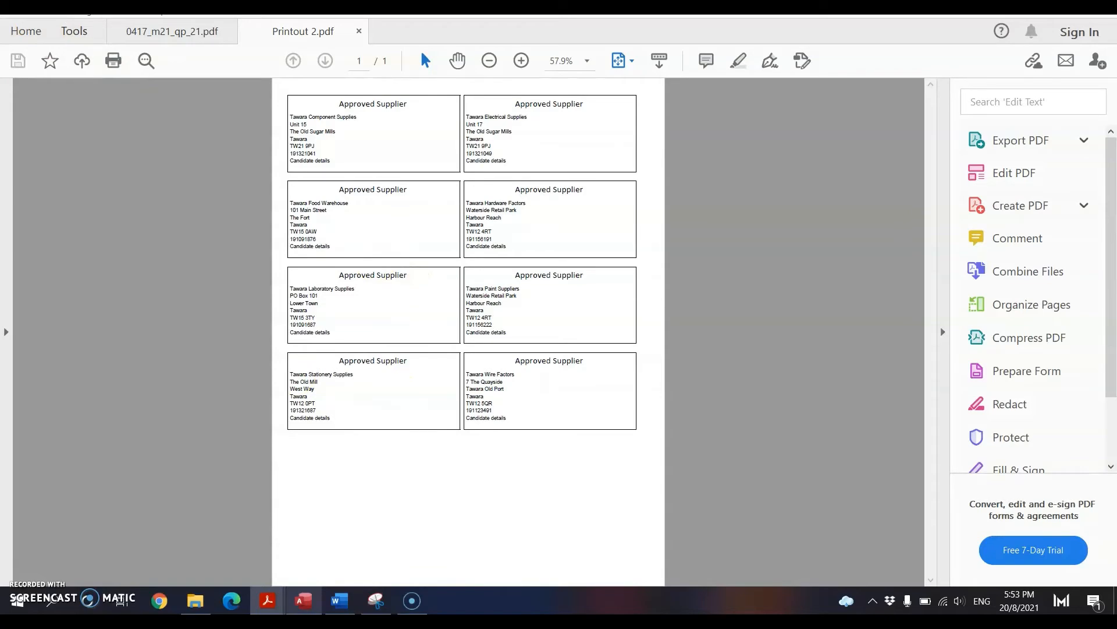
pyautogui.hotkey('alt', 'p')
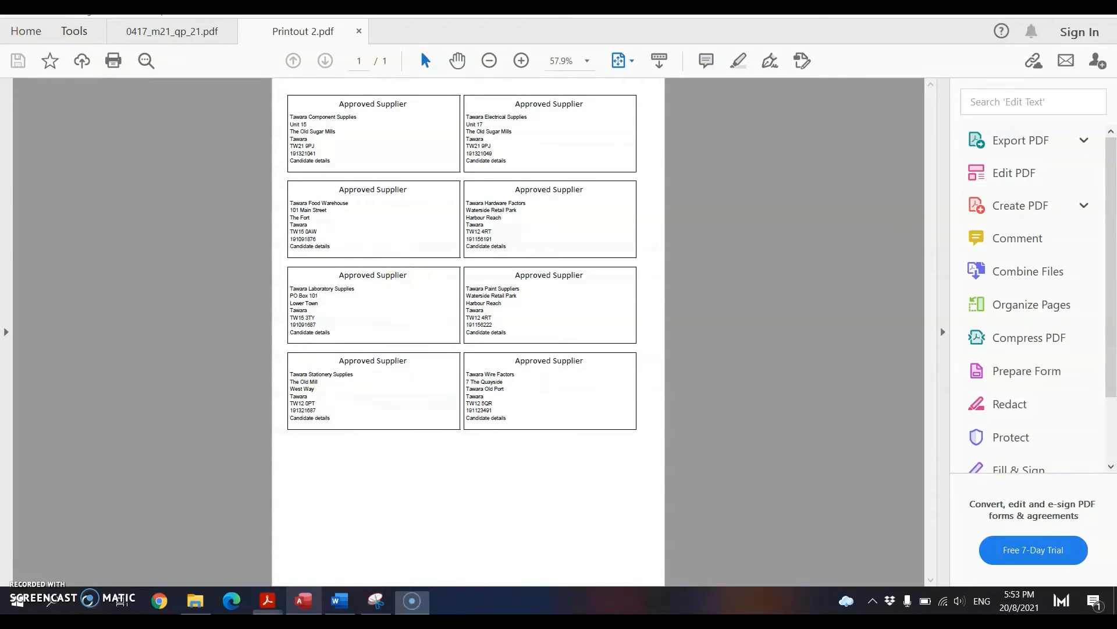
# In question 17 of 0417_m21_qp_21.pdf, highlight "fields from both tables", "tabular report", "Order_Value" and "Net_Price multiplied by the Reorder_No".
pyautogui.click(182, 35)
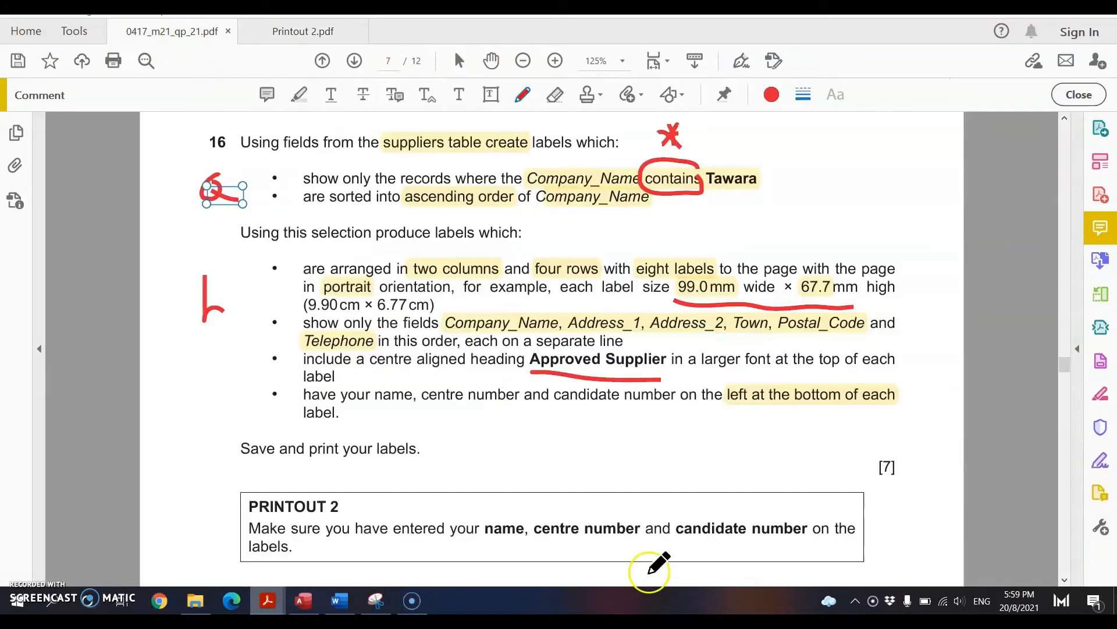
pyautogui.scroll(-10, 606, 491)
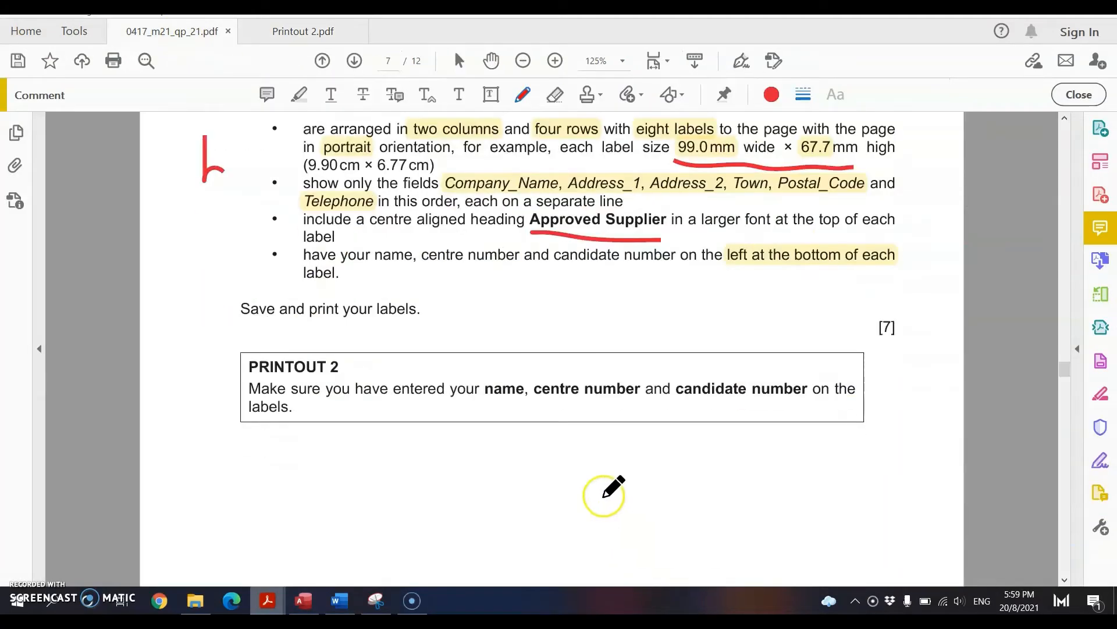
pyautogui.scroll(-4, 520, 430)
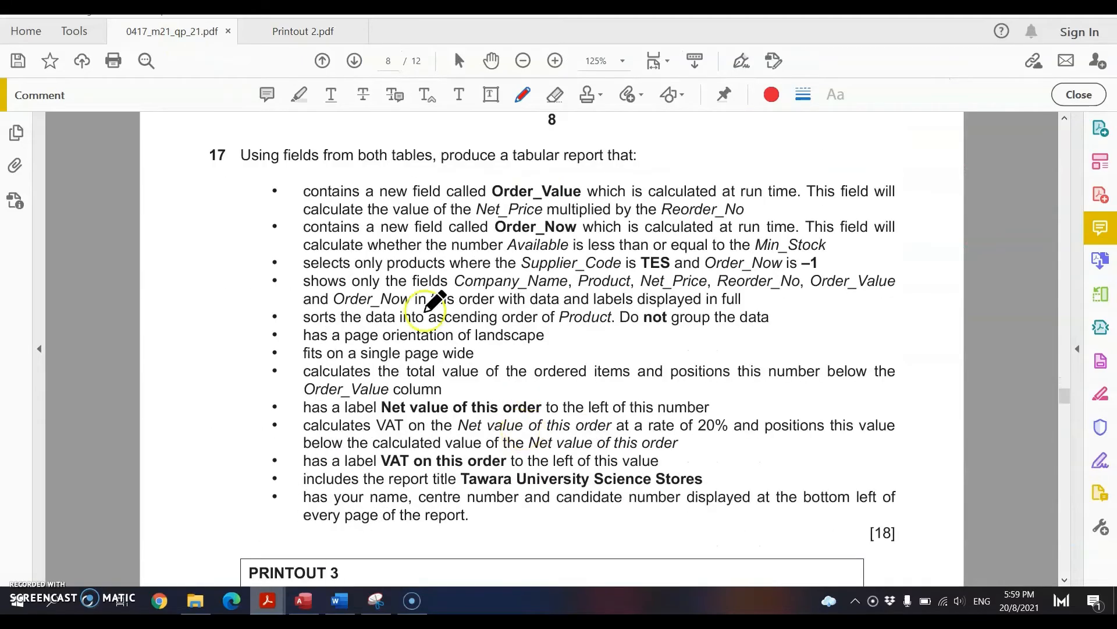
pyautogui.click(300, 95)
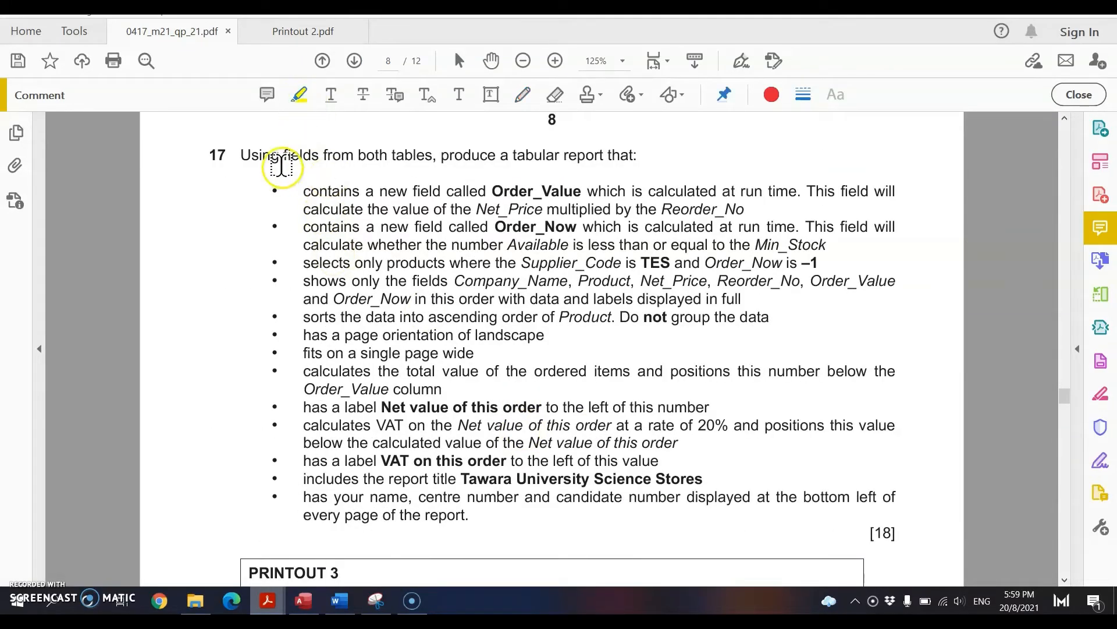
pyautogui.moveTo(285, 156); pyautogui.dragTo(424, 156)
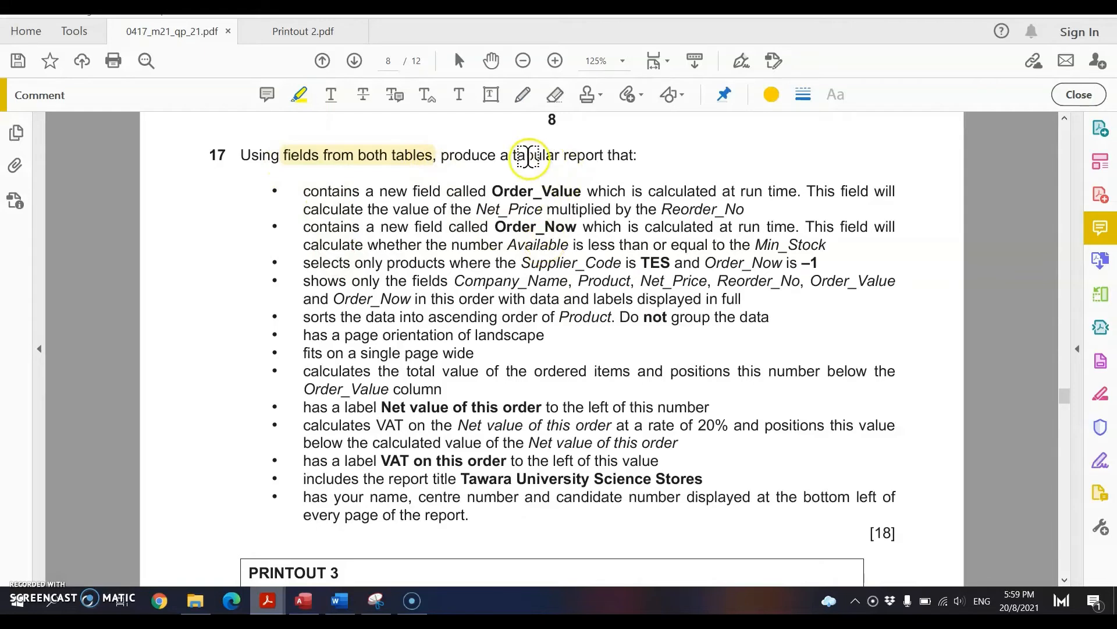
pyautogui.moveTo(513, 156); pyautogui.dragTo(604, 156)
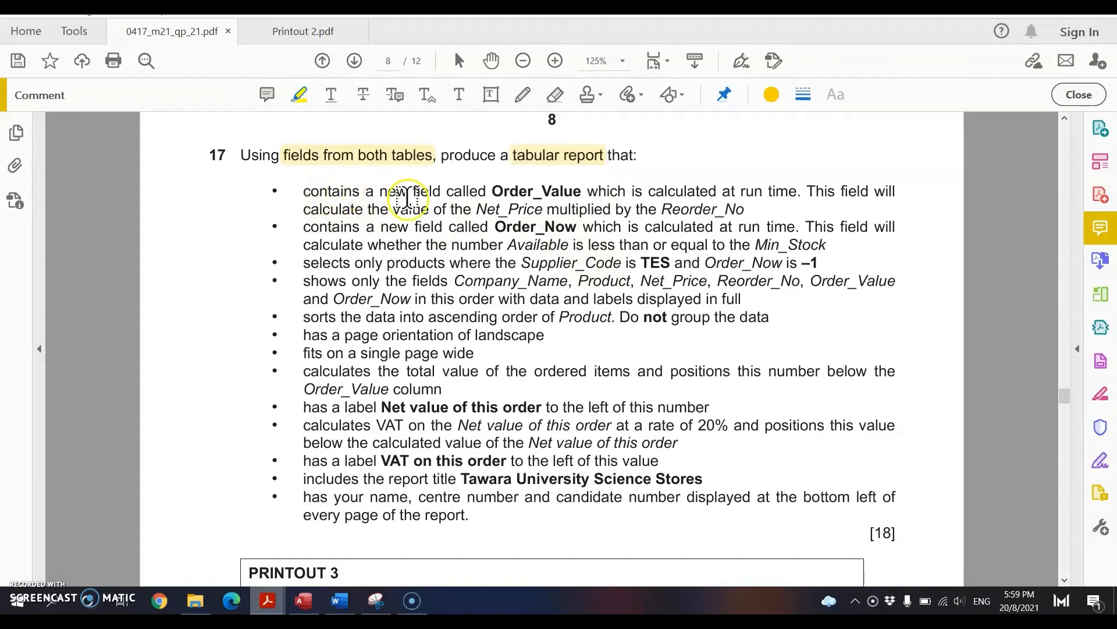
pyautogui.moveTo(494, 192); pyautogui.dragTo(582, 189)
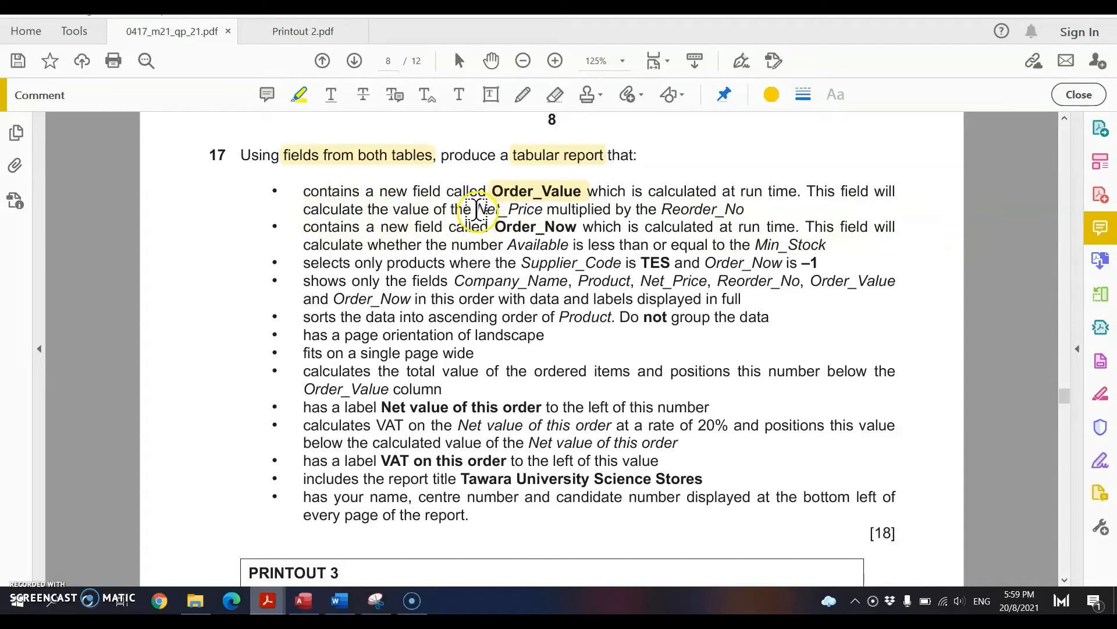
pyautogui.moveTo(476, 209); pyautogui.dragTo(746, 210)
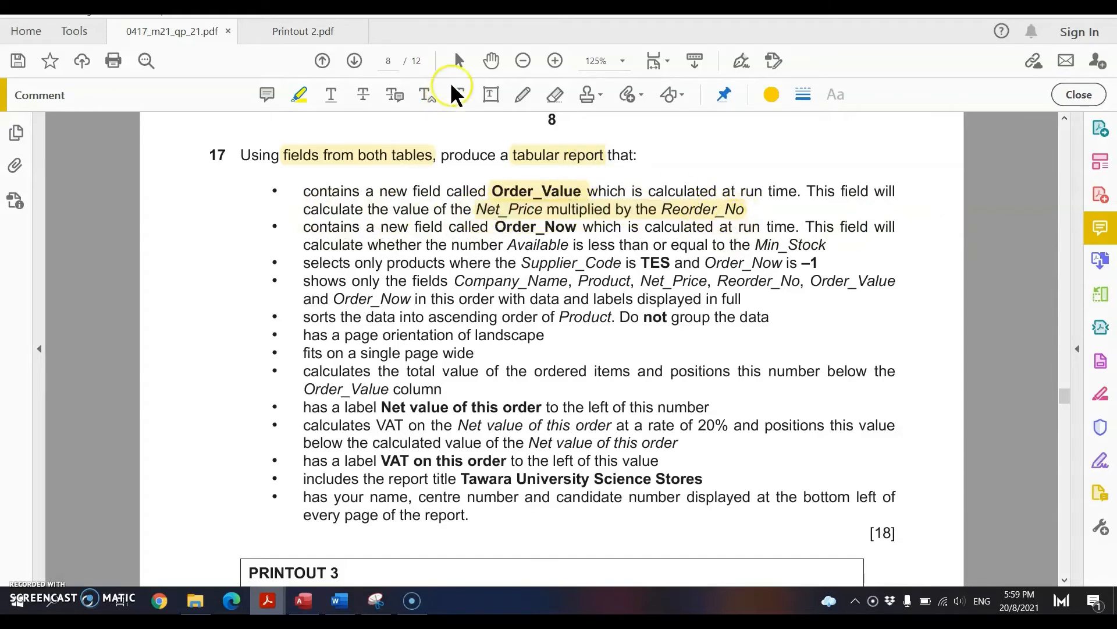
# Add a text box above question 17's first bullet reading "Order_Value: [Net_Price]*[Reorder_No]", and widen it to fit on one line.
pyautogui.click(494, 95)
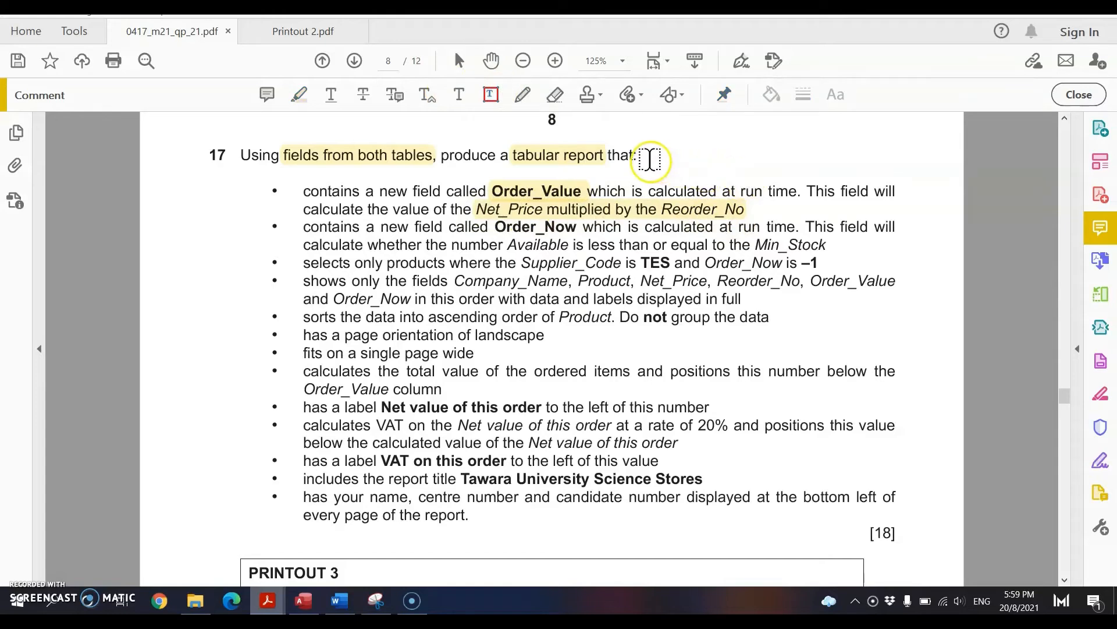
pyautogui.click(653, 164)
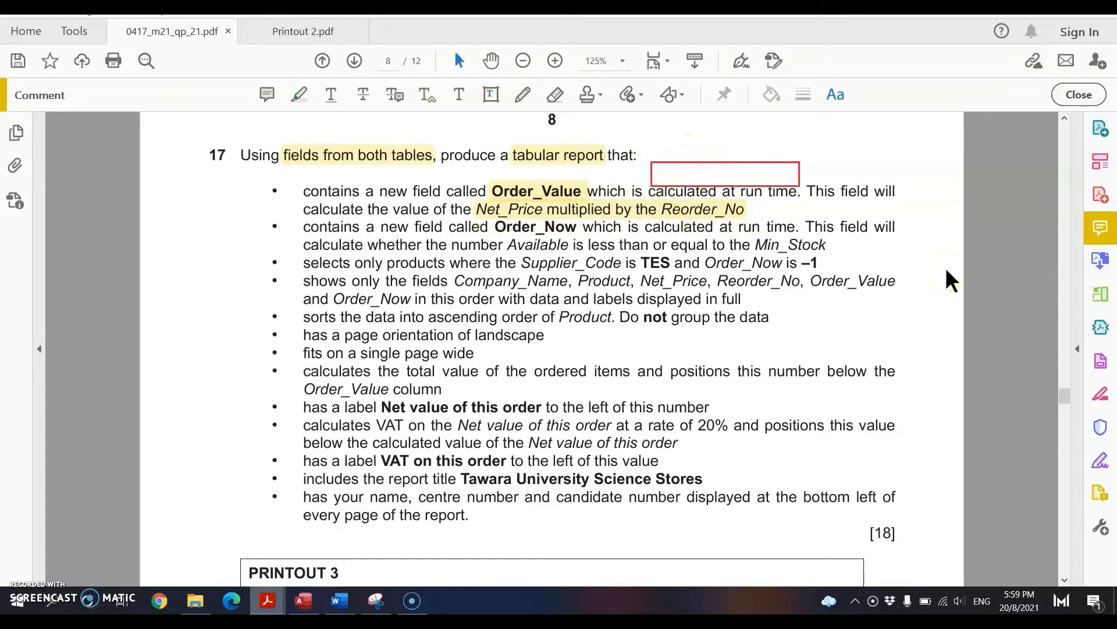
pyautogui.write('Order')
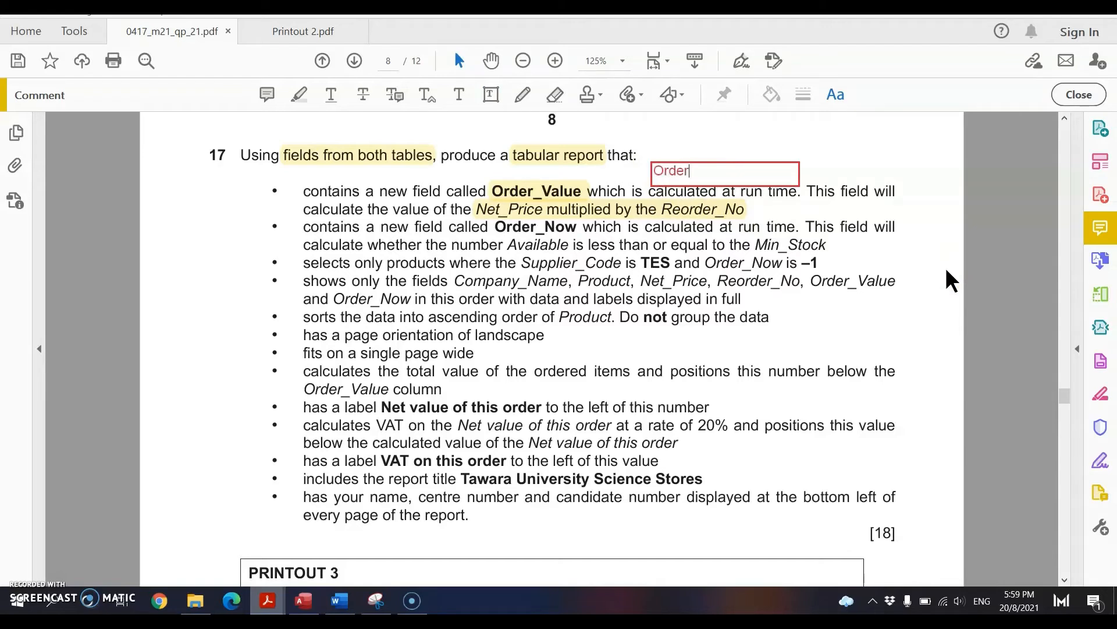
pyautogui.write('_Value: [Net_P')
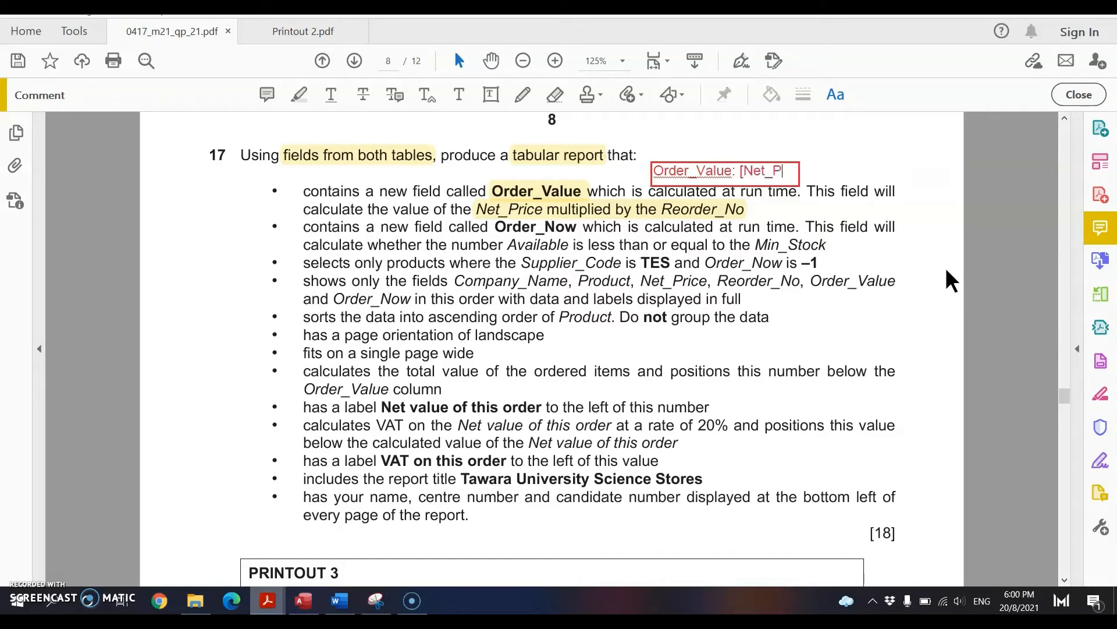
pyautogui.write('rice]*[R')
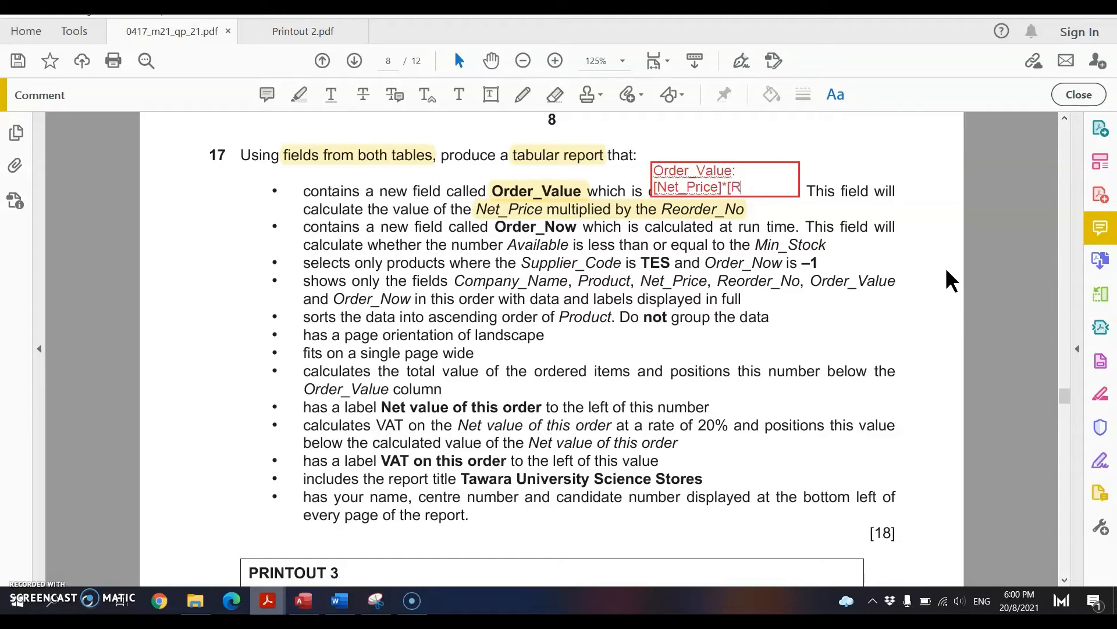
pyautogui.write('eorder_No')
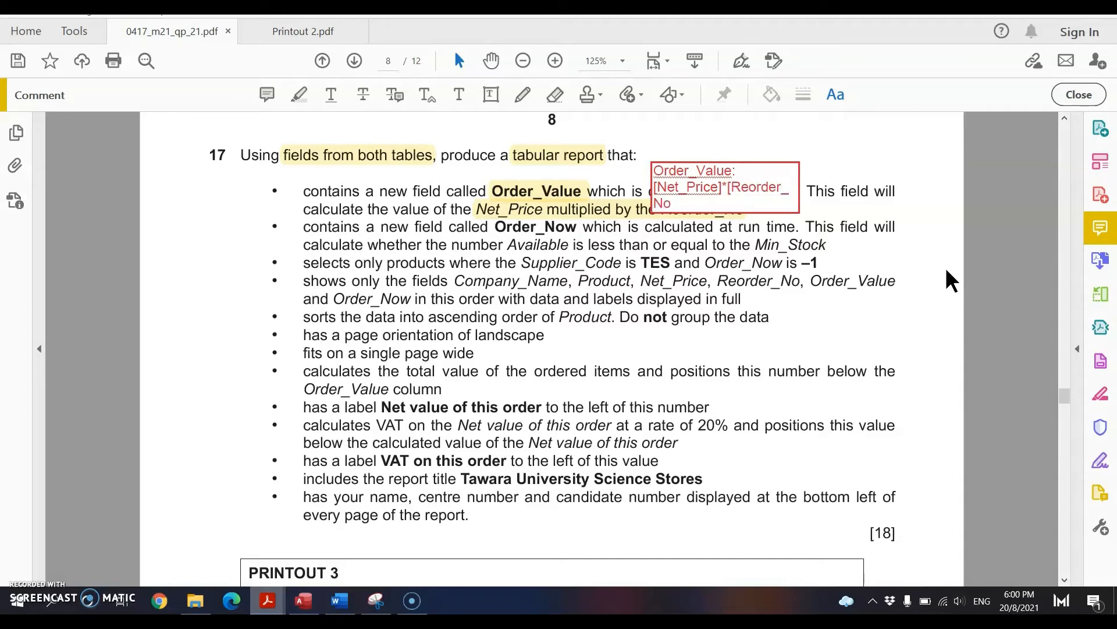
pyautogui.write(']')
pyautogui.click(770, 158)
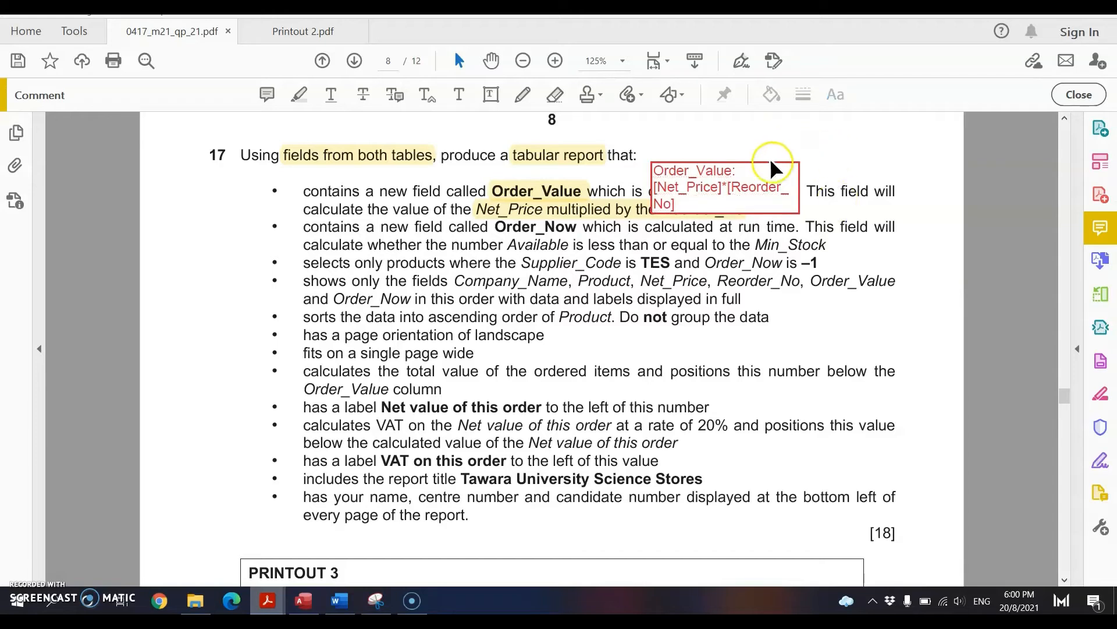
pyautogui.moveTo(800, 188); pyautogui.dragTo(949, 188)
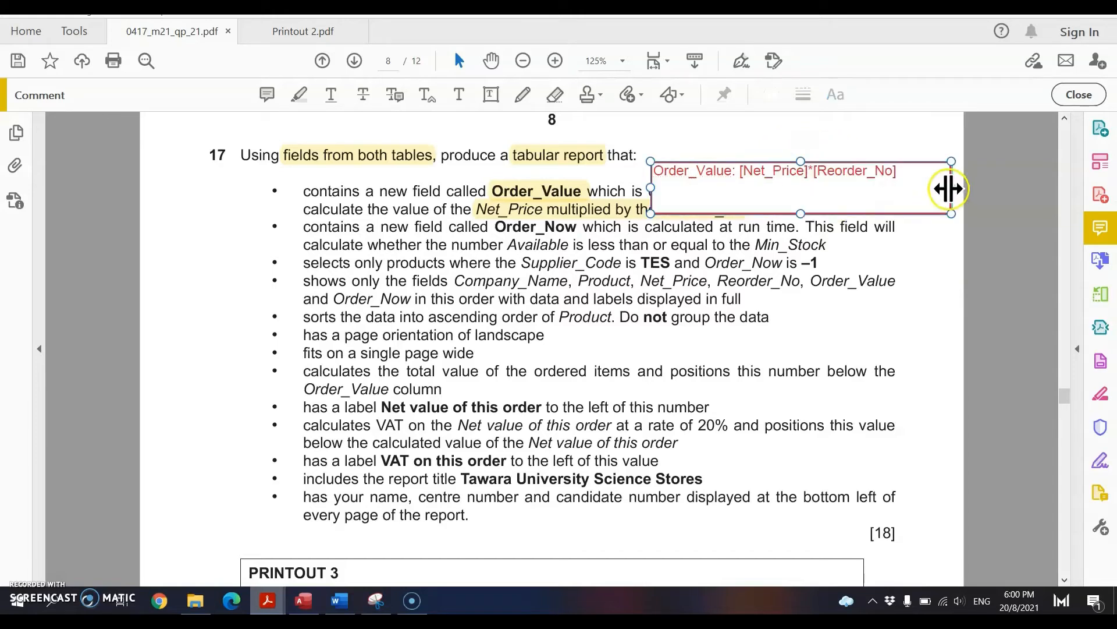
# Reduce the Order_Value text box to a single line's height so it no longer covers question 17's first bullet.
pyautogui.click(809, 217)
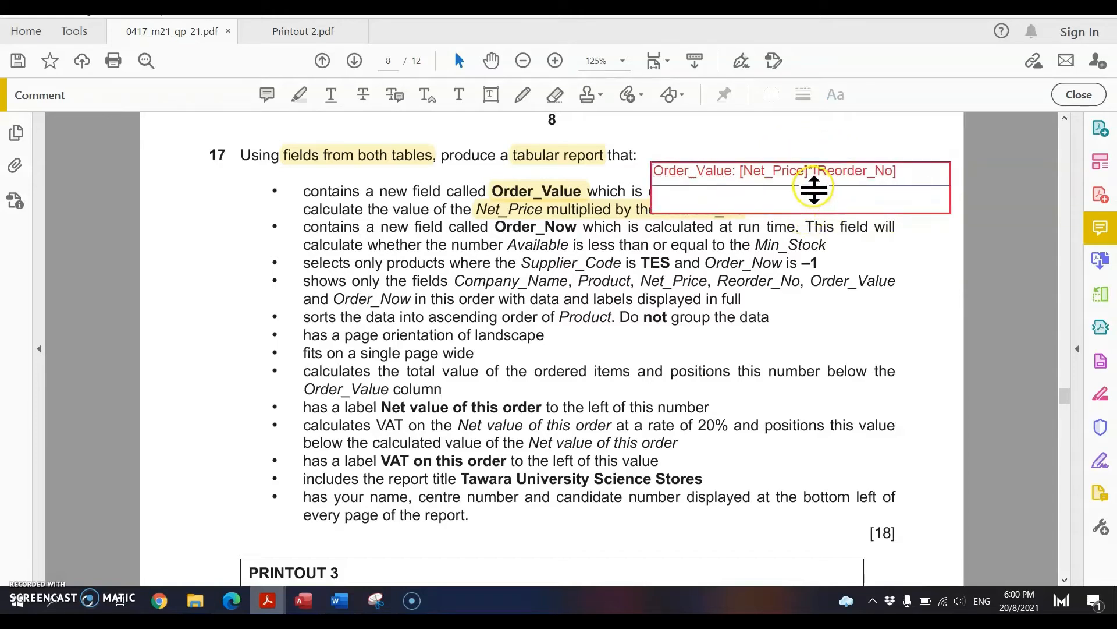
pyautogui.moveTo(813, 187); pyautogui.dragTo(815, 182)
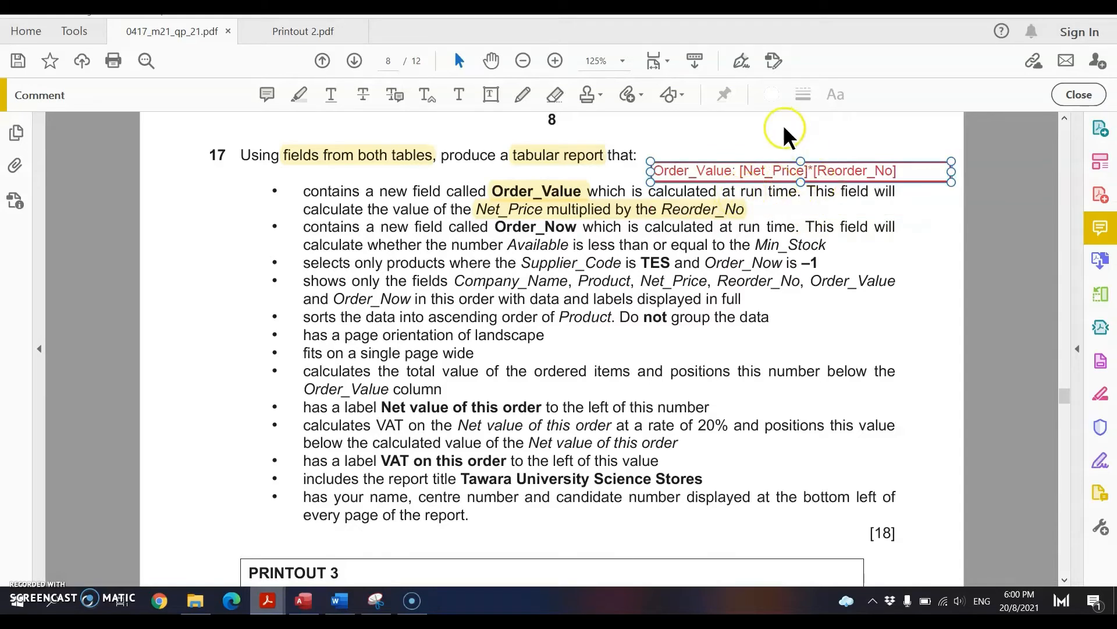
pyautogui.click(774, 174)
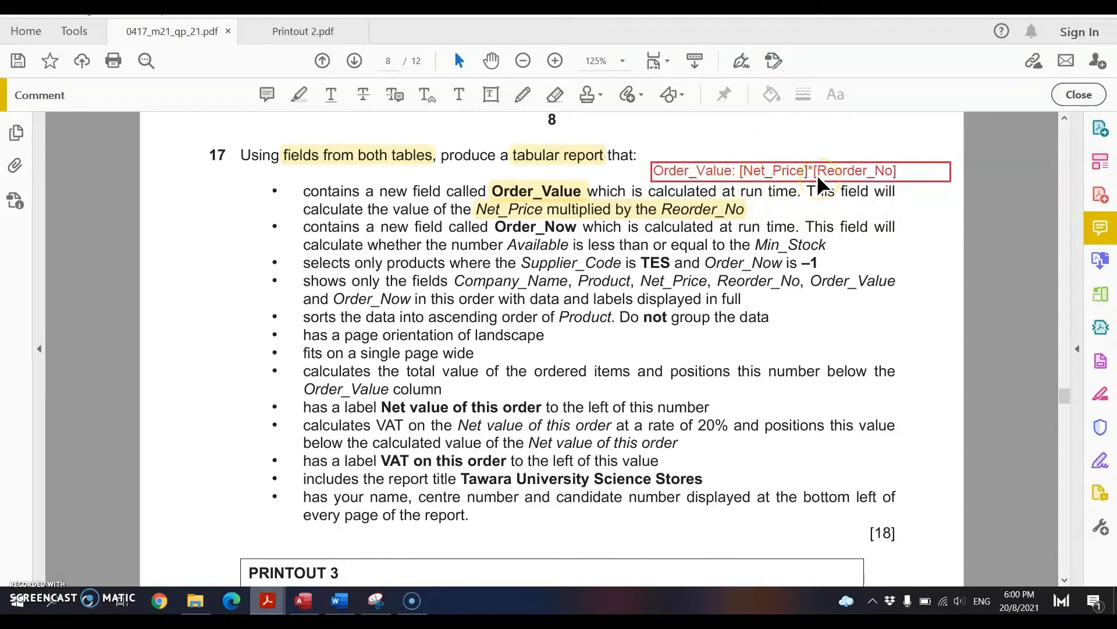
# Highlight "Order_Now" and "Available" in question 17's second bullet, and move the formula text box up beside the question's opening line.
pyautogui.click(295, 93)
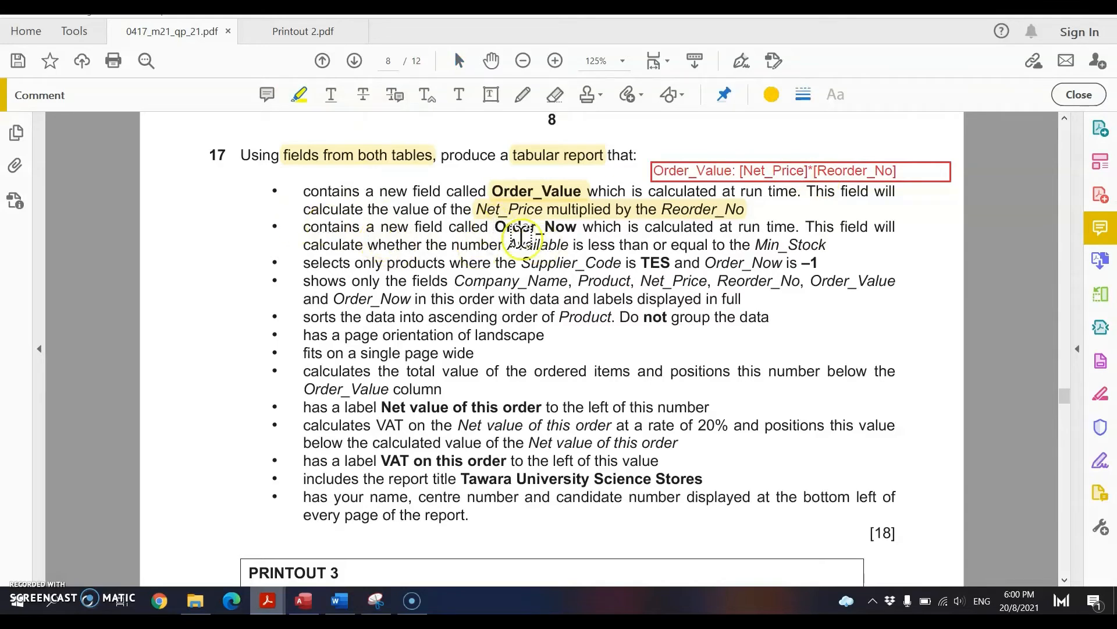
pyautogui.moveTo(495, 226); pyautogui.dragTo(581, 227)
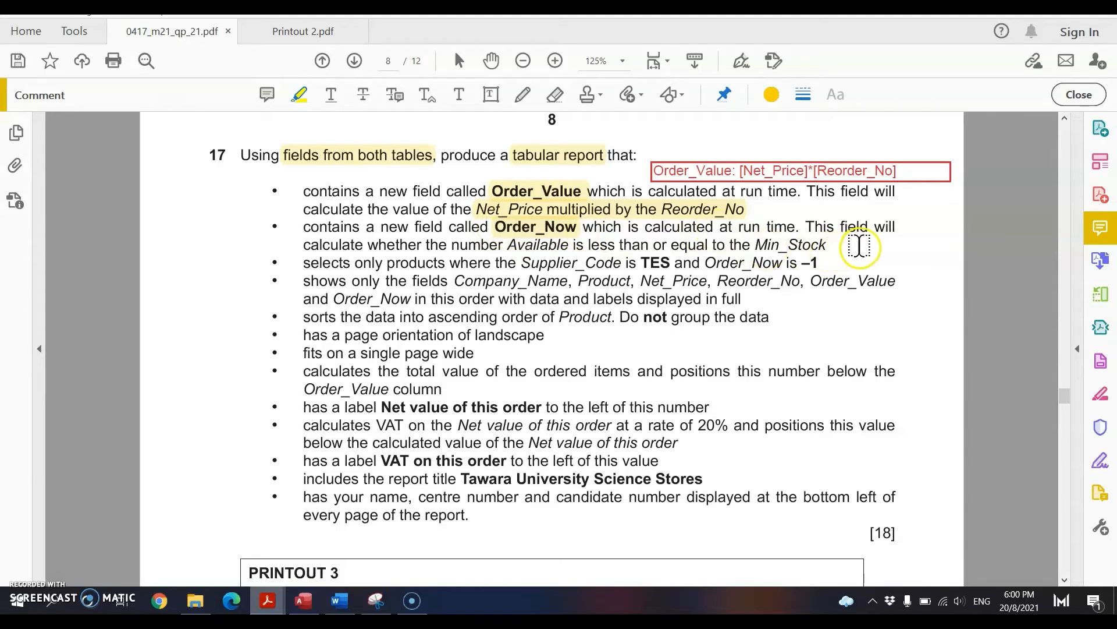
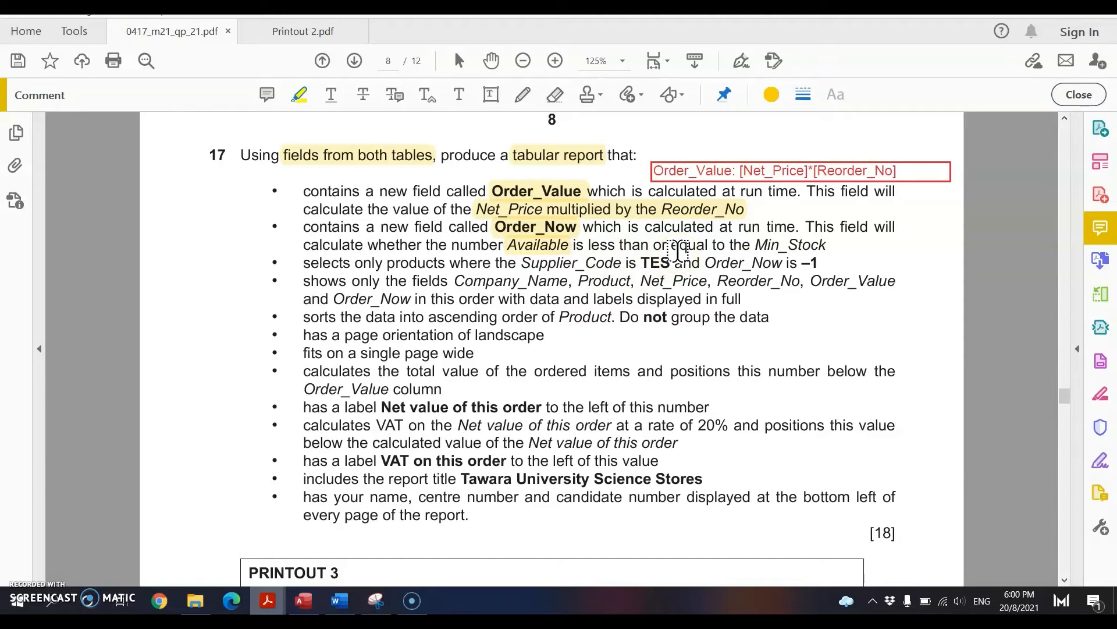
pyautogui.click(717, 169)
pyautogui.moveTo(737, 154); pyautogui.dragTo(732, 136)
# Add the second line "Order_Now: [Available] <= [Min_Stock]" to the text box, and highlight "less than or equal to the Min_Stock".
pyautogui.click(910, 149)
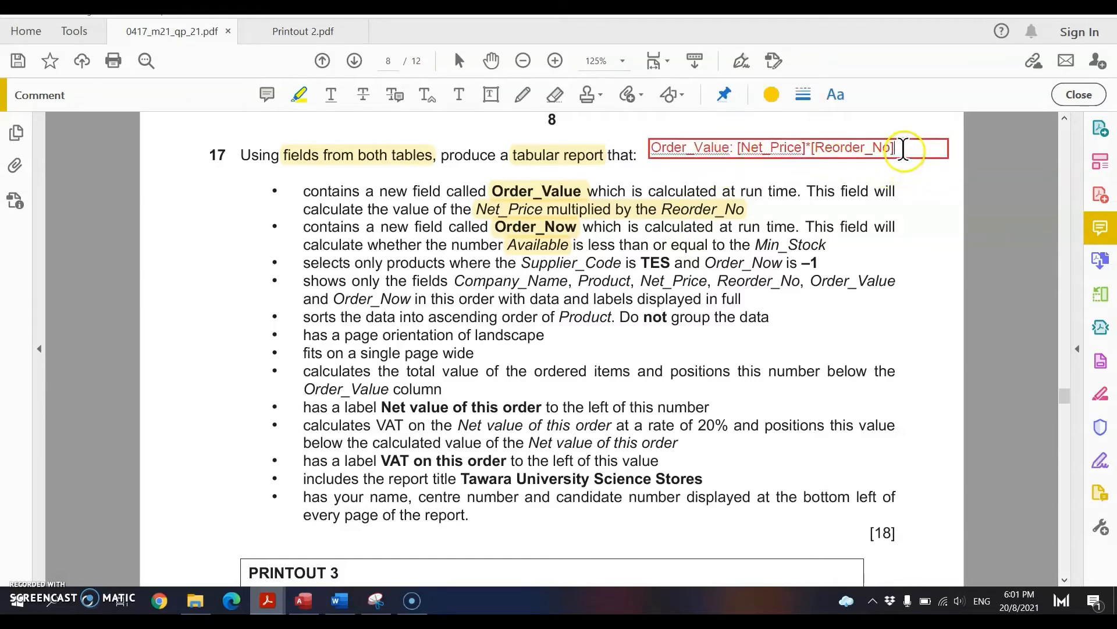
pyautogui.press('Return')
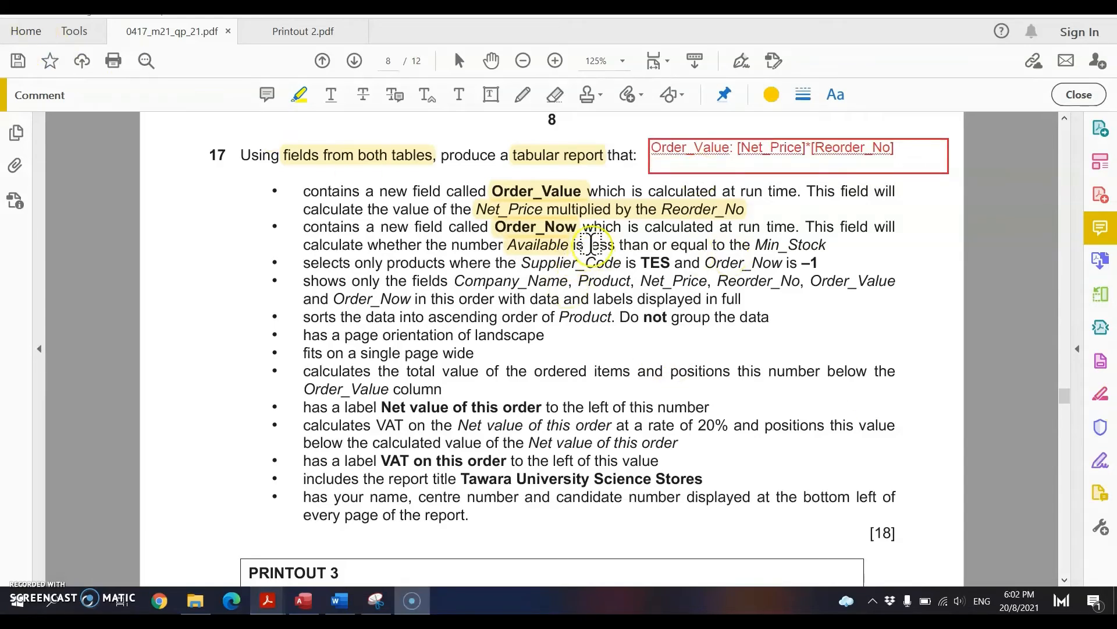
pyautogui.moveTo(589, 245); pyautogui.dragTo(826, 245)
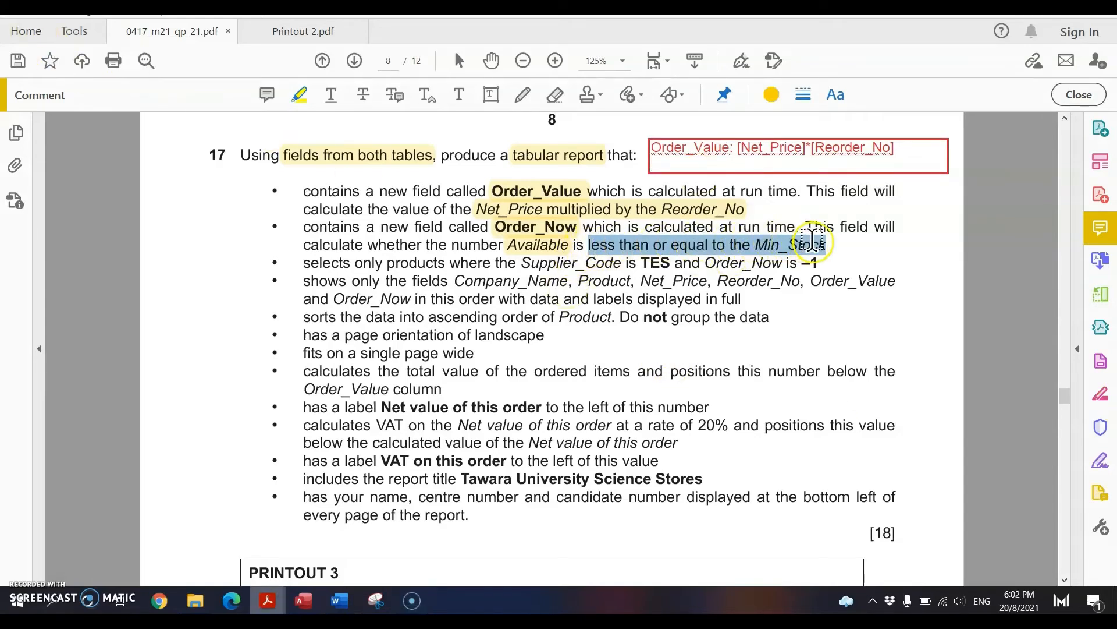
pyautogui.click(734, 166)
pyautogui.click(771, 173)
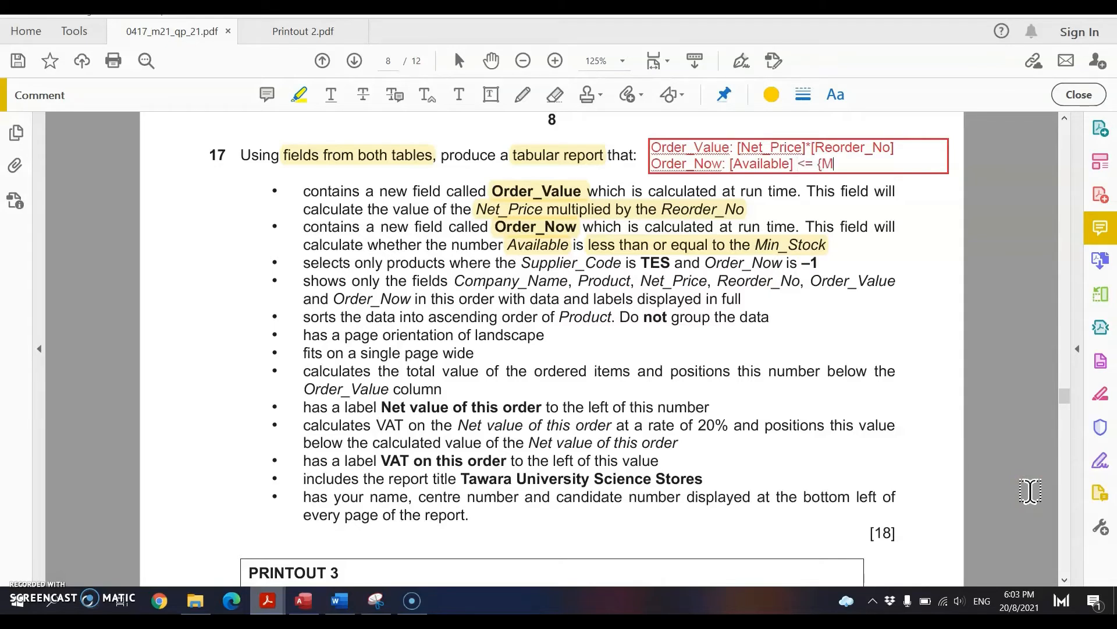
pyautogui.press('BackSpace')
pyautogui.press('BackSpace')
pyautogui.write('[Min_Stock')
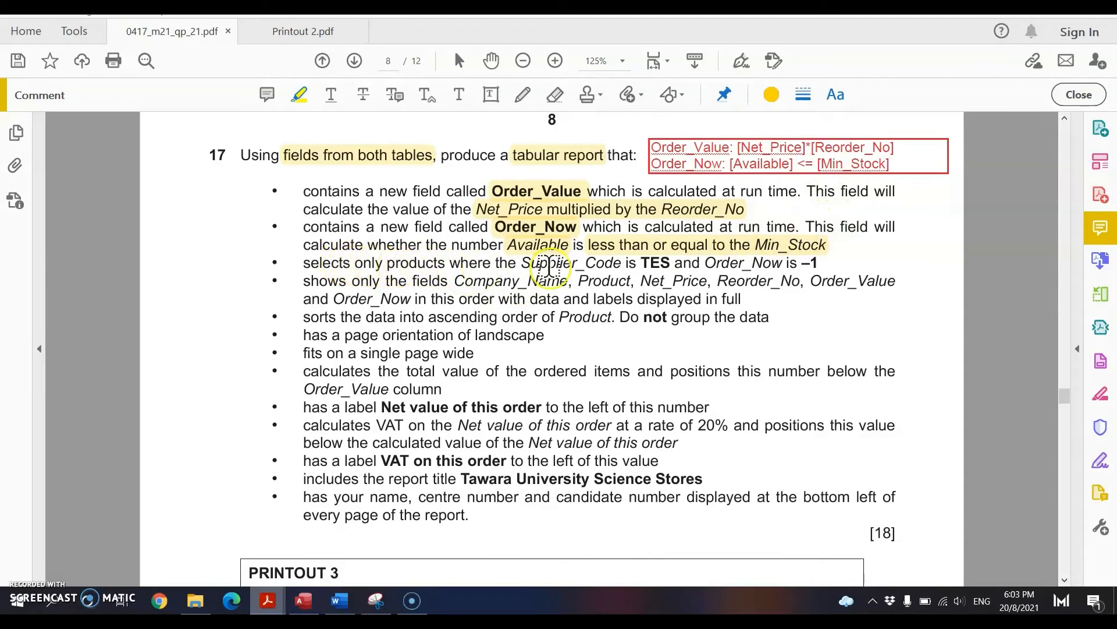
# Highlight "Supplier_Code is TES", "Order_Now is –1" and the list of fields to show, from Company_Name through Order_Now.
pyautogui.moveTo(522, 265); pyautogui.dragTo(824, 264)
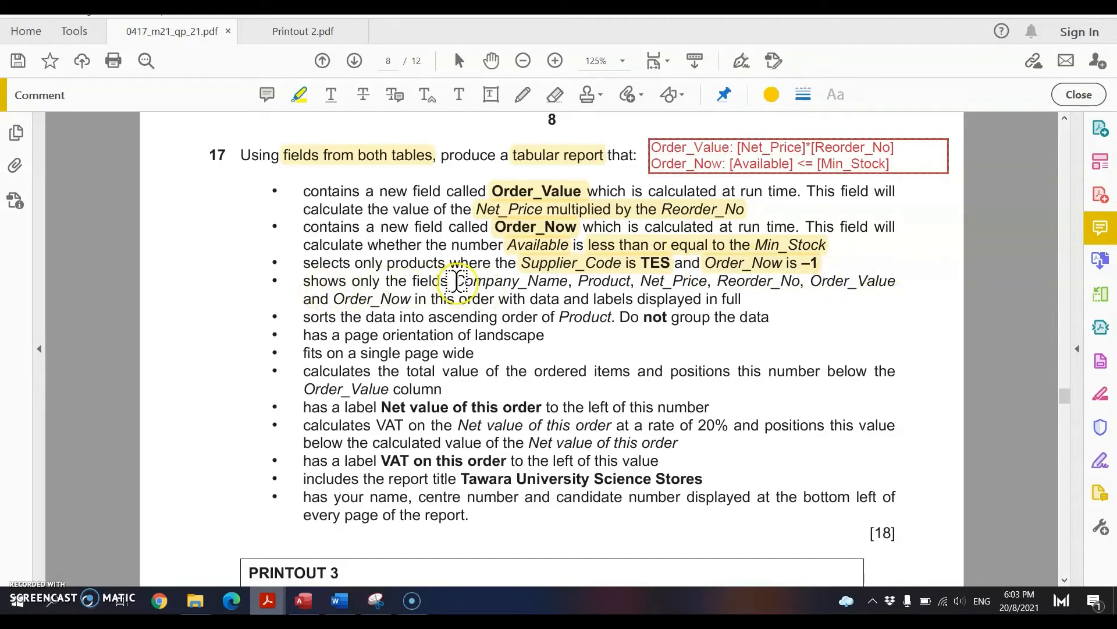
pyautogui.moveTo(456, 283); pyautogui.dragTo(879, 285)
pyautogui.moveTo(334, 298); pyautogui.dragTo(411, 300)
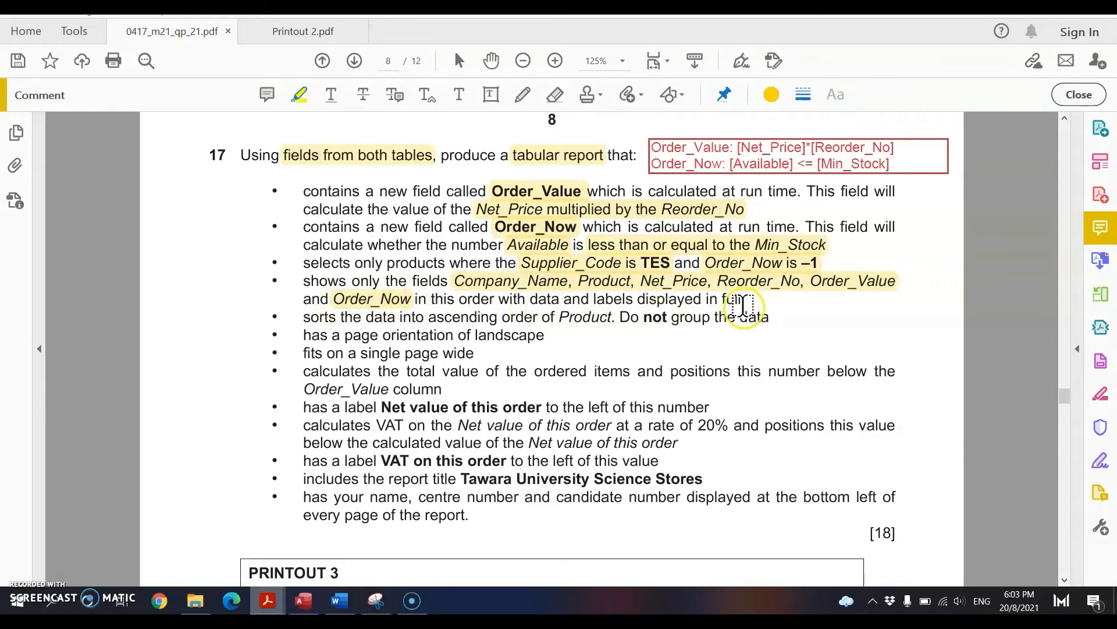
# Draw a red bracket beside question 17's first four bullets and write a red Q in the margin next to it.
pyautogui.click(514, 92)
pyautogui.moveTo(291, 177)
pyautogui.mouseDown()
pyautogui.moveTo(248, 186)
pyautogui.moveTo(246, 294)
pyautogui.moveTo(291, 309)
pyautogui.mouseUp()
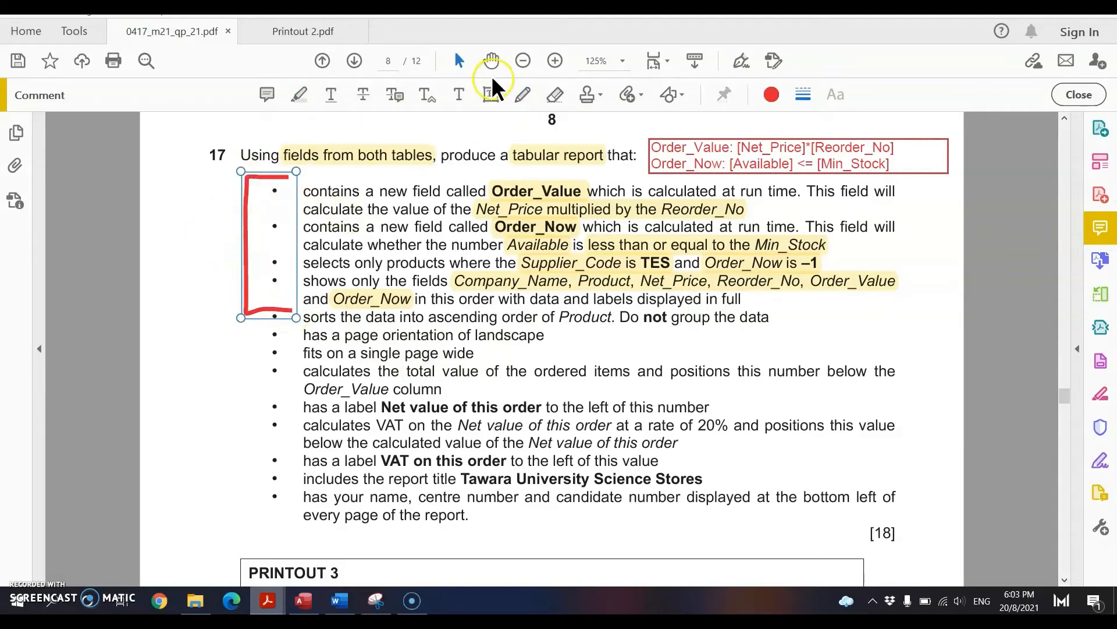
pyautogui.click(517, 93)
pyautogui.moveTo(182, 210); pyautogui.dragTo(196, 249)
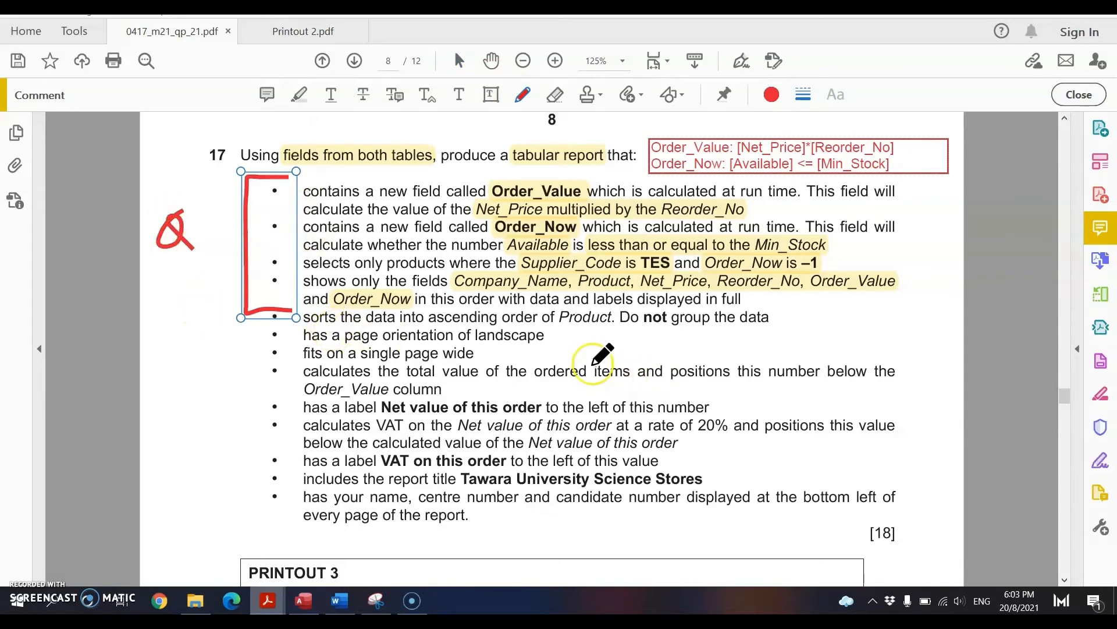
# Change the highlighter colour to light blue and highlight "data into ascending order of Product", "landscape" and "single page wide".
pyautogui.click(298, 93)
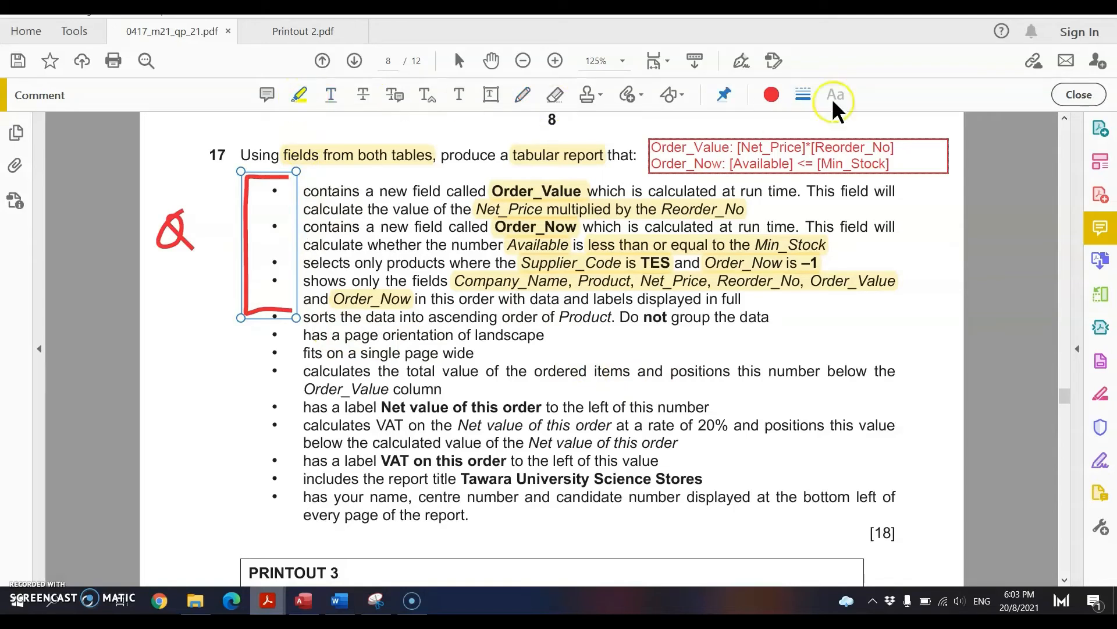
pyautogui.click(424, 349)
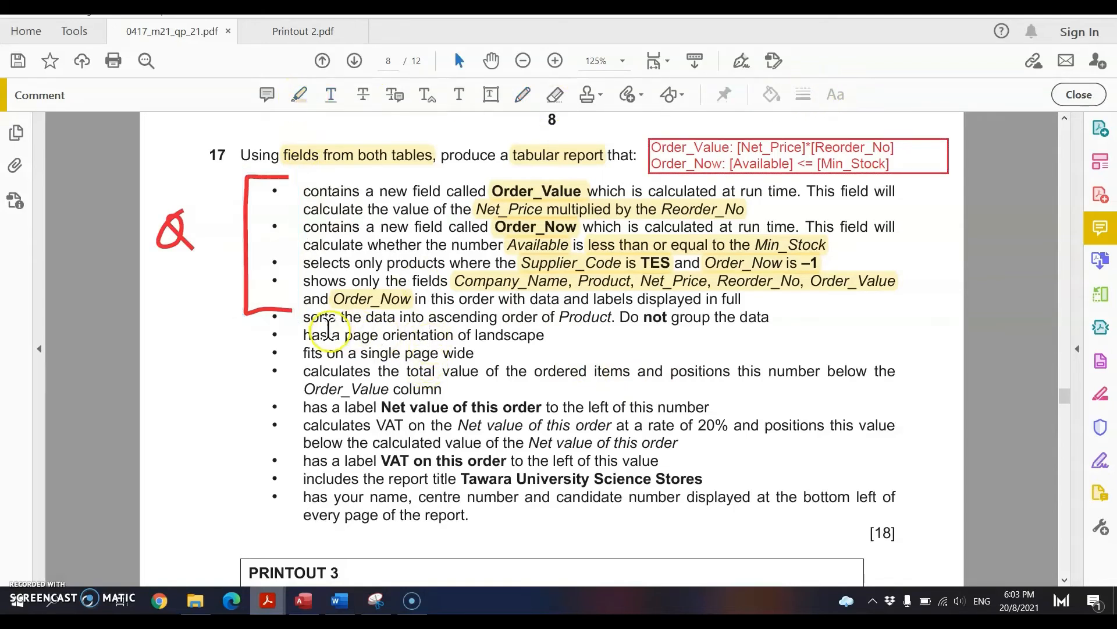
pyautogui.click(299, 94)
pyautogui.click(768, 94)
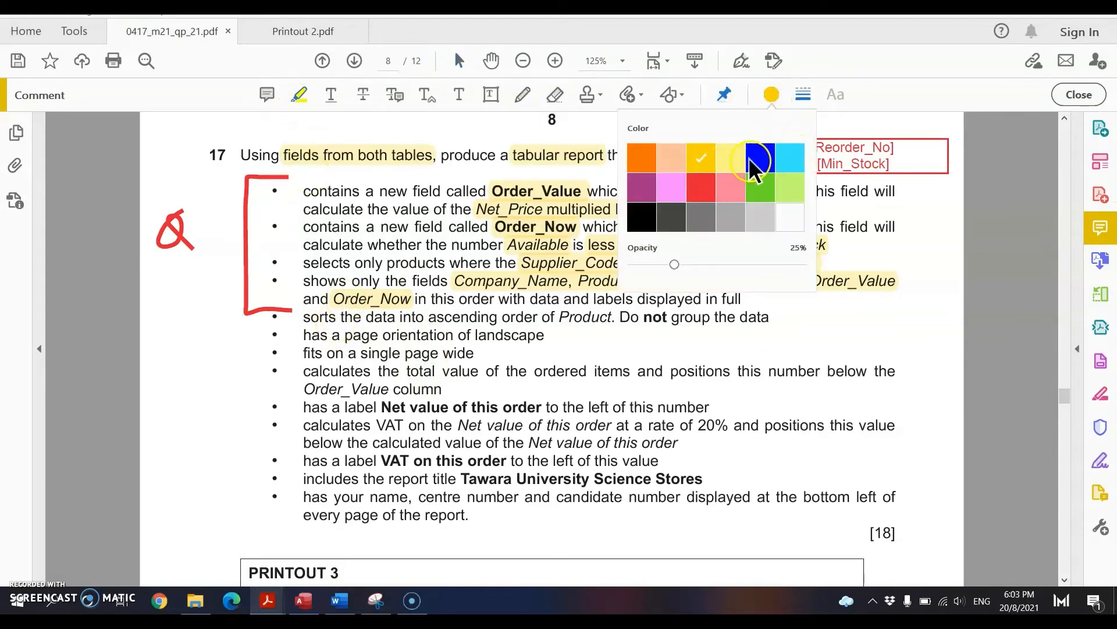
pyautogui.click(794, 163)
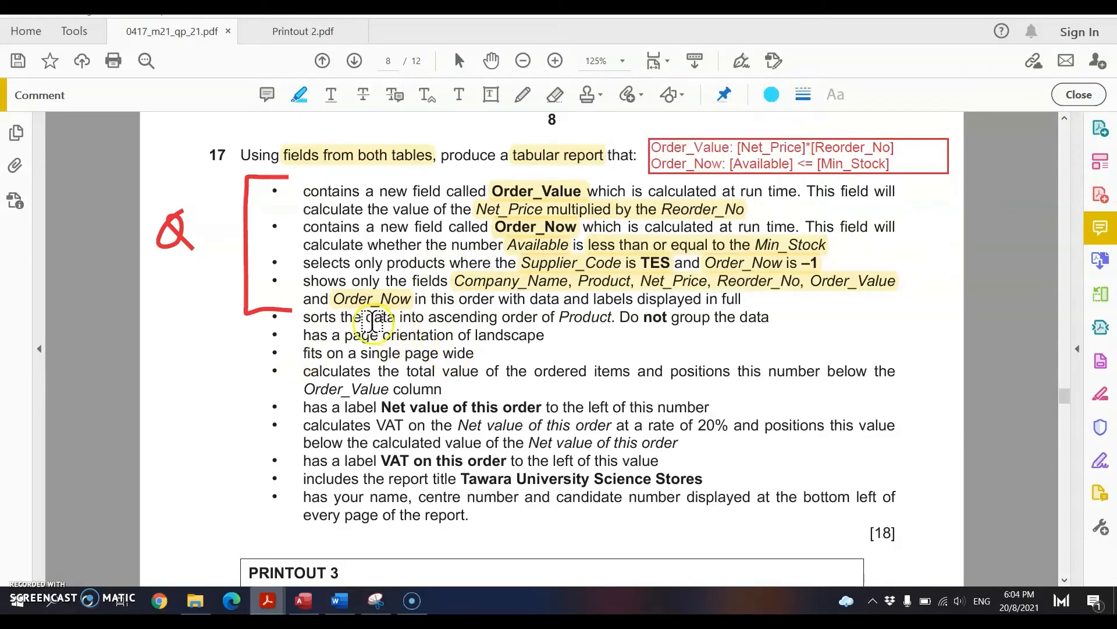
pyautogui.moveTo(367, 318); pyautogui.dragTo(613, 323)
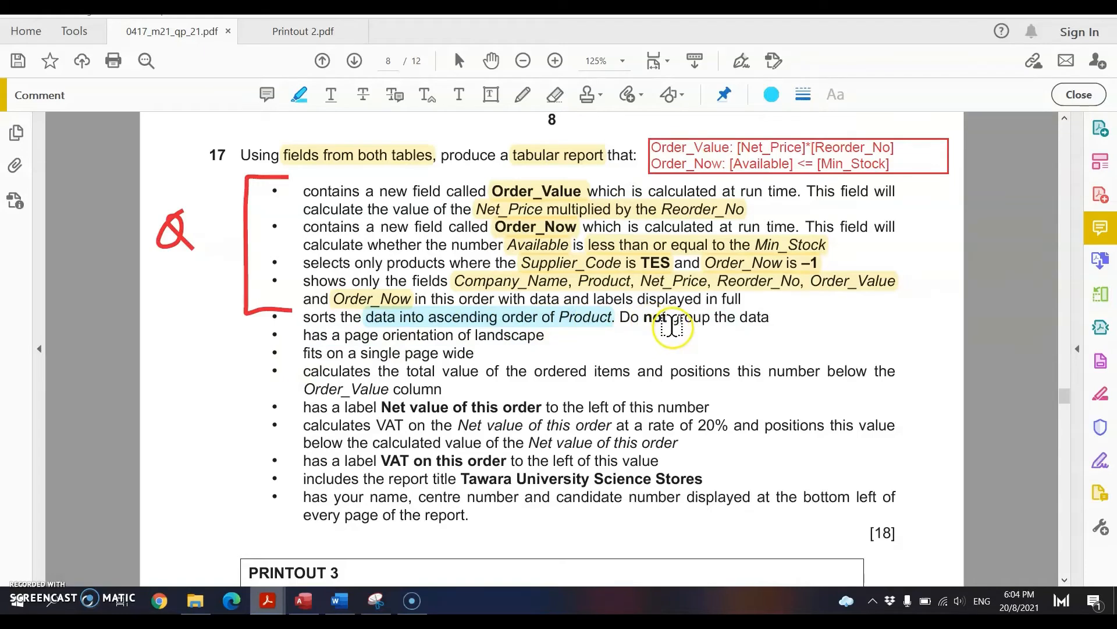
pyautogui.doubleClick(507, 337)
pyautogui.moveTo(362, 353); pyautogui.dragTo(473, 353)
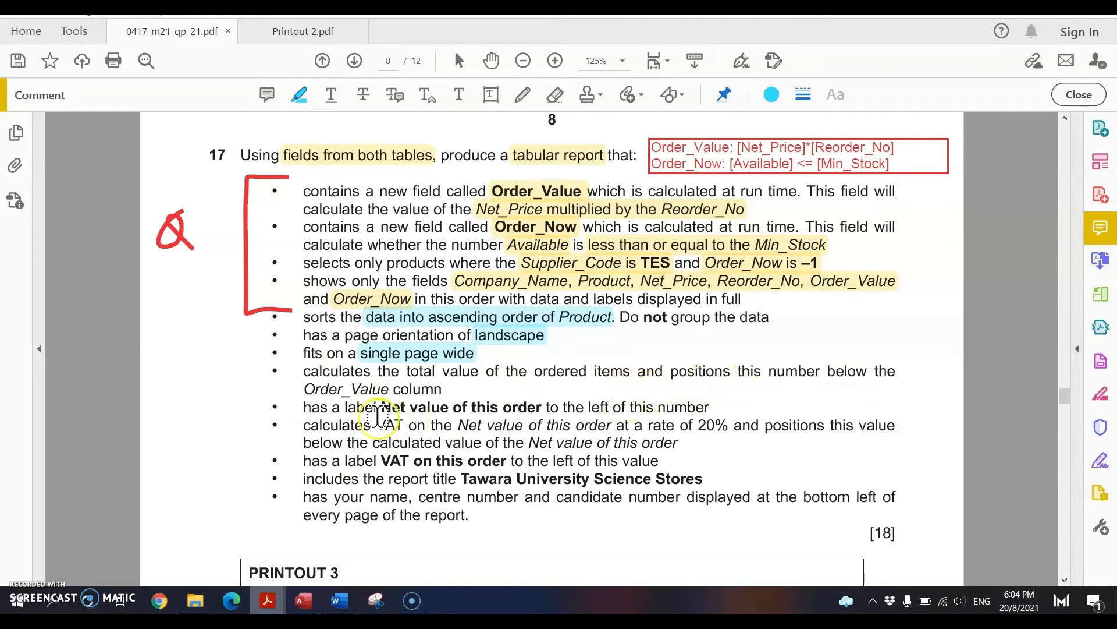
# Highlight "total value of the ordered items", "Order_Value", the label "Net value of this order", and "VAT", "Net" and "rate of 20%" in the VAT bullet.
pyautogui.moveTo(305, 390); pyautogui.dragTo(608, 371)
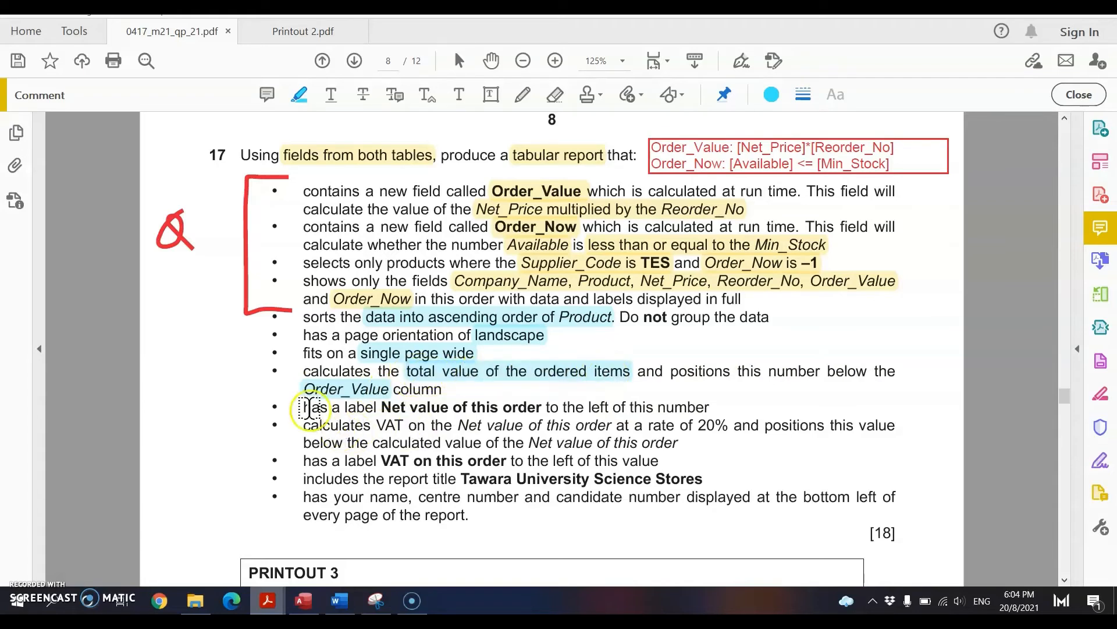
pyautogui.moveTo(382, 407); pyautogui.dragTo(542, 407)
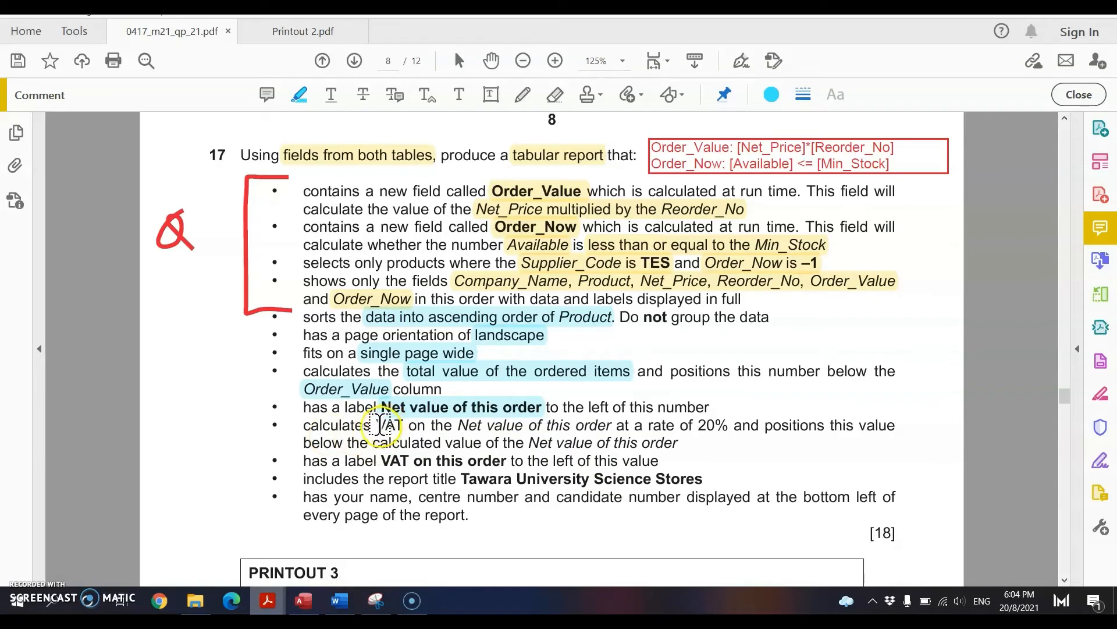
pyautogui.moveTo(376, 424); pyautogui.dragTo(482, 424)
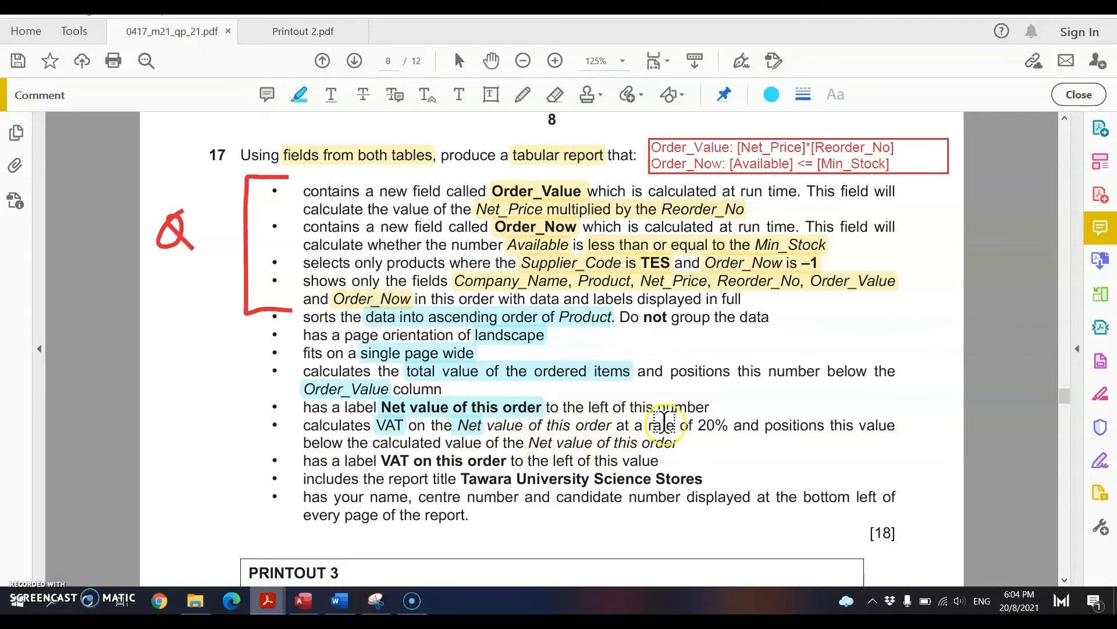
pyautogui.moveTo(649, 425); pyautogui.dragTo(729, 425)
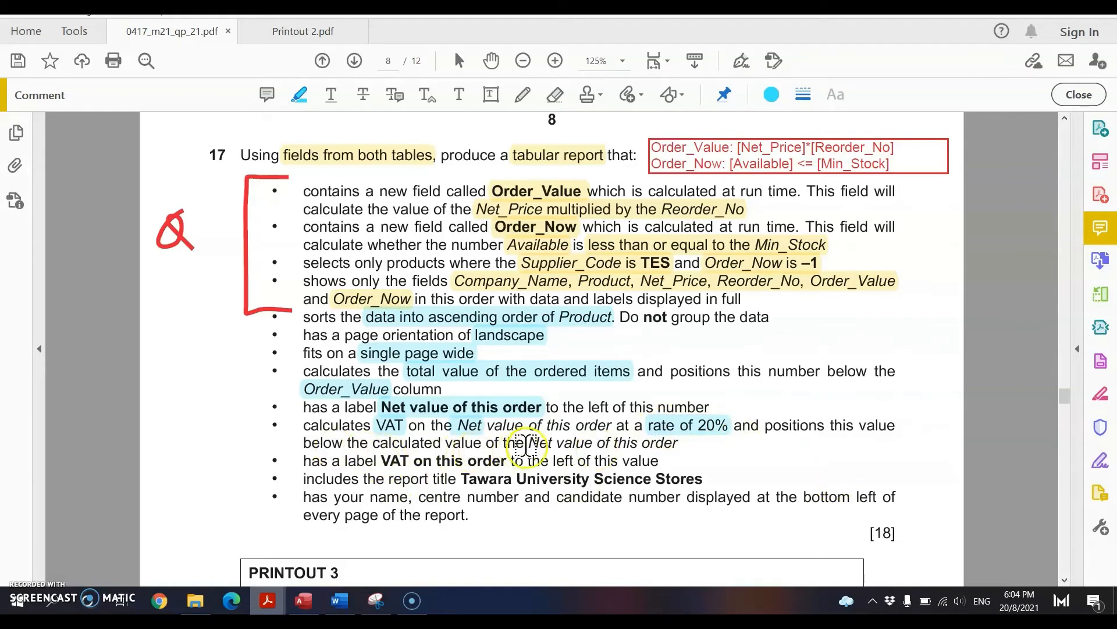
pyautogui.moveTo(529, 444); pyautogui.dragTo(675, 444)
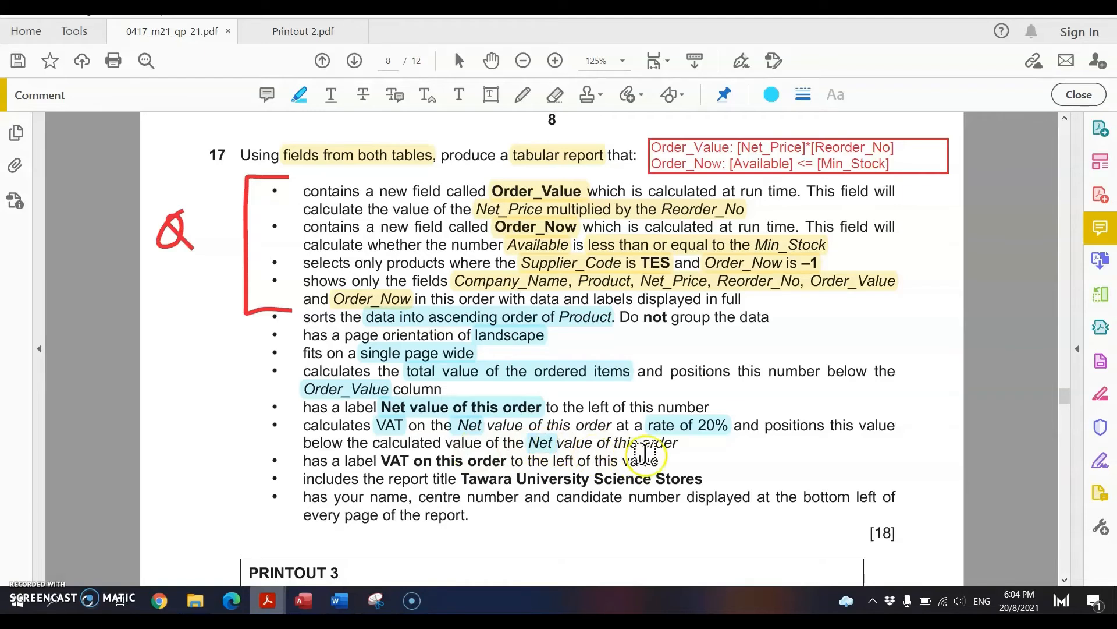
# Highlight "VAT on this order", "Tawara University Science Stores", "your name, centre number and candidate number", "bottom left" and "every page of".
pyautogui.moveTo(378, 460); pyautogui.dragTo(703, 478)
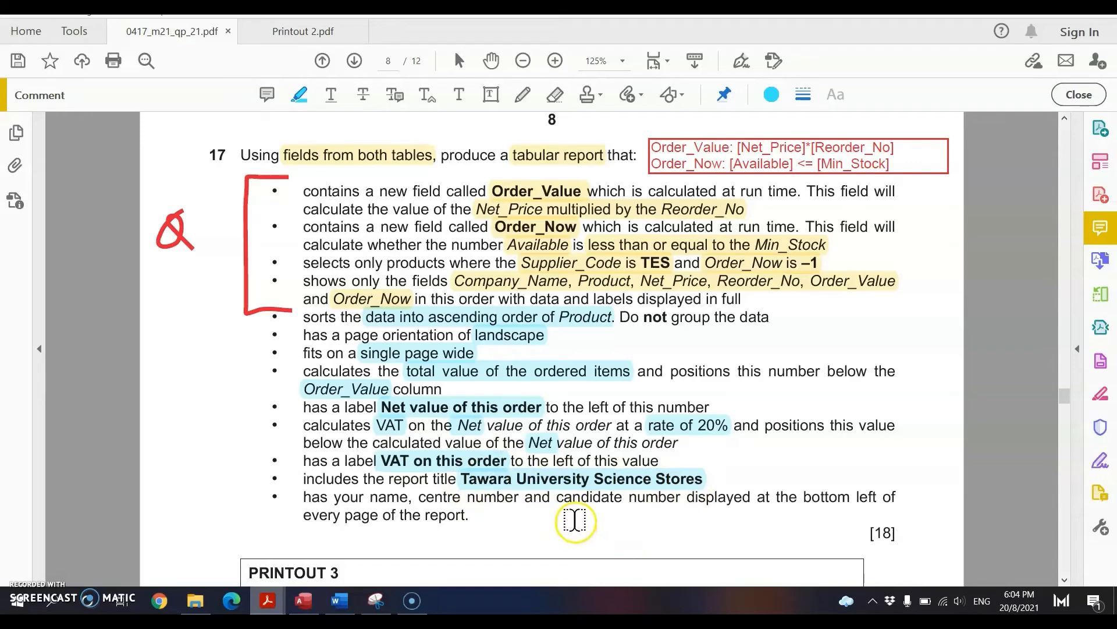
pyautogui.moveTo(335, 496)
pyautogui.mouseDown()
pyautogui.moveTo(682, 485)
pyautogui.moveTo(669, 497)
pyautogui.moveTo(680, 497)
pyautogui.mouseUp()
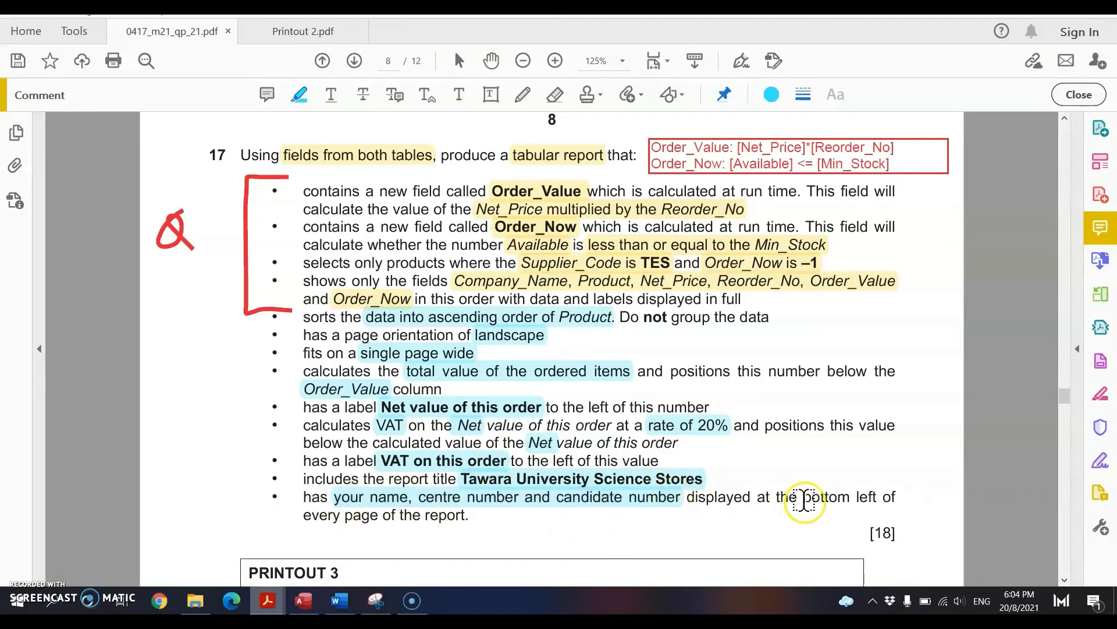
pyautogui.moveTo(805, 498); pyautogui.dragTo(880, 498)
pyautogui.moveTo(292, 517); pyautogui.dragTo(395, 517)
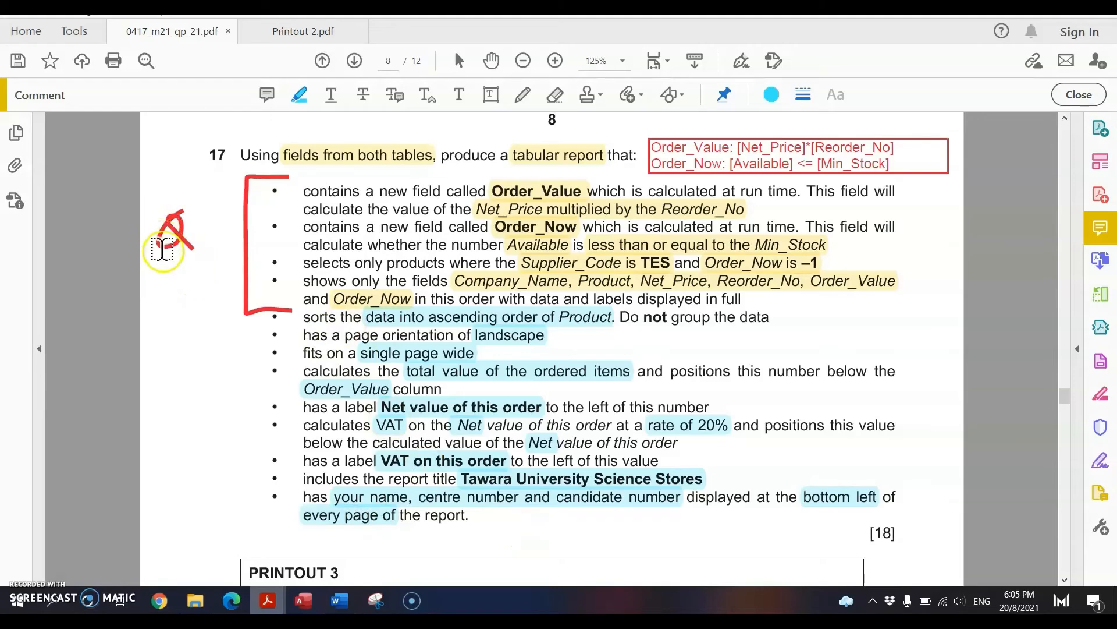
# Switch to Access, create a query in design view with the M21STORES and M21SUPPLIERS tables, and lengthen the M21SUPPLIERS field list.
pyautogui.click(304, 600)
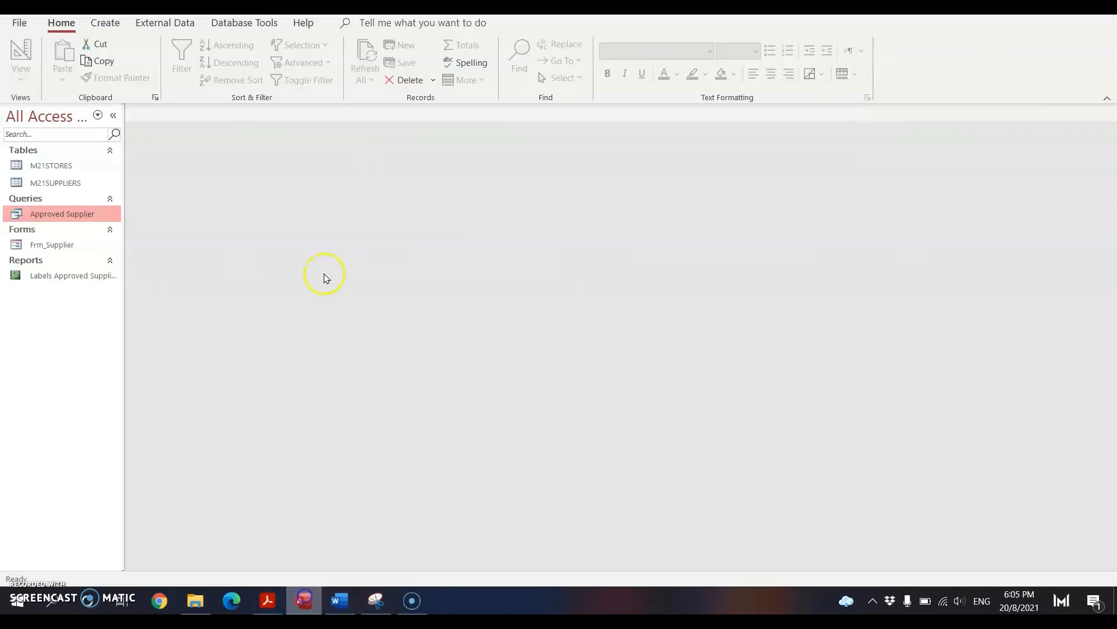
pyautogui.click(52, 167)
pyautogui.click(104, 23)
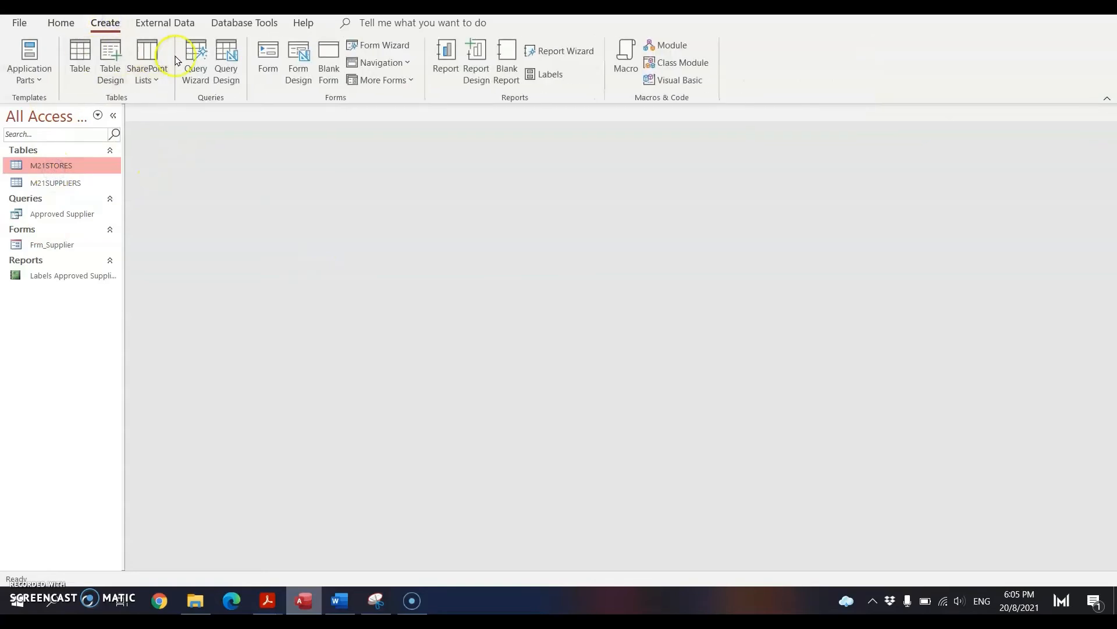
pyautogui.click(236, 73)
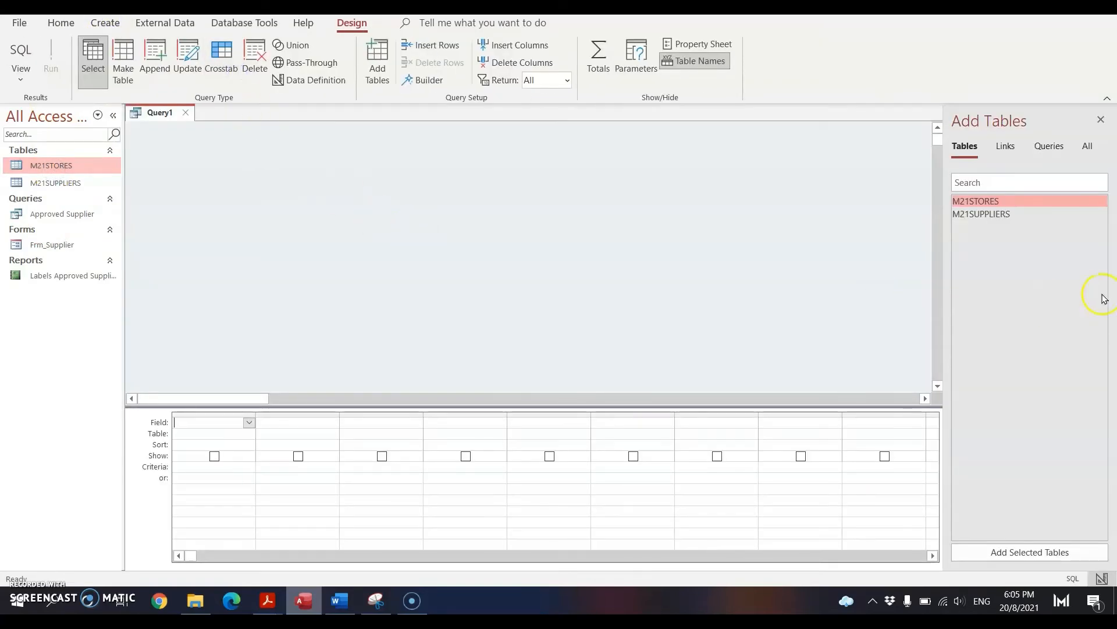
pyautogui.click(995, 203)
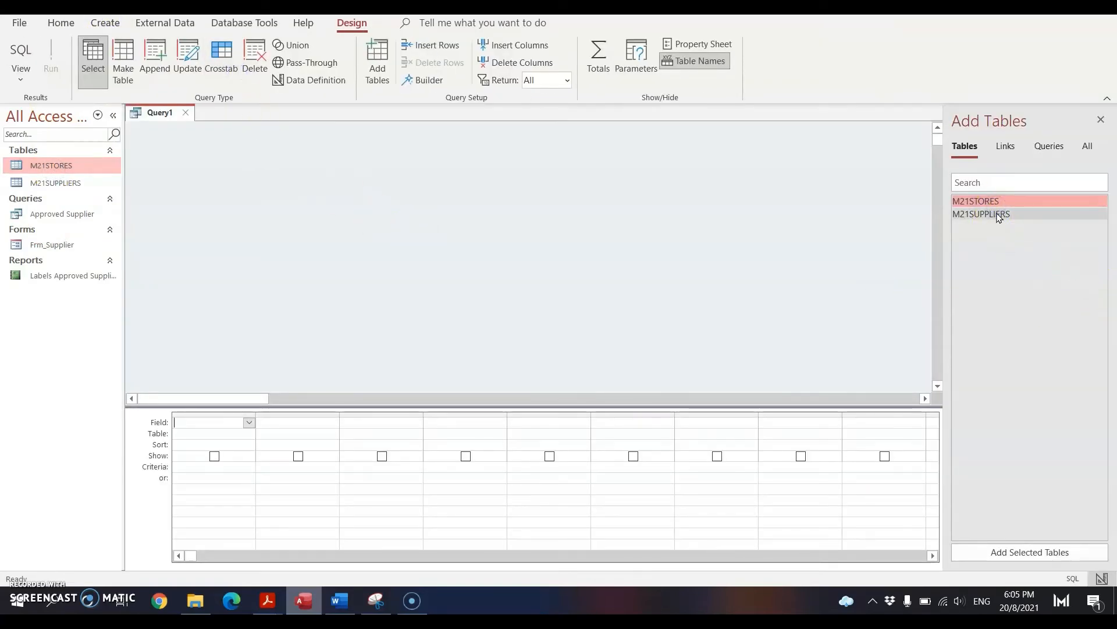
pyautogui.keyDown('shift'); pyautogui.click(999, 214); pyautogui.keyUp('shift')
pyautogui.click(1030, 552)
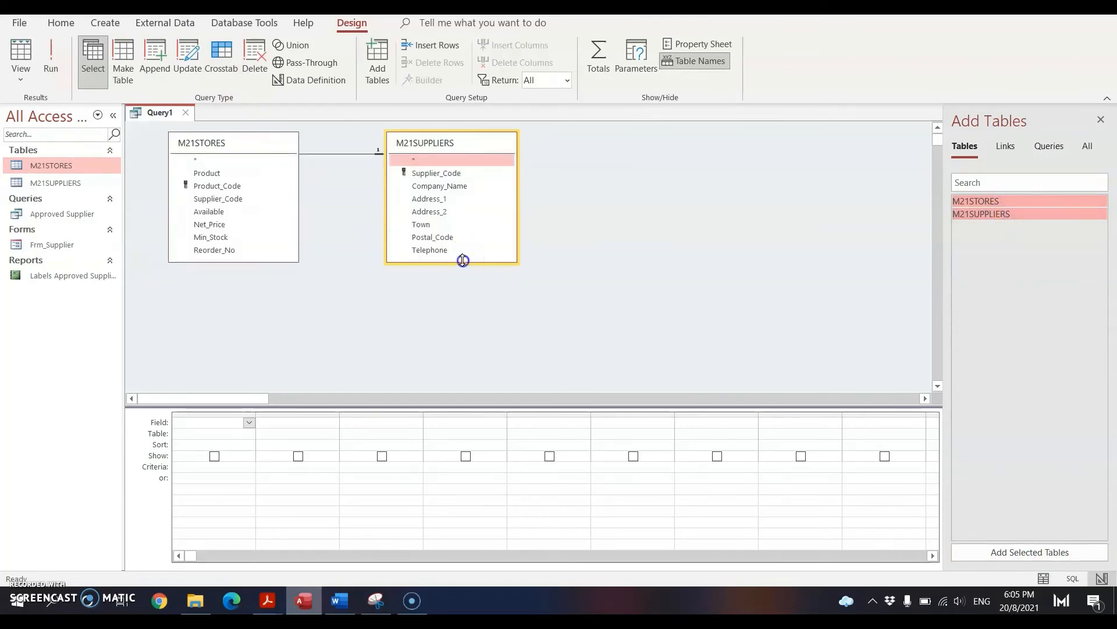
pyautogui.moveTo(463, 260); pyautogui.dragTo(461, 298)
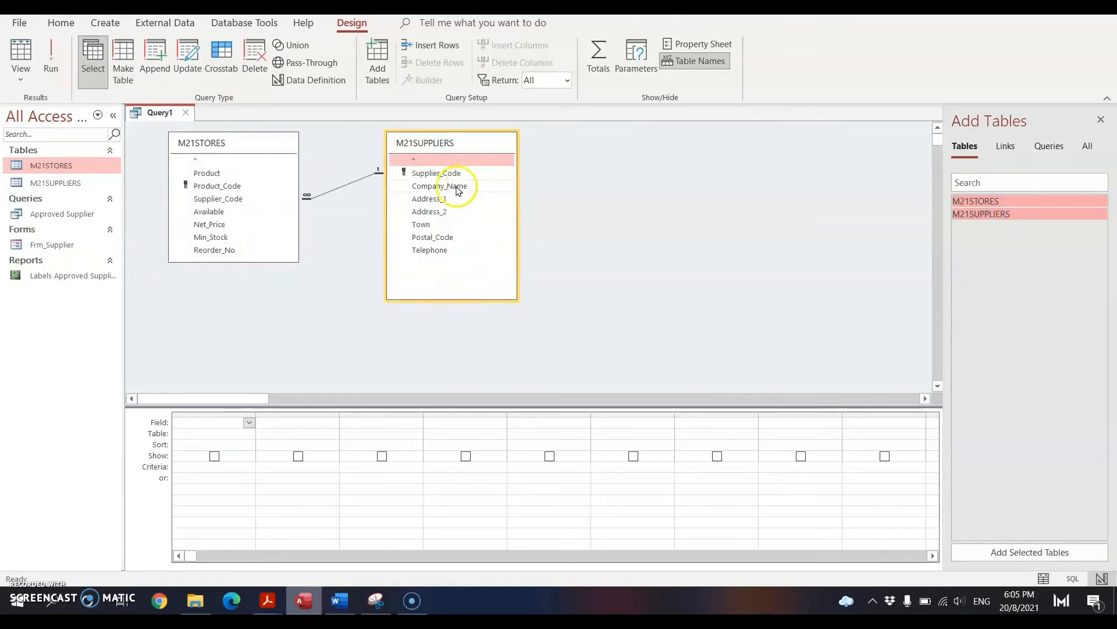
# Check the required fields in 0417_m21_qp_21.pdf, then add Company_Name from M21SUPPLIERS and Product, Net_Price and Reorder_No from M21STORES to the Access query.
pyautogui.click(270, 602)
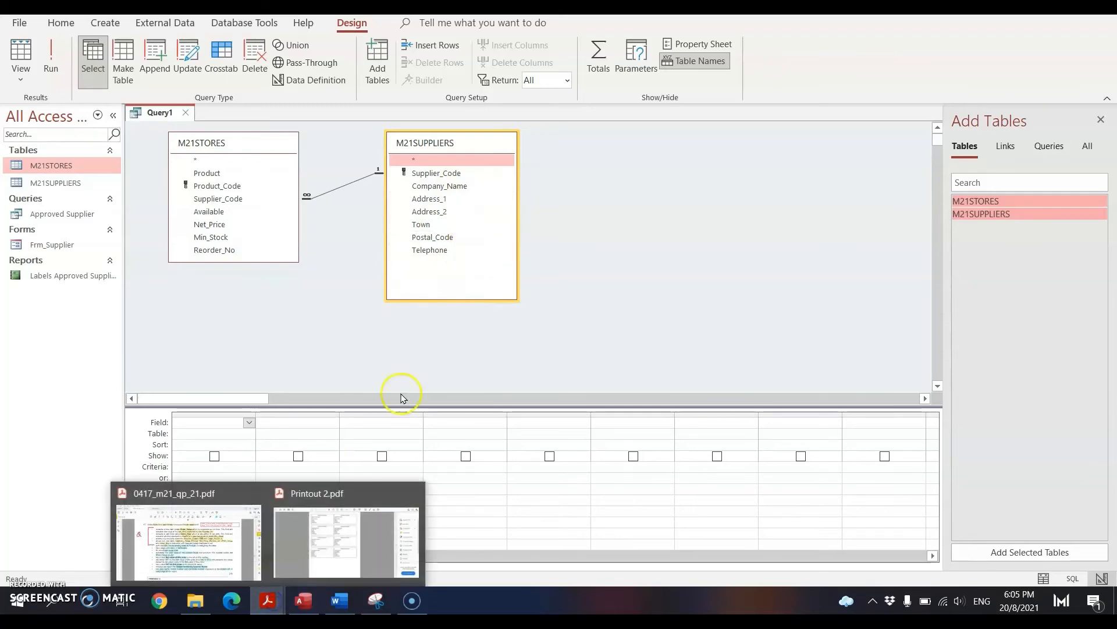
pyautogui.click(186, 538)
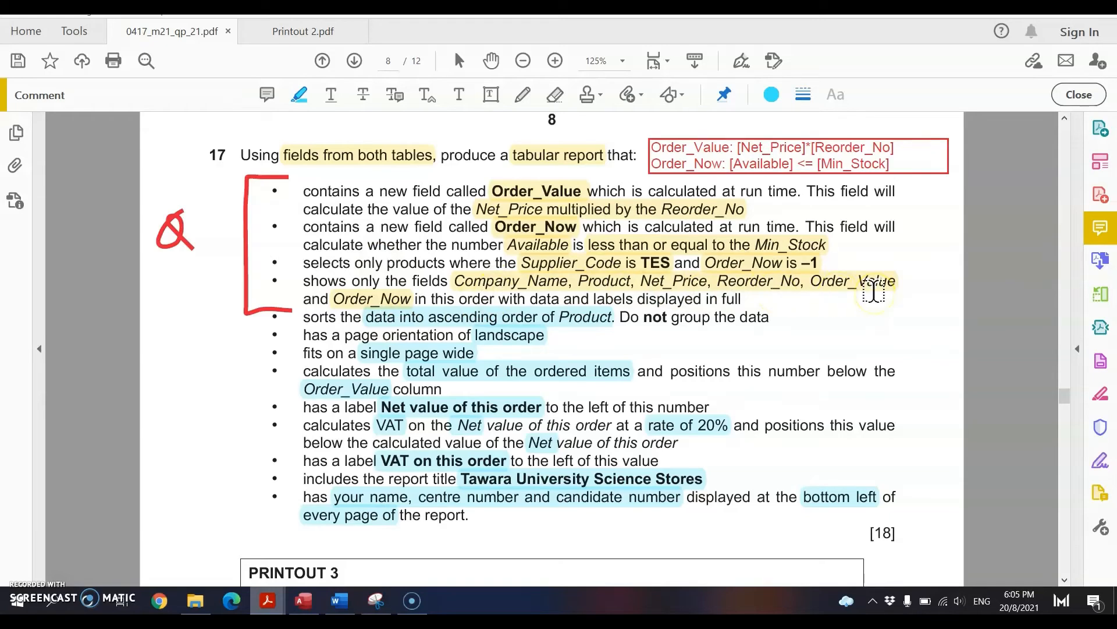
pyautogui.click(303, 599)
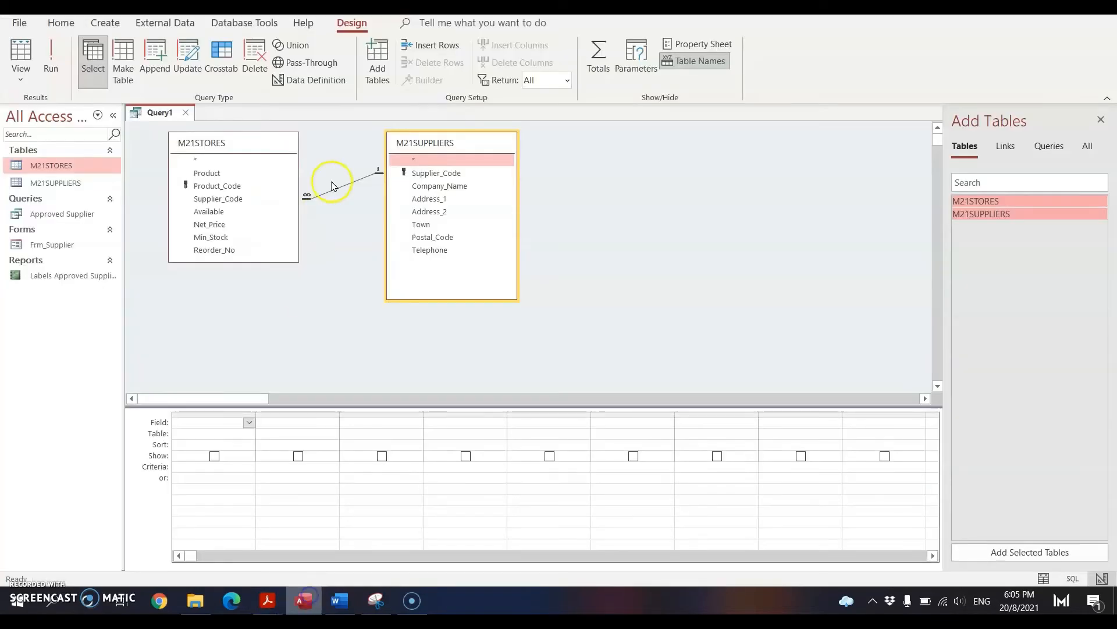
pyautogui.doubleClick(428, 186)
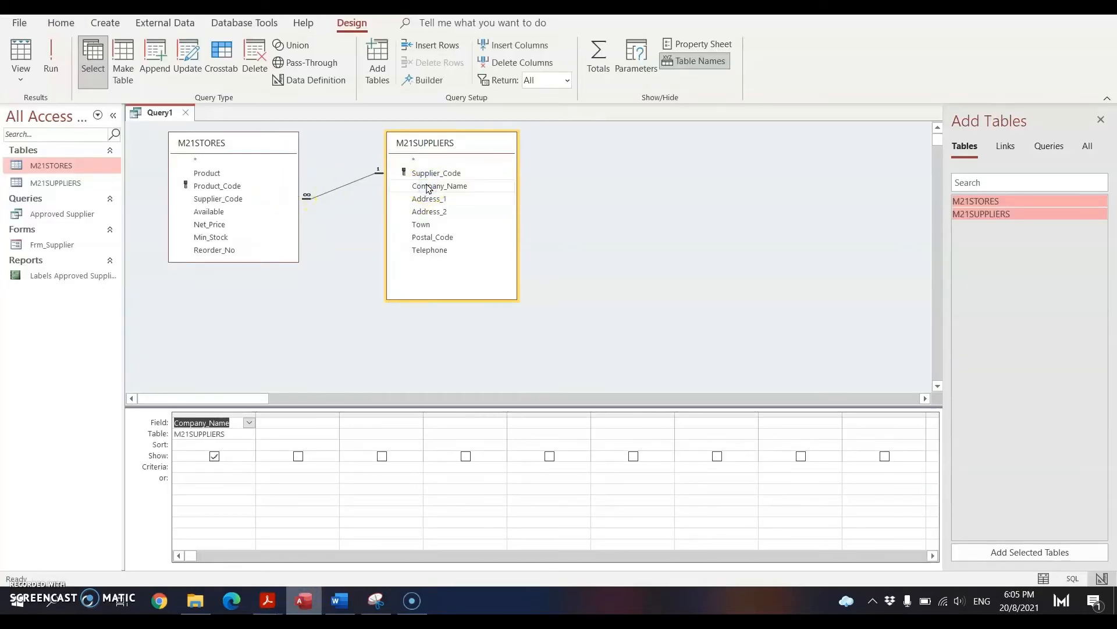
pyautogui.click(210, 173)
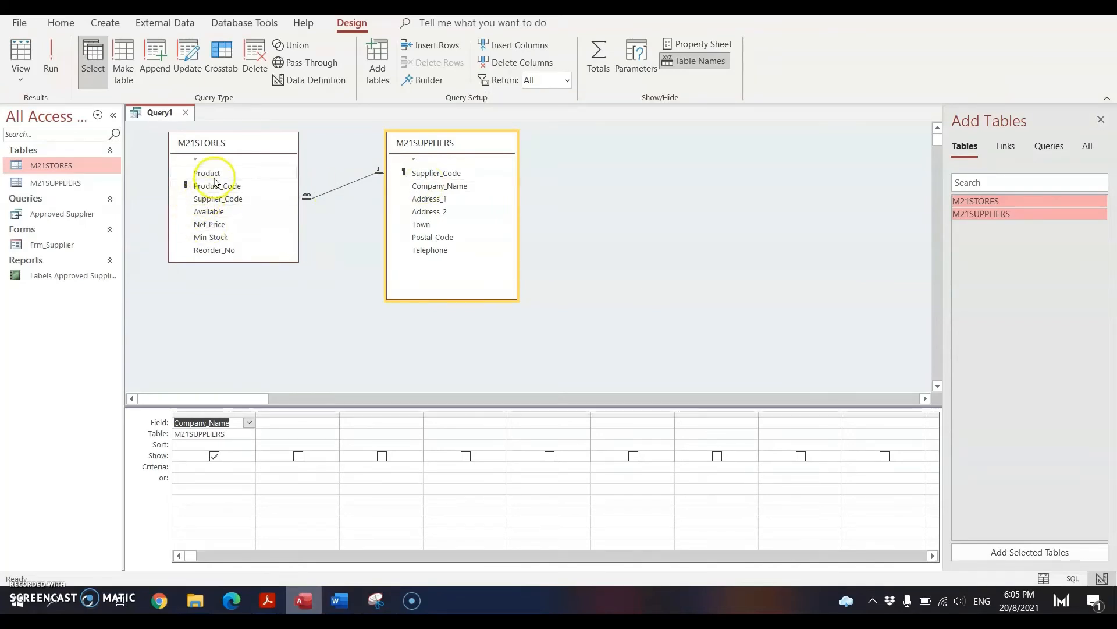
pyautogui.doubleClick(213, 174)
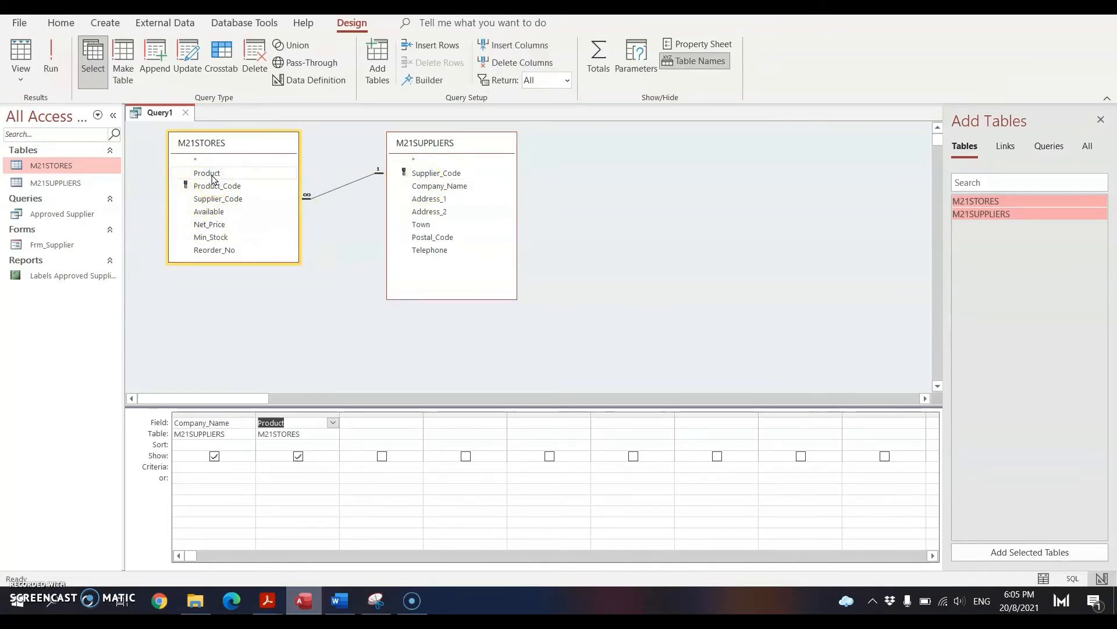
pyautogui.click(216, 176)
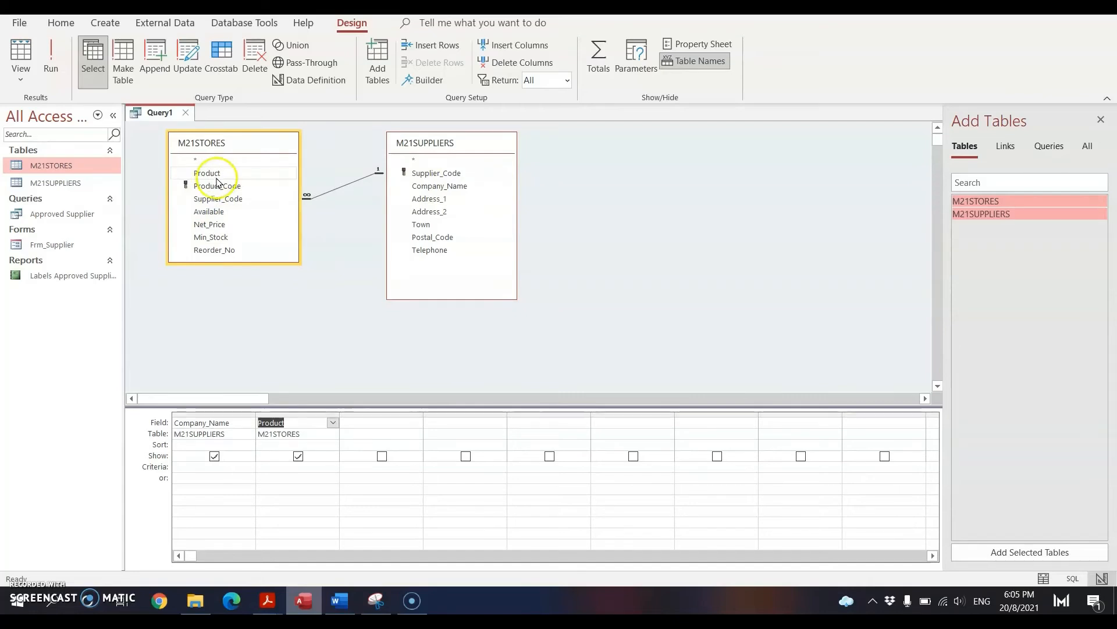
pyautogui.click(213, 185)
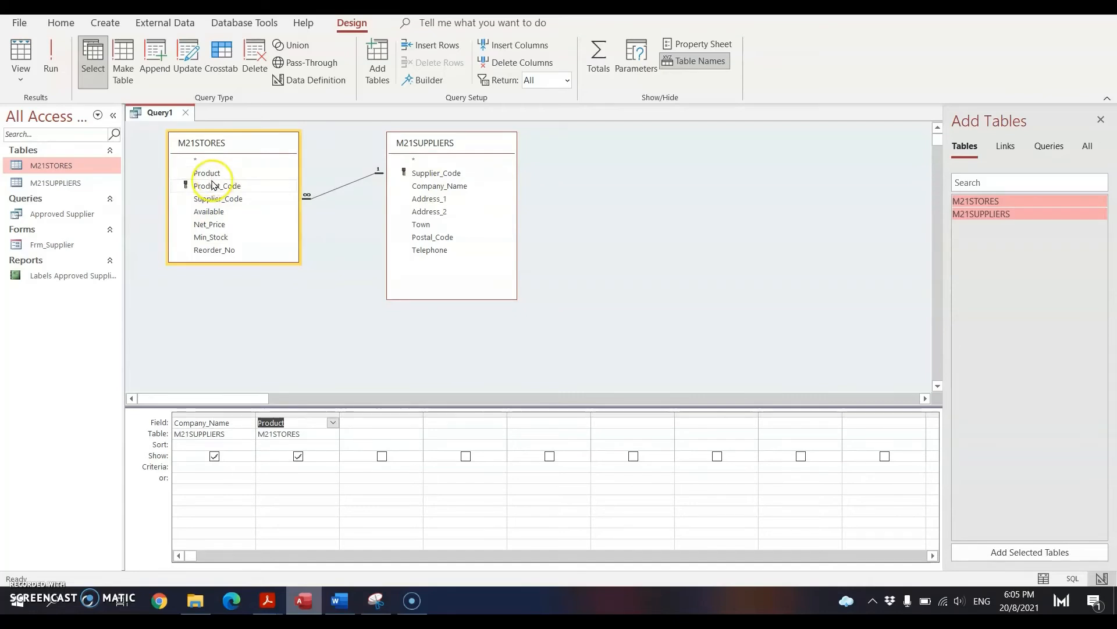
pyautogui.doubleClick(209, 225)
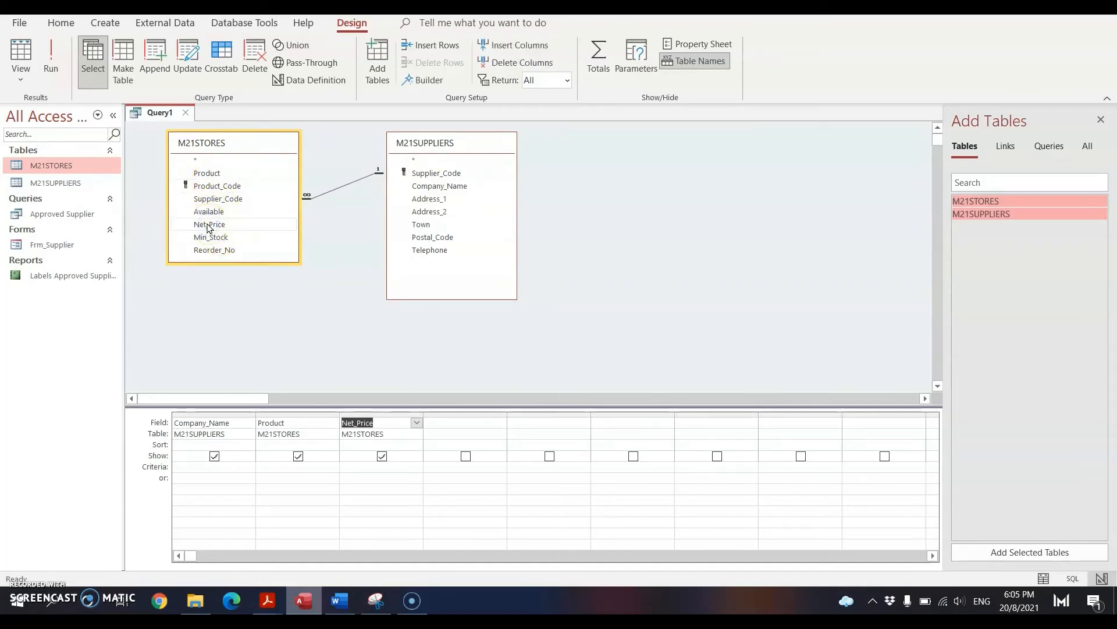
pyautogui.doubleClick(210, 252)
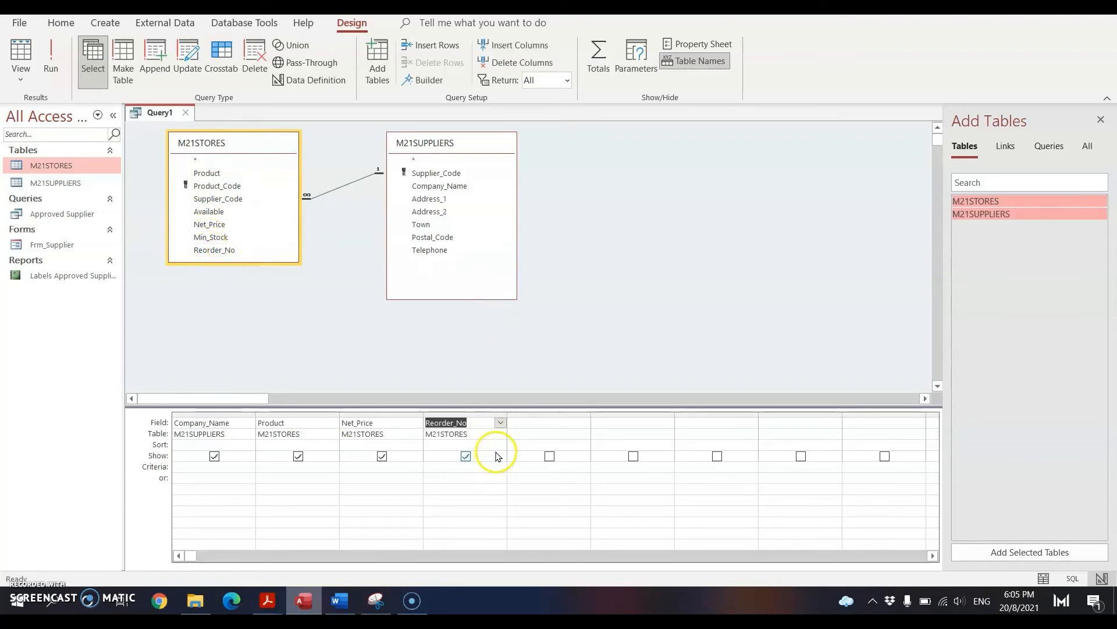
# Widen the first empty query column and enter the calculated field Order_Value: [Net_Price]*[Reorder_No] in it.
pyautogui.moveTo(591, 407); pyautogui.dragTo(663, 406)
pyautogui.click(604, 423)
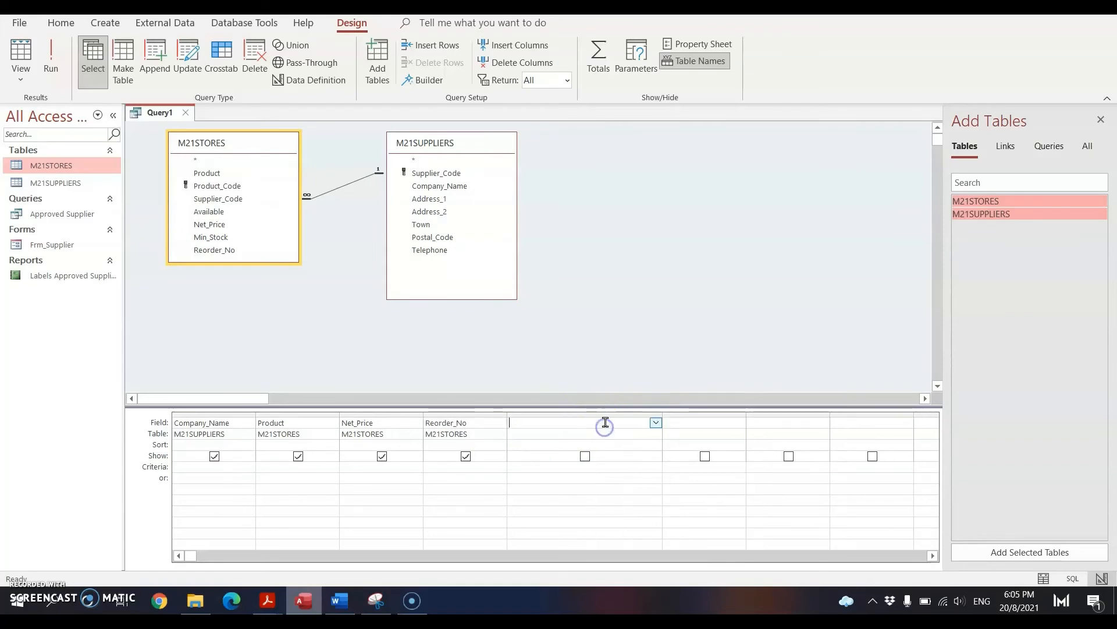
pyautogui.write('Order_Value: [Net_Price]*[Reorder_No')
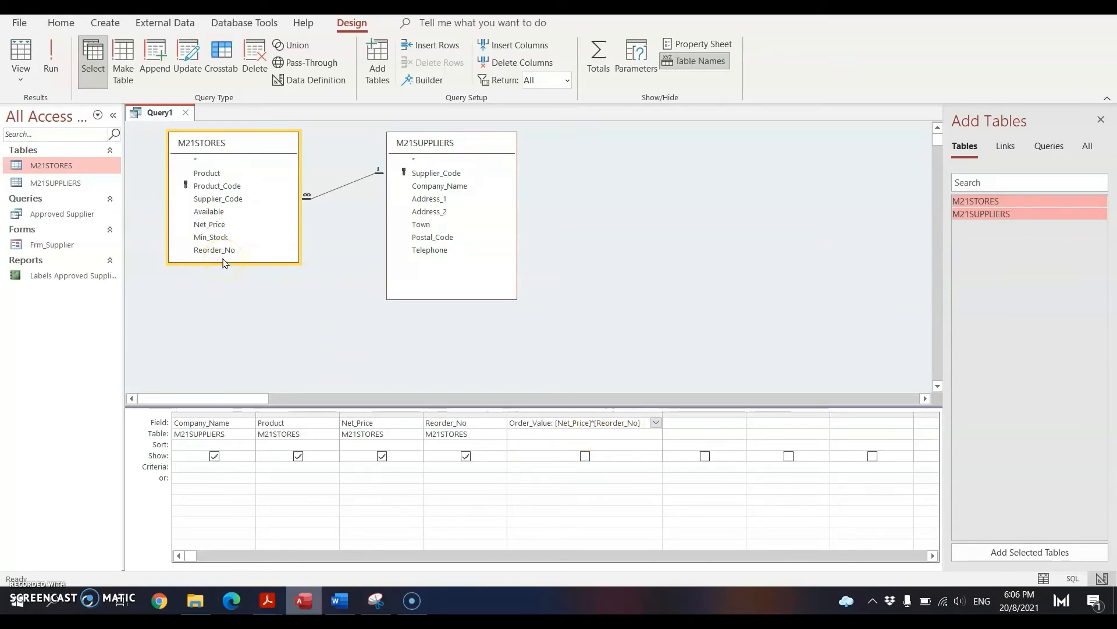
pyautogui.click(620, 464)
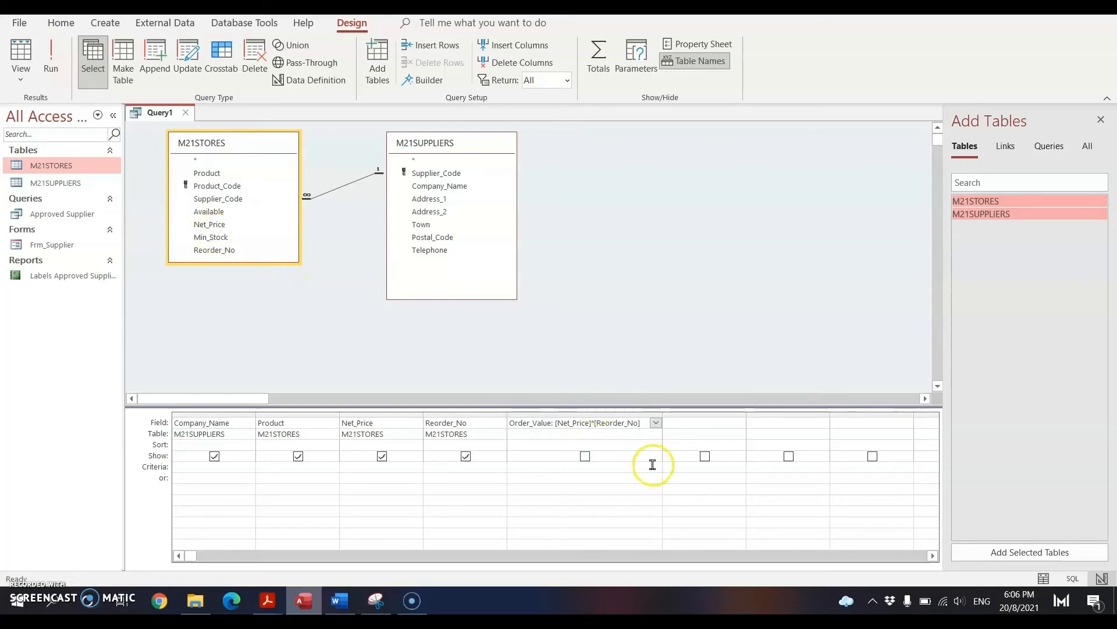
# Add the calculated field Order_Now: [Available] <= [Min_Stock] in the column after Order_Value, widening it and checking the formula in the question paper.
pyautogui.click(689, 421)
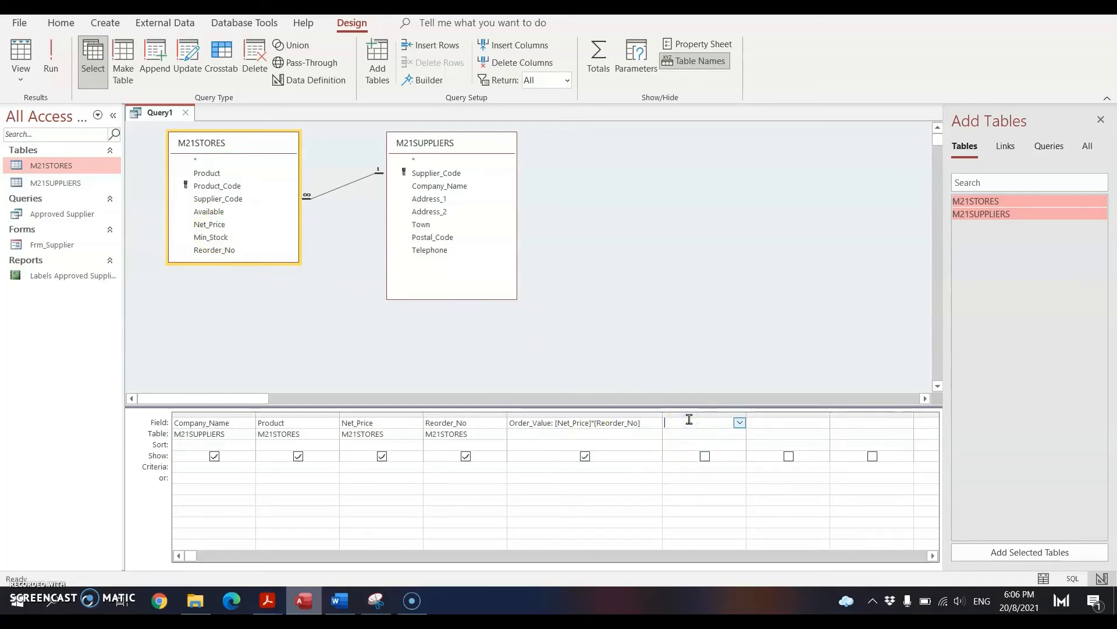
pyautogui.write('Oe')
pyautogui.press('BackSpace')
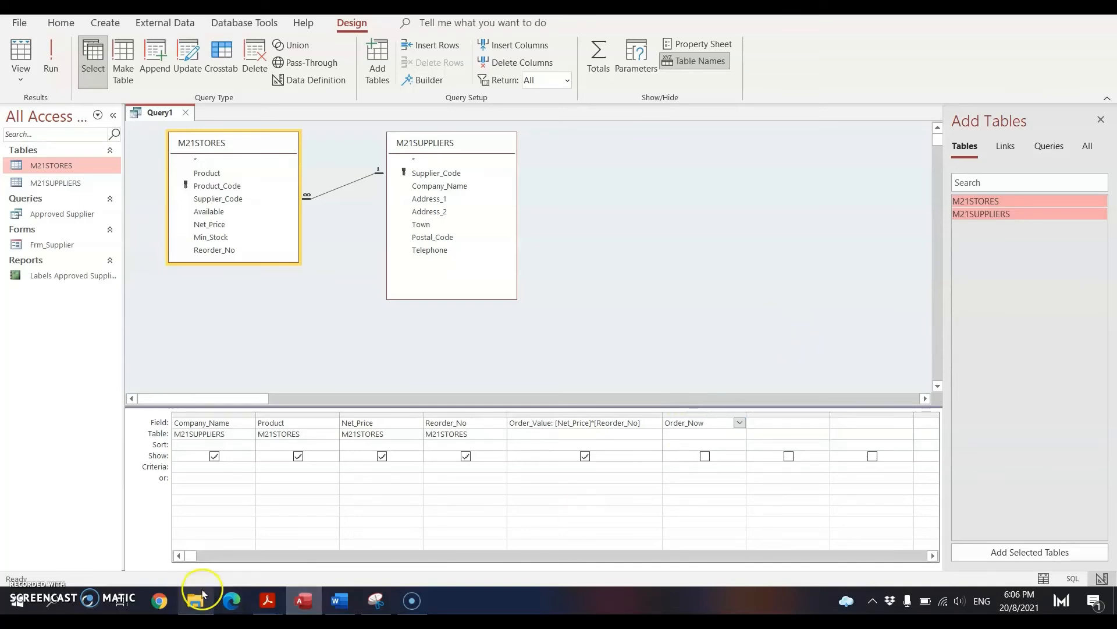
pyautogui.moveTo(267, 600)
pyautogui.click(211, 535)
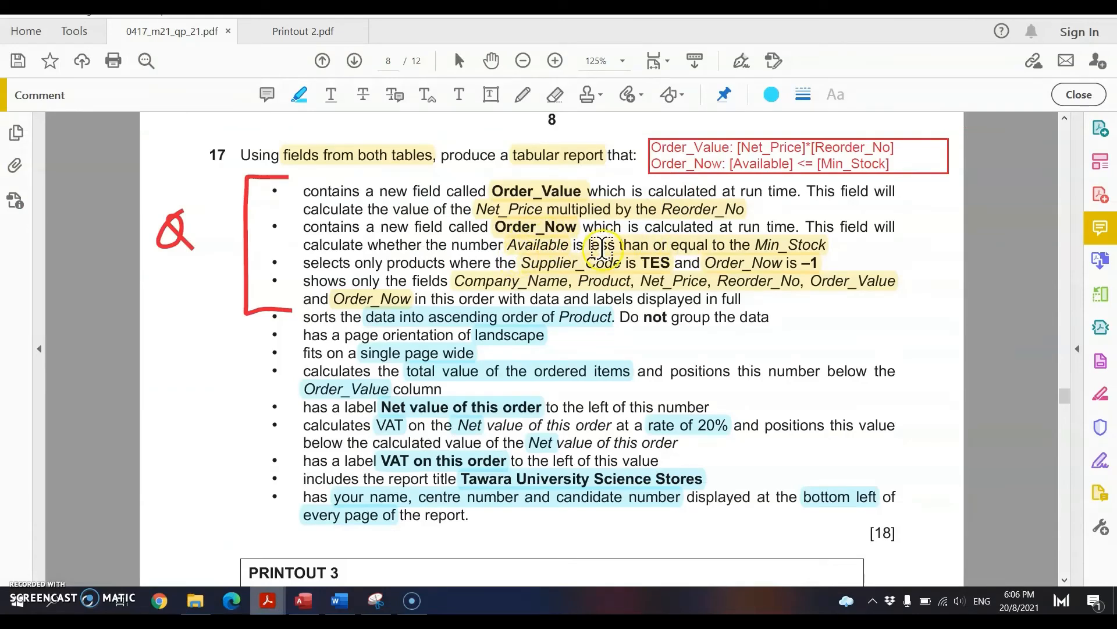
pyautogui.click(304, 600)
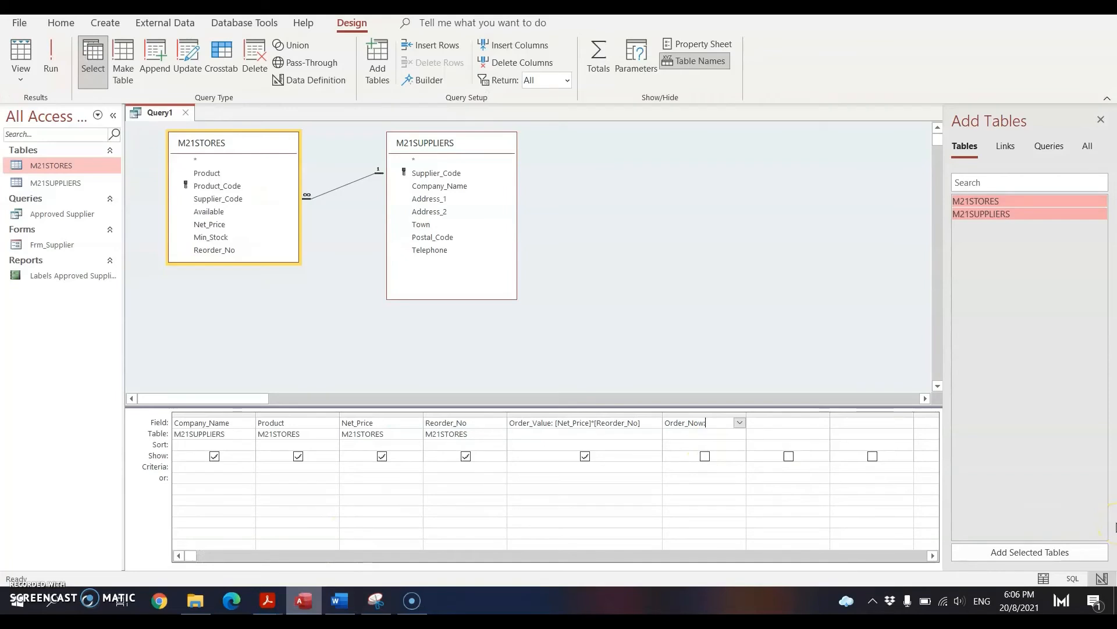
pyautogui.write(':')
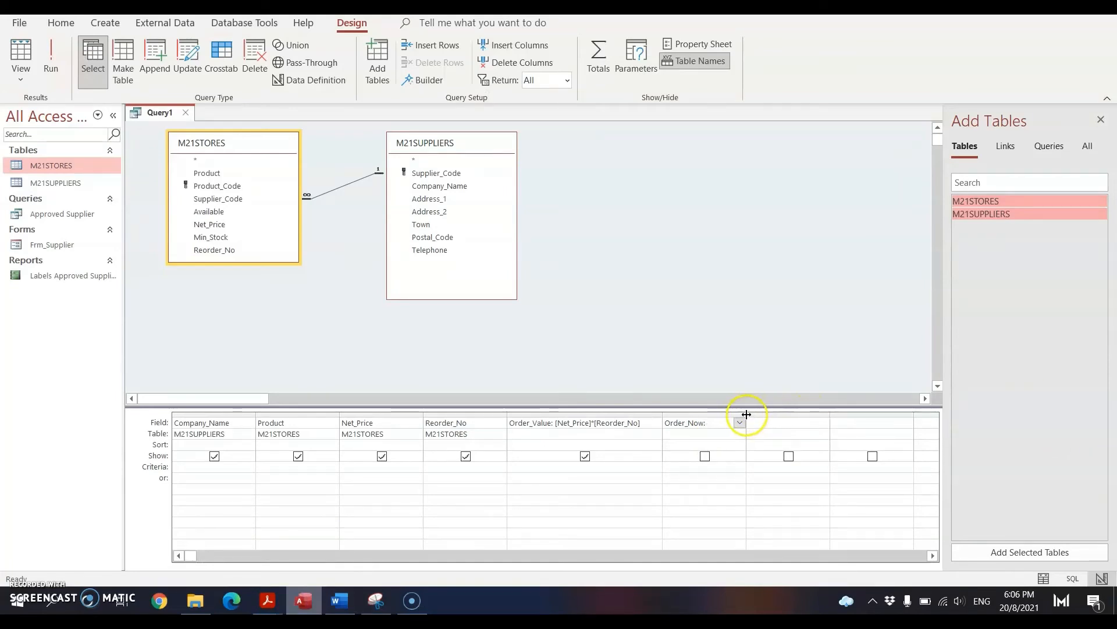
pyautogui.moveTo(746, 416); pyautogui.dragTo(883, 414)
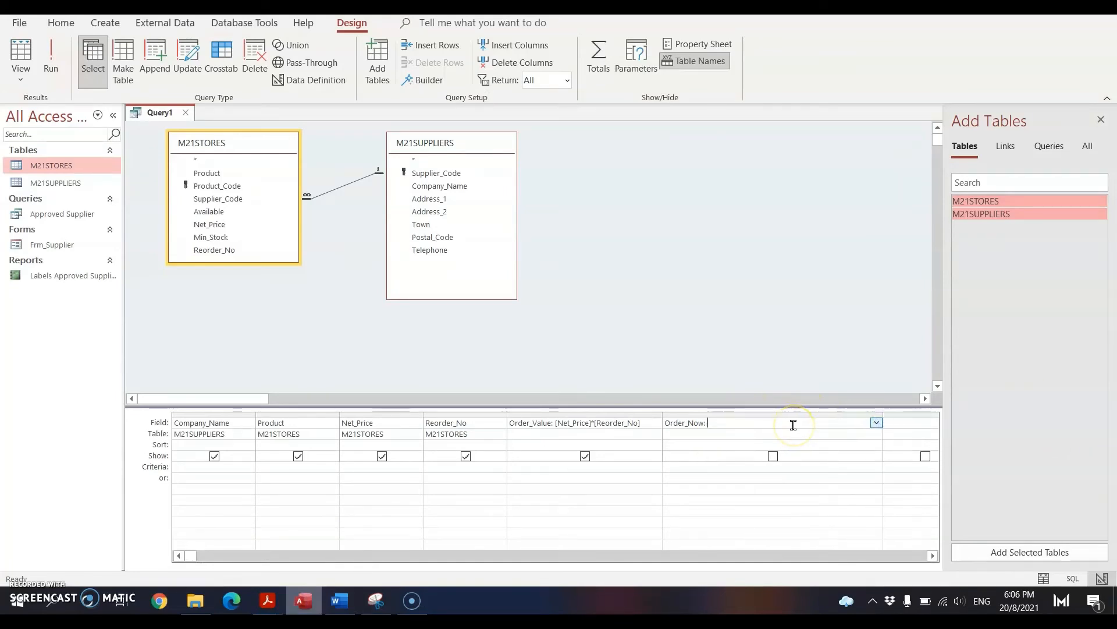
pyautogui.write('[Available] <= [O')
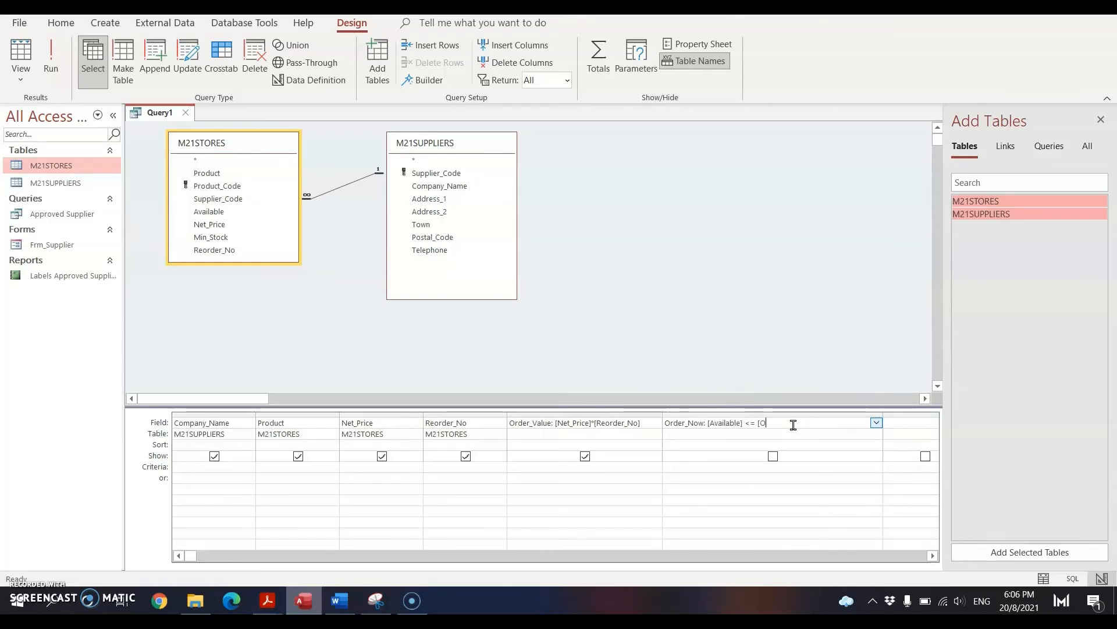
pyautogui.press('BackSpace')
pyautogui.write('Min_Stock]')
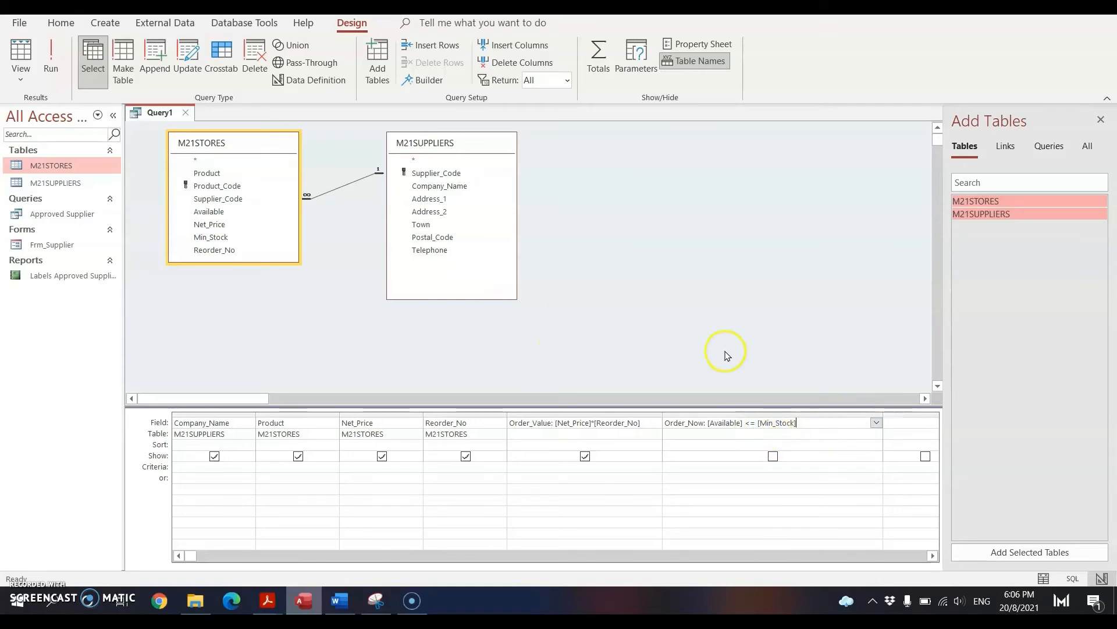
# Run the query to examine the calculated Order_Value and Order_Now columns, and return to design view.
pyautogui.click(50, 58)
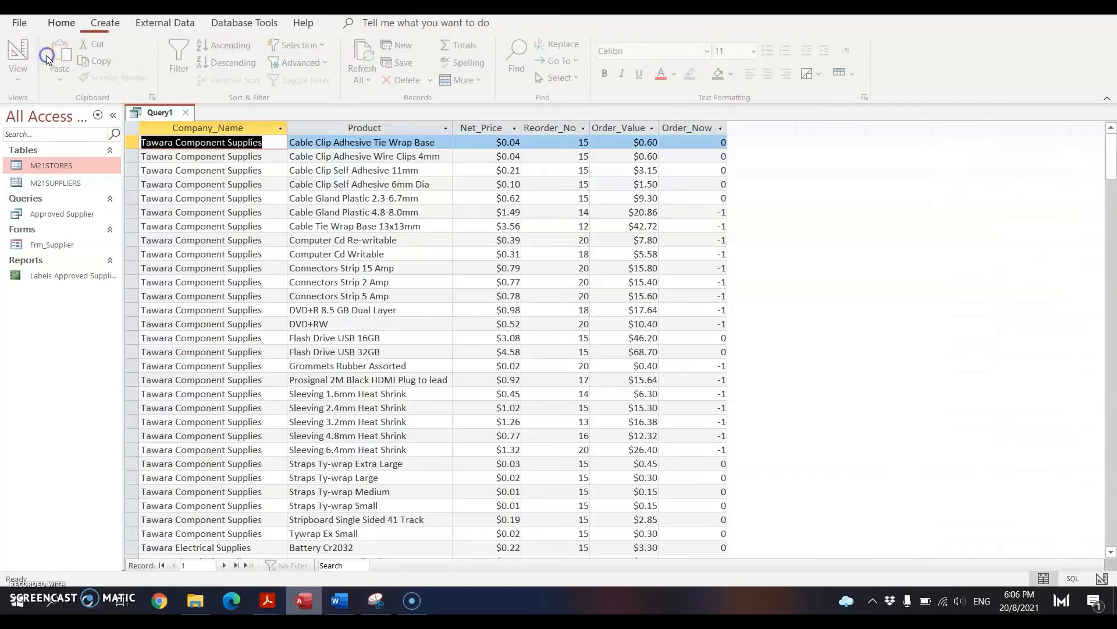
pyautogui.click(616, 126)
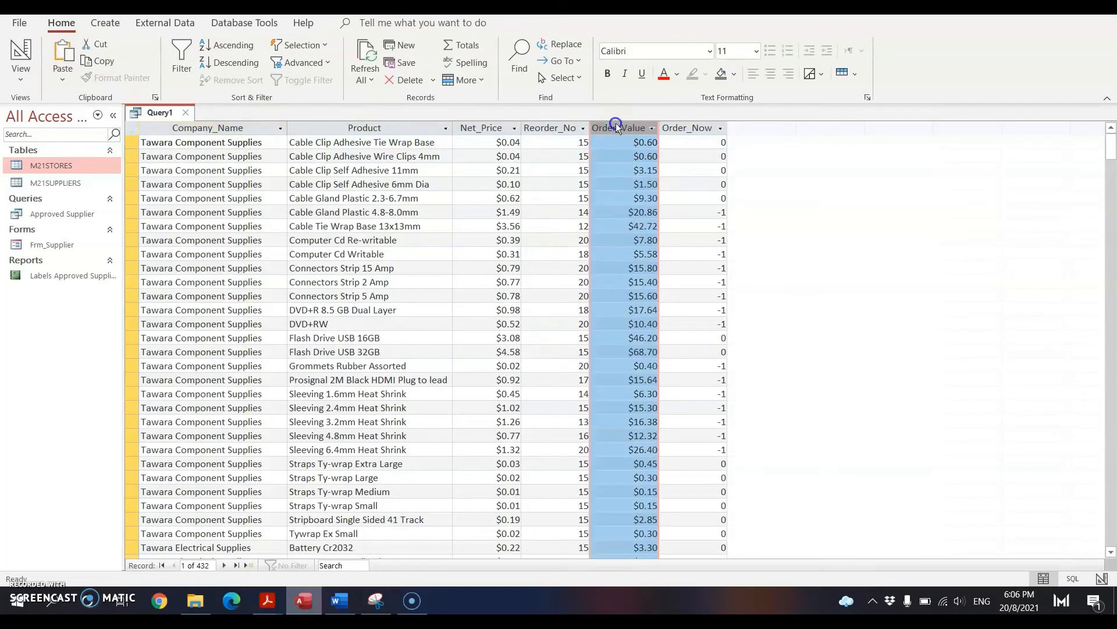
pyautogui.click(702, 127)
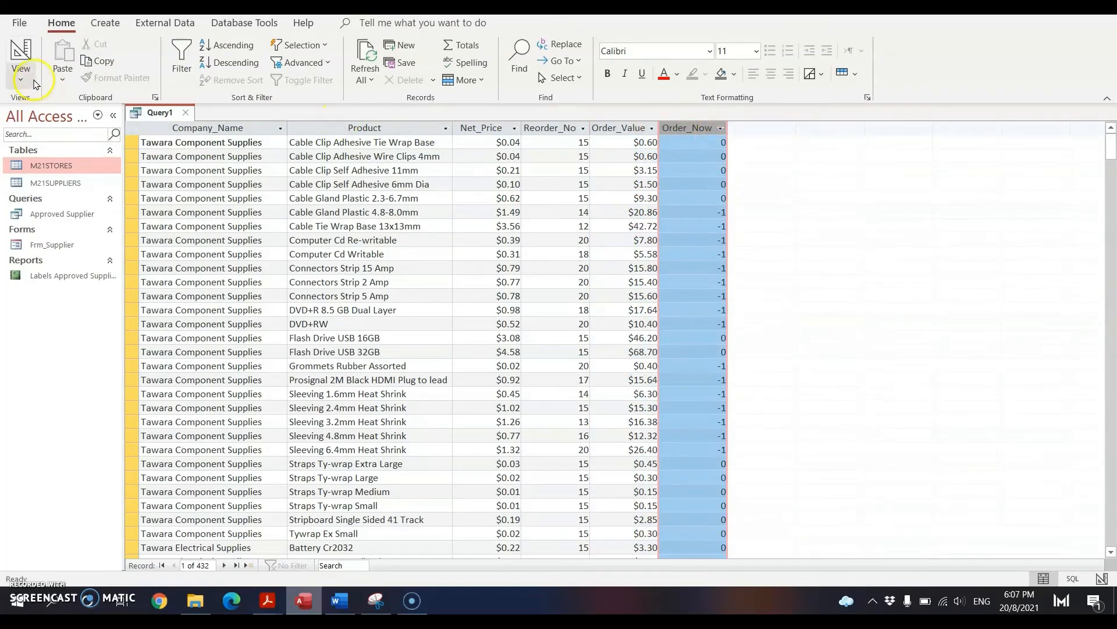
pyautogui.click(21, 59)
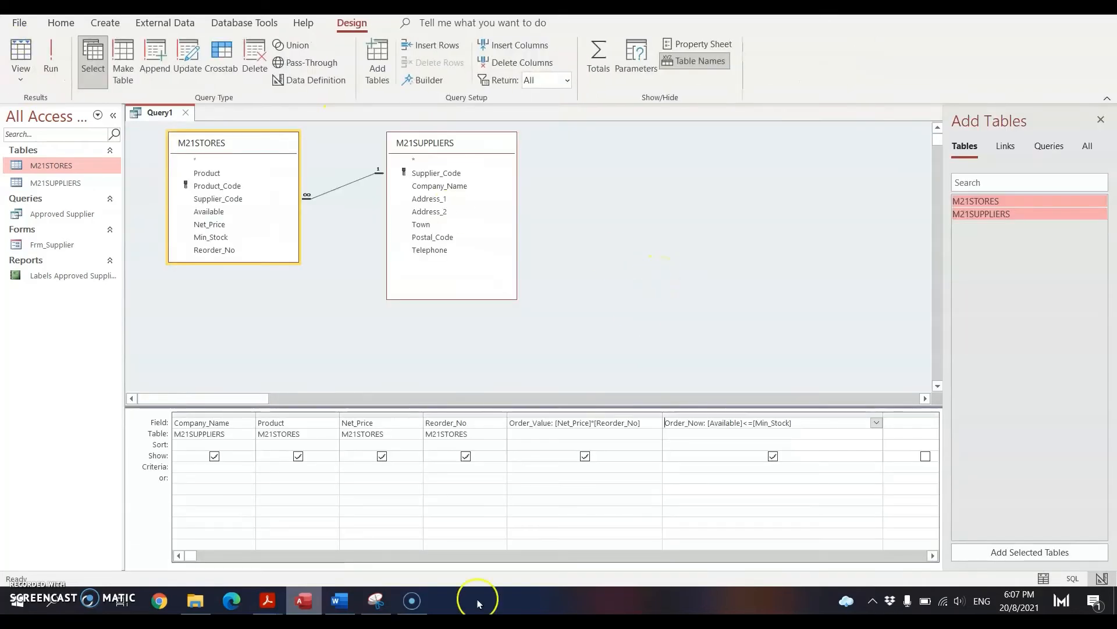
# Check the selection criteria in the question paper, then add Supplier_Code from M21SUPPLIERS with the criterion "TES" and exclude it from the output.
pyautogui.moveTo(268, 600)
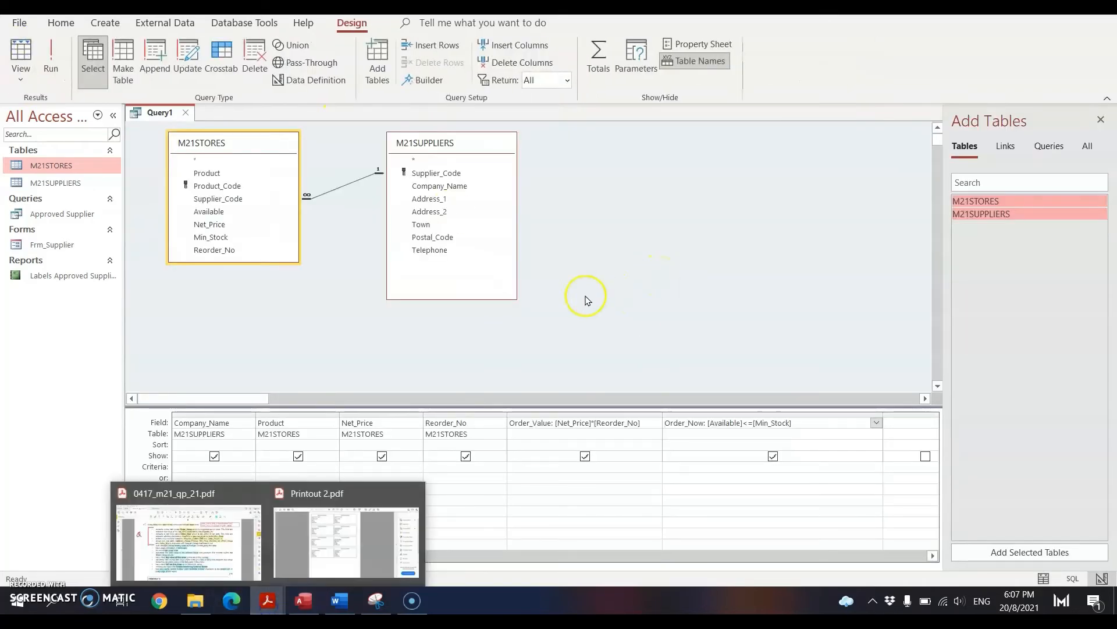
pyautogui.click(147, 547)
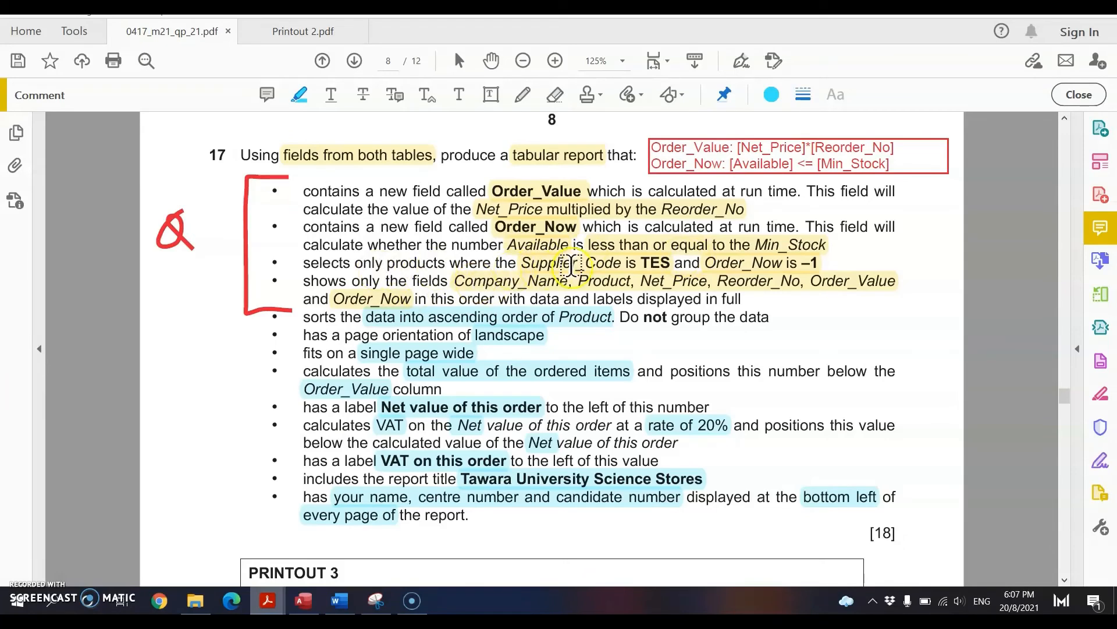
pyautogui.click(303, 600)
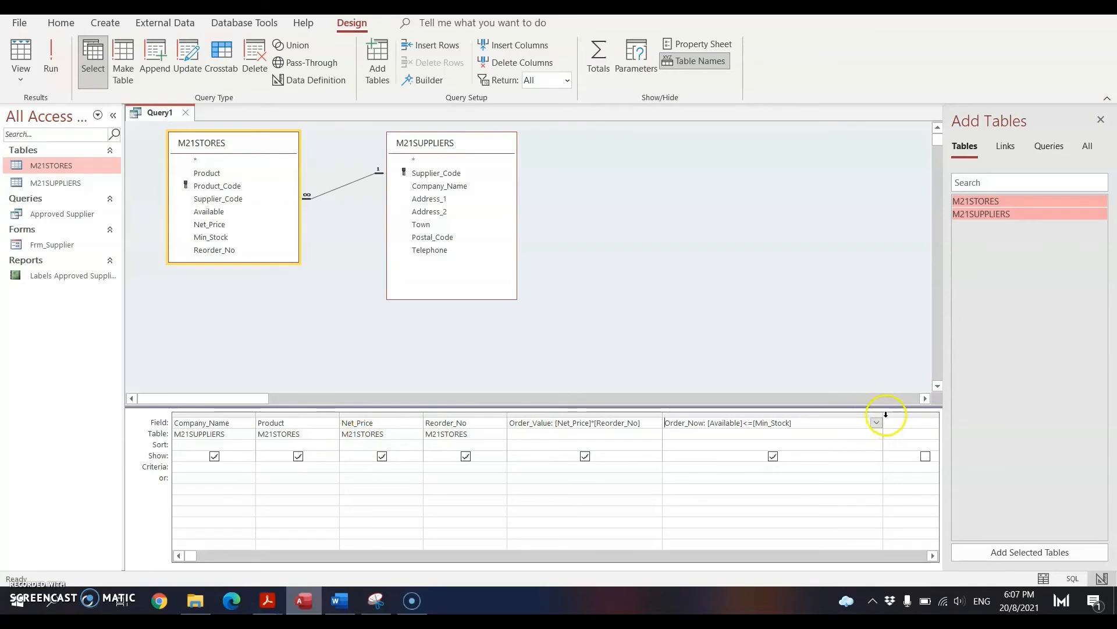
pyautogui.moveTo(884, 413); pyautogui.dragTo(810, 415)
pyautogui.click(507, 249)
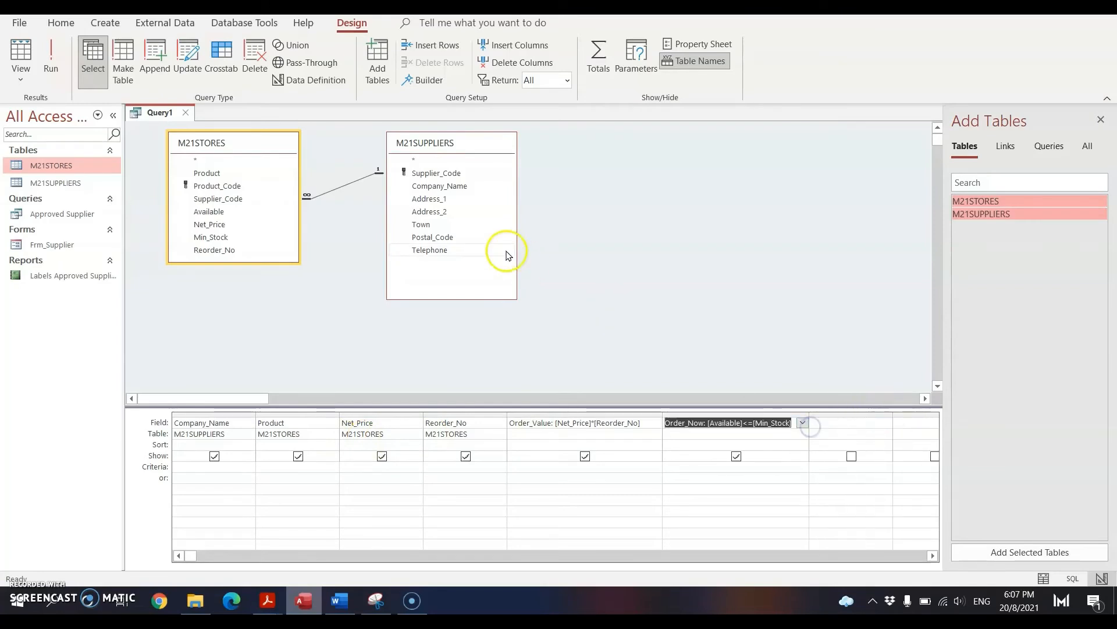
pyautogui.doubleClick(448, 173)
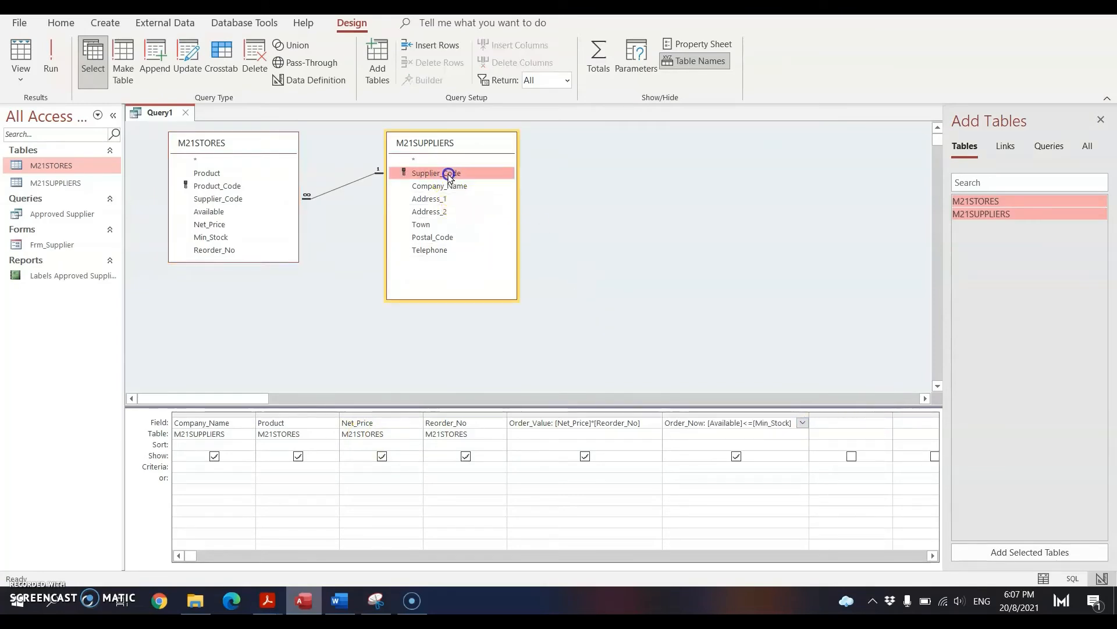
pyautogui.click(826, 467)
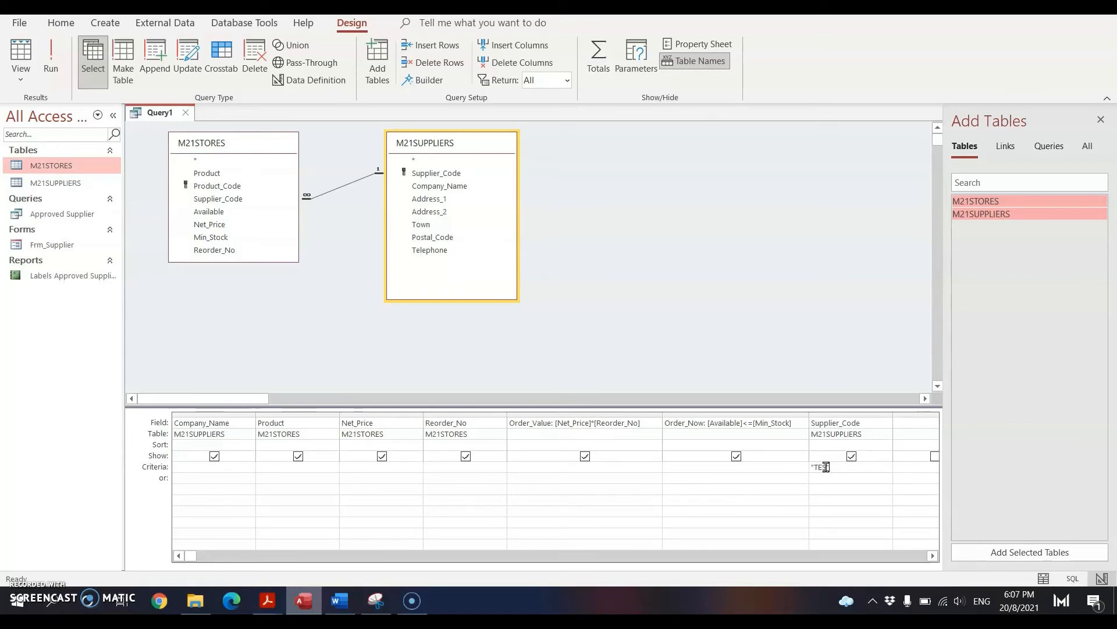
pyautogui.write('"TES"')
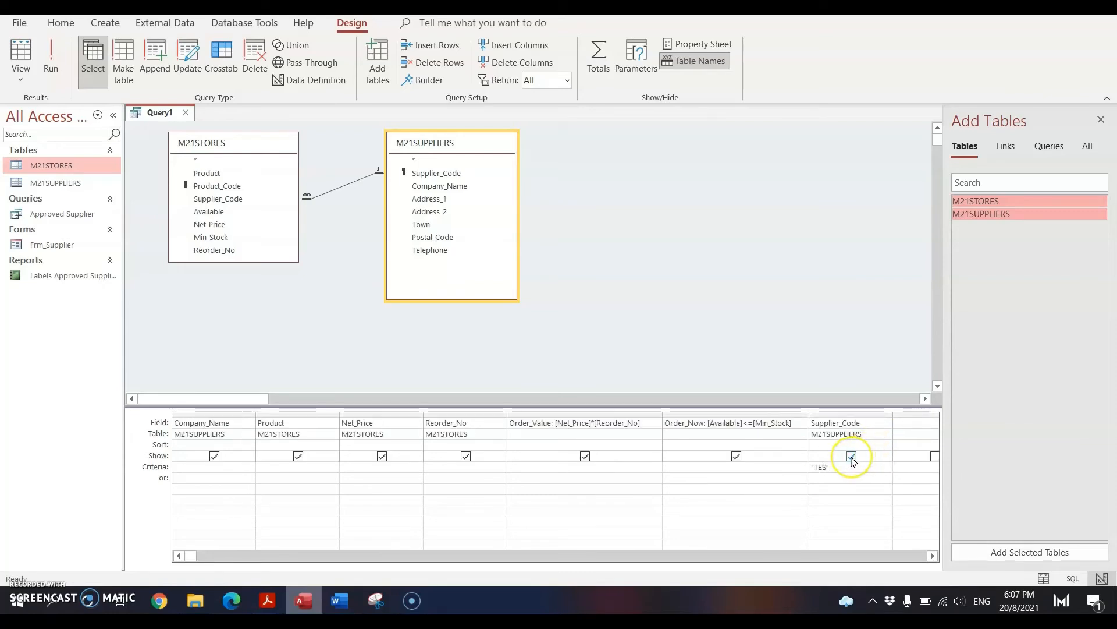
pyautogui.click(852, 457)
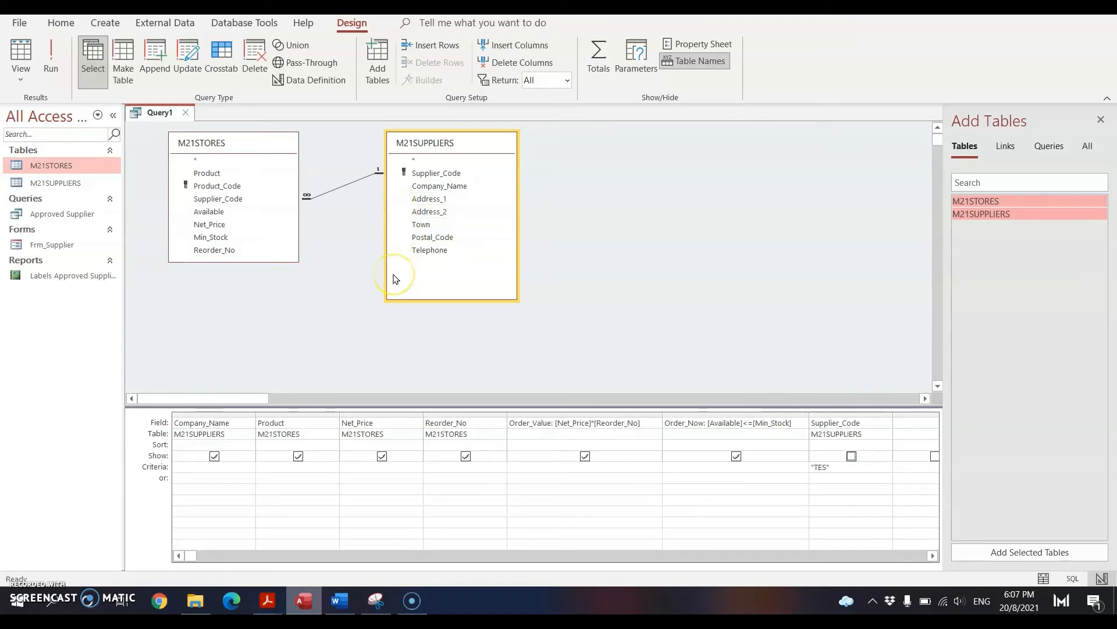
# Set the Order_Now criterion to -1 and run the query.
pyautogui.click(685, 465)
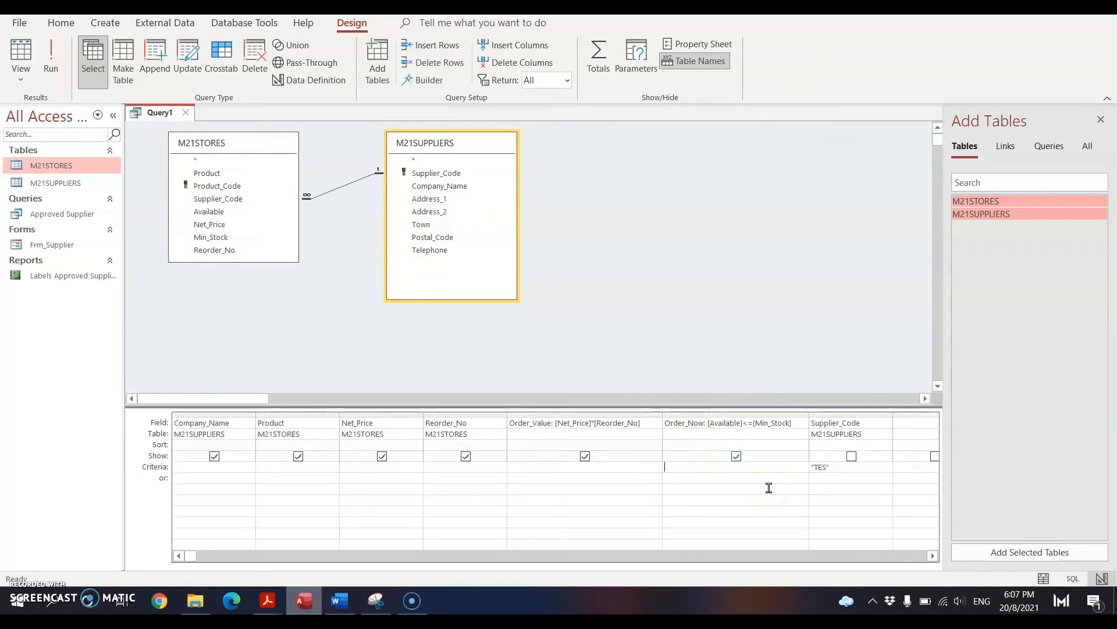
pyautogui.write('-1')
pyautogui.click(51, 58)
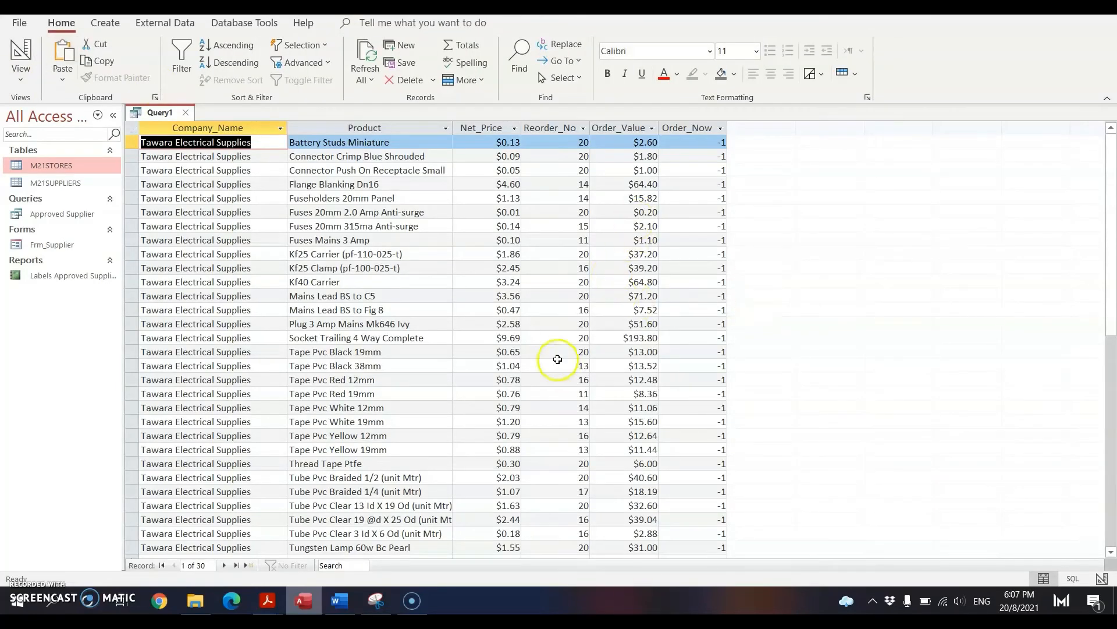
# Review the query results, save the query as "Tawara University Science Stores" and widen the object list to show its full name.
pyautogui.scroll(-6, 553, 357)
pyautogui.scroll(6, 553, 379)
pyautogui.hotkey('ctrl', 's')
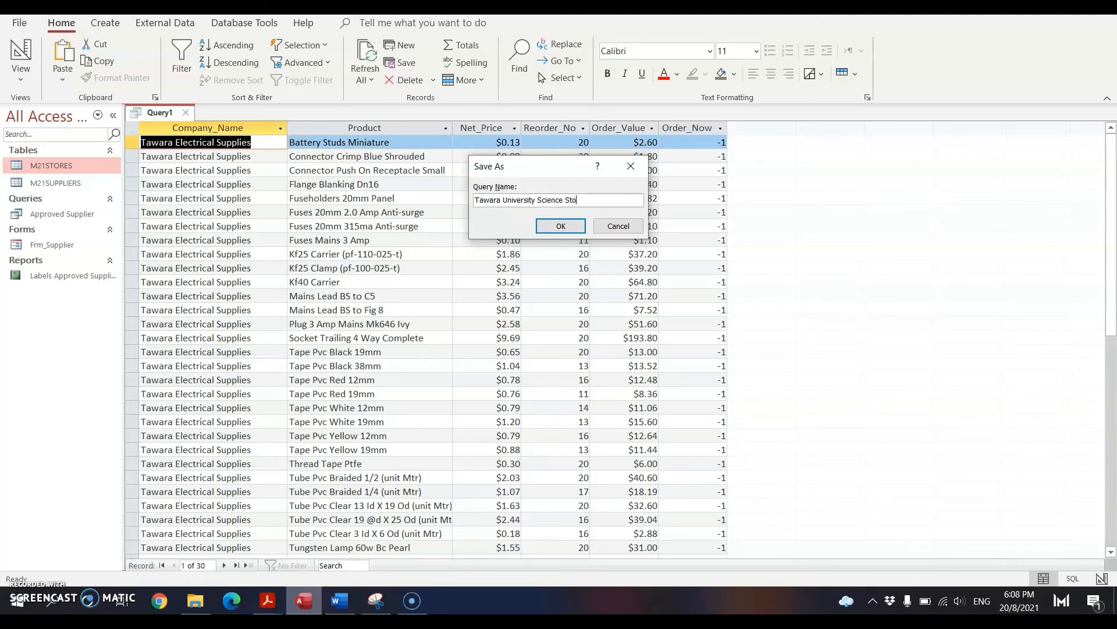
pyautogui.click(558, 234)
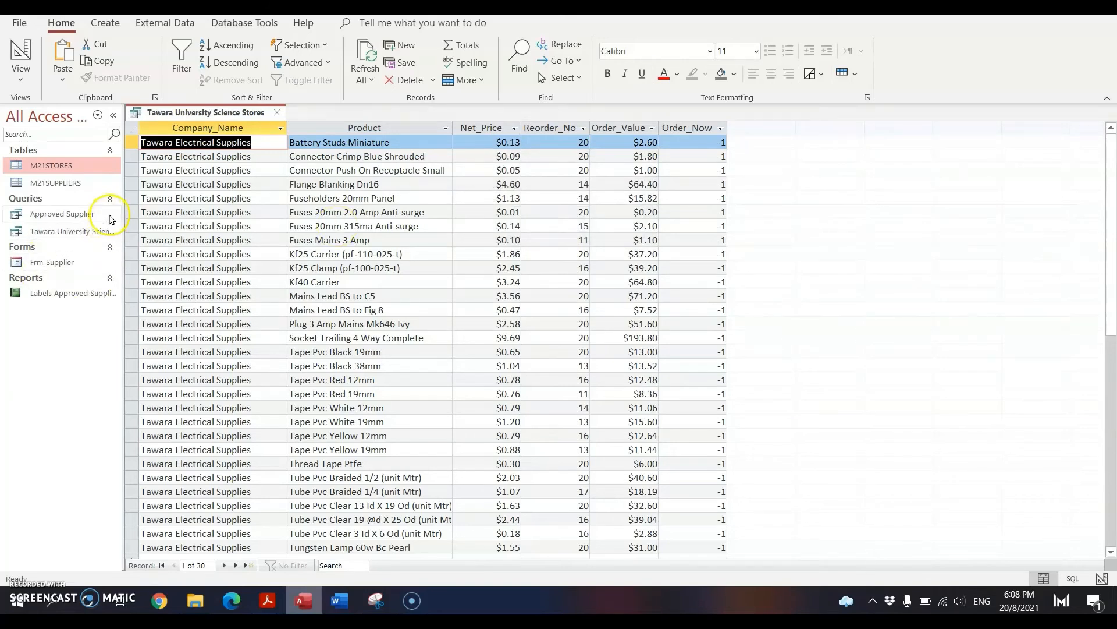
pyautogui.moveTo(122, 214); pyautogui.dragTo(170, 217)
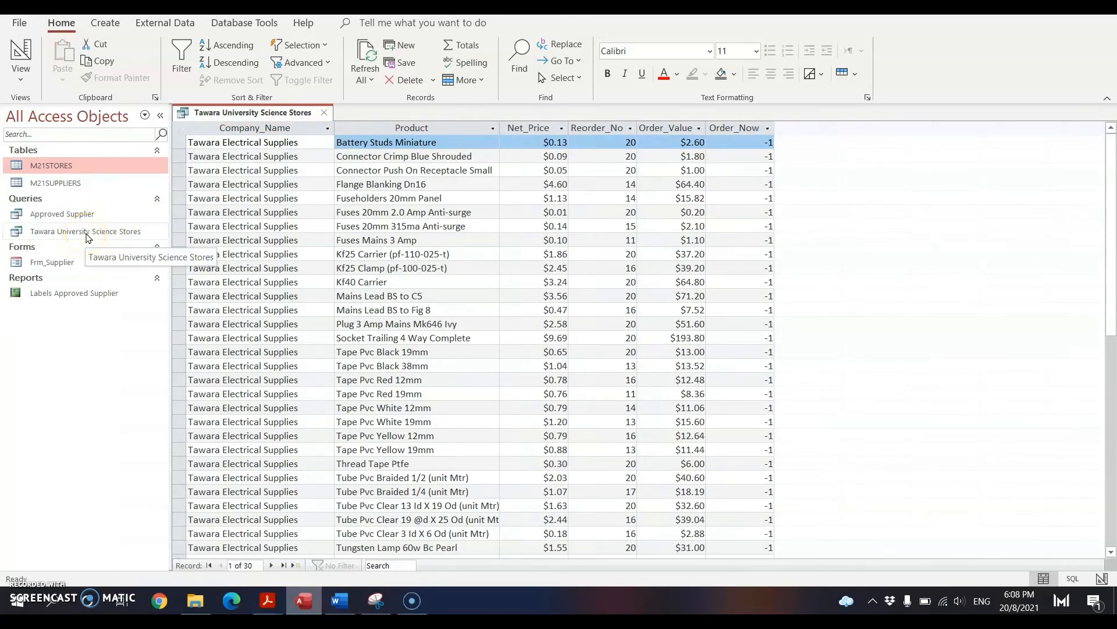
# Check the report requirements for question 17 in the question paper, and close the saved query in Access.
pyautogui.moveTo(267, 600)
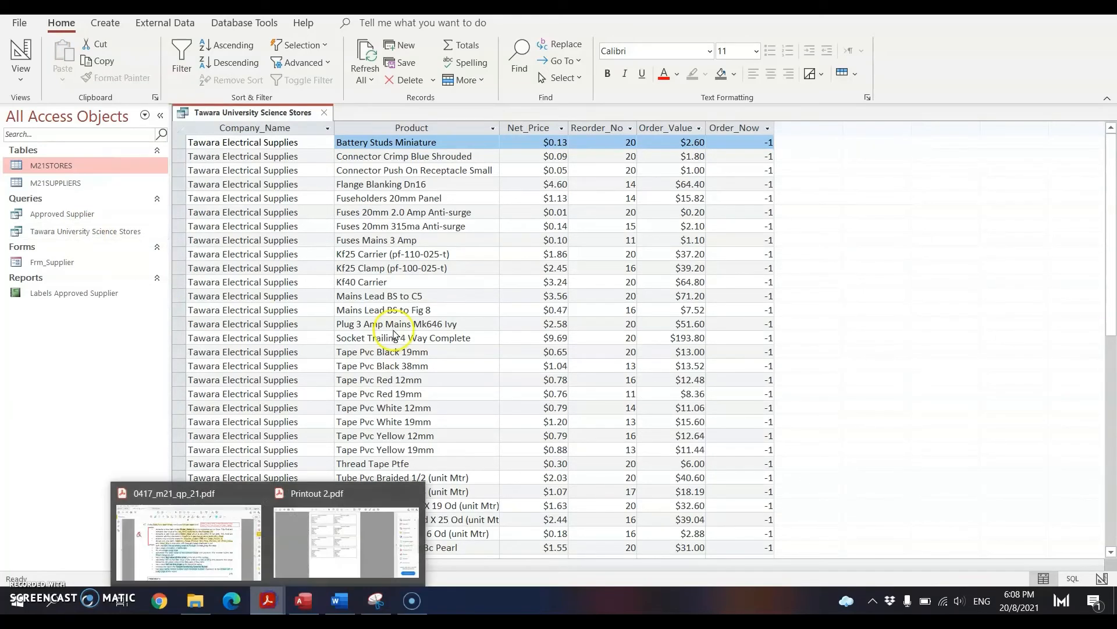
pyautogui.click(202, 563)
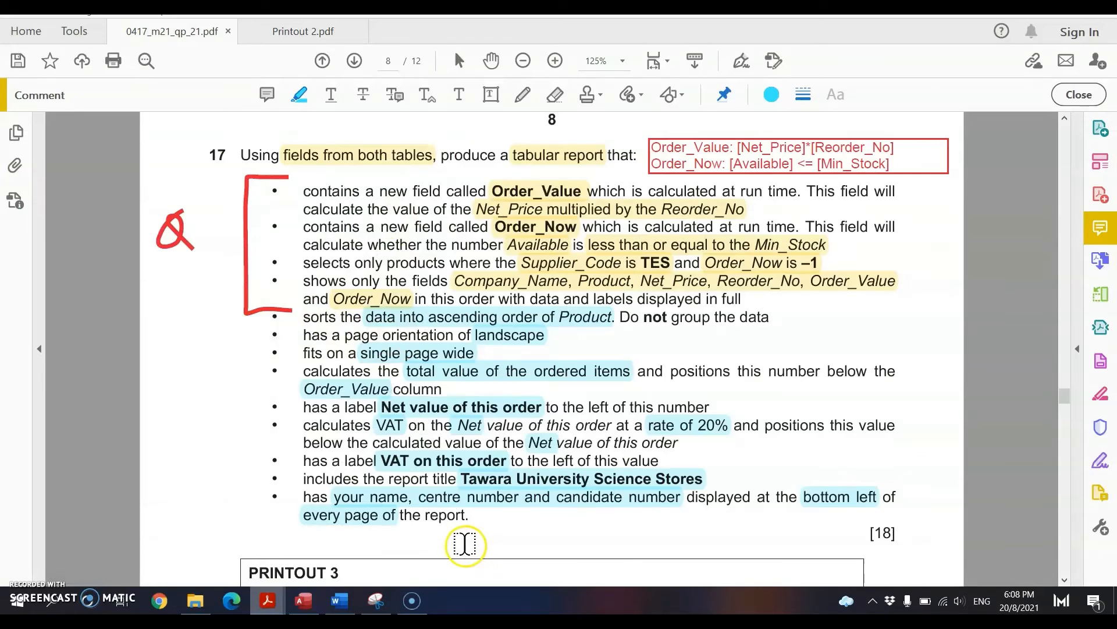
pyautogui.moveTo(339, 600)
pyautogui.click(303, 600)
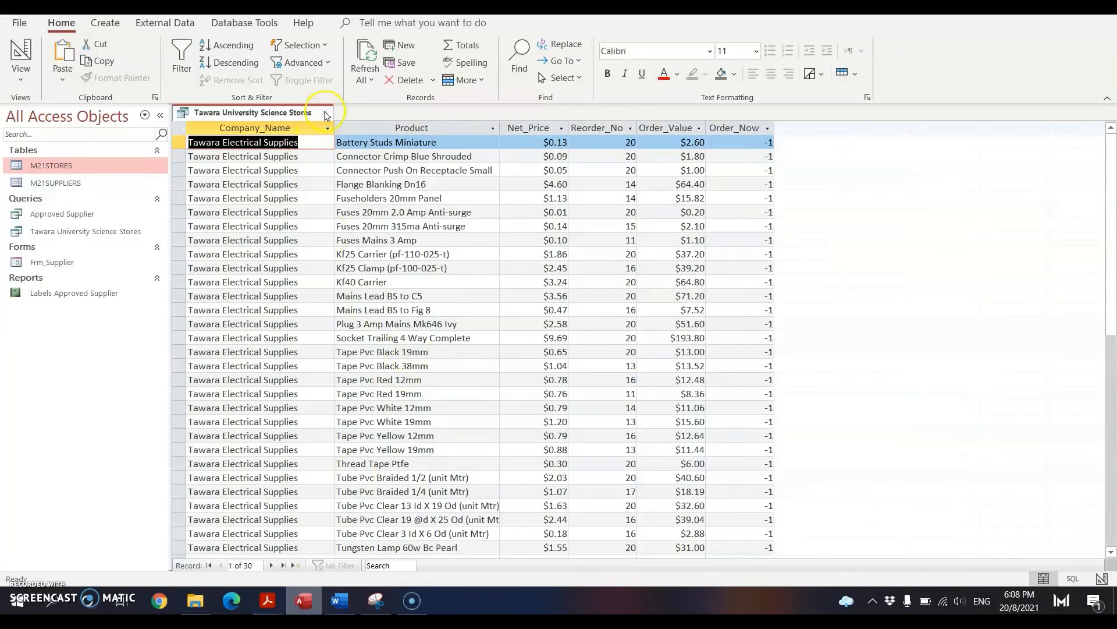
pyautogui.click(326, 114)
pyautogui.click(92, 26)
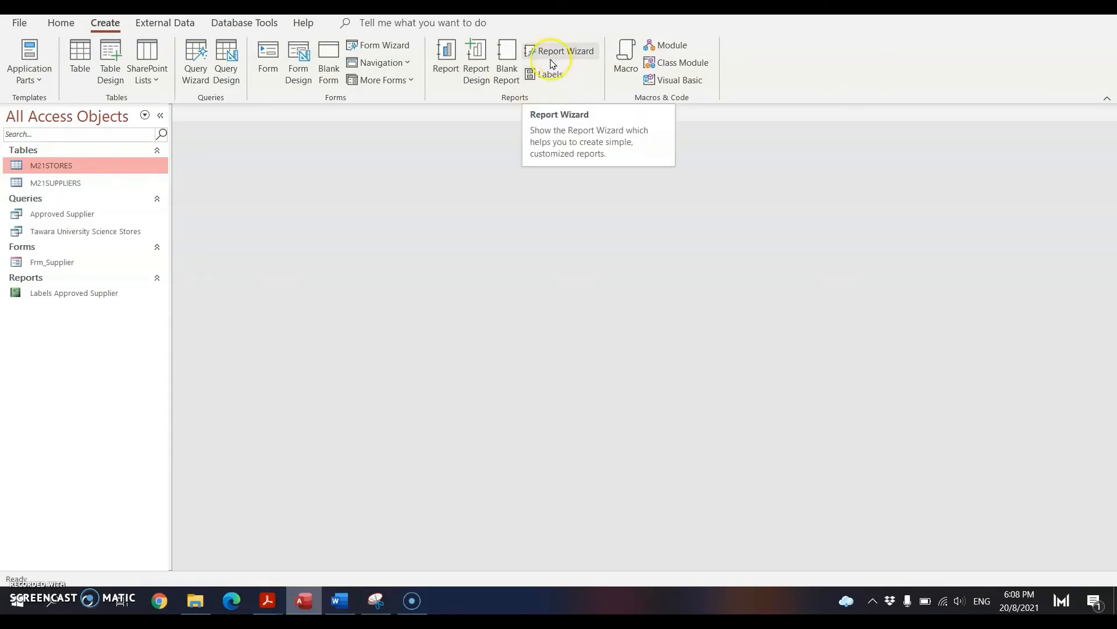
pyautogui.click(447, 73)
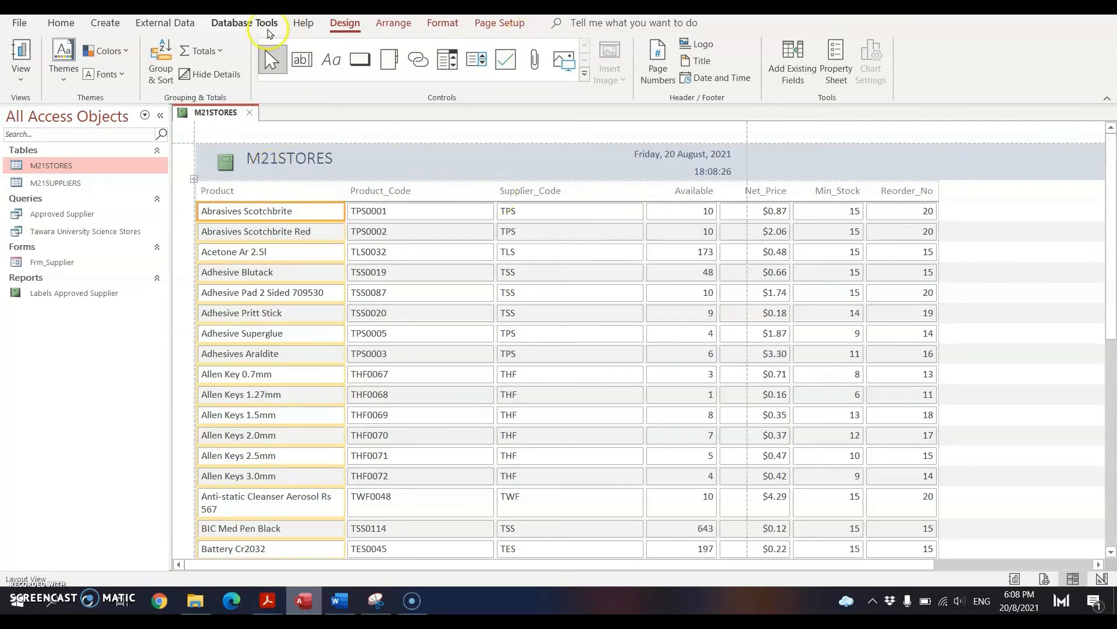
pyautogui.click(504, 28)
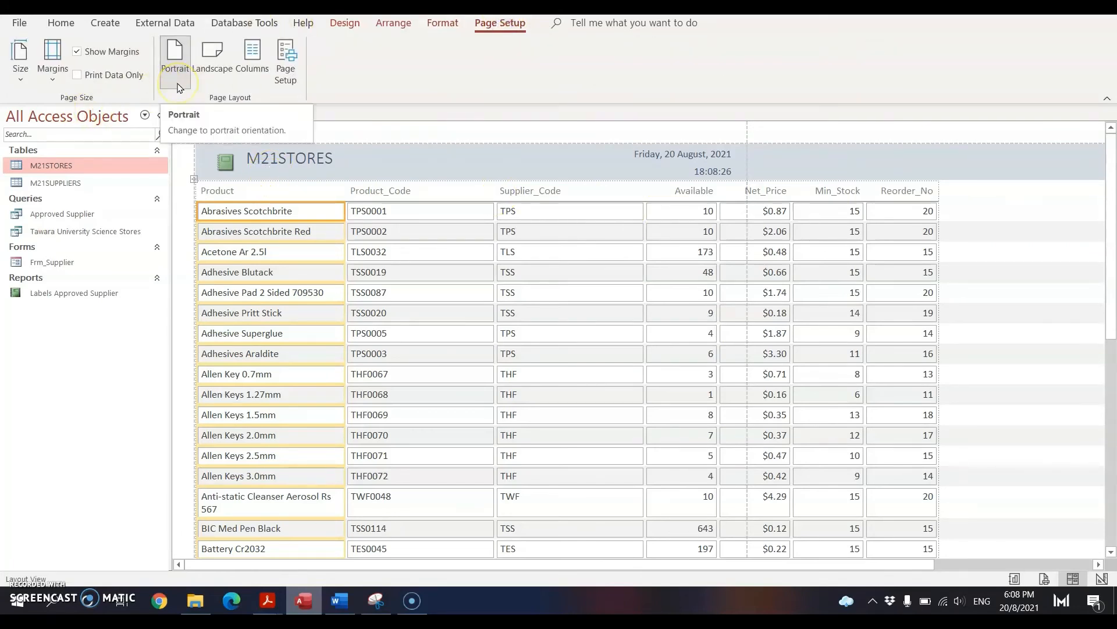
pyautogui.scroll(-15, 597, 320)
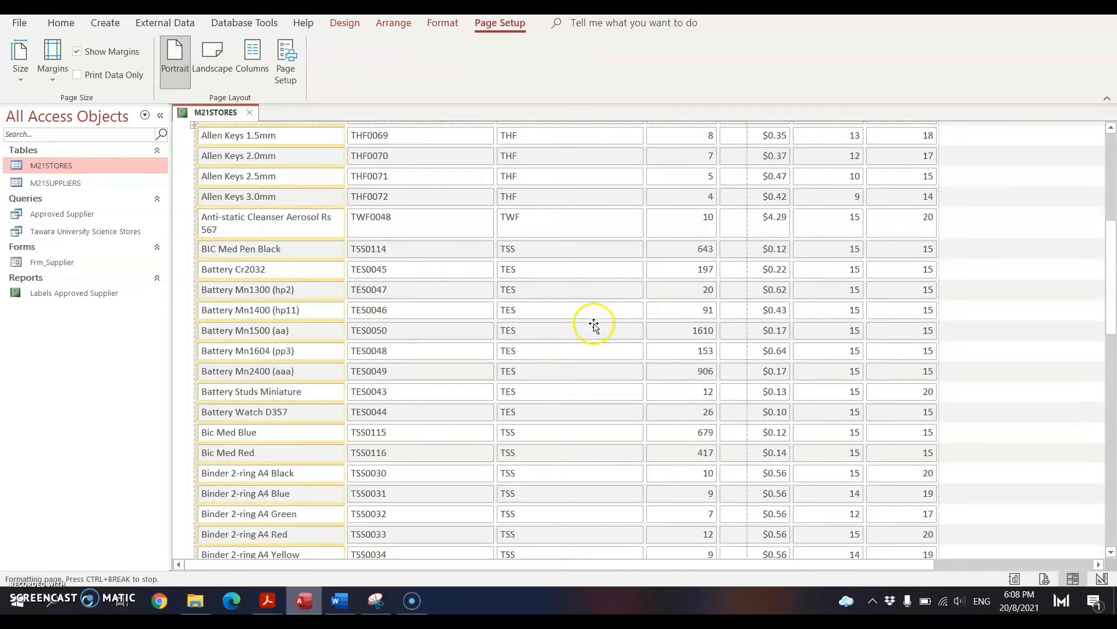
pyautogui.scroll(-15, 679, 544)
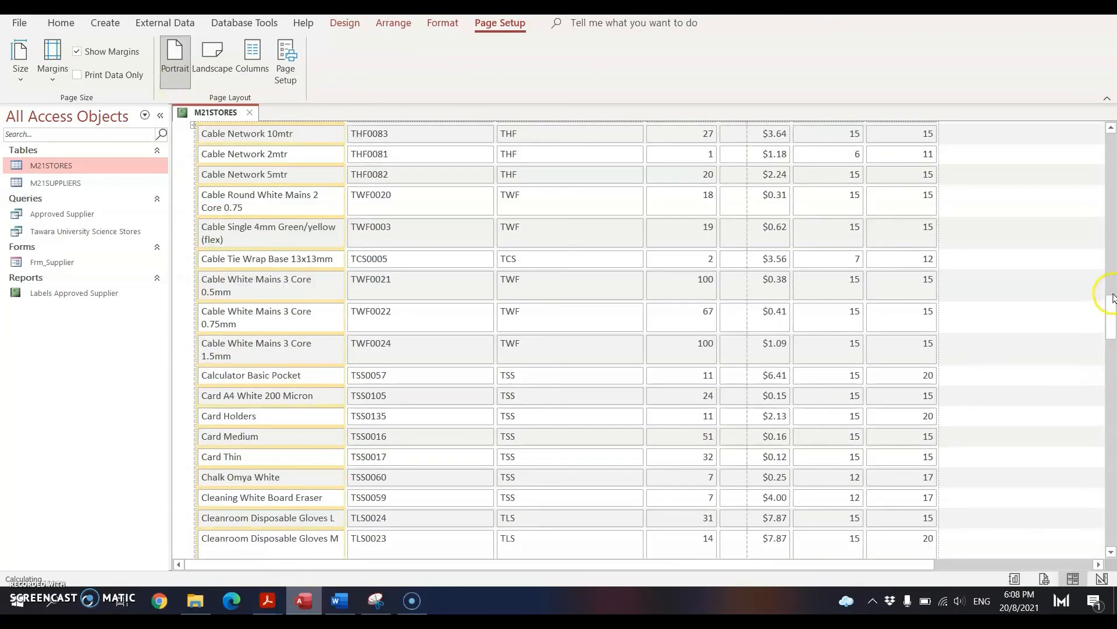
pyautogui.moveTo(1112, 313); pyautogui.dragTo(1113, 550)
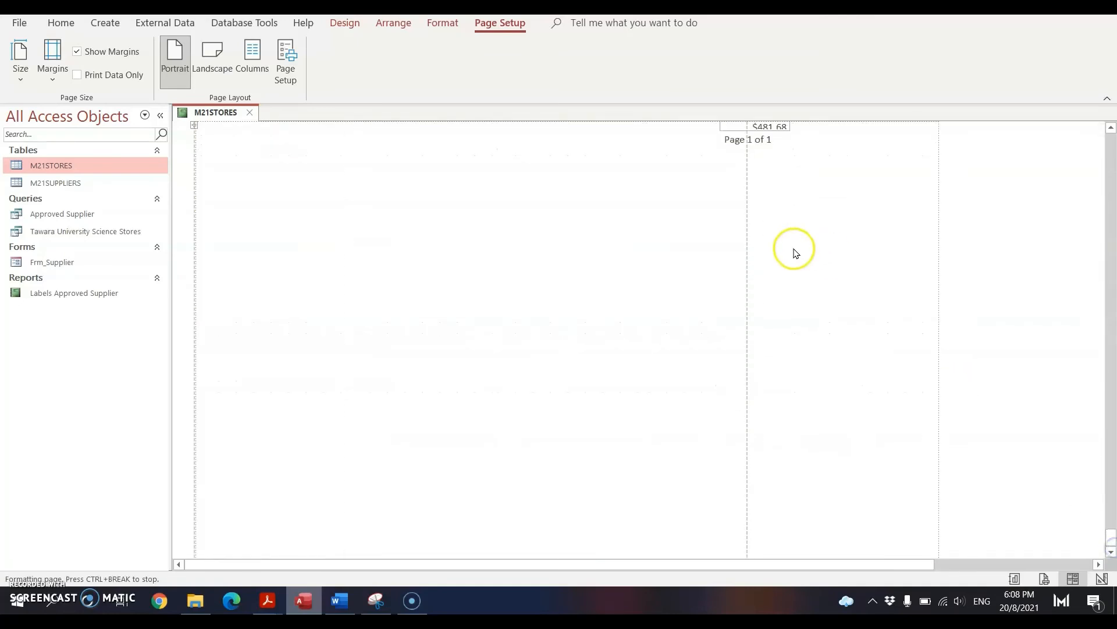
pyautogui.scroll(3, 786, 245)
pyautogui.scroll(1, 786, 243)
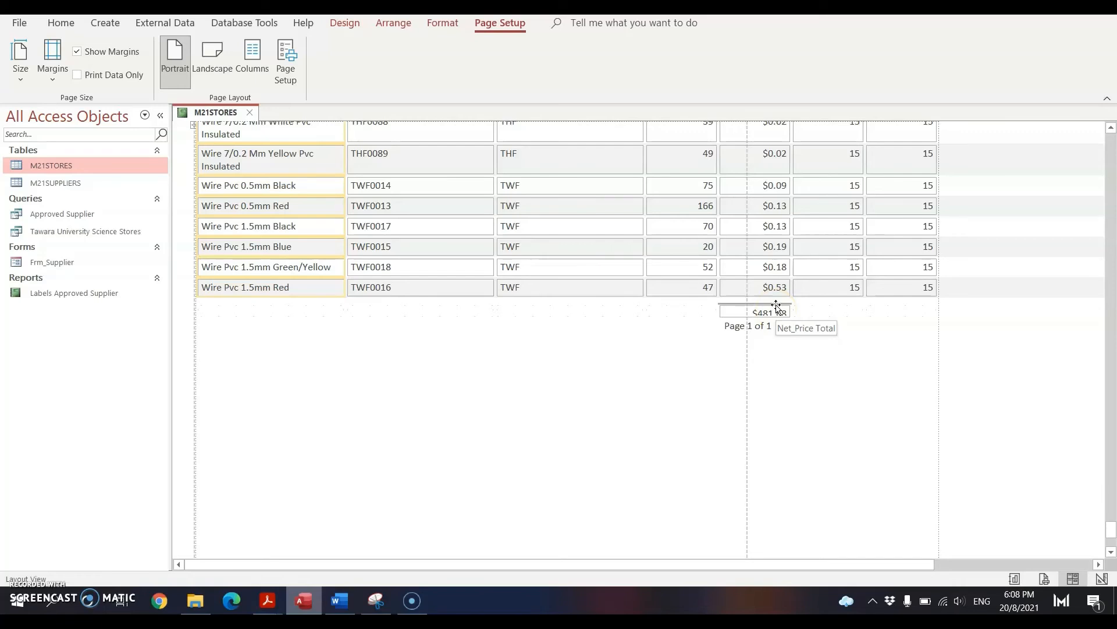
pyautogui.click(249, 112)
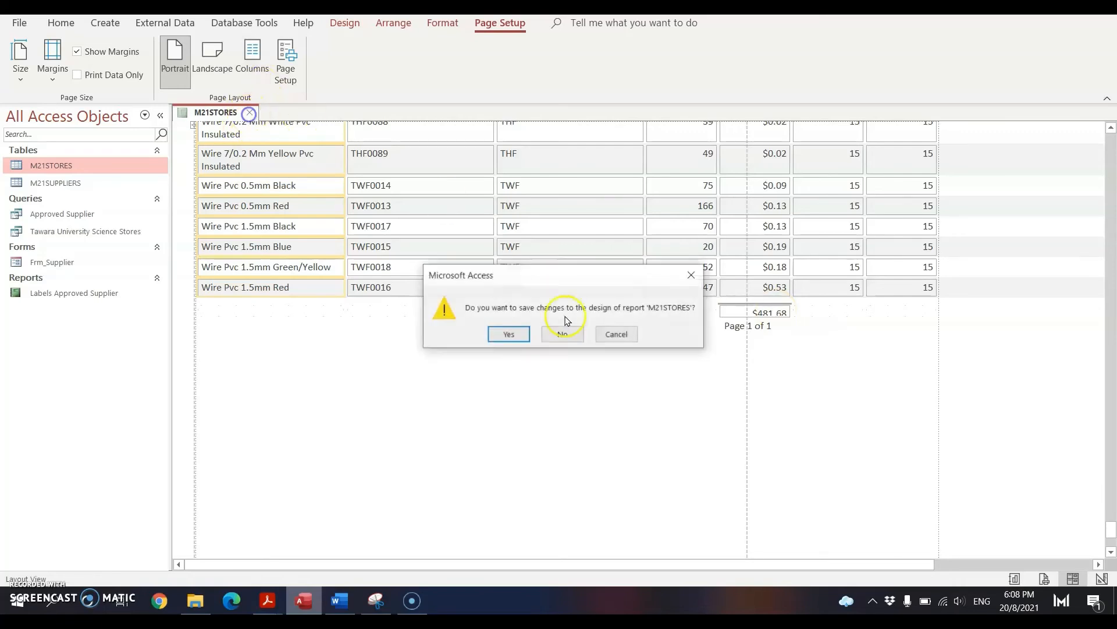
pyautogui.click(544, 332)
pyautogui.click(70, 293)
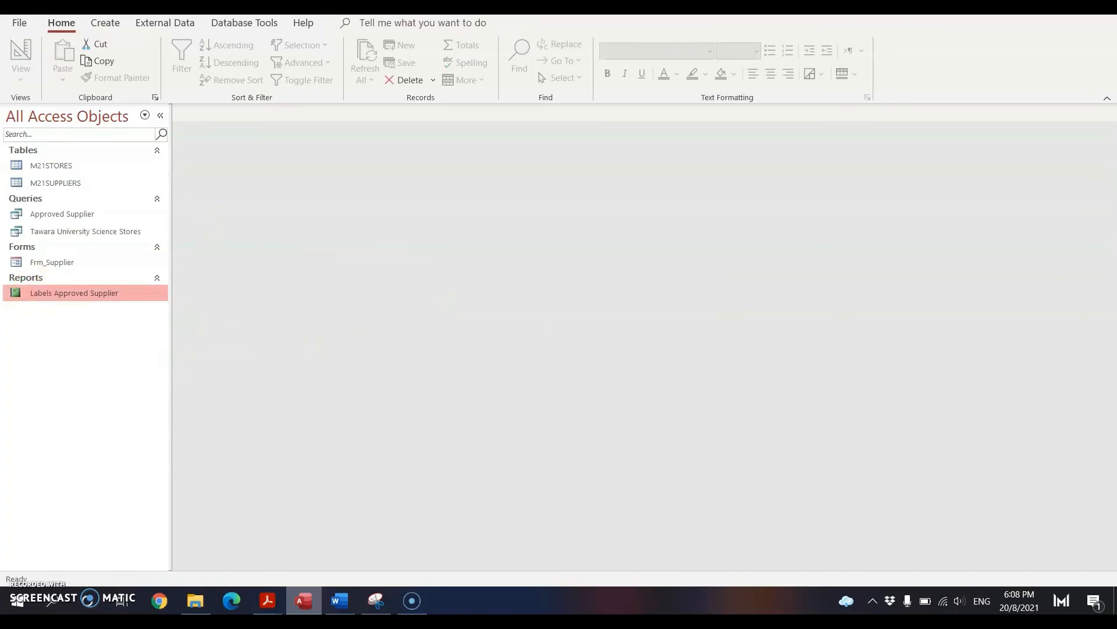
# Start a report with the Report Wizard based on the Tawara University Science Stores query and include all six of its fields.
pyautogui.click(108, 25)
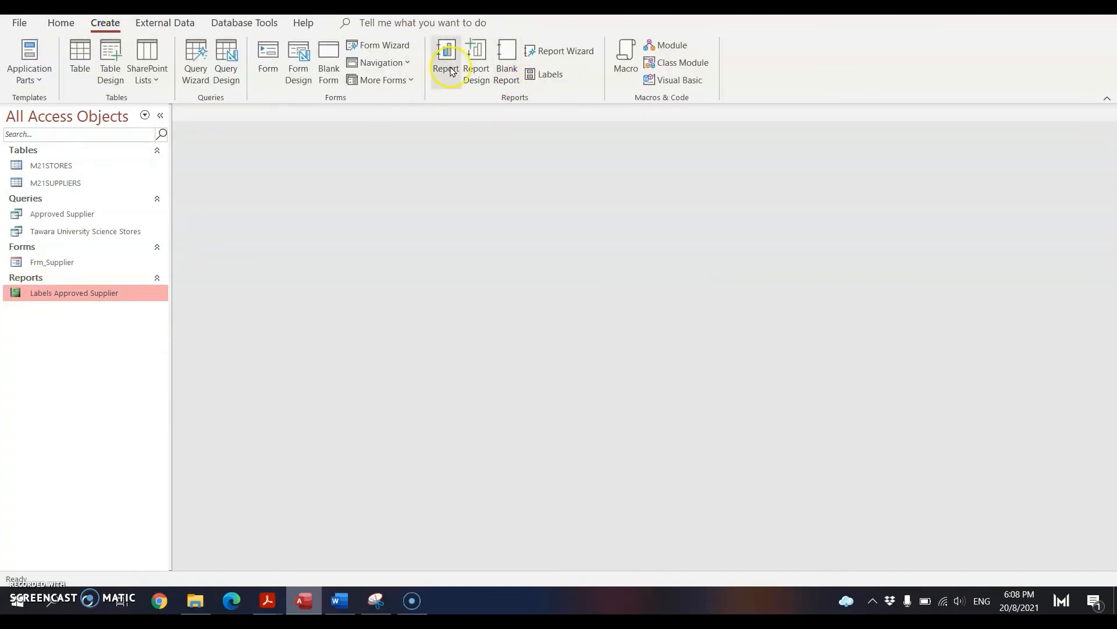
pyautogui.click(557, 53)
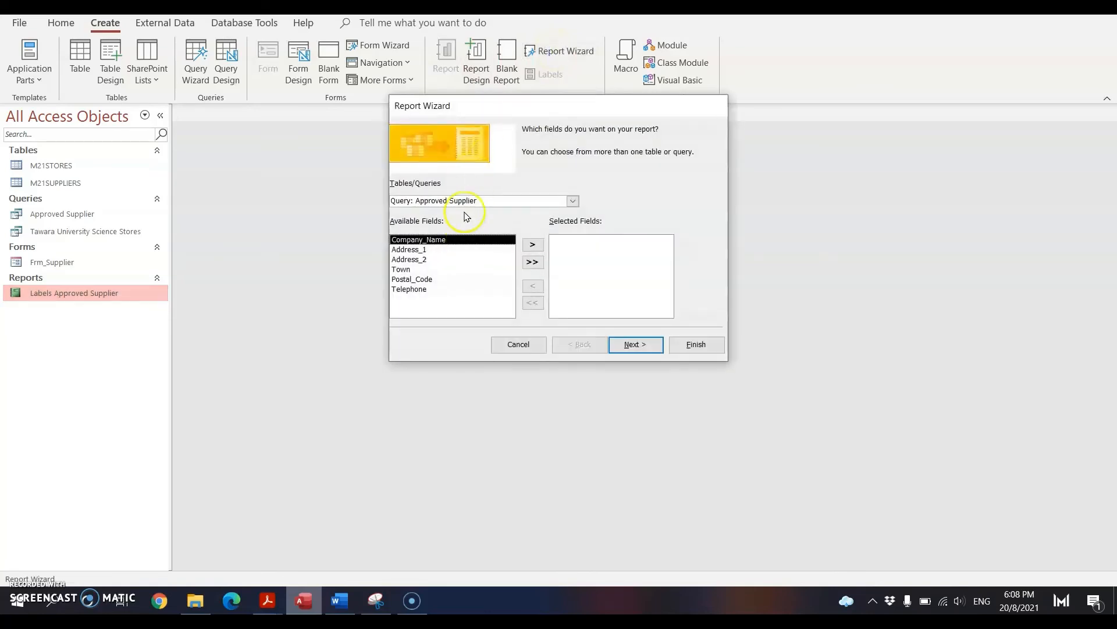
pyautogui.click(573, 201)
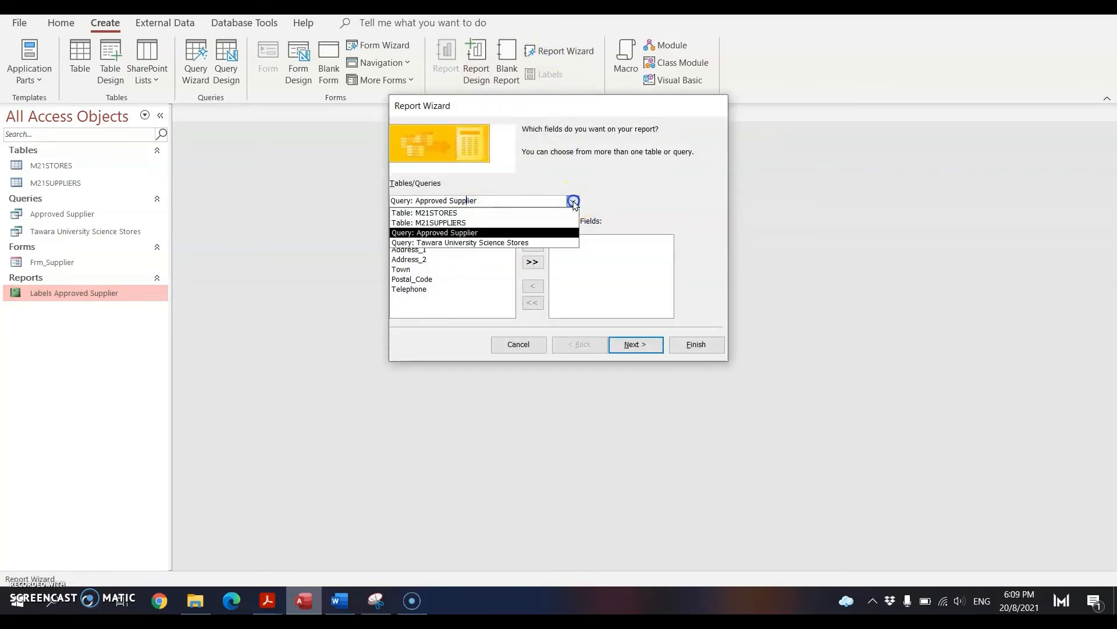
pyautogui.click(478, 243)
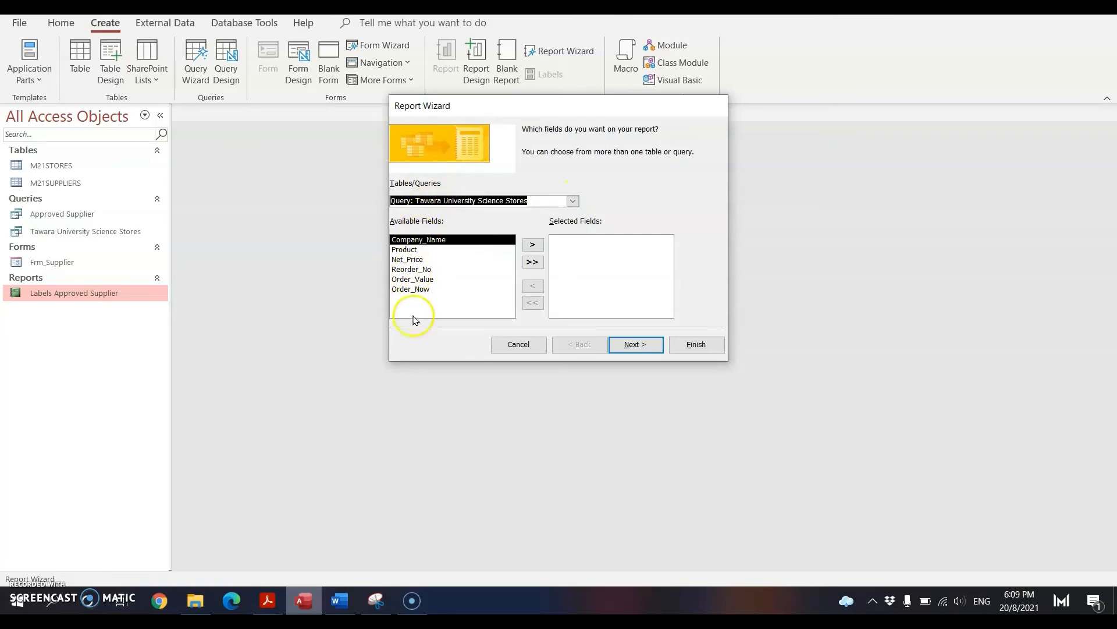
pyautogui.click(537, 262)
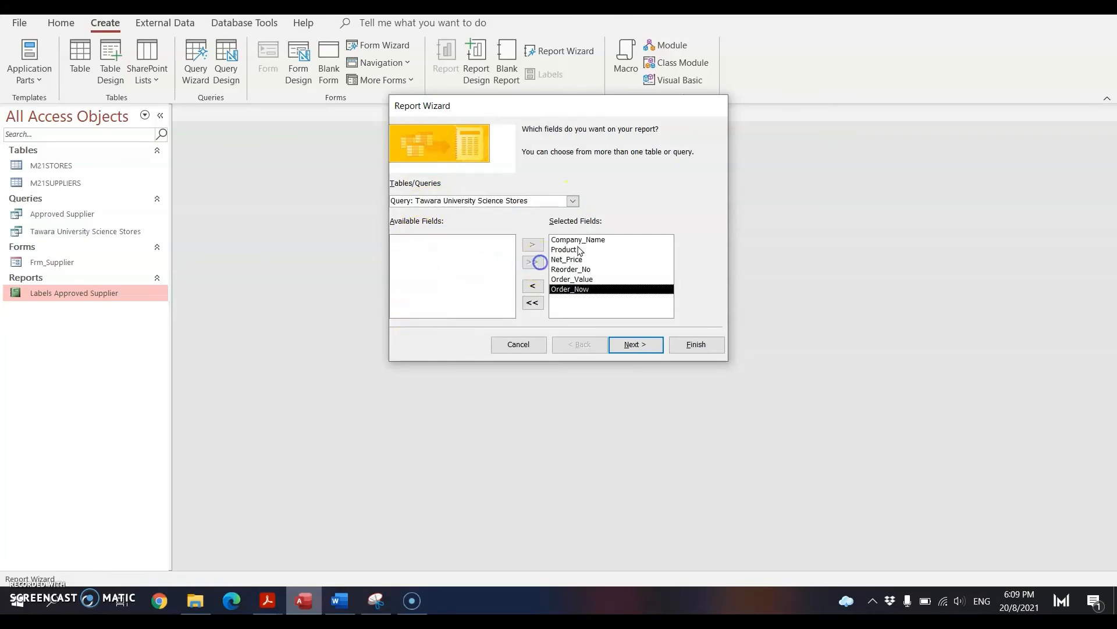
# Set the report data to be viewed by M21STORES and proceed to the sort order without adding any grouping levels.
pyautogui.click(645, 347)
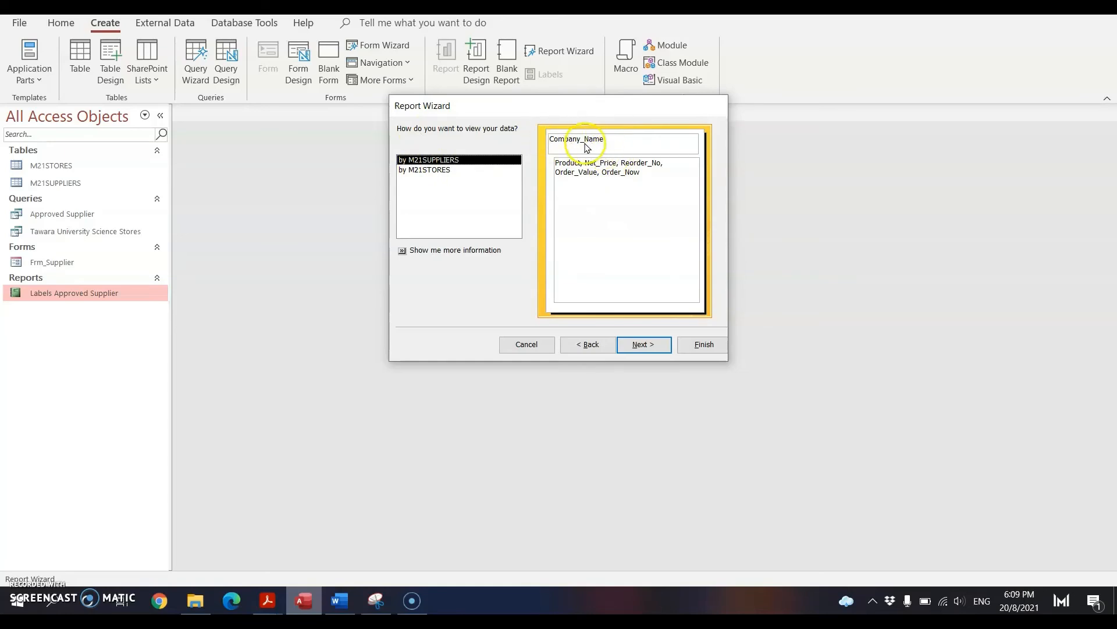
pyautogui.click(424, 171)
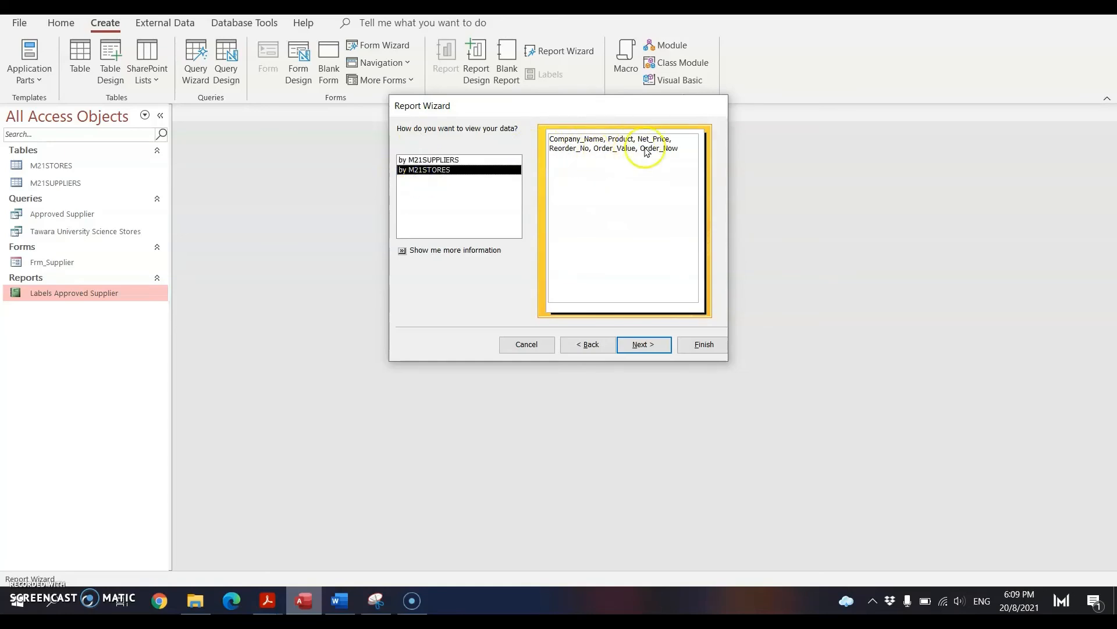
pyautogui.click(641, 344)
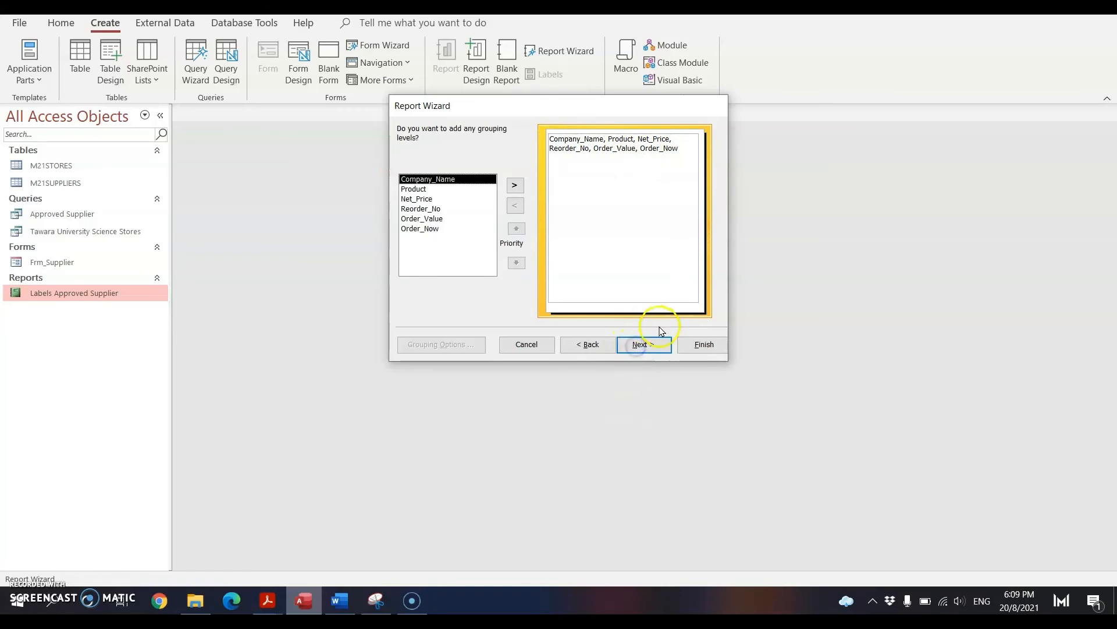
pyautogui.click(643, 344)
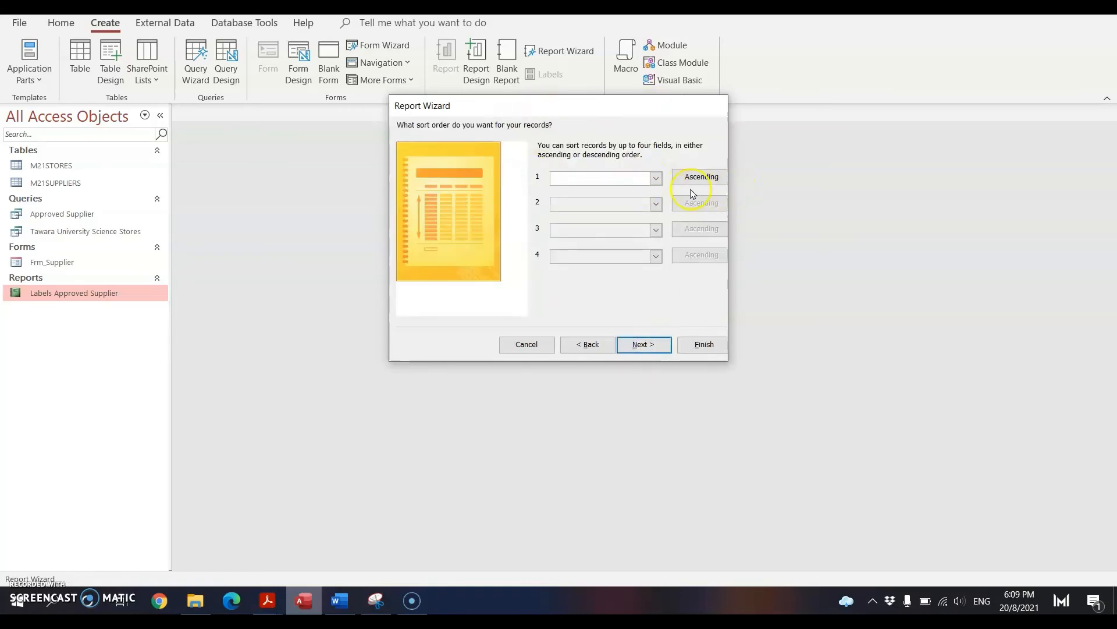
# Check the sorting requirement in the question paper, recheck the grouping levels, and continue to the layout options with the sort order left empty.
pyautogui.click(268, 600)
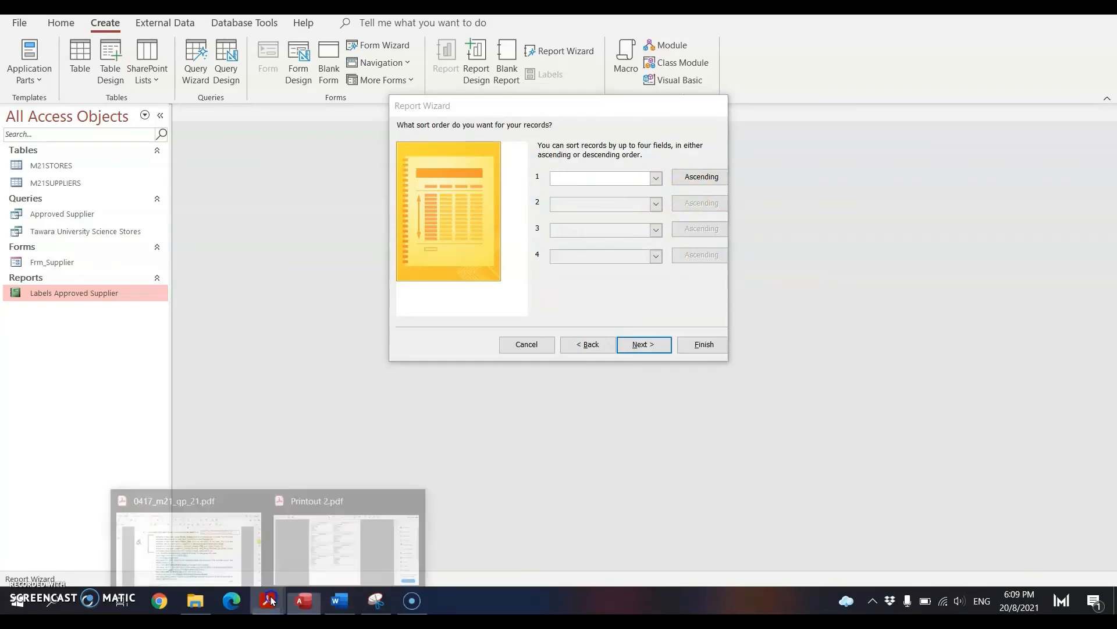
pyautogui.click(262, 547)
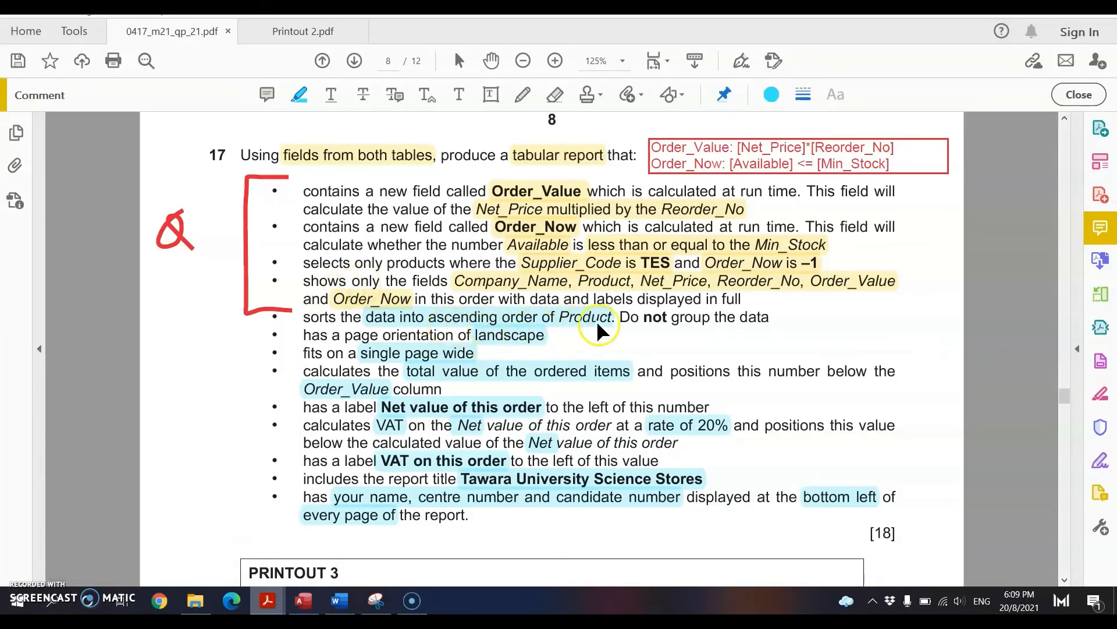
pyautogui.hotkey('alt', 'Tab')
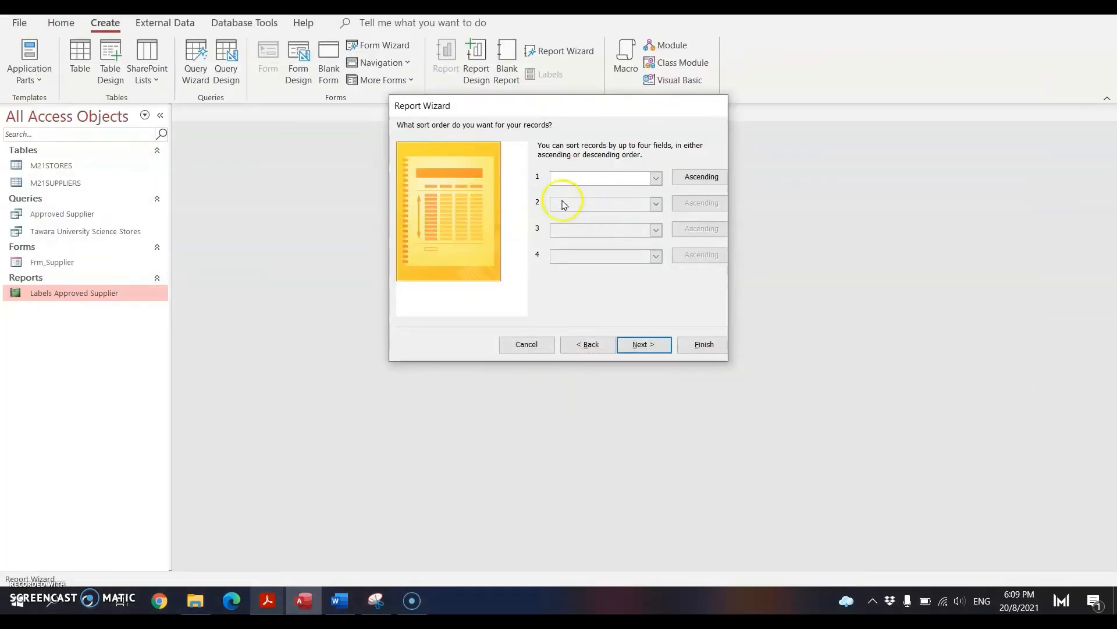
pyautogui.click(587, 347)
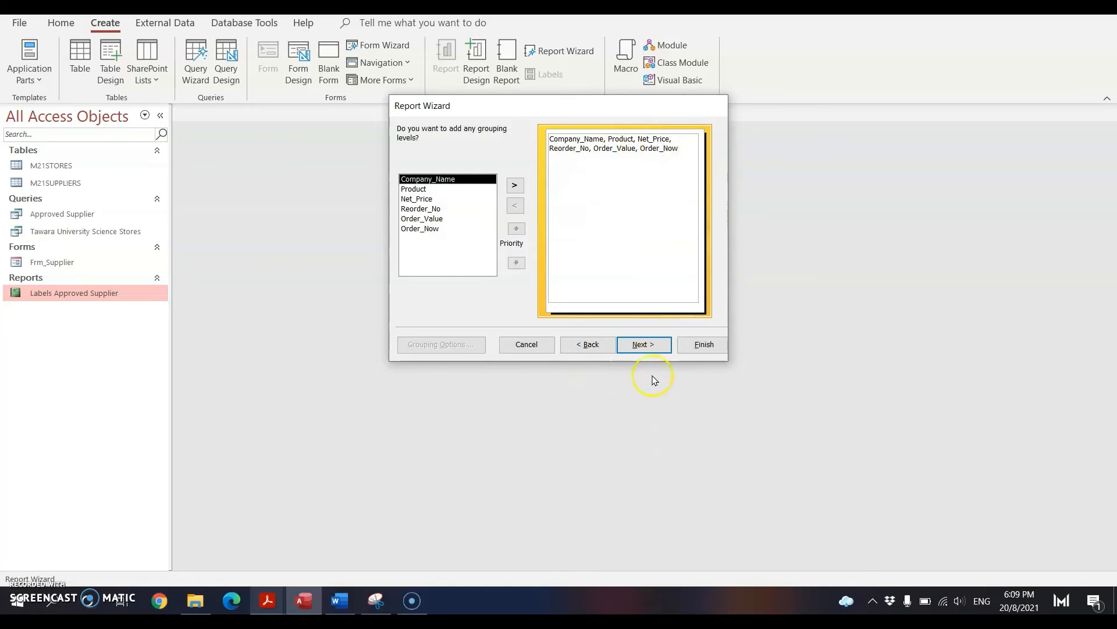
pyautogui.click(647, 345)
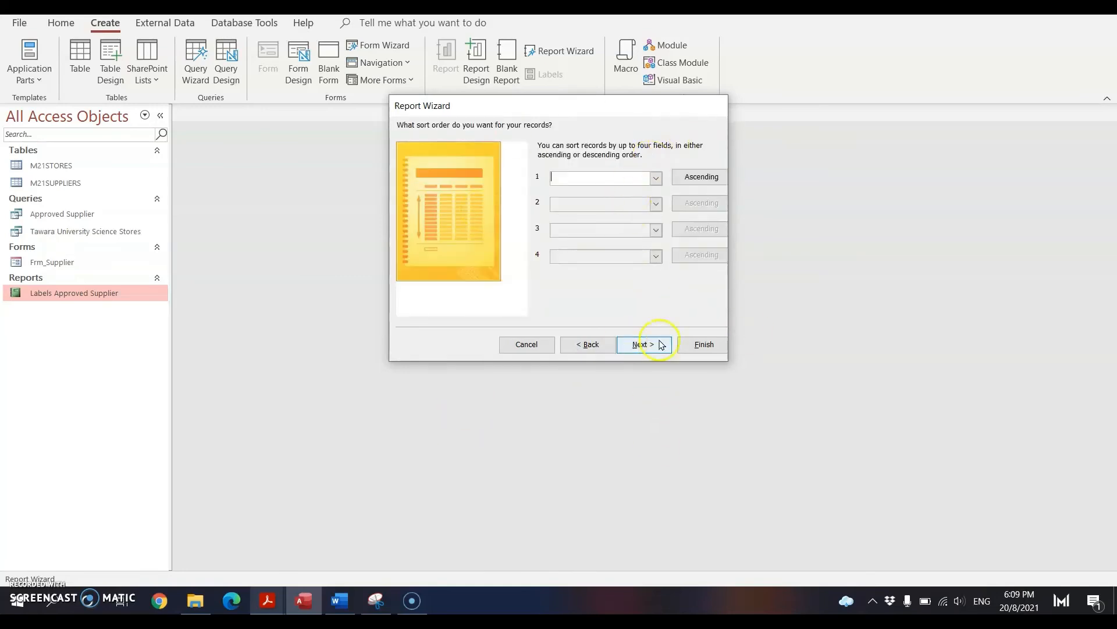
pyautogui.click(650, 349)
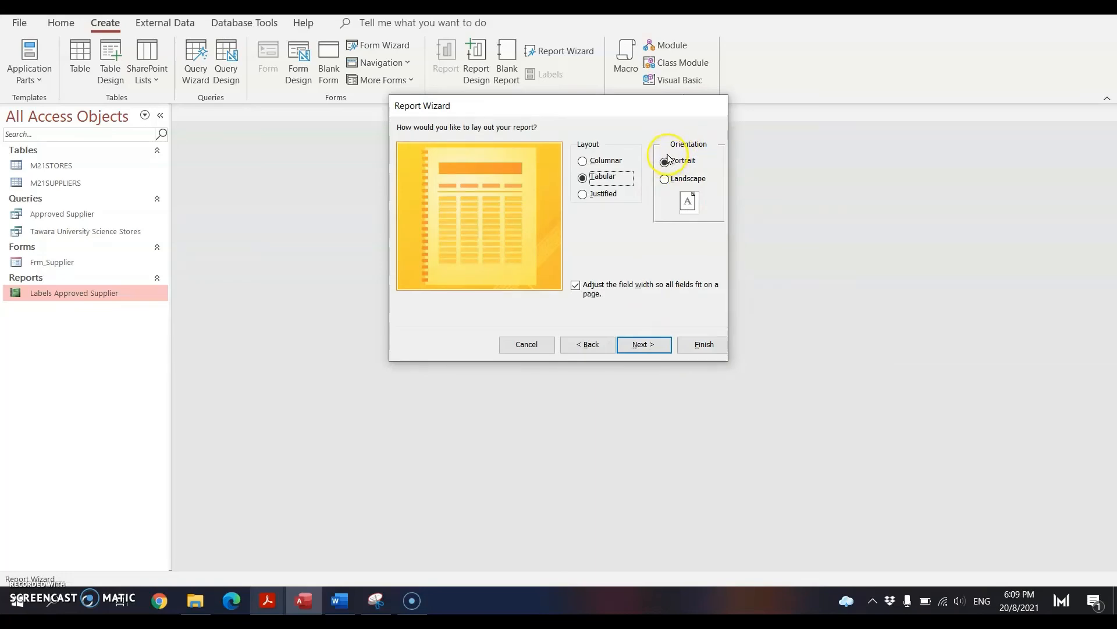
# Use a tabular layout in landscape orientation and finish the report with the title "Tawara University Science Stores".
pyautogui.click(677, 180)
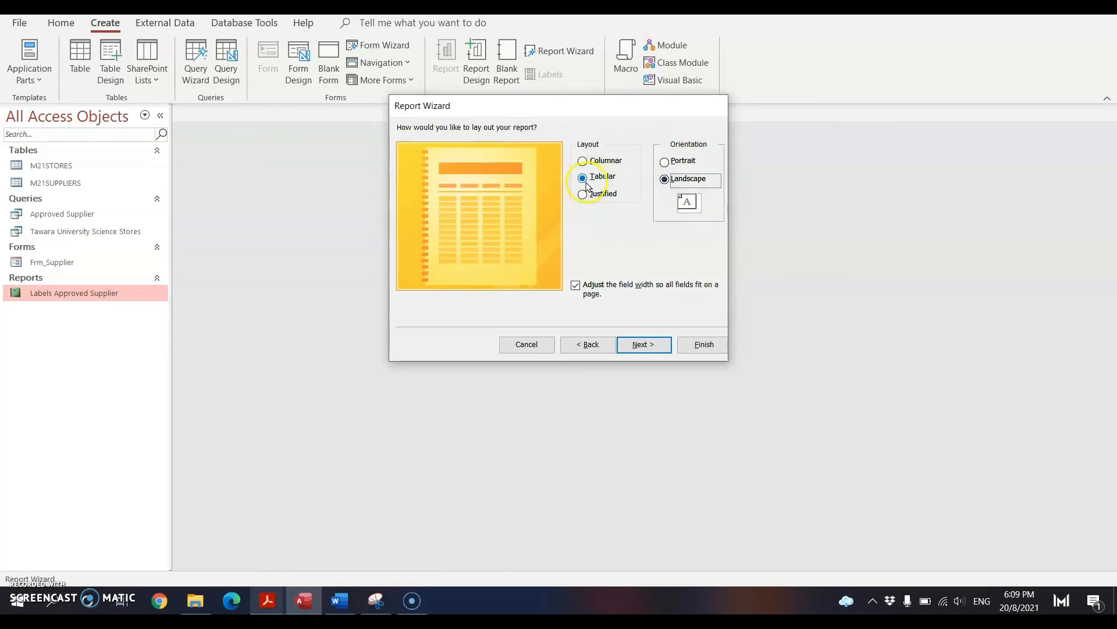
pyautogui.click(641, 344)
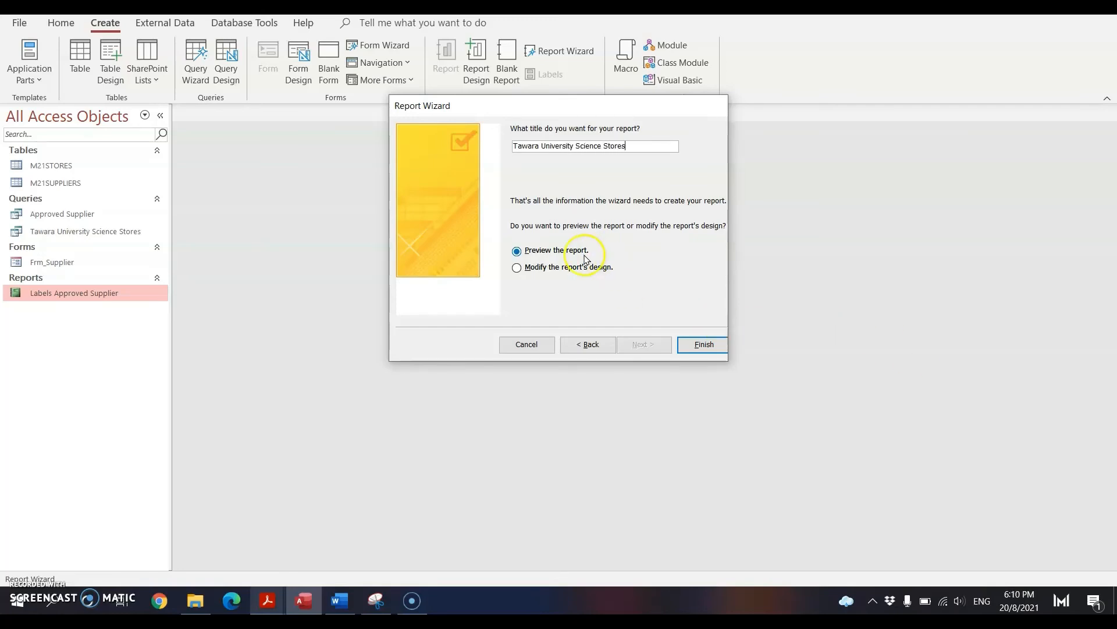
pyautogui.click(701, 344)
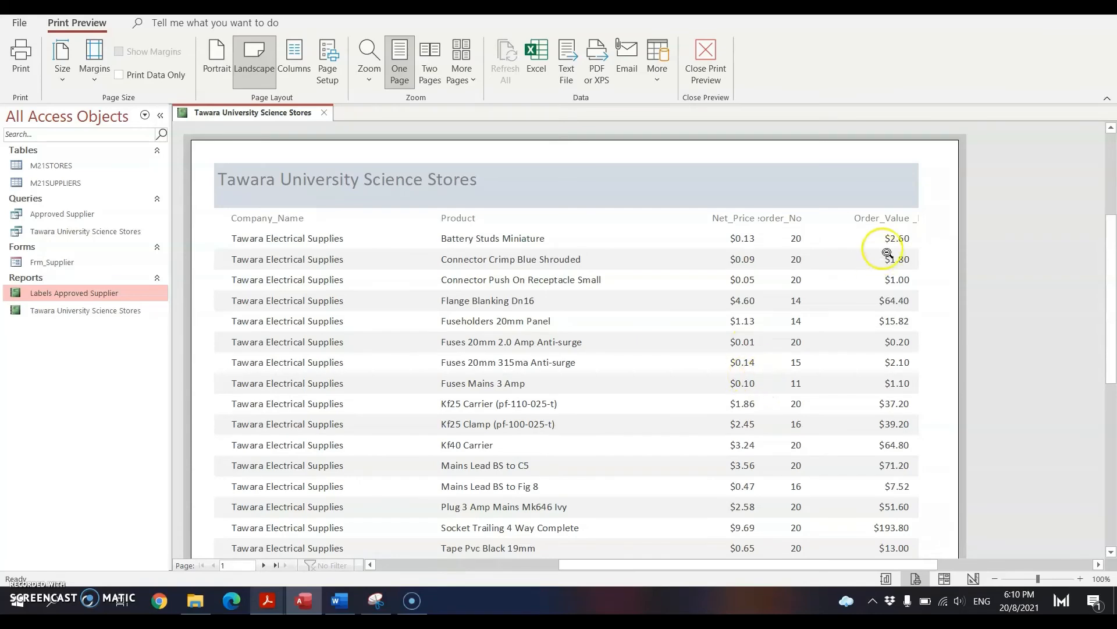
# Examine the full report page in the print preview and switch the report to Layout View.
pyautogui.click(914, 220)
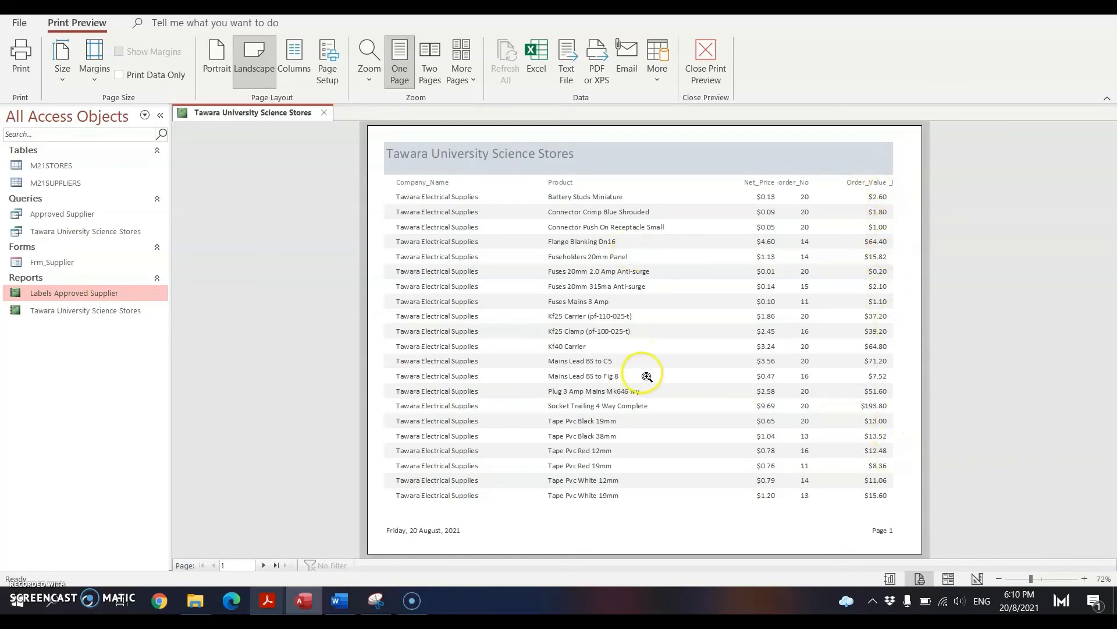
pyautogui.click(949, 579)
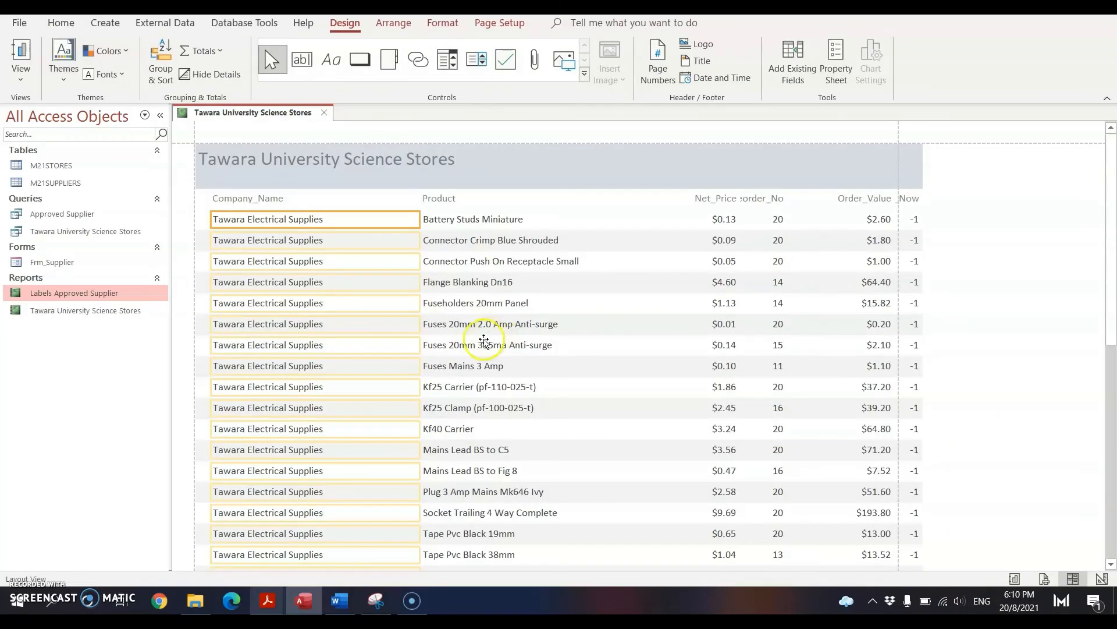
# Narrow the Company_Name heading and data column to fit the supplier names and move it closer to the page's left margin.
pyautogui.scroll(-3, 482, 342)
pyautogui.scroll(3, 477, 349)
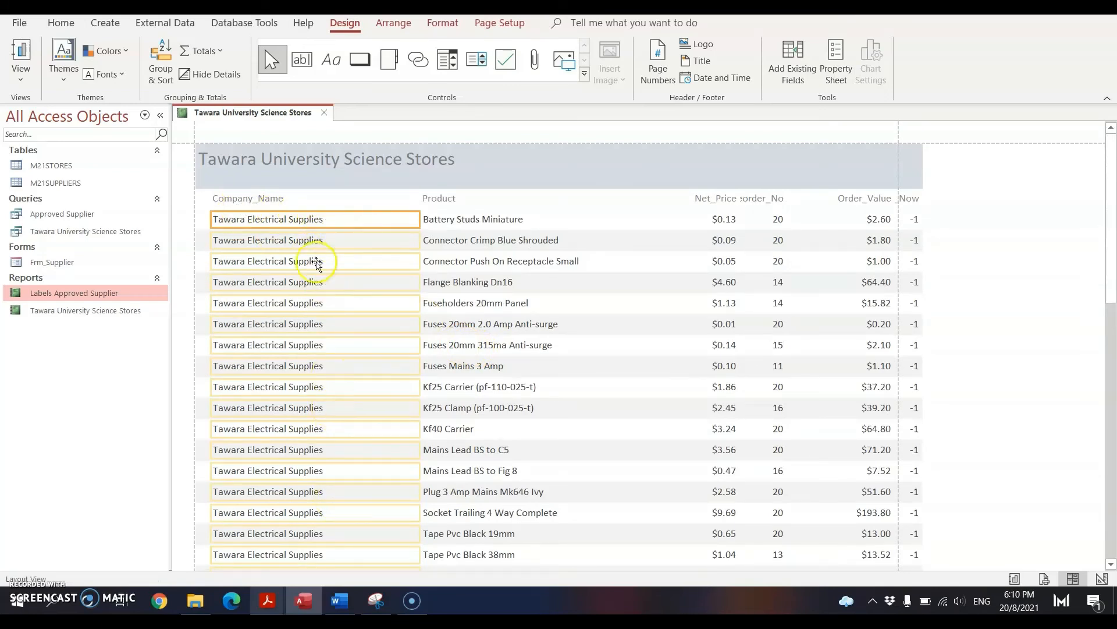
pyautogui.click(263, 200)
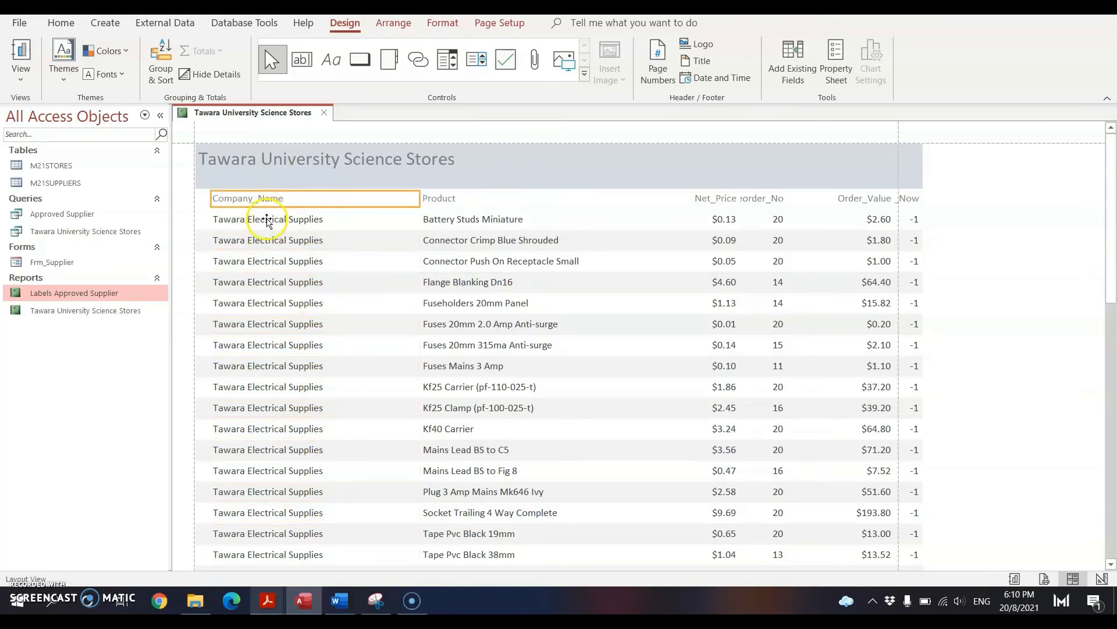
pyautogui.keyDown('shift'); pyautogui.click(267, 221); pyautogui.keyUp('shift')
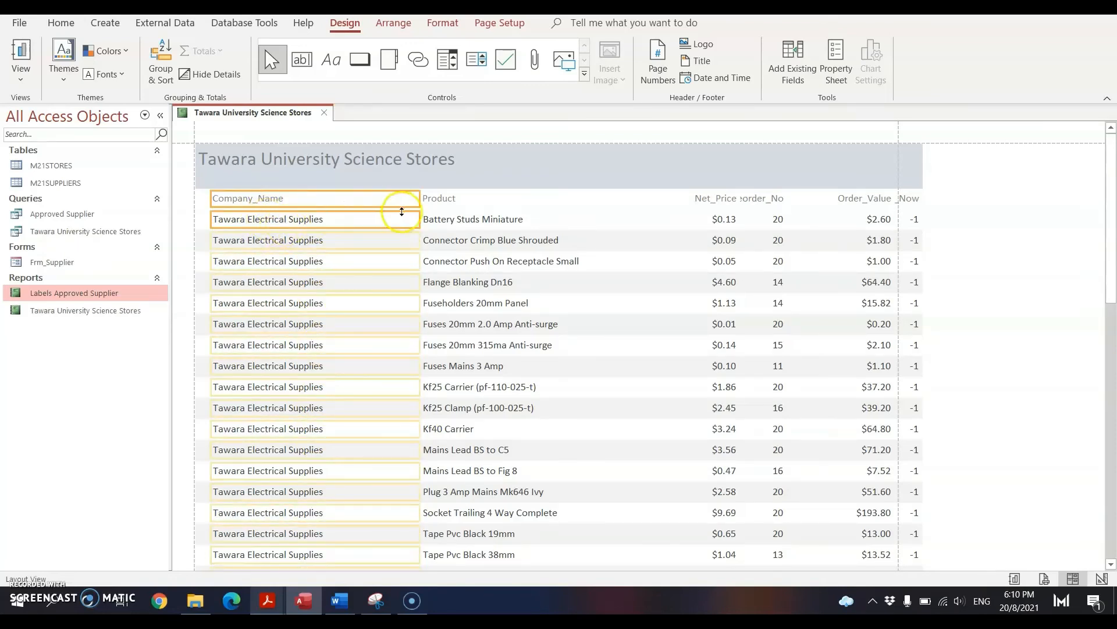
pyautogui.click(418, 199)
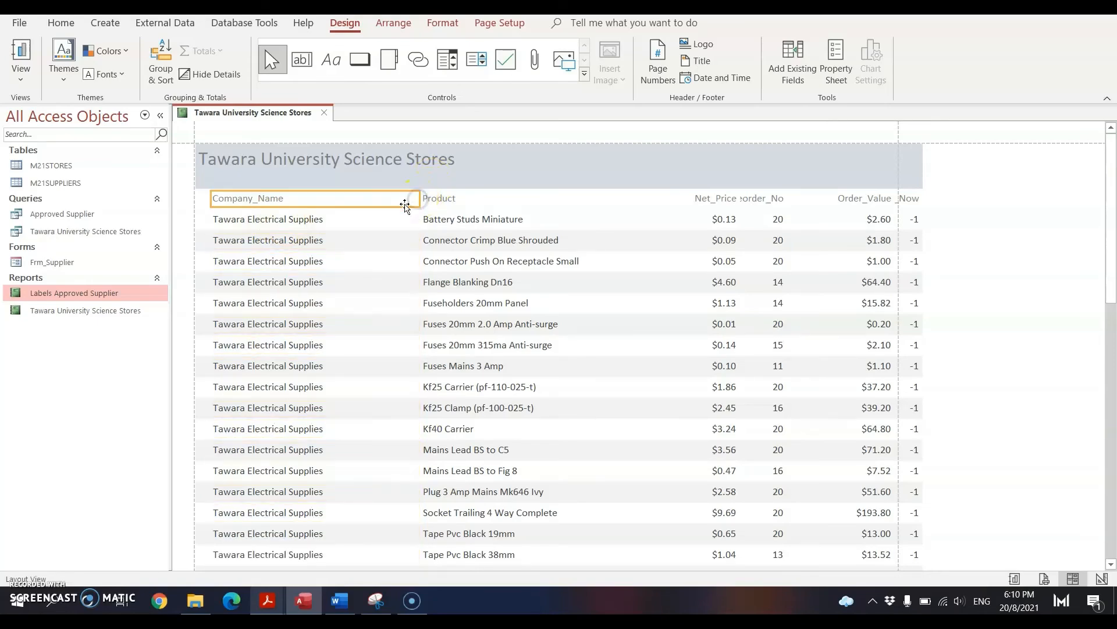
pyautogui.keyDown('shift'); pyautogui.click(337, 218); pyautogui.keyUp('shift')
pyautogui.moveTo(419, 198); pyautogui.dragTo(337, 198)
pyautogui.moveTo(212, 181); pyautogui.dragTo(203, 181)
pyautogui.scroll(-4, 303, 312)
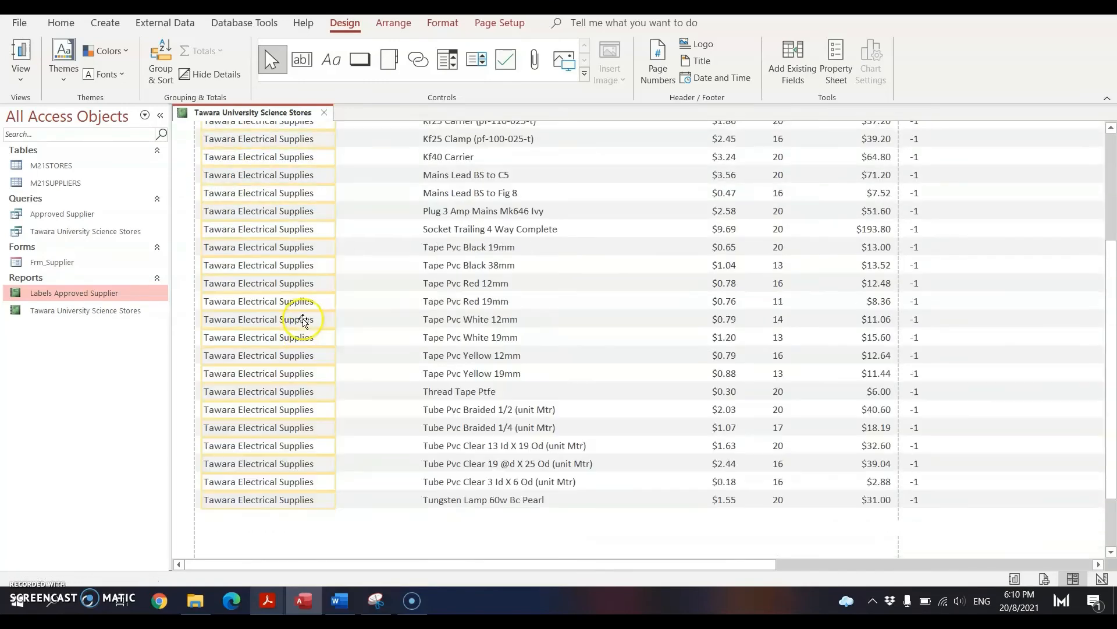
pyautogui.scroll(4, 304, 362)
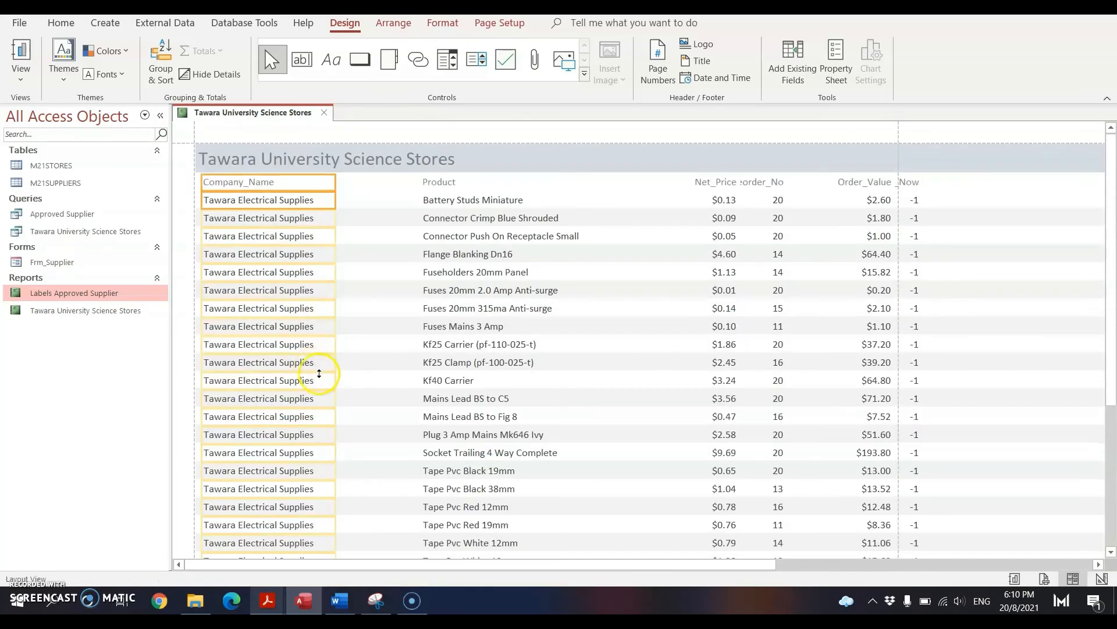
# Move the Product column beside Company_Name and narrow it while keeping the longest product name, the Tube Pvc Clear 19 entry, fully displayed.
pyautogui.click(452, 182)
pyautogui.moveTo(452, 181); pyautogui.dragTo(325, 190)
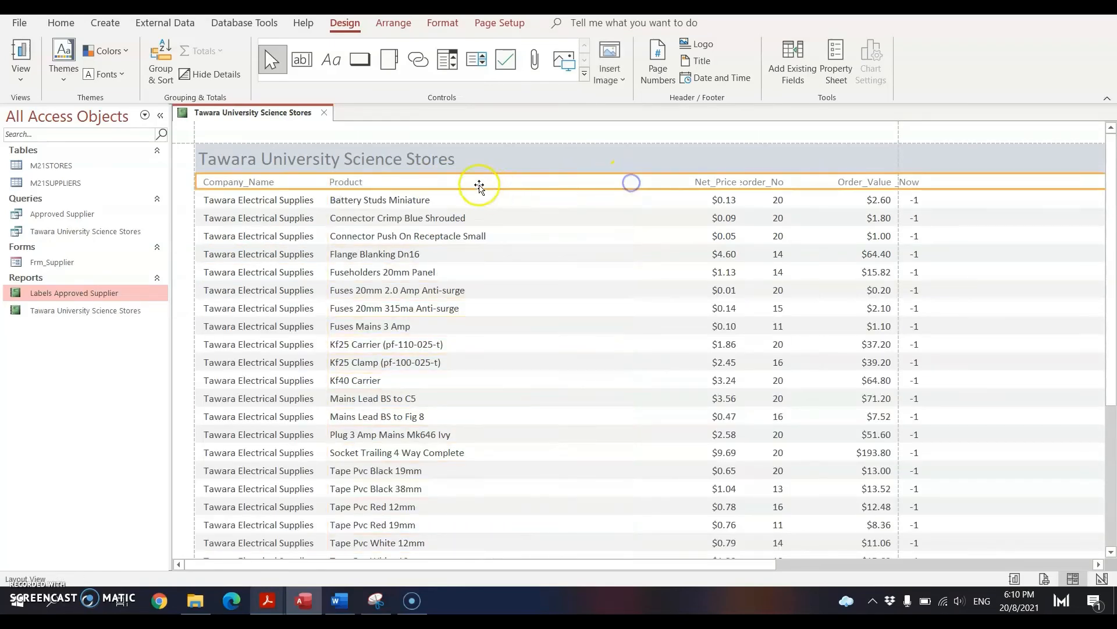
pyautogui.moveTo(628, 180); pyautogui.dragTo(494, 194)
pyautogui.scroll(-5, 464, 304)
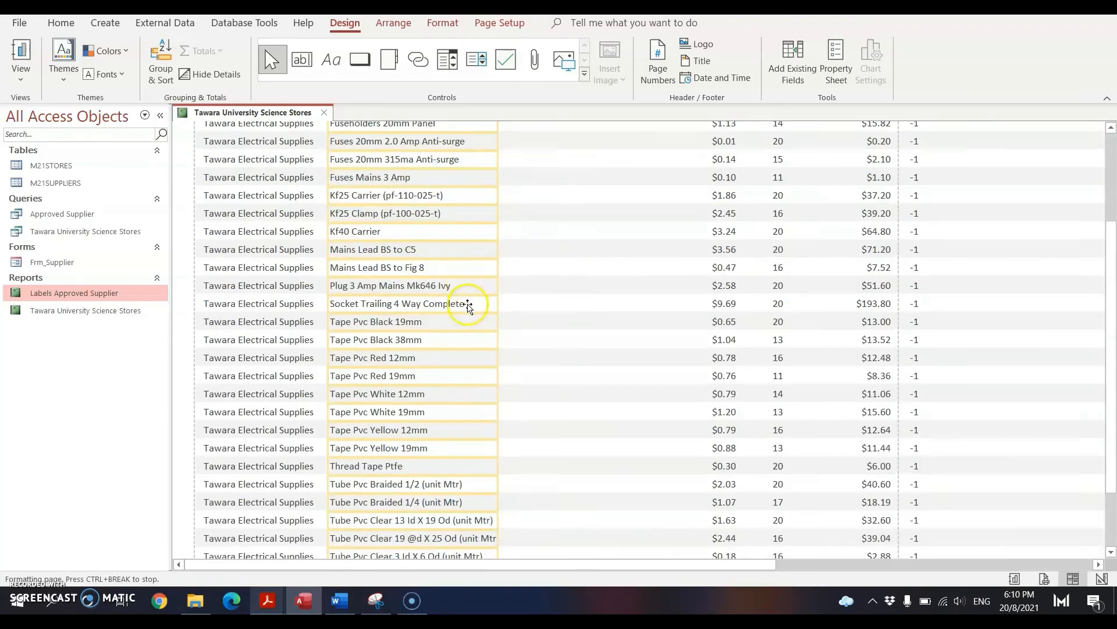
pyautogui.scroll(-1, 482, 426)
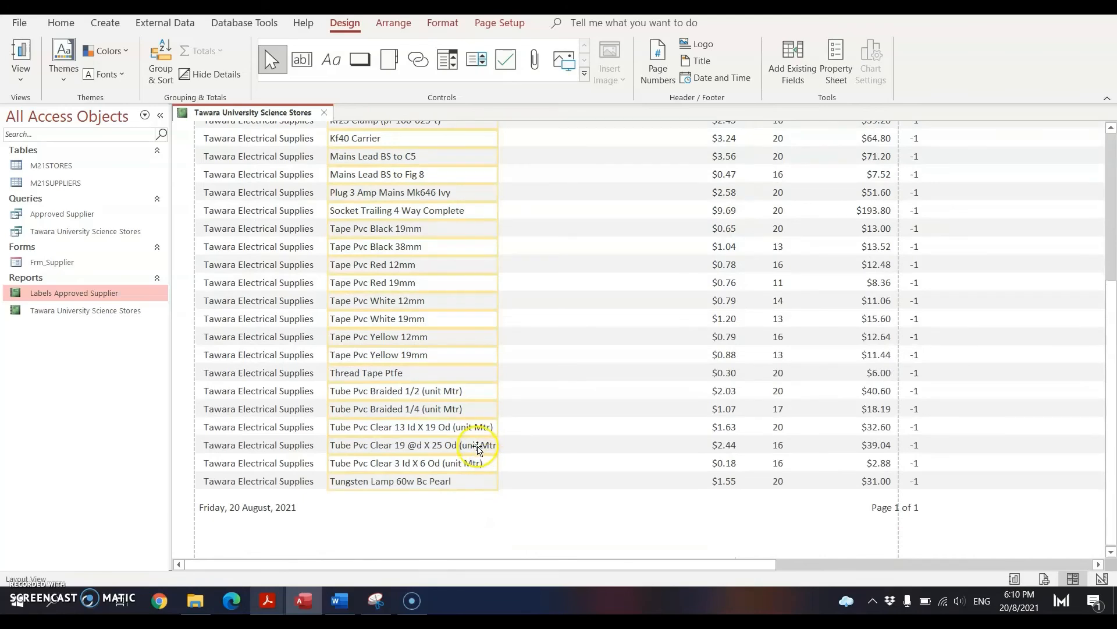
pyautogui.moveTo(498, 445)
pyautogui.mouseDown()
pyautogui.moveTo(524, 439)
pyautogui.moveTo(517, 449)
pyautogui.mouseUp()
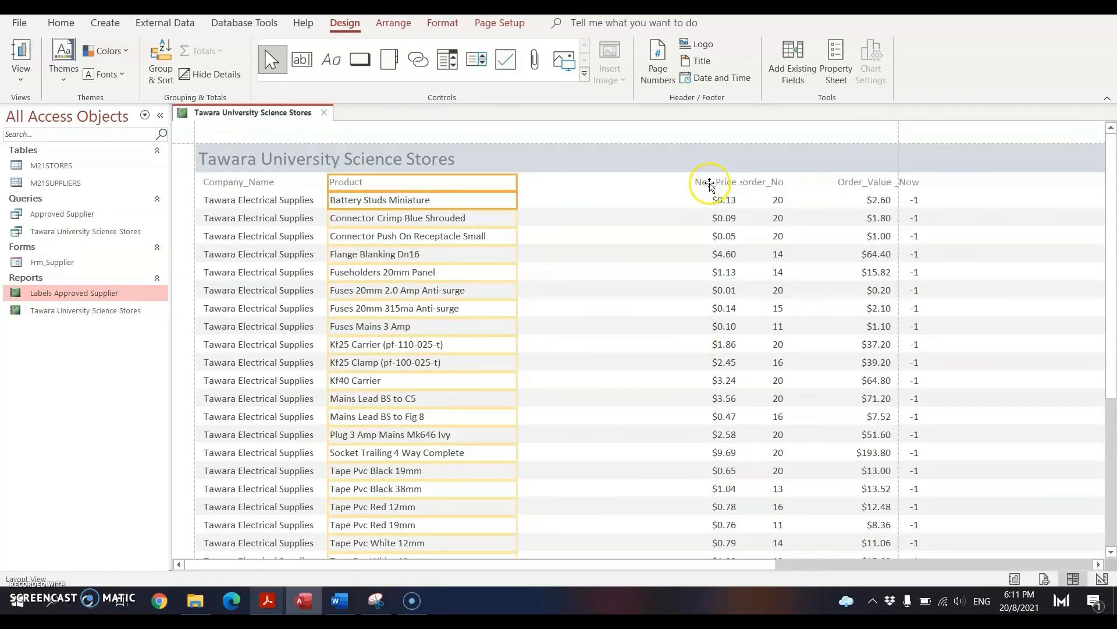
# Move the Net_Price column beside Product, and widen the Reorder_No column to show its full heading and place it beside Net_Price.
pyautogui.click(711, 182)
pyautogui.moveTo(691, 176); pyautogui.dragTo(539, 184)
pyautogui.click(765, 183)
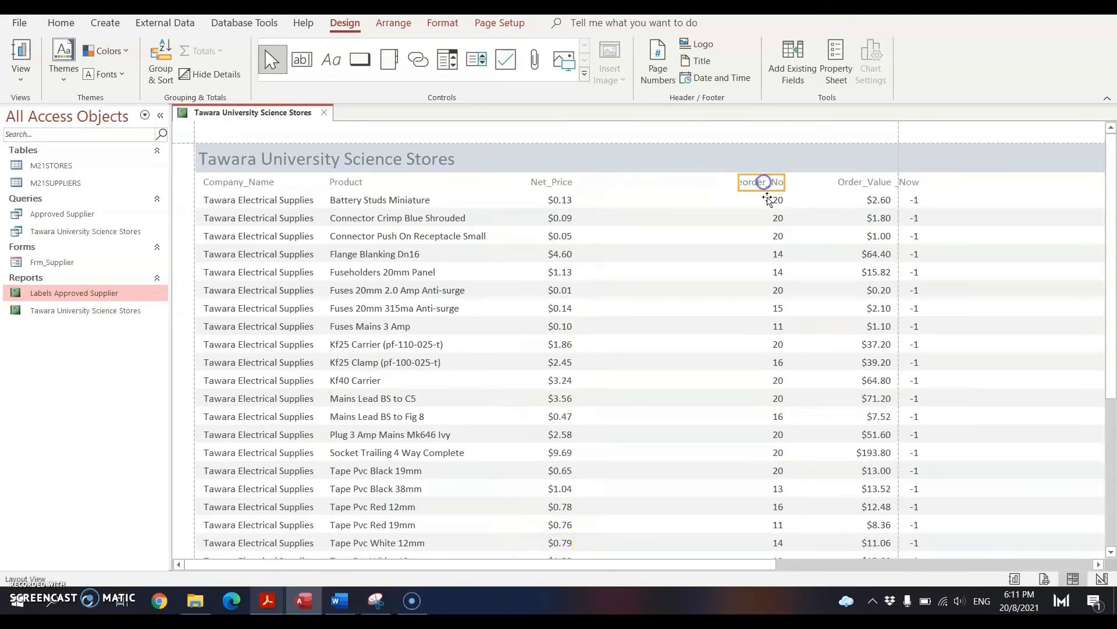
pyautogui.keyDown('shift'); pyautogui.click(770, 202); pyautogui.keyUp('shift')
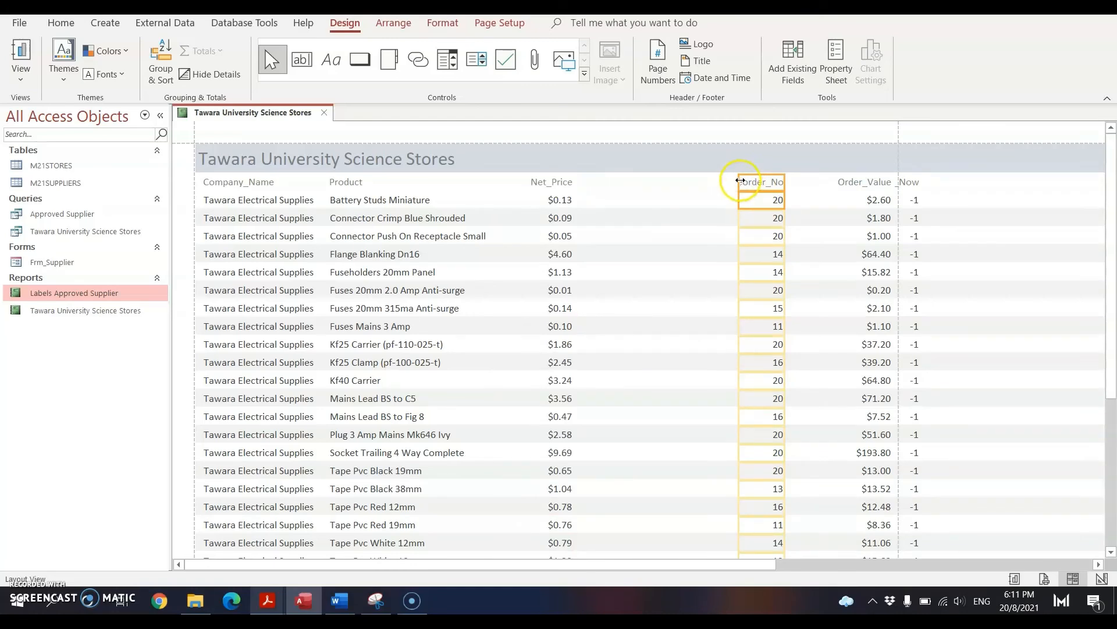
pyautogui.moveTo(740, 181); pyautogui.dragTo(618, 183)
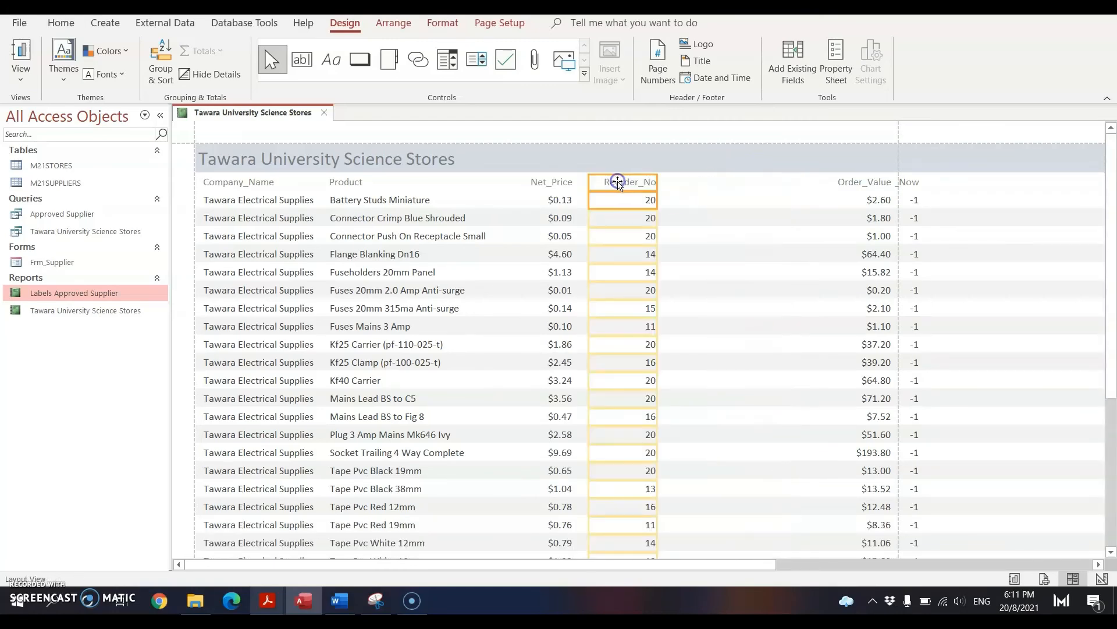
# Narrow the Order_Value column and move it beside Reorder_No, checking its values down the whole report.
pyautogui.click(873, 183)
pyautogui.keyDown('shift'); pyautogui.click(876, 199); pyautogui.keyUp('shift')
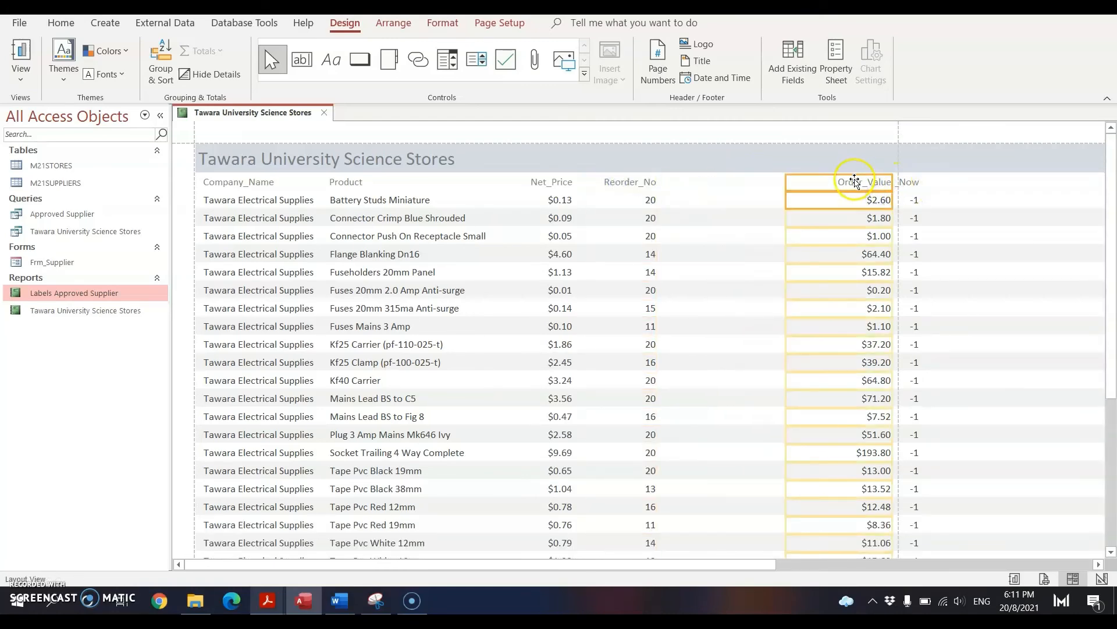
pyautogui.moveTo(854, 182); pyautogui.dragTo(708, 182)
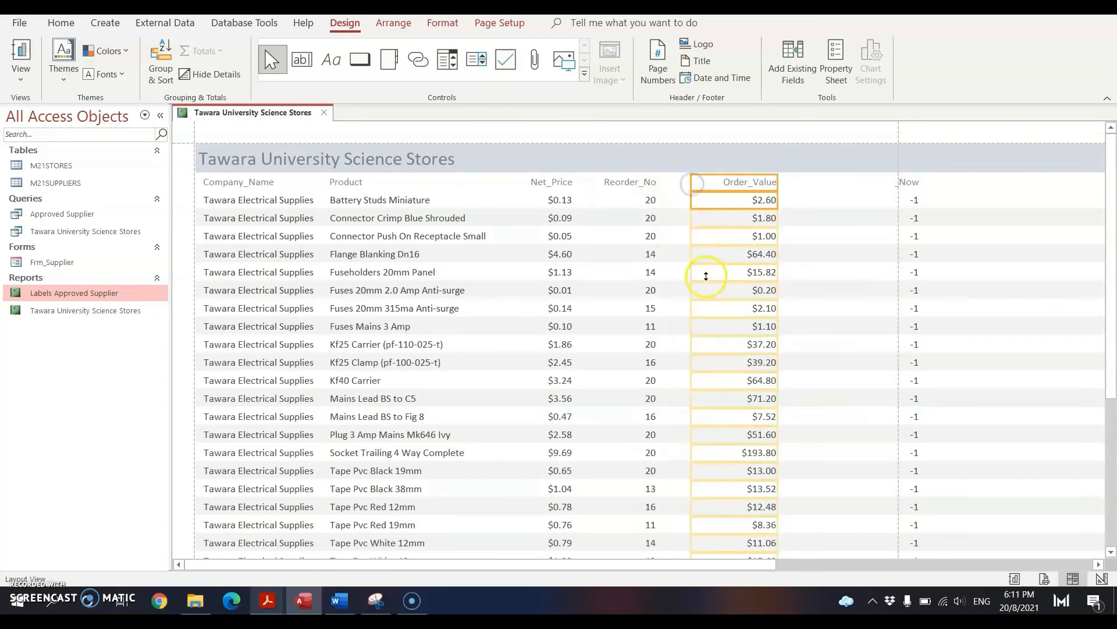
pyautogui.scroll(-5, 707, 279)
pyautogui.scroll(4, 757, 339)
pyautogui.scroll(5, 787, 332)
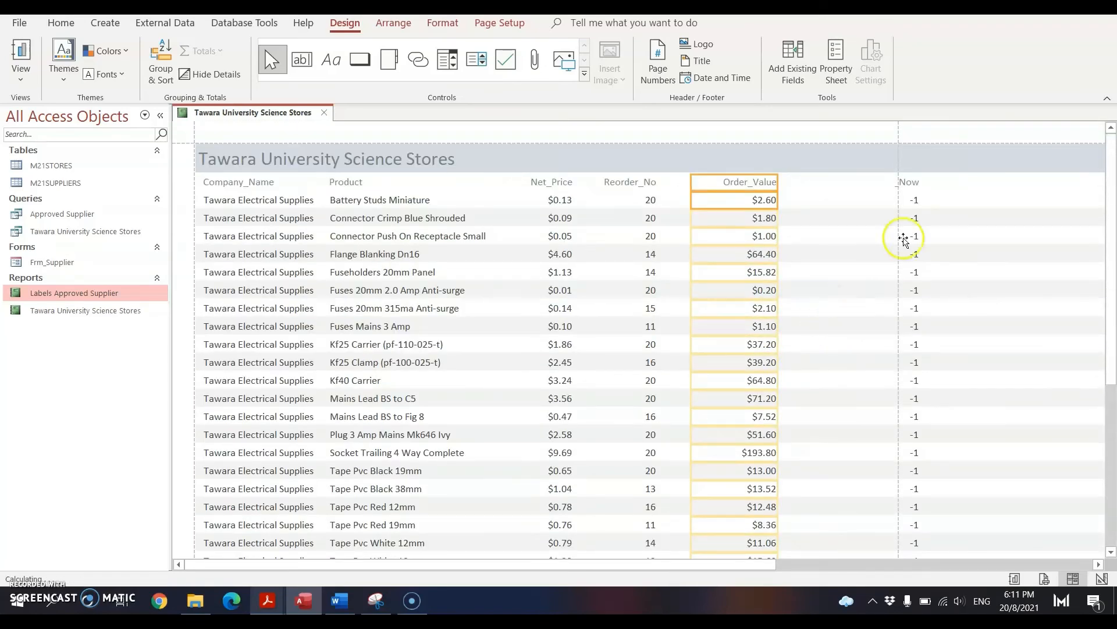
# Widen the Order_Now column to show its full heading and position it just inside the page's right boundary.
pyautogui.click(906, 183)
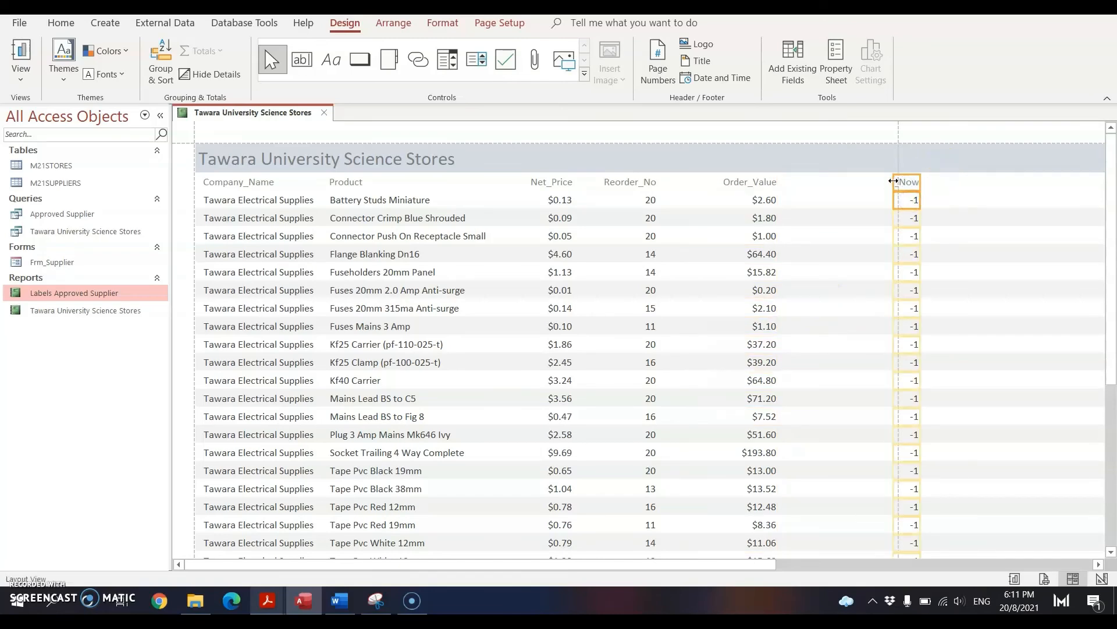
pyautogui.moveTo(893, 181); pyautogui.dragTo(826, 185)
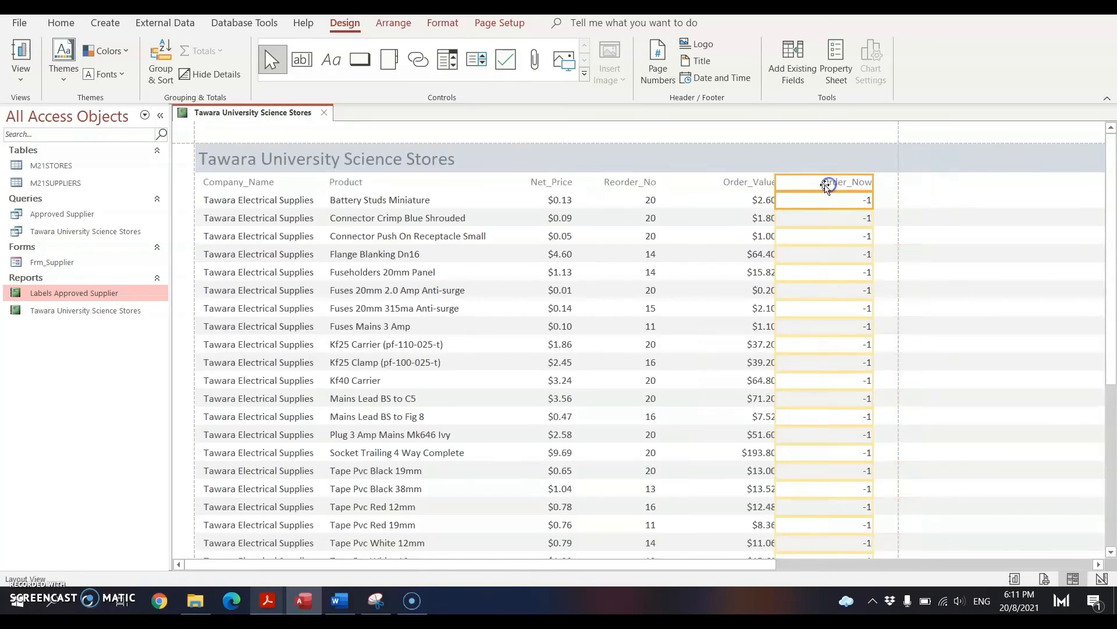
pyautogui.scroll(-5, 851, 219)
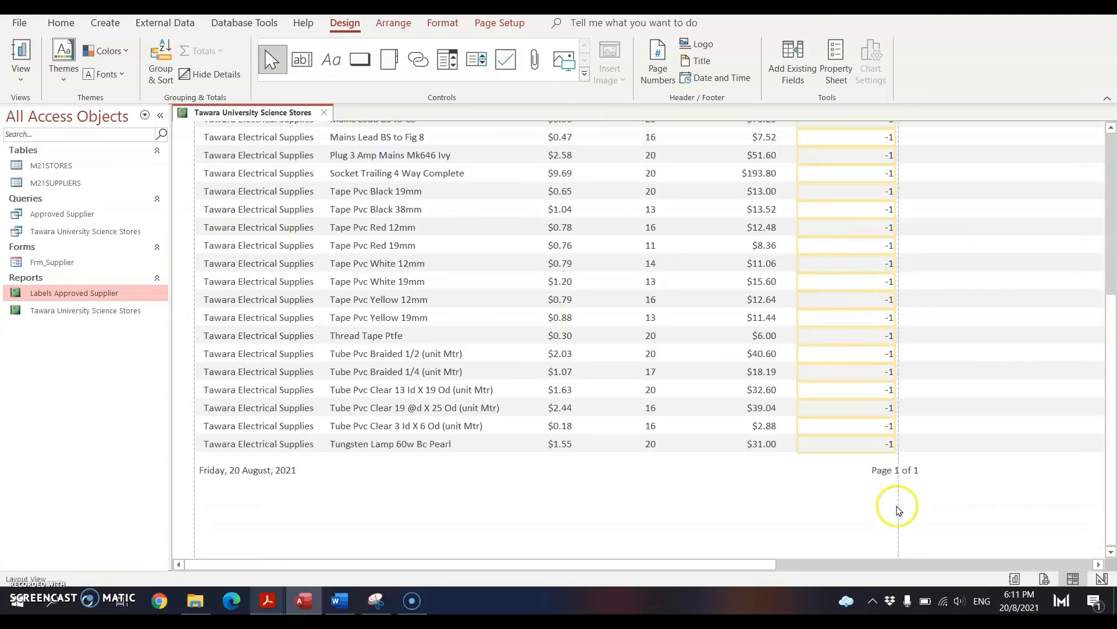
# Shorten the page number box in the footer to fit inside the page boundary, making the report one page wide.
pyautogui.click(882, 470)
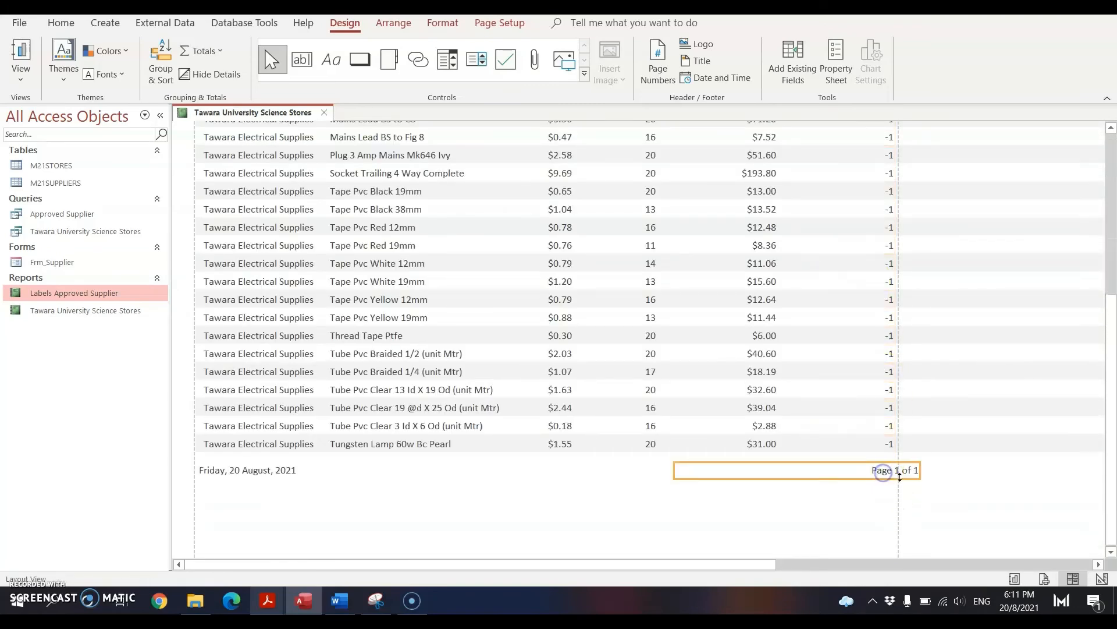
pyautogui.moveTo(916, 470); pyautogui.dragTo(888, 469)
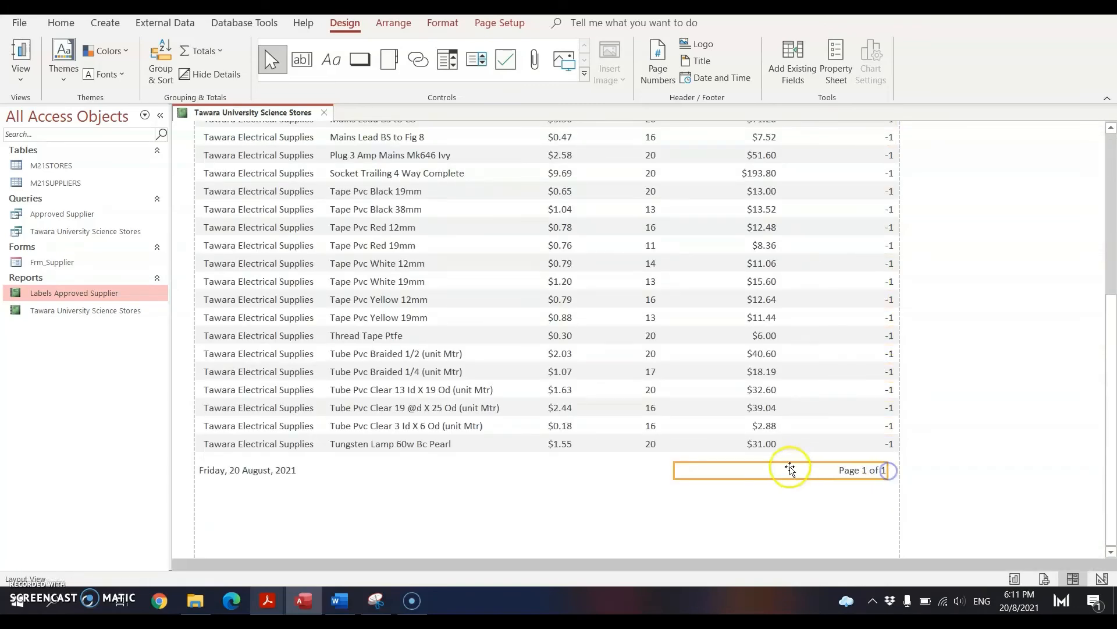
pyautogui.scroll(5, 911, 476)
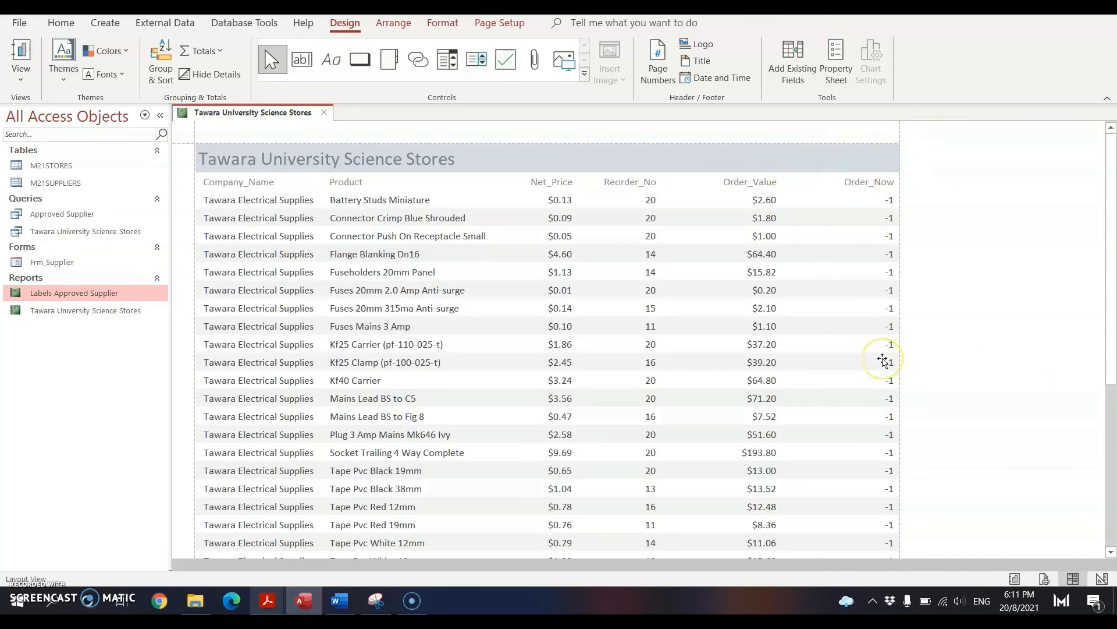
pyautogui.scroll(-4, 895, 350)
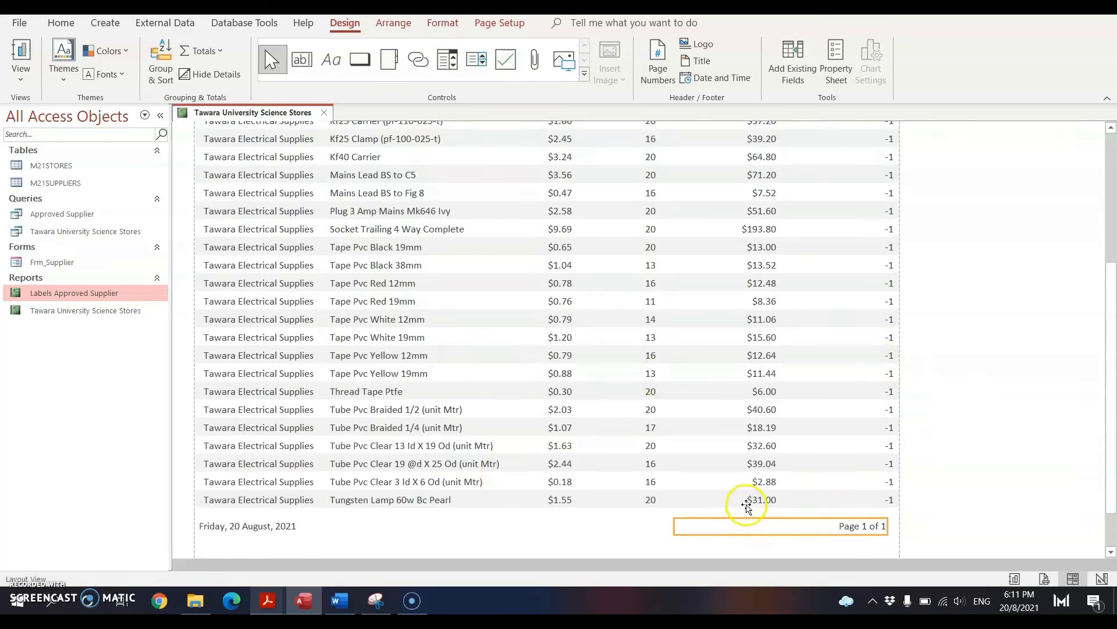
pyautogui.scroll(5, 736, 425)
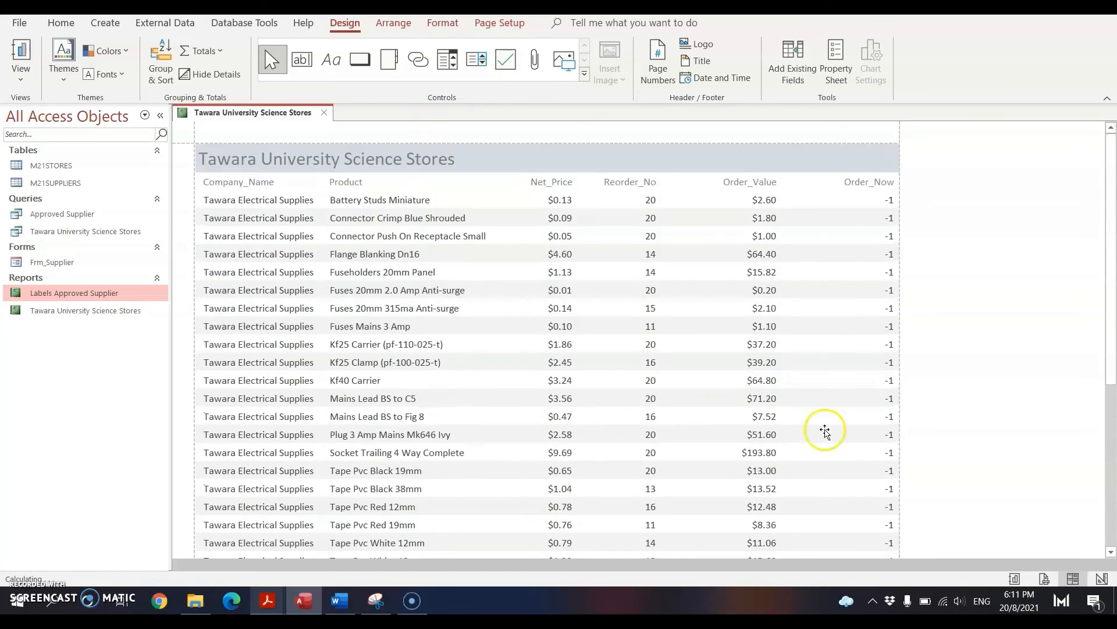
# Preview both pages of the report as printed to check the column fit and page width.
pyautogui.click(1044, 578)
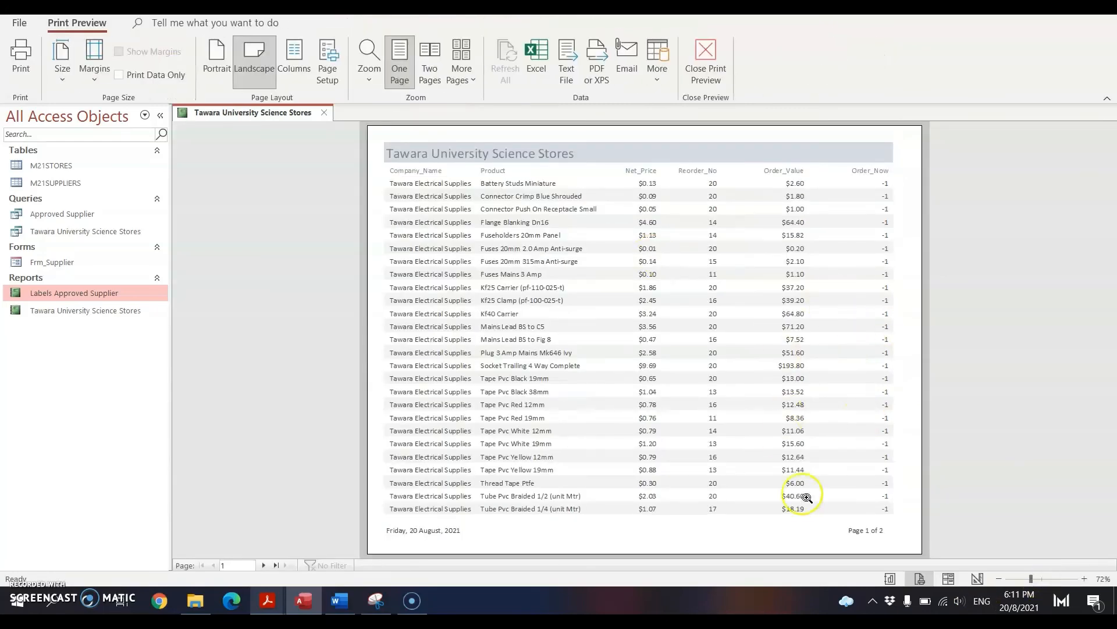
pyautogui.click(264, 566)
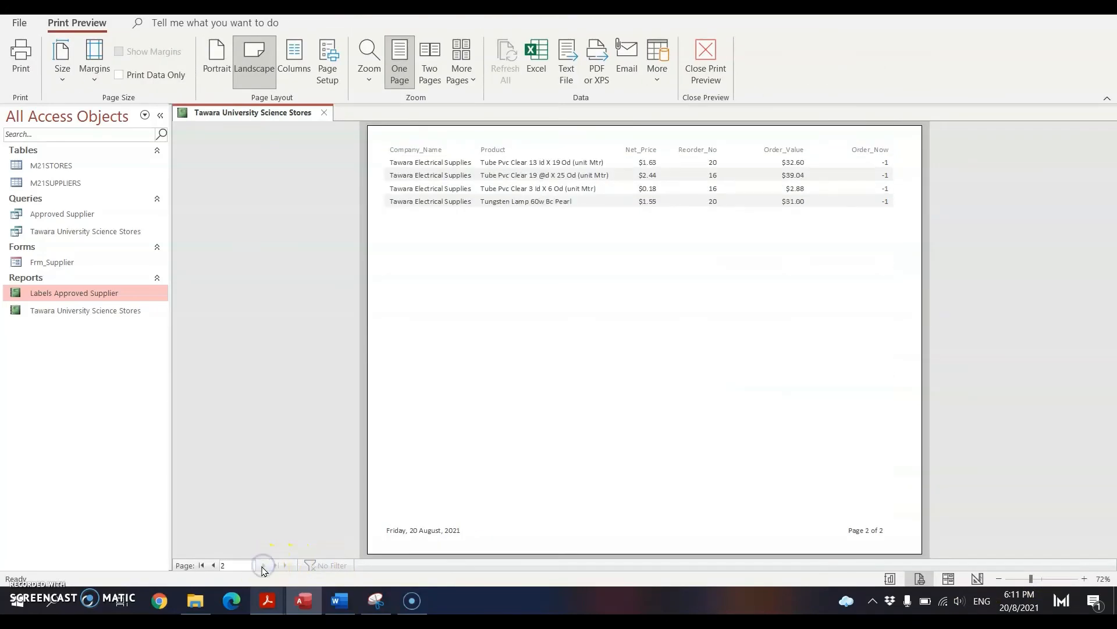
pyautogui.click(214, 567)
# Switch to the 0417_m21_qp_21.pdf question paper and tick off the landscape and single page wide requirements with the red drawing pencil.
pyautogui.moveTo(267, 600)
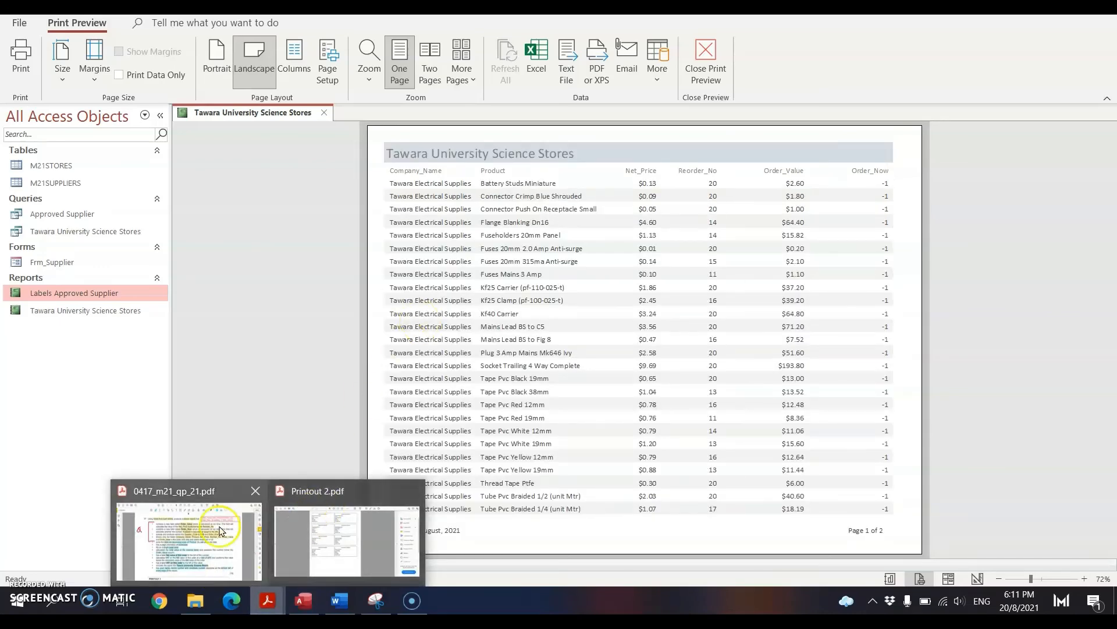
pyautogui.click(220, 529)
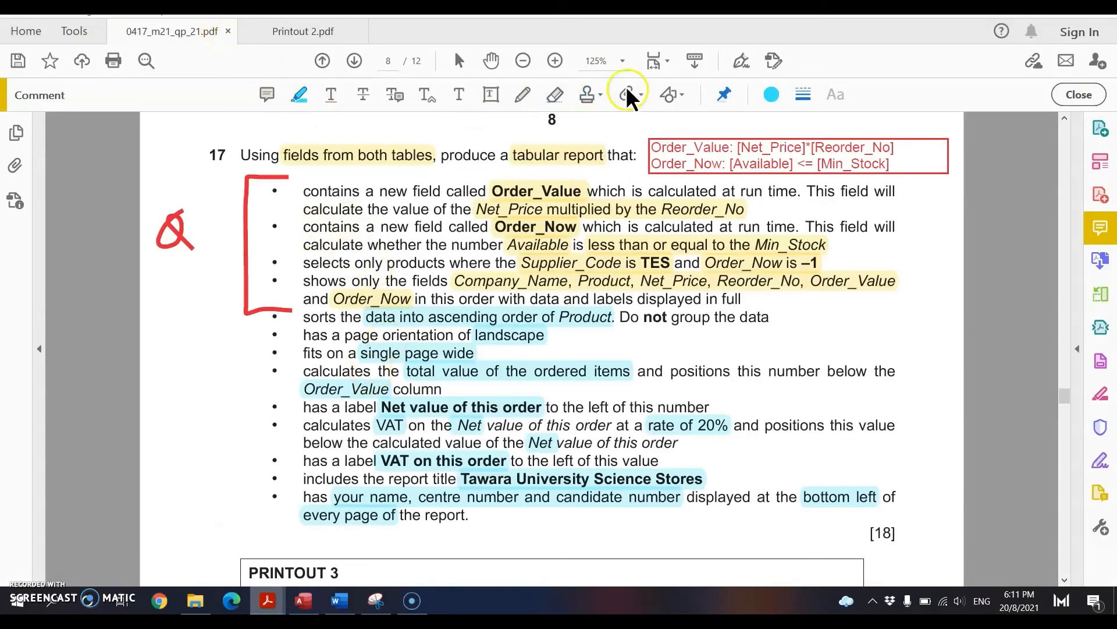
pyautogui.click(523, 96)
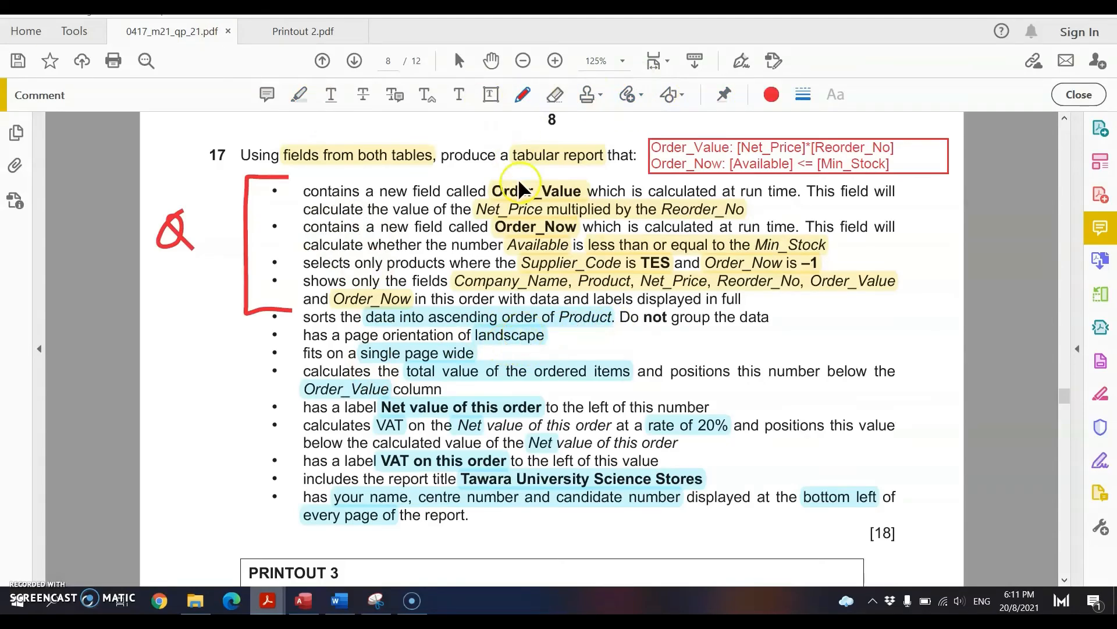
pyautogui.moveTo(512, 352); pyautogui.dragTo(527, 333)
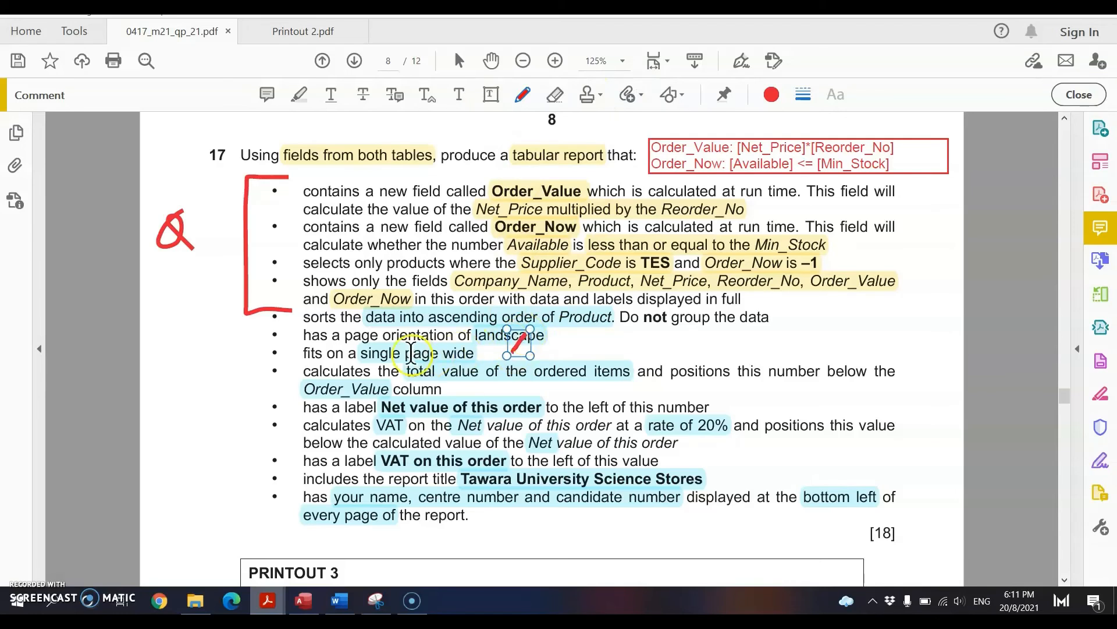
pyautogui.moveTo(389, 367); pyautogui.dragTo(410, 348)
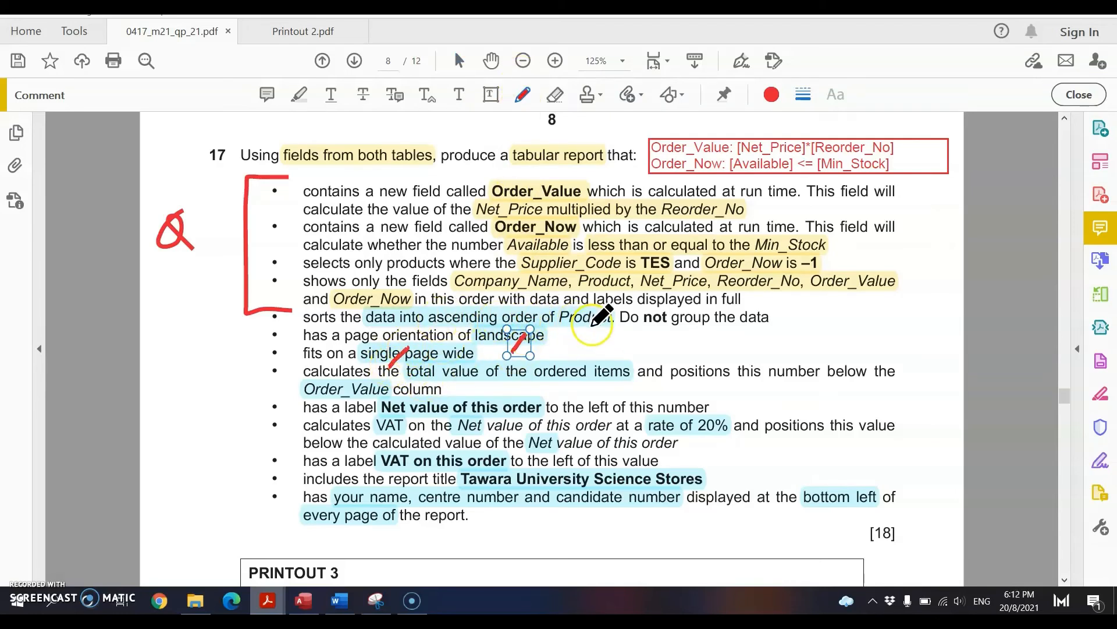
# Switch back to Access and sort the report by Product in ascending order (A on top), without grouping.
pyautogui.click(304, 600)
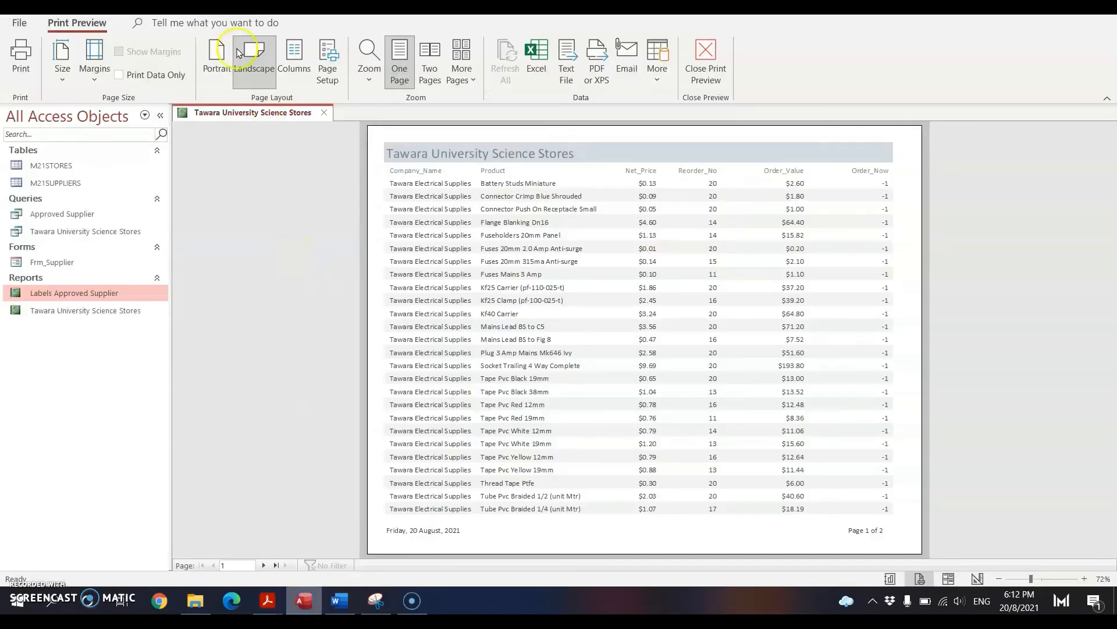
pyautogui.click(949, 578)
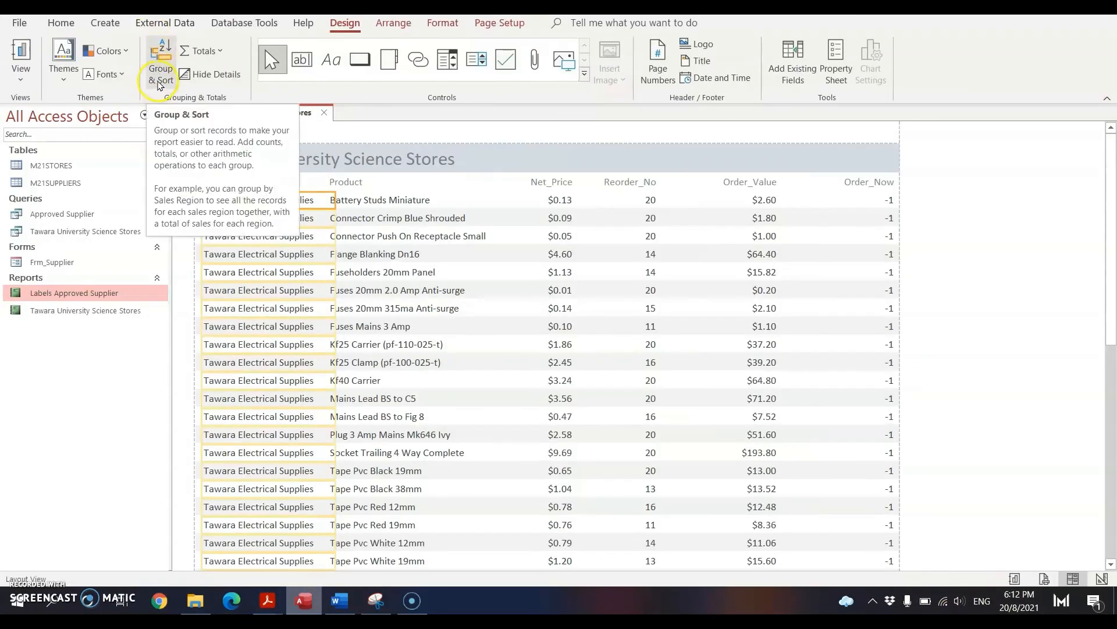
pyautogui.click(161, 75)
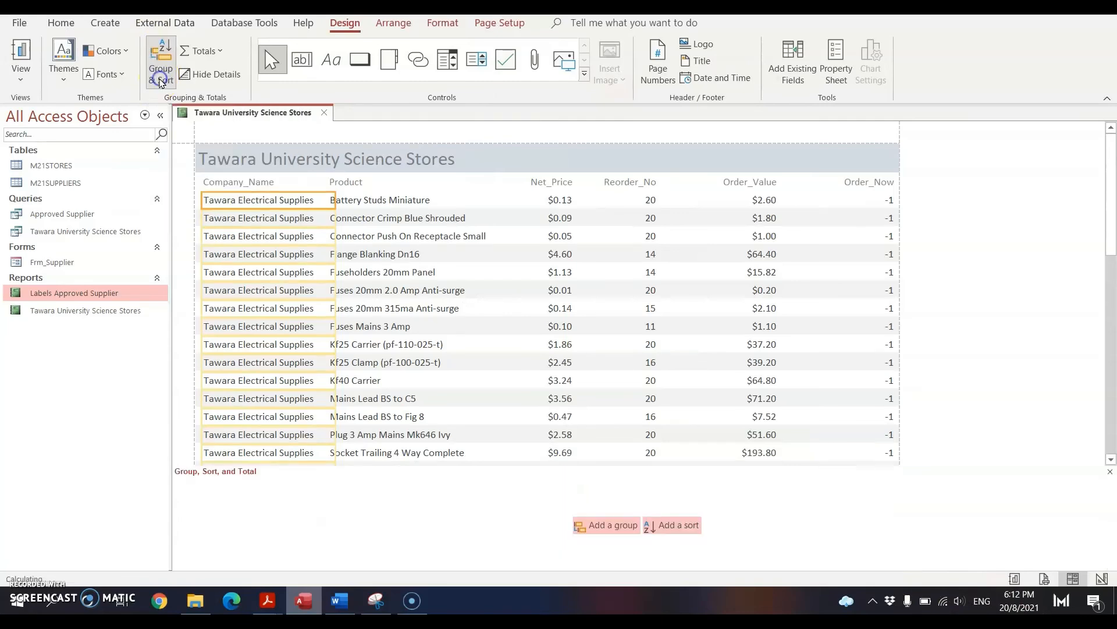
pyautogui.click(667, 526)
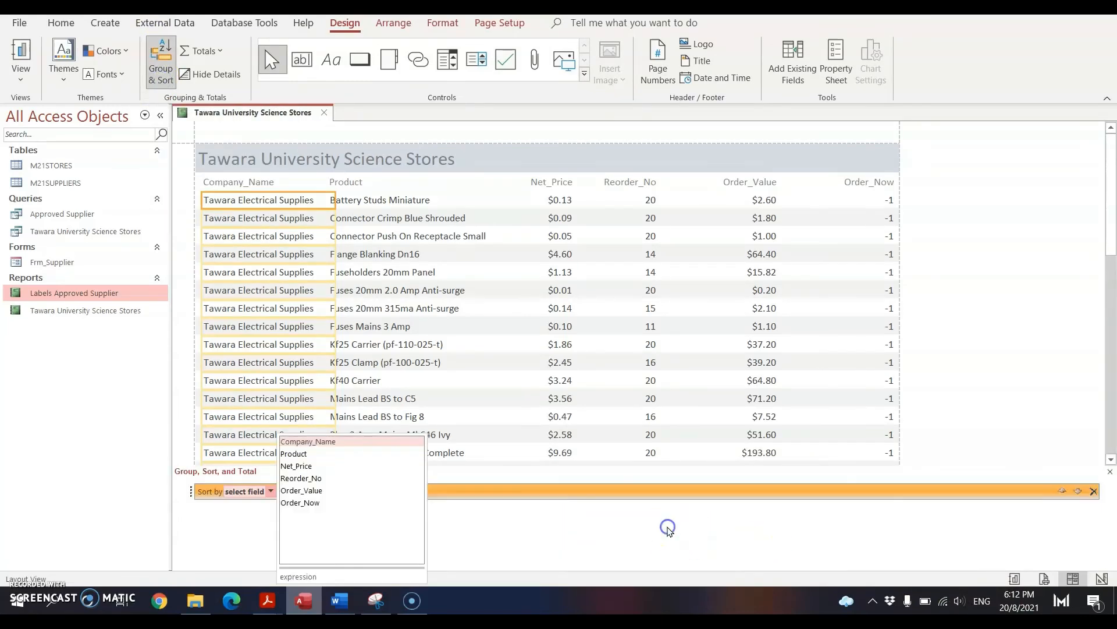
pyautogui.click(322, 455)
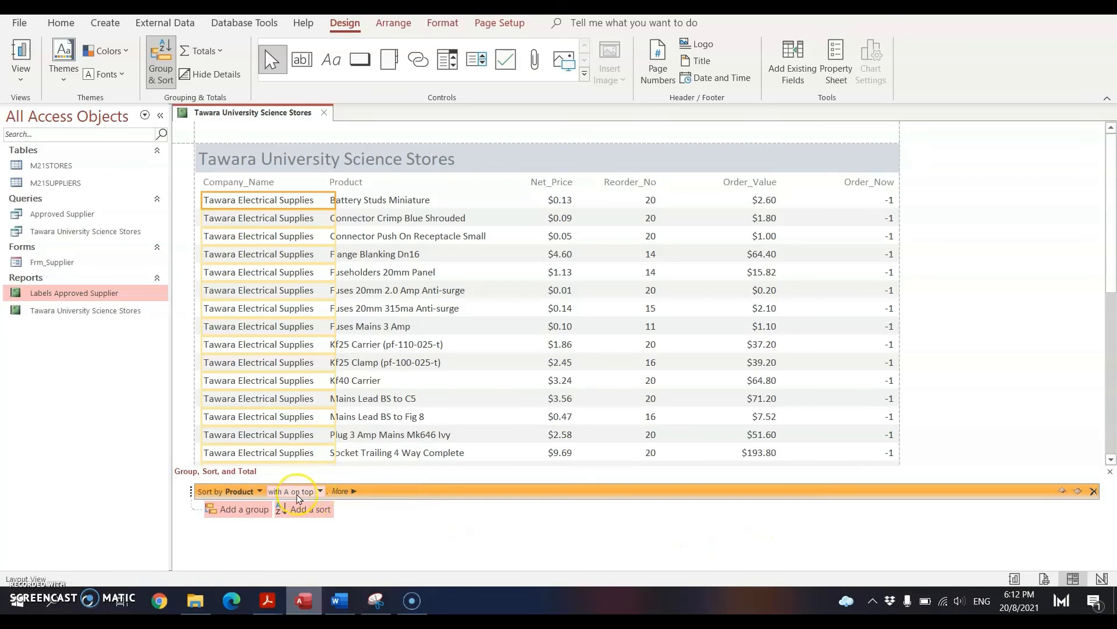
# Narrow the Company_Name column so it ends just before the Product column, and close the Group, Sort, and Total pane.
pyautogui.click(248, 185)
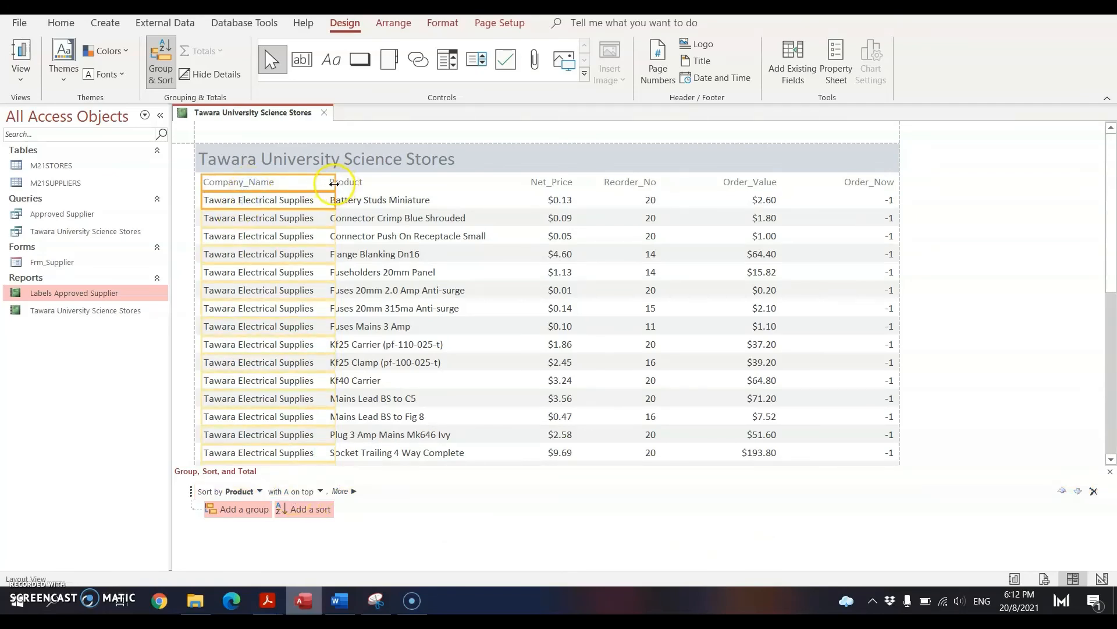
pyautogui.moveTo(335, 184); pyautogui.dragTo(324, 186)
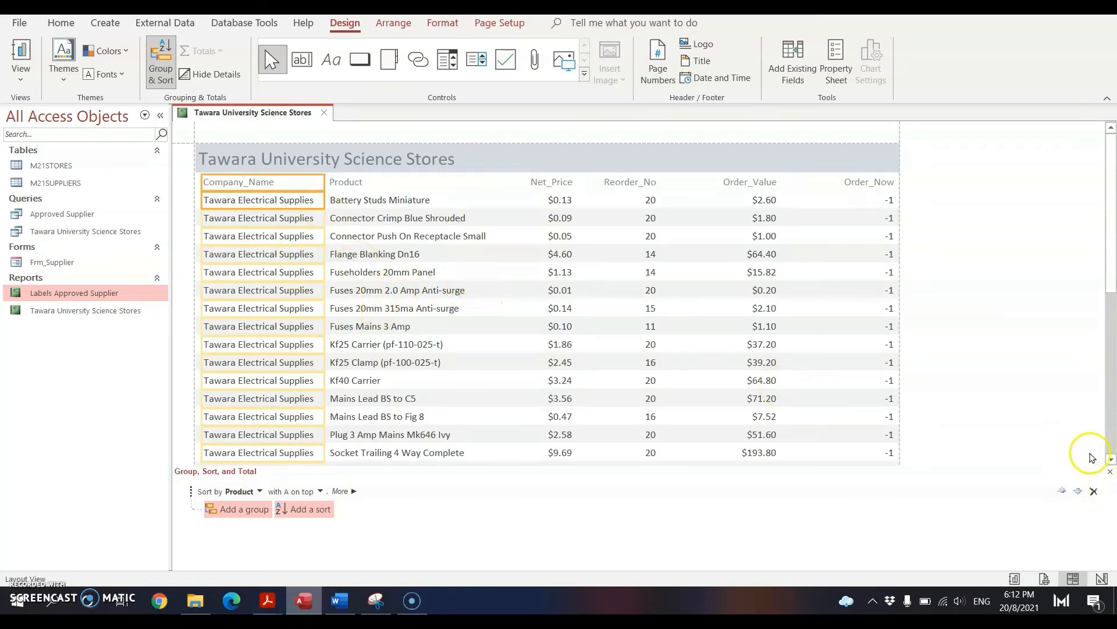
pyautogui.click(999, 404)
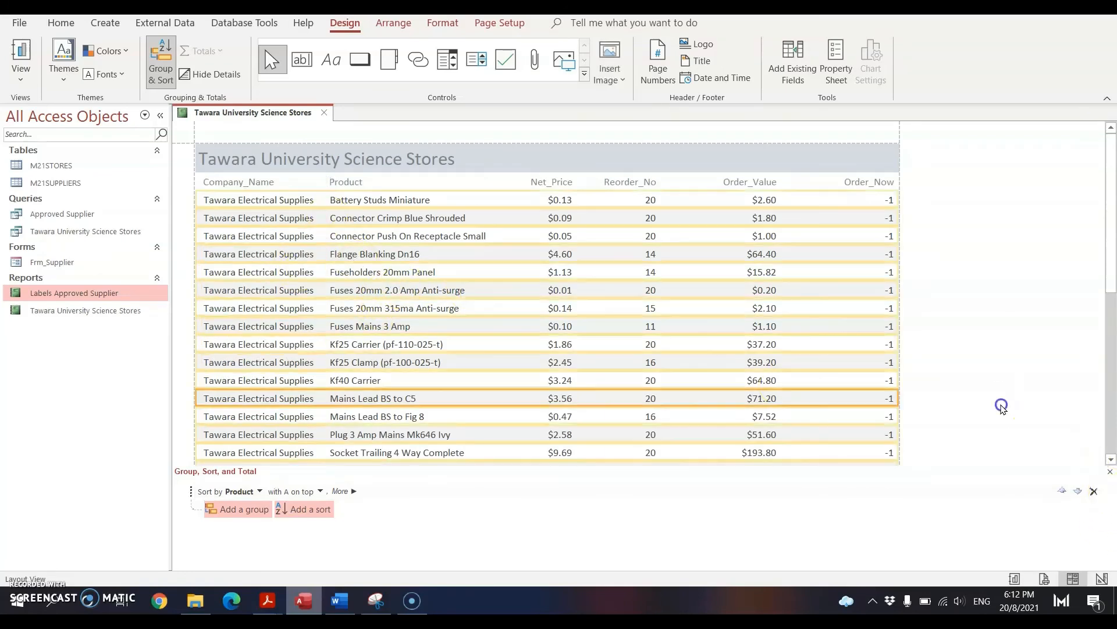
pyautogui.click(1110, 472)
# Switch to the 0417_m21_qp_21.pdf question paper and tick off the ascending Product sort requirement in red.
pyautogui.moveTo(267, 602)
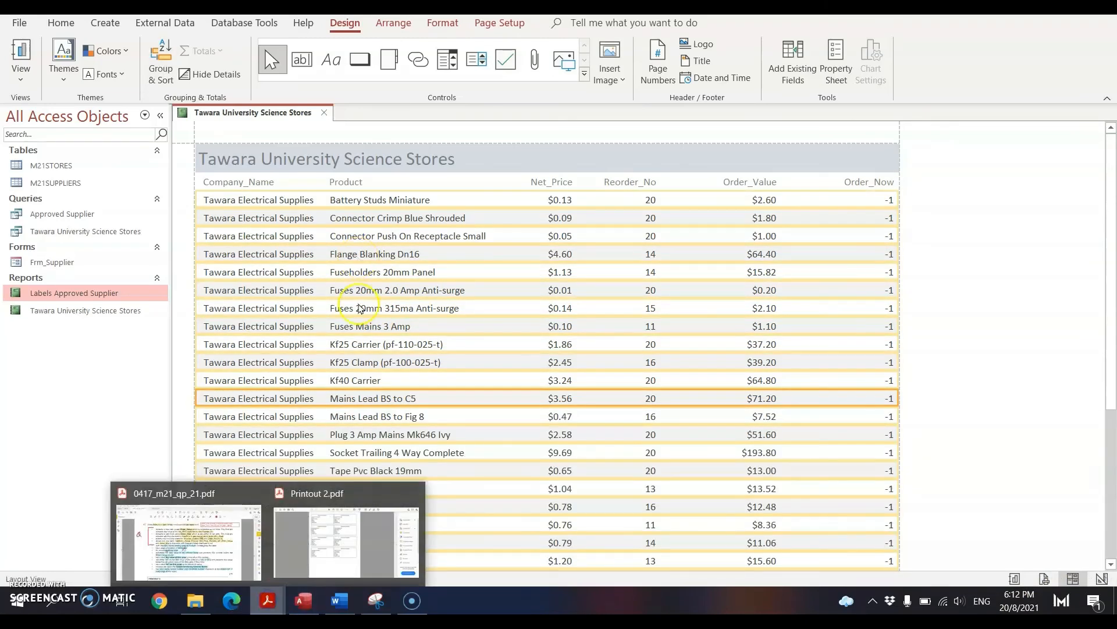
pyautogui.click(223, 533)
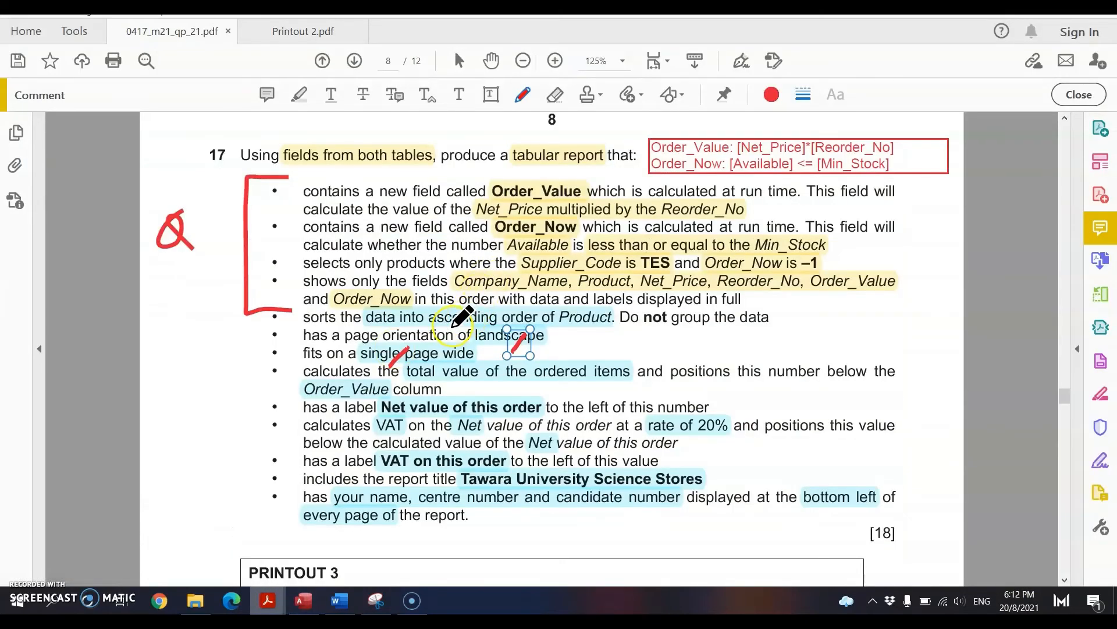
pyautogui.moveTo(452, 324); pyautogui.dragTo(476, 304)
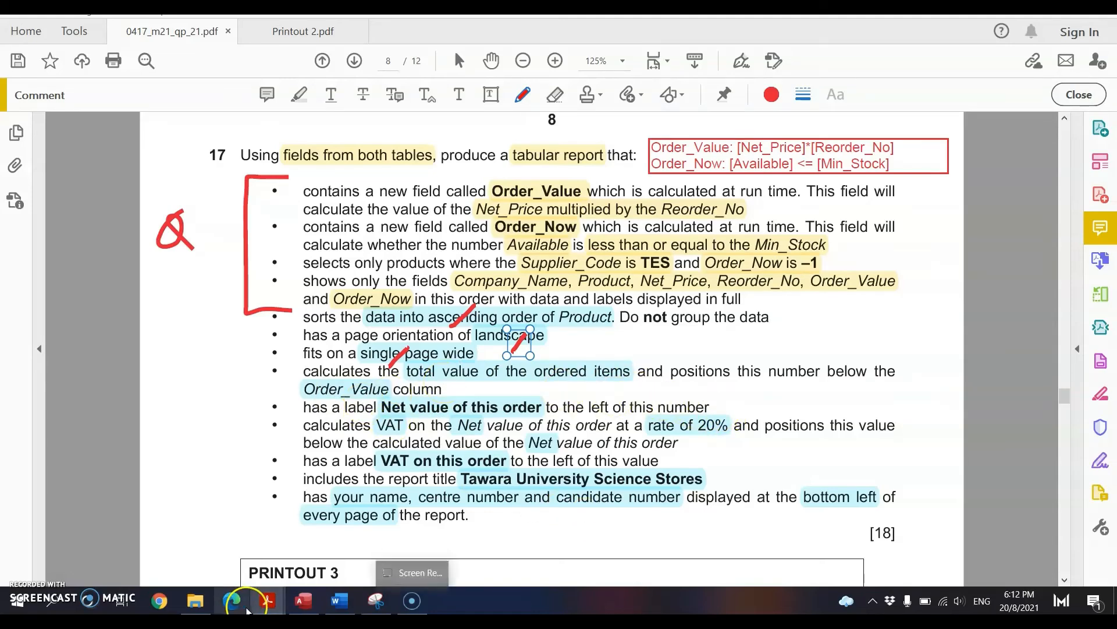
# Switch back to Access and add a Sum total below the report's Order_Value column.
pyautogui.moveTo(267, 602)
pyautogui.click(304, 601)
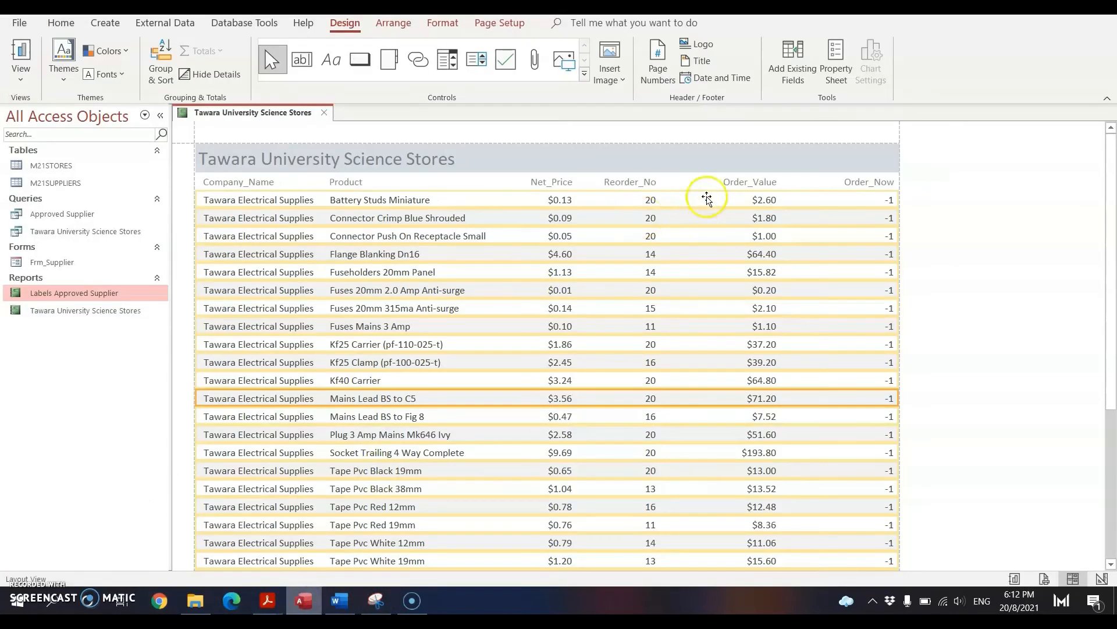
pyautogui.click(763, 185)
pyautogui.click(767, 215)
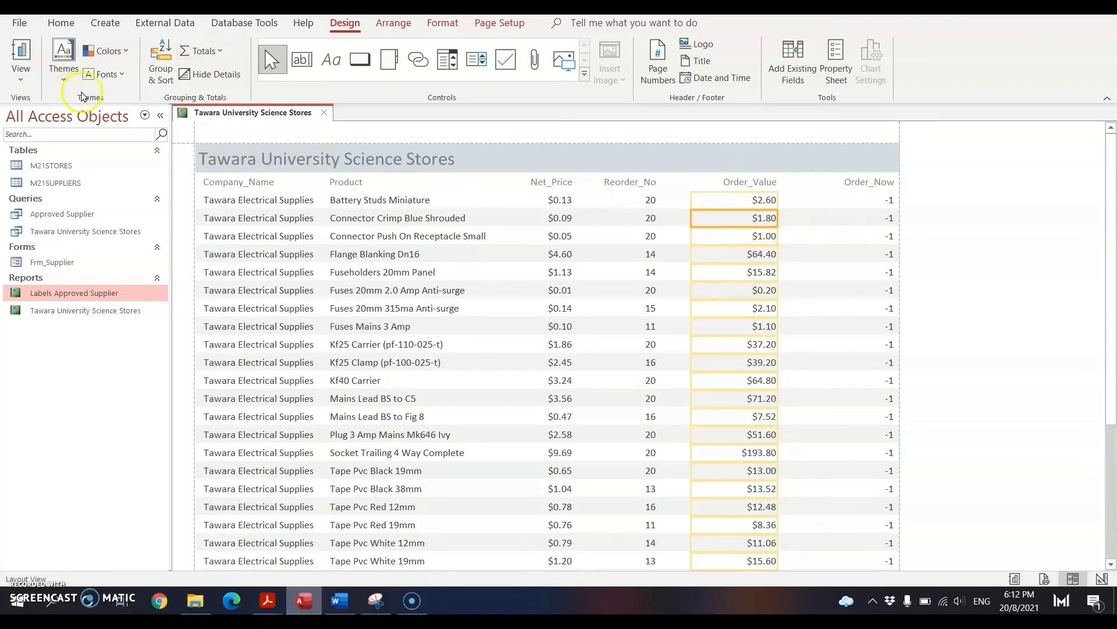
pyautogui.click(208, 57)
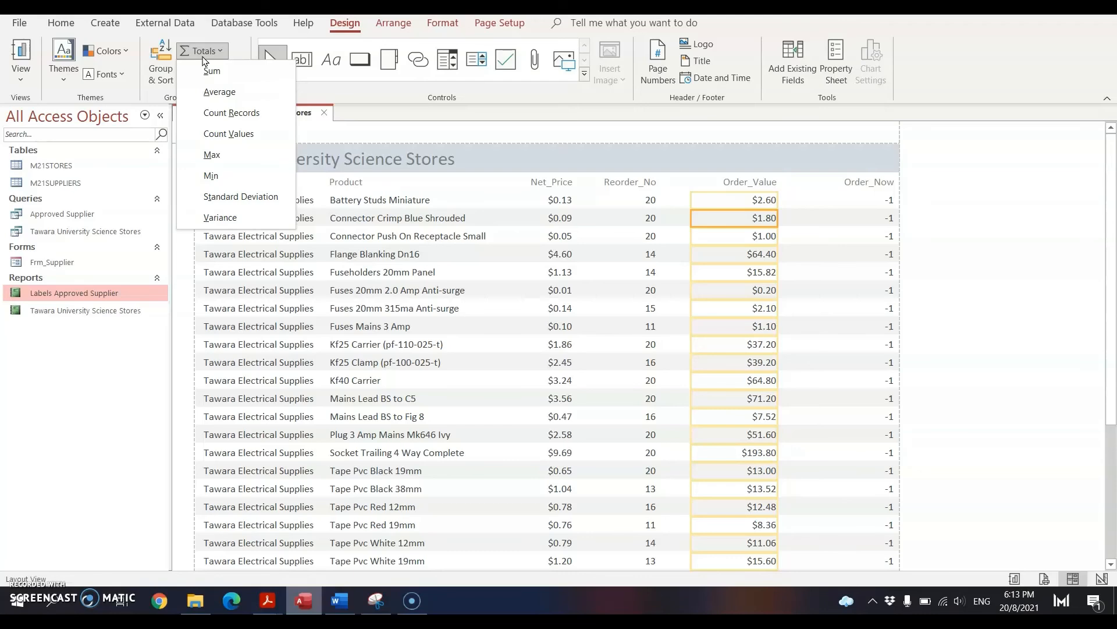
pyautogui.click(222, 72)
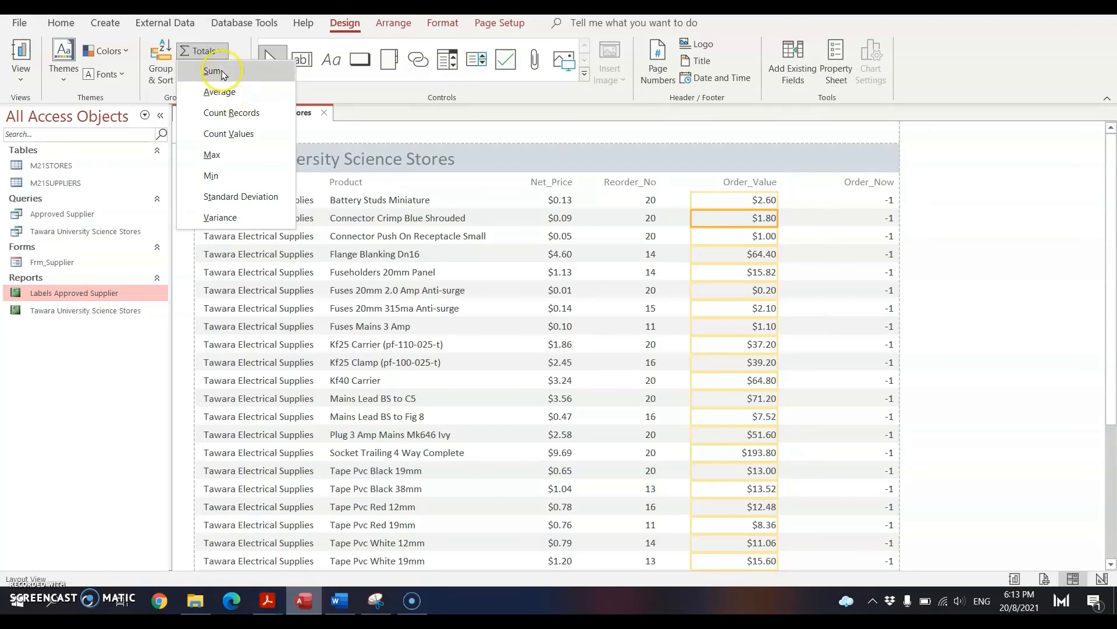
pyautogui.scroll(-5, 848, 463)
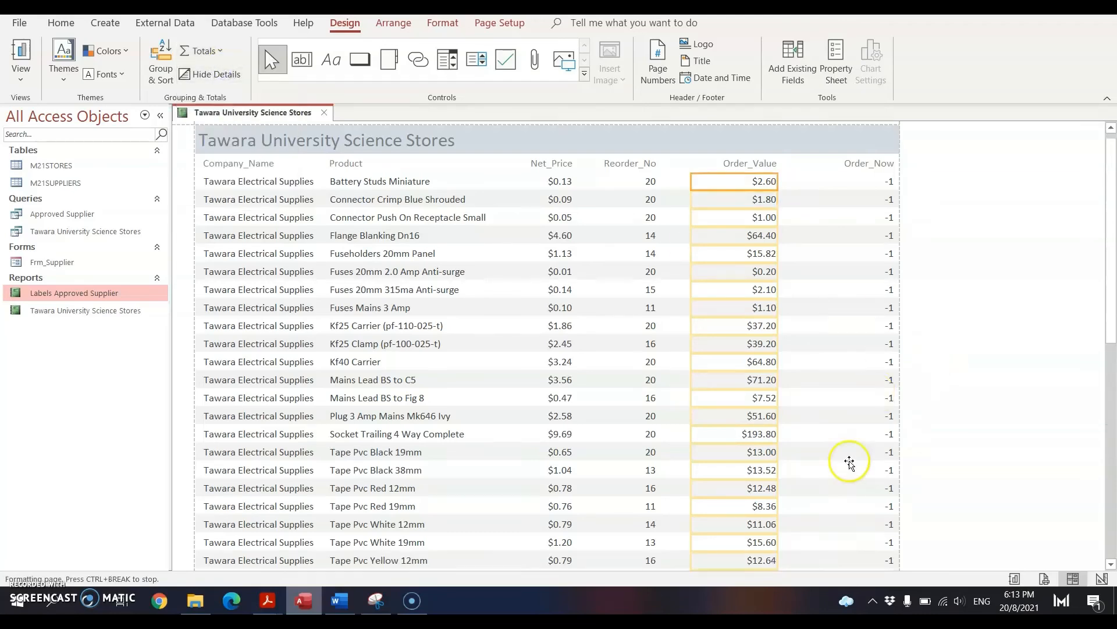
pyautogui.click(762, 488)
pyautogui.click(755, 459)
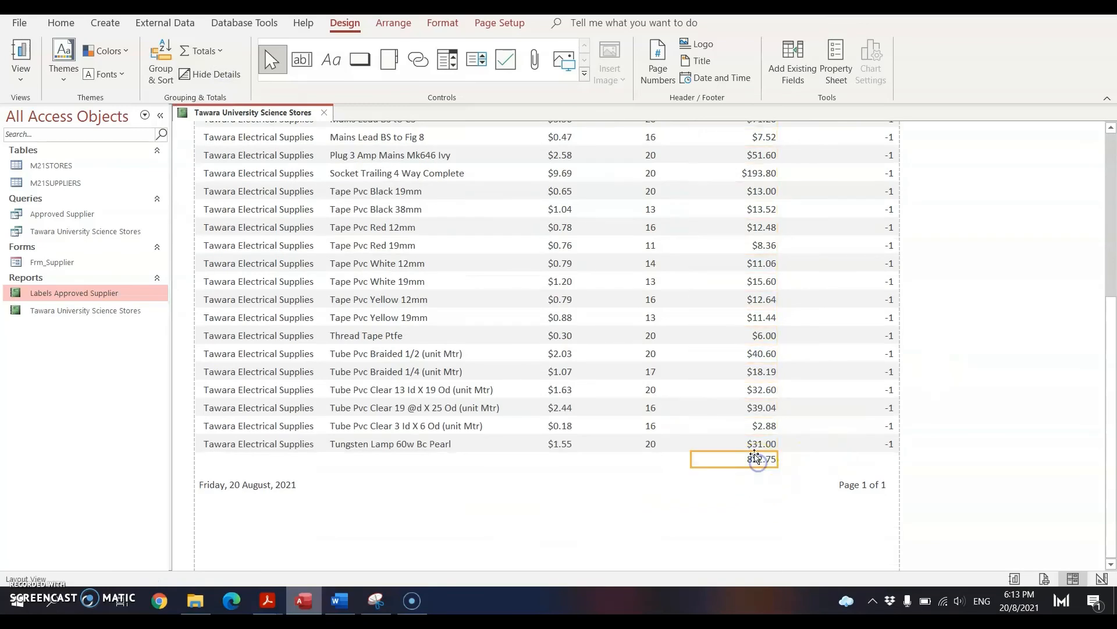
# In Design View, extend the Order_Value total, detail field and heading leftward so the full sum expression fits.
pyautogui.click(1106, 582)
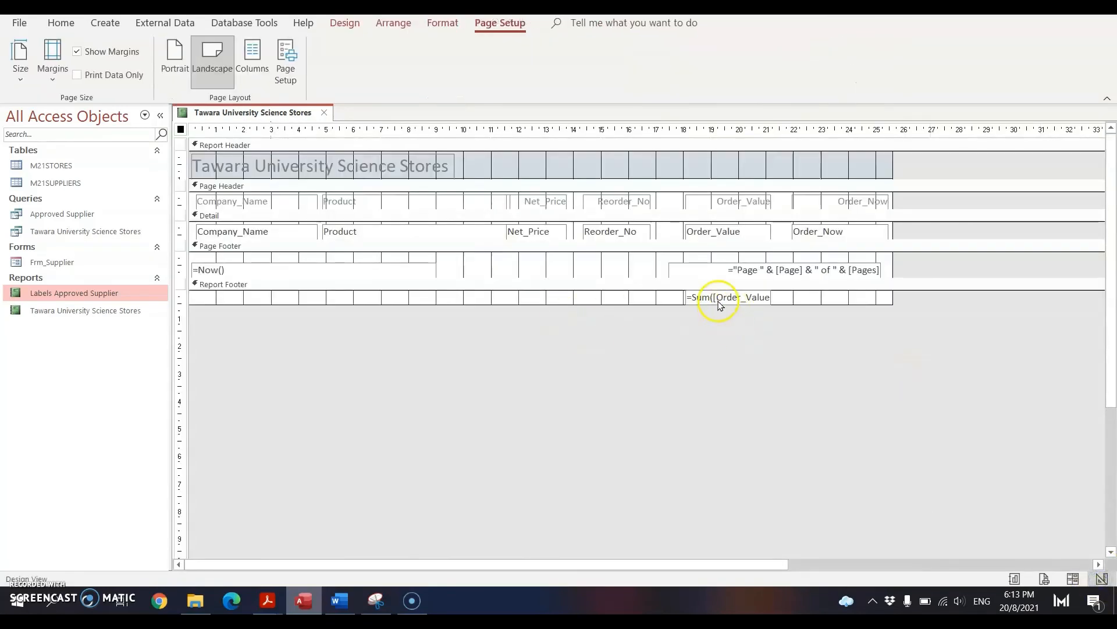
pyautogui.click(721, 303)
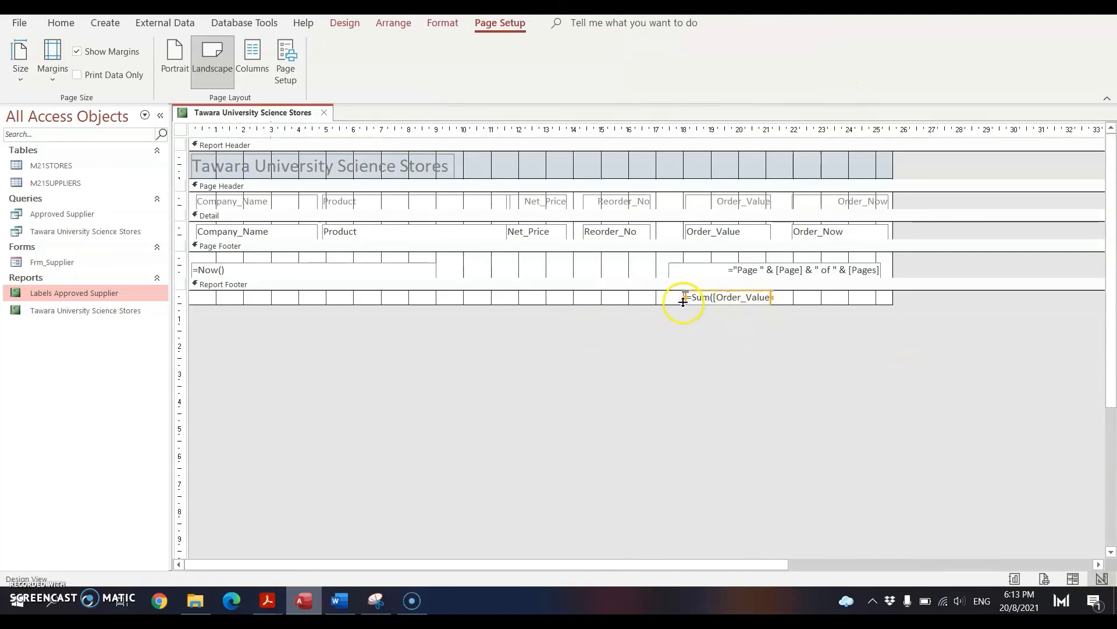
pyautogui.moveTo(685, 297); pyautogui.dragTo(671, 298)
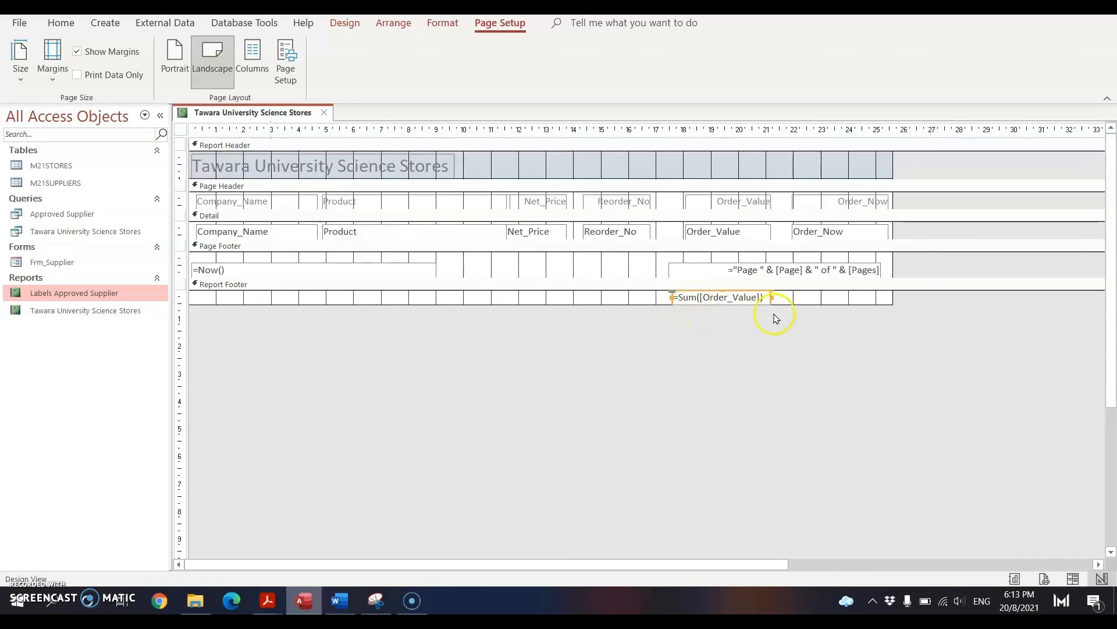
pyautogui.click(711, 229)
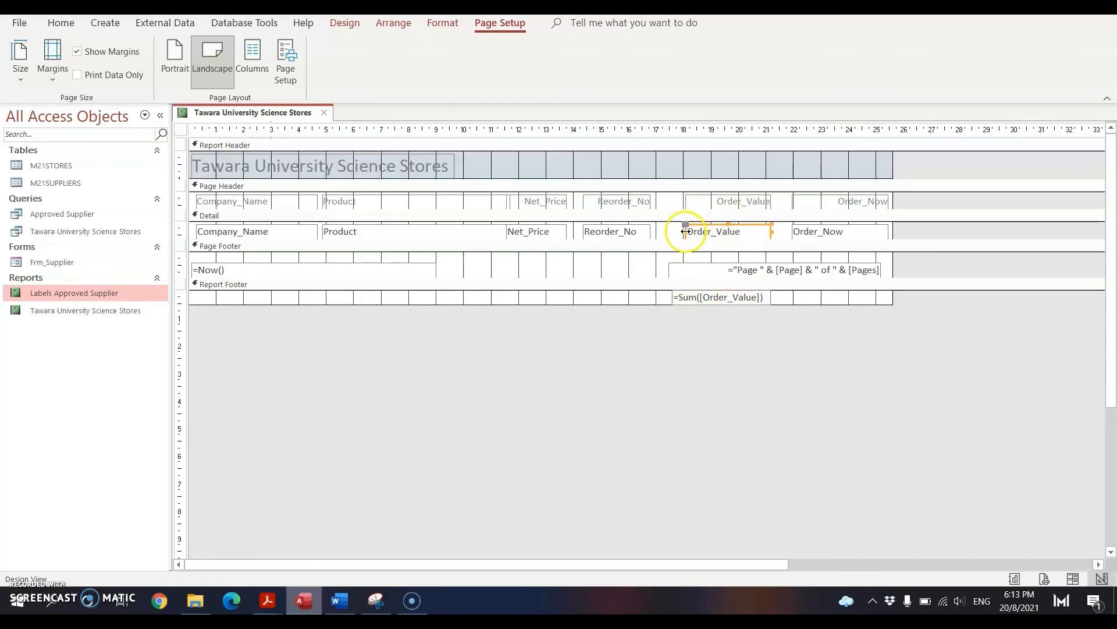
pyautogui.moveTo(686, 231); pyautogui.dragTo(675, 231)
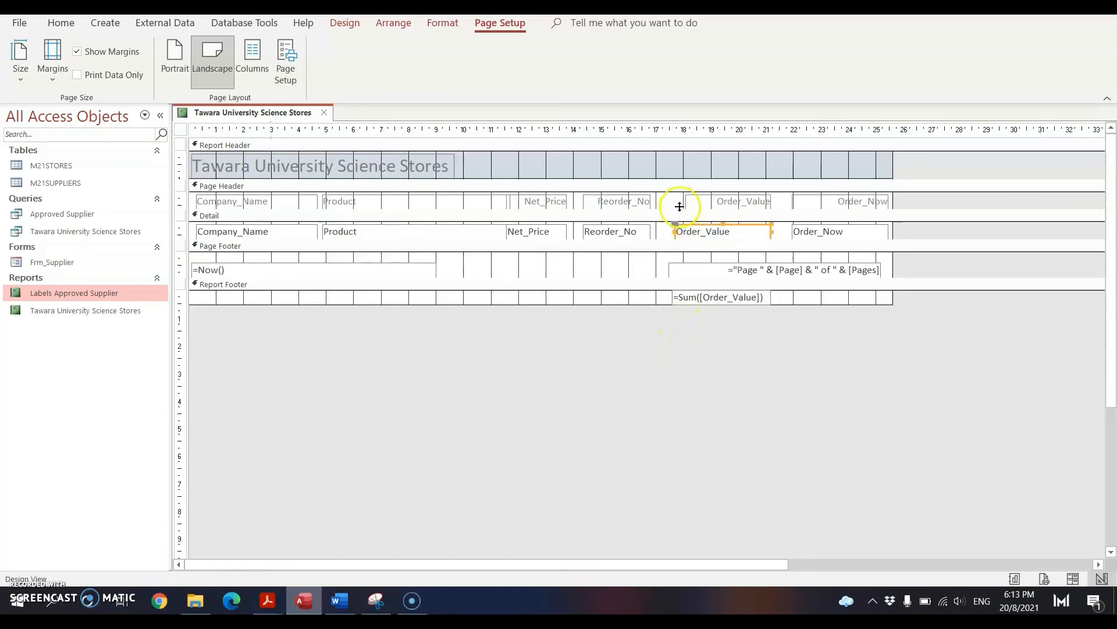
pyautogui.click(708, 202)
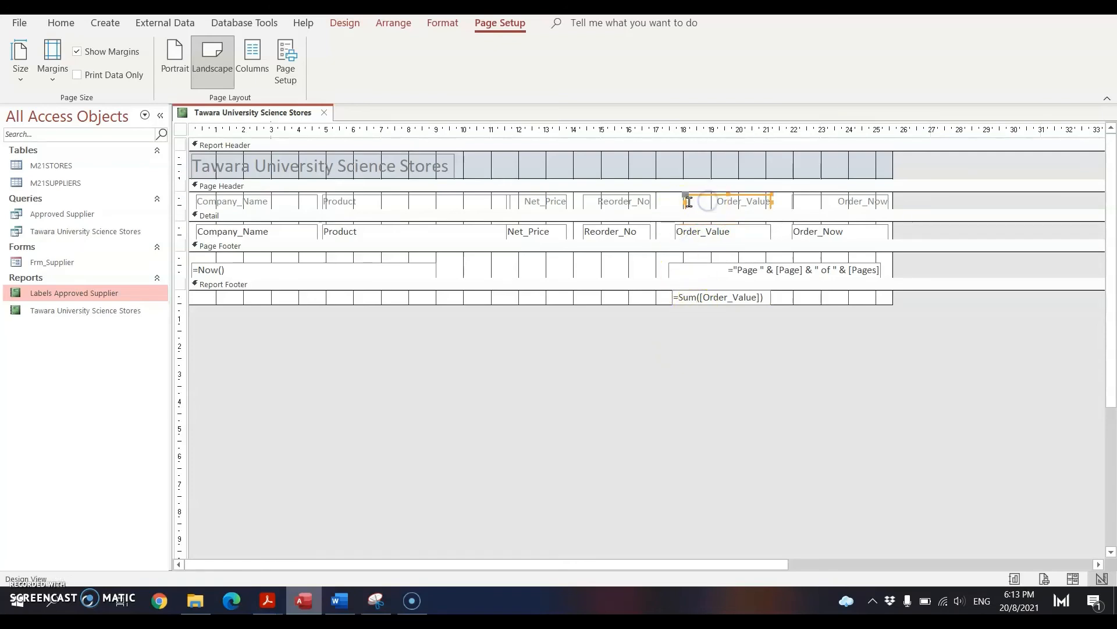
pyautogui.moveTo(684, 201); pyautogui.dragTo(672, 205)
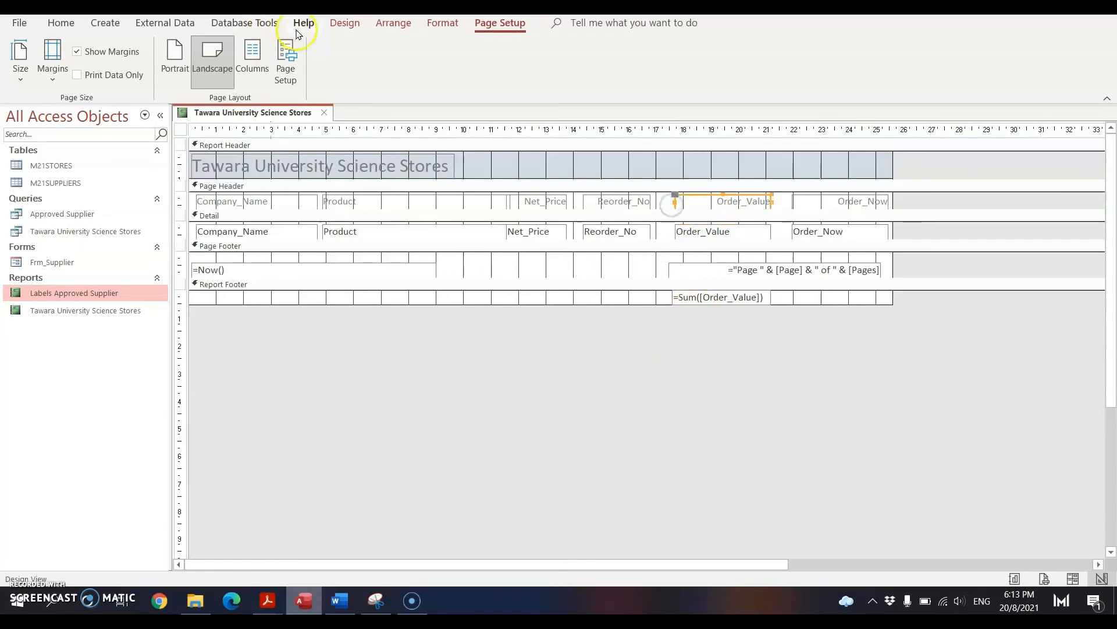
# Add a label reading "Net value of this order" in the report footer, left of the Order_Value total.
pyautogui.click(346, 26)
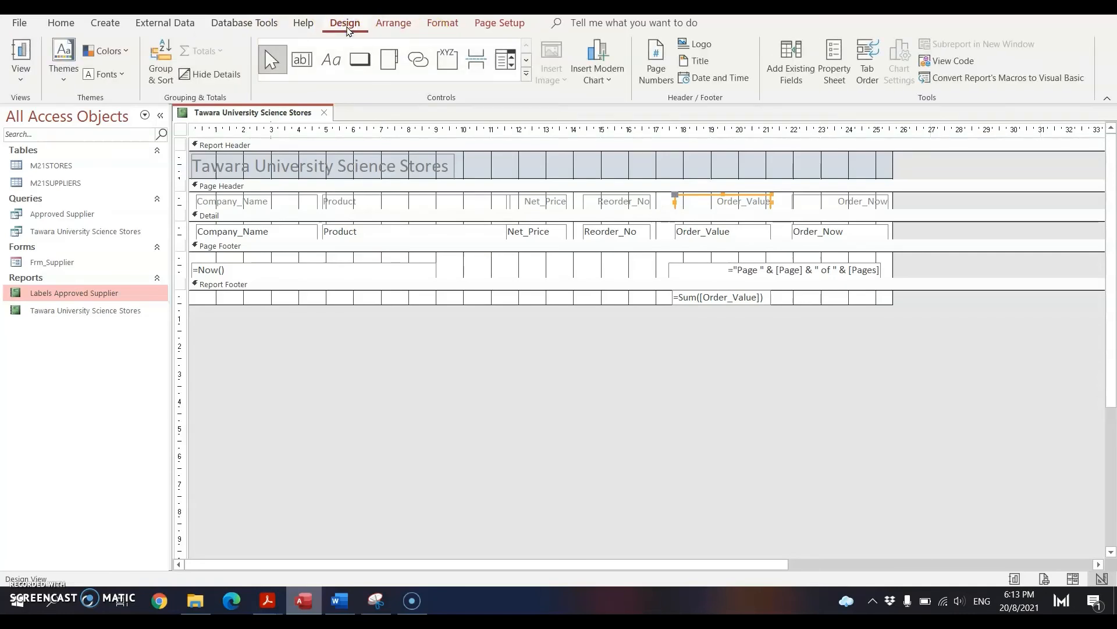
pyautogui.click(330, 71)
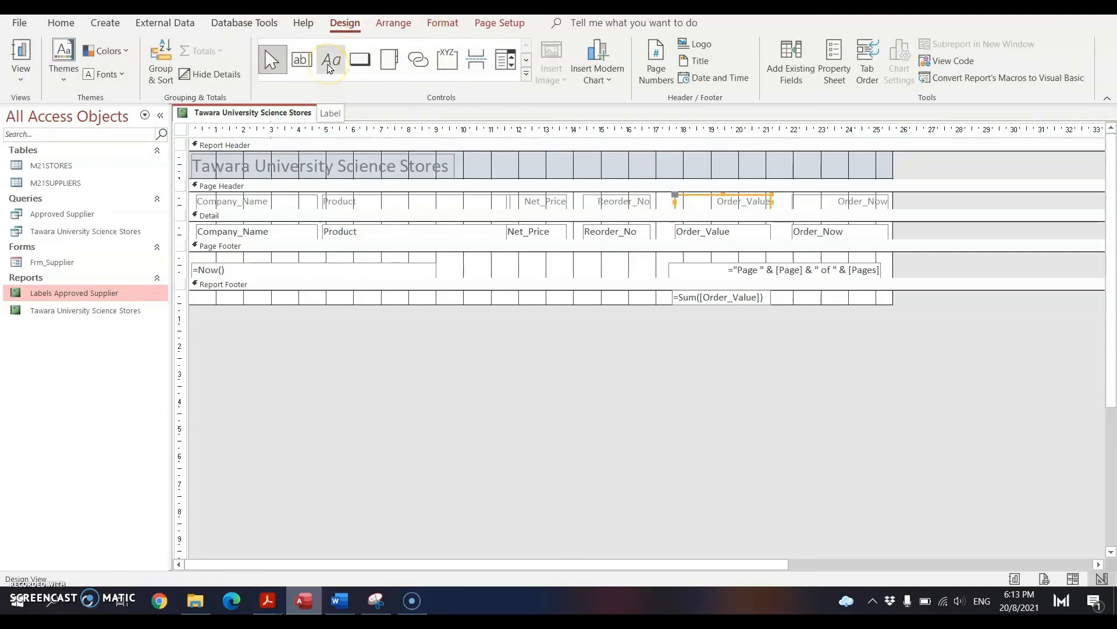
pyautogui.click(330, 68)
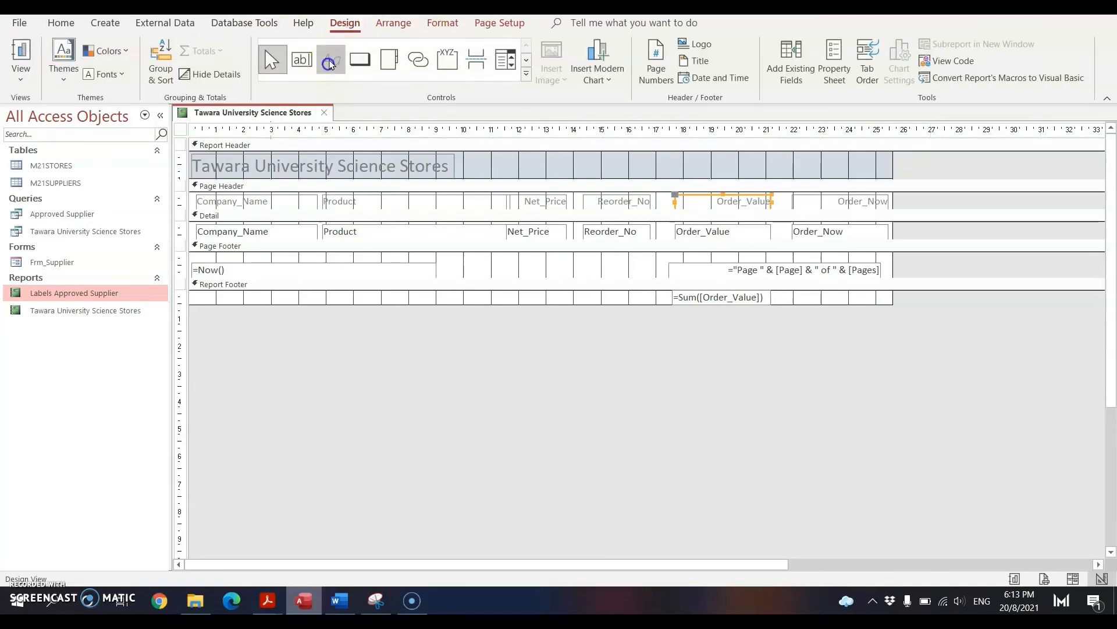
pyautogui.click(518, 291)
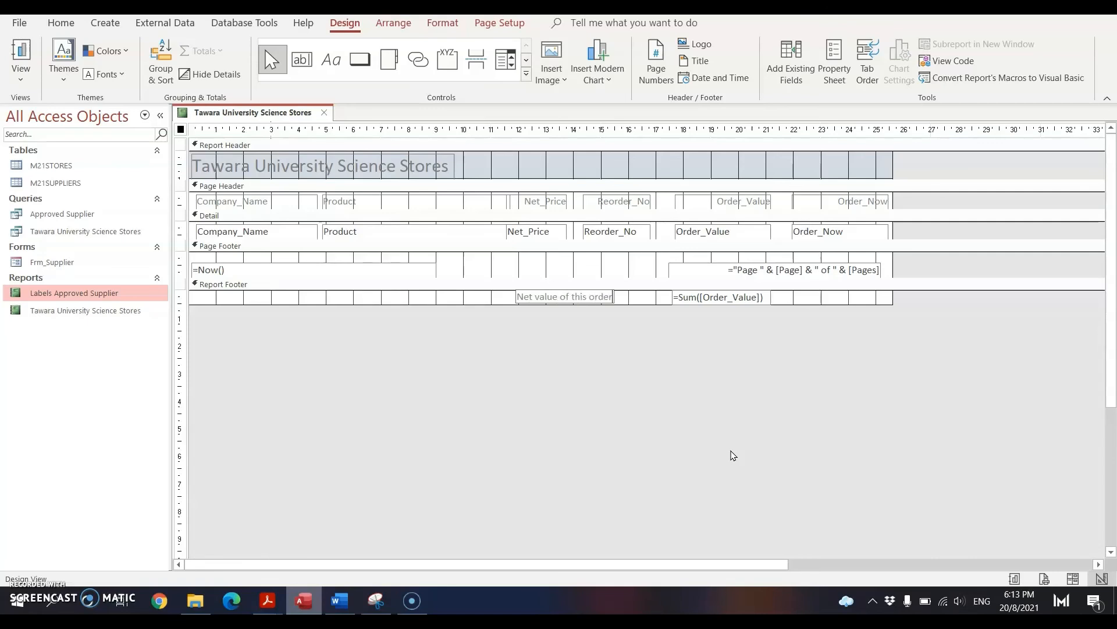
# Move the "Net value of this order" label right beside the Order_Value total without overlapping it.
pyautogui.click(582, 297)
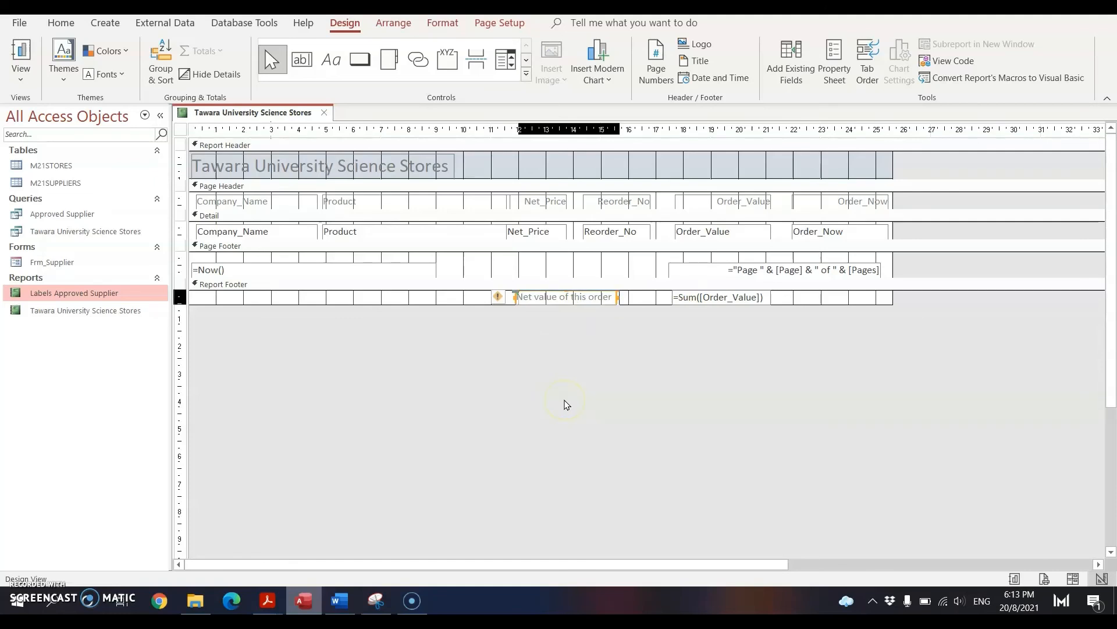
pyautogui.press('Right')
pyautogui.press('Right')
pyautogui.press('Right')
pyautogui.press('Right')
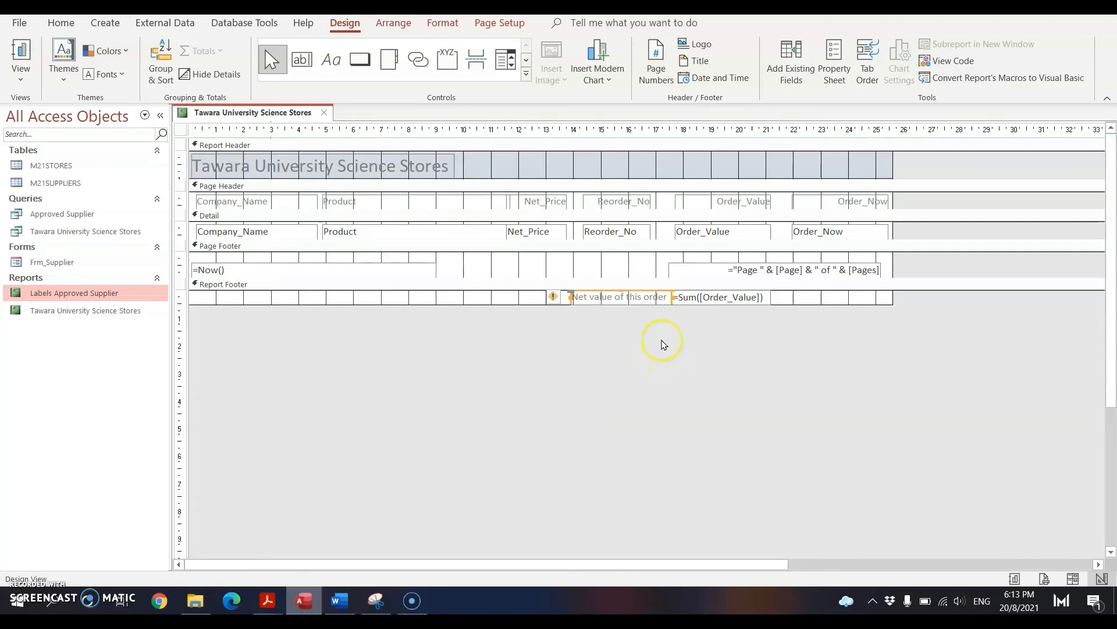
pyautogui.press('Left')
pyautogui.click(733, 358)
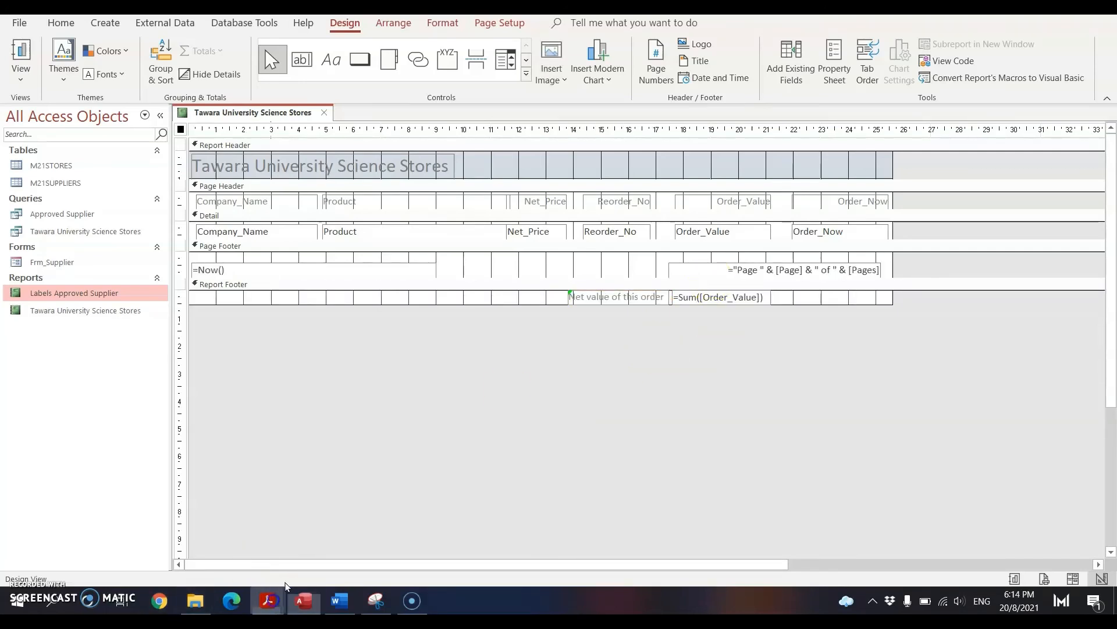
# Switch to the 0417_m21_qp_21.pdf question paper and mark the 20% VAT rate requirement with a red pencil stroke.
pyautogui.click(180, 541)
pyautogui.scroll(-2, 585, 323)
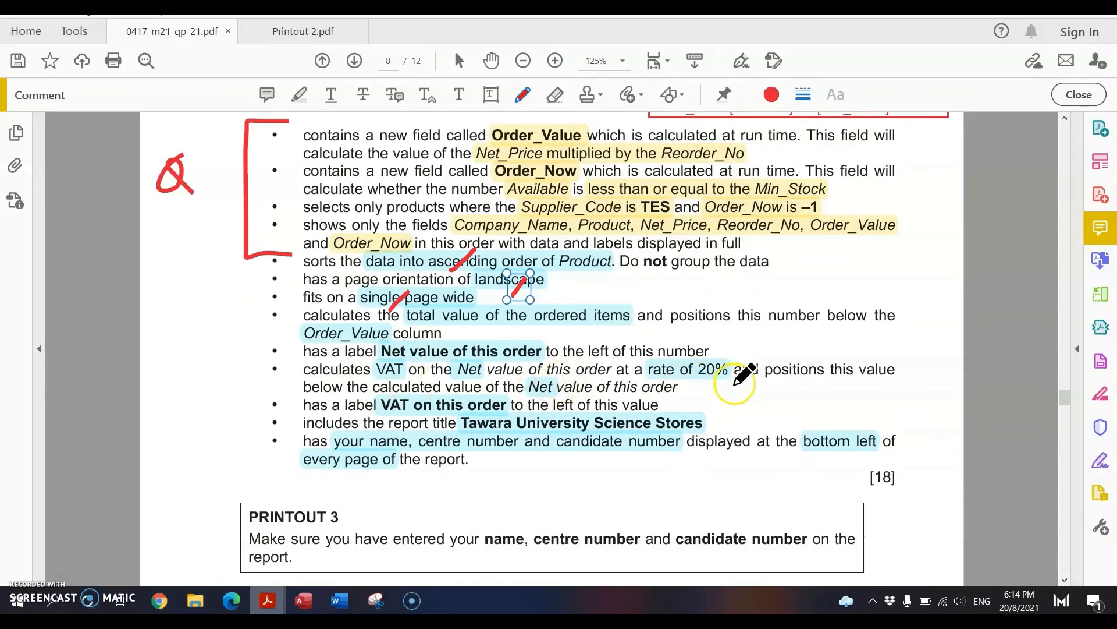
pyautogui.moveTo(718, 388); pyautogui.dragTo(729, 370)
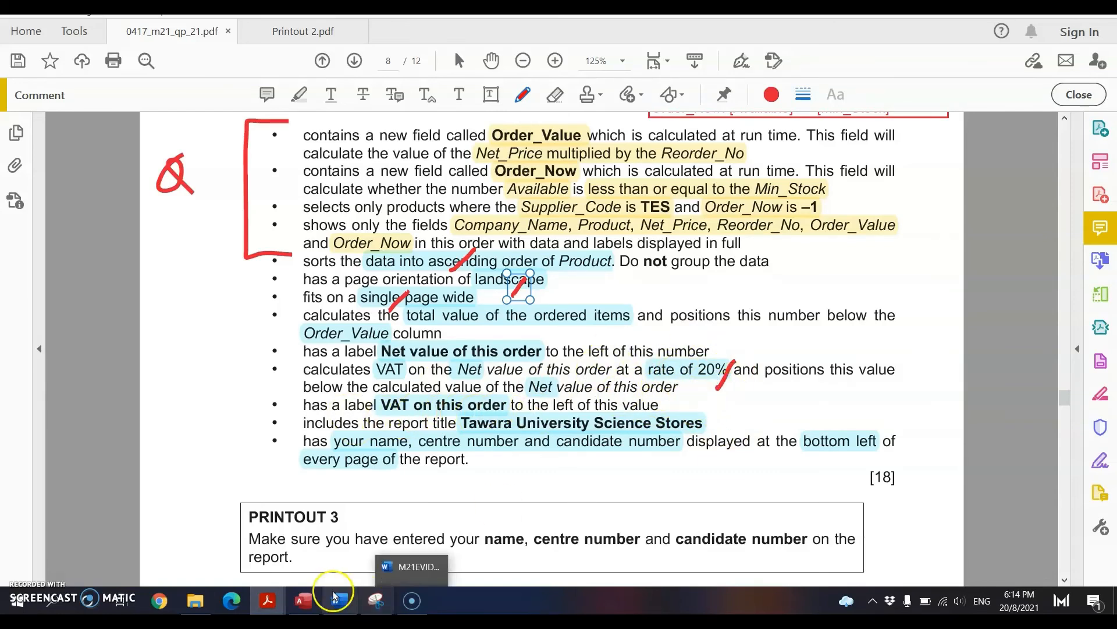
# Switch back to Access and increase the report footer's height to about 1.4 cm.
pyautogui.click(301, 599)
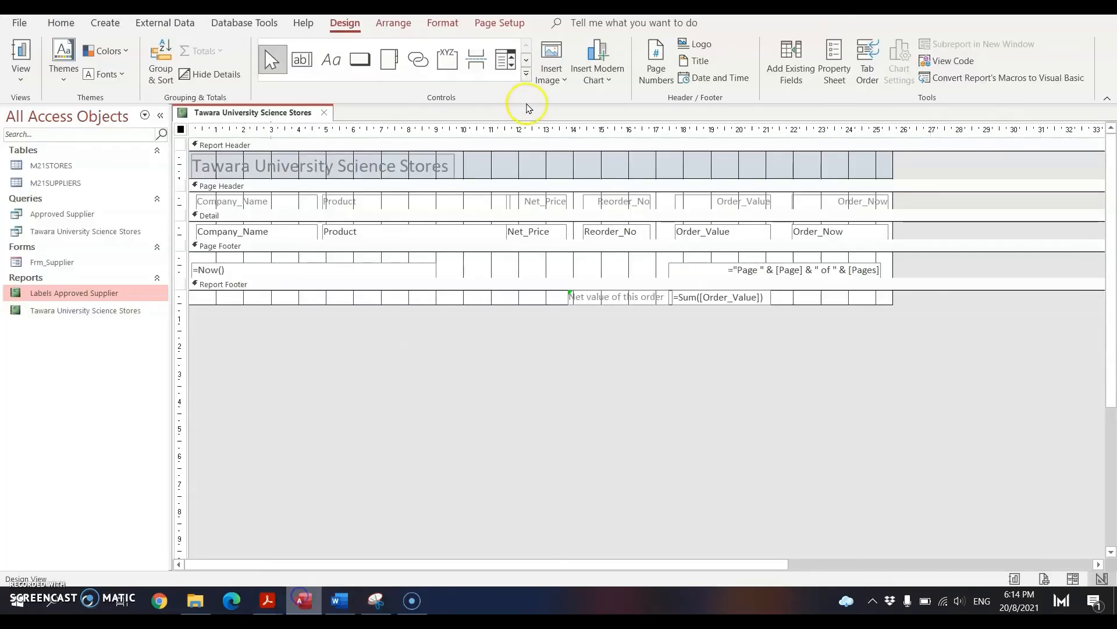
pyautogui.moveTo(508, 306); pyautogui.dragTo(510, 326)
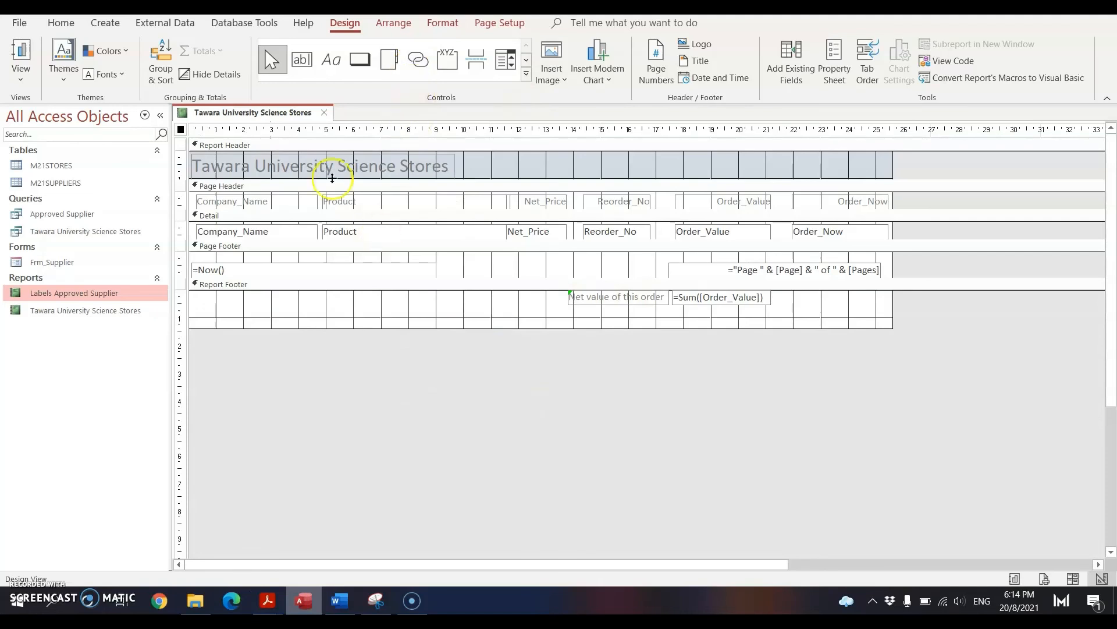
# Add a text box in the report footer below the Order_Value total with =Sum([Order_Value])*0.2 and widen it to fit the expression.
pyautogui.click(307, 68)
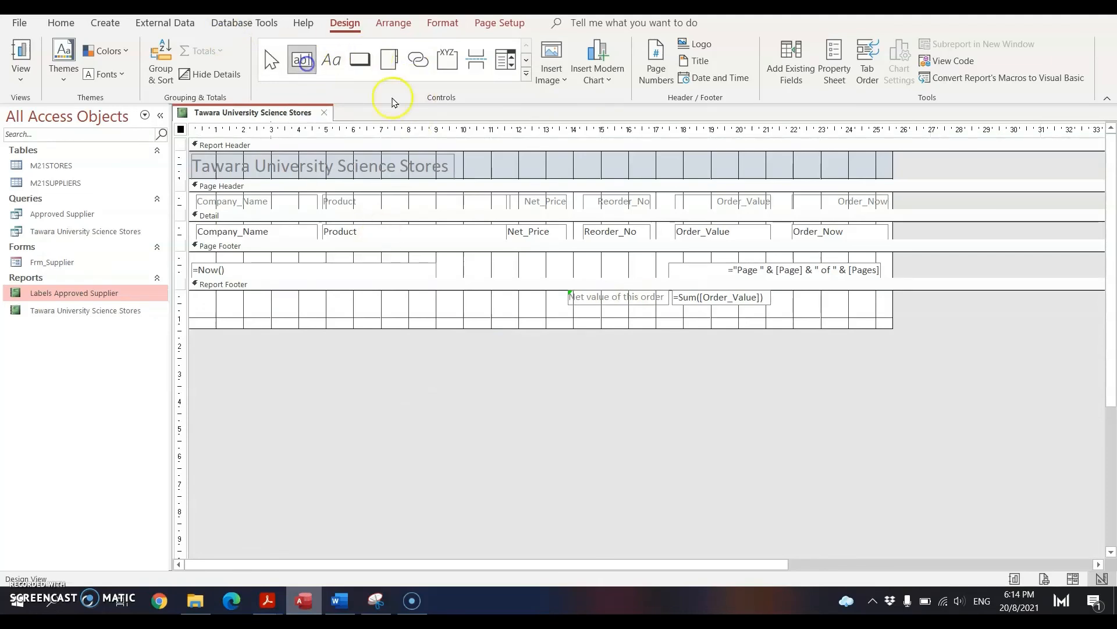
pyautogui.click(672, 307)
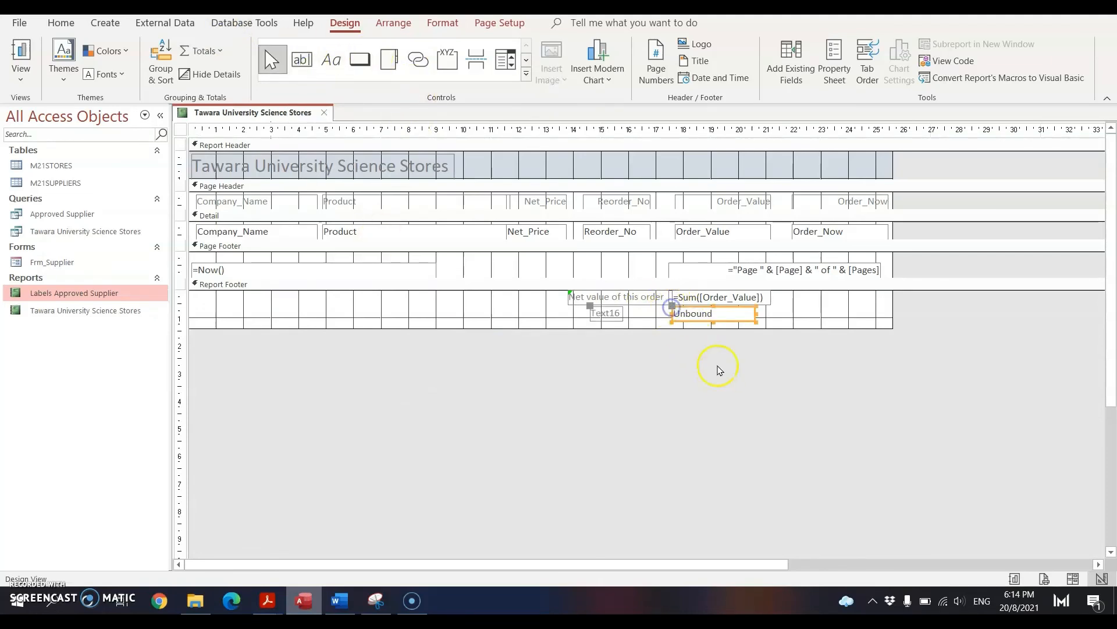
pyautogui.click(688, 314)
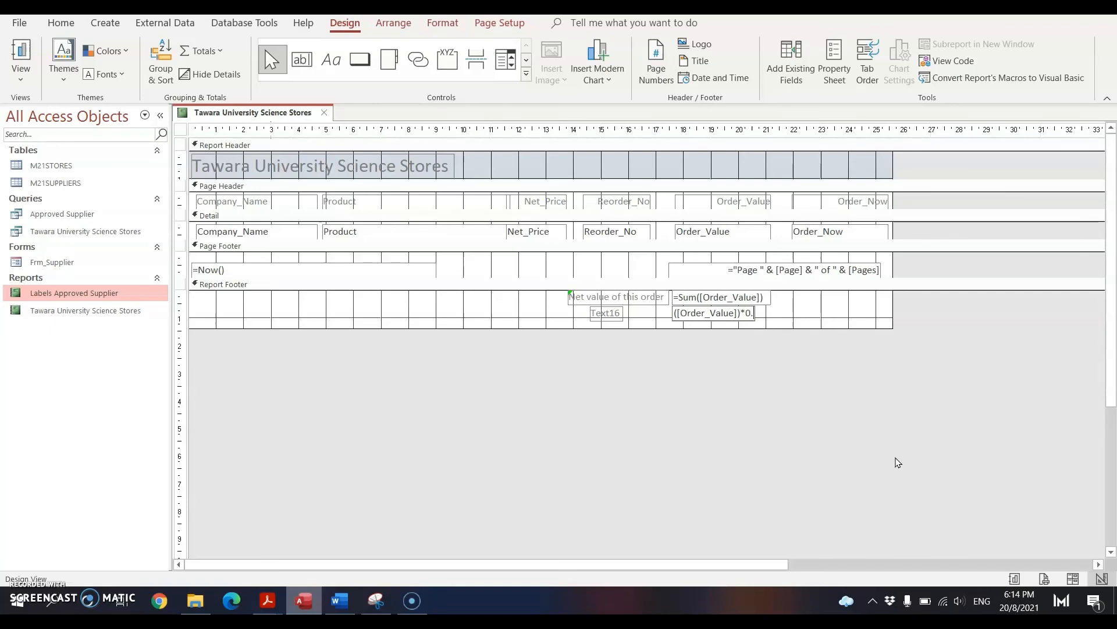
pyautogui.click(897, 459)
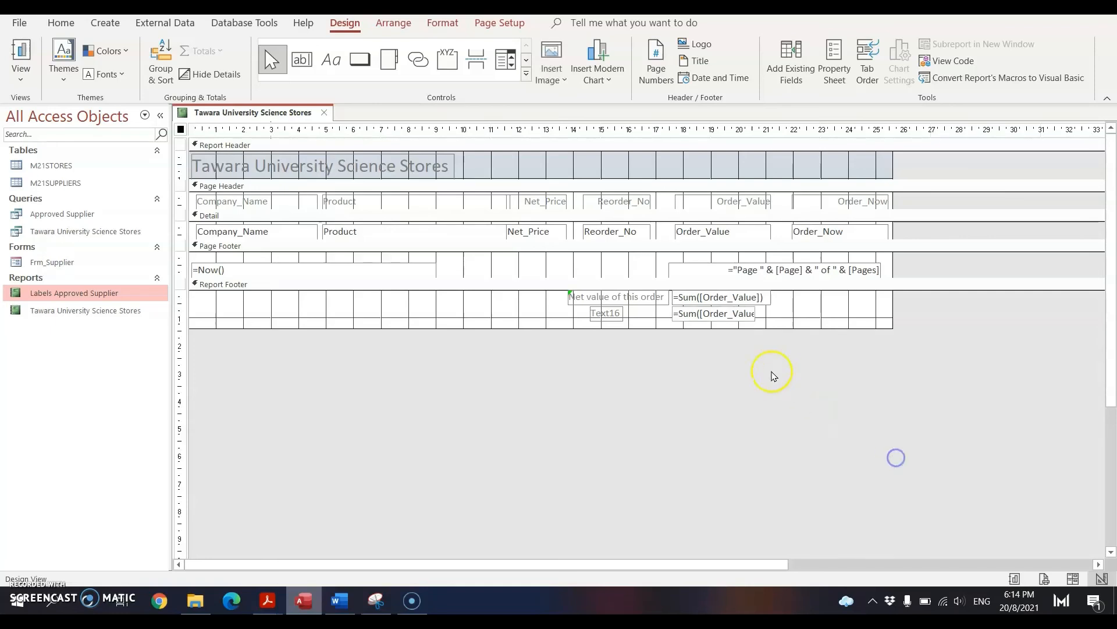
pyautogui.click(742, 316)
pyautogui.moveTo(756, 314); pyautogui.dragTo(790, 314)
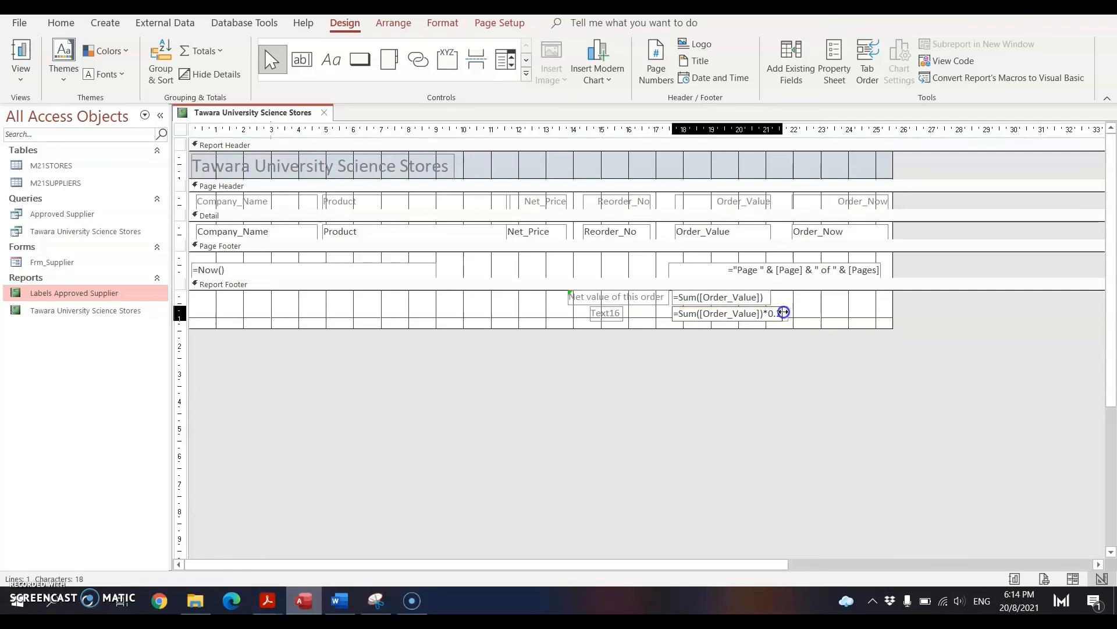
pyautogui.click(738, 391)
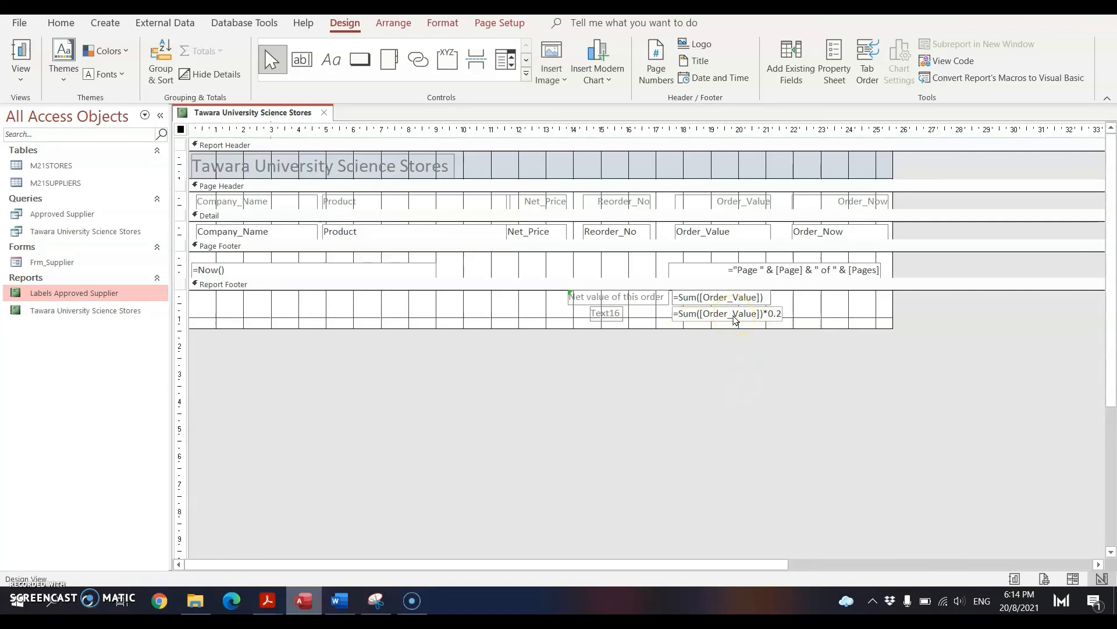
# Change the caption of the new text box's label to "VAT on this order".
pyautogui.click(592, 315)
pyautogui.click(602, 313)
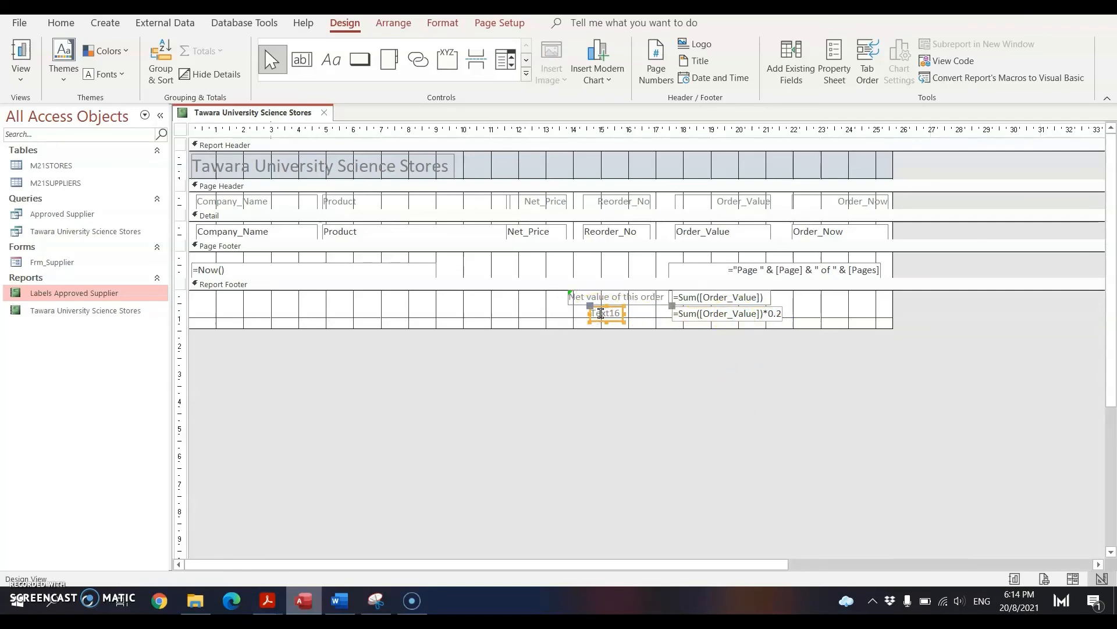
pyautogui.moveTo(621, 313); pyautogui.dragTo(588, 313)
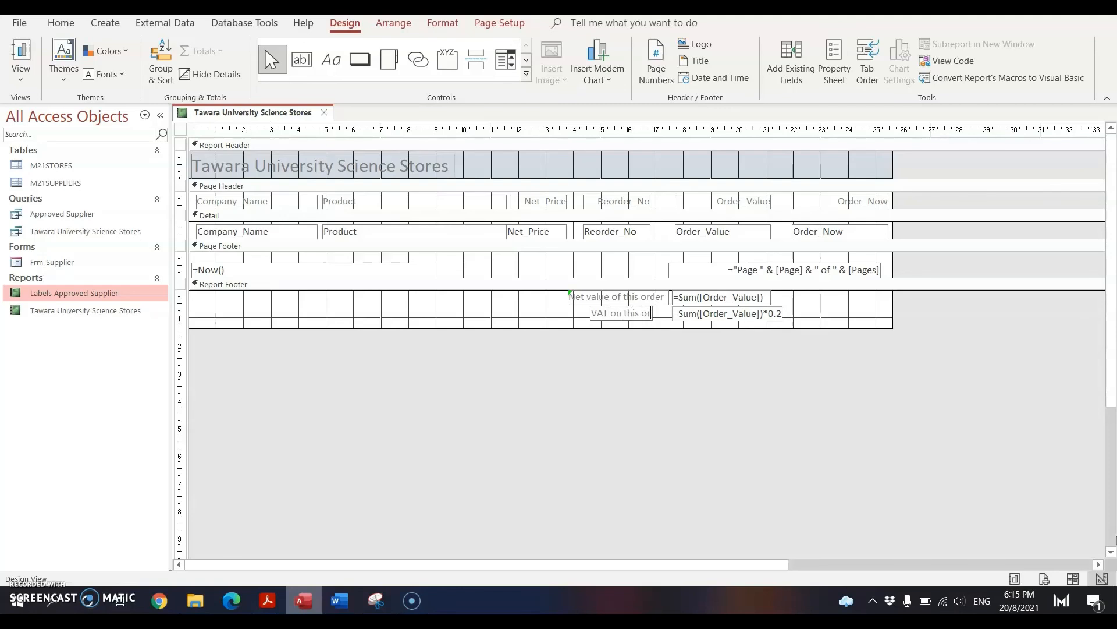
pyautogui.click(684, 406)
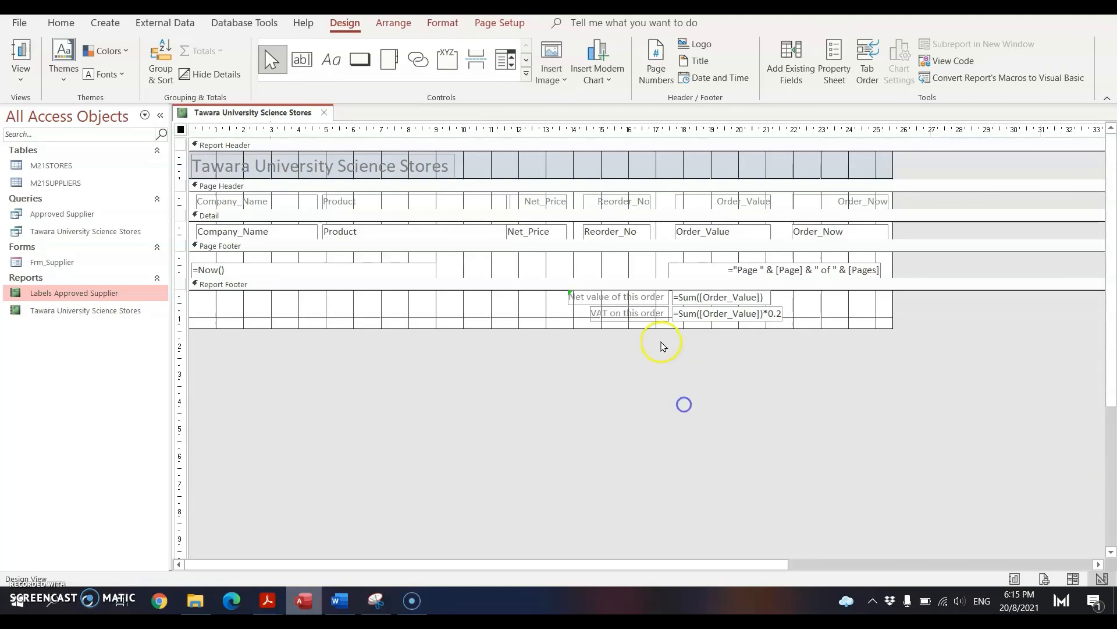
# Set the font colour of the "Net value of this order" and "VAT on this order" labels to black.
pyautogui.click(646, 322)
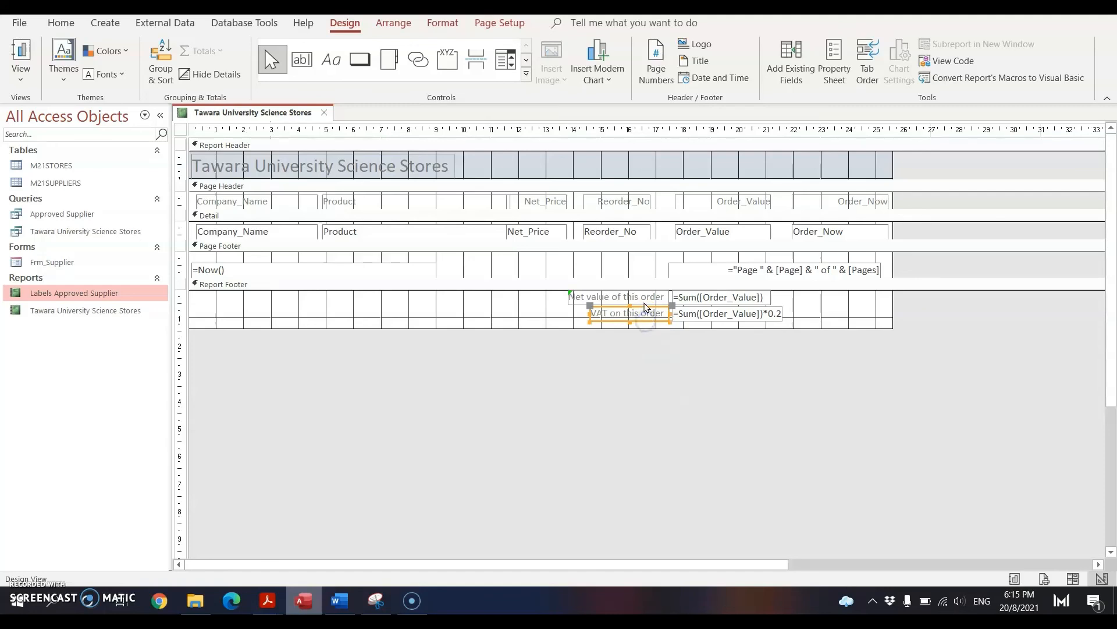
pyautogui.keyDown('shift'); pyautogui.click(643, 297); pyautogui.keyUp('shift')
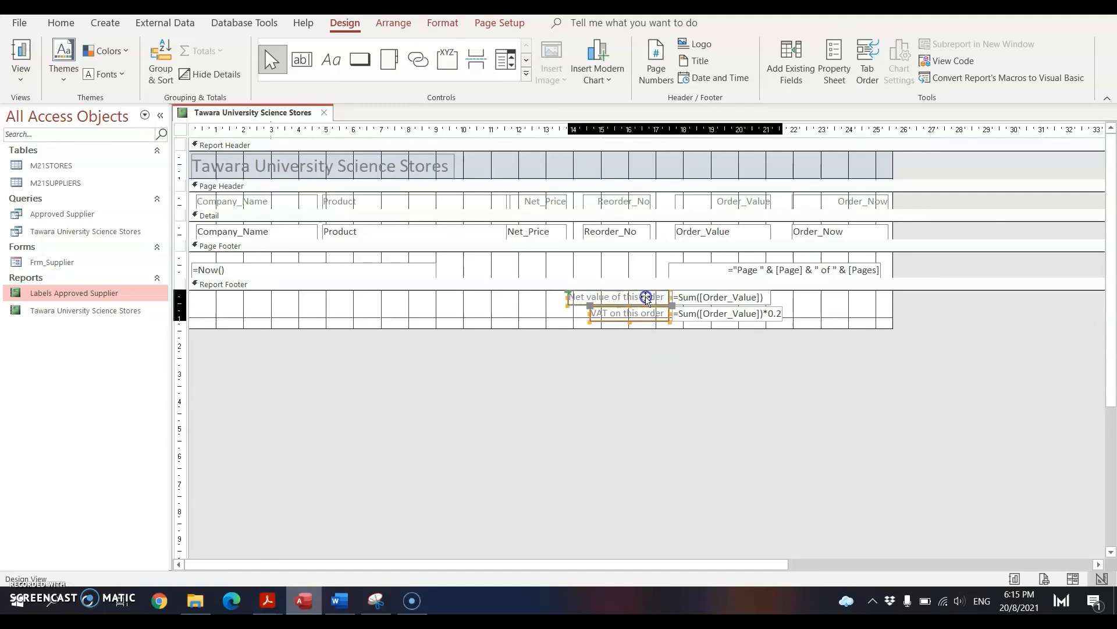
pyautogui.click(441, 24)
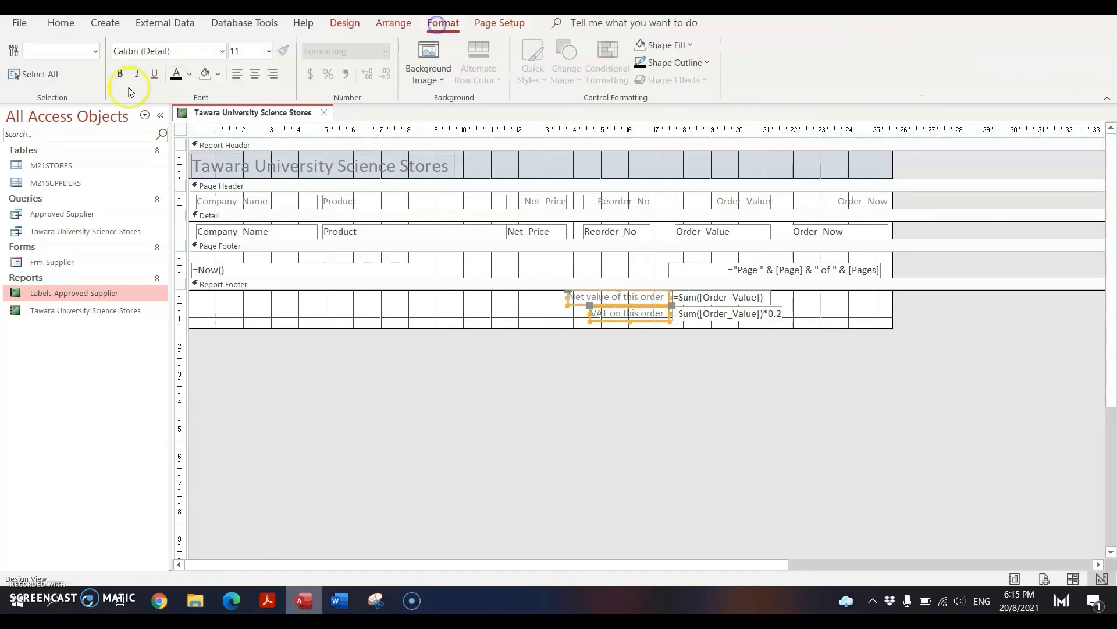
pyautogui.click(189, 74)
pyautogui.click(192, 92)
pyautogui.click(585, 435)
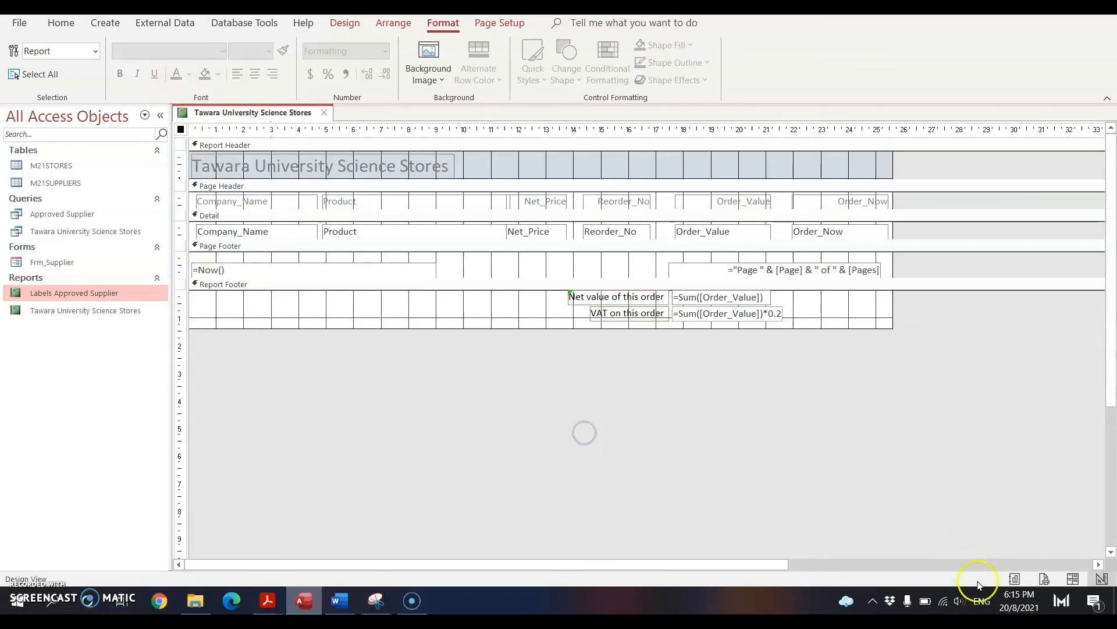
# Check the report's print preview, then in Layout View widen the net value total and Order_Value column to line up with the VAT value's edge.
pyautogui.click(1044, 578)
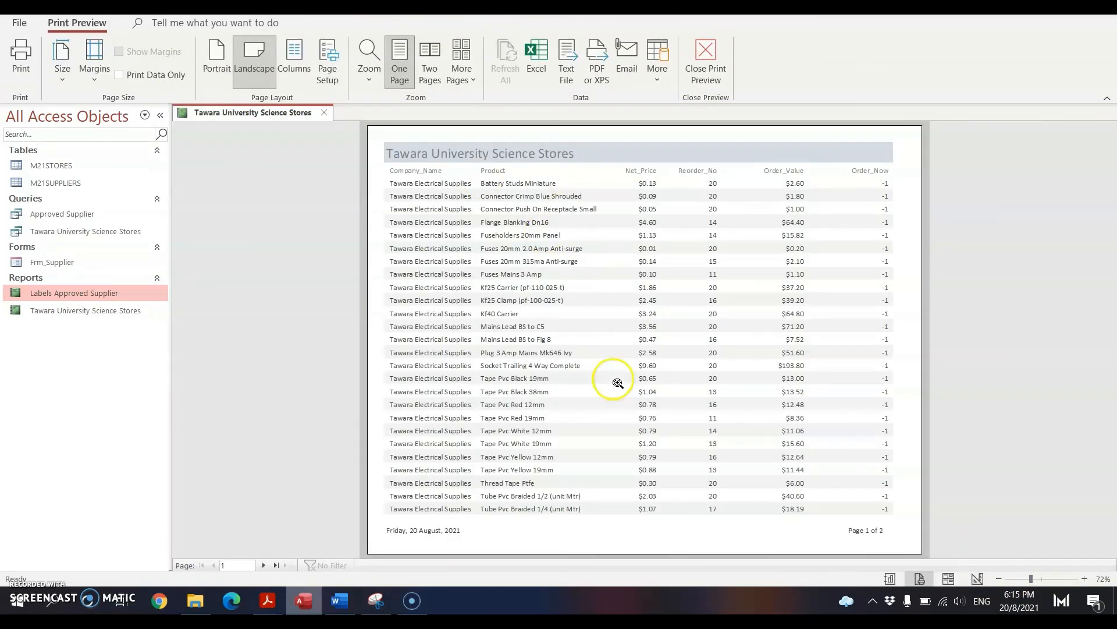
pyautogui.click(263, 565)
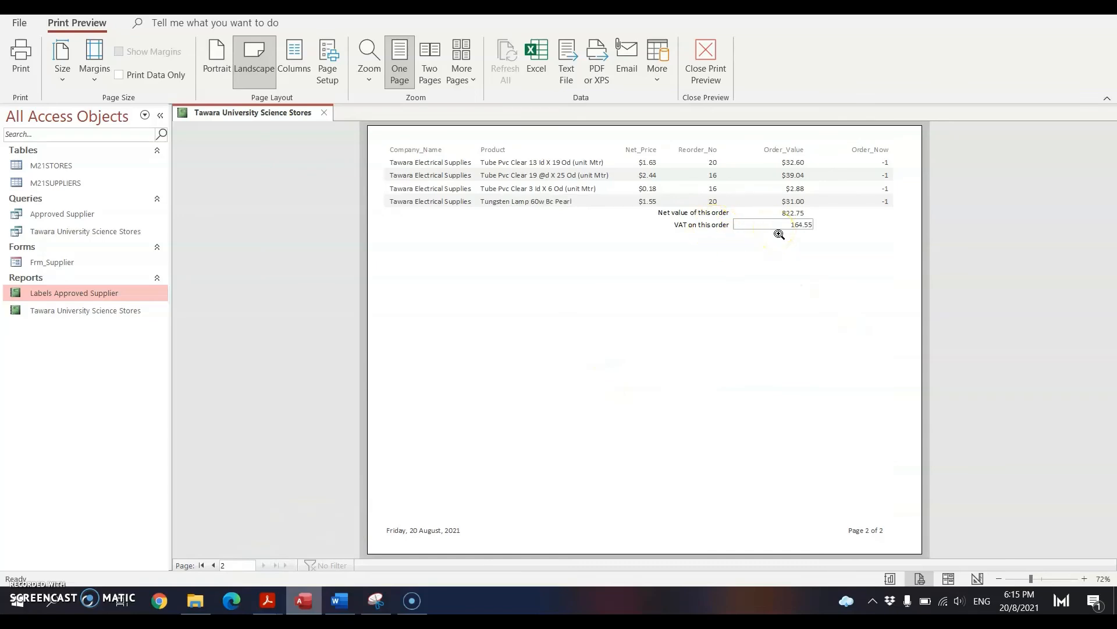
pyautogui.click(949, 578)
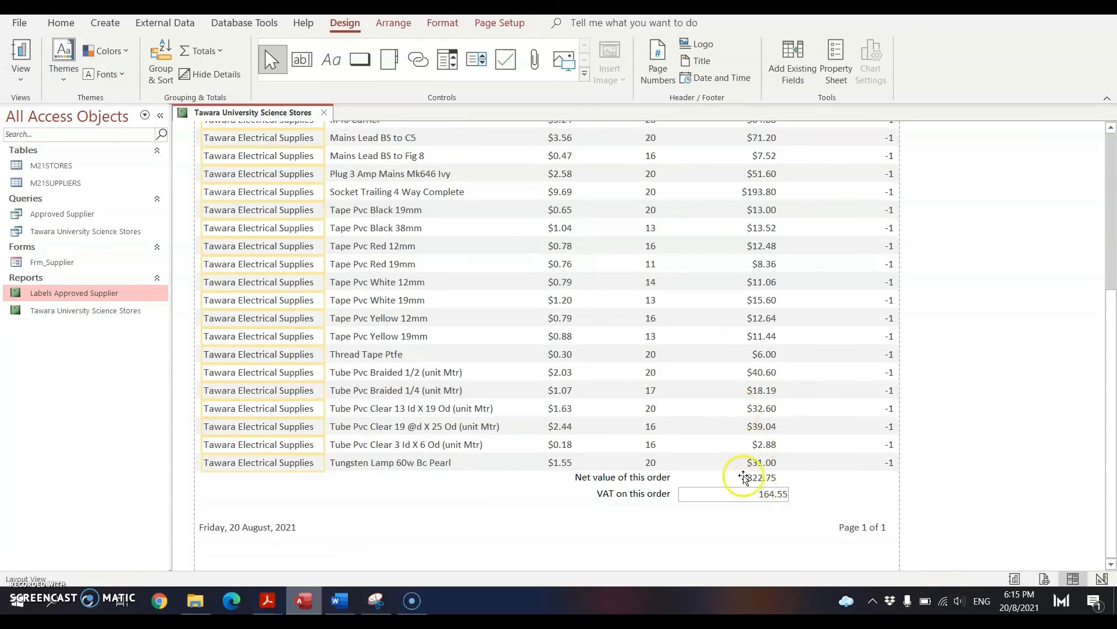
pyautogui.click(743, 477)
pyautogui.click(749, 494)
pyautogui.click(767, 478)
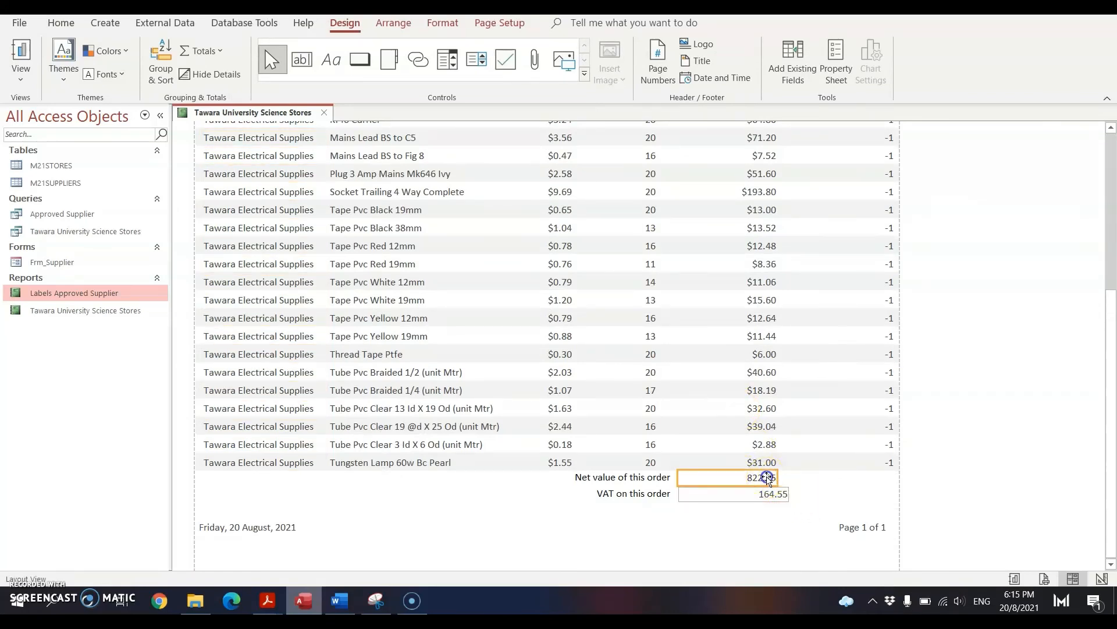
pyautogui.click(777, 477)
pyautogui.click(776, 426)
pyautogui.moveTo(777, 407); pyautogui.dragTo(788, 406)
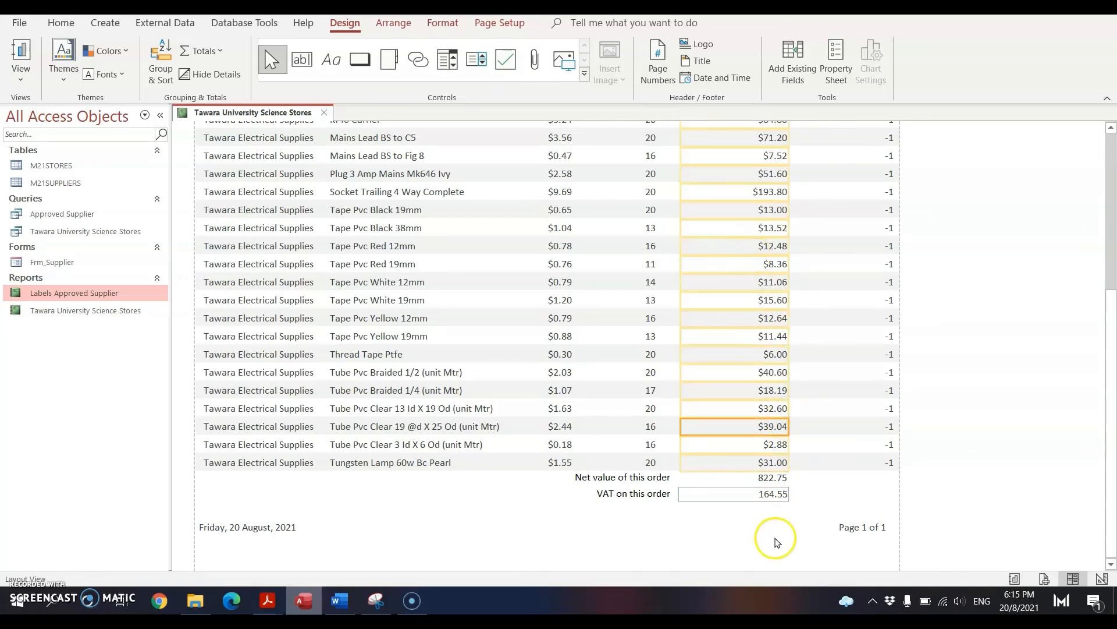
# Format the net value total and the VAT value together as Currency with 2 decimal places.
pyautogui.click(743, 480)
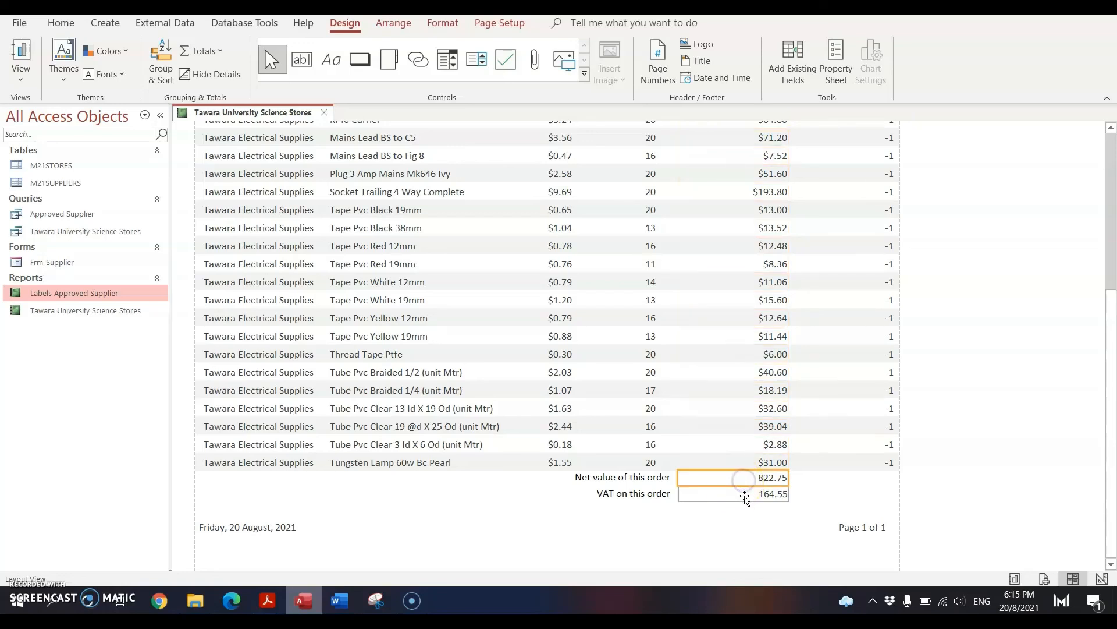
pyautogui.keyDown('shift'); pyautogui.click(745, 495); pyautogui.keyUp('shift')
pyautogui.rightClick(745, 495)
pyautogui.click(789, 479)
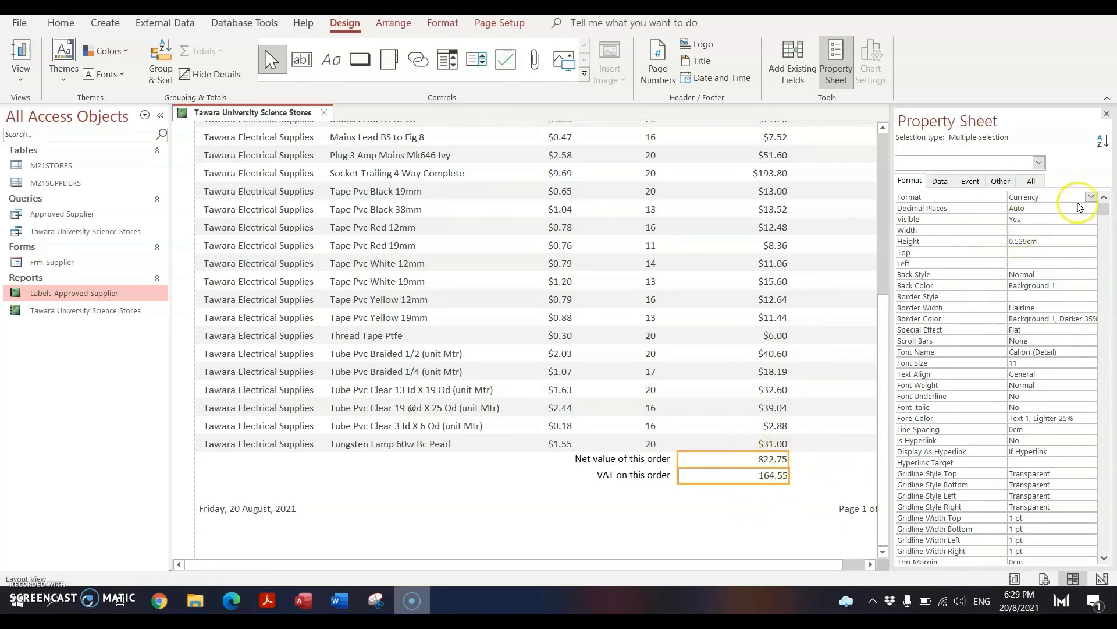
pyautogui.click(747, 498)
pyautogui.click(768, 459)
pyautogui.keyDown('shift'); pyautogui.click(766, 472); pyautogui.keyUp('shift')
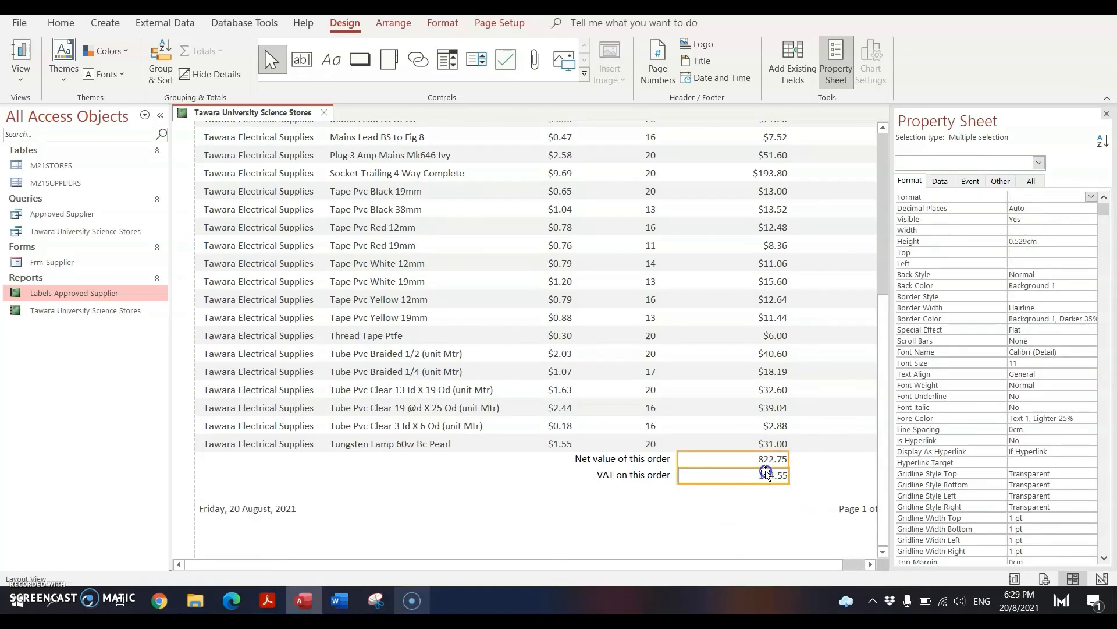
pyautogui.rightClick(741, 462)
pyautogui.click(758, 451)
pyautogui.rightClick(746, 464)
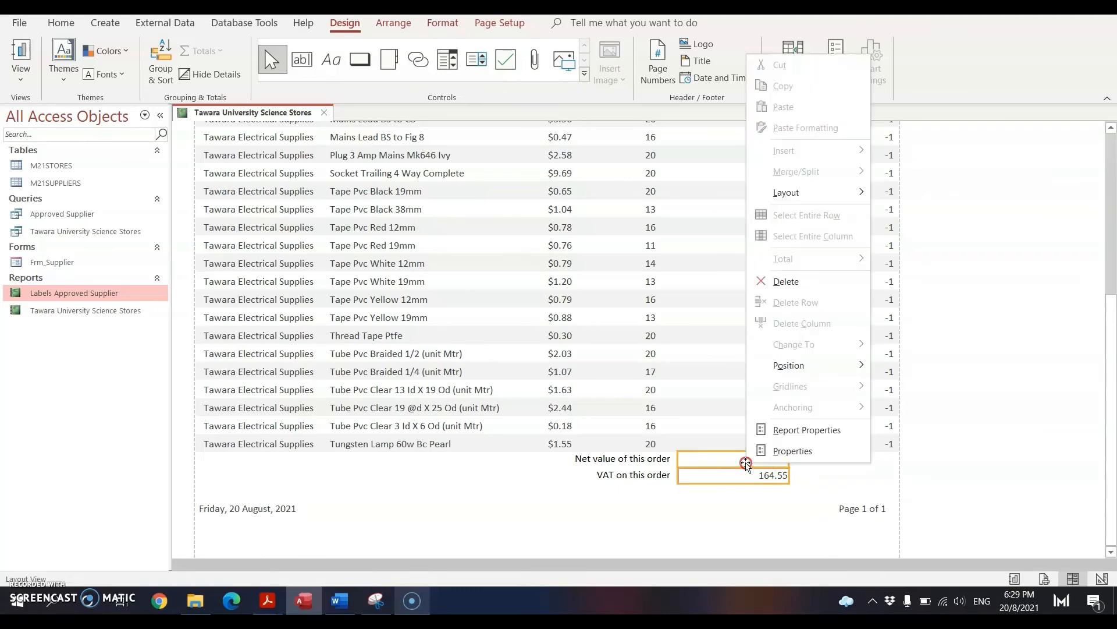
pyautogui.click(792, 451)
pyautogui.click(1083, 197)
pyautogui.click(1092, 197)
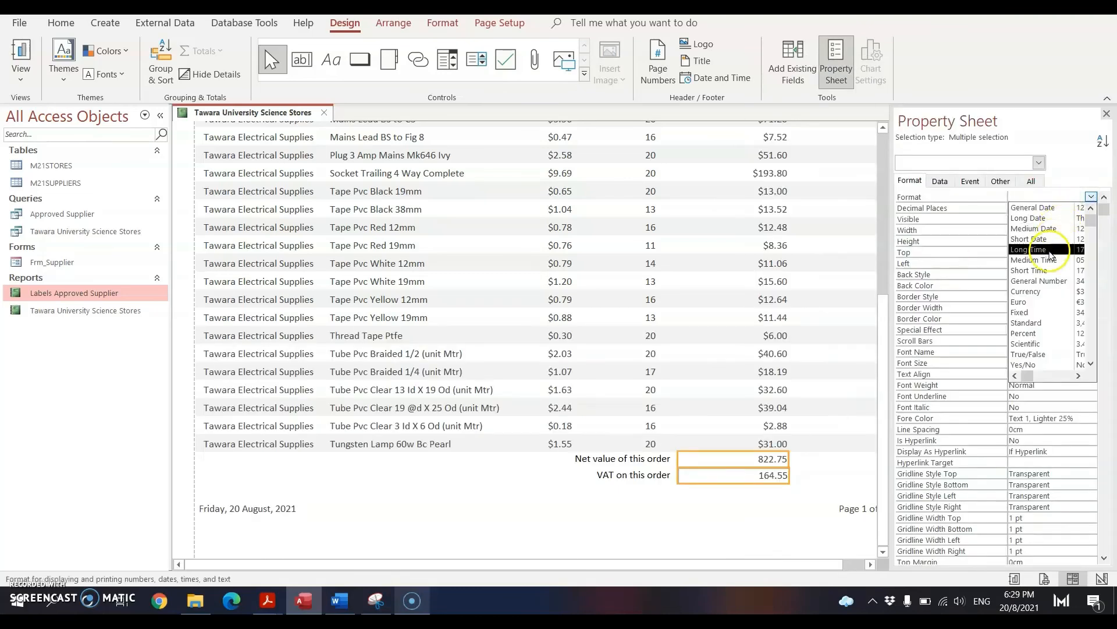
pyautogui.click(1039, 296)
pyautogui.click(1091, 207)
pyautogui.click(1030, 249)
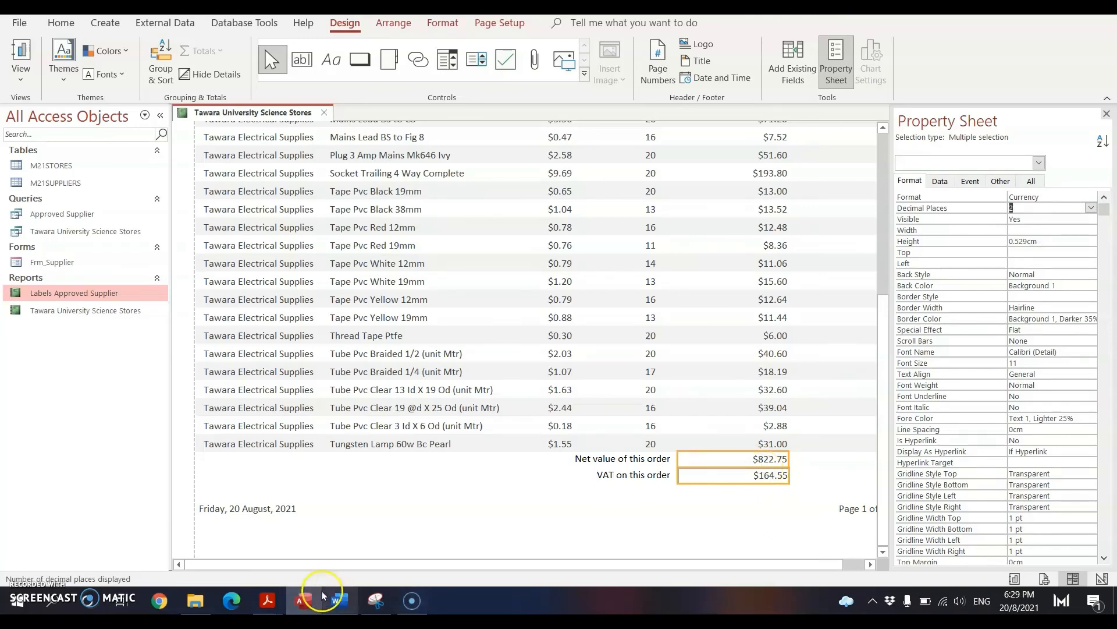
# Switch to the 0417_m21_qp_21.pdf question paper and mark the "VAT on this order" label and report title requirements with red pencil strokes.
pyautogui.moveTo(267, 600)
pyautogui.click(239, 502)
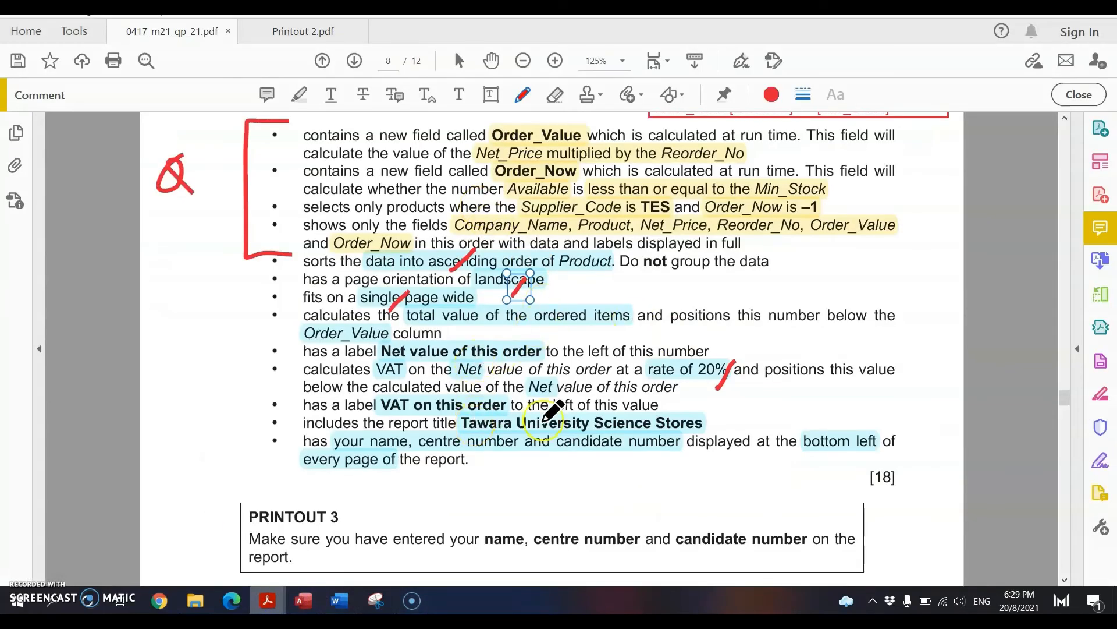
pyautogui.moveTo(344, 416); pyautogui.dragTo(416, 384)
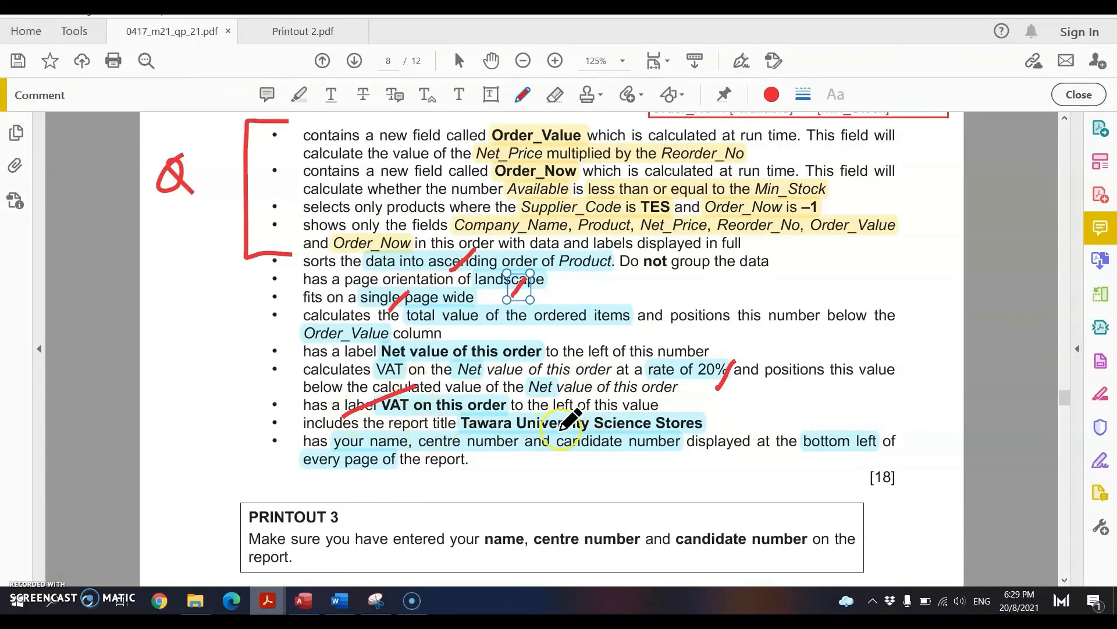
pyautogui.moveTo(560, 429); pyautogui.dragTo(609, 394)
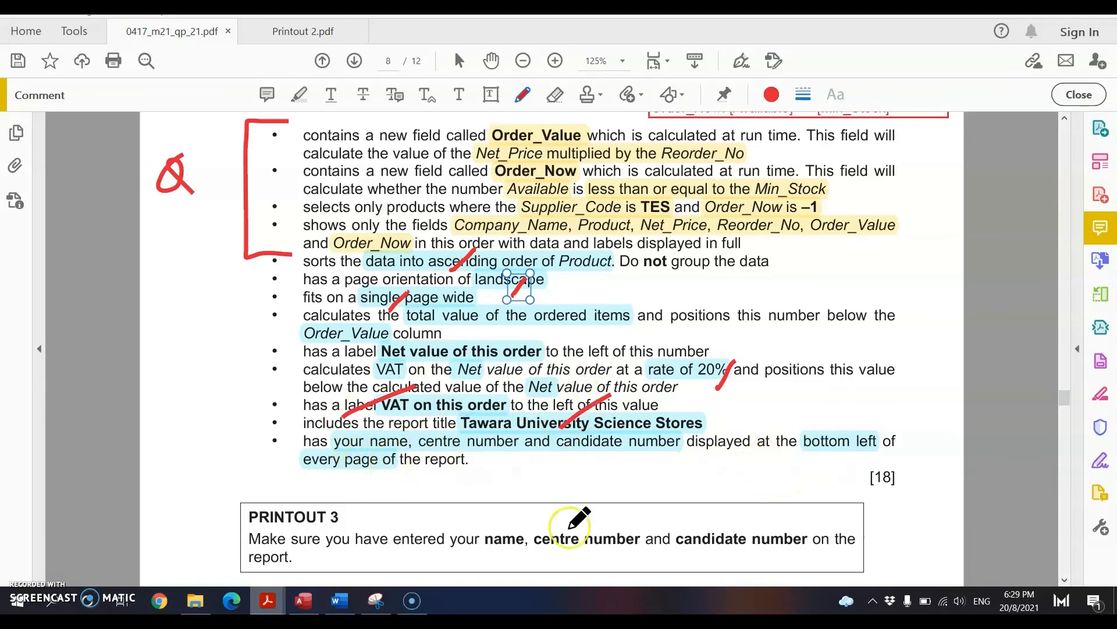
# Switch back to Access, close the property sheet and reduce the report footer's height to about 1.2 cm in Design View.
pyautogui.click(303, 600)
pyautogui.click(1091, 581)
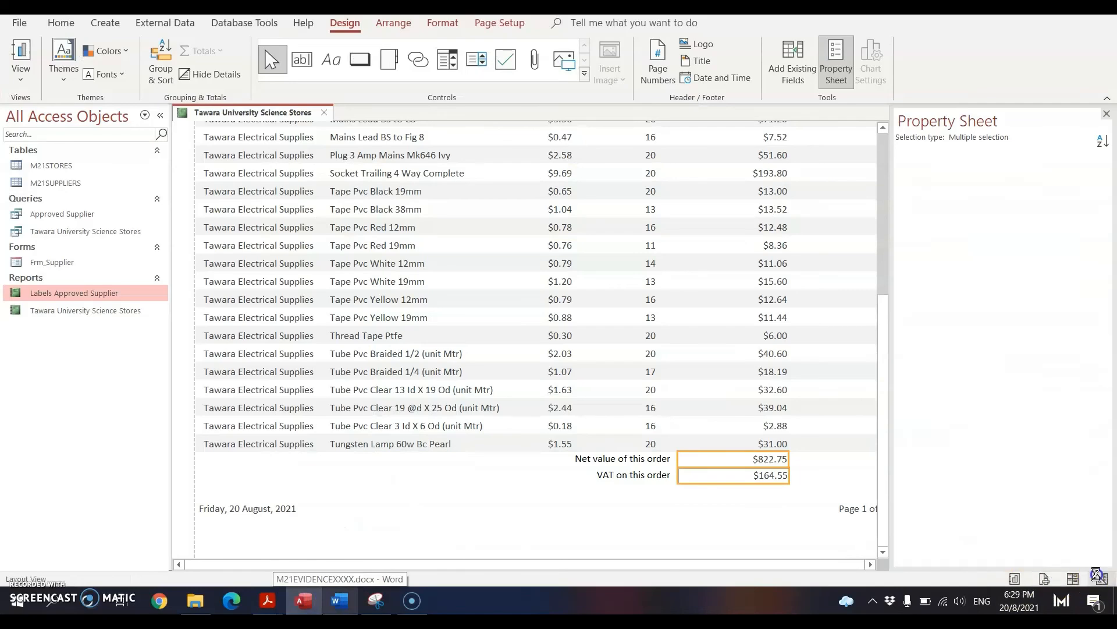
pyautogui.click(1108, 112)
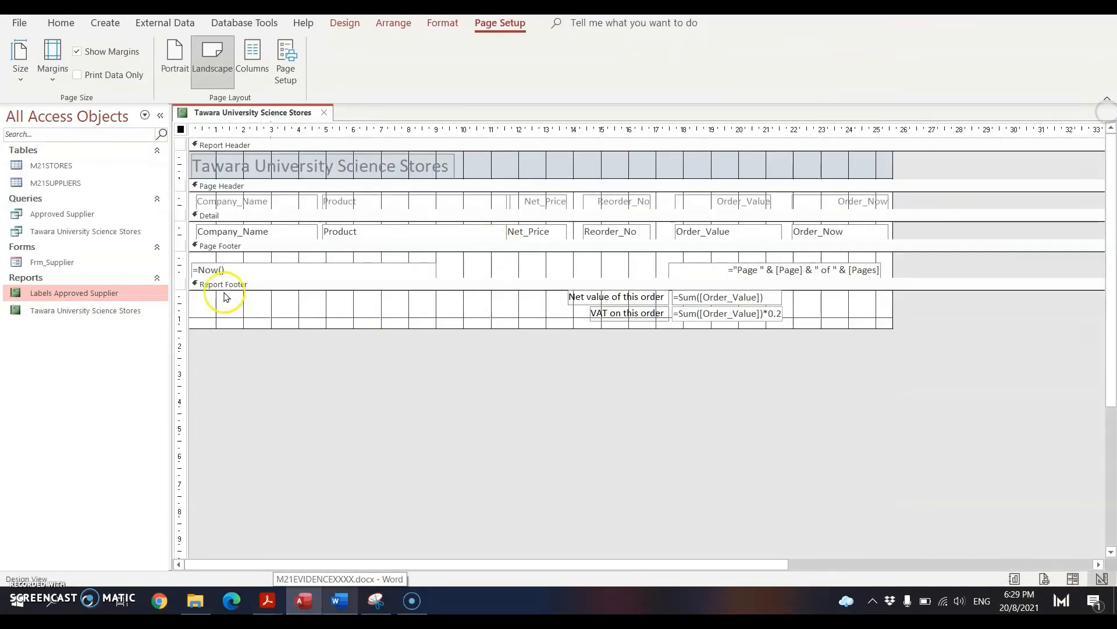
pyautogui.moveTo(428, 328); pyautogui.dragTo(430, 323)
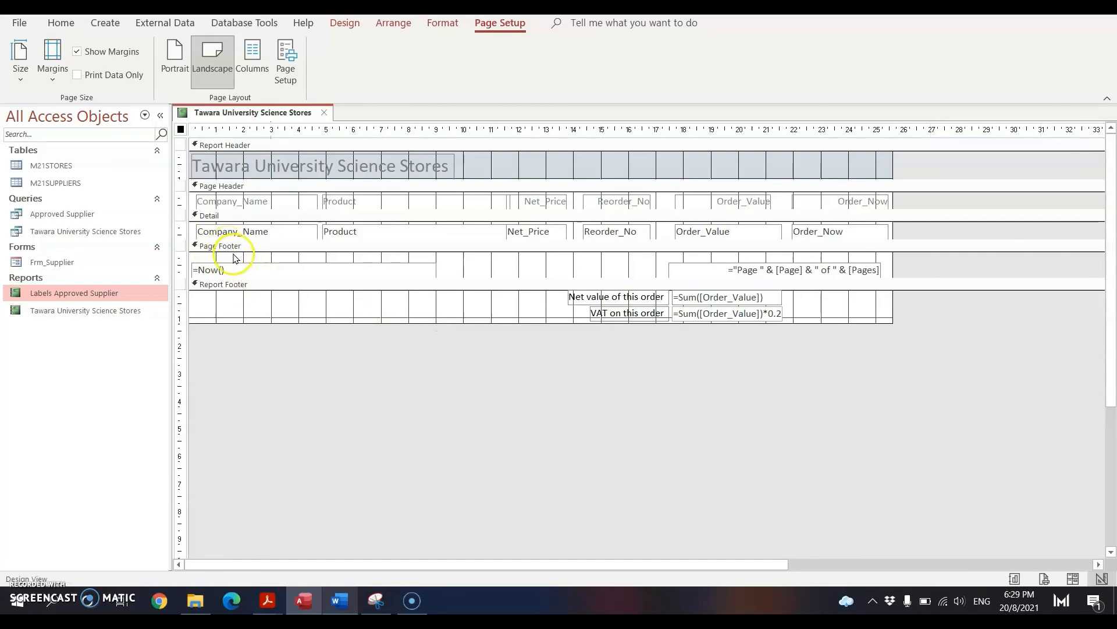
# Replace the =Now() date field in the page footer with a label reading "candidate details" at the footer's left edge.
pyautogui.click(221, 267)
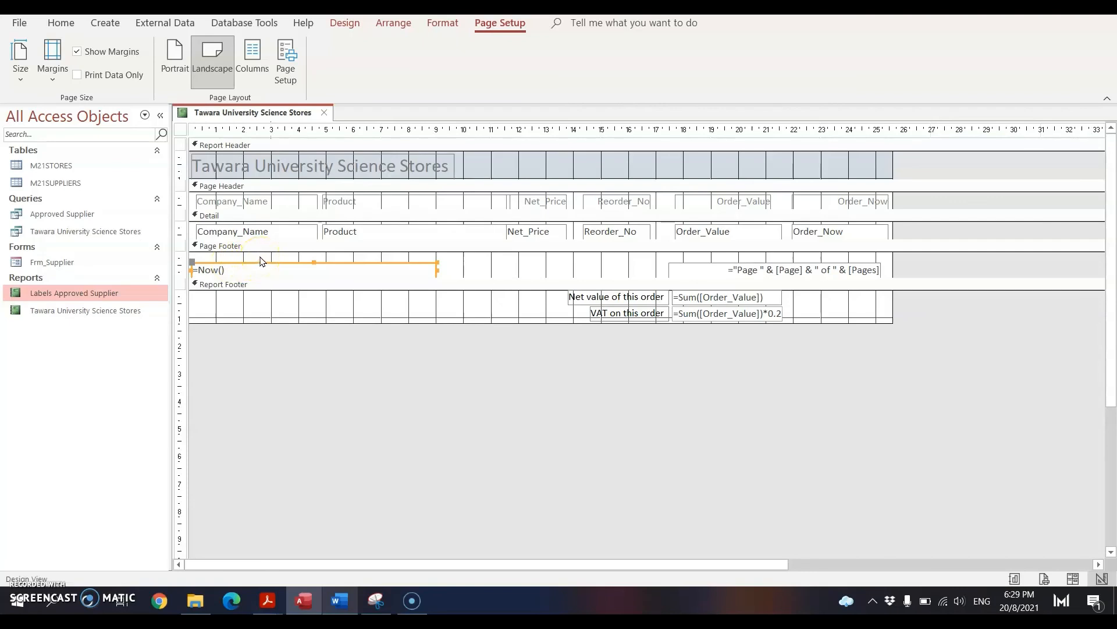
pyautogui.press('Delete')
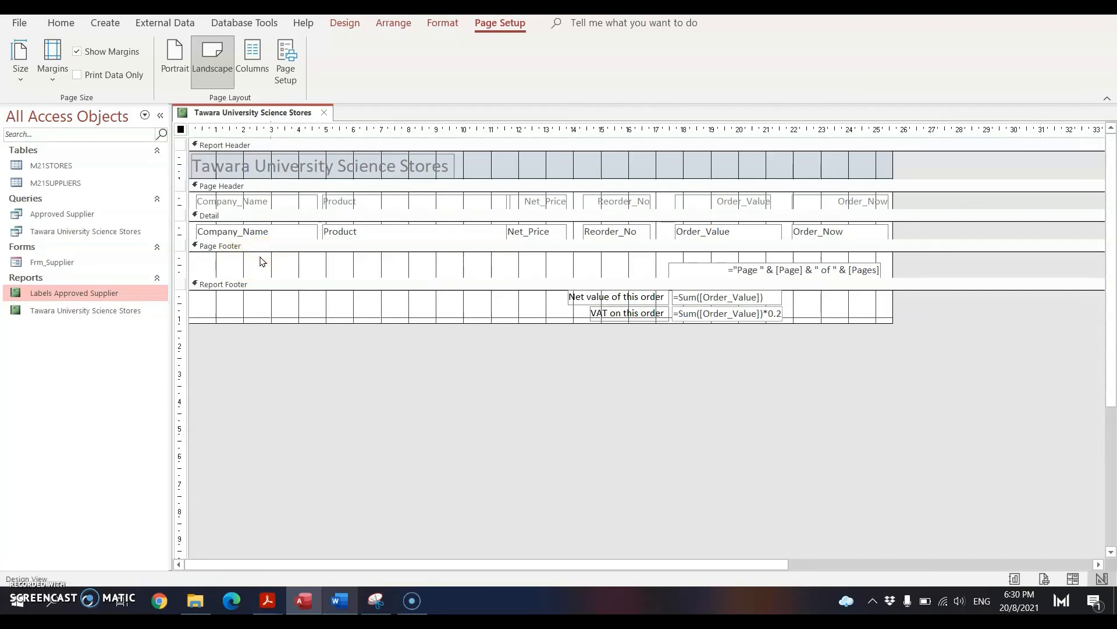
pyautogui.click(345, 22)
pyautogui.click(343, 62)
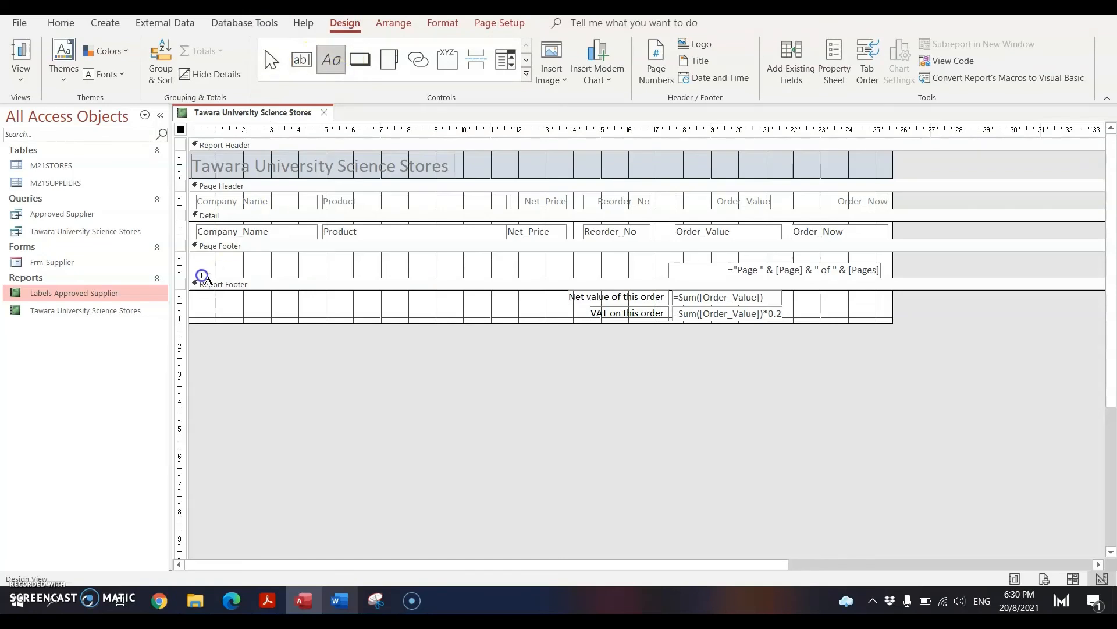
pyautogui.click(197, 259)
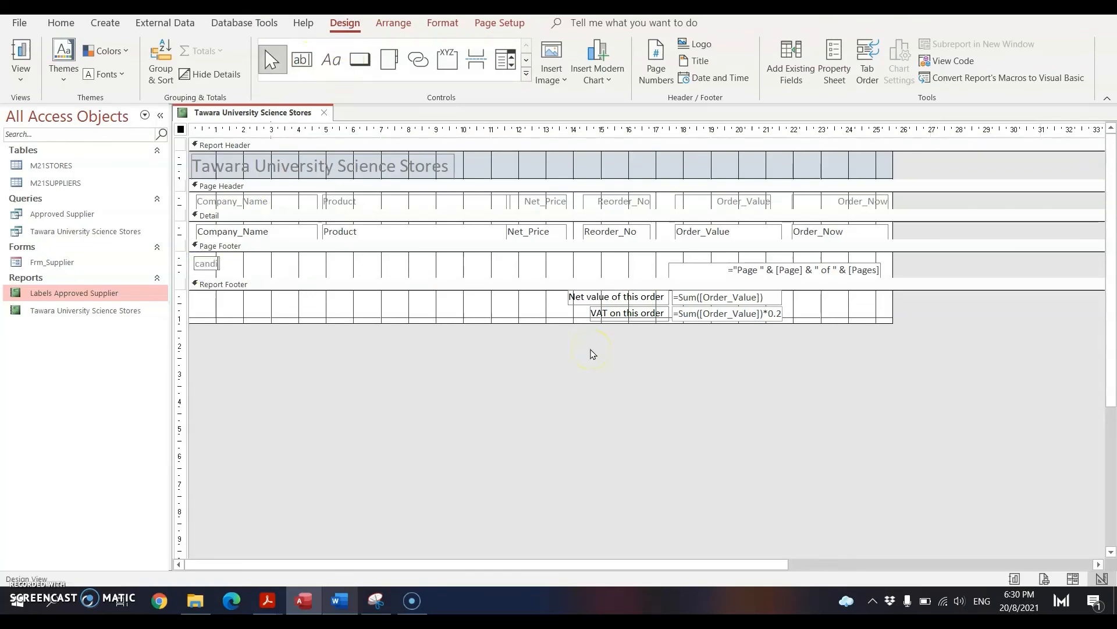
pyautogui.click(244, 264)
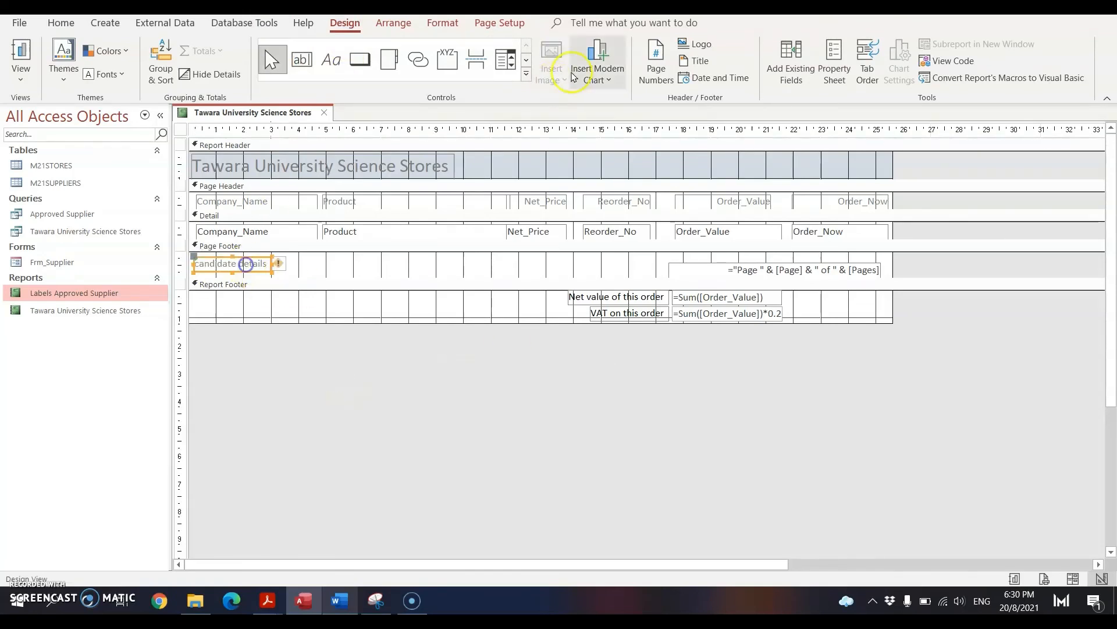
# Set the font colour of the candidate details label in the page footer to black.
pyautogui.click(443, 23)
pyautogui.click(189, 74)
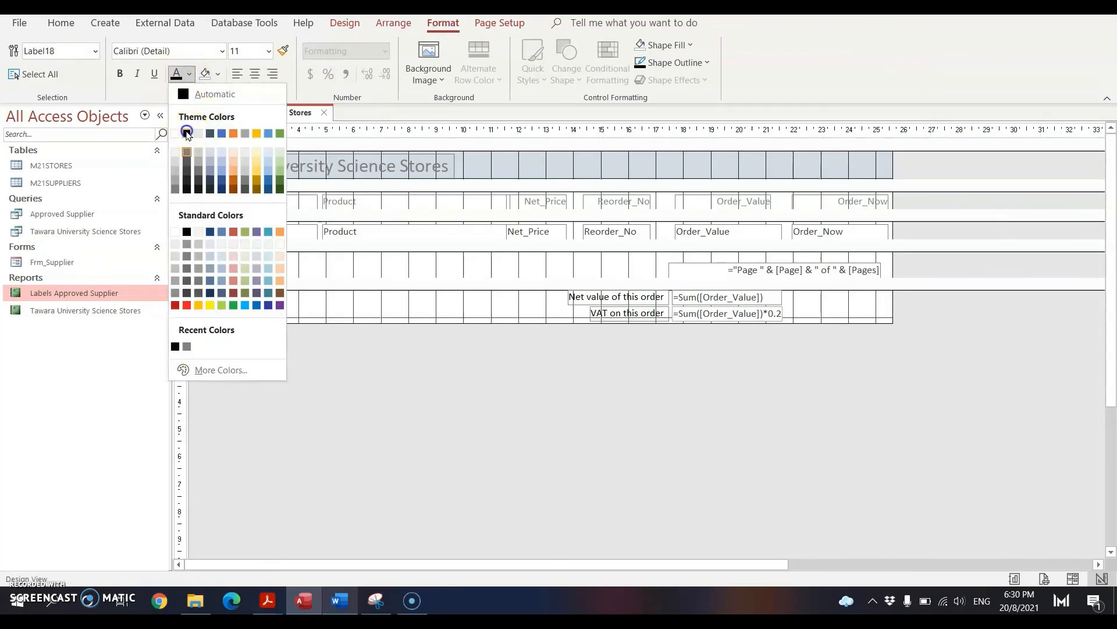
pyautogui.click(187, 134)
pyautogui.click(376, 421)
# Preview both pages of the report and publish it as a PDF named Printout 3 in the Paper 2 folder.
pyautogui.click(1045, 579)
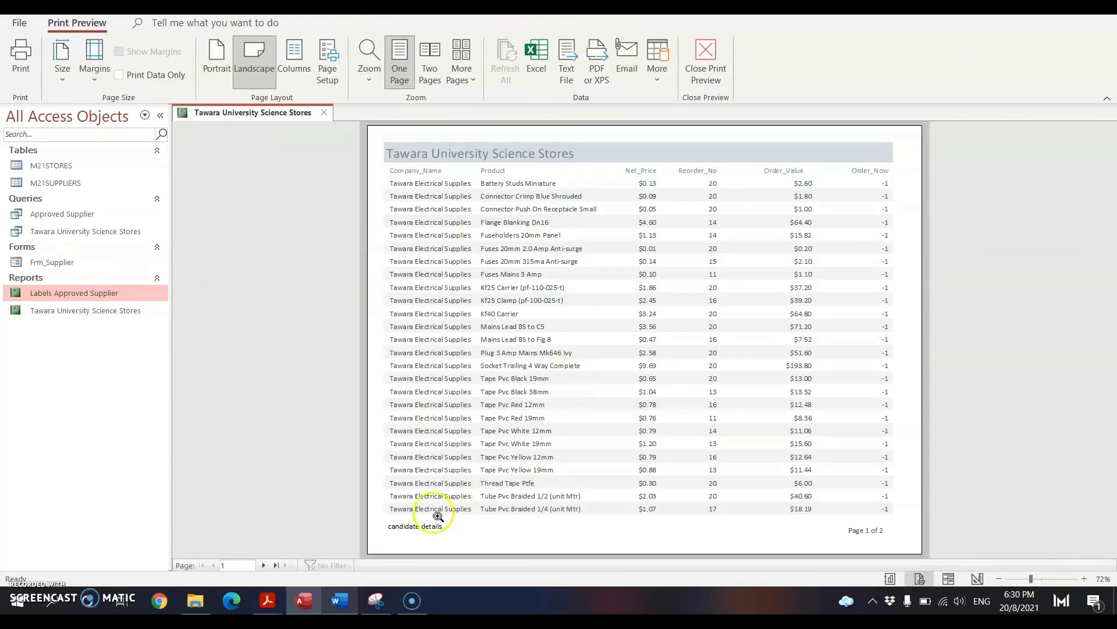
pyautogui.click(264, 565)
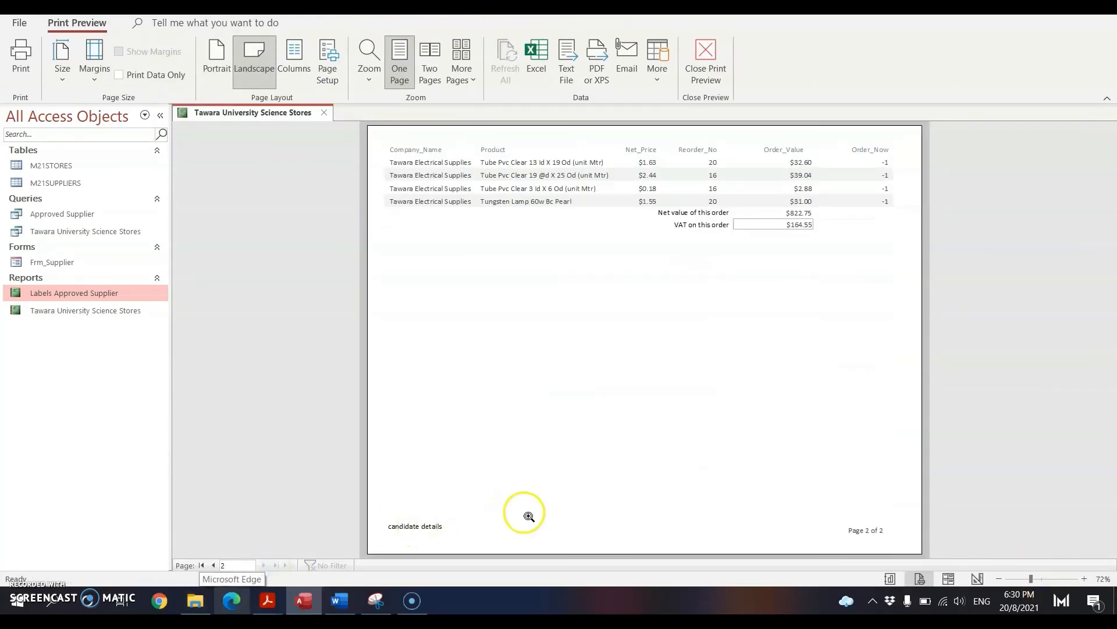
pyautogui.click(216, 565)
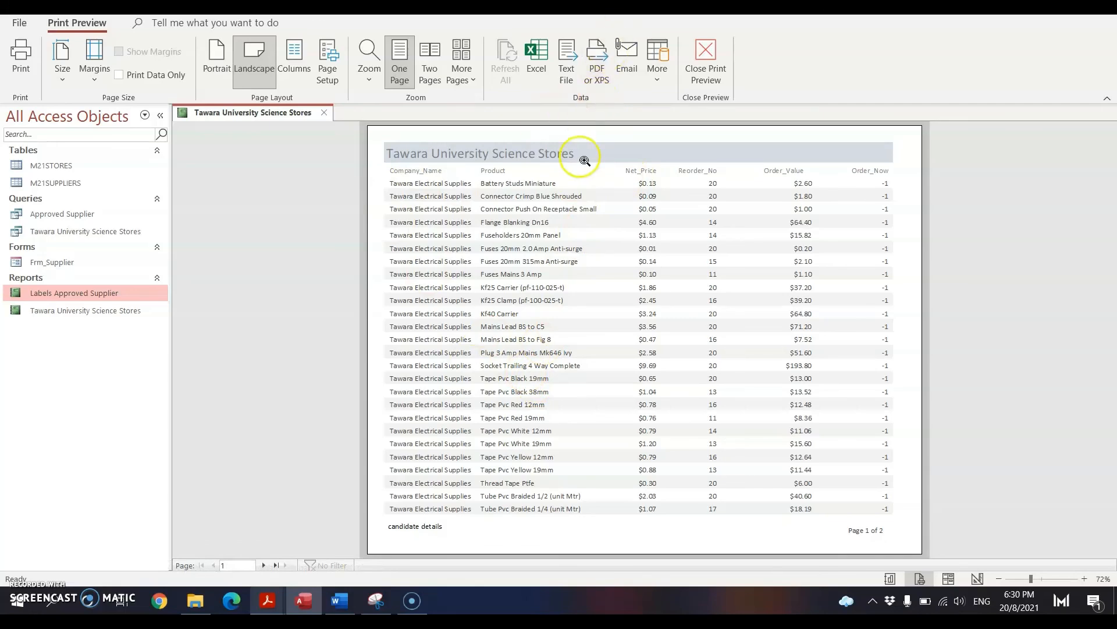
pyautogui.click(598, 64)
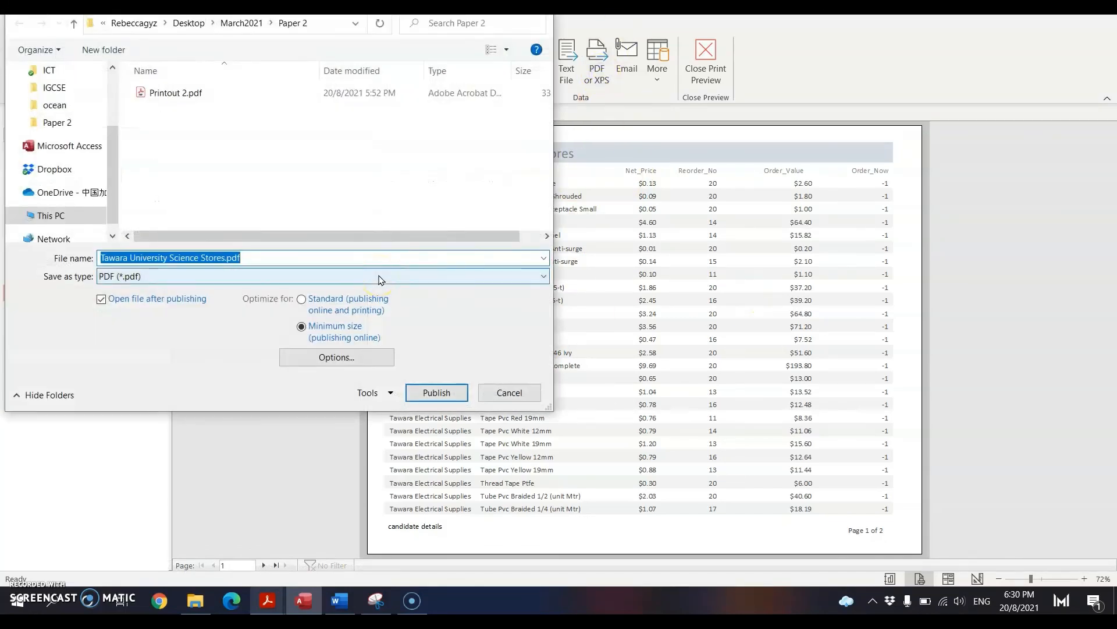
pyautogui.write('Printout 3')
pyautogui.press('Return')
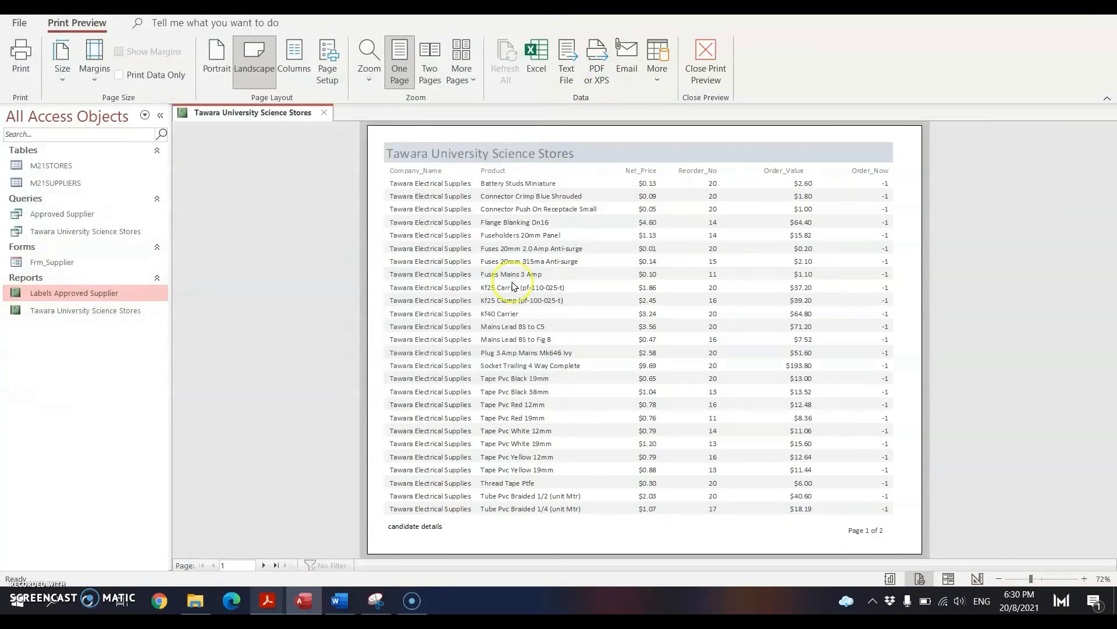
pyautogui.scroll(-5, 670, 329)
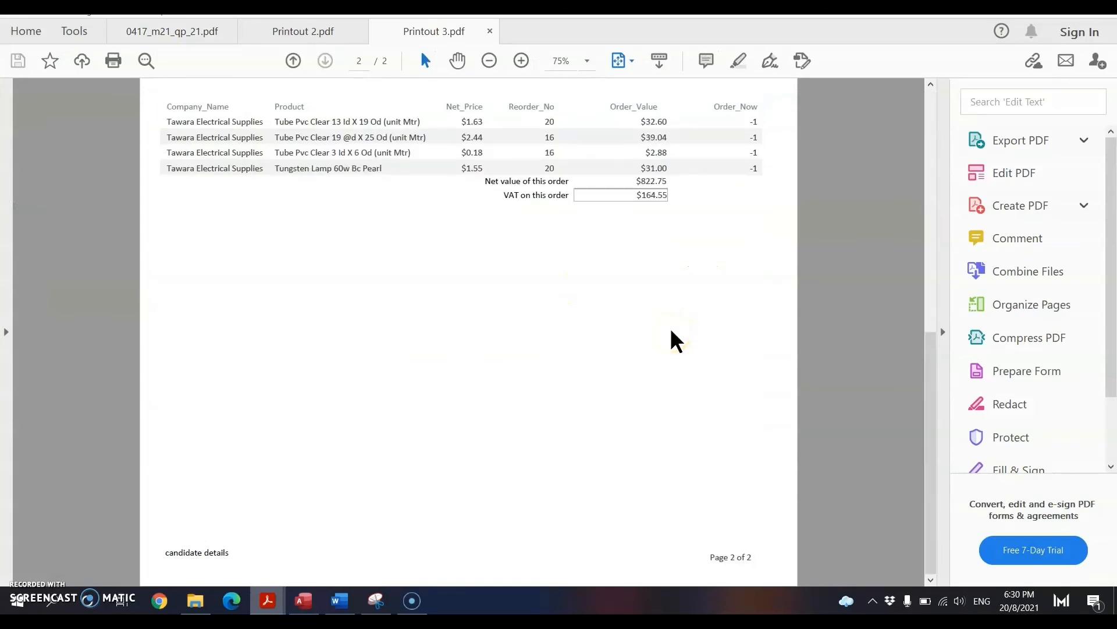
# Read the Evidence 8 requirement in 0417_m21_qp_21.pdf and switch back to Access with the report in Design View.
pyautogui.click(174, 32)
pyautogui.scroll(-3, 440, 430)
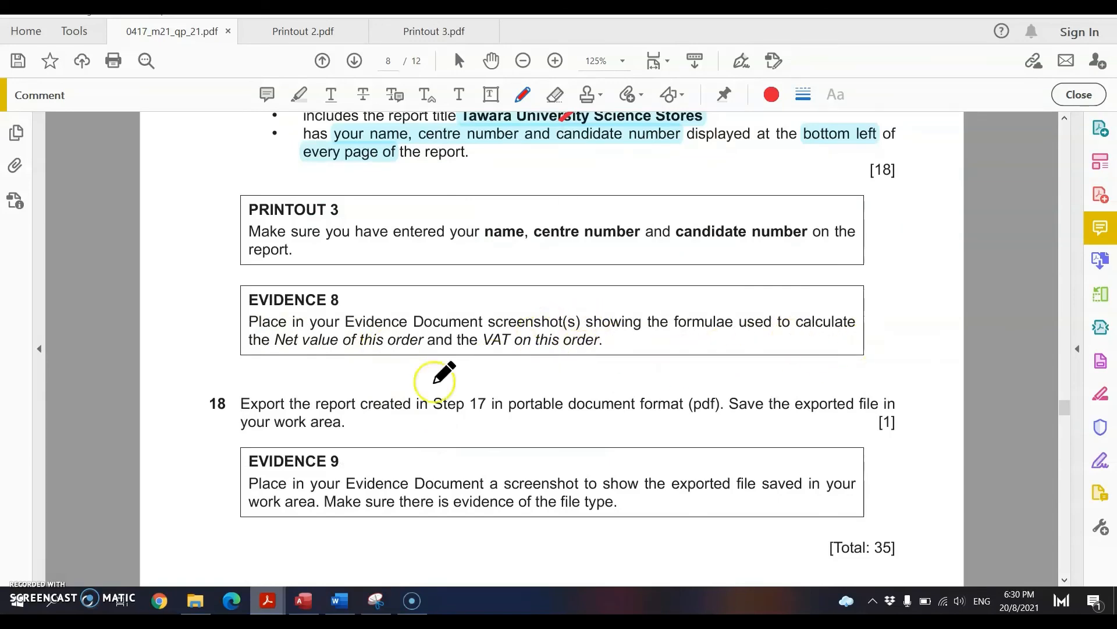
pyautogui.click(303, 600)
pyautogui.click(771, 484)
pyautogui.click(978, 579)
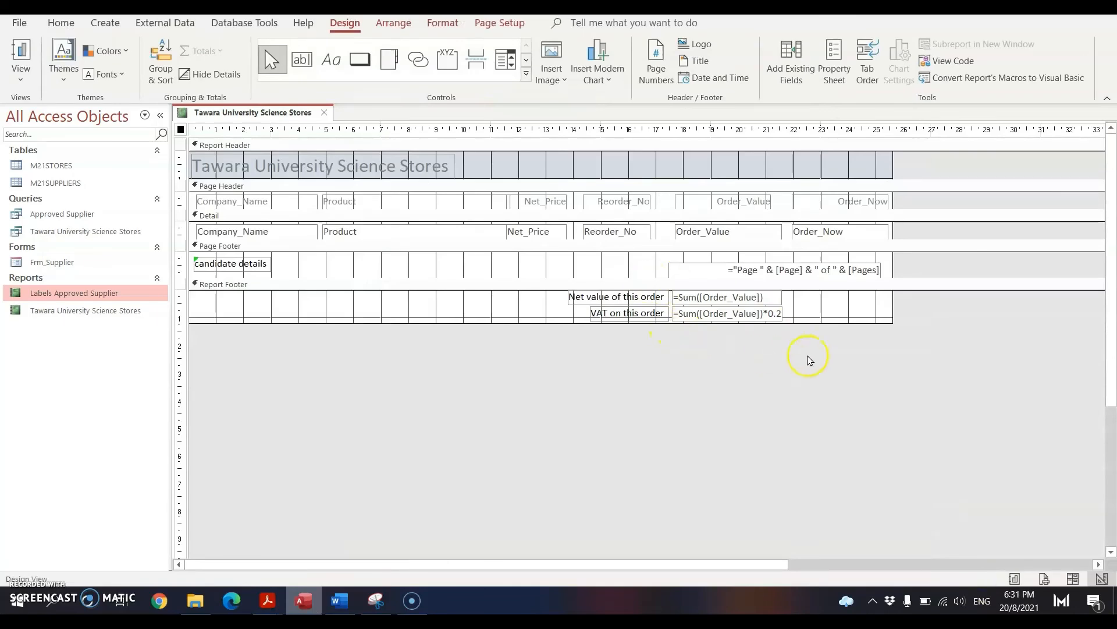
# Snip the net value and VAT formulas in the report footer and paste the image under Evidence 8 in the Word evidence document.
pyautogui.click(377, 601)
pyautogui.click(76, 38)
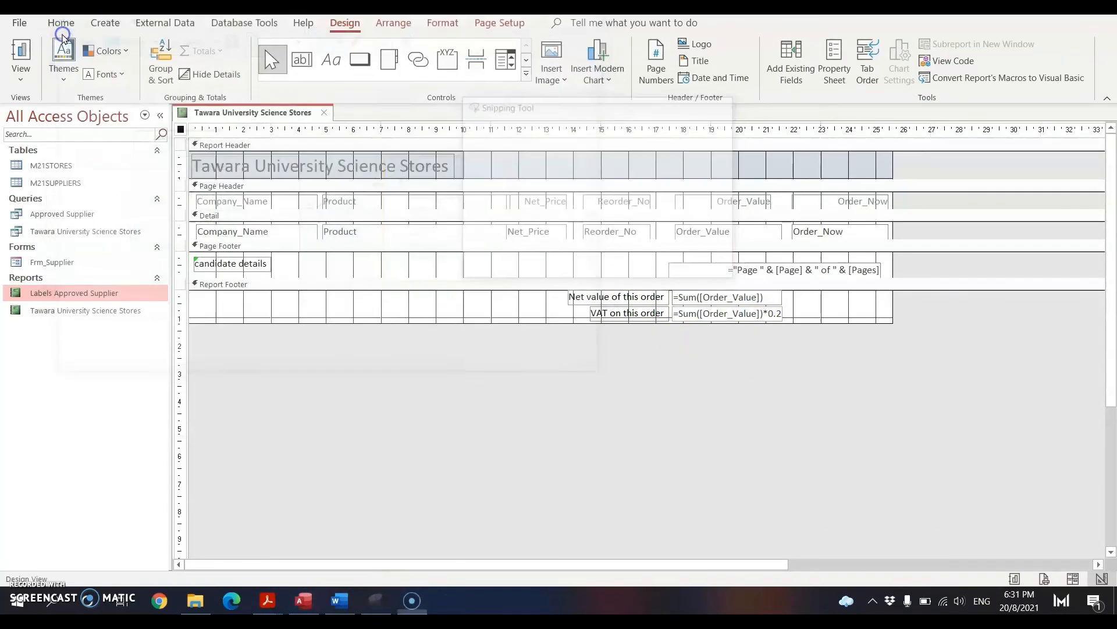
pyautogui.moveTo(800, 274); pyautogui.dragTo(547, 344)
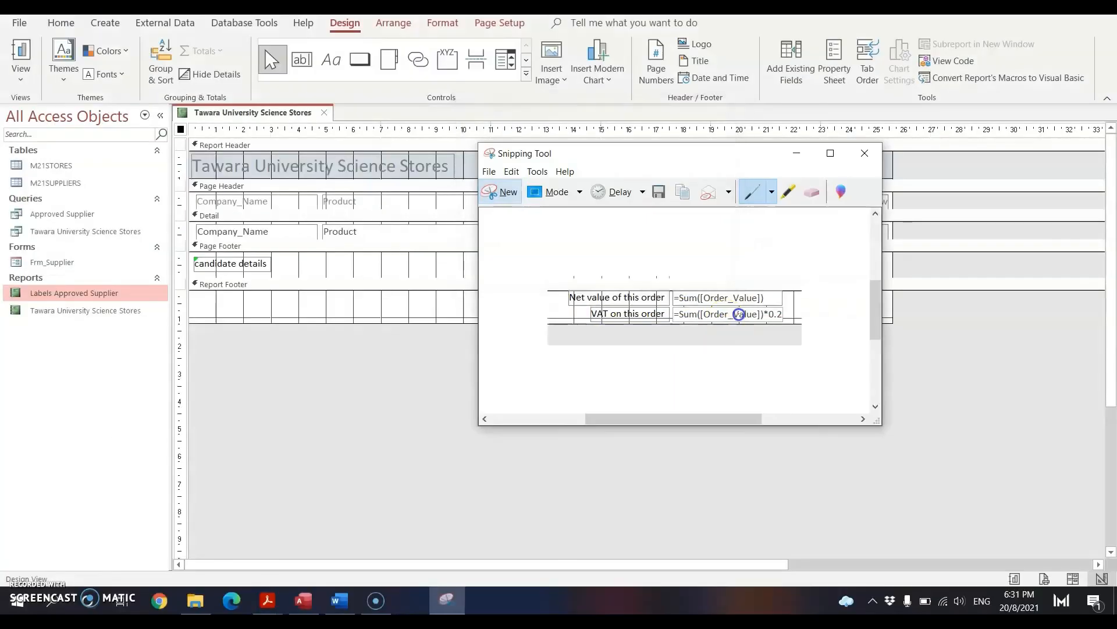
pyautogui.click(339, 600)
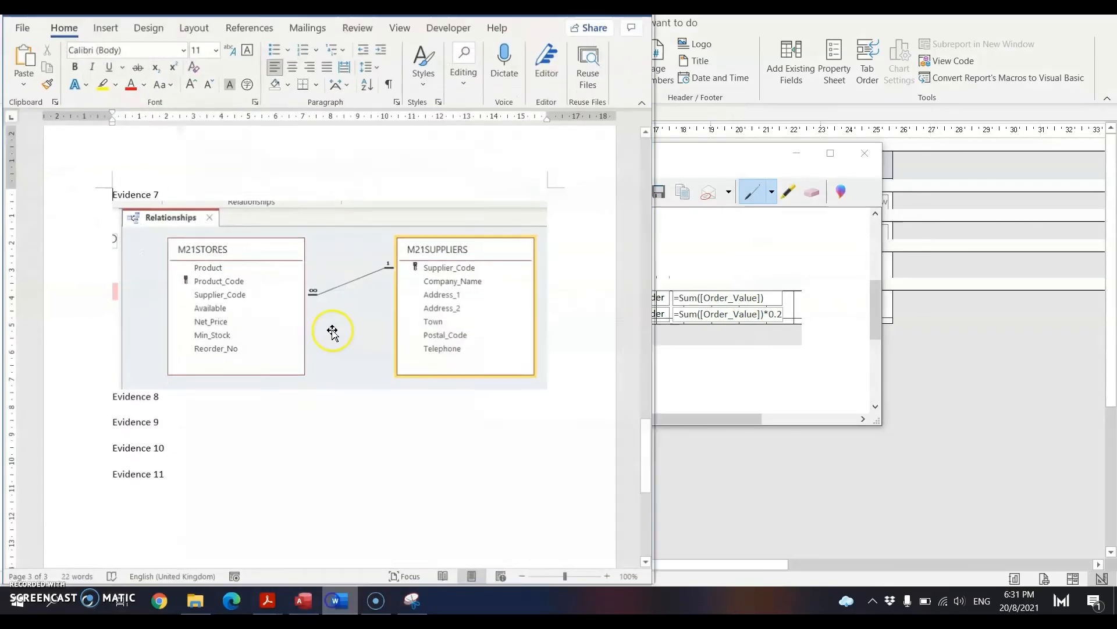
pyautogui.click(144, 402)
pyautogui.hotkey('ctrl', 'v')
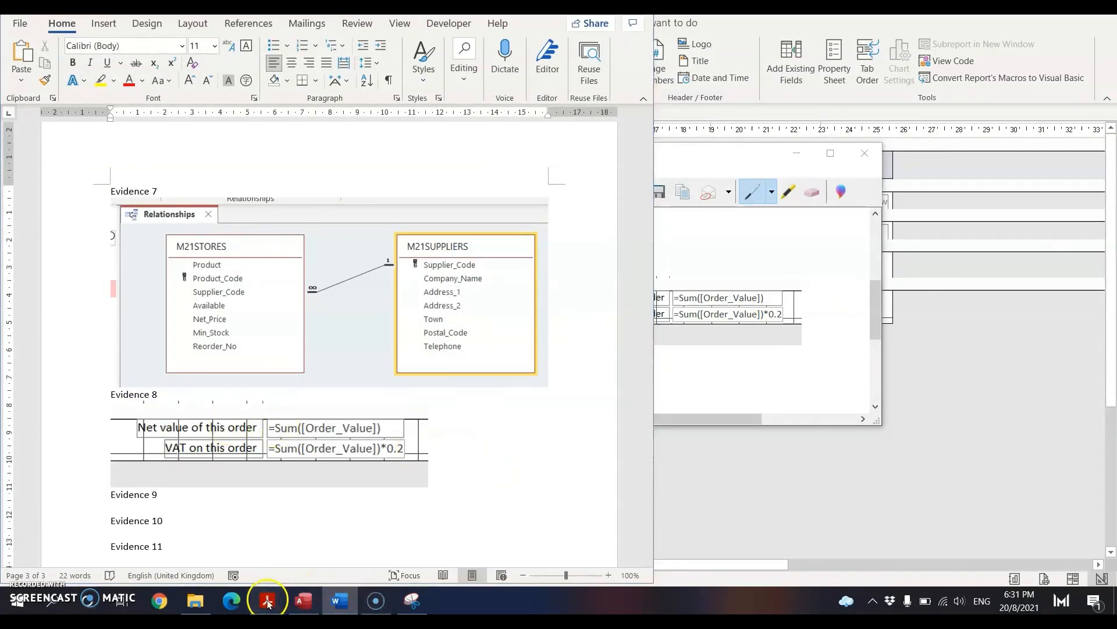
# Switch to the question paper and highlight "report created in Step 17" and "portable document format (pdf)" in question 18.
pyautogui.moveTo(267, 600)
pyautogui.click(137, 530)
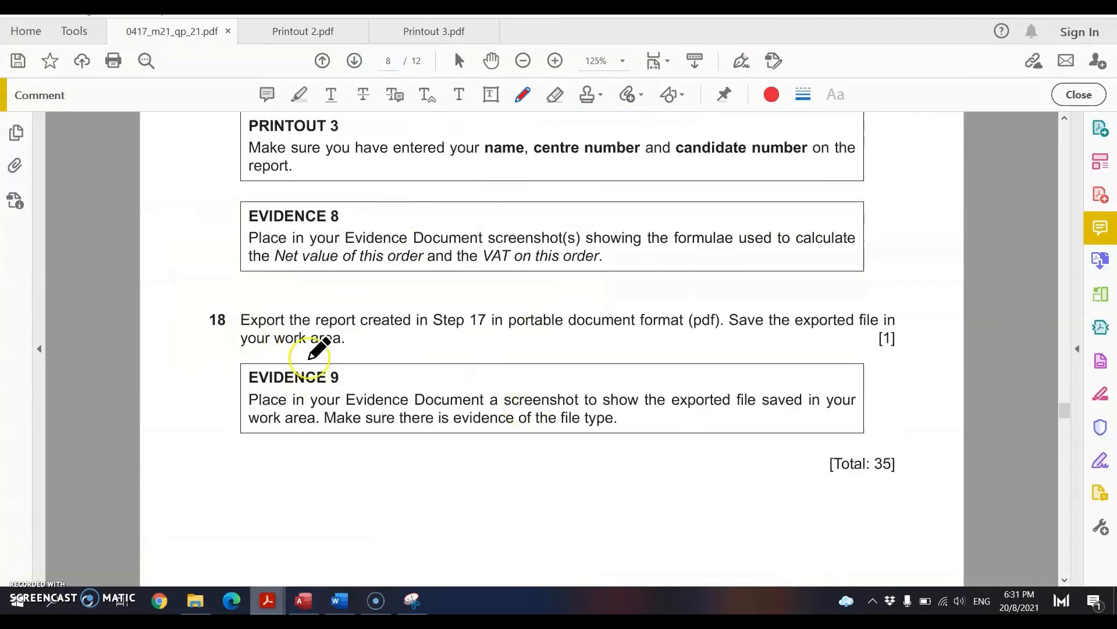
pyautogui.click(299, 94)
pyautogui.moveTo(315, 321); pyautogui.dragTo(723, 318)
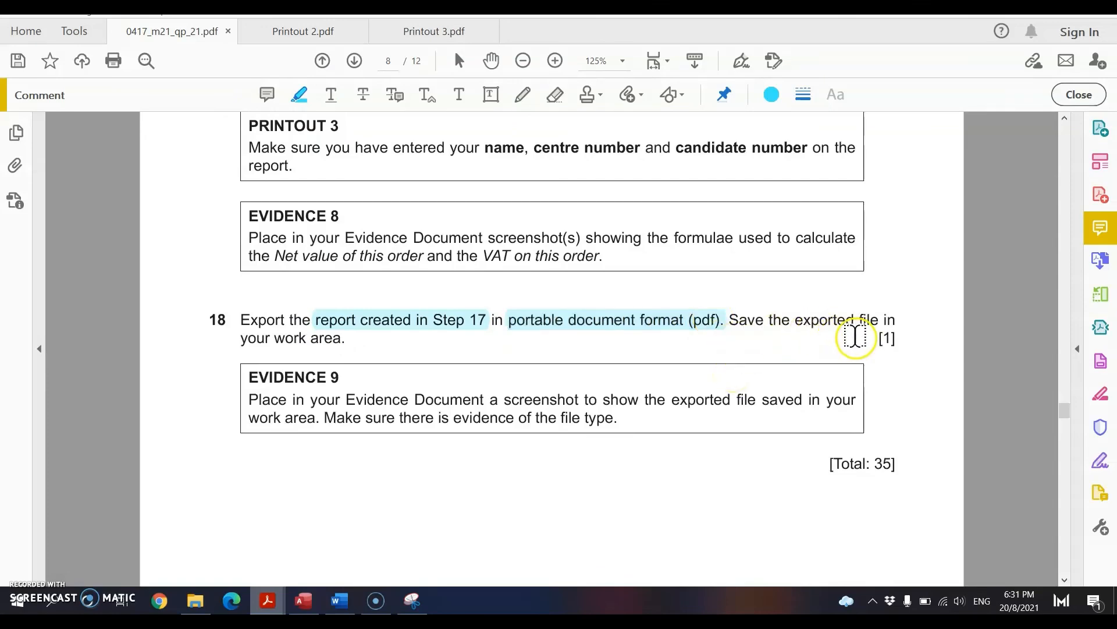
# Locate Printout 3.pdf in the Paper 2 folder and highlight "Make sure there is evidence of the file type." under Evidence 9.
pyautogui.click(197, 599)
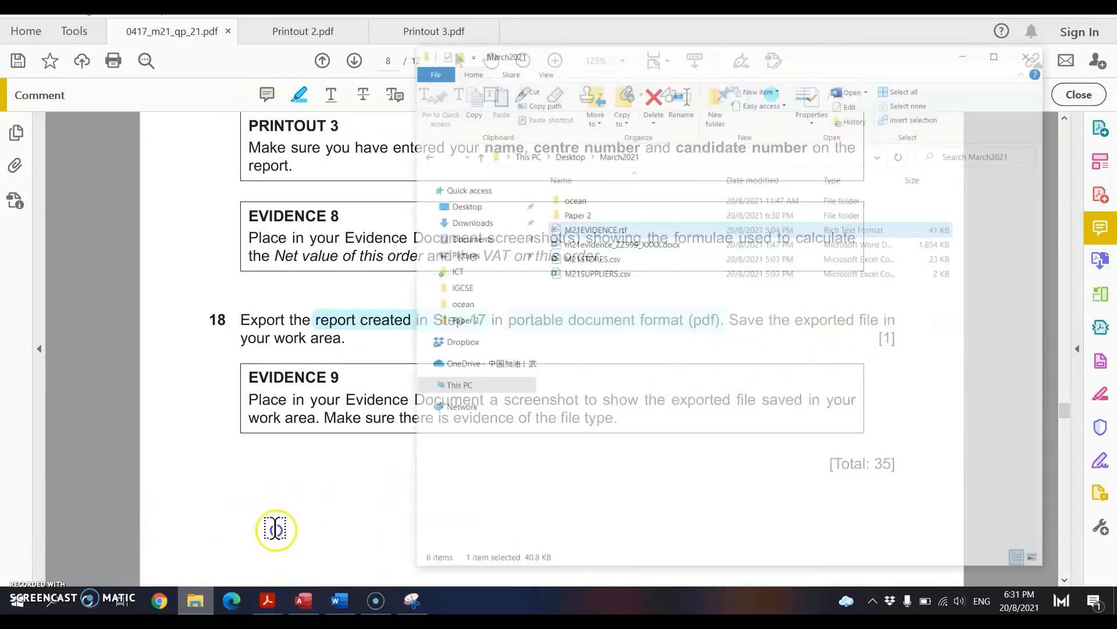
pyautogui.doubleClick(617, 177)
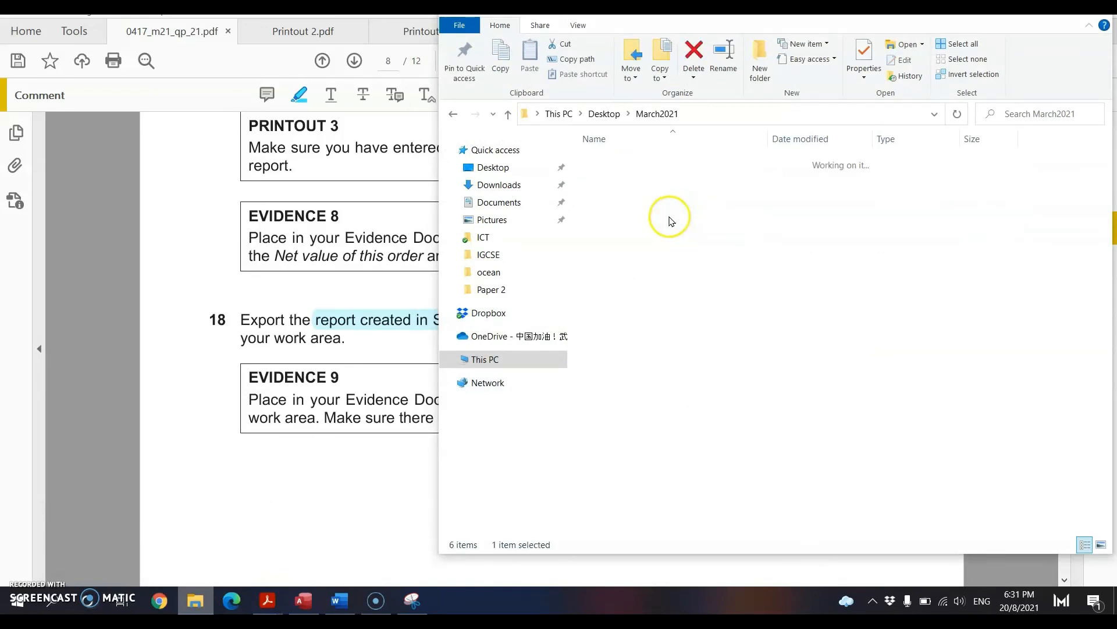
pyautogui.click(642, 199)
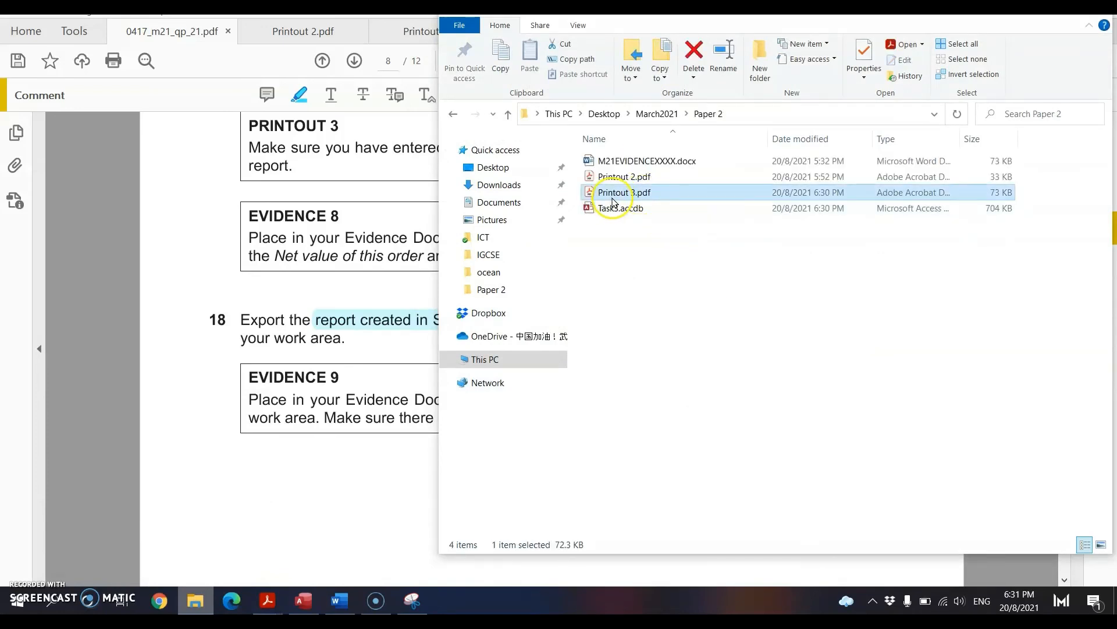
pyautogui.click(200, 291)
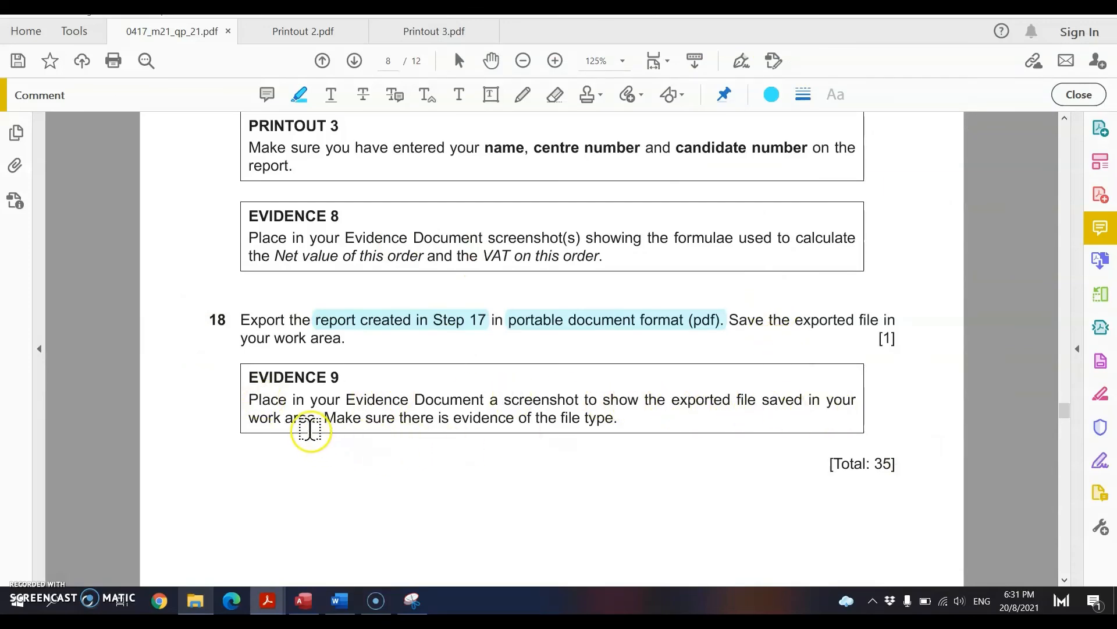
pyautogui.moveTo(325, 418); pyautogui.dragTo(618, 417)
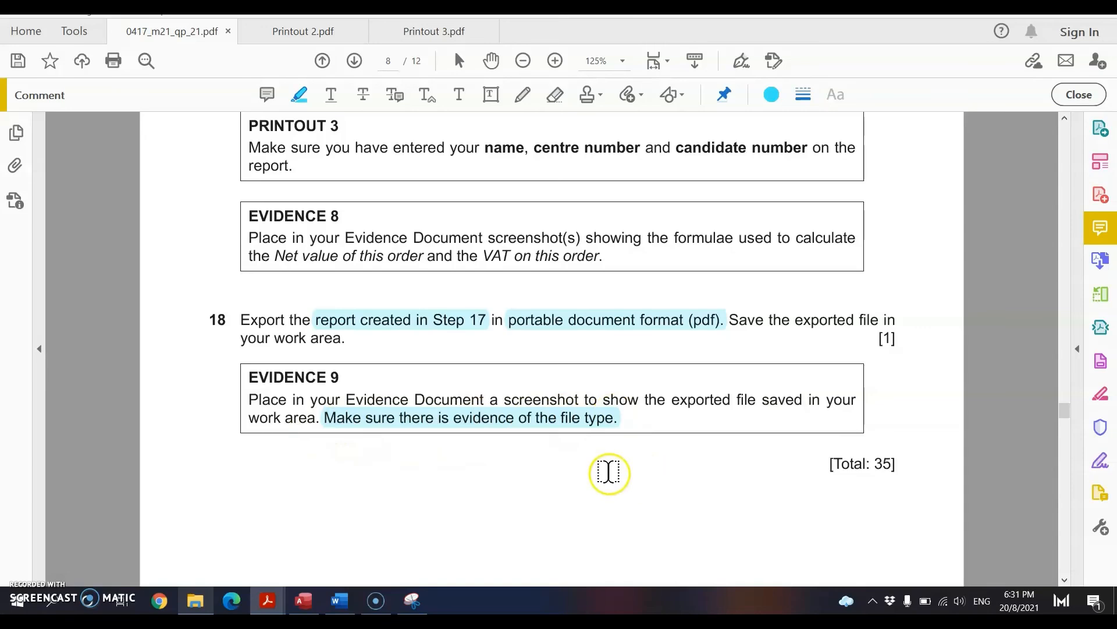
# Switch to Access and close the Tawara University Science Stores report.
pyautogui.click(291, 600)
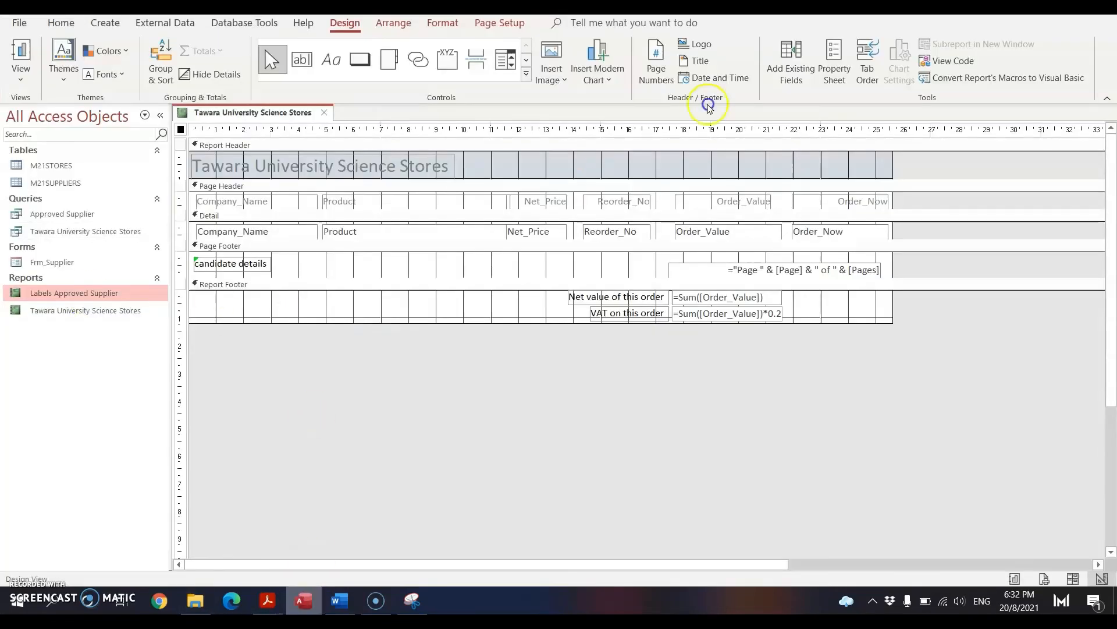
pyautogui.click(325, 112)
pyautogui.click(506, 332)
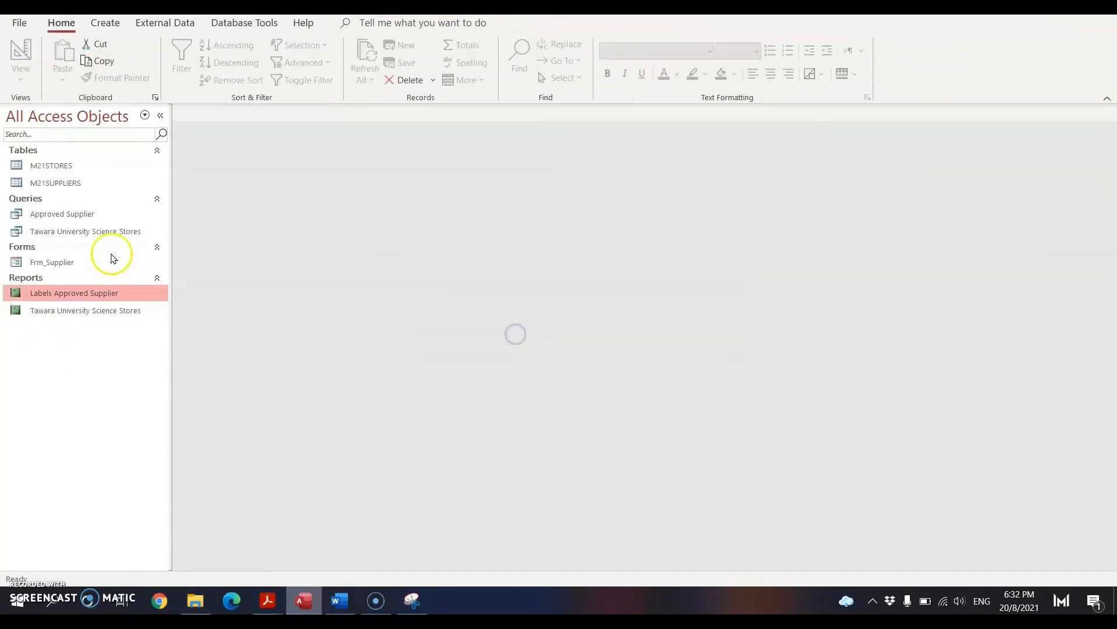
# Export the Tawara University Science Stores report as Tawara University Science Stores.pdf and look through the published file.
pyautogui.click(65, 313)
pyautogui.rightClick(63, 309)
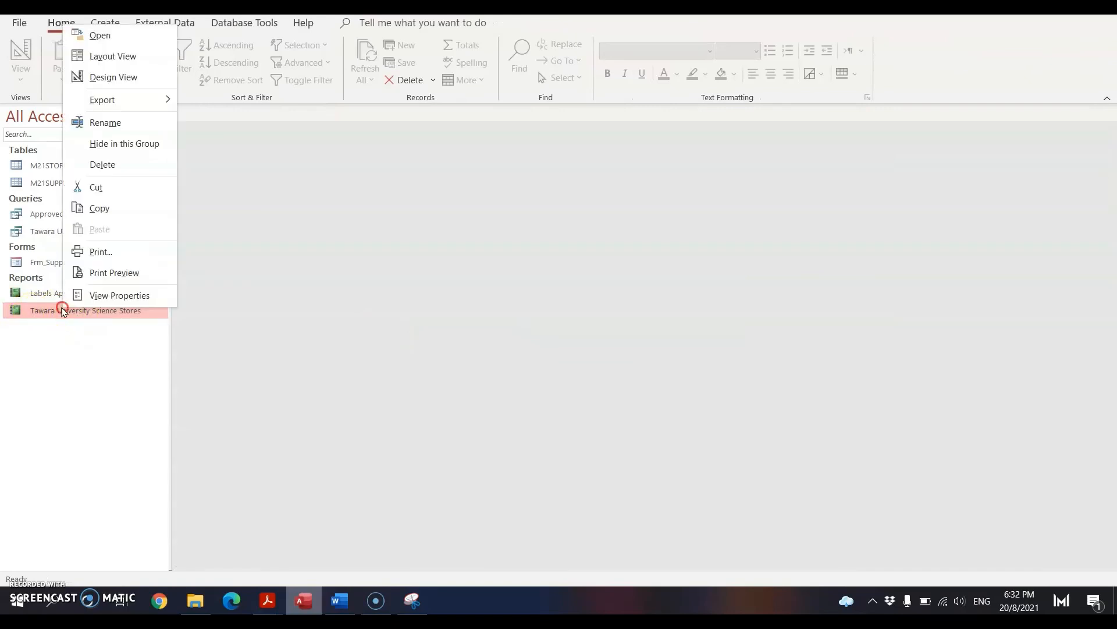
pyautogui.click(142, 110)
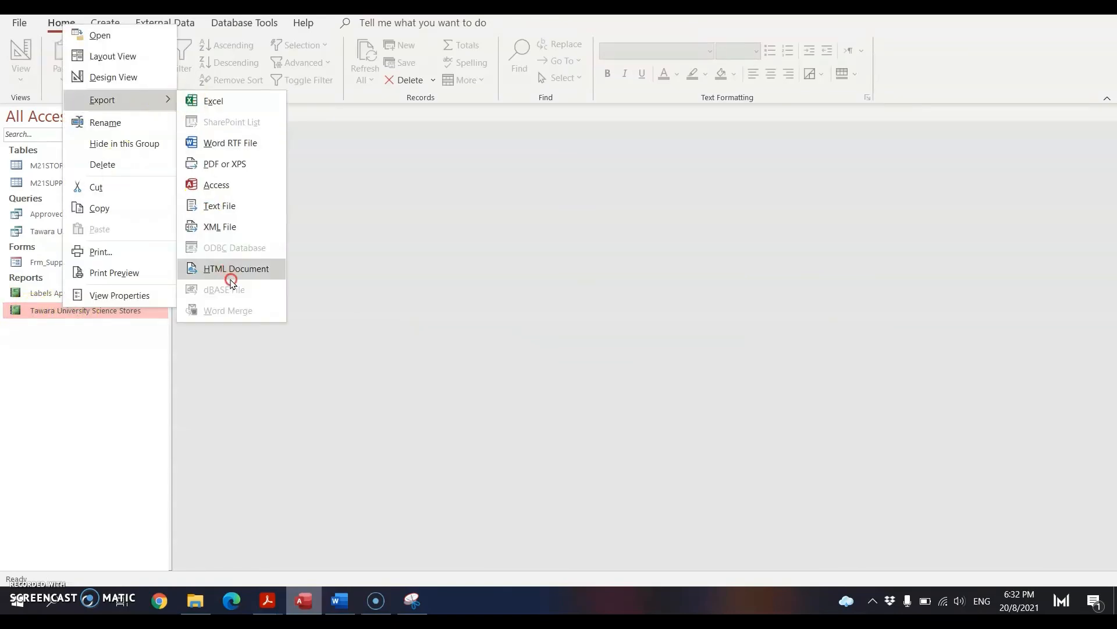
pyautogui.click(239, 162)
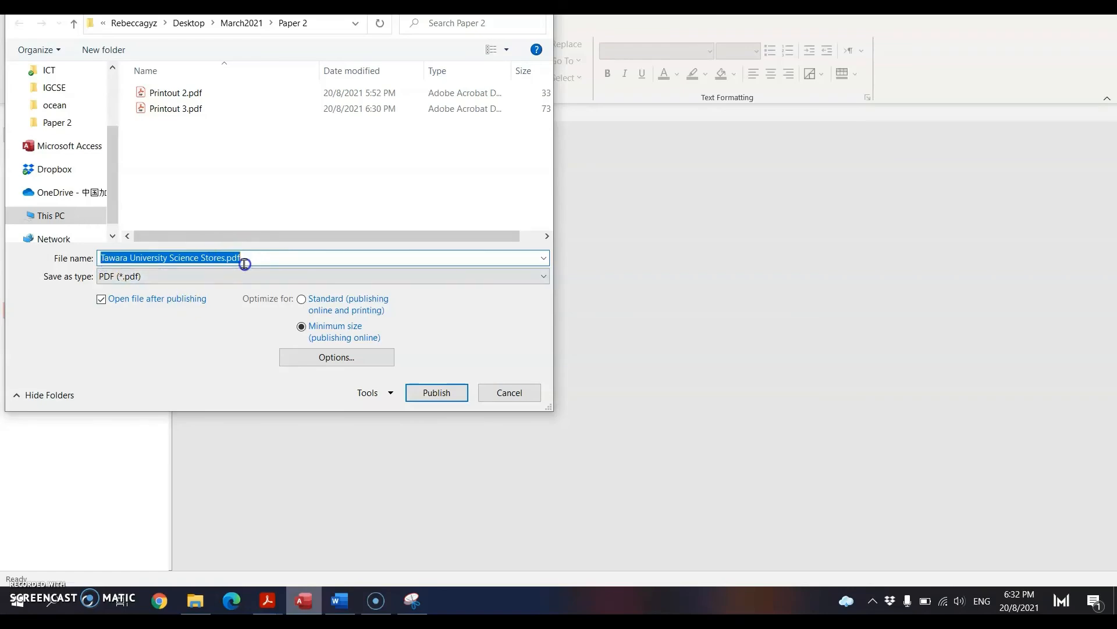
pyautogui.click(445, 393)
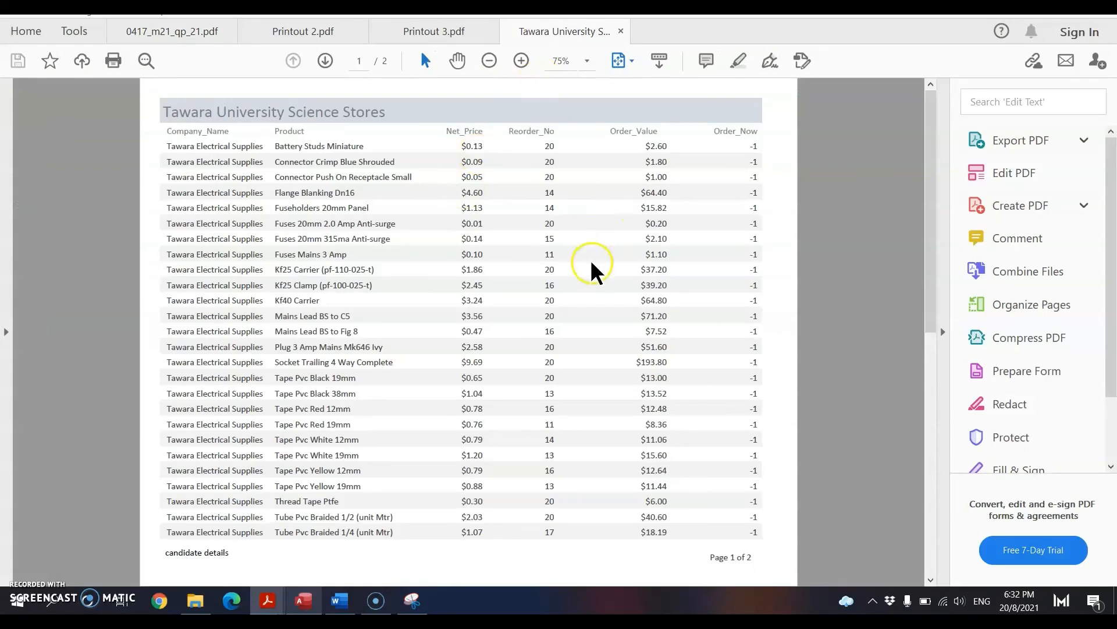
pyautogui.scroll(-2, 681, 382)
pyautogui.scroll(2, 598, 457)
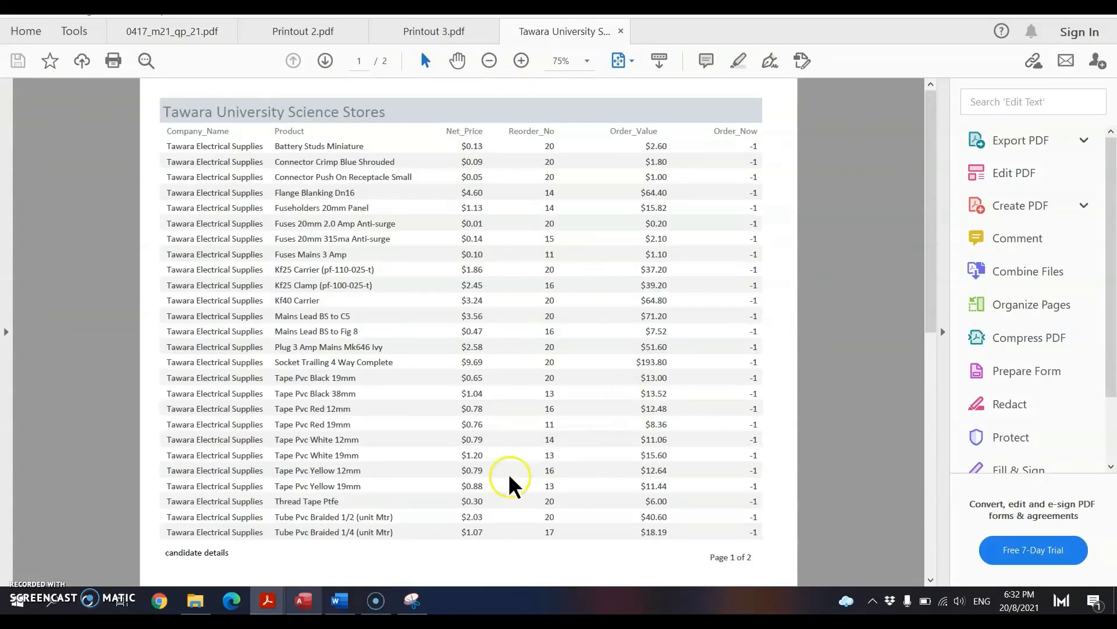
# Recheck the Evidence 9 requirement, then check the Paper 2 folder in File Explorer and its file name extensions setting.
pyautogui.click(195, 600)
pyautogui.moveTo(268, 600)
pyautogui.click(78, 539)
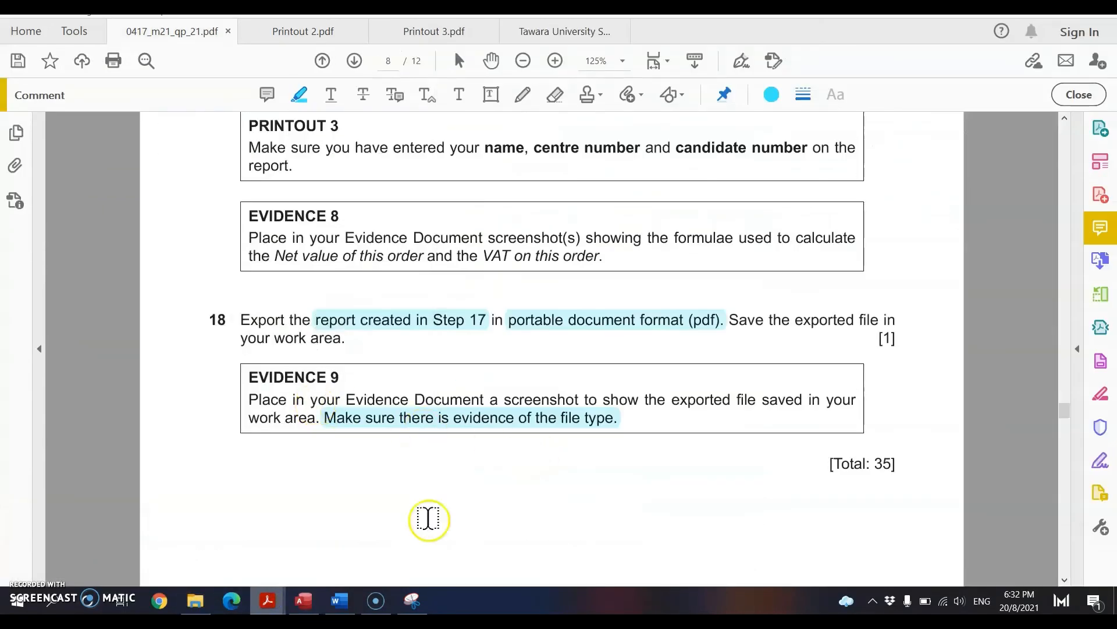
pyautogui.moveTo(195, 600)
pyautogui.click(198, 538)
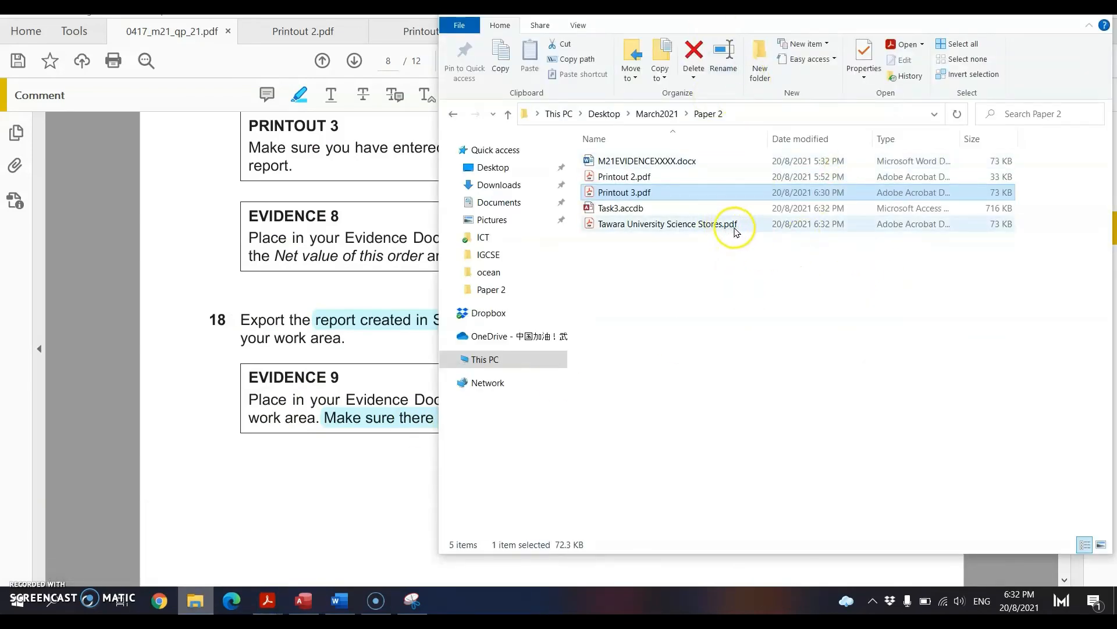
pyautogui.click(578, 25)
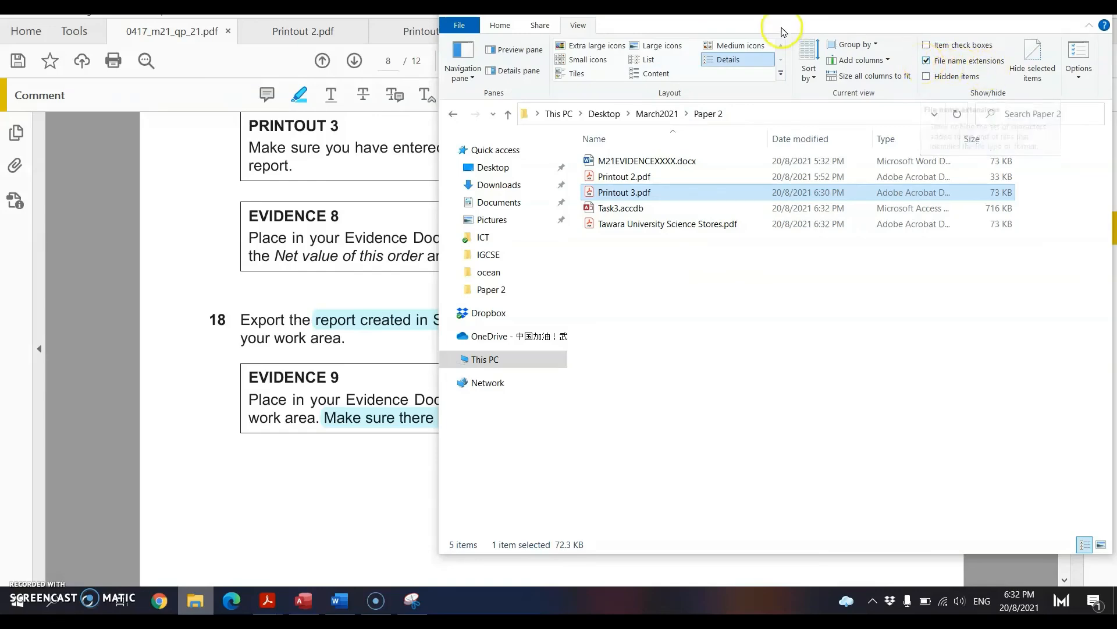
# Capture a snip of the Paper 2 folder listing that includes Tawara University Science Stores.pdf and the file types.
pyautogui.click(384, 594)
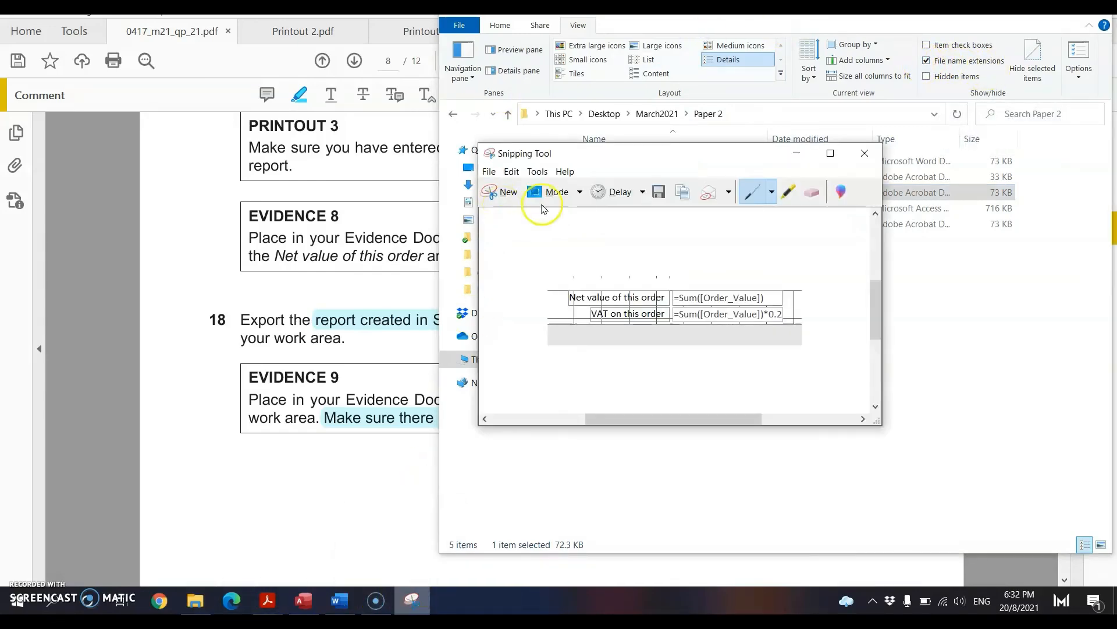
pyautogui.click(483, 129)
pyautogui.moveTo(1036, 108); pyautogui.dragTo(571, 282)
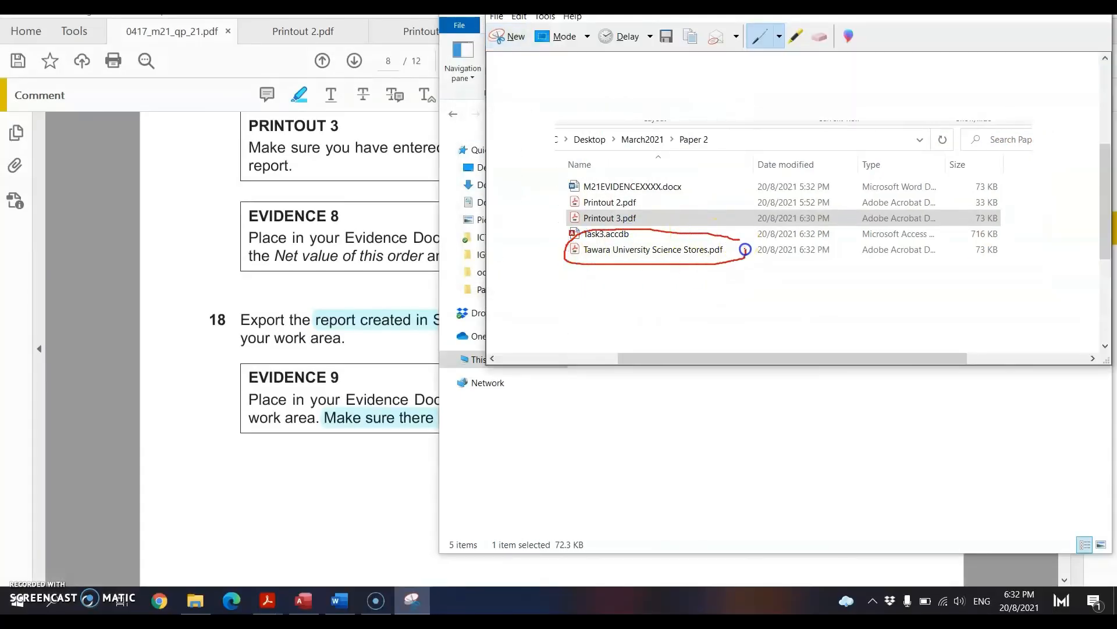
pyautogui.moveTo(746, 249); pyautogui.dragTo(744, 247)
pyautogui.click(819, 36)
pyautogui.click(685, 269)
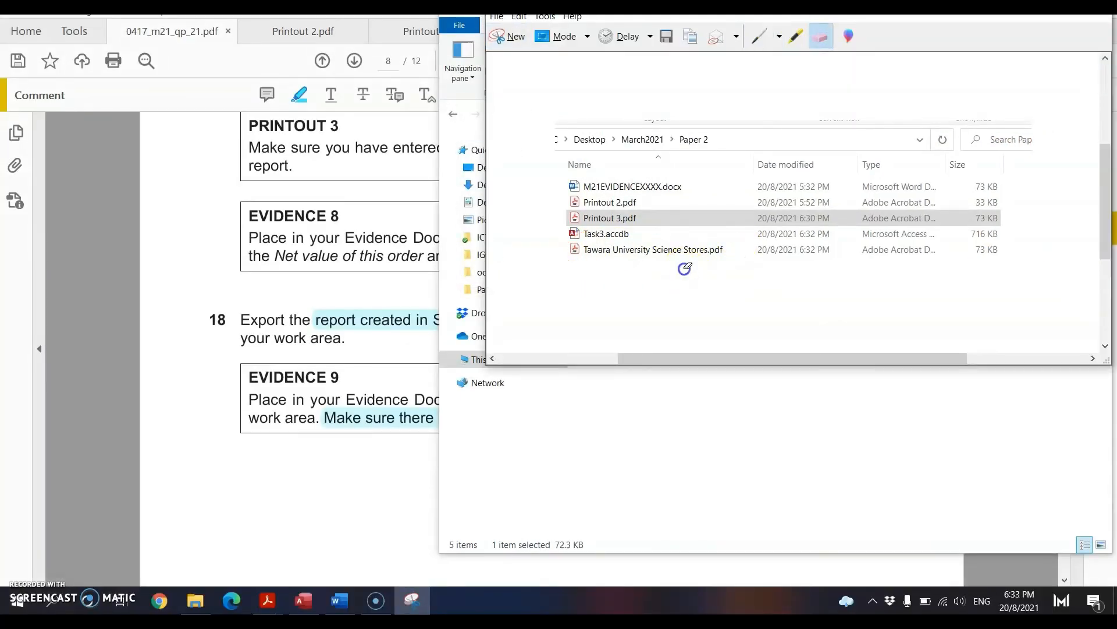
# Copy the folder snip, paste it under Evidence 9 in the Word evidence document, and return to the question paper.
pyautogui.click(265, 597)
pyautogui.click(690, 36)
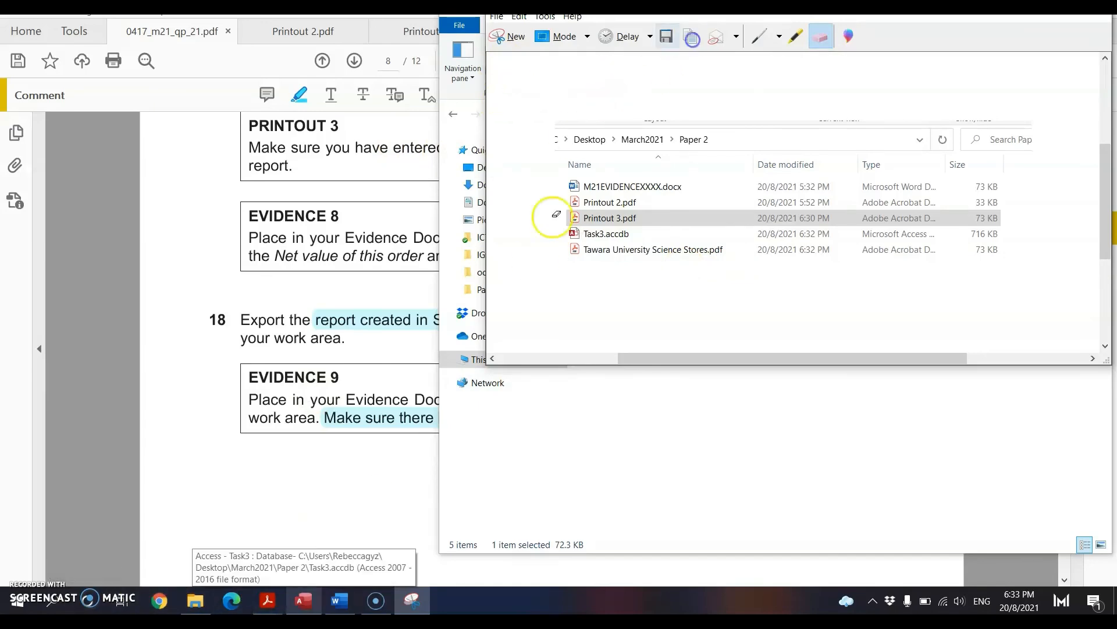
pyautogui.click(340, 600)
pyautogui.scroll(-3, 248, 455)
pyautogui.click(124, 368)
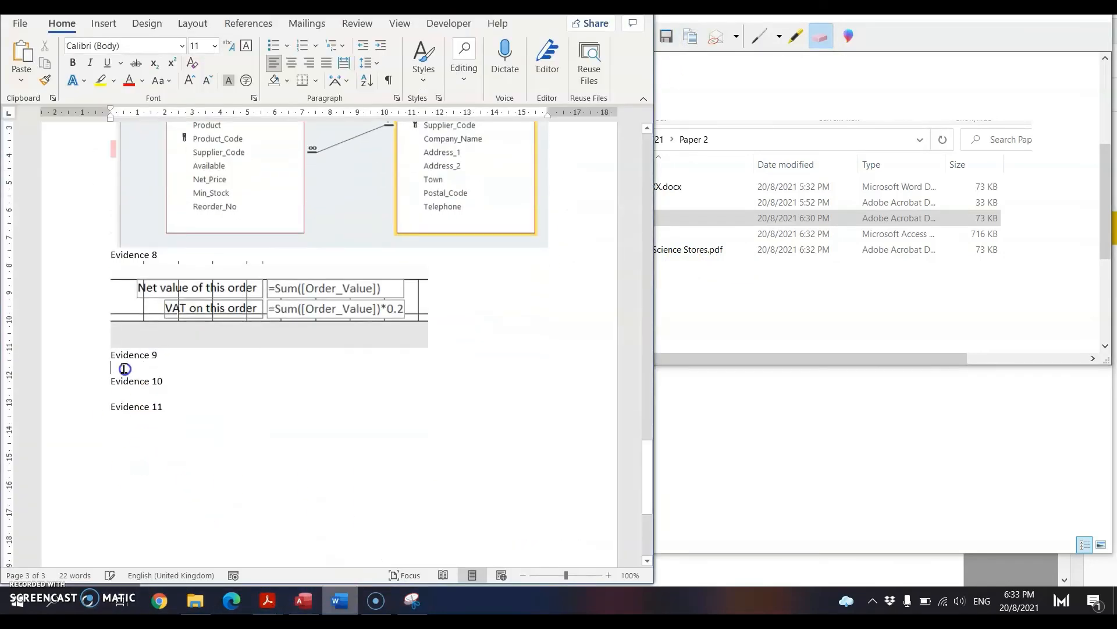
pyautogui.hotkey('ctrl', 'v')
pyautogui.click(725, 573)
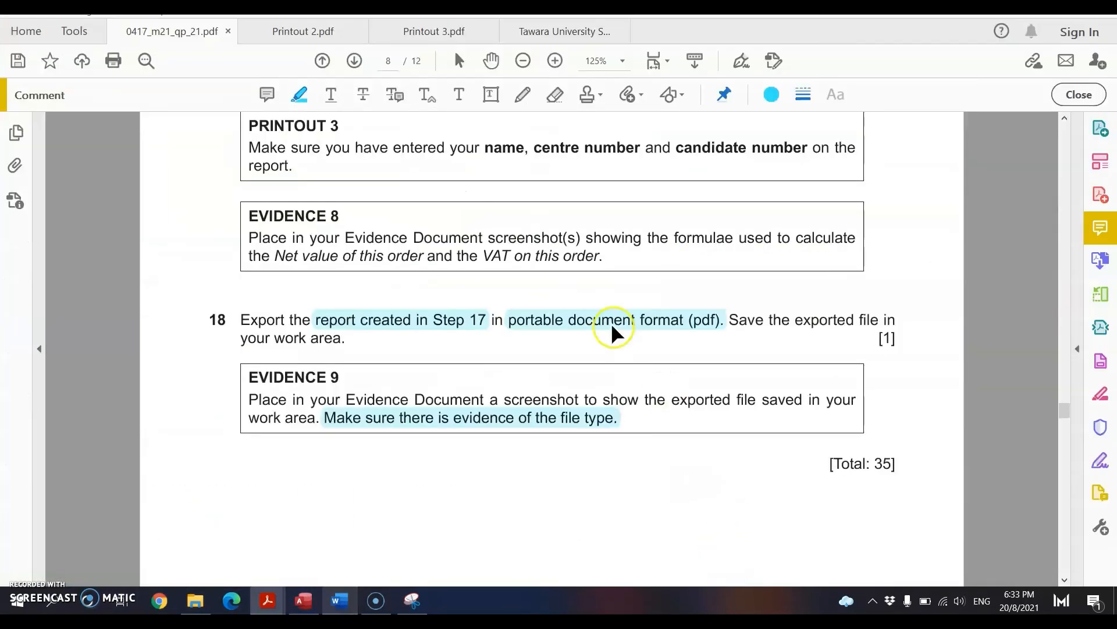